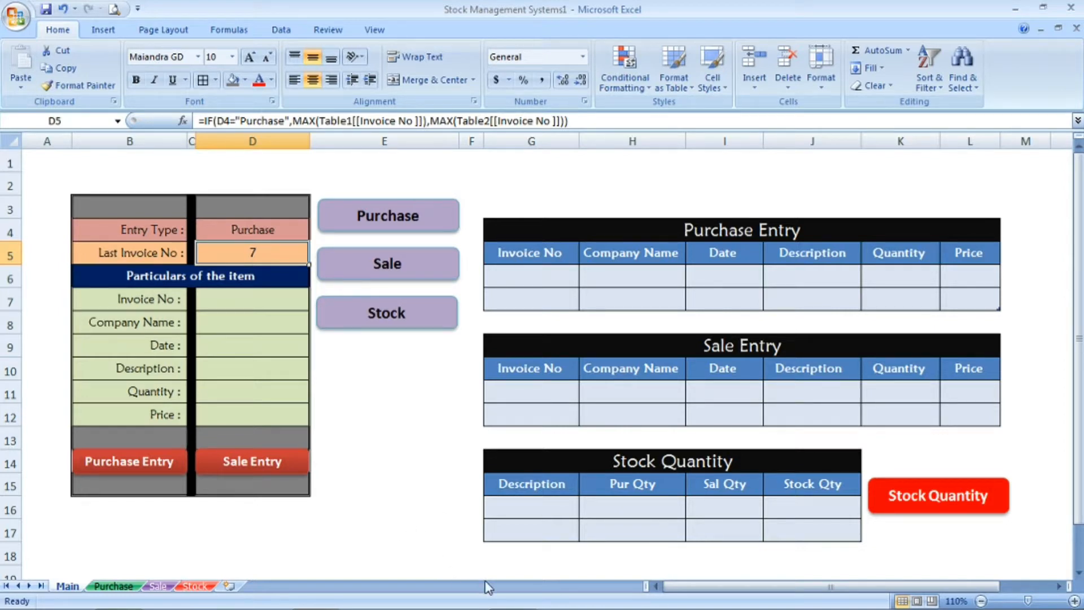
Switch to the Stock Management Systems workbook and review the entry form's labels from Entry Type to Price on the Main sheet.
{"action": "left_click", "coordinate": [548, 567]}
{"action": "left_click", "coordinate": [392, 571]}
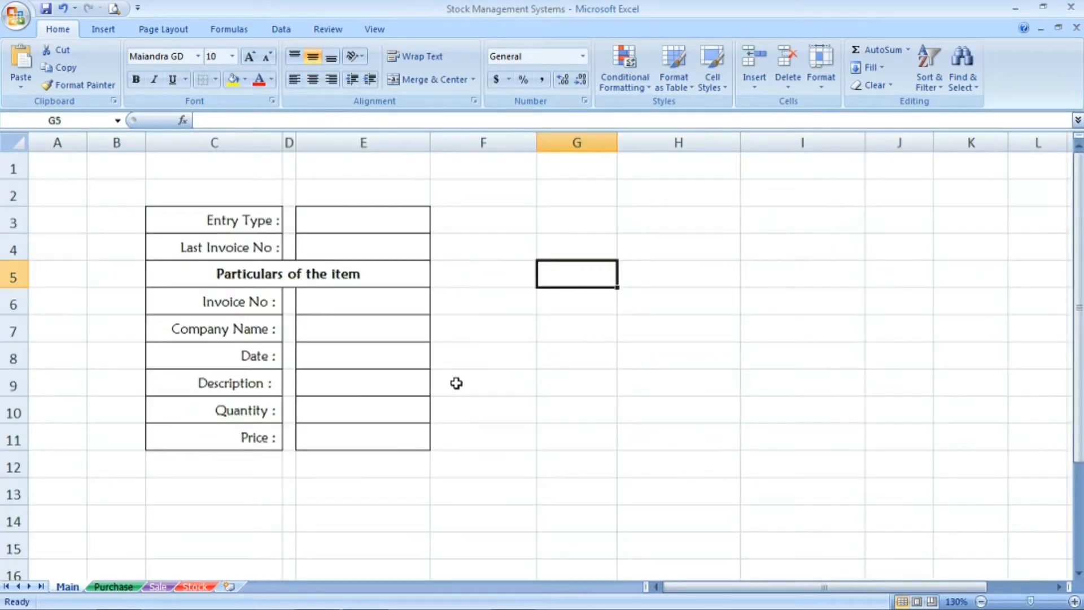
{"action": "left_click", "coordinate": [574, 311]}
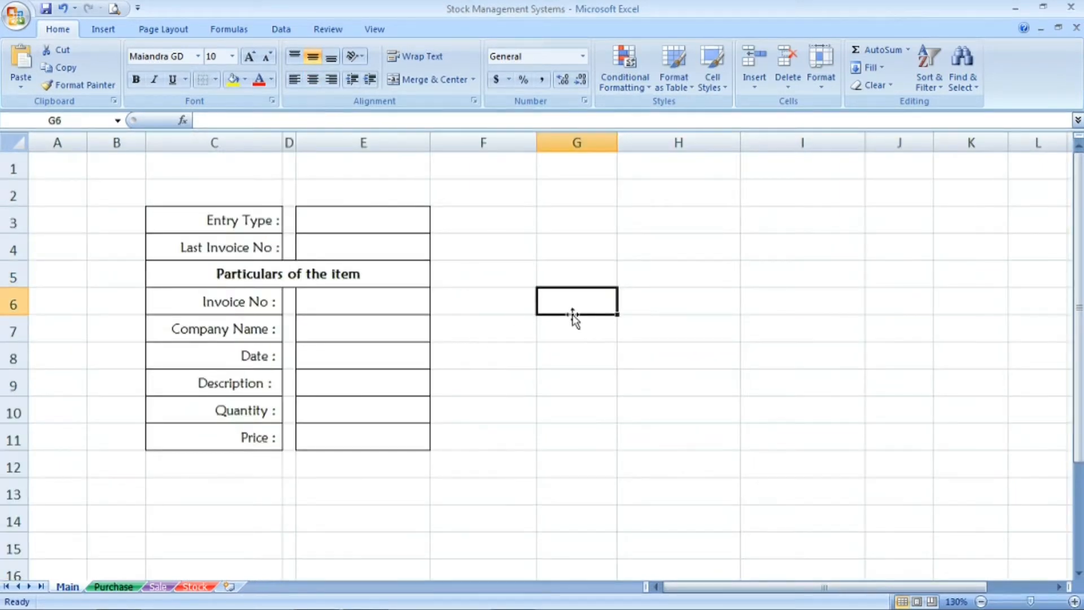
{"action": "left_click", "coordinate": [234, 351]}
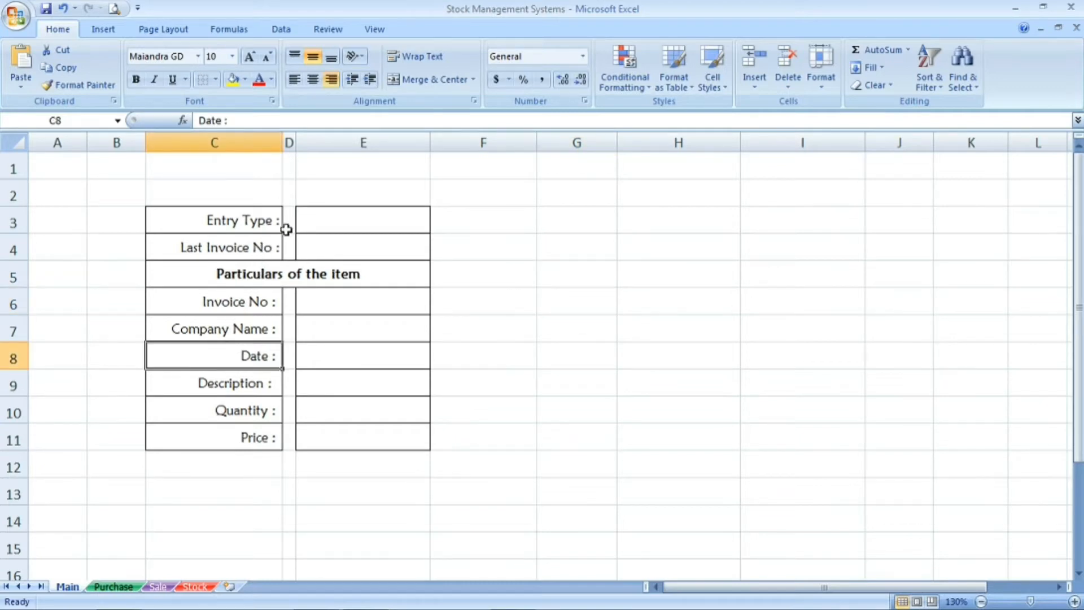
{"action": "left_click", "coordinate": [267, 220]}
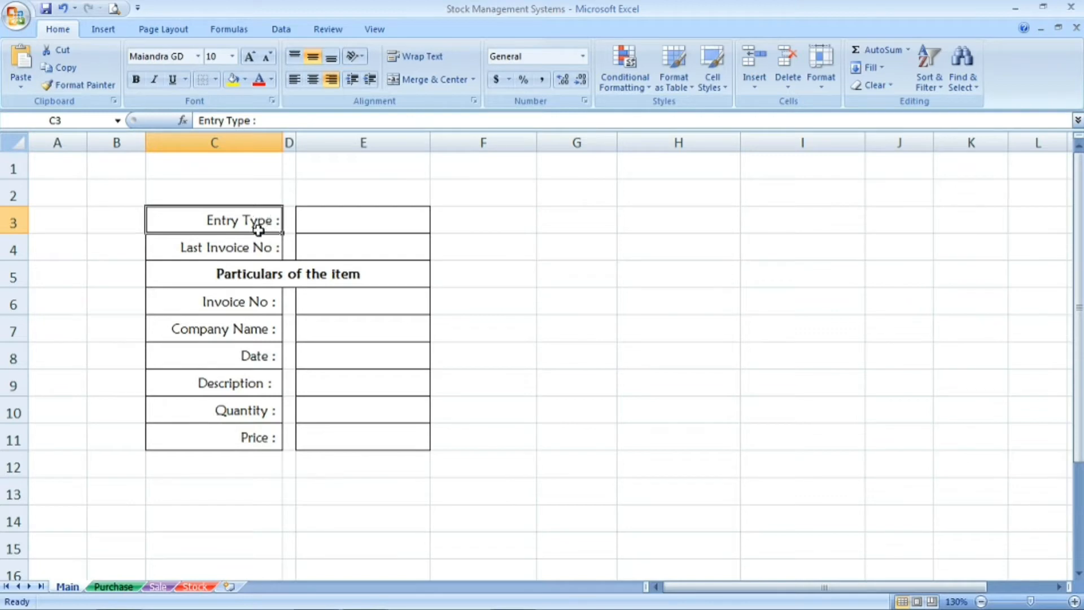
{"action": "left_click", "coordinate": [222, 387]}
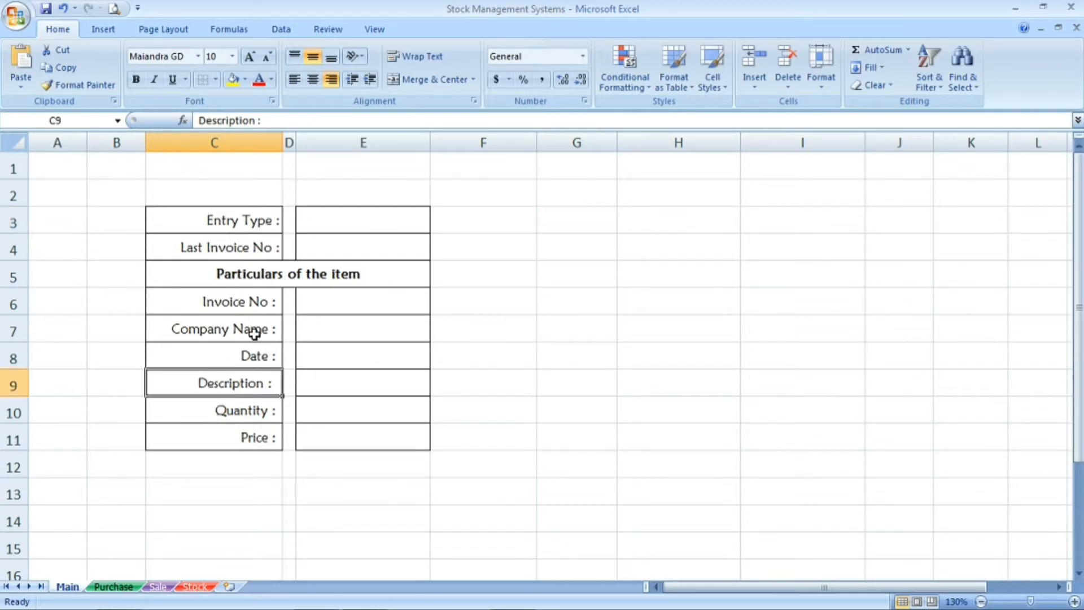
{"action": "left_click", "coordinate": [351, 274]}
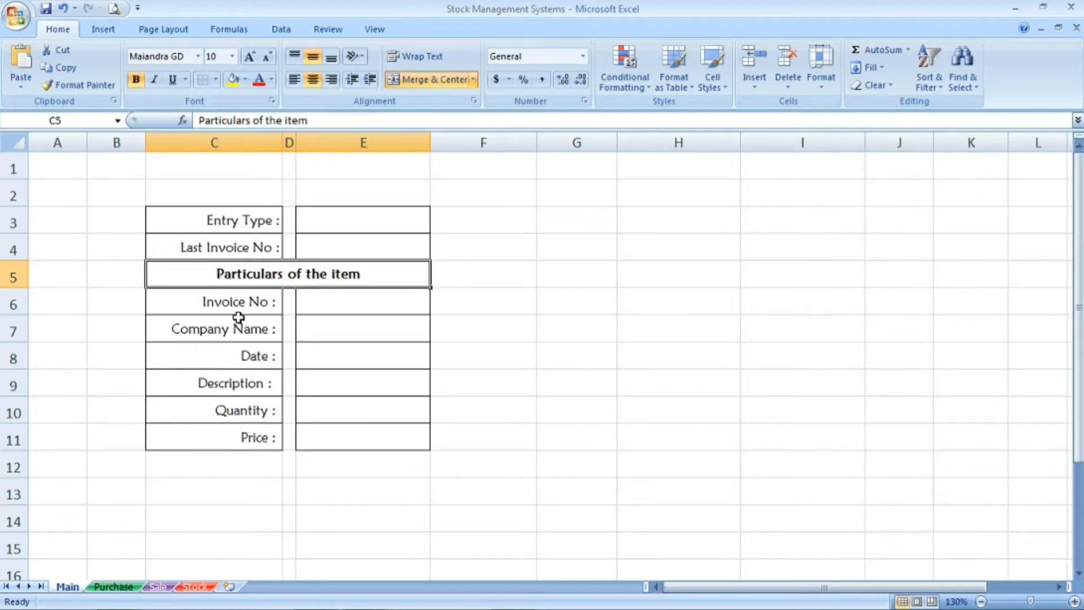
{"action": "left_click_drag", "start_coordinate": [239, 308], "coordinate": [228, 432]}
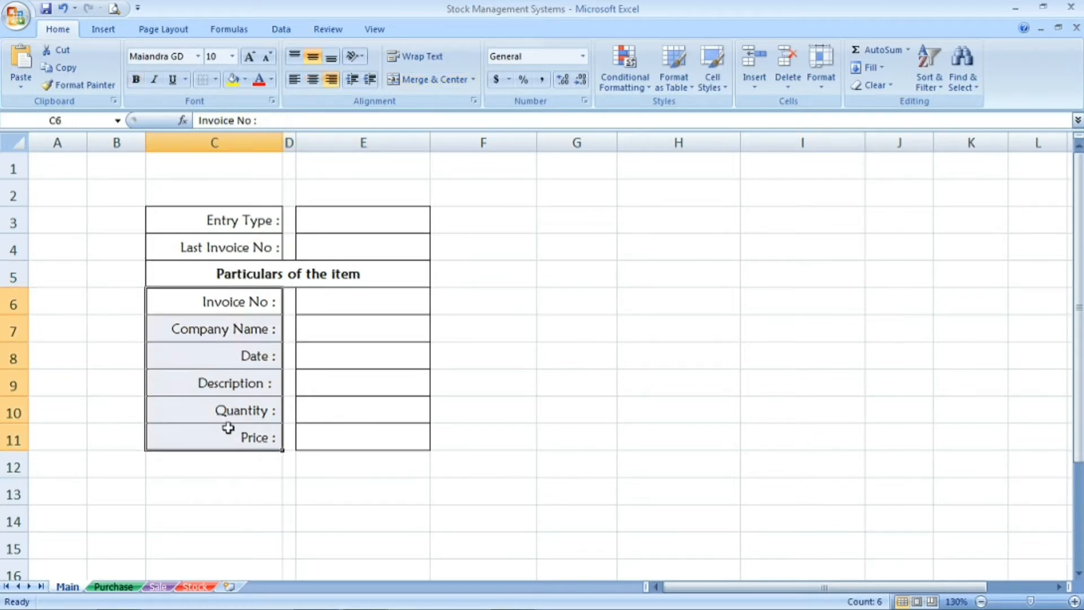
{"action": "left_click", "coordinate": [266, 320]}
{"action": "left_click", "coordinate": [265, 303]}
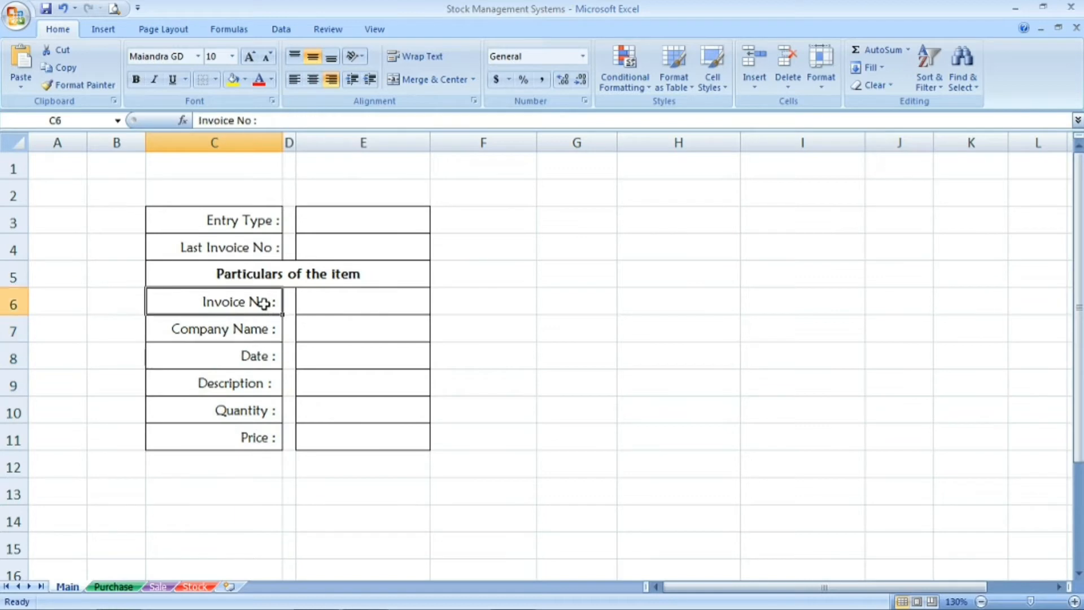
Add list data validation to the Entry Type input cell E3 with the source "Purchase, Sale".
{"action": "left_click", "coordinate": [368, 221]}
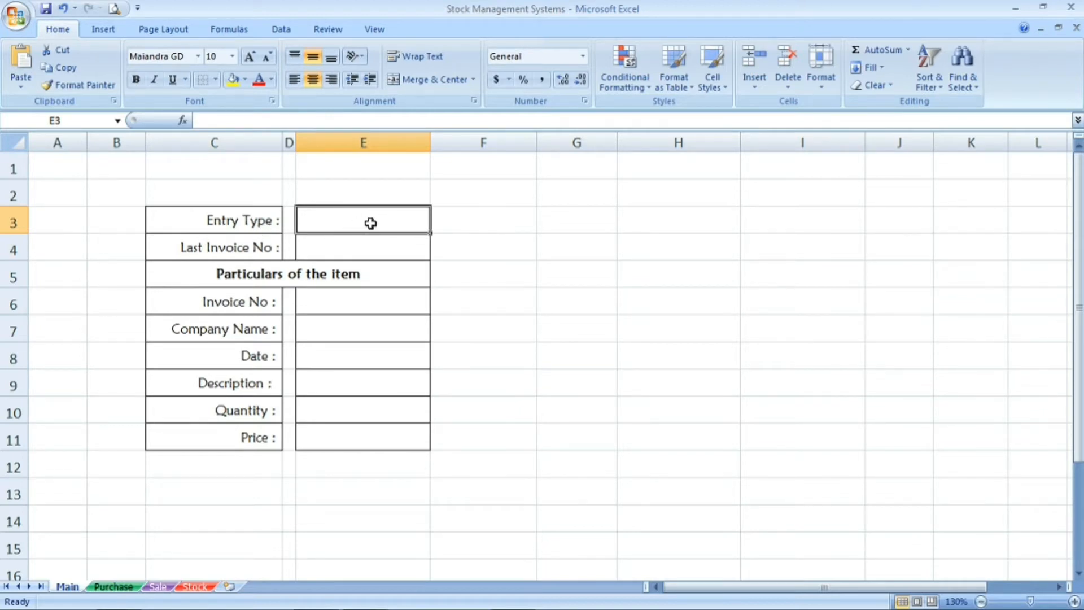
{"action": "left_click", "coordinate": [279, 32]}
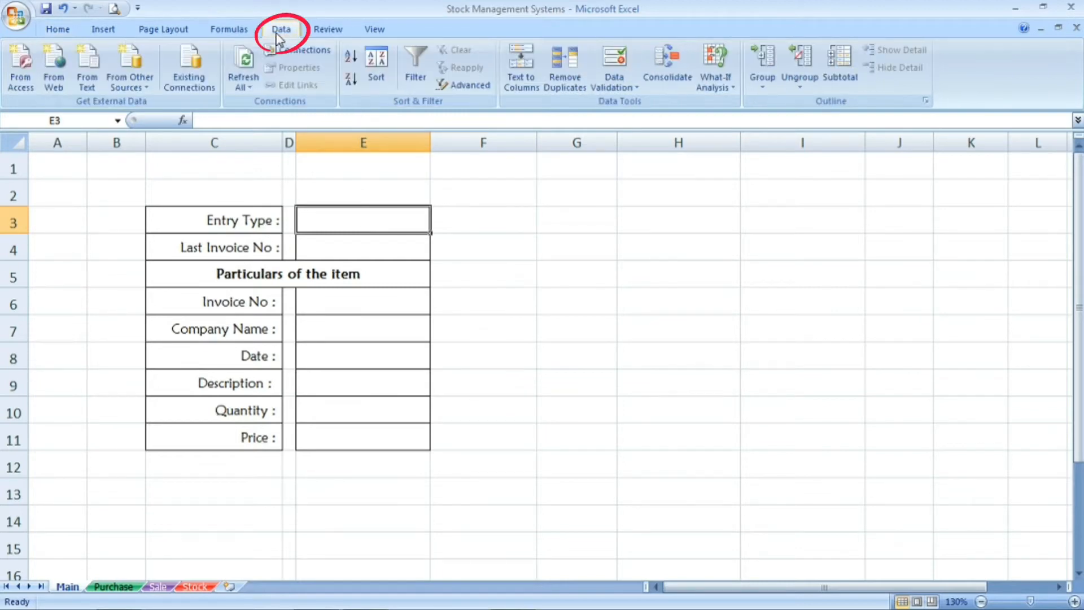
{"action": "left_click", "coordinate": [616, 60]}
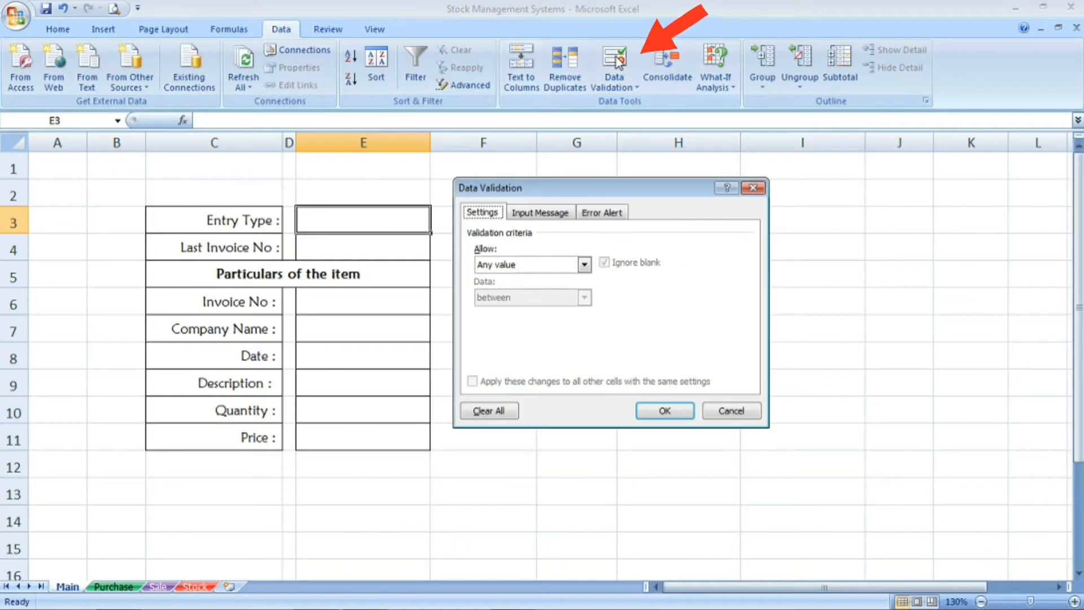
{"action": "left_click", "coordinate": [582, 266]}
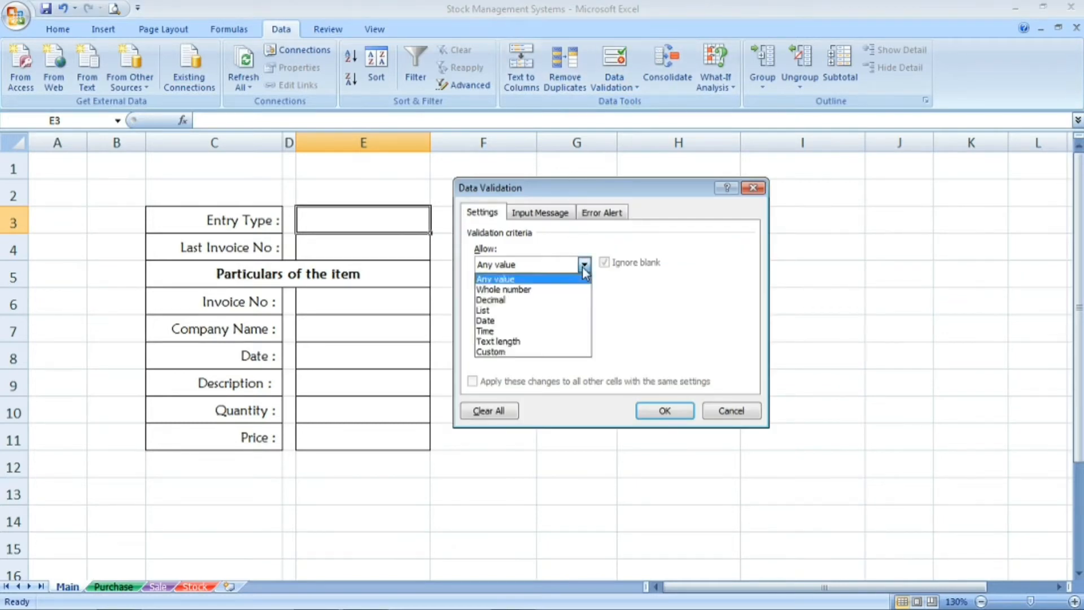
{"action": "left_click", "coordinate": [546, 310]}
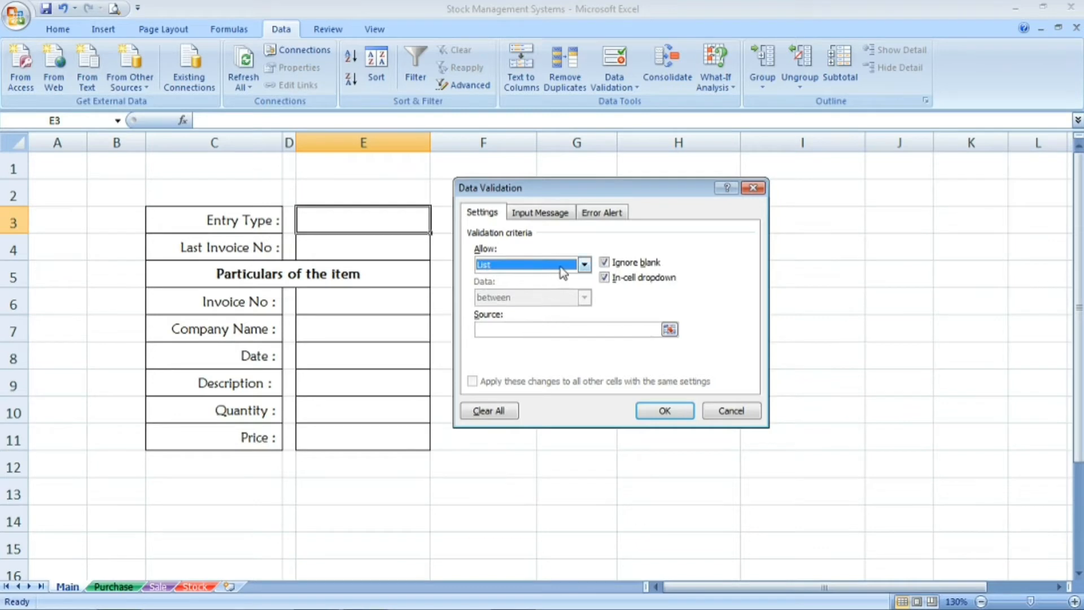
{"action": "left_click", "coordinate": [517, 328]}
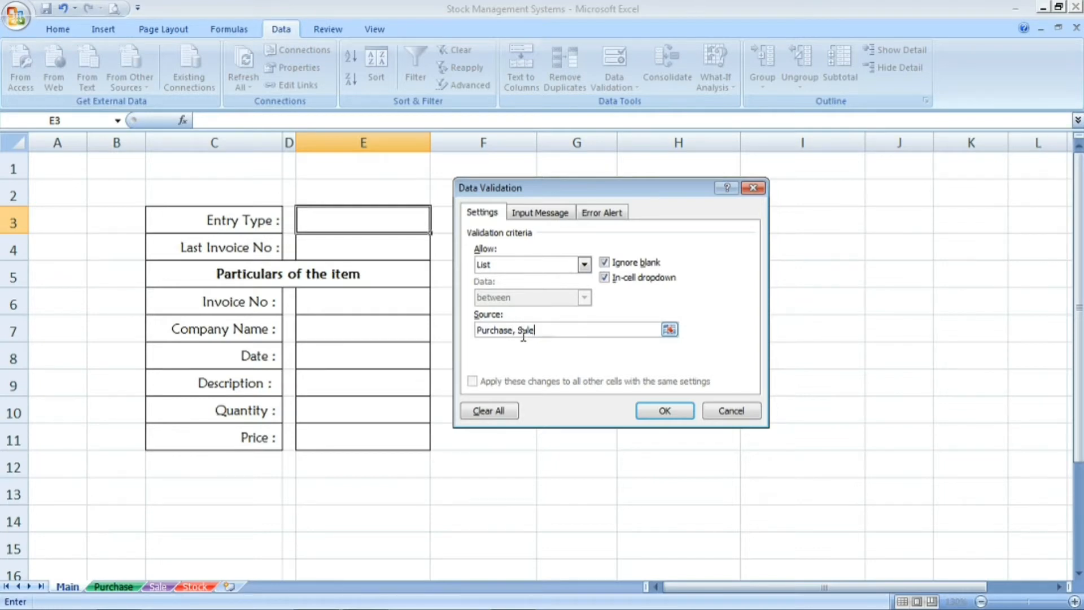
{"action": "left_click", "coordinate": [665, 411]}
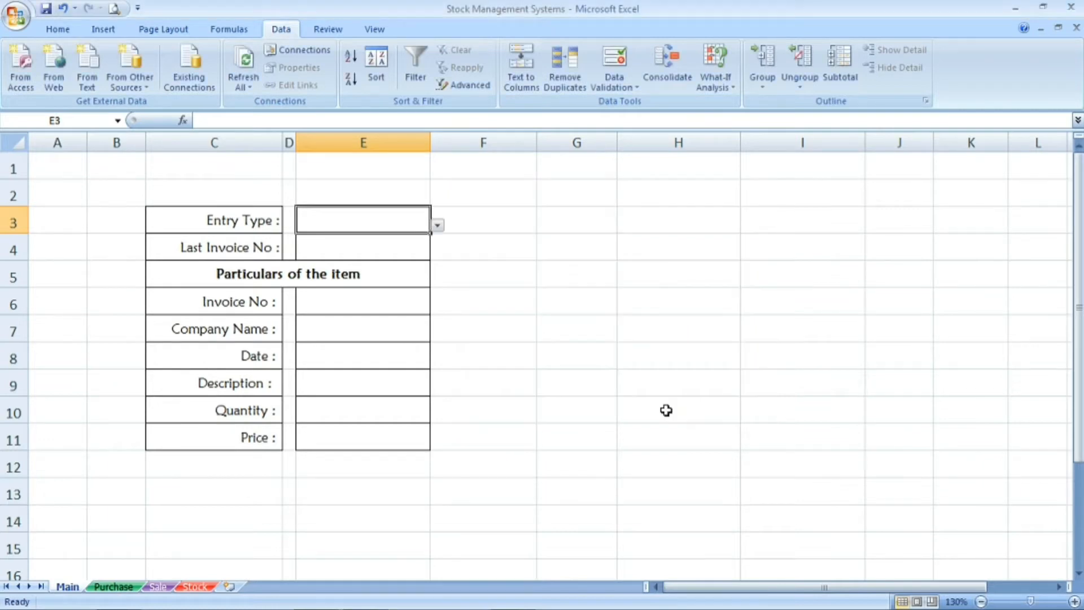
Test the Entry Type dropdown in E3 by choosing Purchase and Sale, and clear the cell again.
{"action": "left_click", "coordinate": [438, 226]}
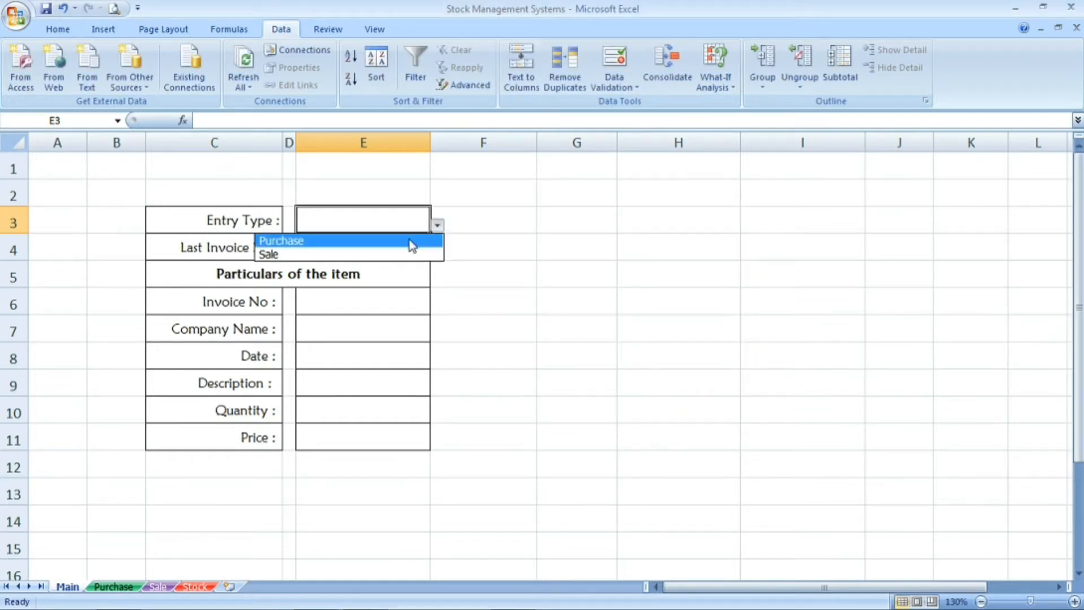
{"action": "left_click", "coordinate": [411, 240]}
{"action": "left_click", "coordinate": [439, 226]}
{"action": "left_click", "coordinate": [408, 251]}
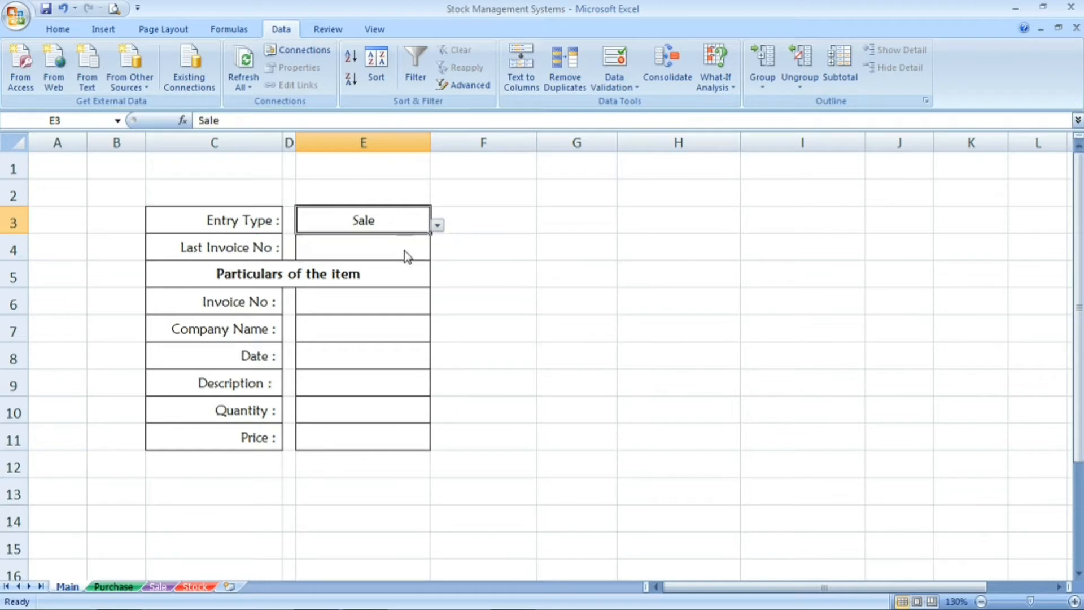
{"action": "left_click", "coordinate": [404, 249]}
{"action": "left_click", "coordinate": [405, 228]}
{"action": "key", "text": "Delete"}
{"action": "left_click", "coordinate": [399, 247]}
{"action": "left_click", "coordinate": [201, 243]}
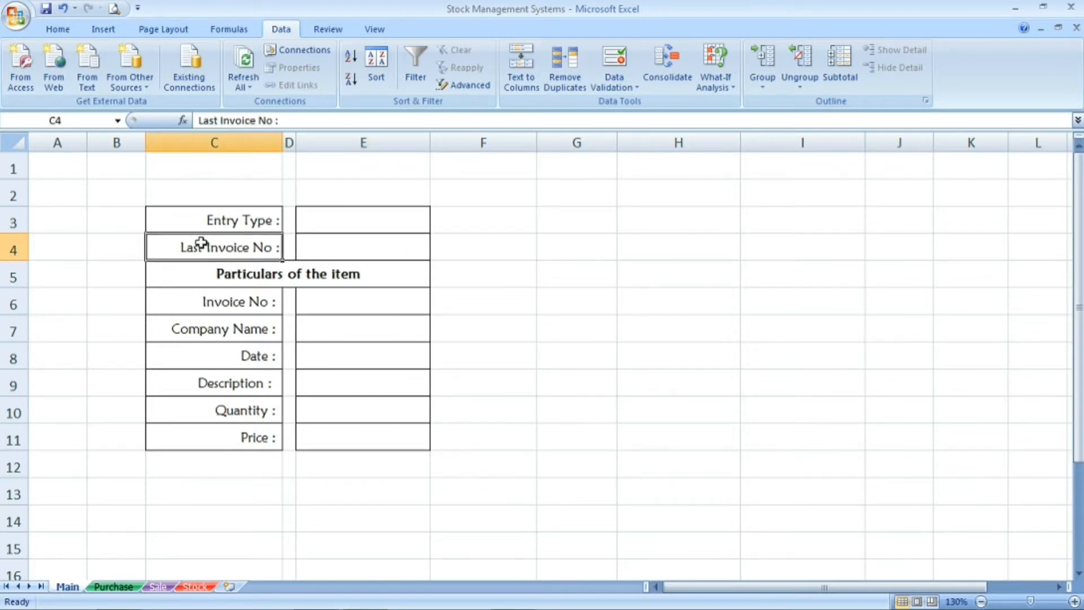
{"action": "left_click", "coordinate": [324, 237]}
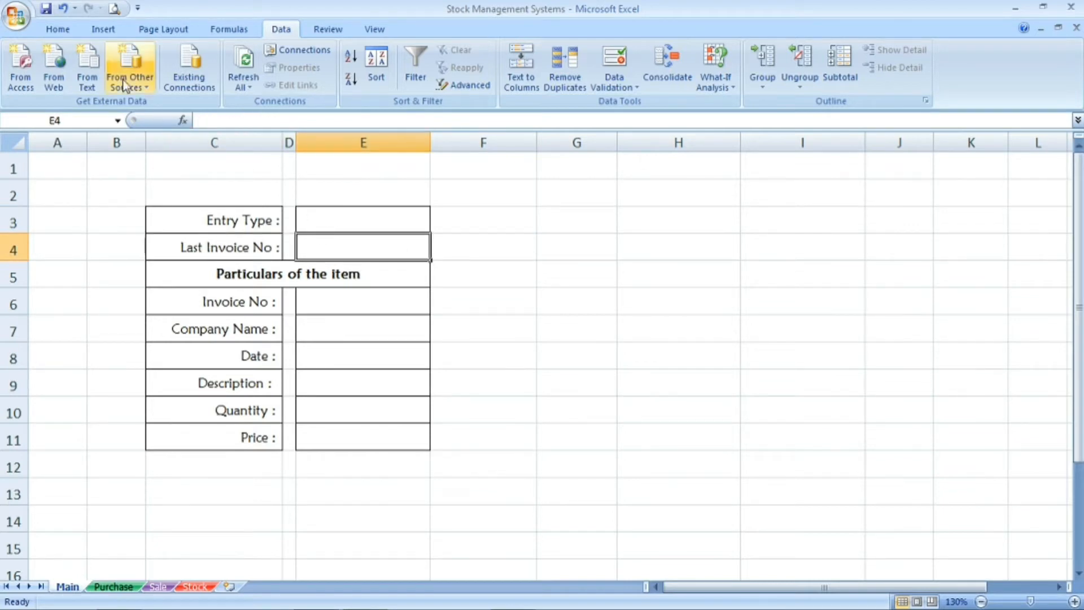
Fill the Entry Type label and its input cell, C3 and E3, with light red.
{"action": "left_click", "coordinate": [72, 32]}
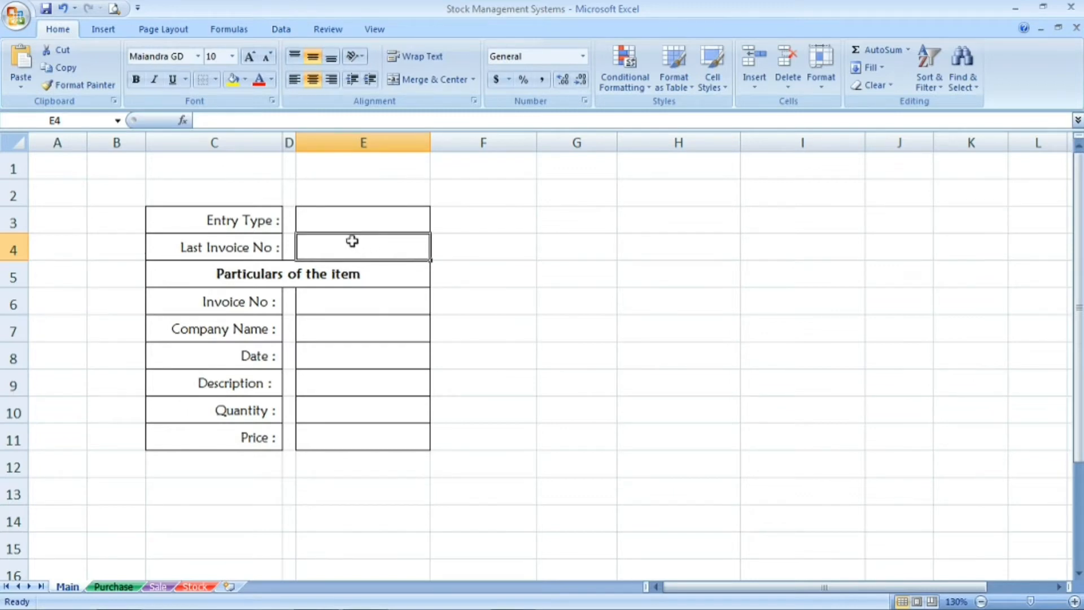
{"action": "left_click", "coordinate": [354, 222]}
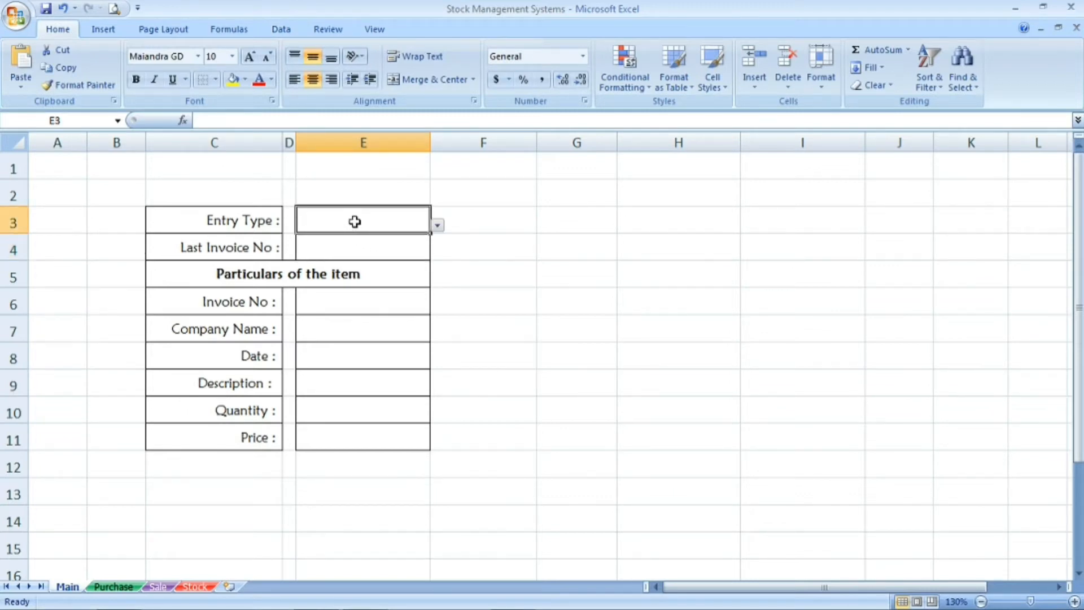
{"action": "left_click", "coordinate": [250, 216]}
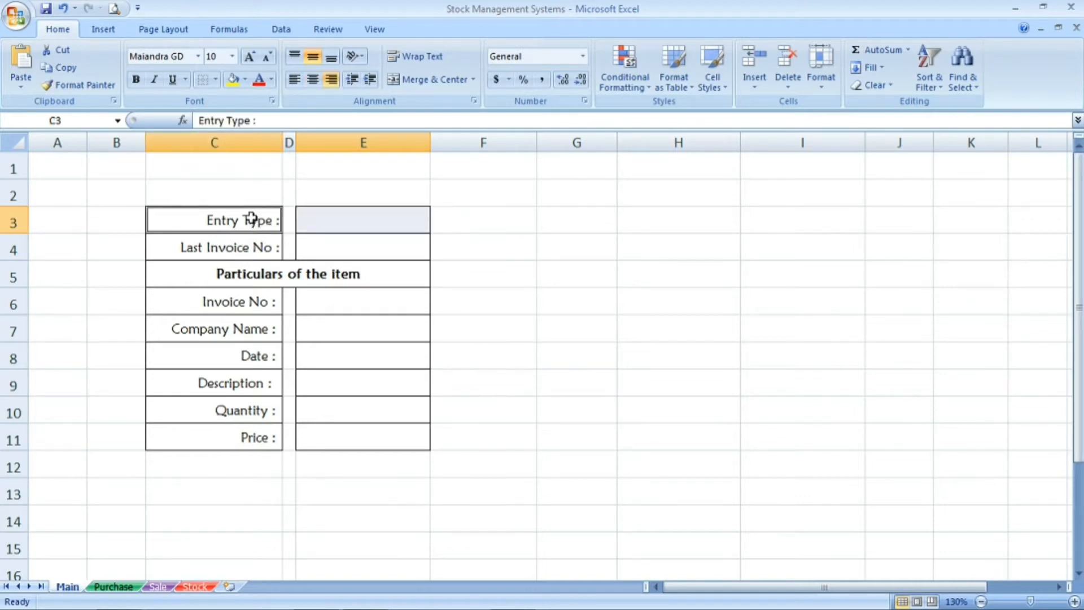
{"action": "left_click", "coordinate": [246, 80]}
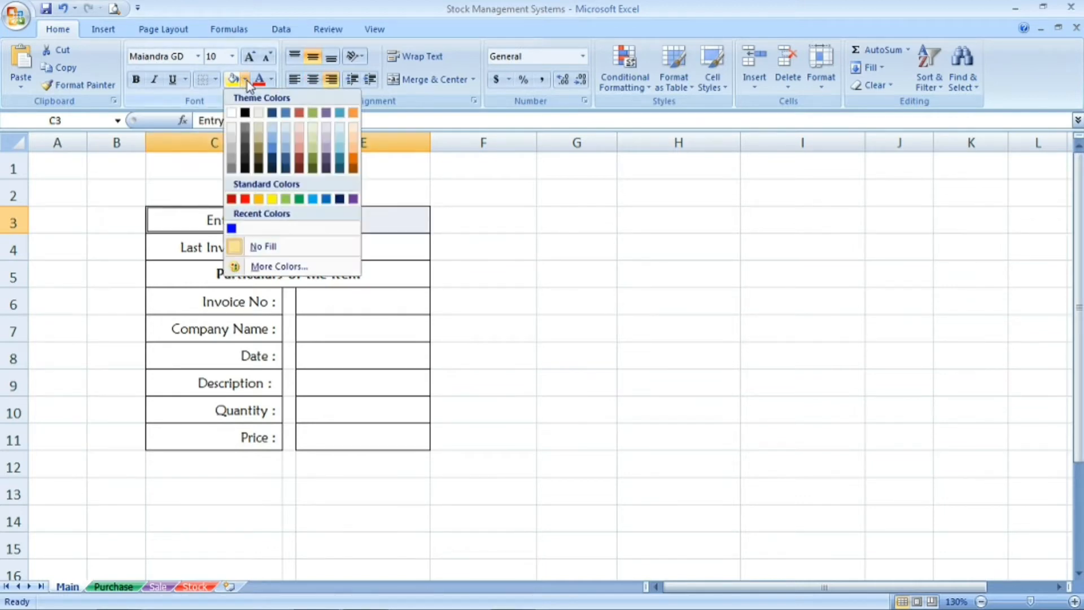
{"action": "left_click", "coordinate": [298, 151]}
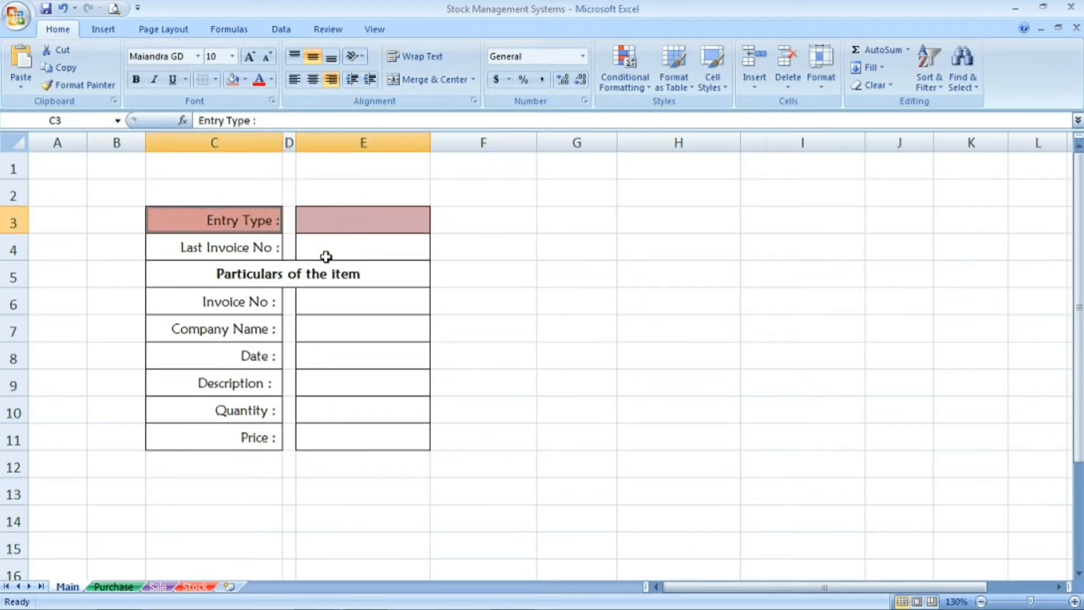
Fill the Last Invoice No label and its input cell, C4 and E4, with light orange.
{"action": "left_click", "coordinate": [245, 249]}
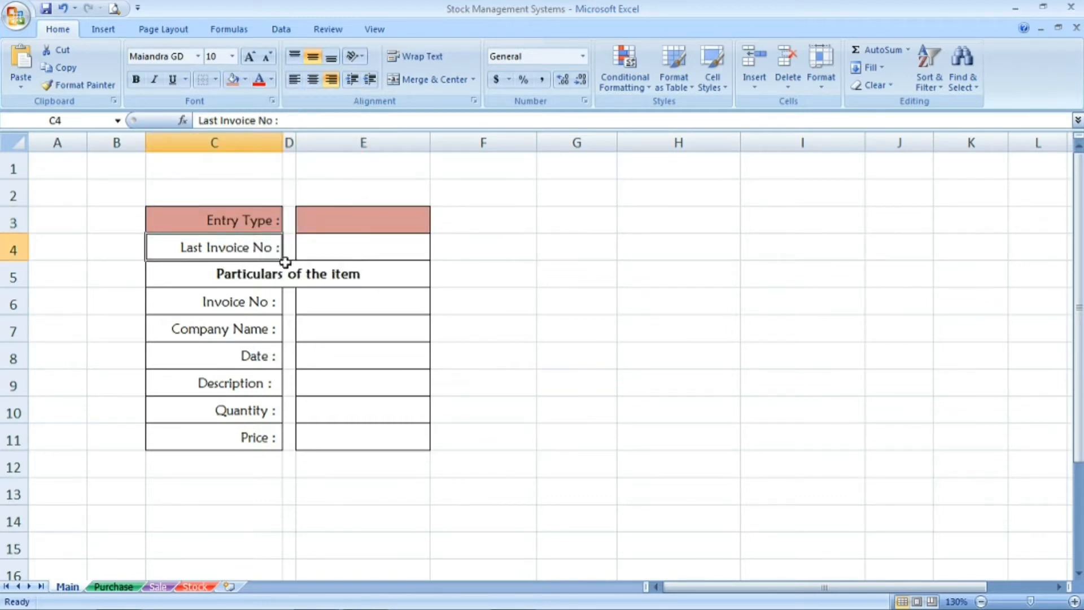
{"action": "left_click", "coordinate": [320, 249]}
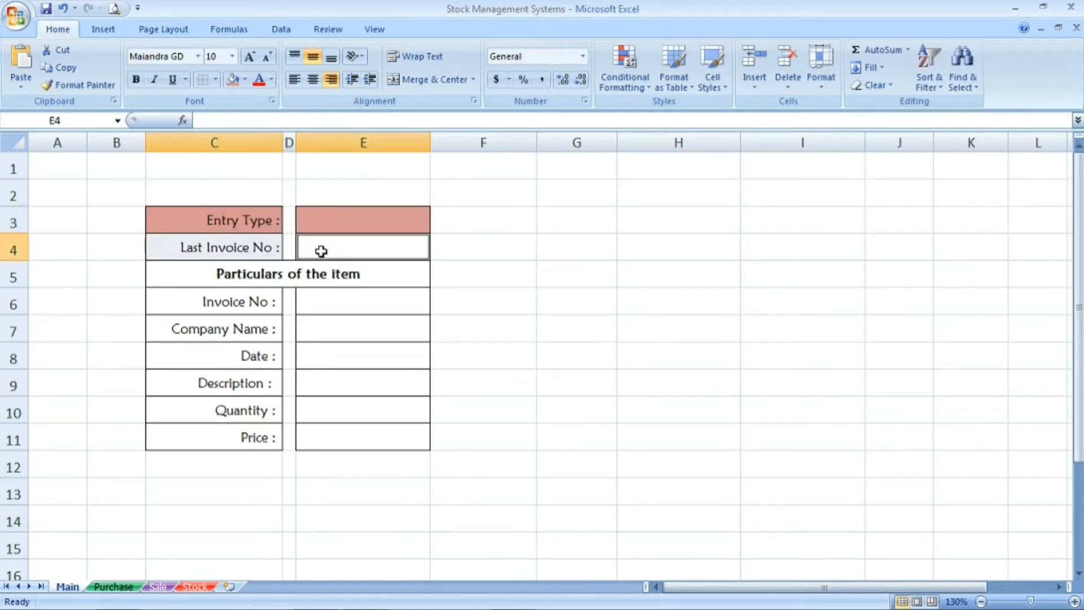
{"action": "left_click", "coordinate": [244, 80]}
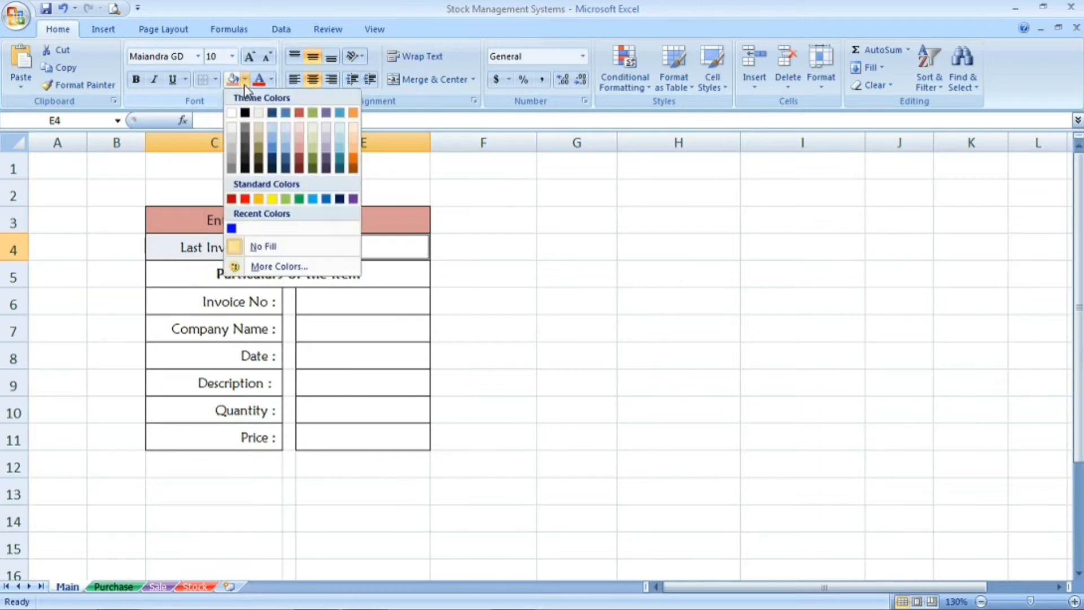
{"action": "left_click", "coordinate": [353, 142]}
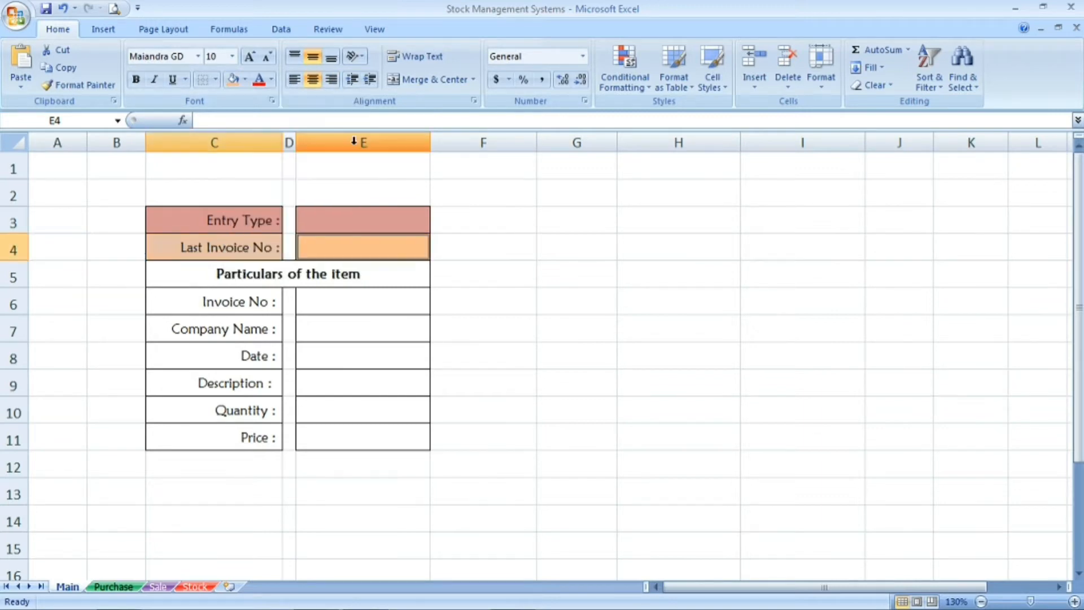
{"action": "left_click", "coordinate": [354, 249]}
{"action": "left_click", "coordinate": [387, 225]}
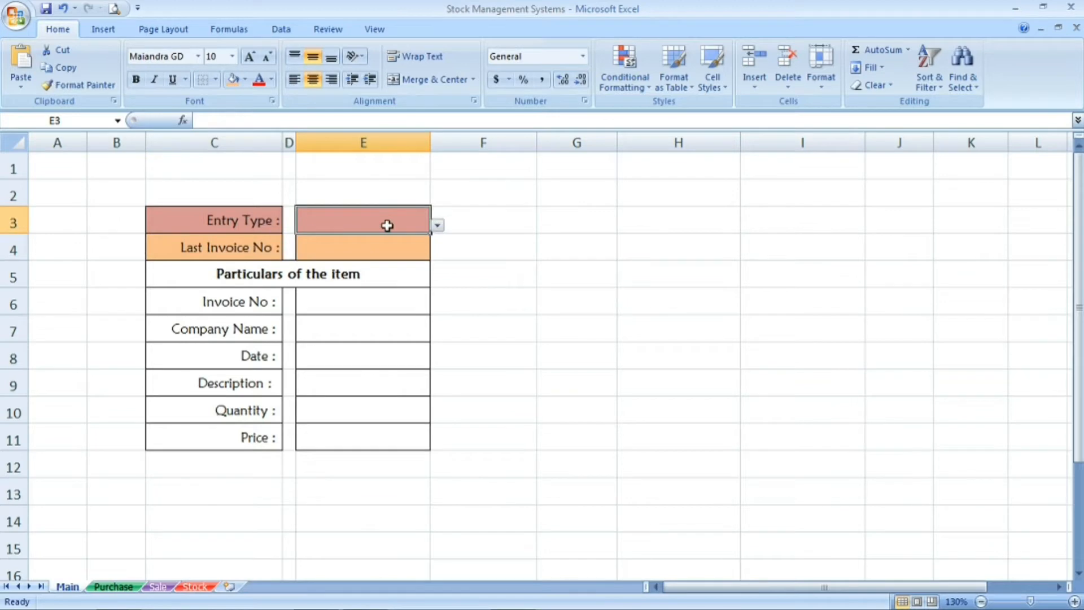
{"action": "left_click", "coordinate": [437, 227]}
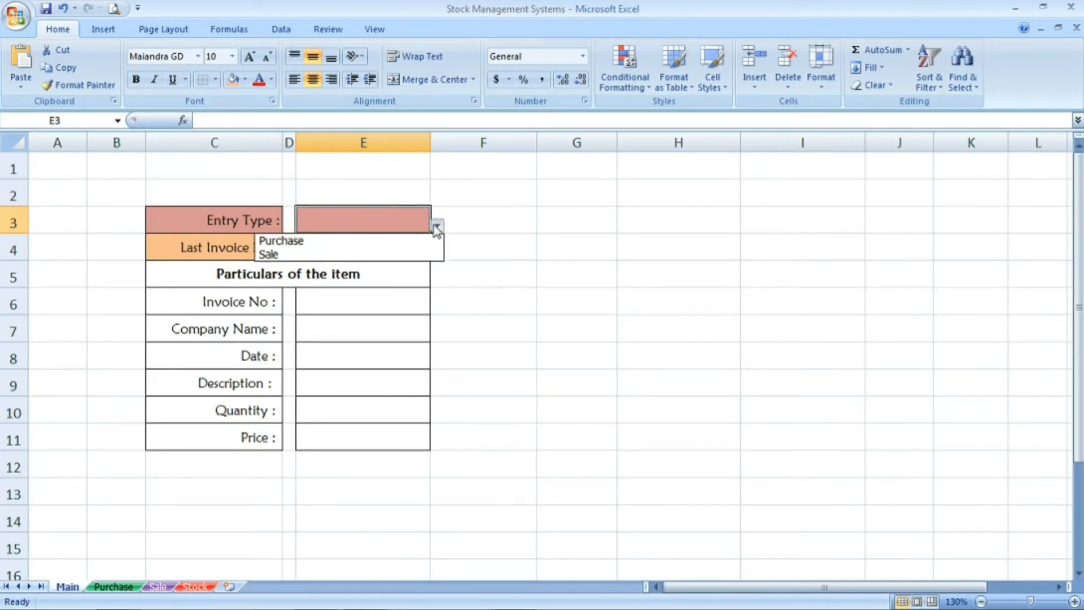
{"action": "left_click", "coordinate": [438, 228]}
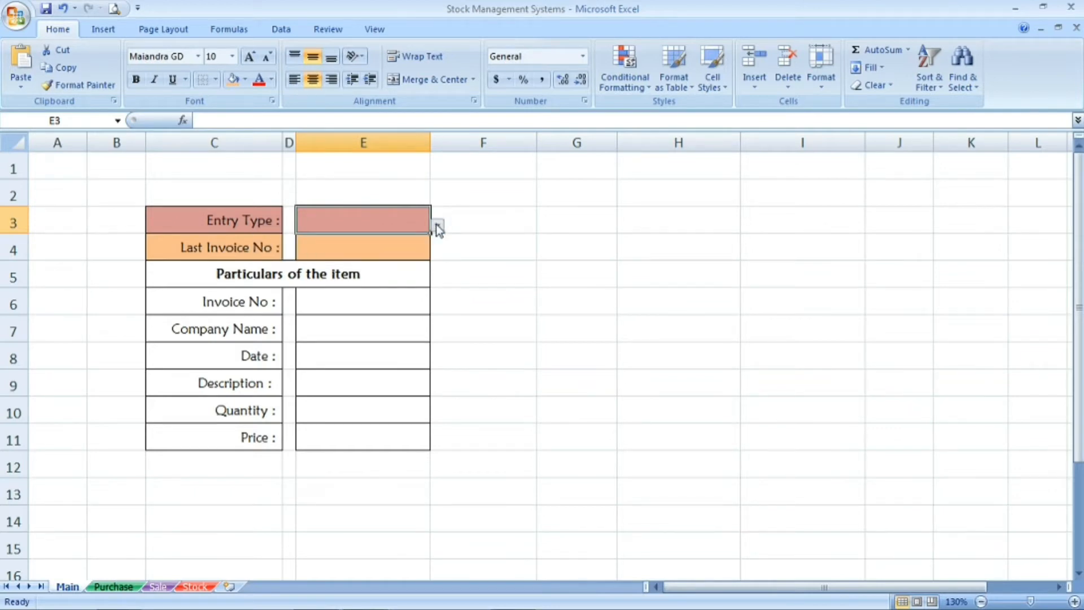
Format the "Particulars of the item" heading in row 5 with white text on a dark blue fill.
{"action": "left_click", "coordinate": [357, 273]}
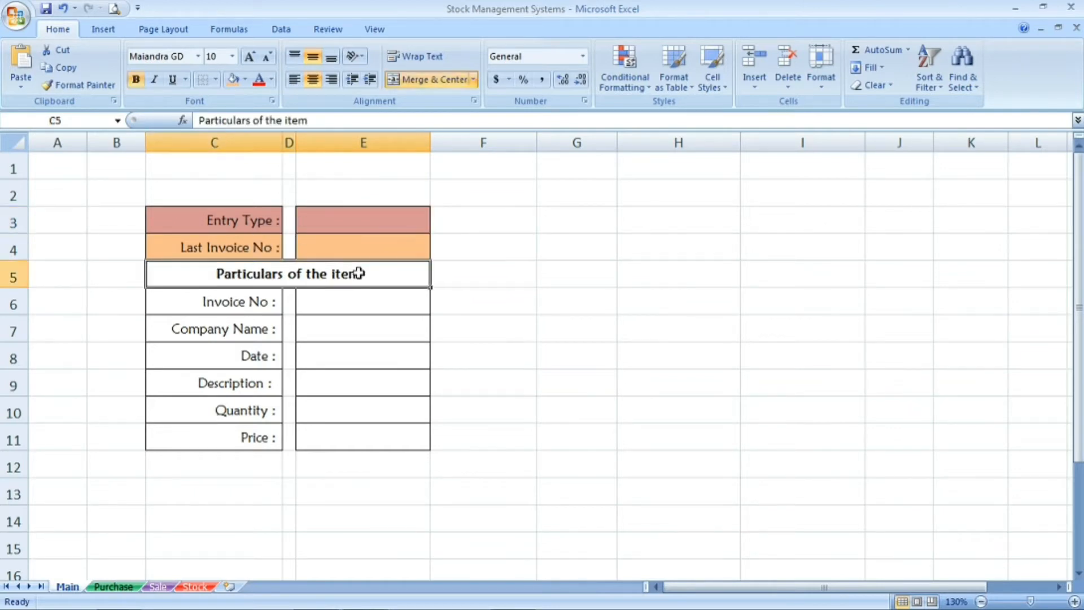
{"action": "left_click", "coordinate": [271, 79]}
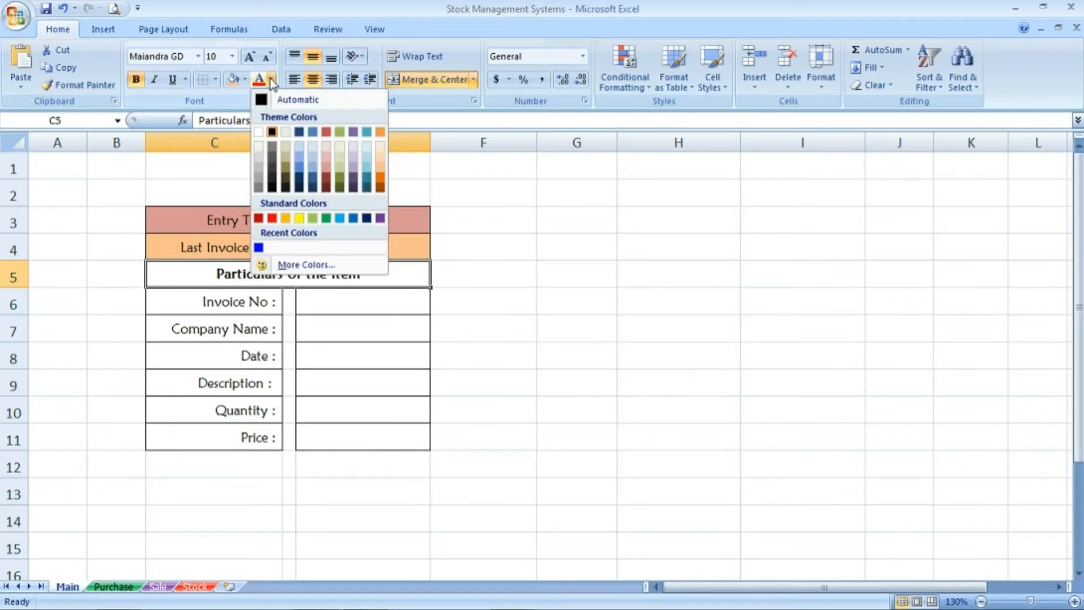
{"action": "left_click", "coordinate": [258, 131]}
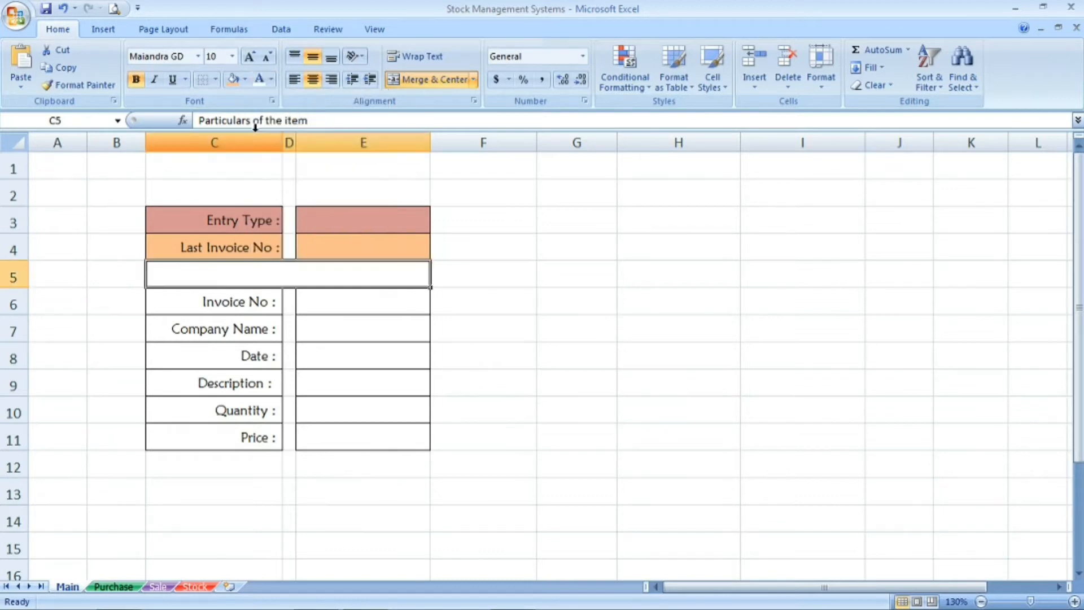
{"action": "left_click", "coordinate": [245, 80]}
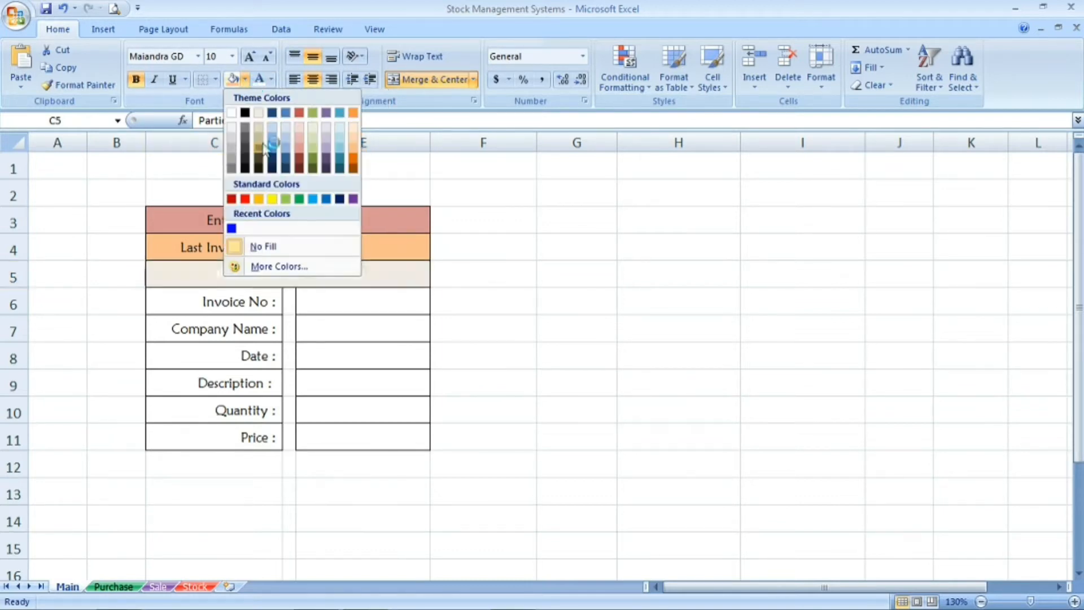
{"action": "left_click", "coordinate": [339, 199]}
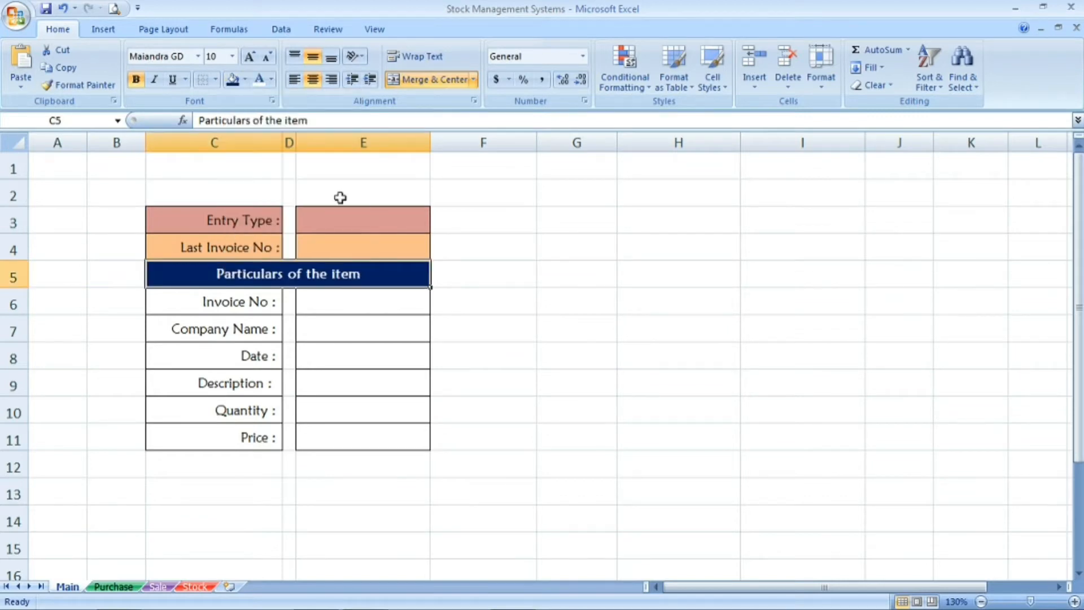
{"action": "left_click", "coordinate": [341, 305]}
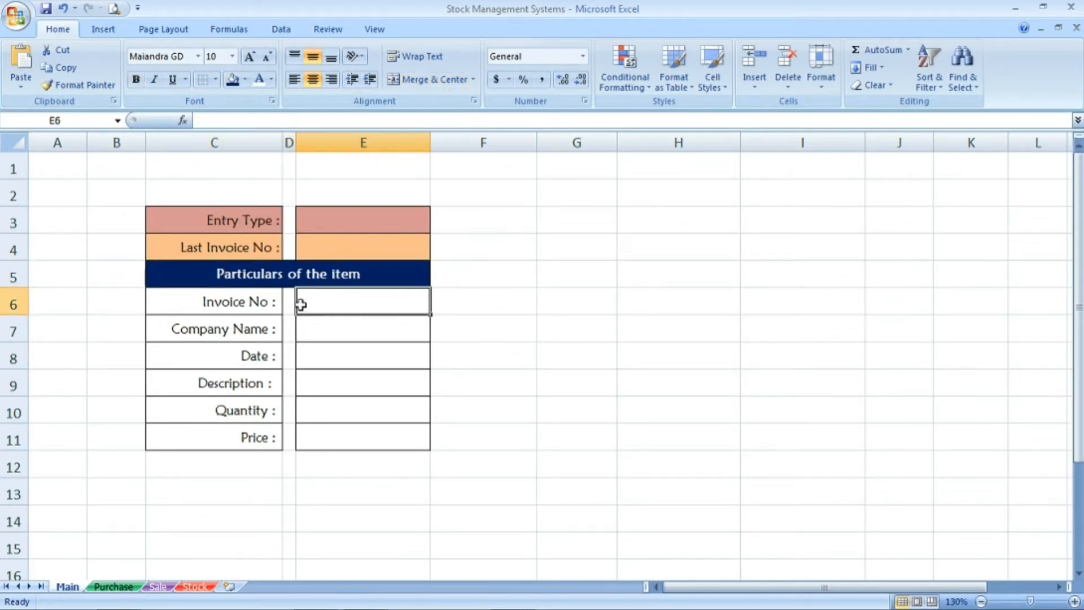
Draw a rounded rectangle about 1.36" wide and 0.3" high below the Price label, aligned with column C at row 13.
{"action": "left_click", "coordinate": [266, 304]}
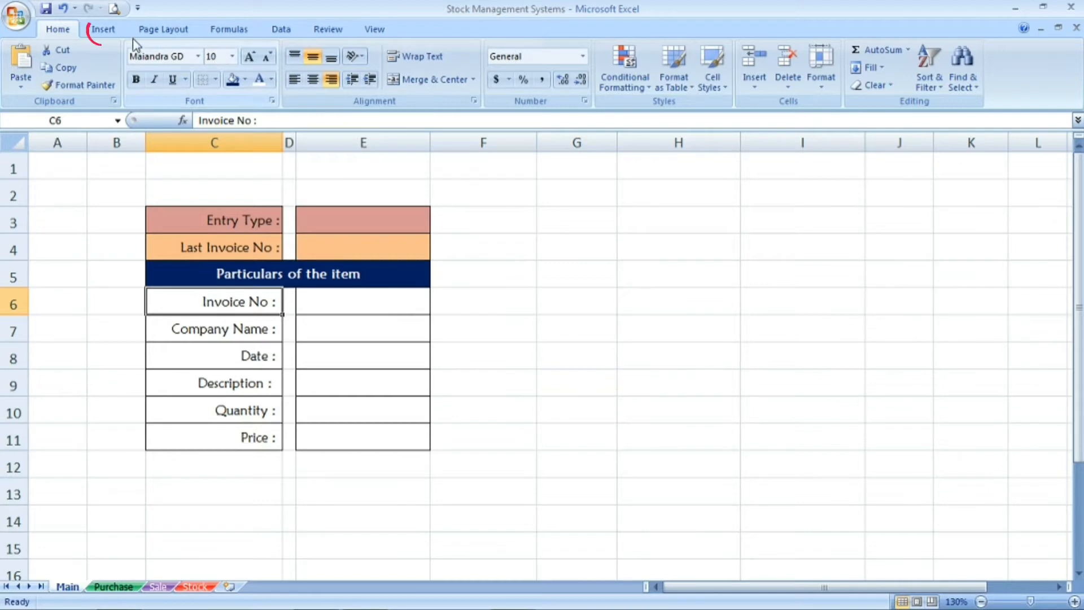
{"action": "left_click", "coordinate": [106, 33]}
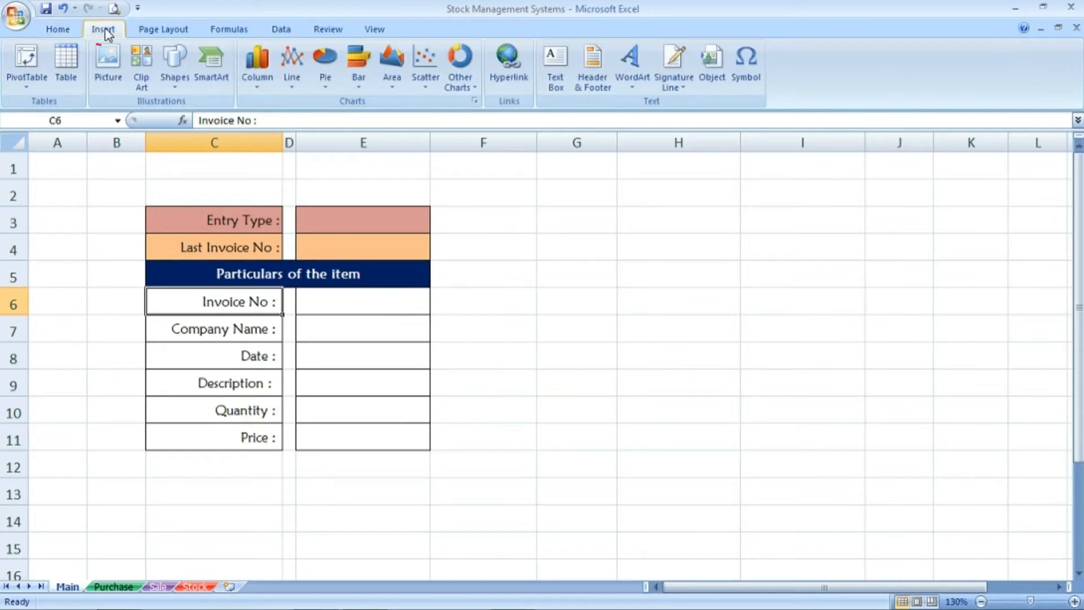
{"action": "left_click", "coordinate": [174, 86]}
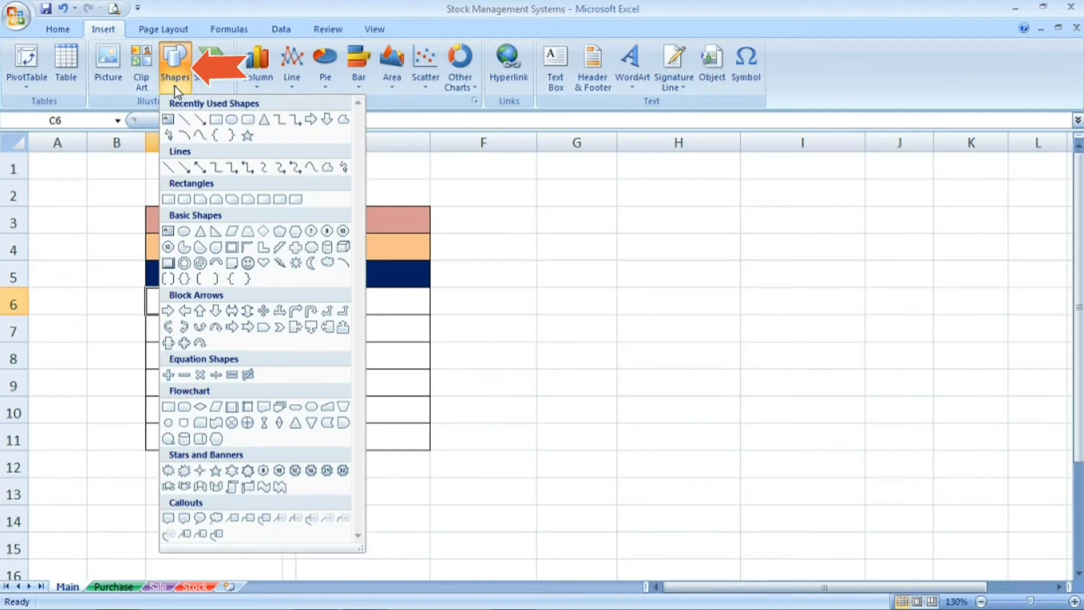
{"action": "left_click", "coordinate": [248, 120]}
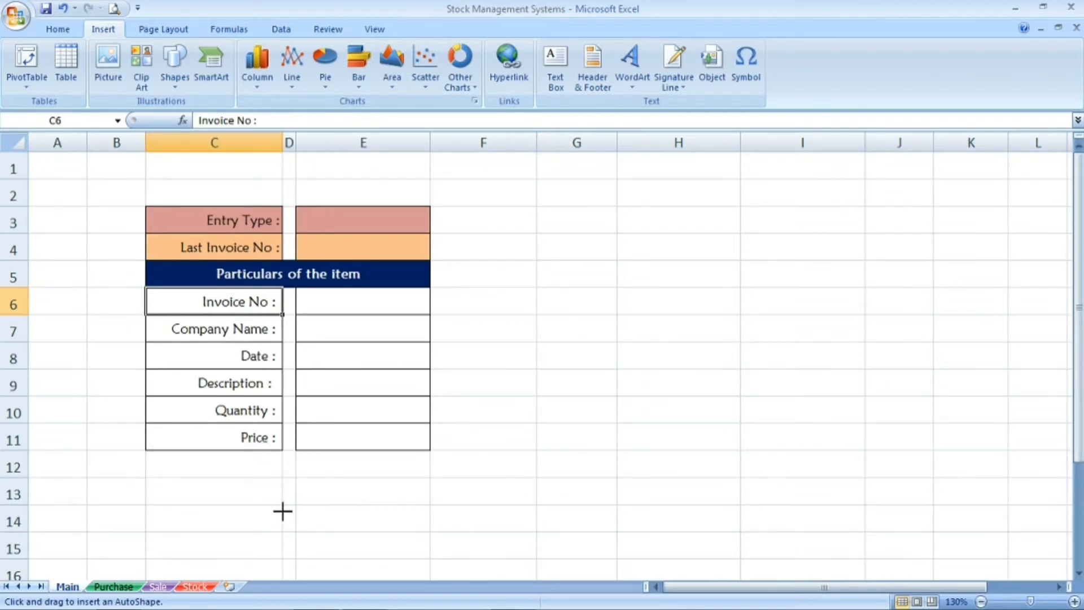
{"action": "left_click_drag", "start_coordinate": [144, 478], "coordinate": [278, 508]}
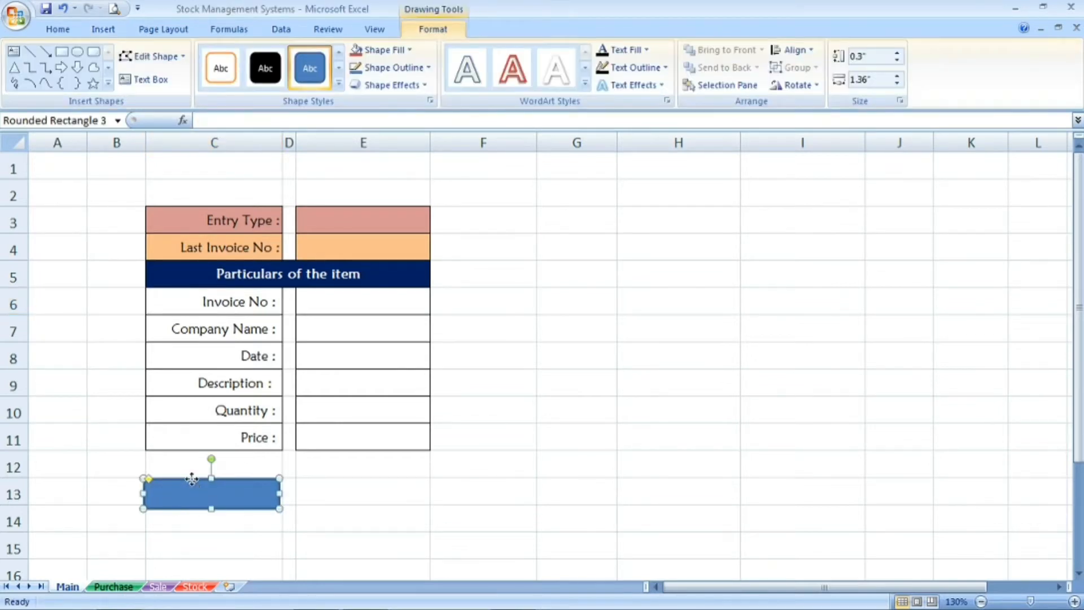
{"action": "left_click_drag", "start_coordinate": [194, 478], "coordinate": [196, 476]}
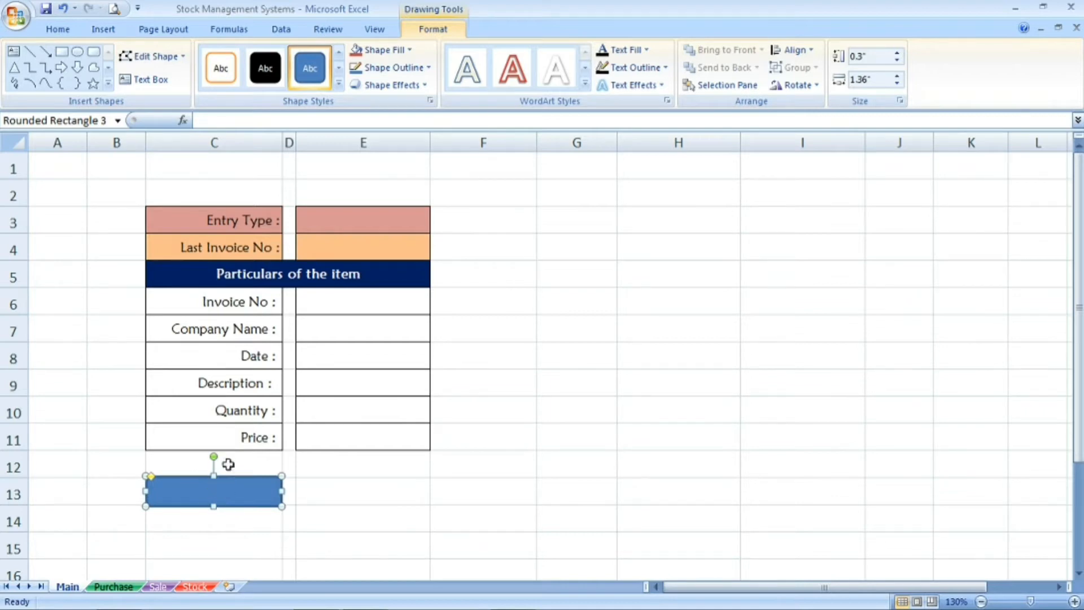
Apply the light aqua shape style to the rounded rectangle and label it "Purchase Entry".
{"action": "left_click", "coordinate": [339, 83]}
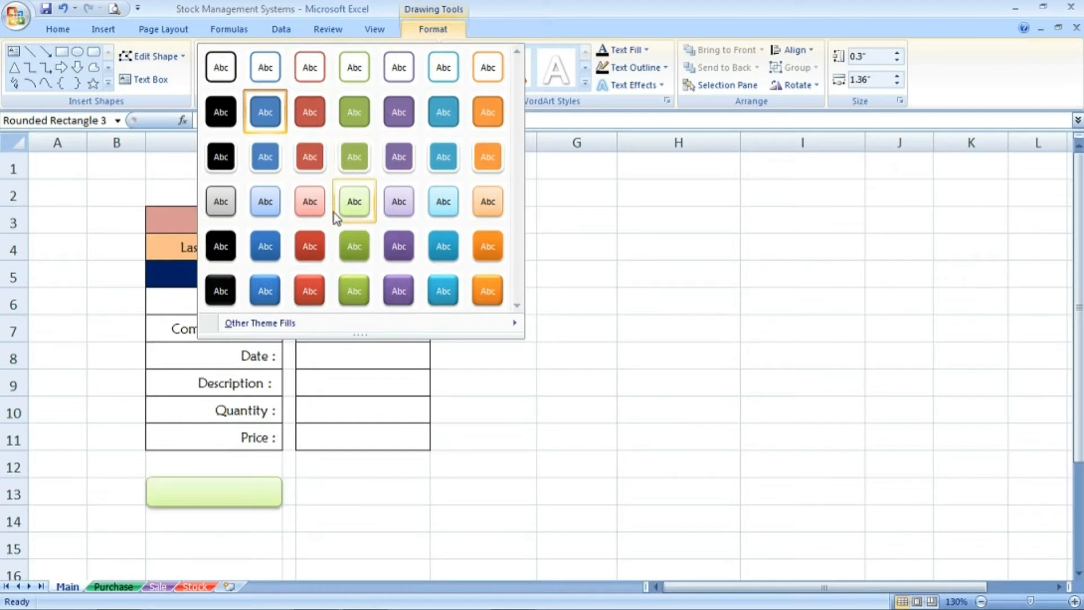
{"action": "left_click", "coordinate": [445, 206]}
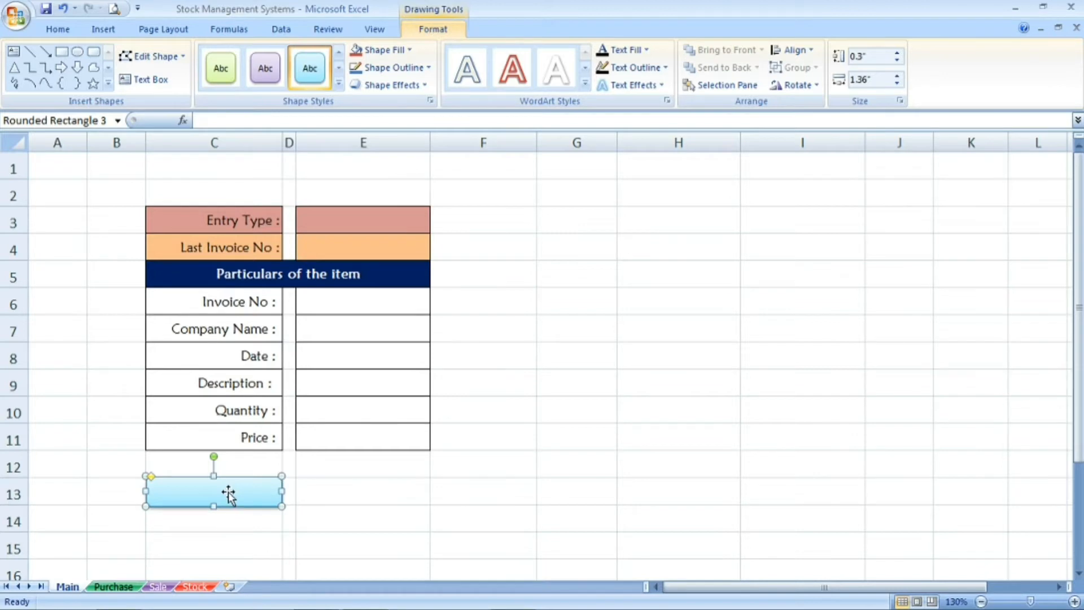
{"action": "type", "text": "Purchase Entry"}
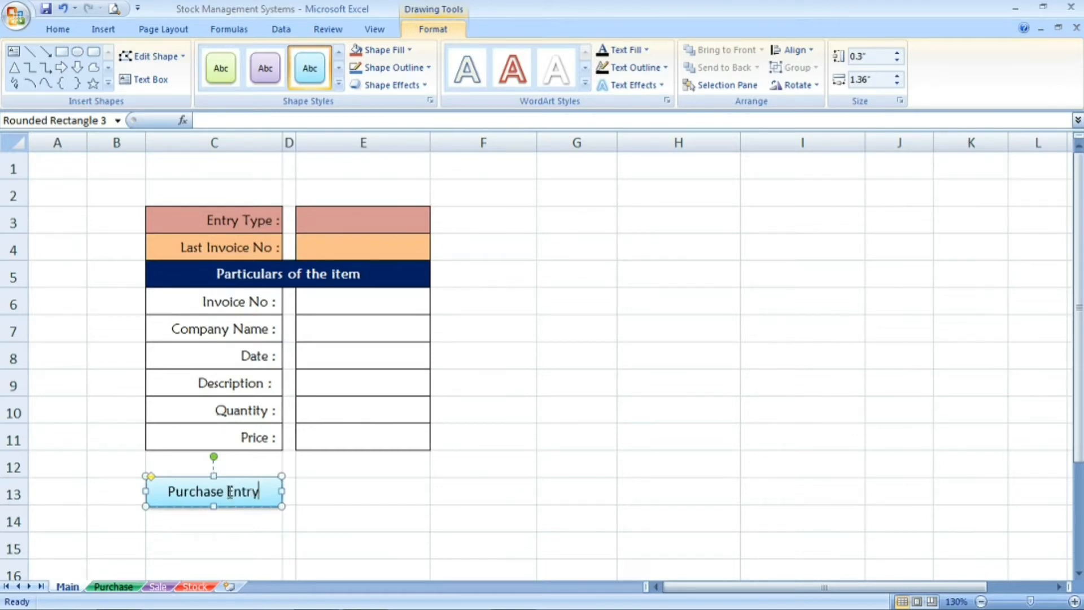
{"action": "left_click", "coordinate": [270, 531]}
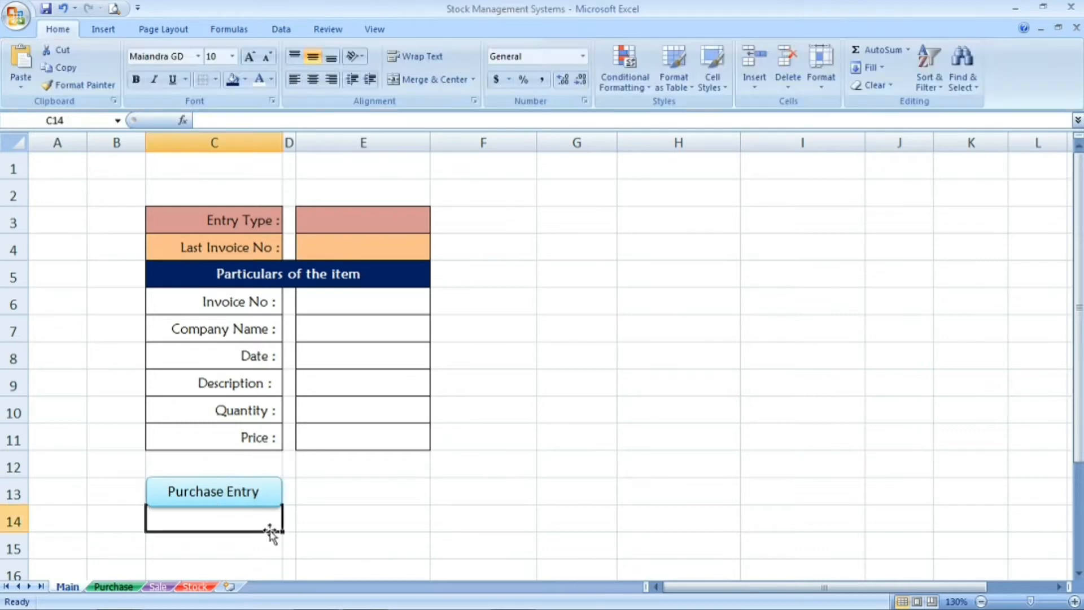
{"action": "left_click", "coordinate": [518, 416]}
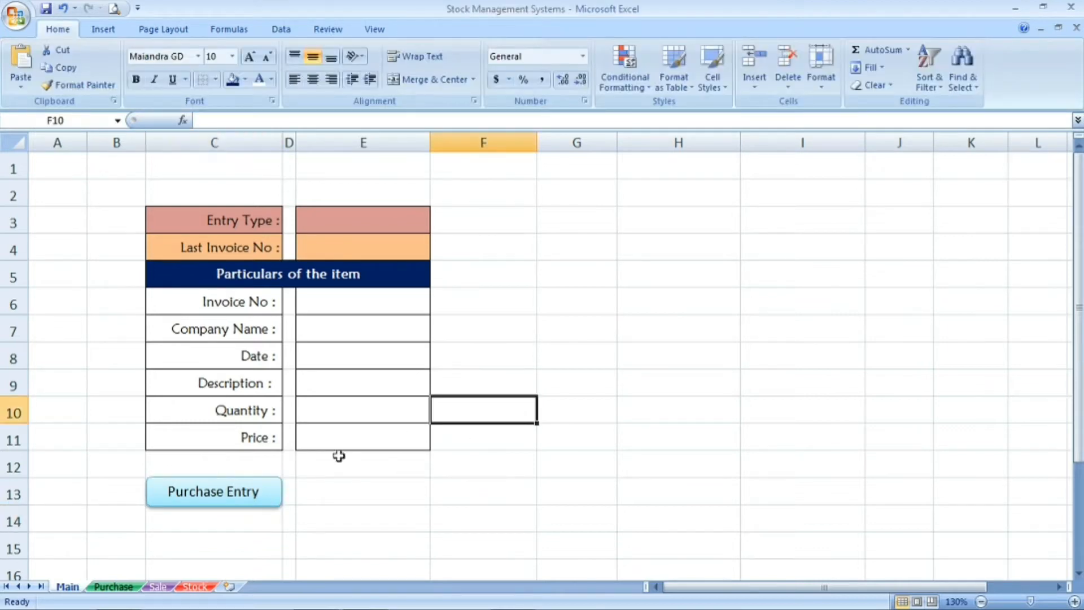
Duplicate the Purchase Entry button, place the copy beside it under column E, and change its label to "Sale Entry".
{"action": "left_click", "coordinate": [250, 482]}
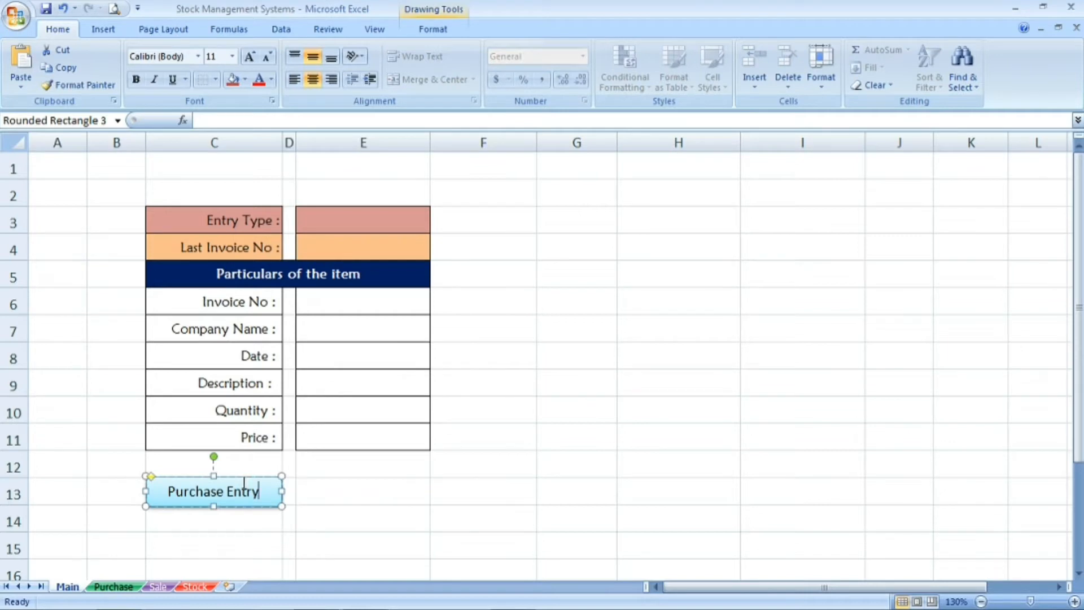
{"action": "left_click", "coordinate": [237, 478]}
{"action": "key", "text": "ctrl+d"}
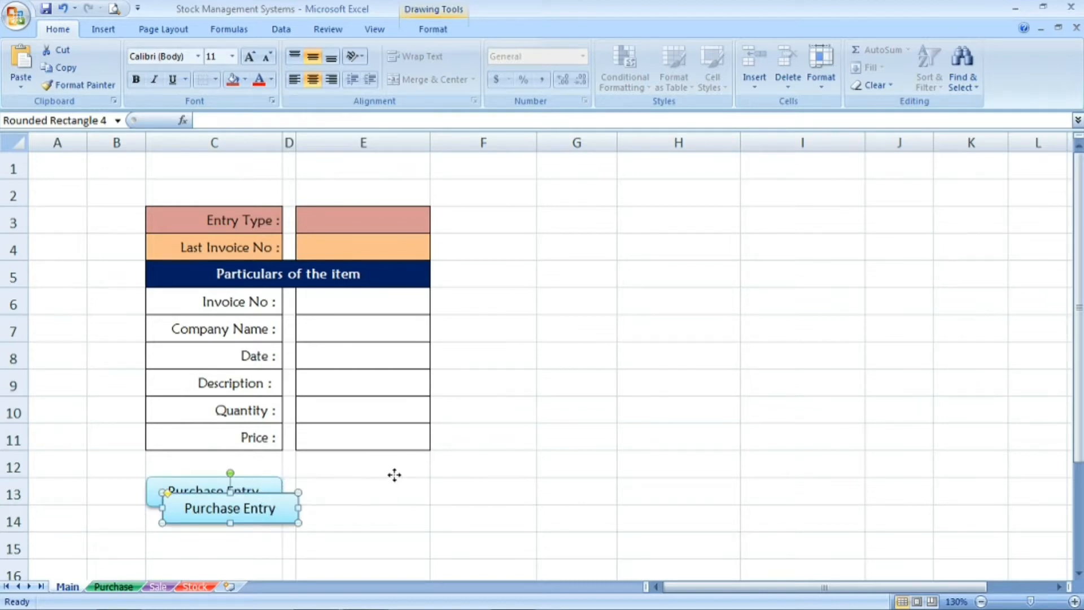
{"action": "left_click_drag", "start_coordinate": [392, 476], "coordinate": [394, 478]}
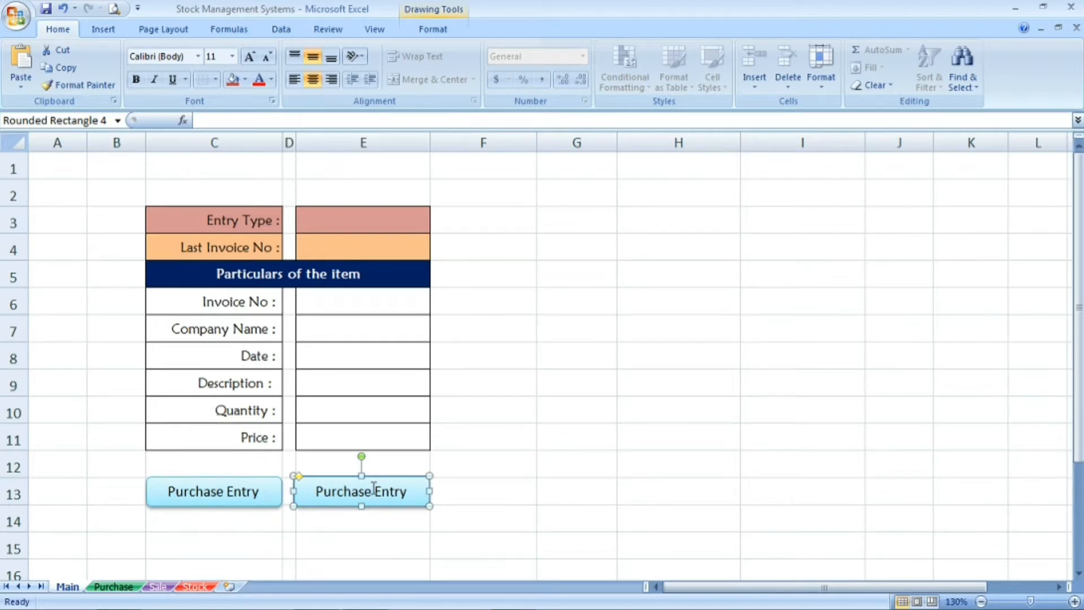
{"action": "left_click_drag", "start_coordinate": [373, 489], "coordinate": [323, 496]}
{"action": "type", "text": "Sale"}
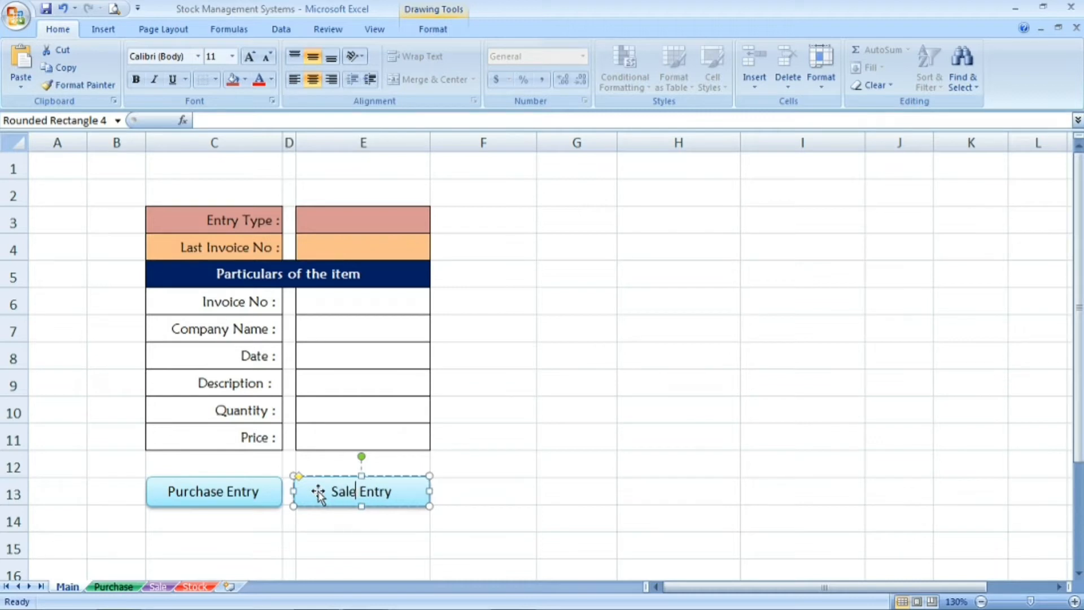
{"action": "left_click", "coordinate": [530, 407]}
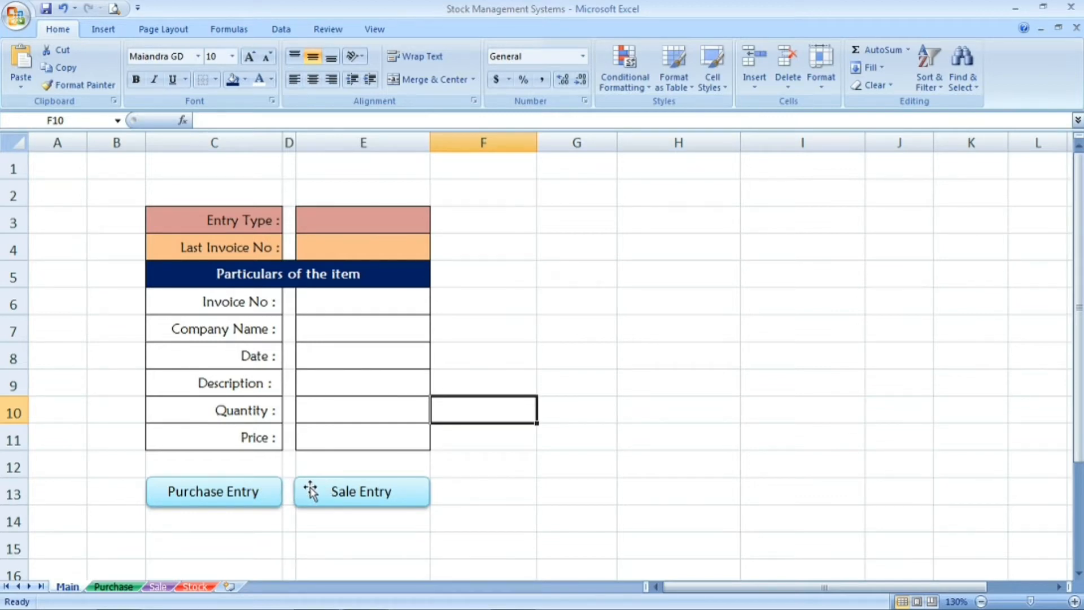
Compare the entry fields on the Main sheet with the column headings on the Purchase sheet.
{"action": "left_click", "coordinate": [333, 444]}
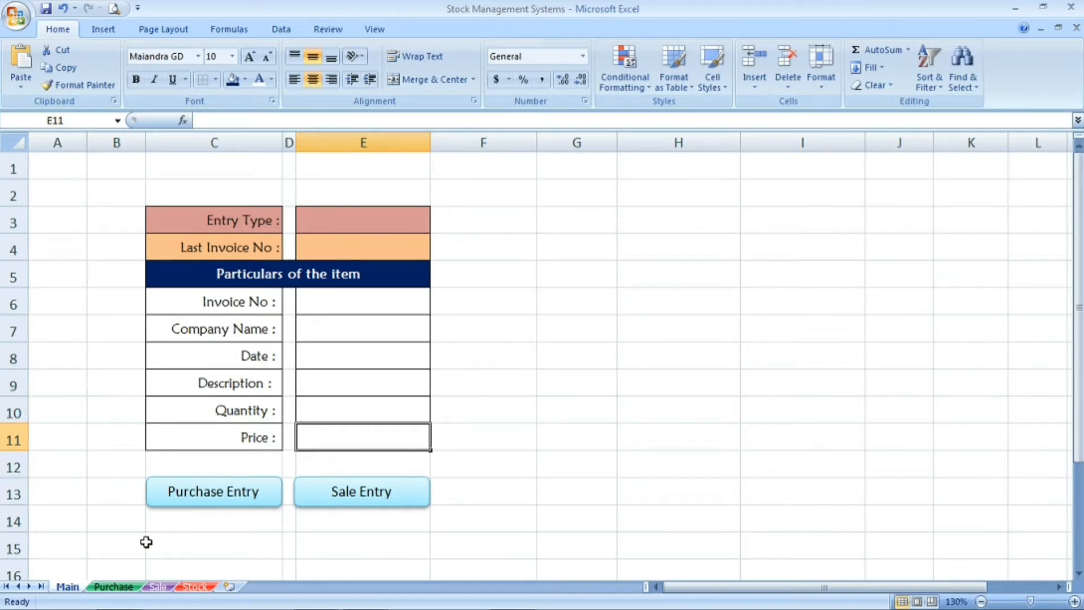
{"action": "left_click", "coordinate": [121, 588]}
{"action": "left_click", "coordinate": [364, 307]}
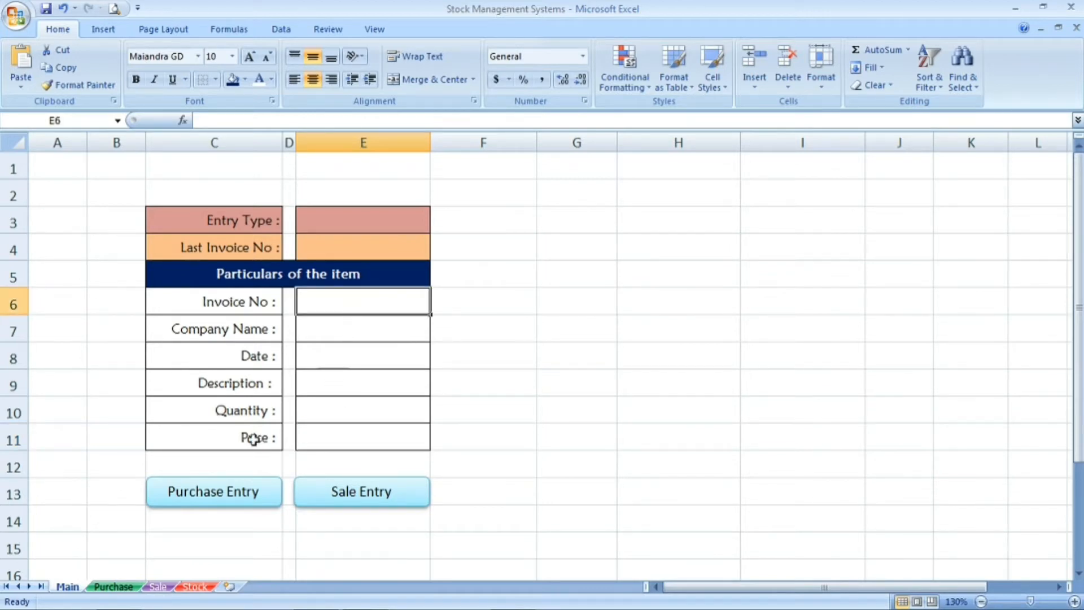
{"action": "left_click", "coordinate": [113, 587]}
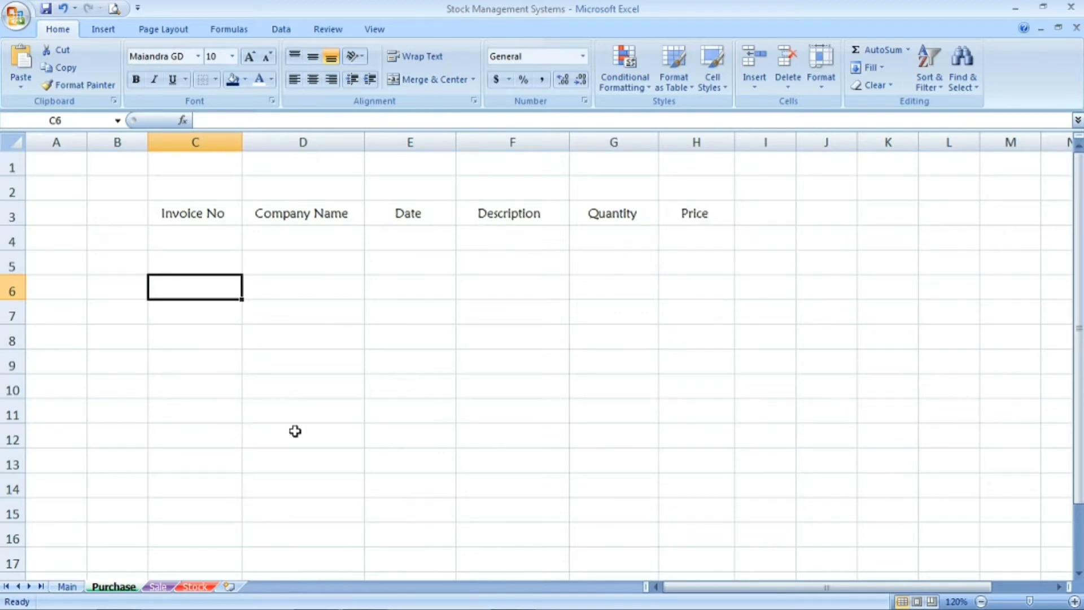
{"action": "left_click", "coordinate": [67, 586]}
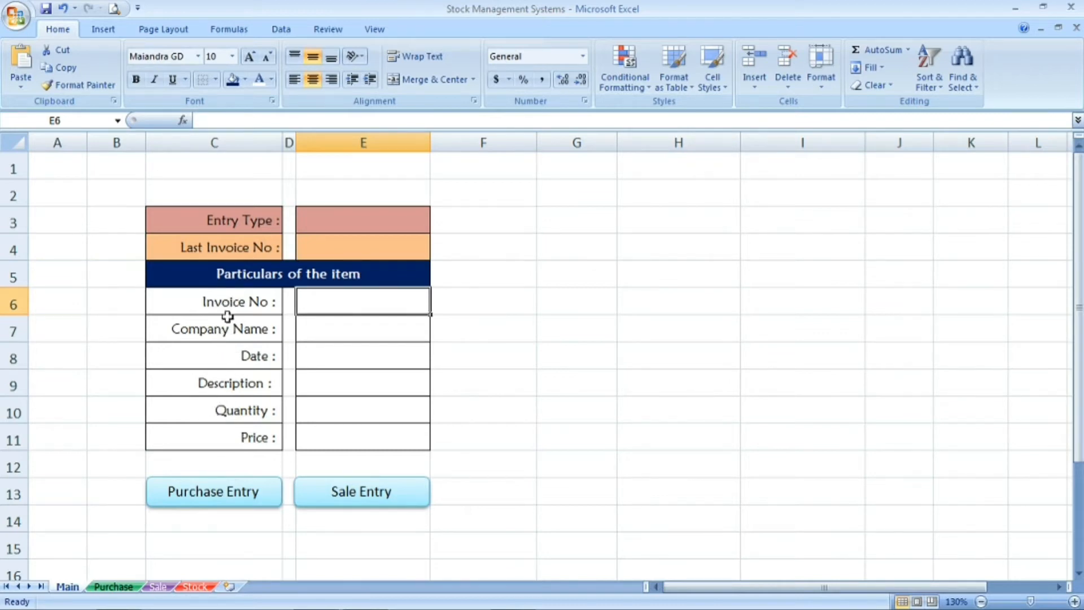
Convert the range C3:H6 on the Purchase sheet into a table, using row 3 as its headers.
{"action": "left_click", "coordinate": [115, 588]}
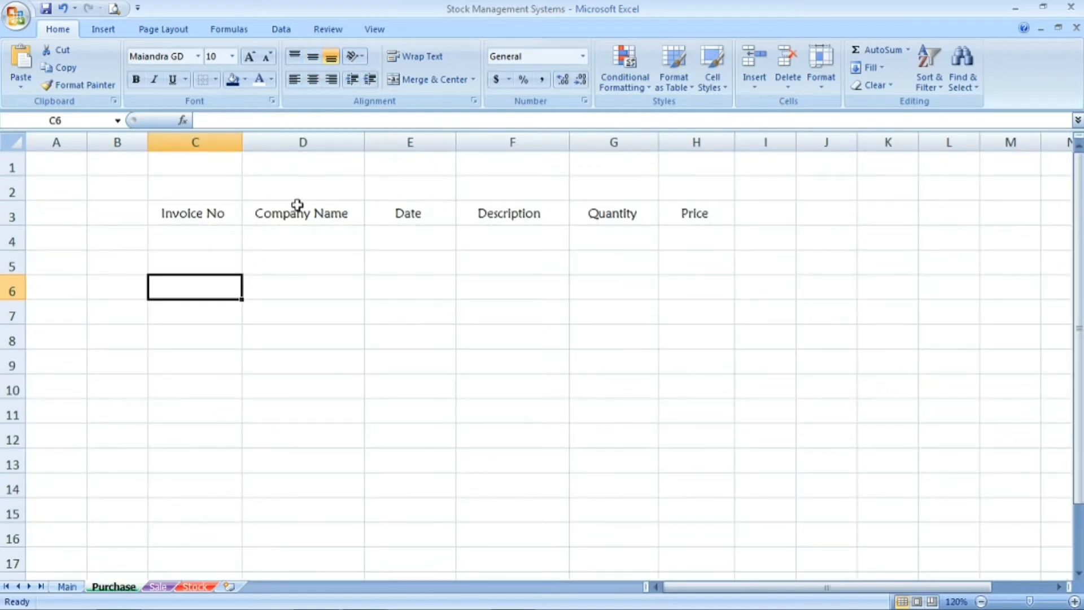
{"action": "left_click", "coordinate": [220, 216]}
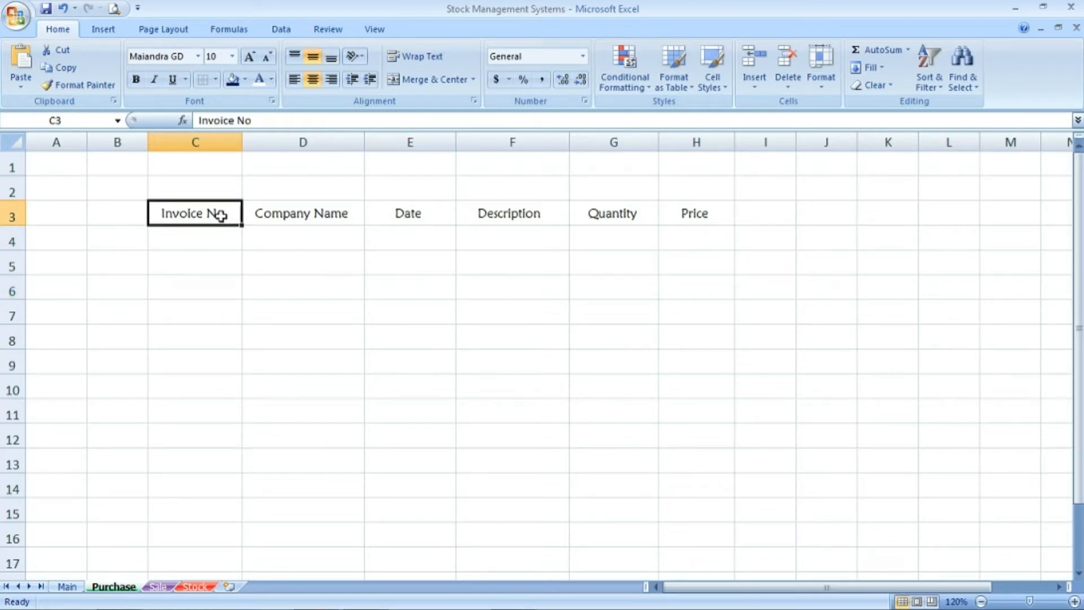
{"action": "key", "text": "shift+Right"}
{"action": "key", "text": "shift+Right"}
{"action": "key", "text": "shift+Right"}
{"action": "key", "text": "shift+Right"}
{"action": "key", "text": "shift+Right"}
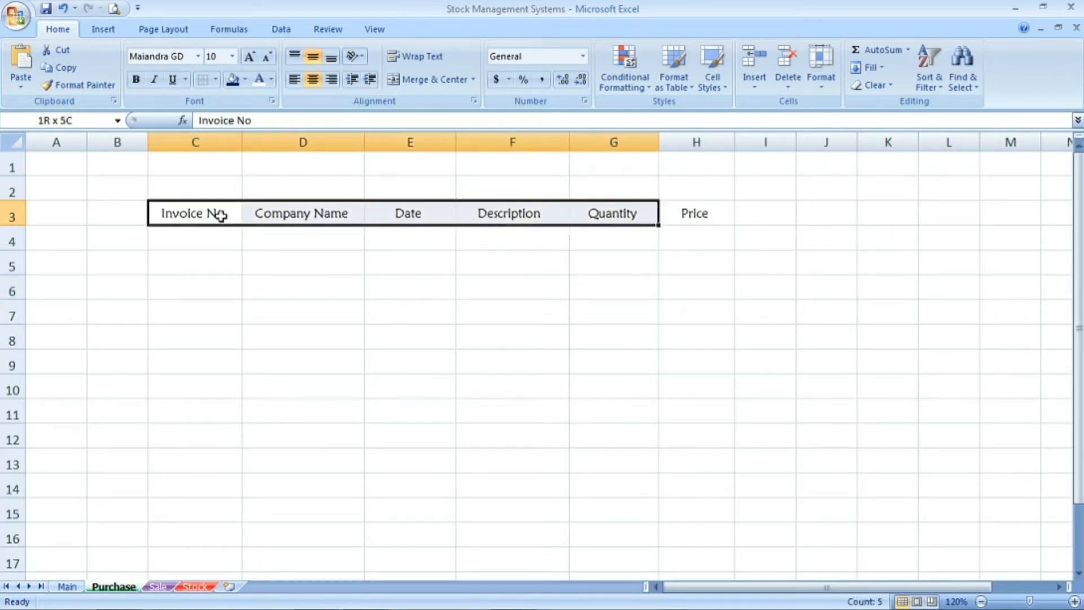
{"action": "key", "text": "shift+Down"}
{"action": "key", "text": "shift+Down"}
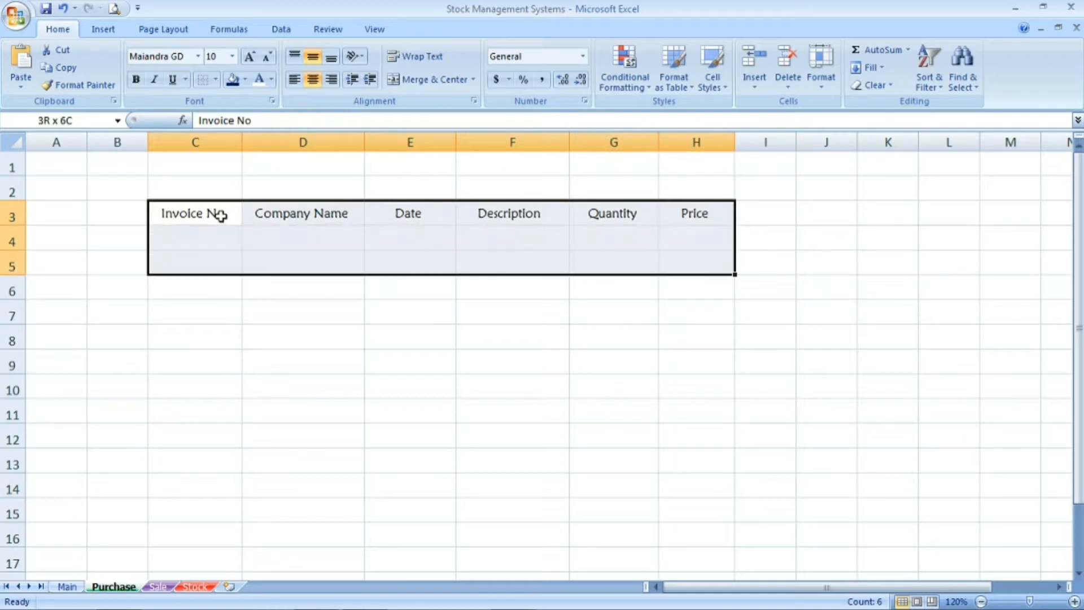
{"action": "key", "text": "shift+Down"}
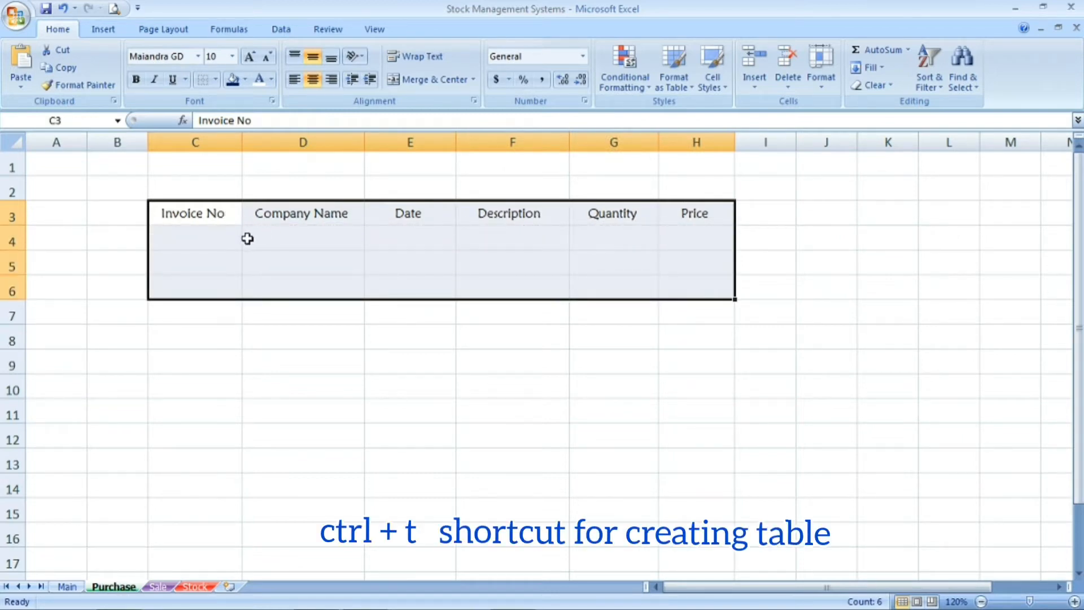
{"action": "key", "text": "ctrl+t"}
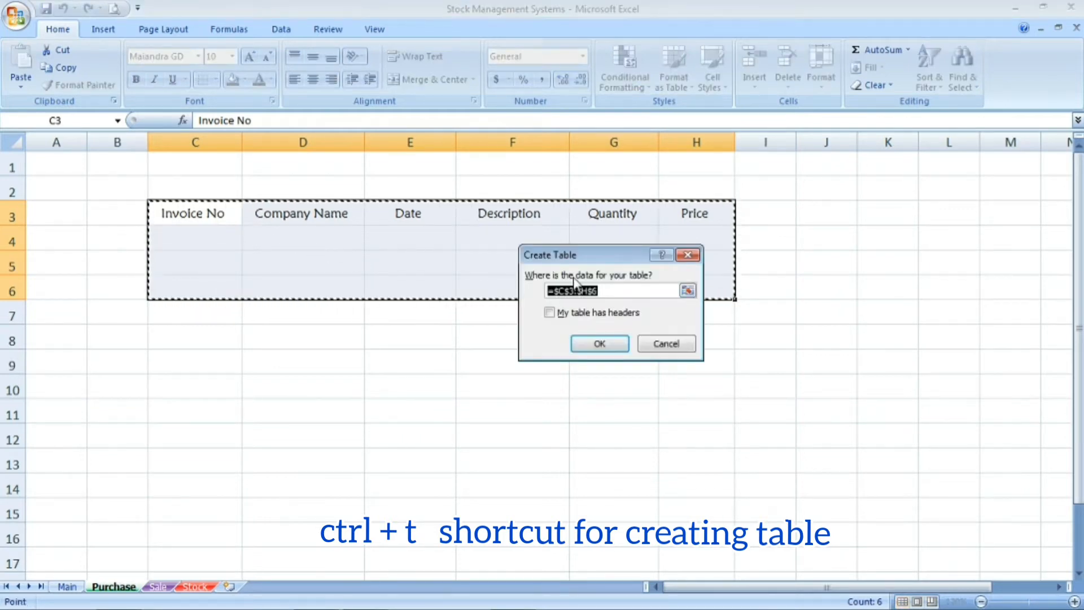
{"action": "left_click_drag", "start_coordinate": [568, 256], "coordinate": [501, 335]}
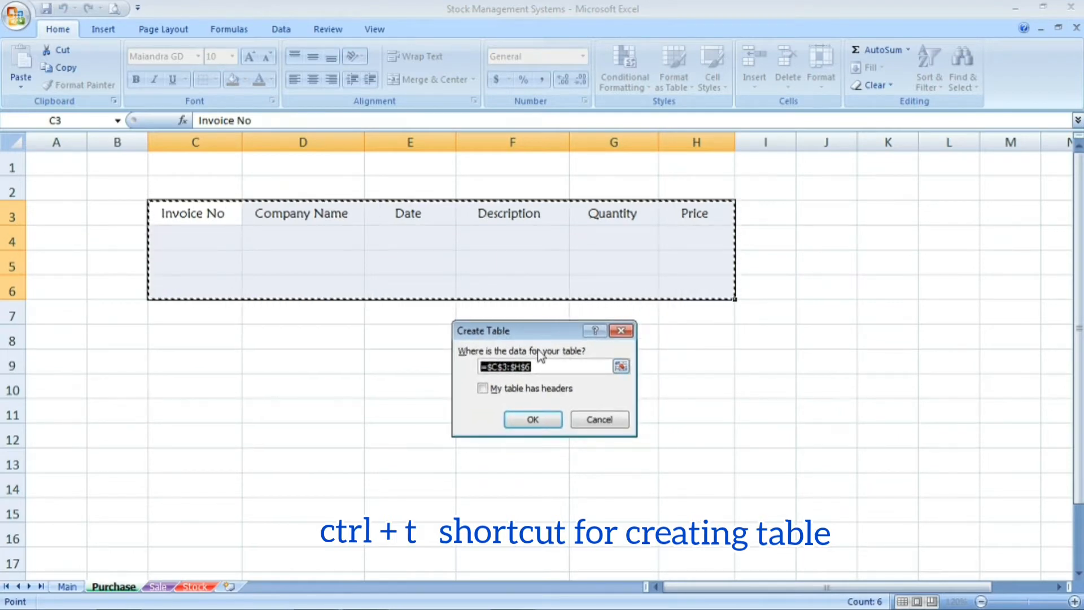
{"action": "left_click", "coordinate": [483, 388]}
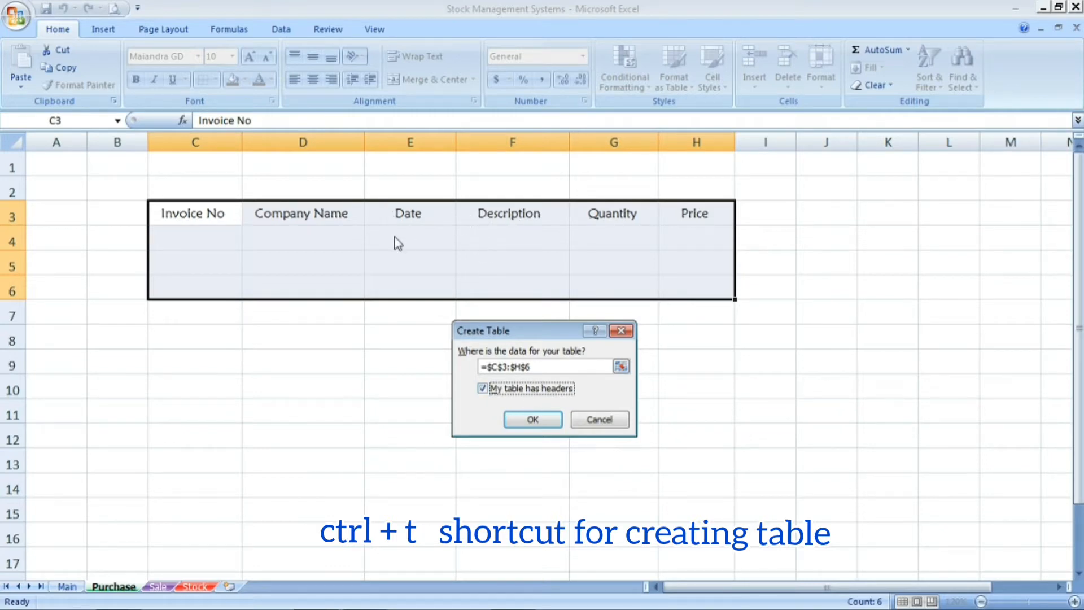
{"action": "left_click", "coordinate": [534, 421]}
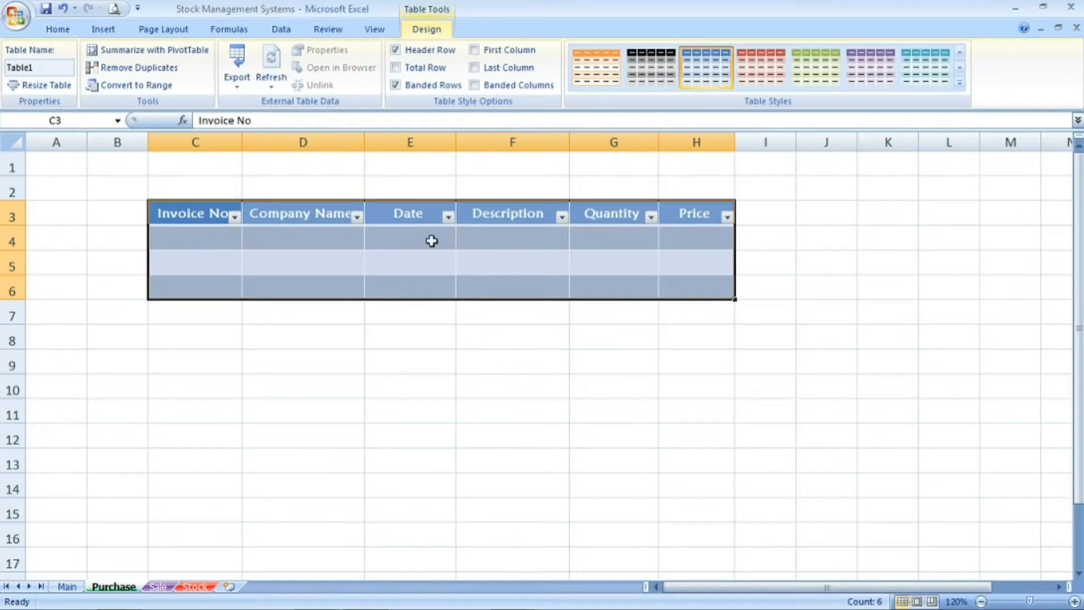
Turn off banded rows for the table on the Purchase sheet.
{"action": "left_click", "coordinate": [396, 85]}
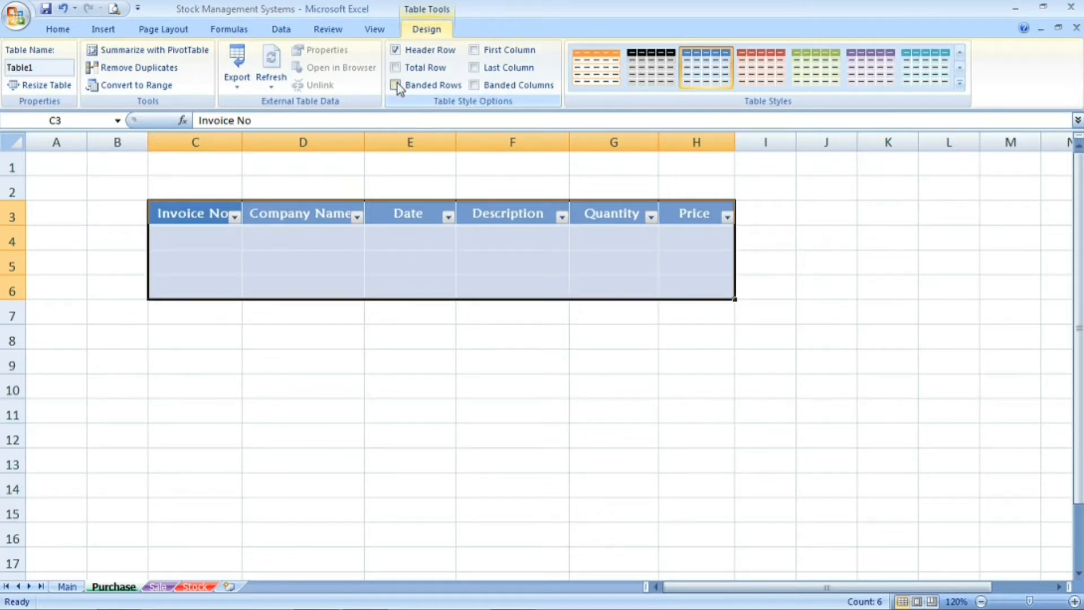
{"action": "left_click", "coordinate": [293, 253]}
{"action": "left_click", "coordinate": [318, 232]}
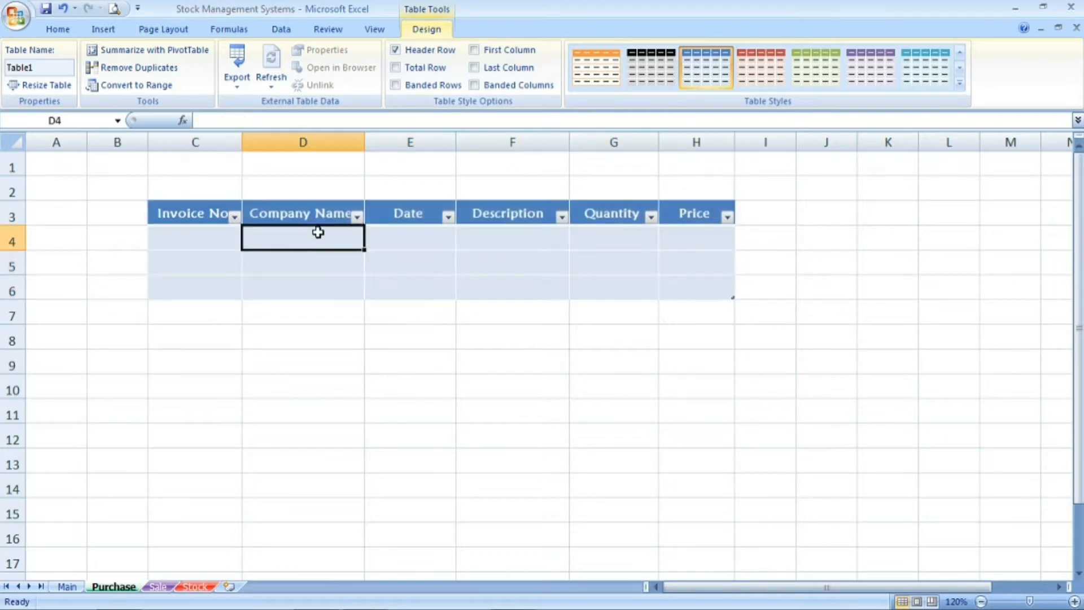
{"action": "left_click", "coordinate": [419, 240]}
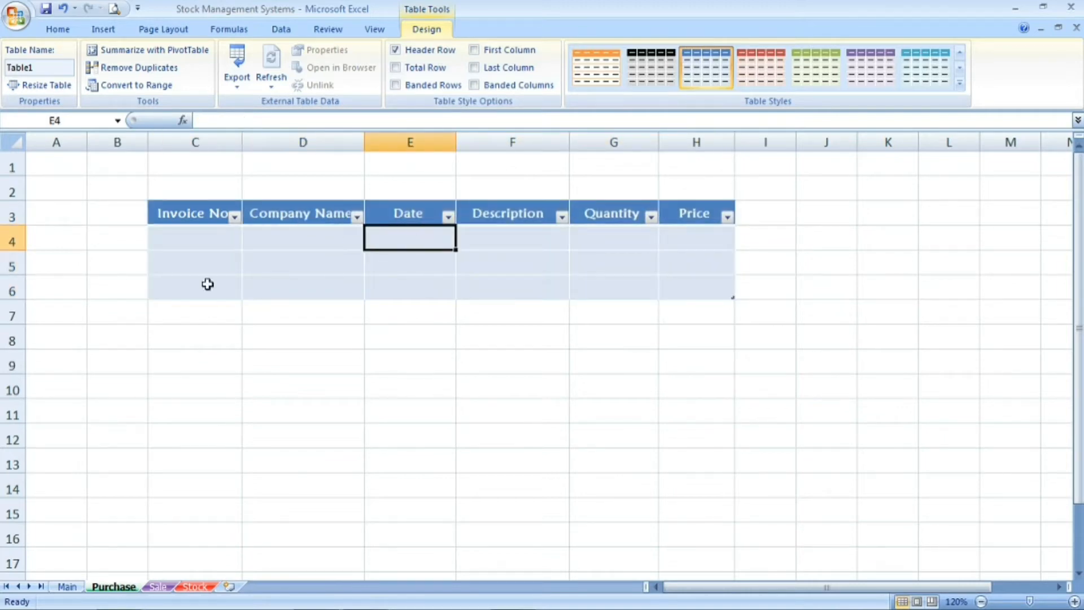
Merge and center C2:H2 above the Purchase table and enter the title "Purchase" in it.
{"action": "left_click", "coordinate": [225, 183]}
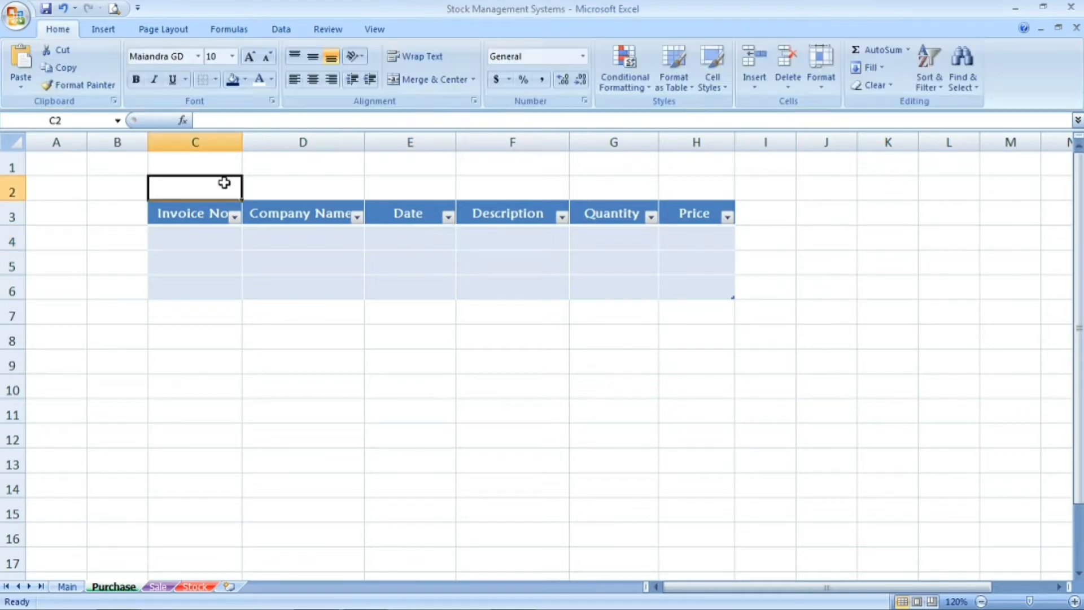
{"action": "key", "text": "shift+Right"}
{"action": "key", "text": "shift+Right"}
{"action": "key", "text": "shift+Right"}
{"action": "key", "text": "shift+Right"}
{"action": "key", "text": "shift+Right"}
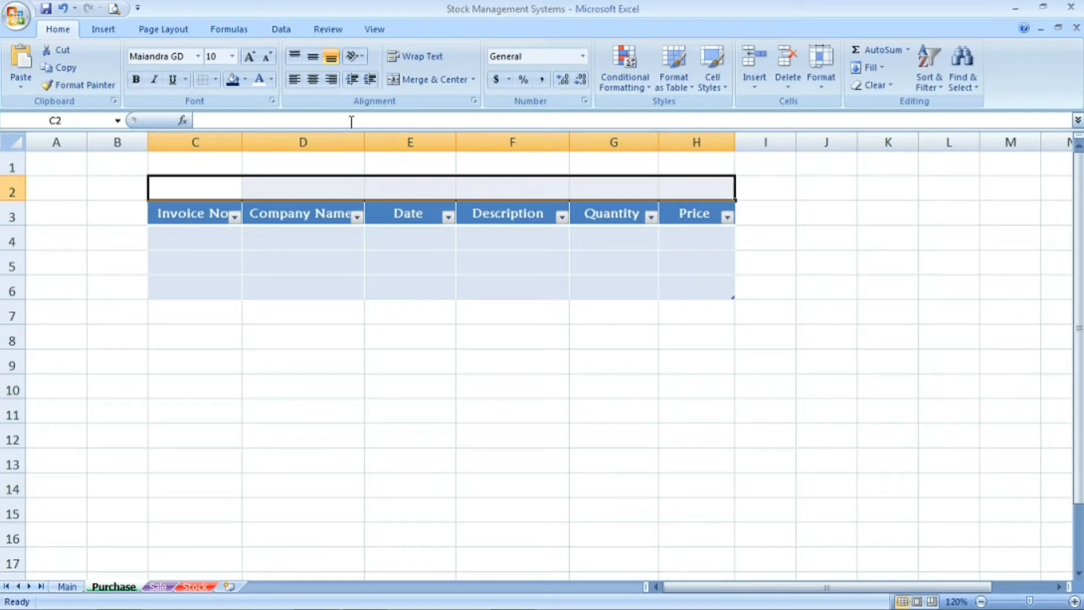
{"action": "left_click", "coordinate": [425, 83]}
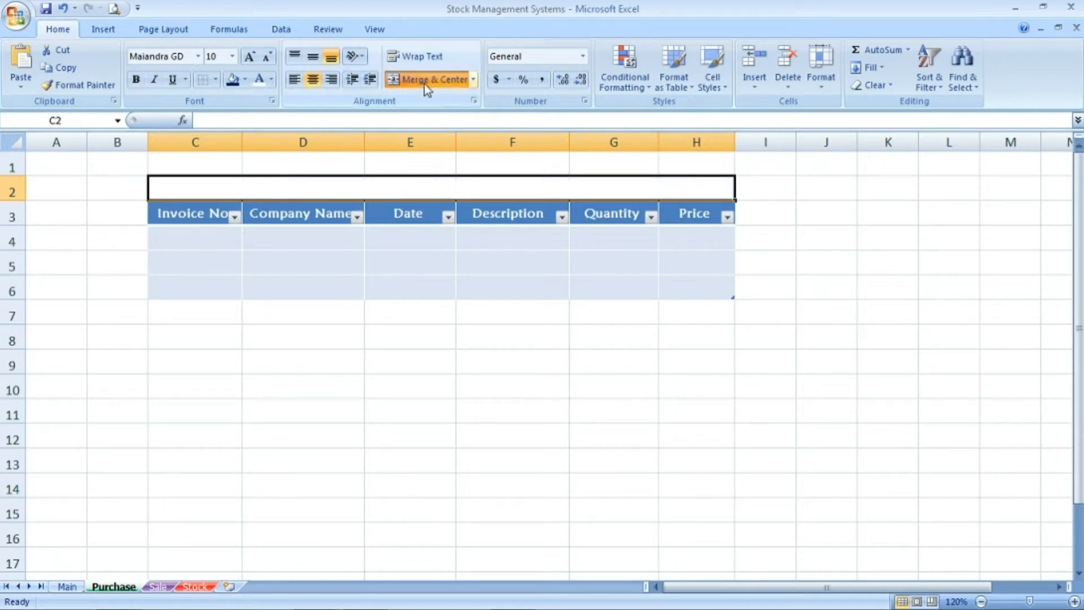
{"action": "type", "text": "P"}
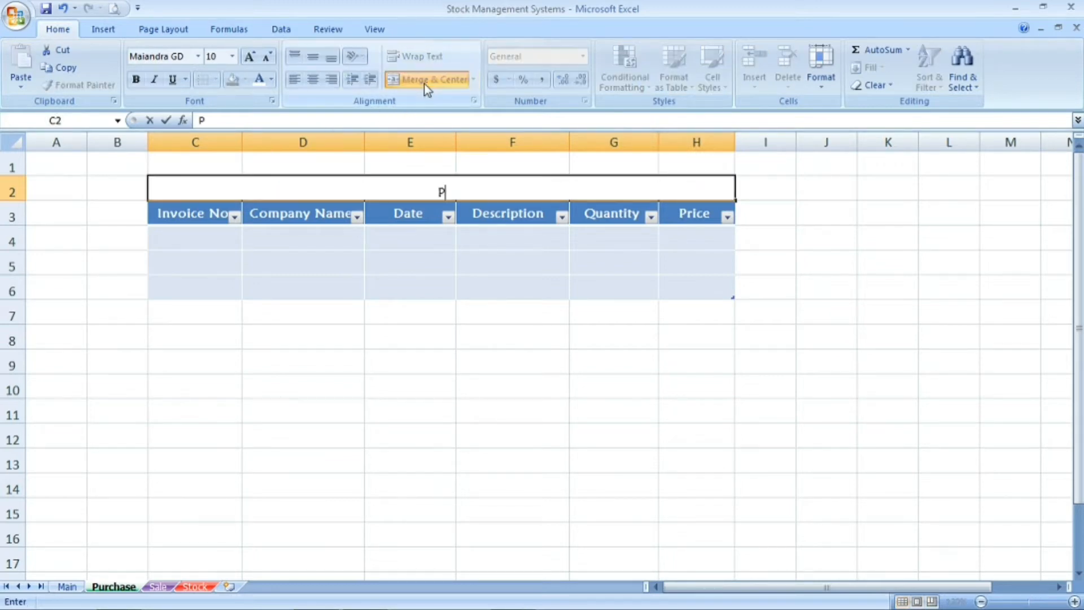
{"action": "type", "text": "urchase"}
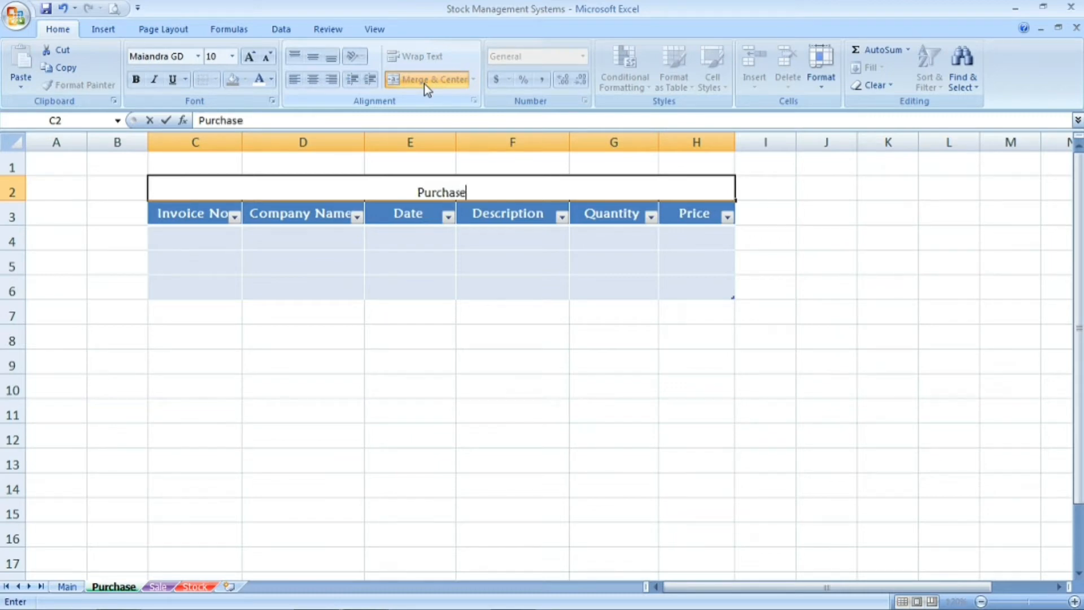
{"action": "key", "text": "Return"}
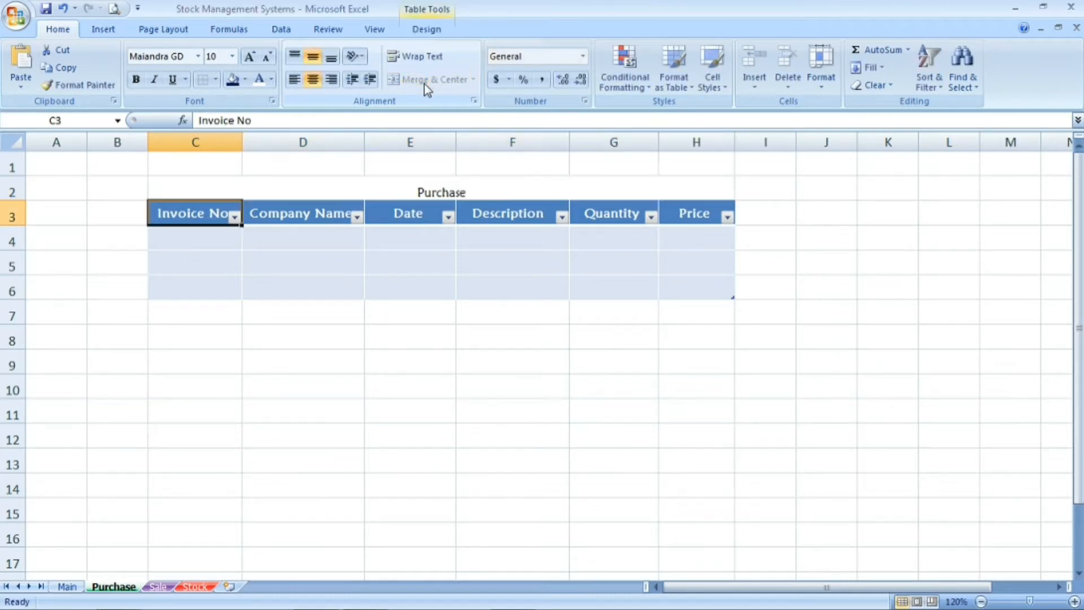
Middle-align the Purchase title vertically and enlarge its font to size 16.
{"action": "left_click", "coordinate": [434, 191]}
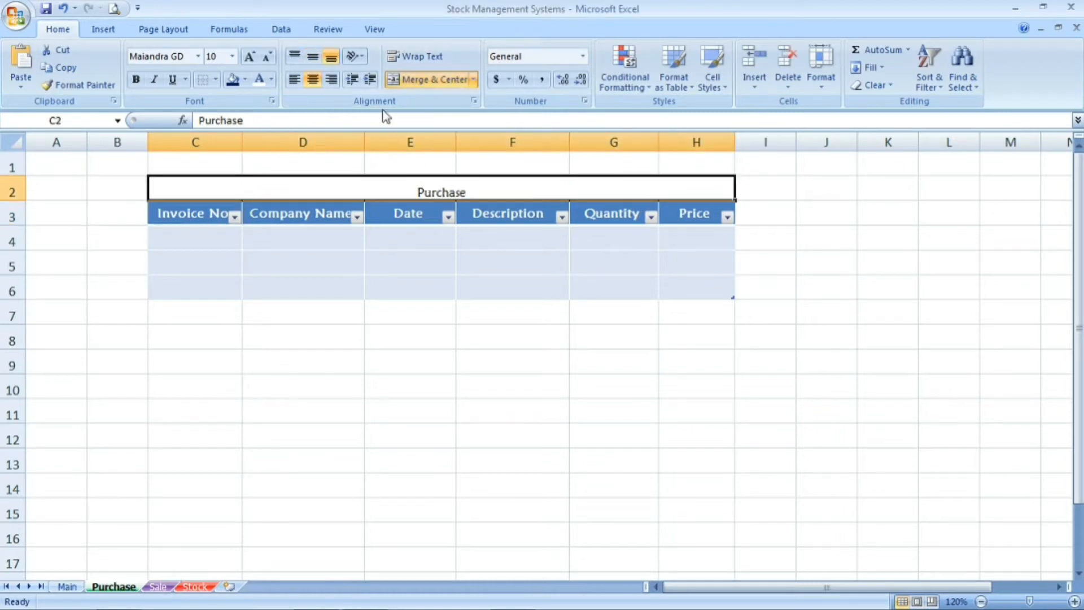
{"action": "left_click", "coordinate": [312, 58]}
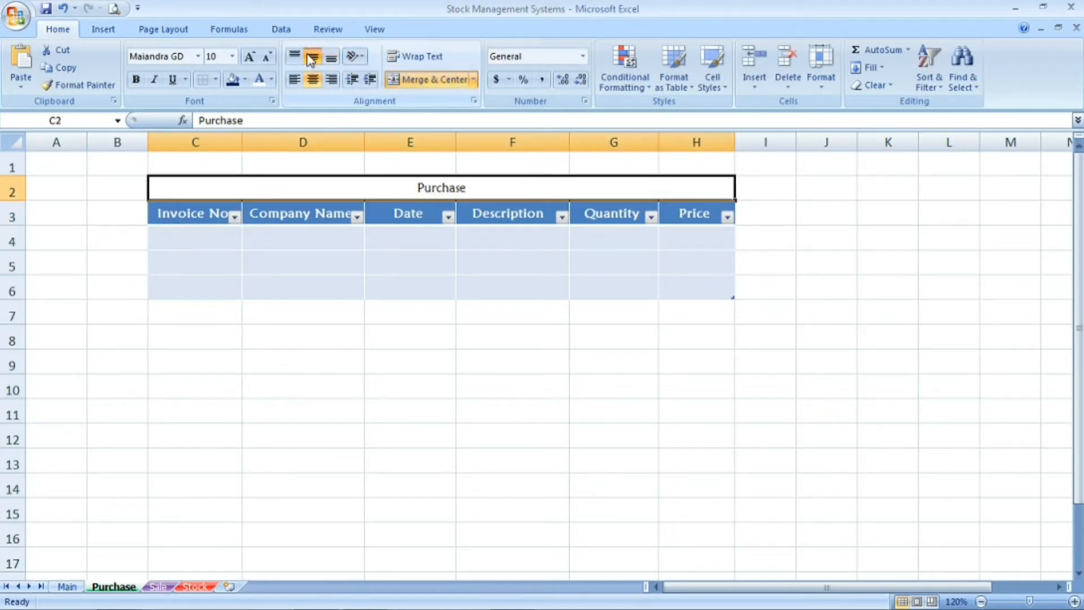
{"action": "left_click", "coordinate": [249, 57]}
{"action": "left_click", "coordinate": [249, 56]}
{"action": "left_click", "coordinate": [249, 57]}
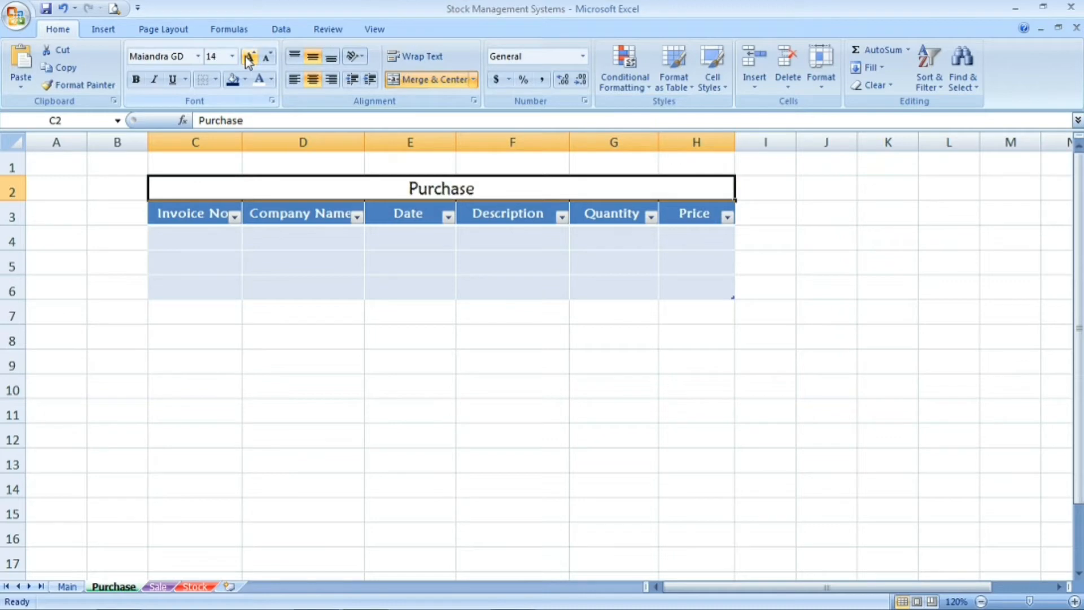
{"action": "left_click", "coordinate": [249, 58]}
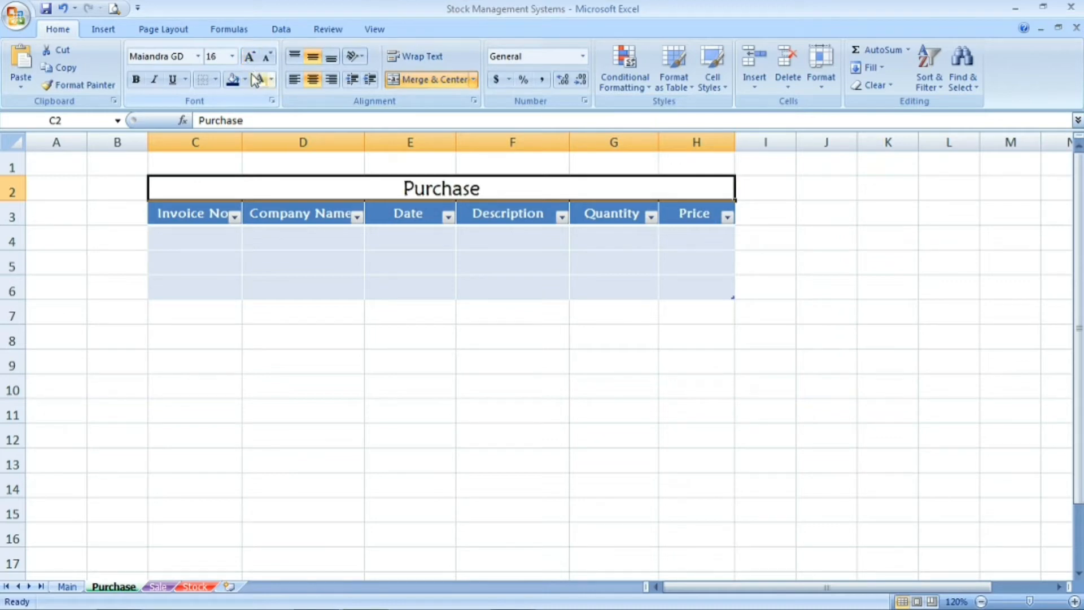
Give the Purchase title white text on the darkest black theme-shade fill.
{"action": "left_click", "coordinate": [257, 81]}
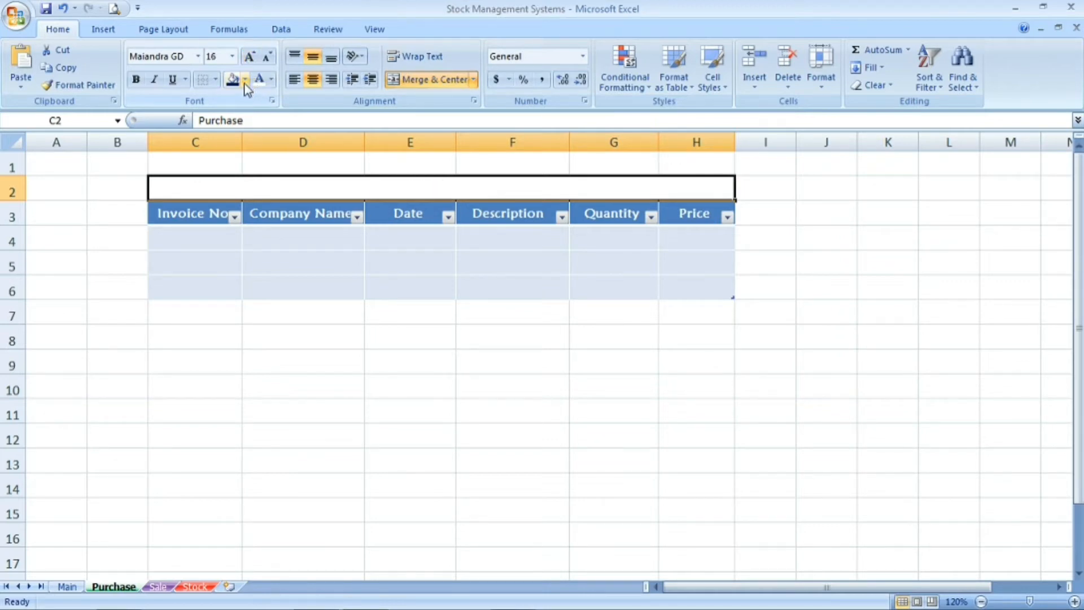
{"action": "left_click", "coordinate": [245, 79]}
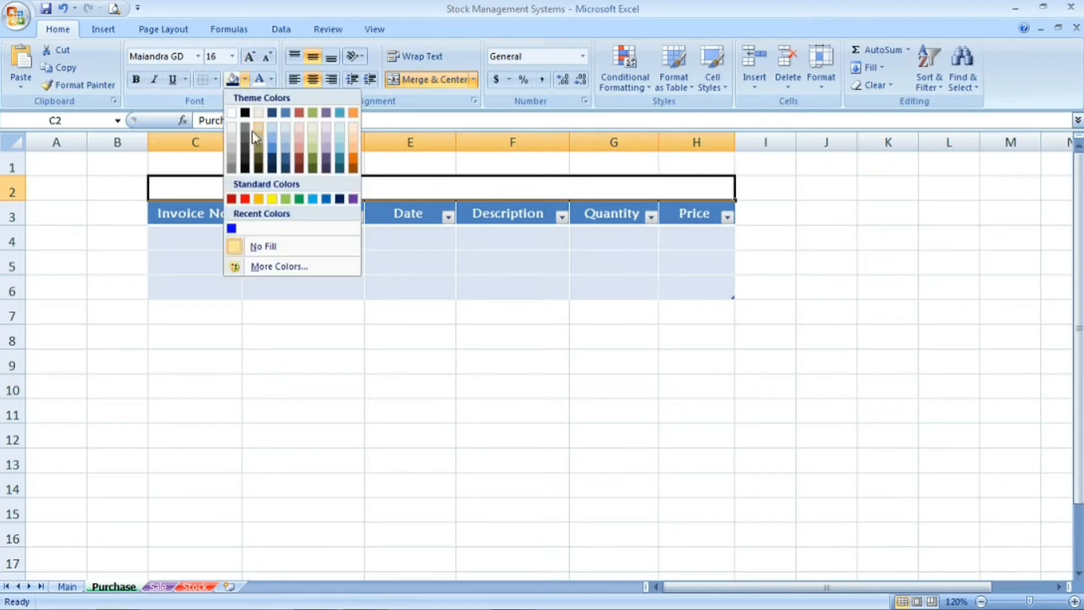
{"action": "left_click", "coordinate": [245, 168]}
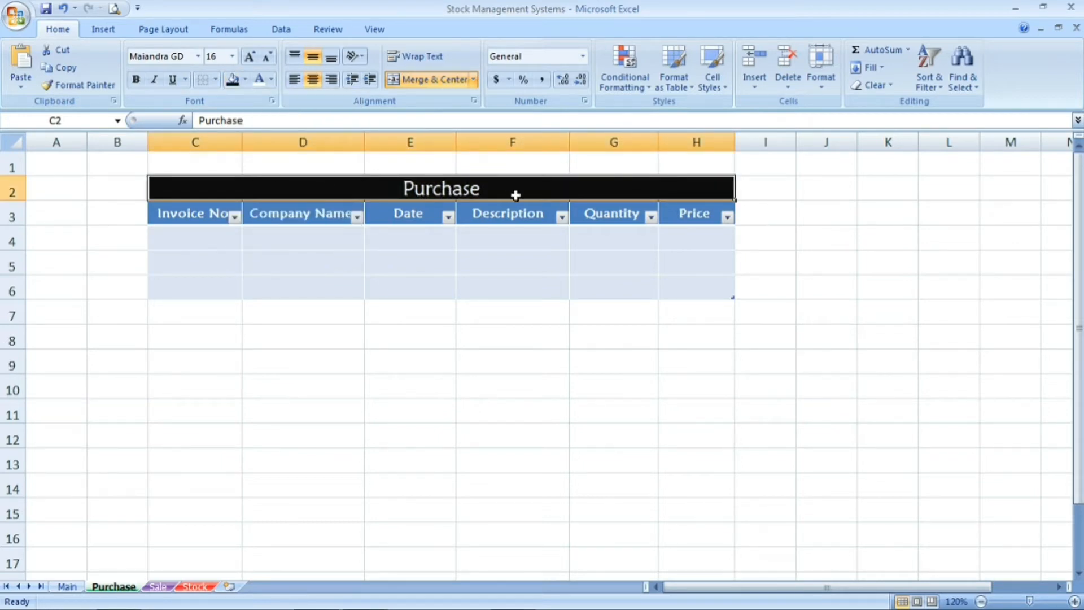
Apply all borders to the Purchase title and table, range C2:H6.
{"action": "left_click_drag", "start_coordinate": [522, 189], "coordinate": [518, 288]}
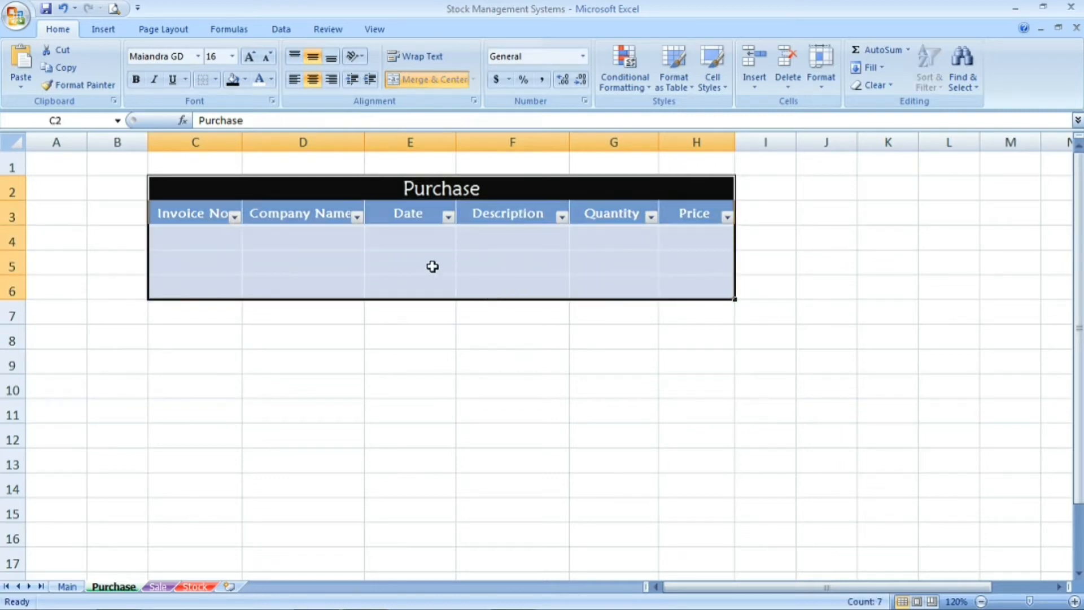
{"action": "left_click", "coordinate": [216, 80]}
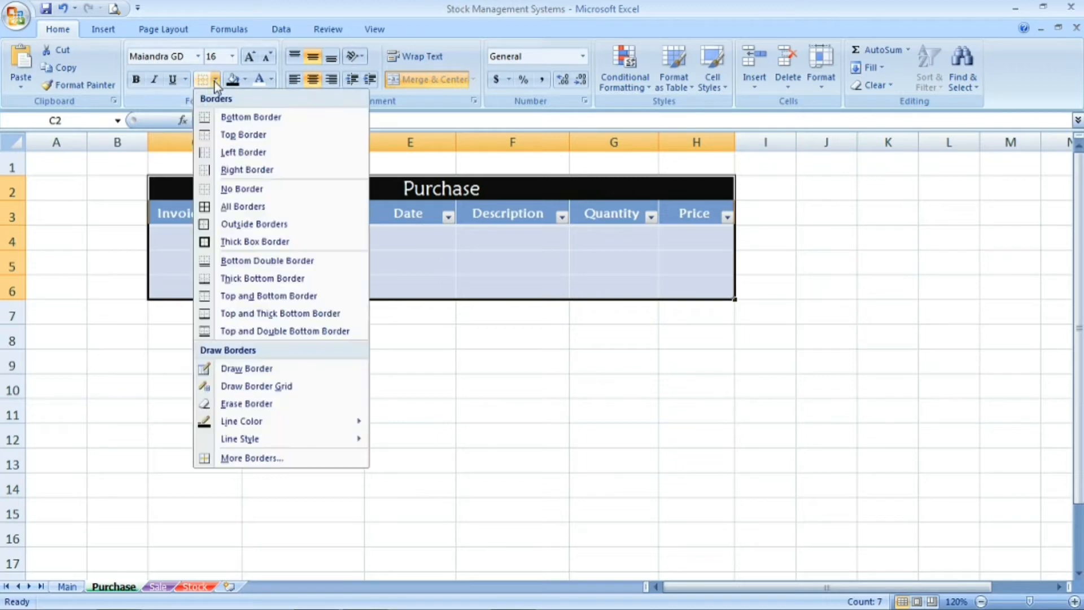
{"action": "left_click", "coordinate": [242, 208]}
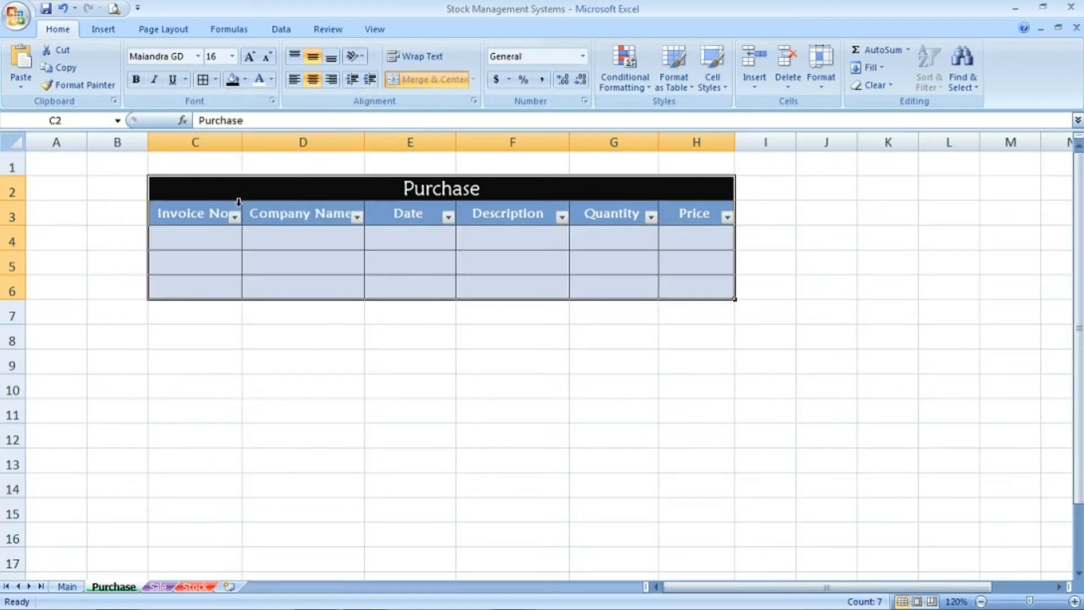
{"action": "left_click", "coordinate": [422, 245]}
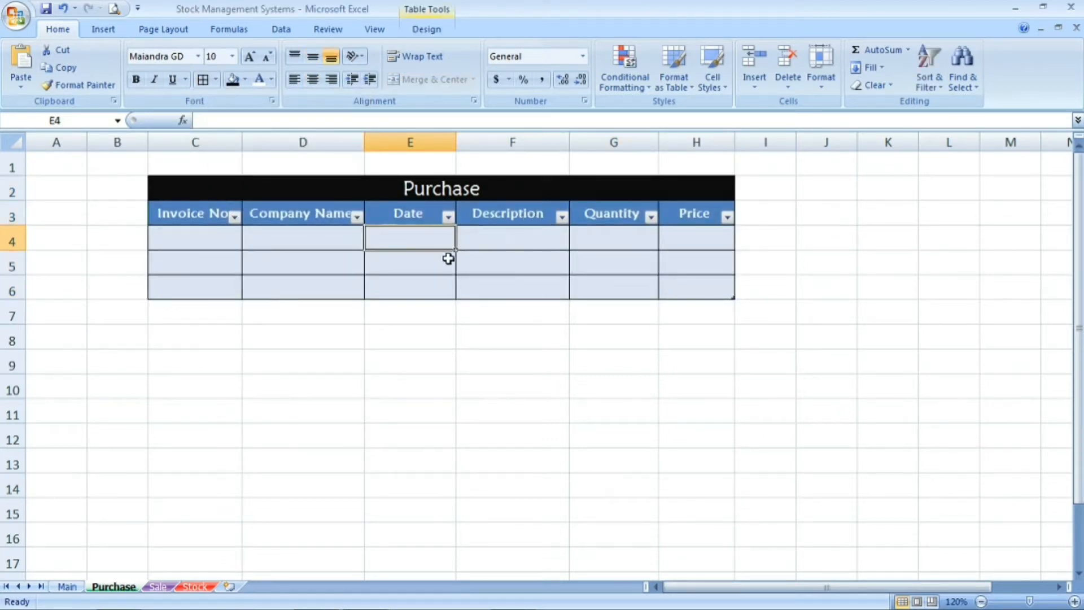
{"action": "left_click", "coordinate": [405, 273]}
{"action": "left_click", "coordinate": [313, 263]}
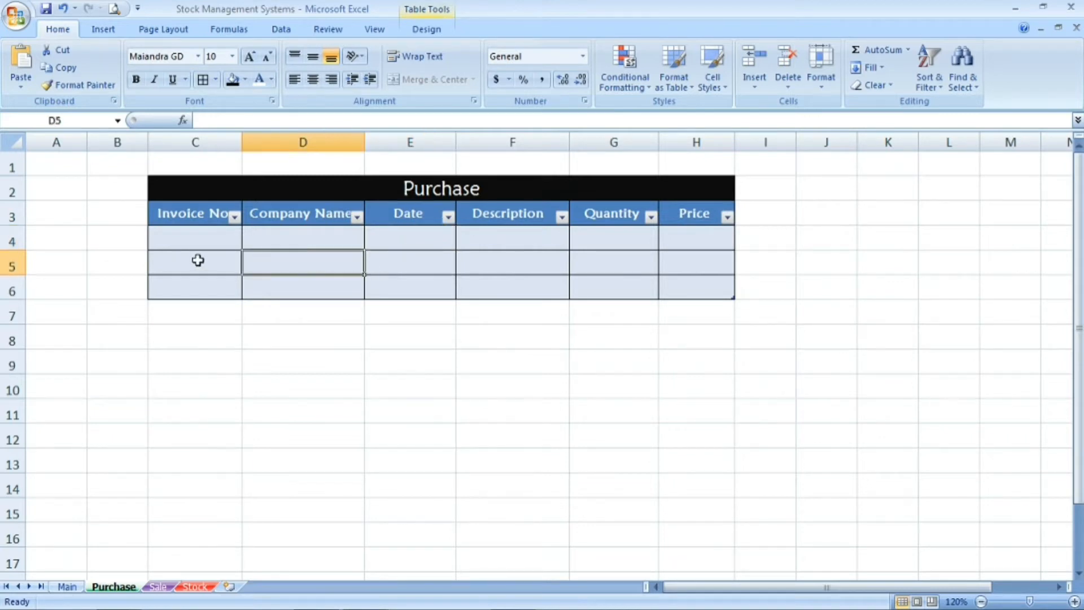
{"action": "left_click", "coordinate": [175, 264]}
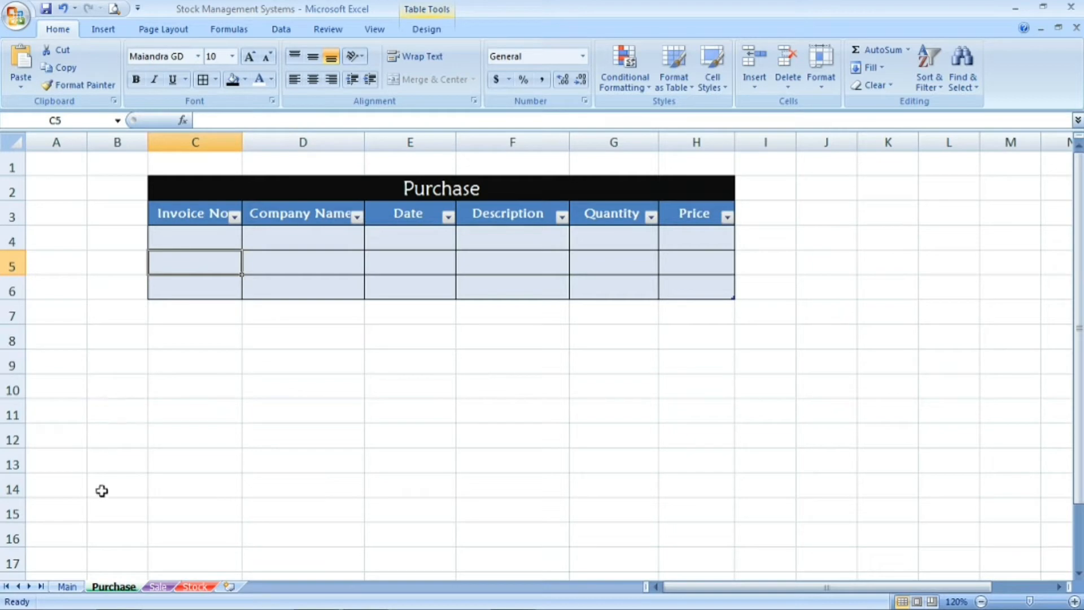
Convert the range C3:H6 on the Sale sheet into a table with row 3 as headers, and turn off its banded rows.
{"action": "left_click", "coordinate": [67, 586]}
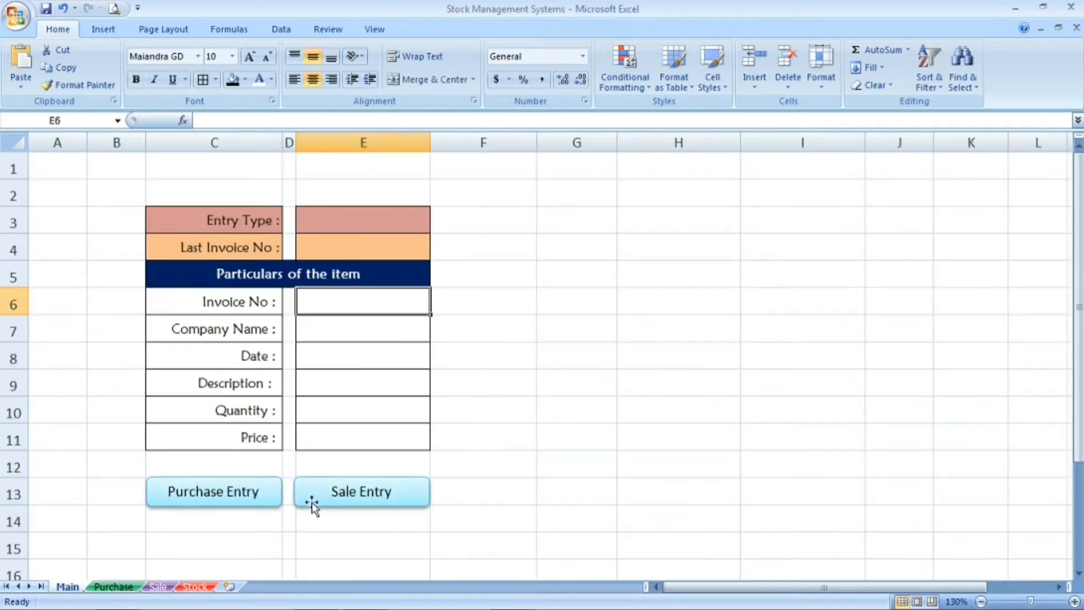
{"action": "left_click", "coordinate": [158, 587]}
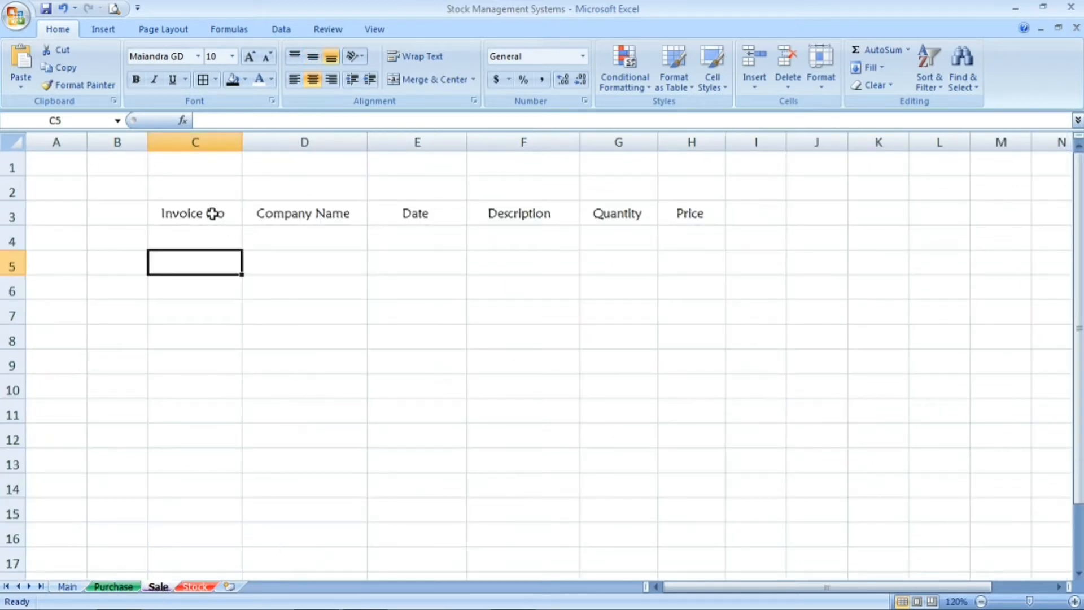
{"action": "left_click_drag", "start_coordinate": [212, 215], "coordinate": [680, 280]}
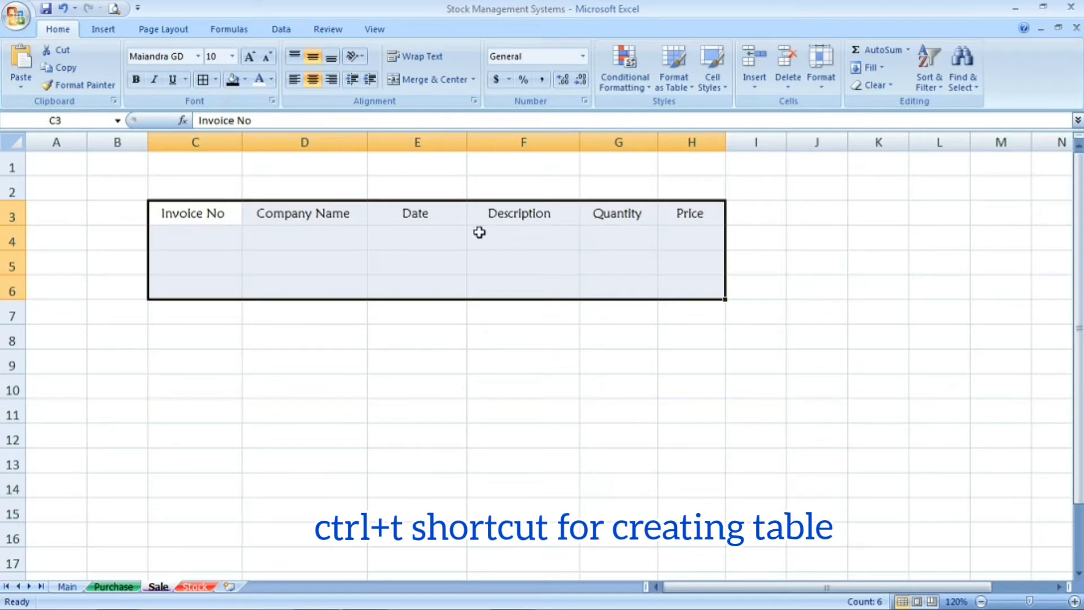
{"action": "key", "text": "ctrl+t"}
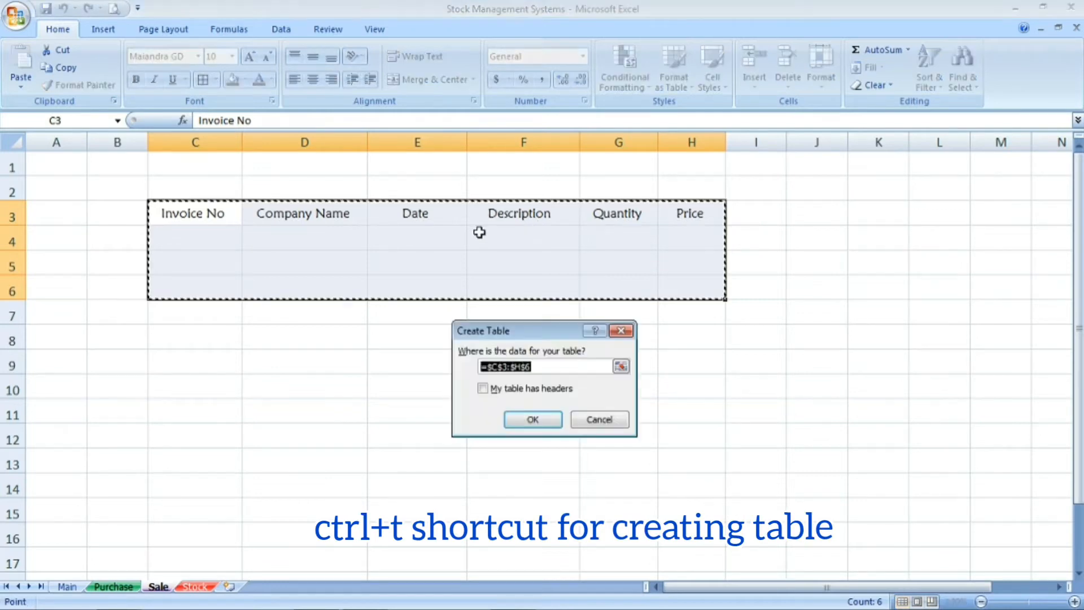
{"action": "left_click", "coordinate": [484, 389]}
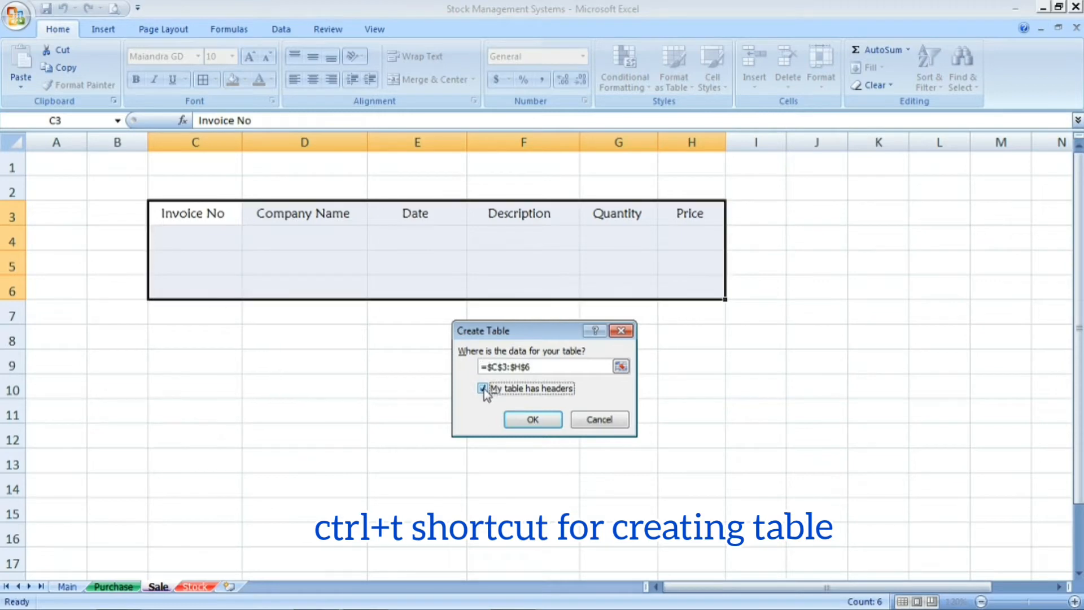
{"action": "left_click", "coordinate": [531, 421]}
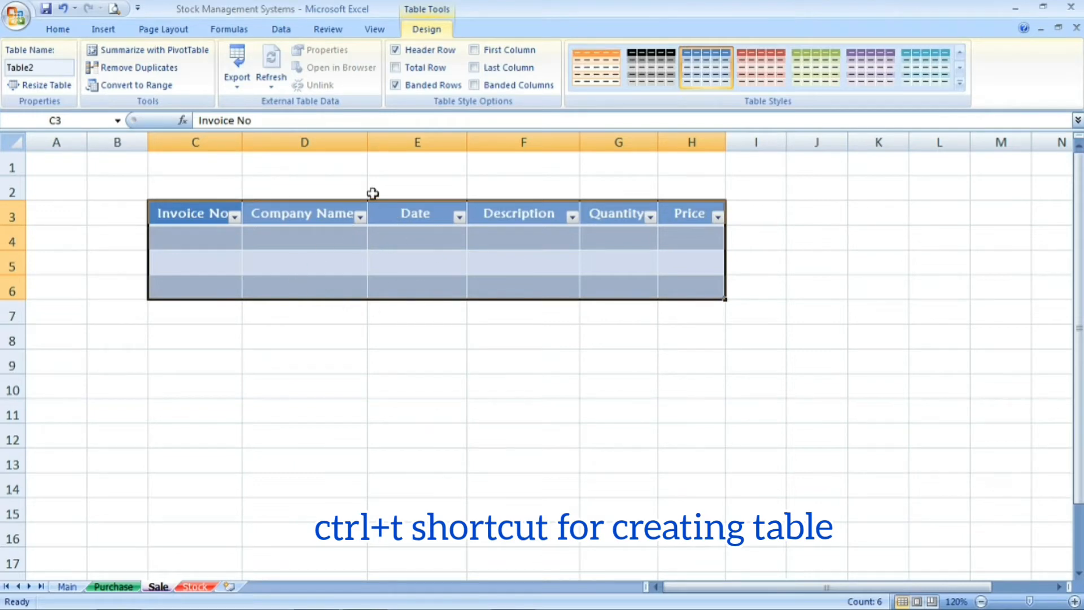
{"action": "left_click", "coordinate": [396, 85]}
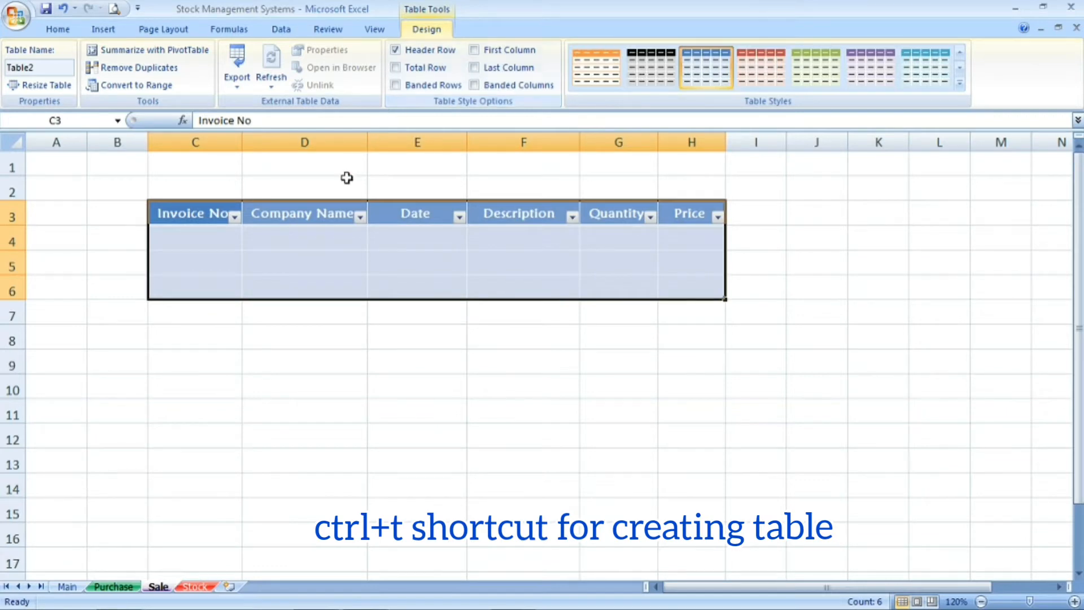
{"action": "left_click", "coordinate": [298, 256]}
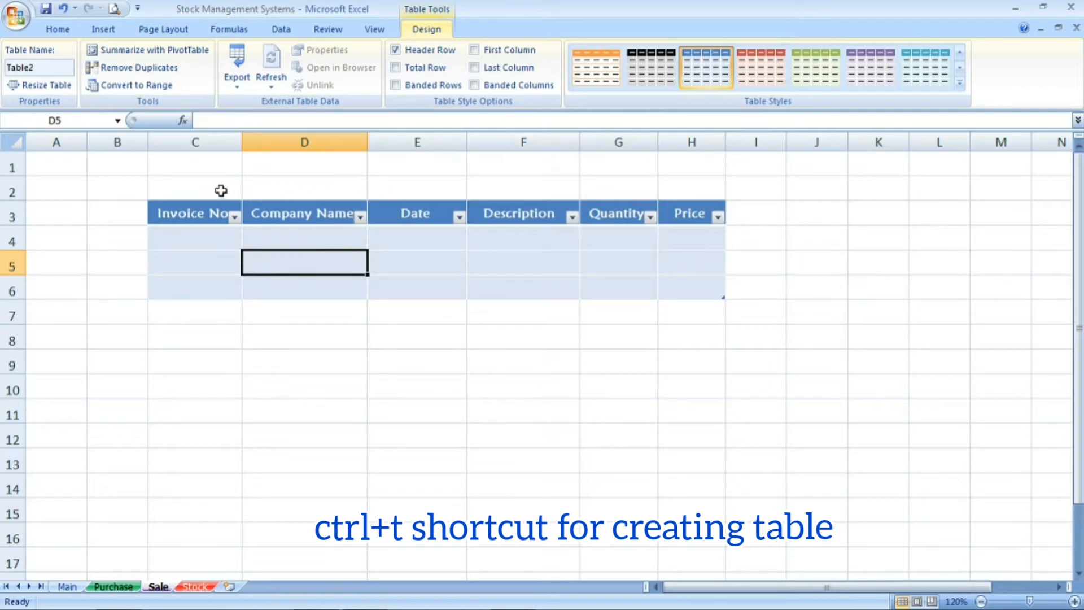
Merge and center C2:H2 above the Sale table and enter the title "Sale" in it.
{"action": "left_click_drag", "start_coordinate": [221, 188], "coordinate": [668, 187]}
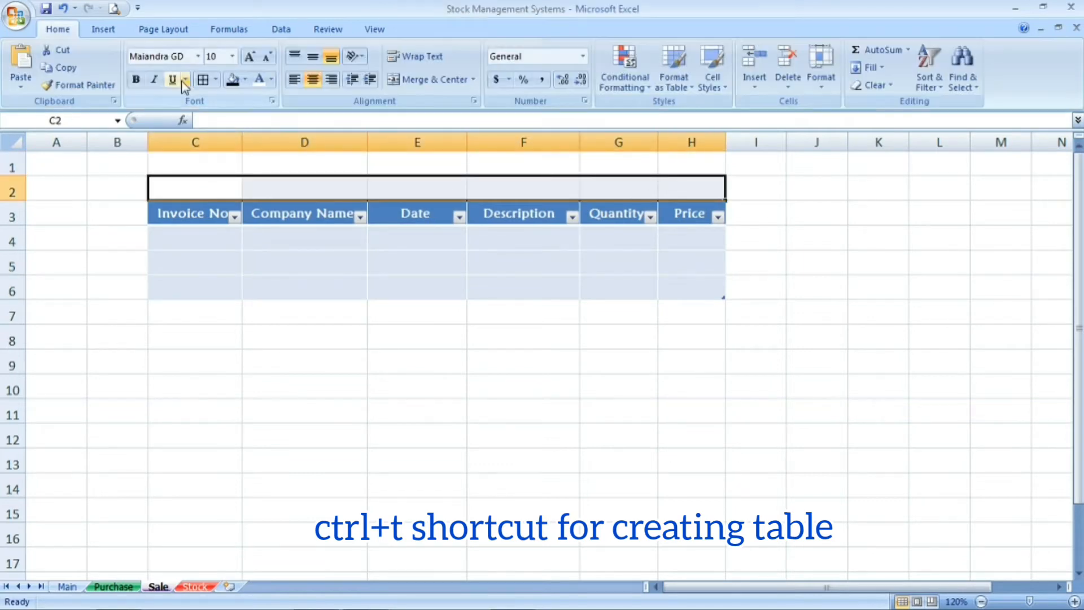
{"action": "left_click", "coordinate": [433, 82]}
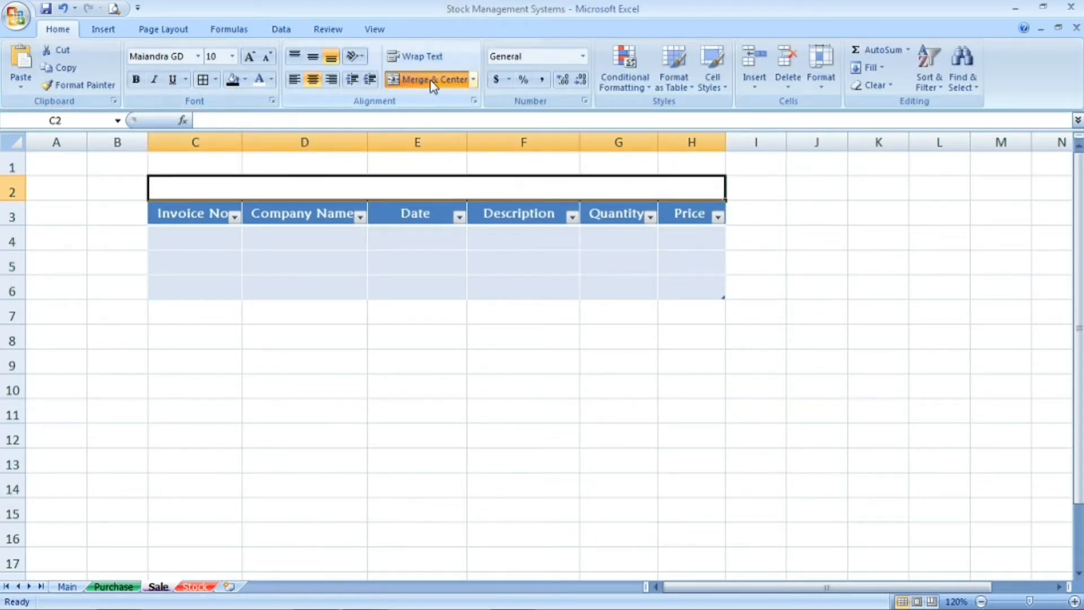
{"action": "type", "text": "Sale"}
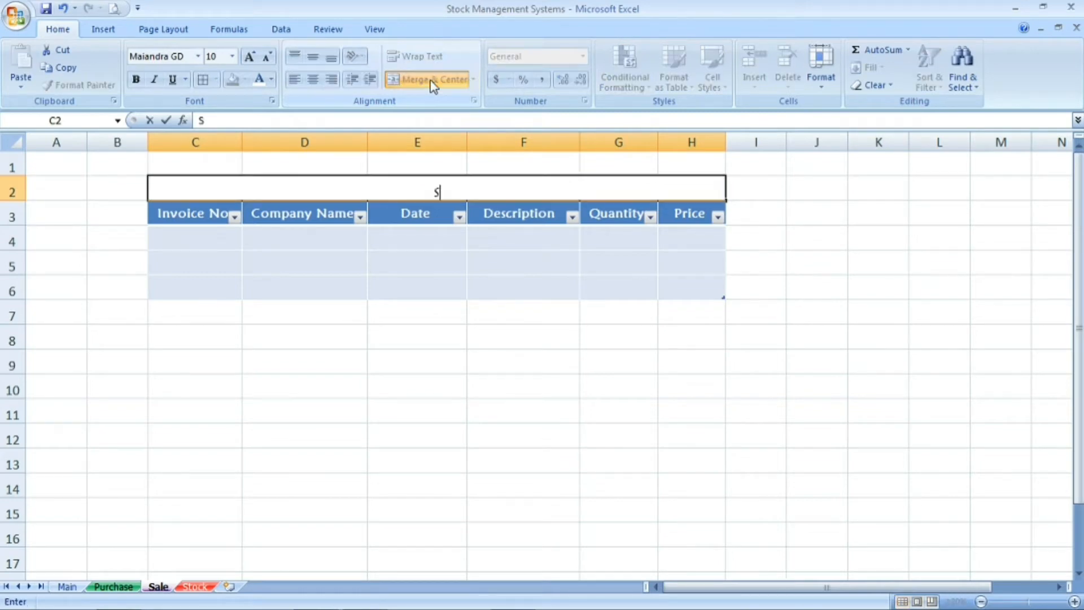
{"action": "key", "text": "Return"}
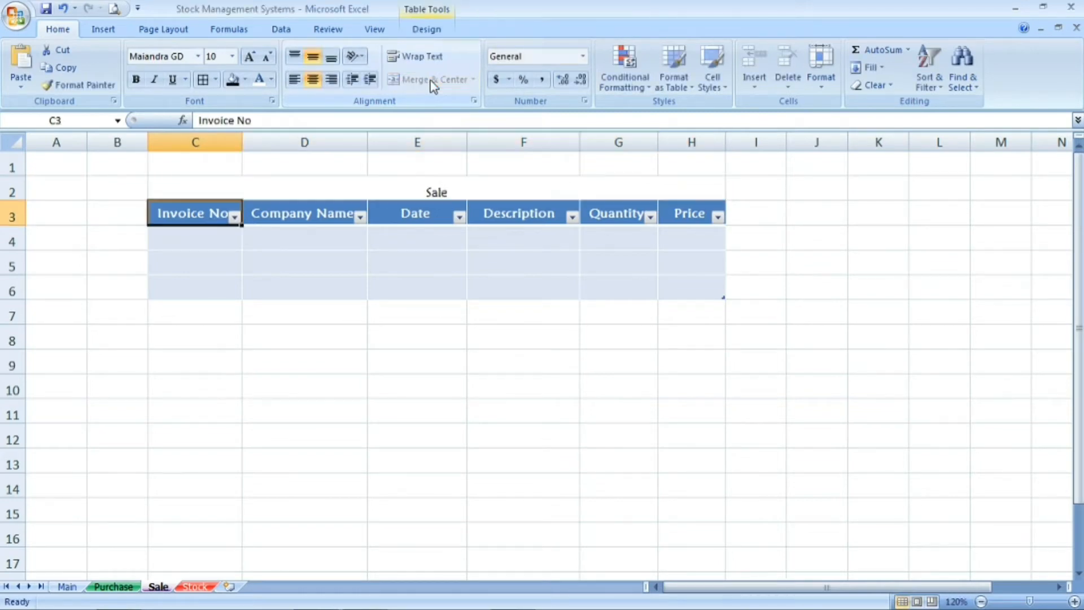
{"action": "key", "text": "Up"}
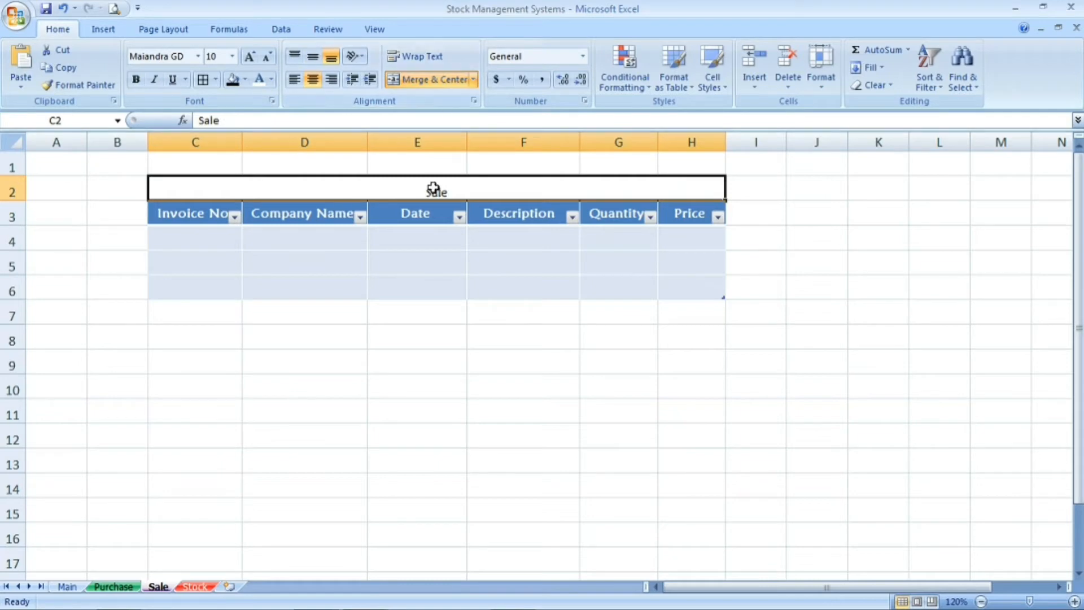
Format the Sale title in C2 with middle vertical alignment, 16 pt size, black fill and white text.
{"action": "left_click", "coordinate": [313, 57]}
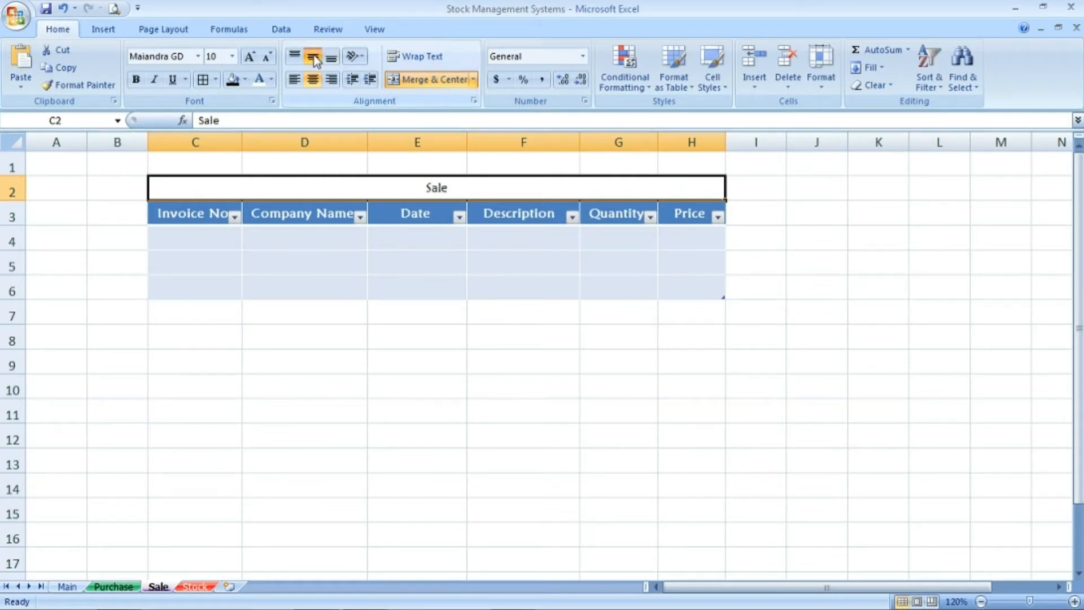
{"action": "left_click", "coordinate": [249, 57]}
{"action": "left_click", "coordinate": [249, 56]}
{"action": "left_click", "coordinate": [249, 56]}
{"action": "left_click", "coordinate": [249, 57]}
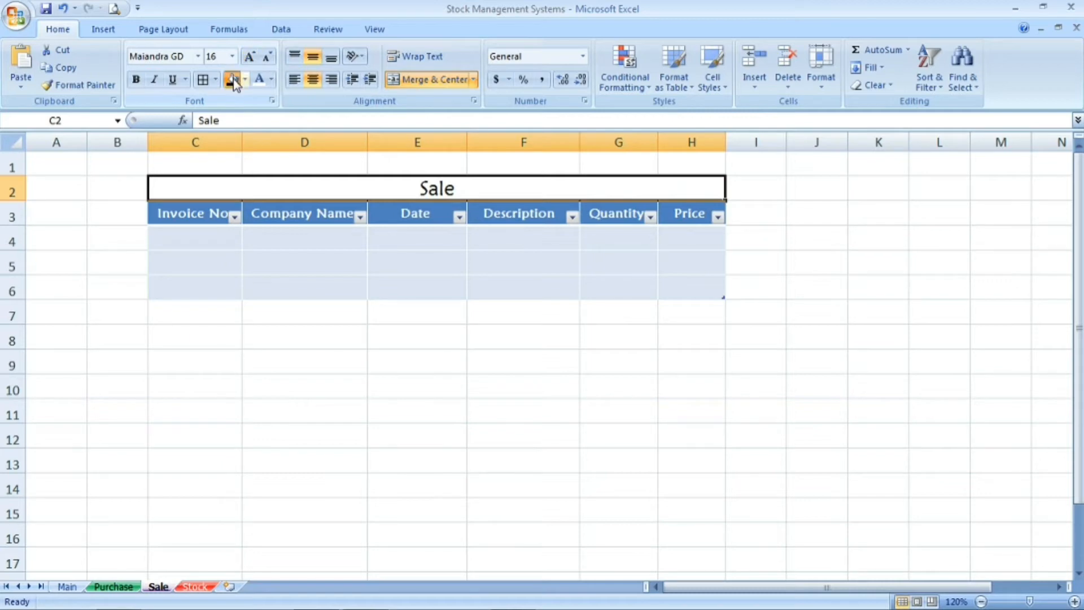
{"action": "left_click", "coordinate": [232, 79]}
{"action": "left_click", "coordinate": [258, 79]}
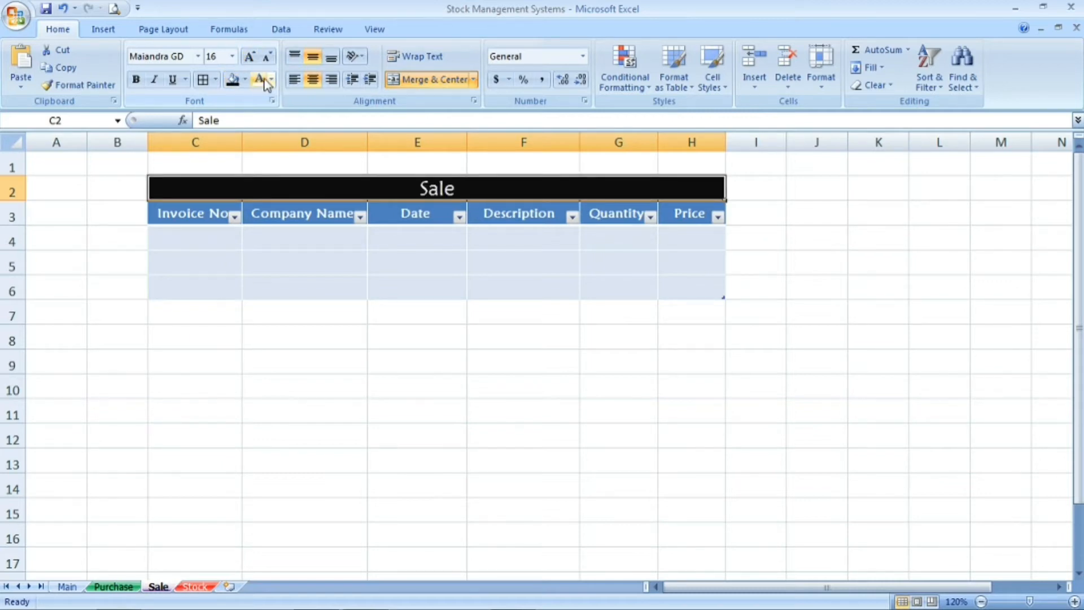
Extend the title above the Sale table so that it reads "Sale Entry".
{"action": "double_click", "coordinate": [504, 188]}
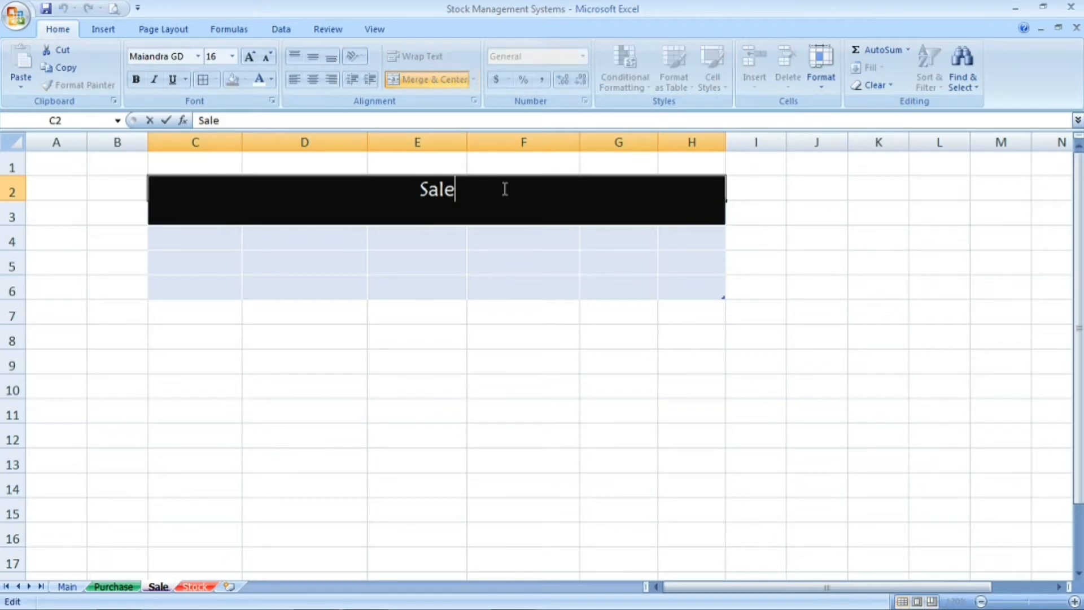
{"action": "type", "text": "Entry"}
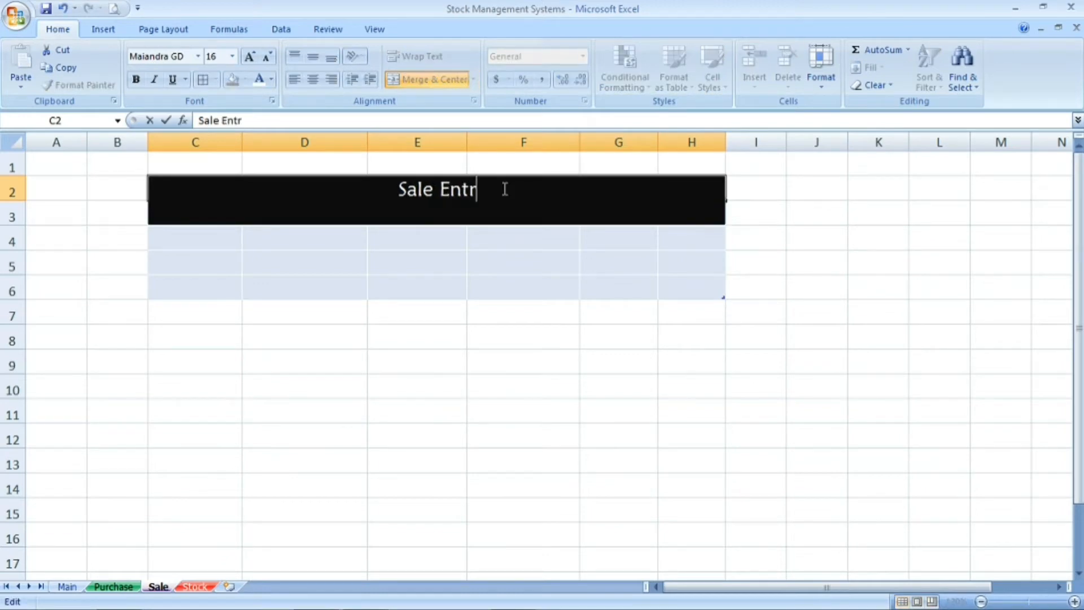
{"action": "key", "text": "Return"}
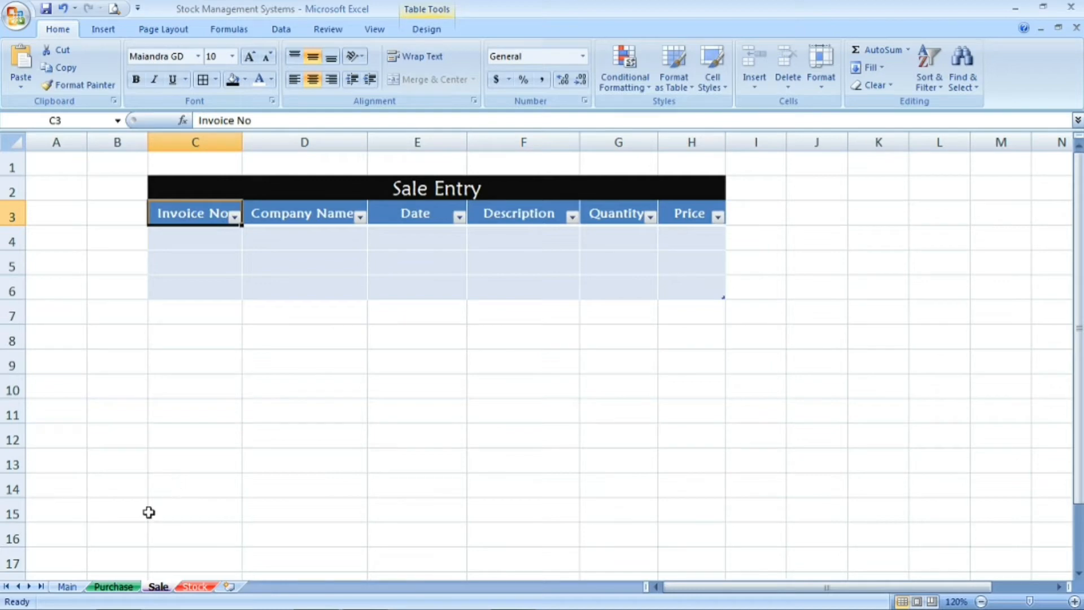
Extend the title on the Purchase sheet so that it reads "Purchase Entry".
{"action": "left_click", "coordinate": [112, 586]}
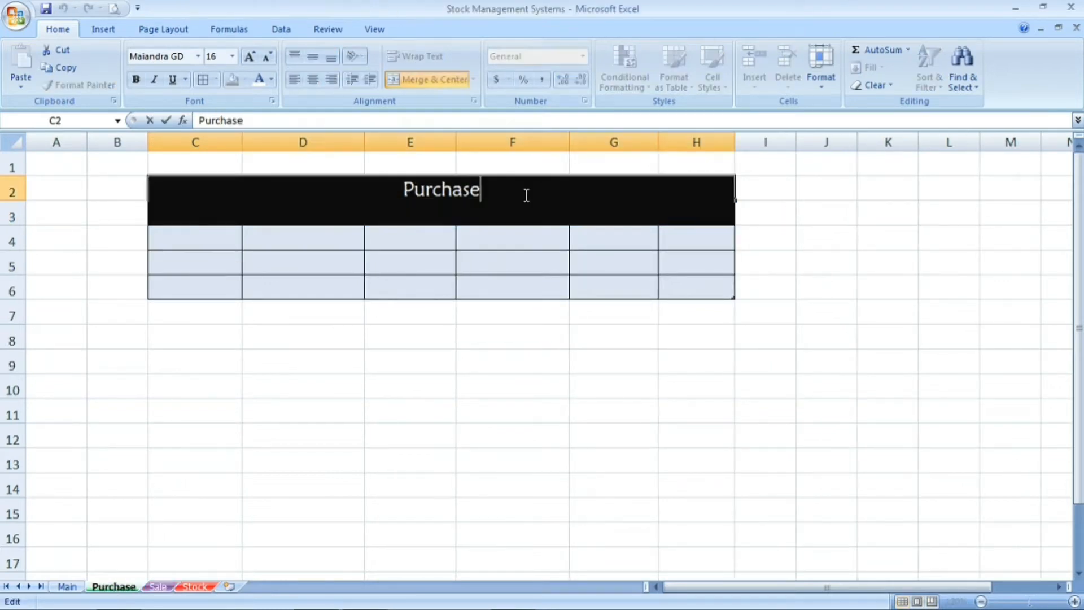
{"action": "double_click", "coordinate": [526, 195]}
{"action": "type", "text": "Entry"}
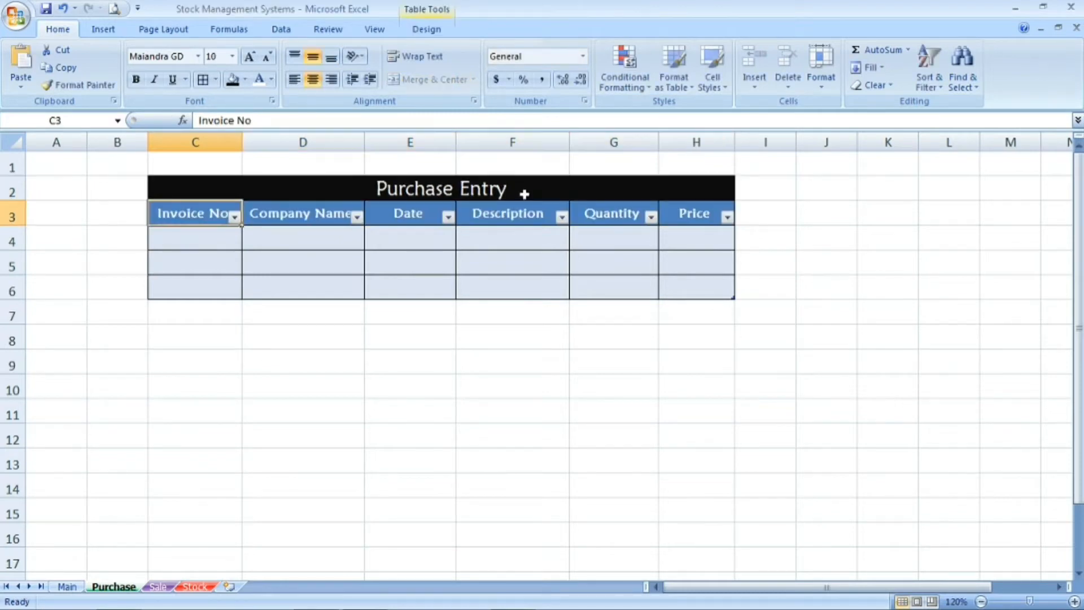
Apply all borders to the title and table on the Sale sheet, range C2:H6.
{"action": "left_click", "coordinate": [158, 586]}
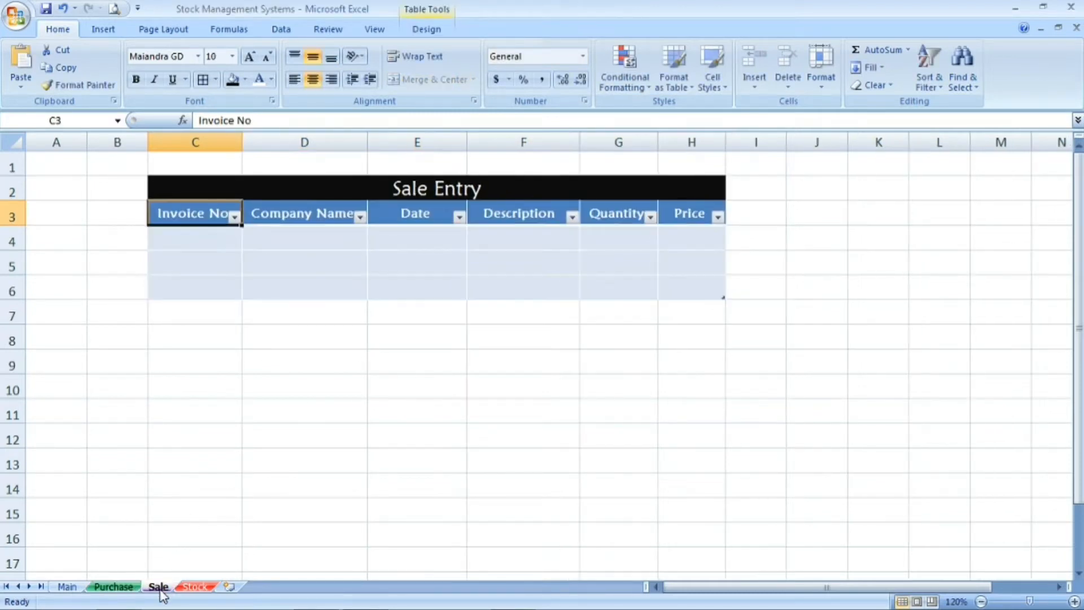
{"action": "left_click_drag", "start_coordinate": [443, 182], "coordinate": [452, 281]}
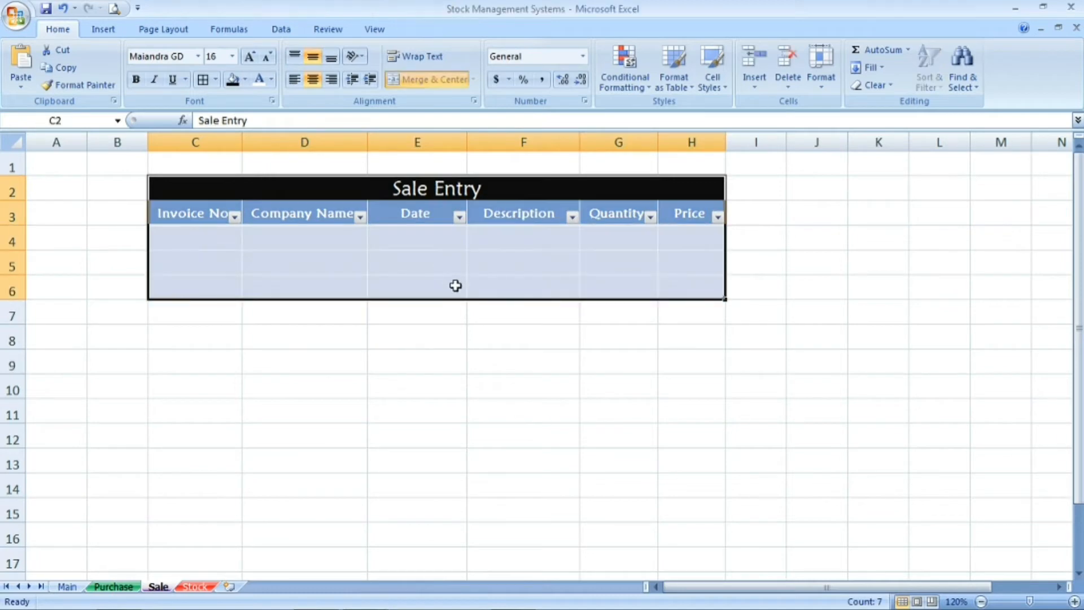
{"action": "left_click", "coordinate": [202, 80]}
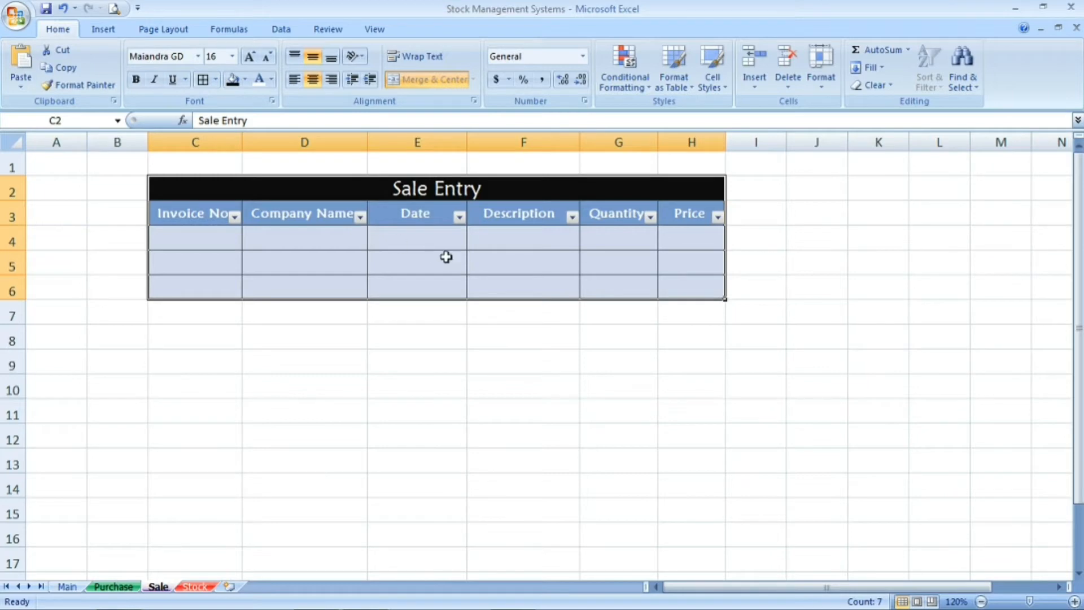
{"action": "left_click", "coordinate": [253, 264]}
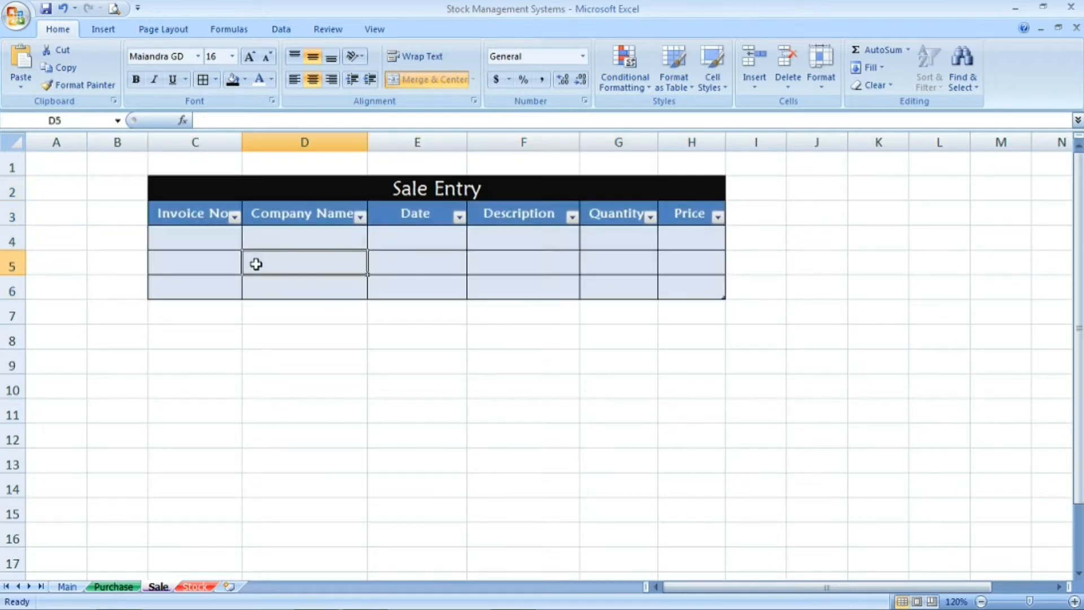
{"action": "left_click", "coordinate": [226, 264]}
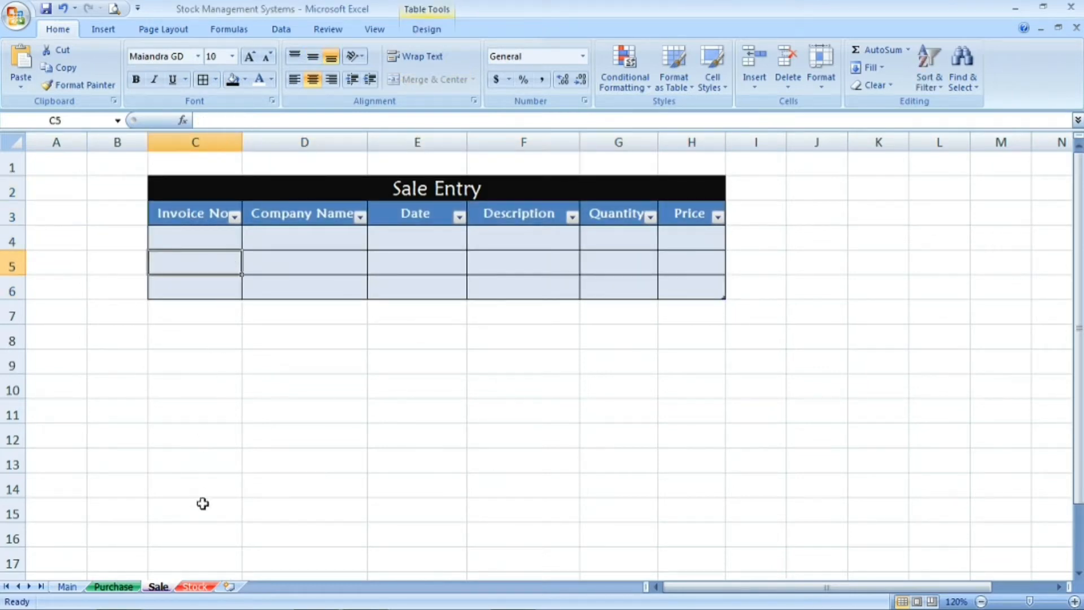
Convert the range C3:F7 on the Stock sheet into a table with row 3 as headers, and turn off its banded rows.
{"action": "left_click", "coordinate": [193, 589]}
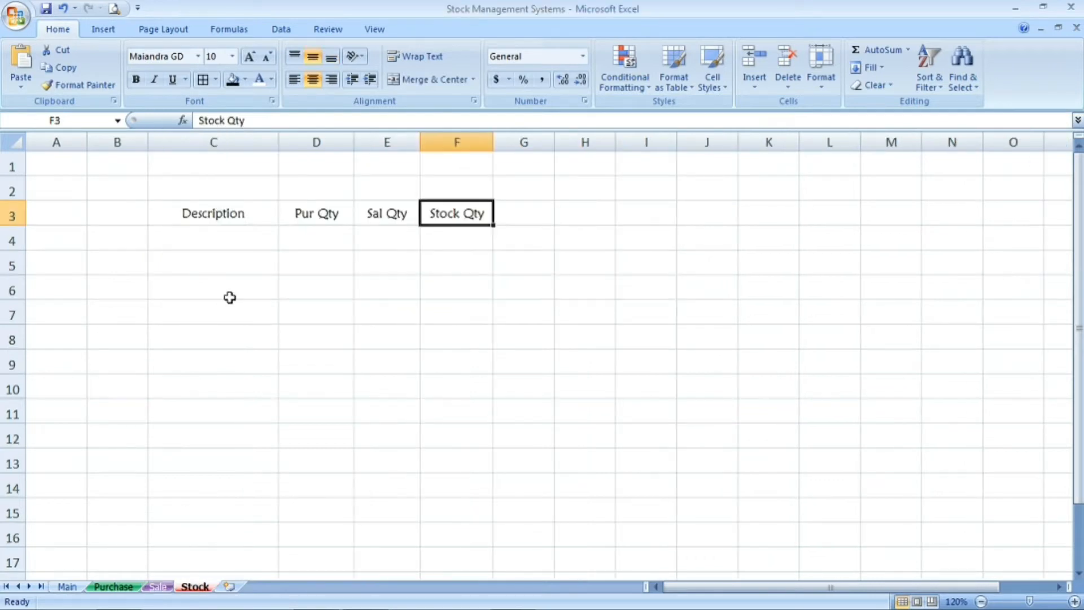
{"action": "left_click", "coordinate": [240, 216]}
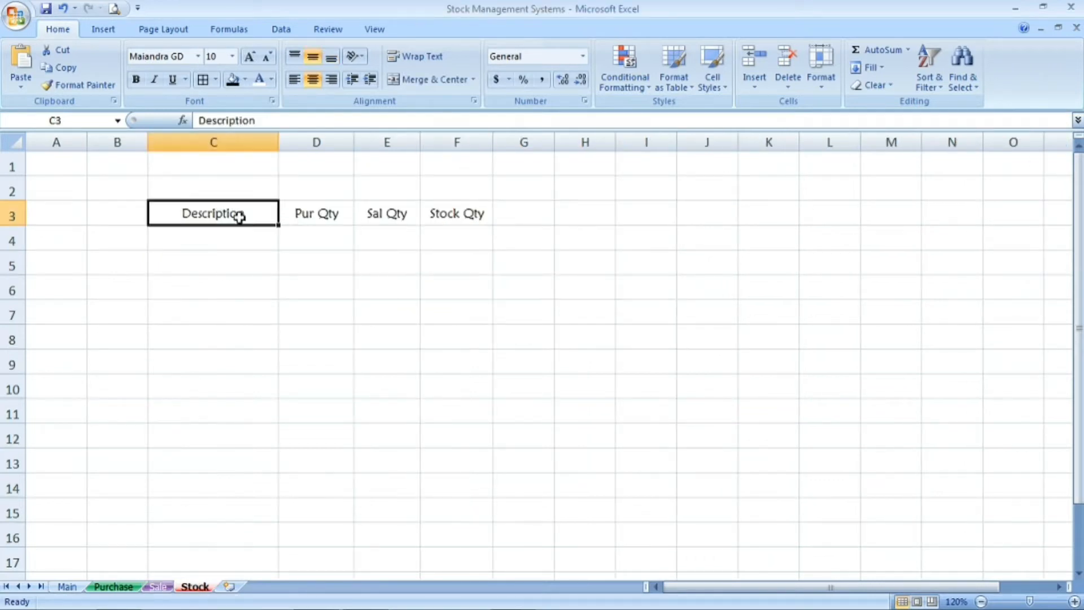
{"action": "left_click", "coordinate": [322, 213]}
{"action": "left_click", "coordinate": [398, 213]}
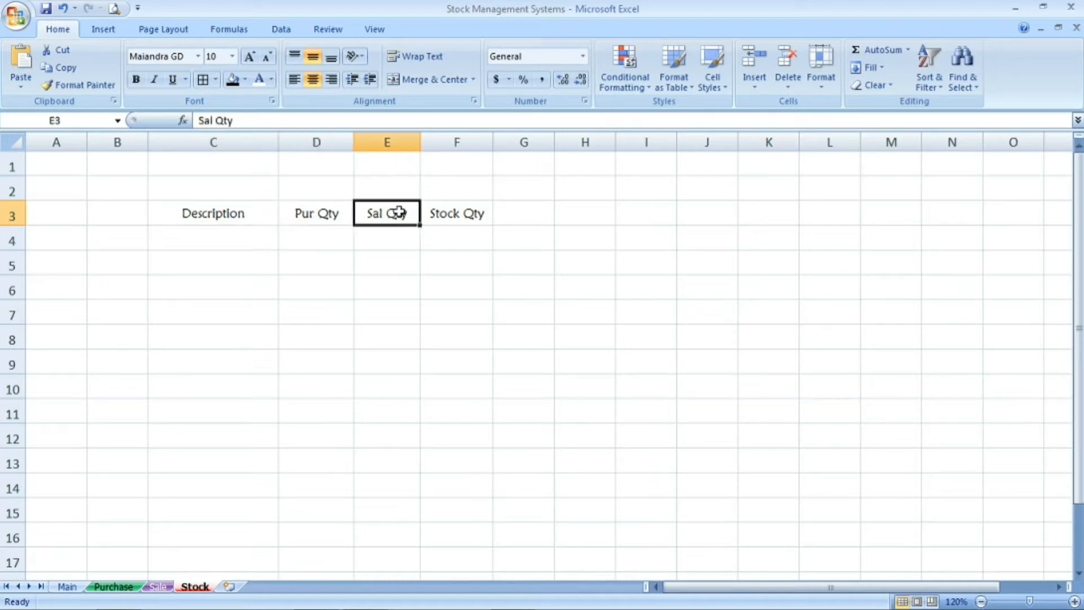
{"action": "left_click", "coordinate": [455, 218]}
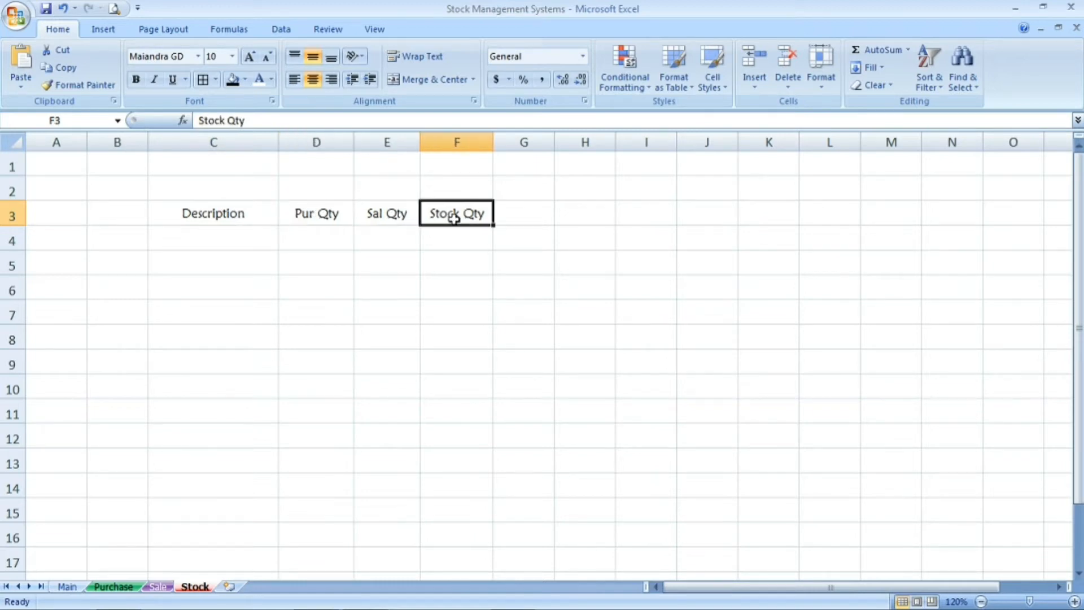
{"action": "left_click_drag", "start_coordinate": [215, 215], "coordinate": [446, 310]}
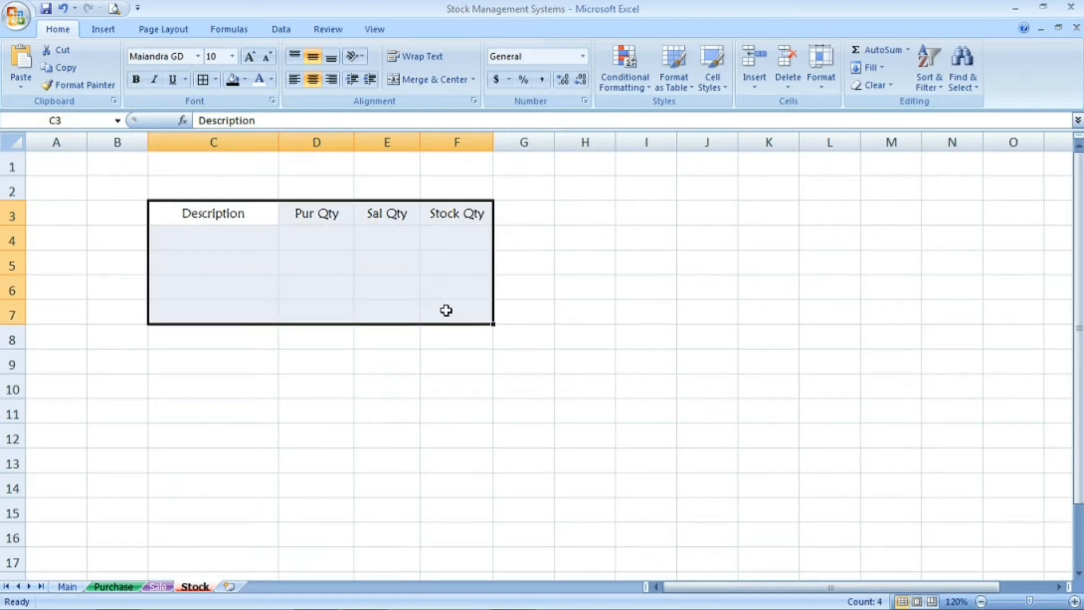
{"action": "key", "text": "ctrl+t"}
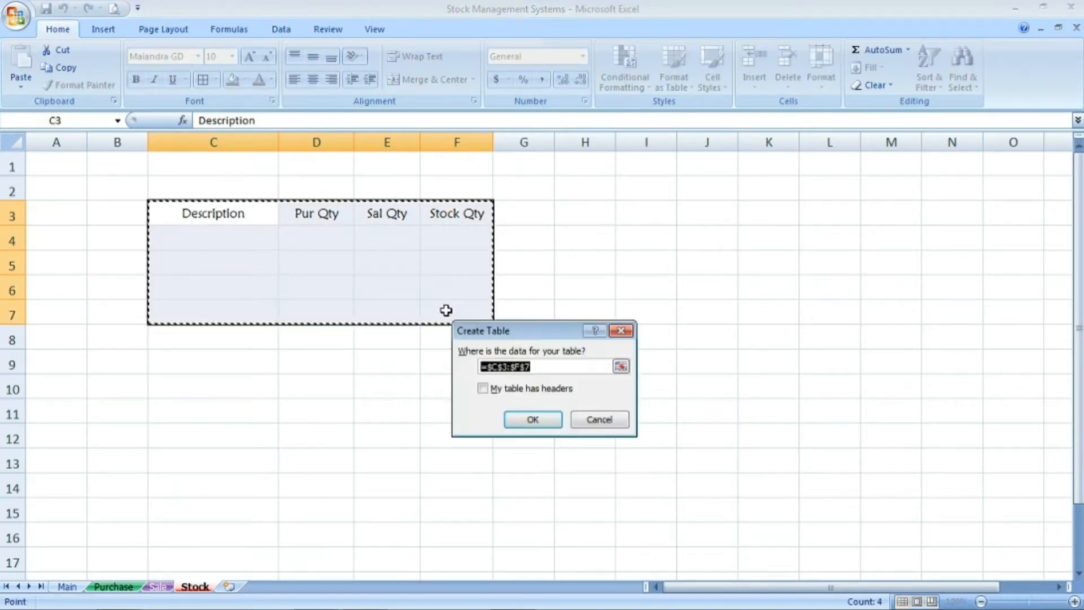
{"action": "left_click", "coordinate": [483, 389]}
{"action": "left_click", "coordinate": [528, 420]}
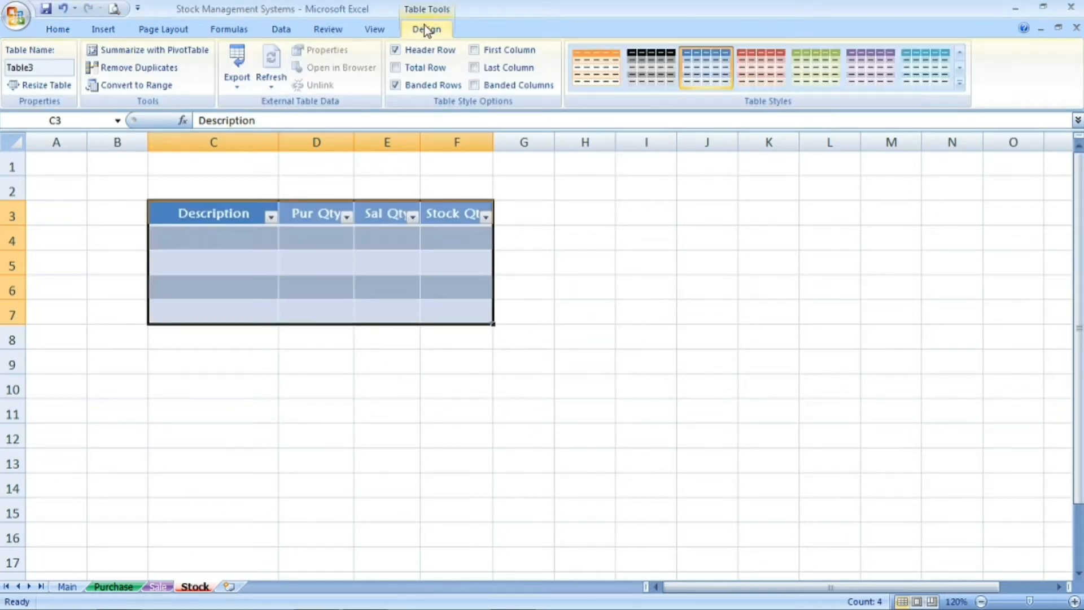
{"action": "left_click", "coordinate": [396, 85]}
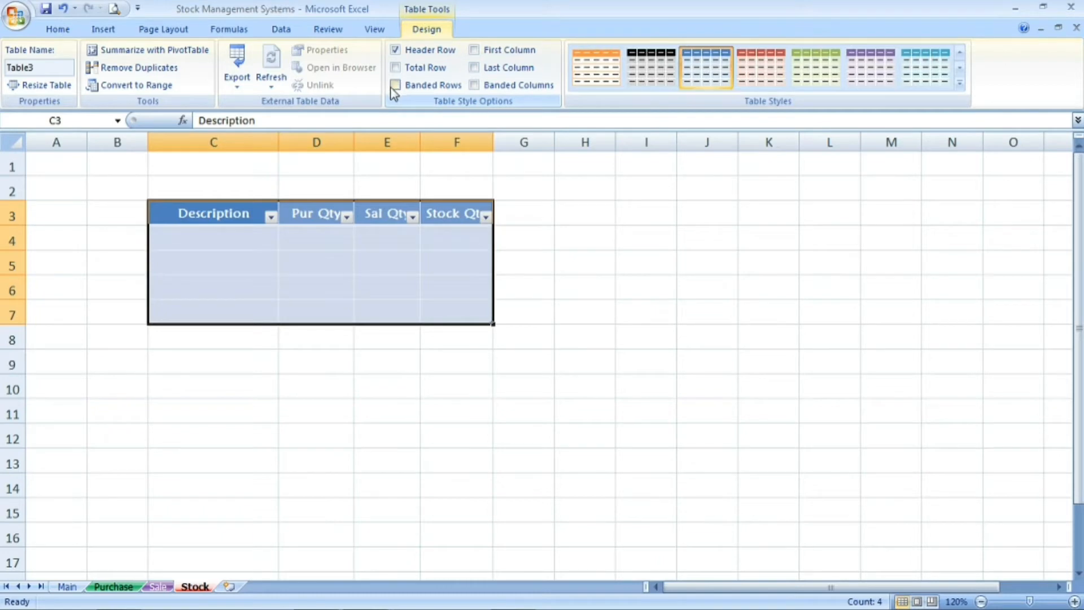
Merge and center C2:F2 above the Stock table and enter the title "Stock" in it.
{"action": "left_click_drag", "start_coordinate": [262, 184], "coordinate": [453, 189]}
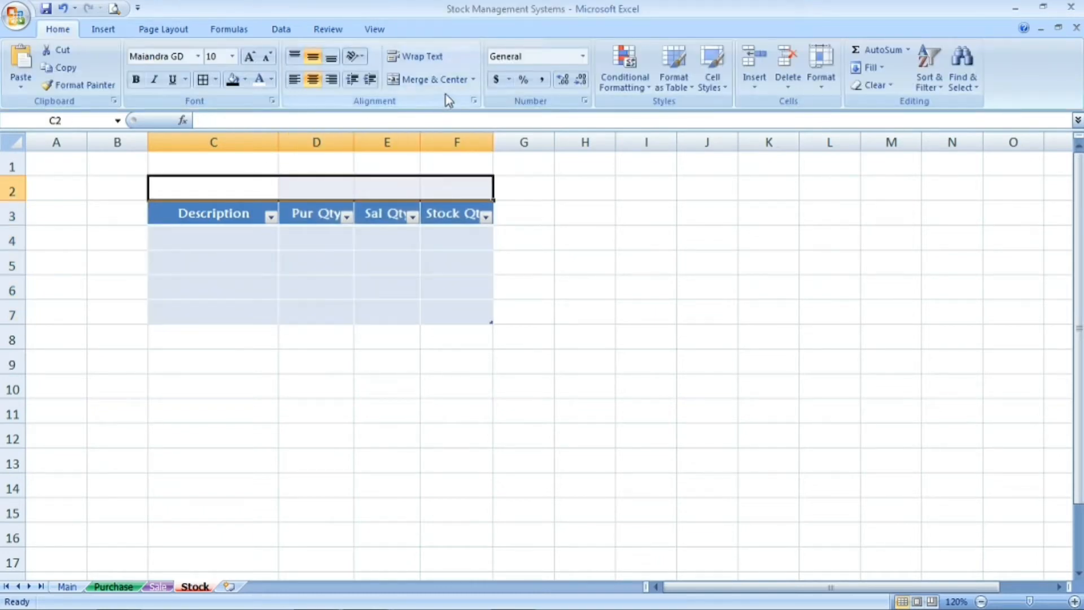
{"action": "left_click", "coordinate": [452, 79]}
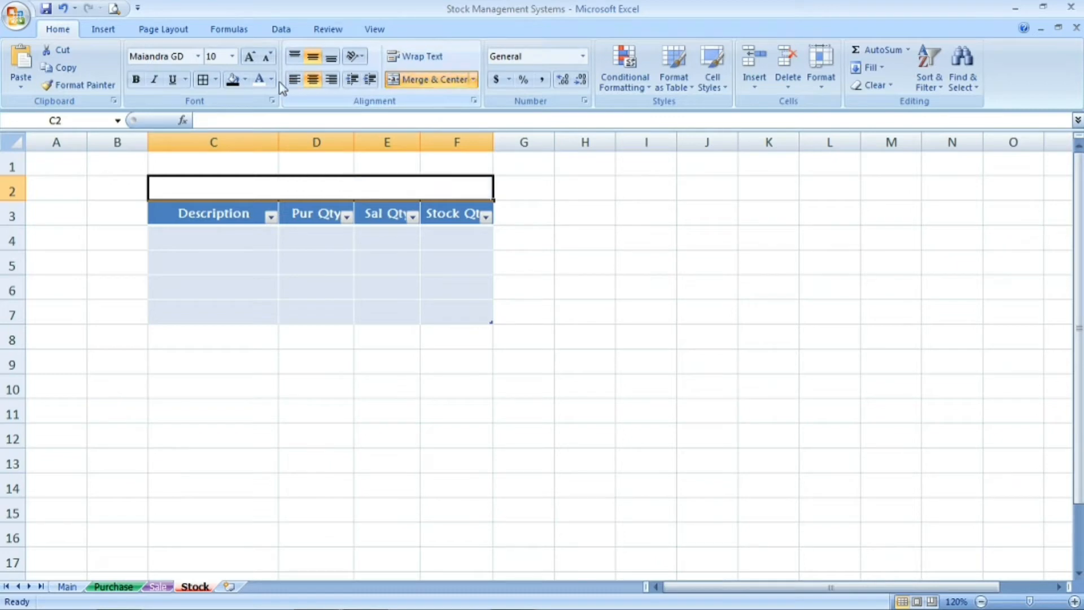
{"action": "type", "text": "S"}
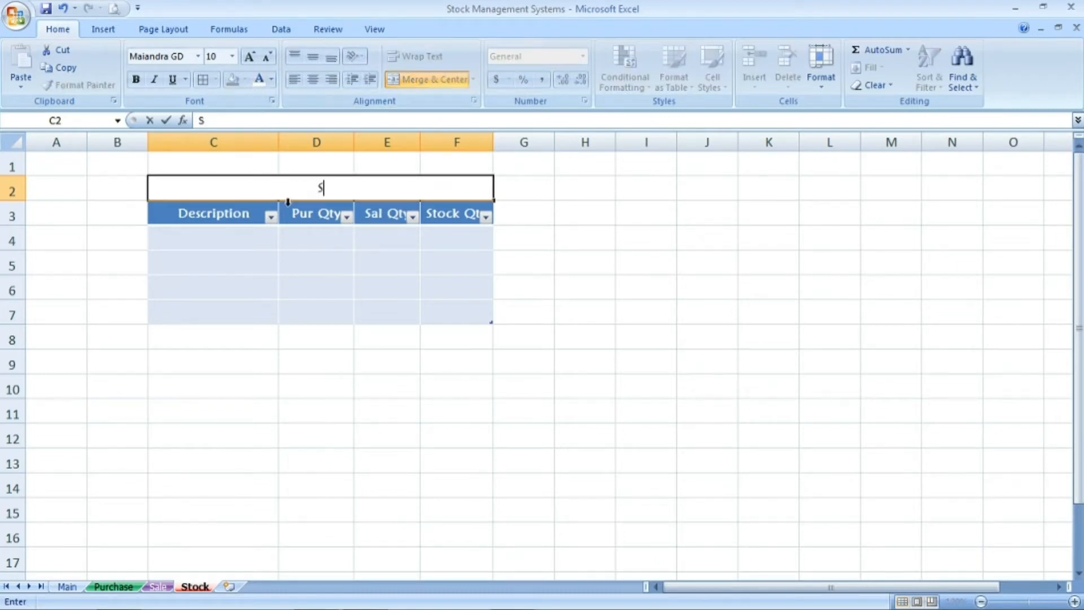
{"action": "type", "text": "tock"}
{"action": "key", "text": "Return"}
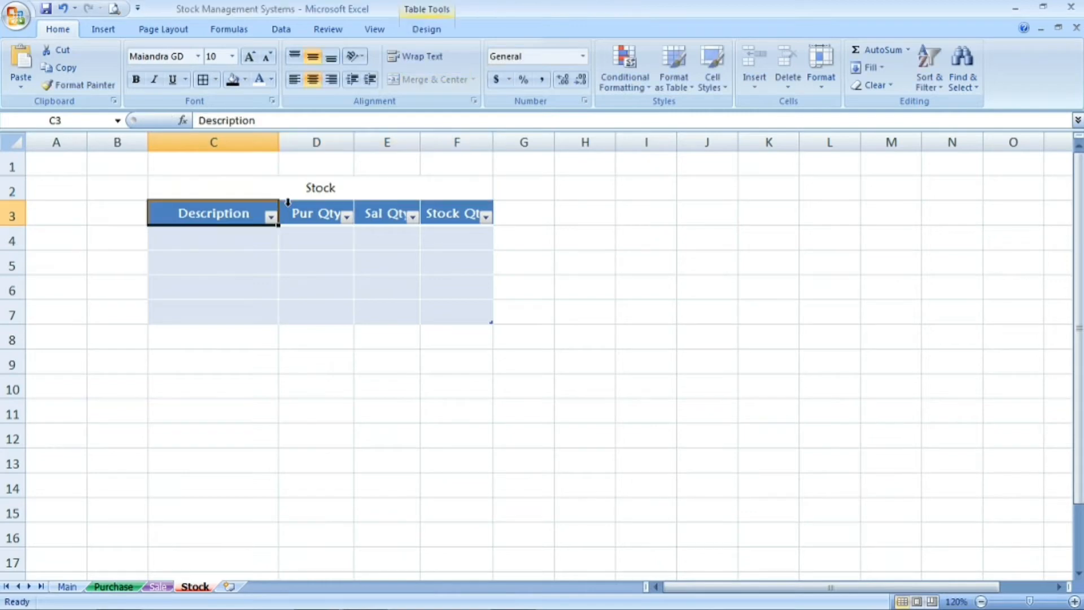
Format the Stock title with 16 pt size, black fill and white text.
{"action": "key", "text": "Up"}
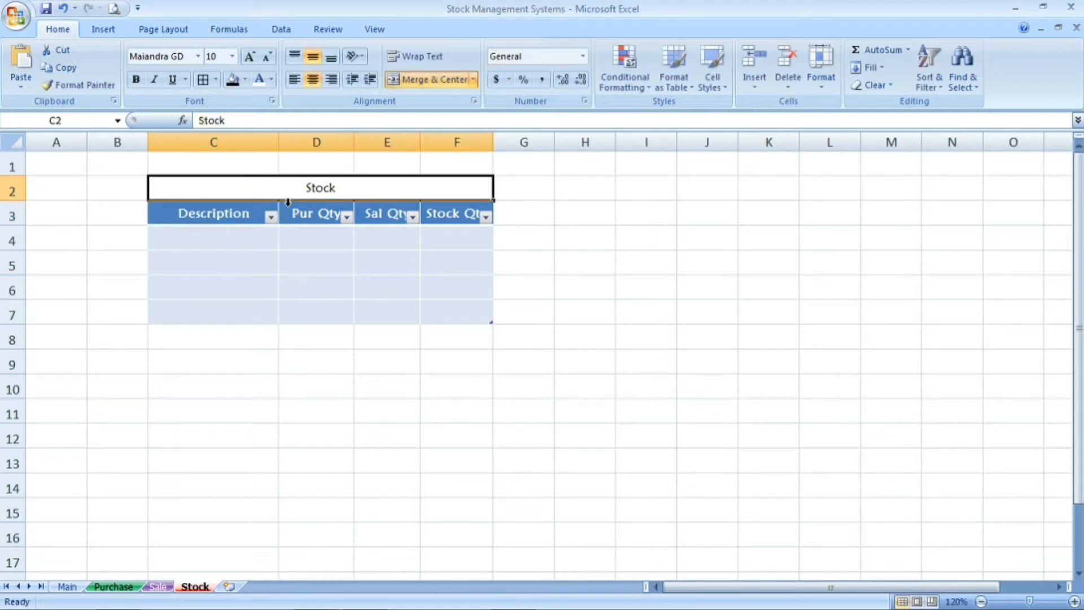
{"action": "left_click", "coordinate": [249, 57]}
{"action": "left_click", "coordinate": [250, 57]}
{"action": "left_click", "coordinate": [250, 57]}
{"action": "left_click", "coordinate": [250, 57]}
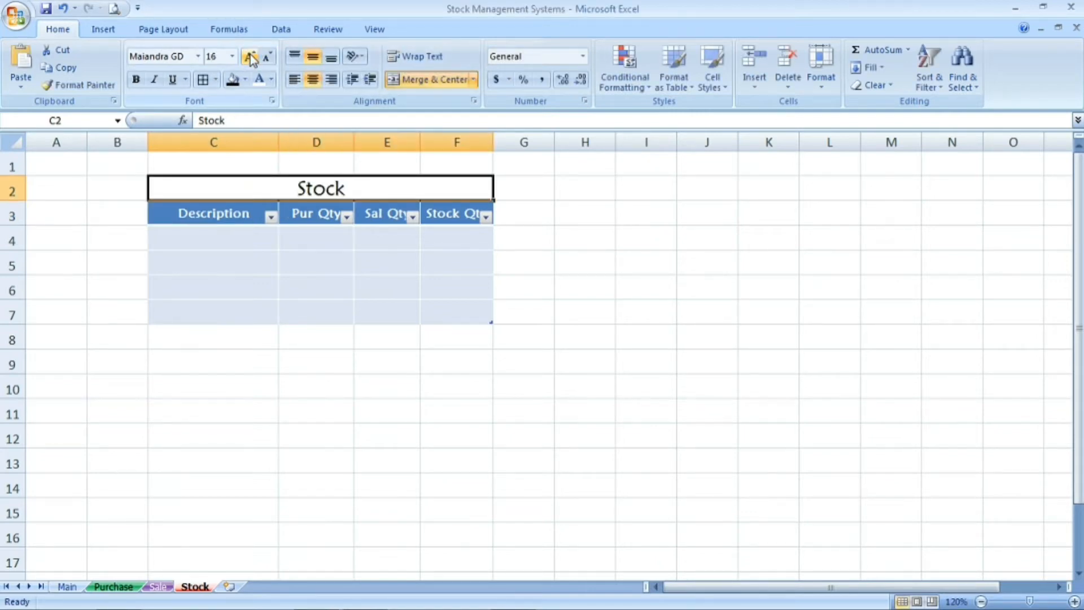
{"action": "left_click", "coordinate": [232, 80]}
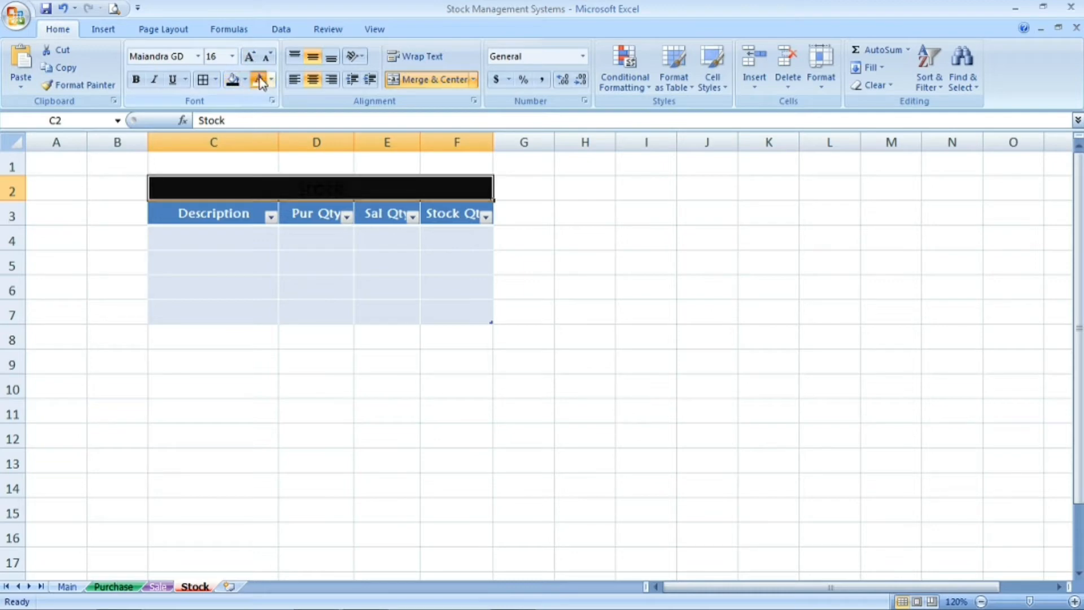
{"action": "left_click", "coordinate": [261, 80]}
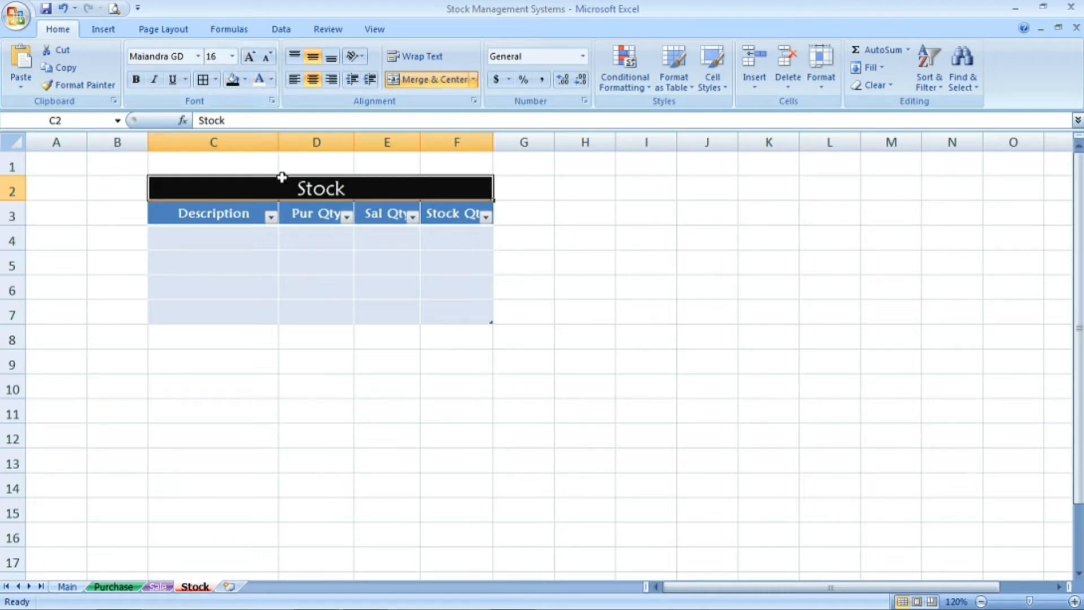
Apply all borders to the Stock title and table, range C2:F7.
{"action": "key", "text": "shift+Down"}
{"action": "key", "text": "shift+Down"}
{"action": "key", "text": "shift+Down"}
{"action": "key", "text": "shift+Down"}
{"action": "key", "text": "shift+Down"}
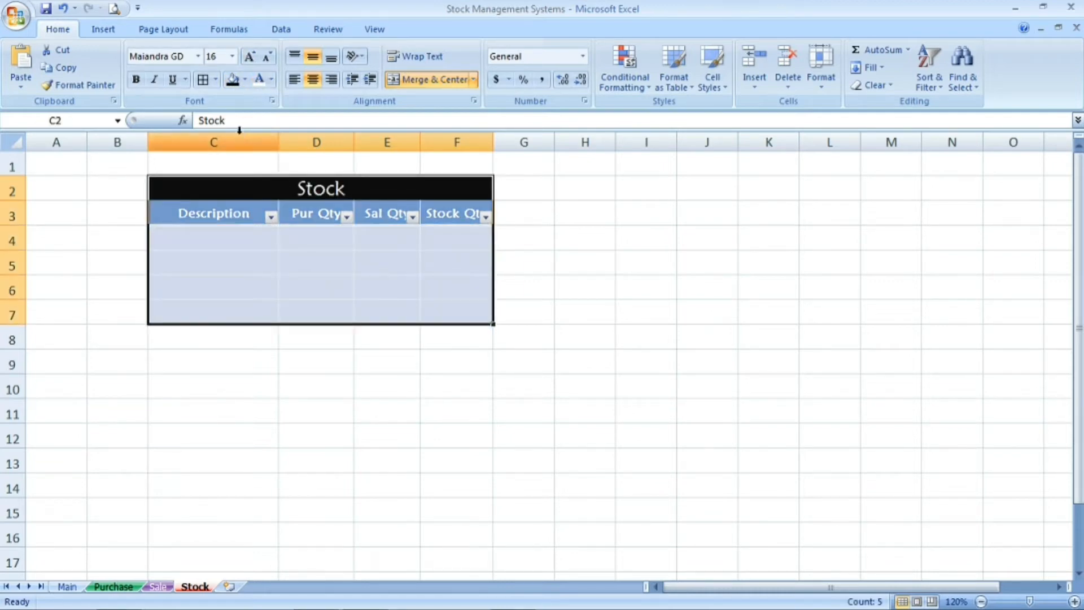
{"action": "left_click", "coordinate": [202, 80]}
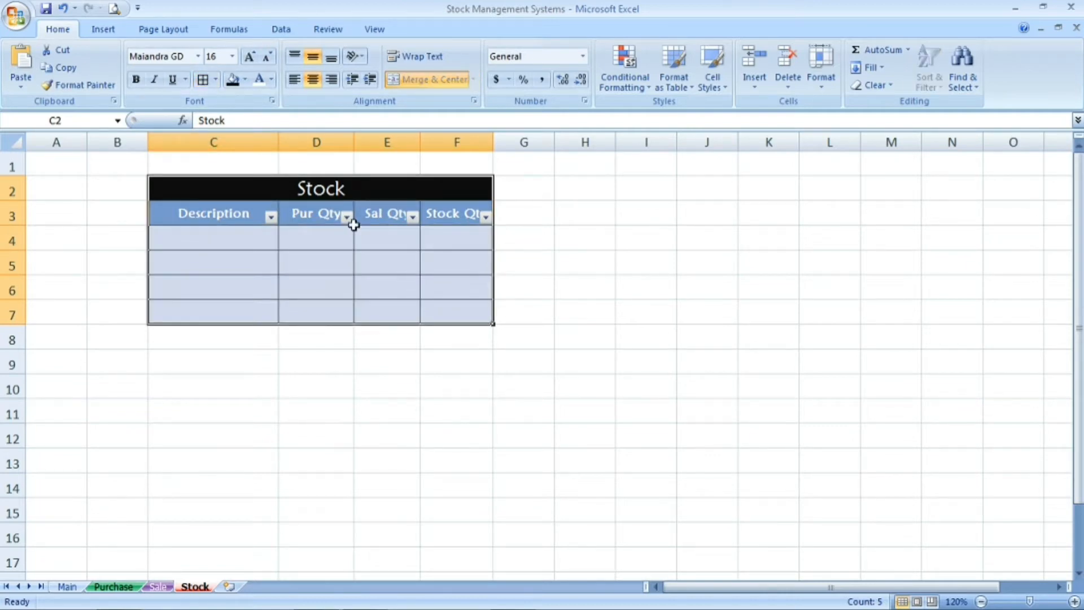
{"action": "left_click", "coordinate": [377, 260]}
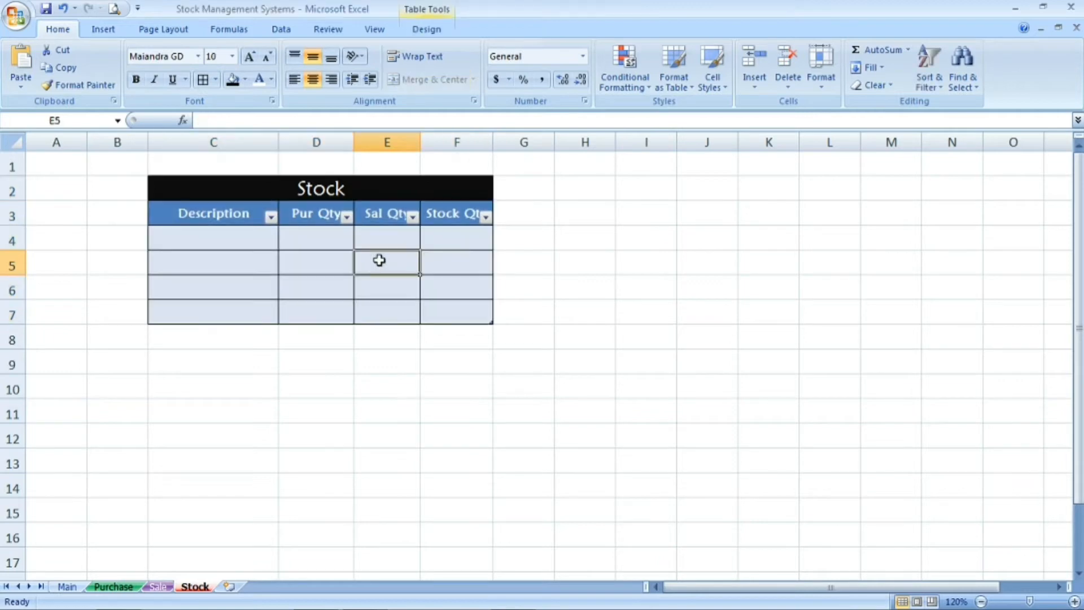
Widen columns D to F of the Stock sheet equally so the quantity headers fit beside their filter arrows.
{"action": "left_click", "coordinate": [322, 265]}
{"action": "left_click", "coordinate": [244, 270]}
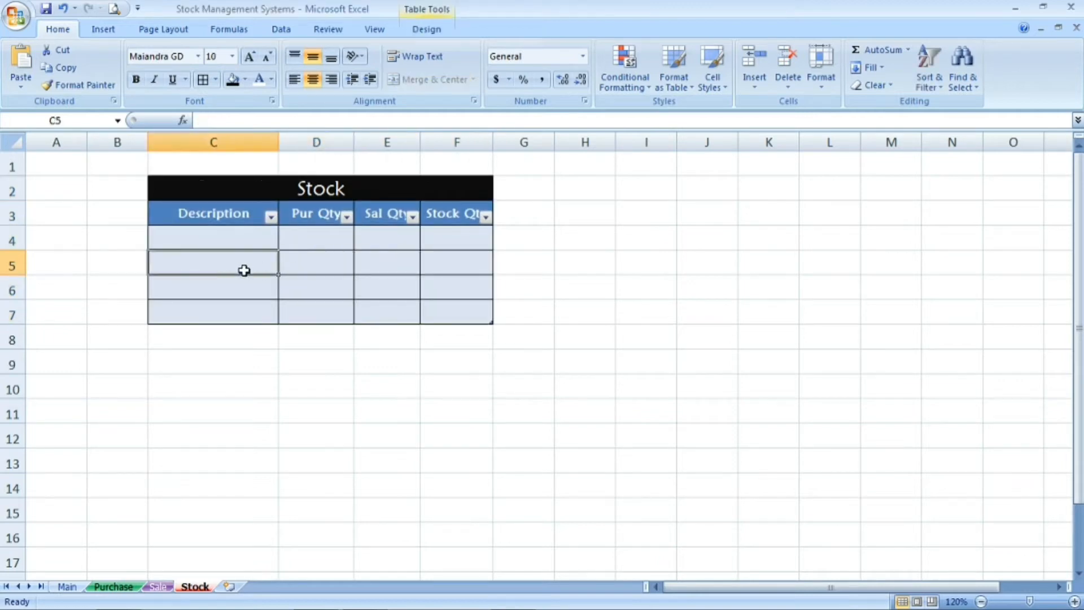
{"action": "left_click_drag", "start_coordinate": [331, 141], "coordinate": [537, 139]}
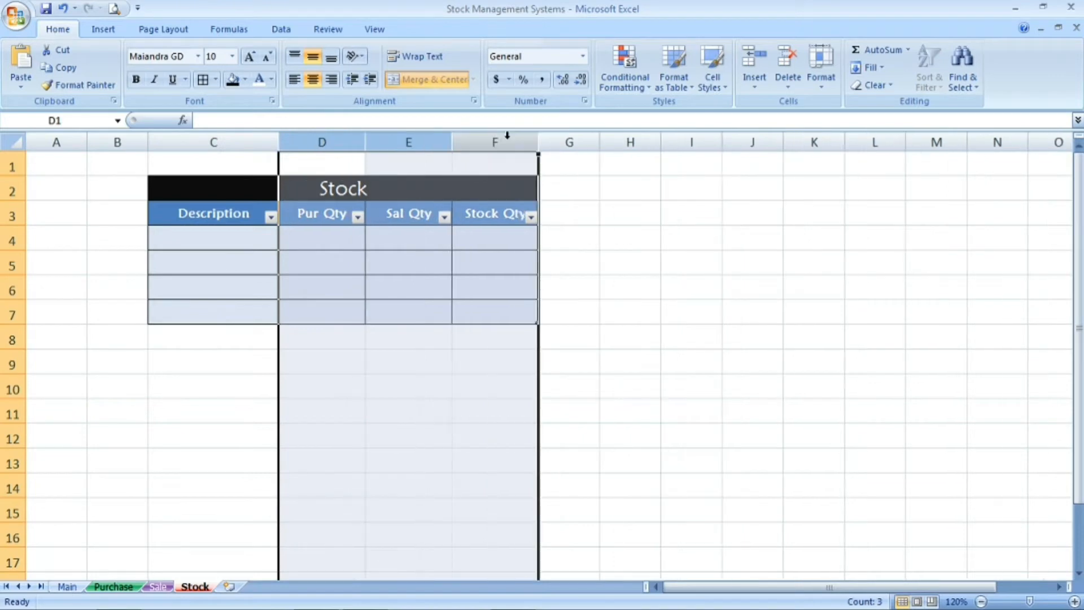
{"action": "left_click", "coordinate": [298, 279]}
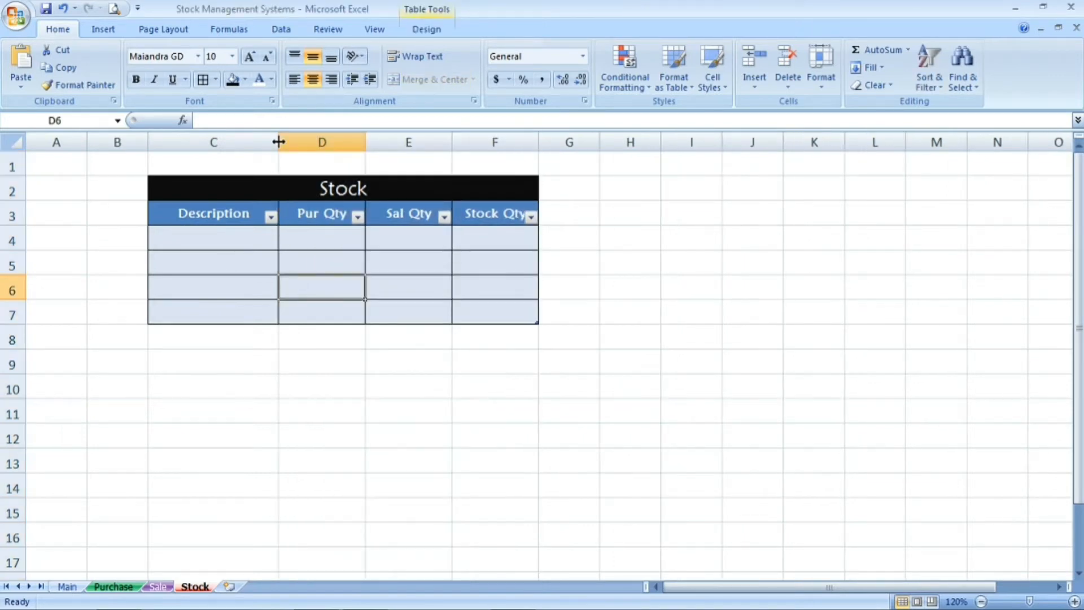
Widen the Description column C of the Stock table slightly.
{"action": "left_click_drag", "start_coordinate": [279, 141], "coordinate": [291, 142]}
{"action": "left_click", "coordinate": [223, 263]}
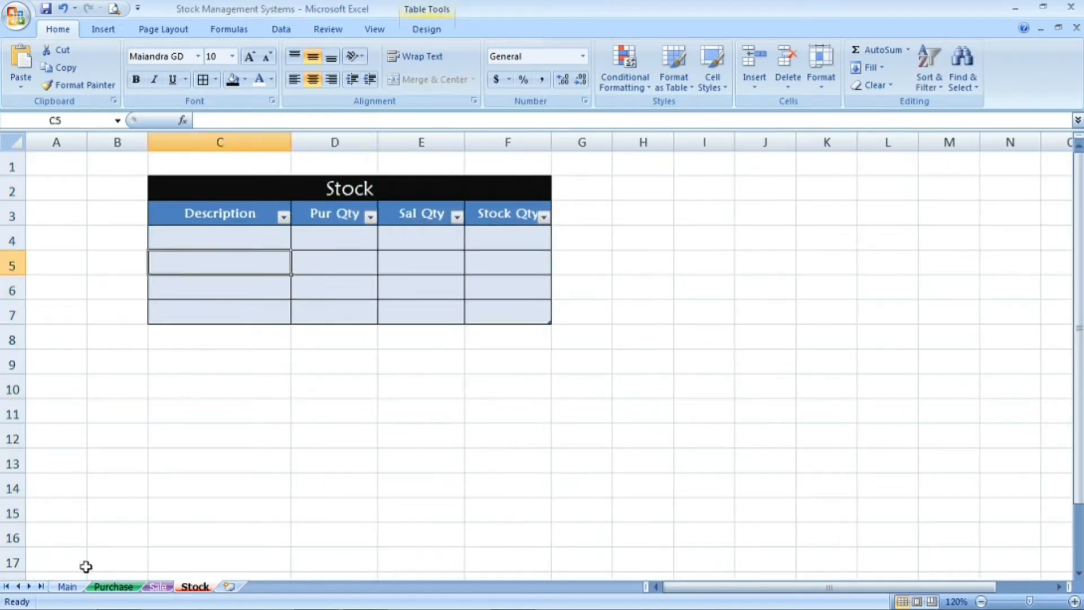
{"action": "left_click", "coordinate": [67, 588]}
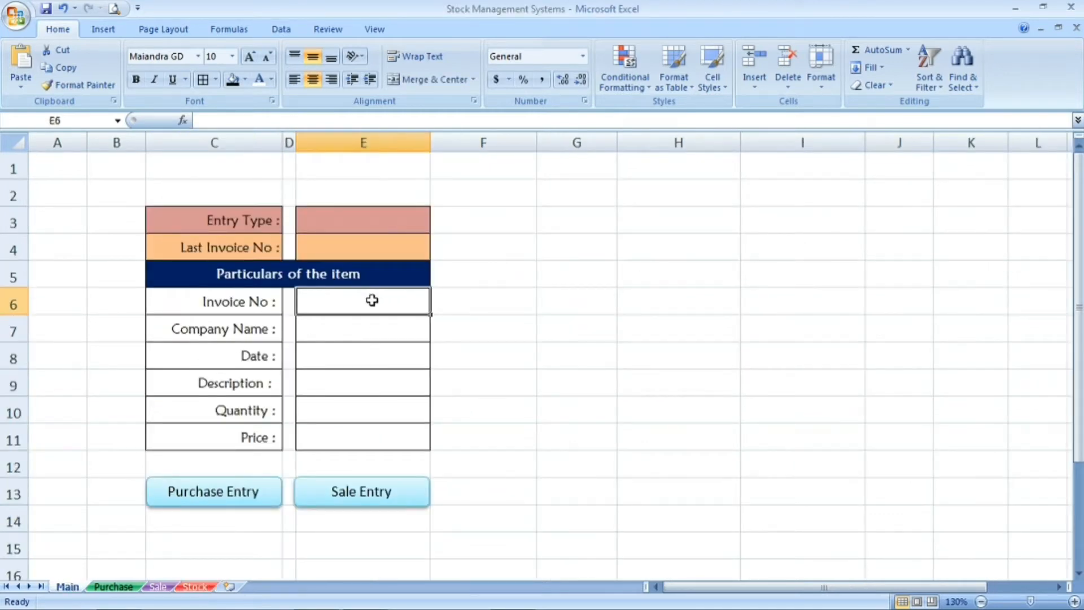
{"action": "left_click", "coordinate": [365, 329]}
{"action": "left_click", "coordinate": [359, 361]}
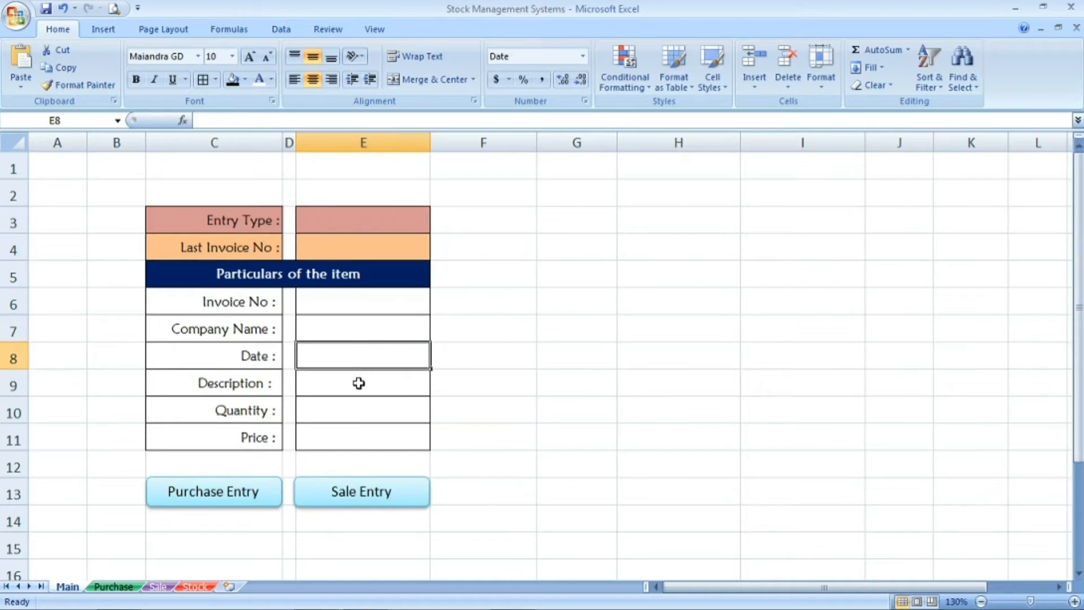
{"action": "left_click", "coordinate": [359, 383]}
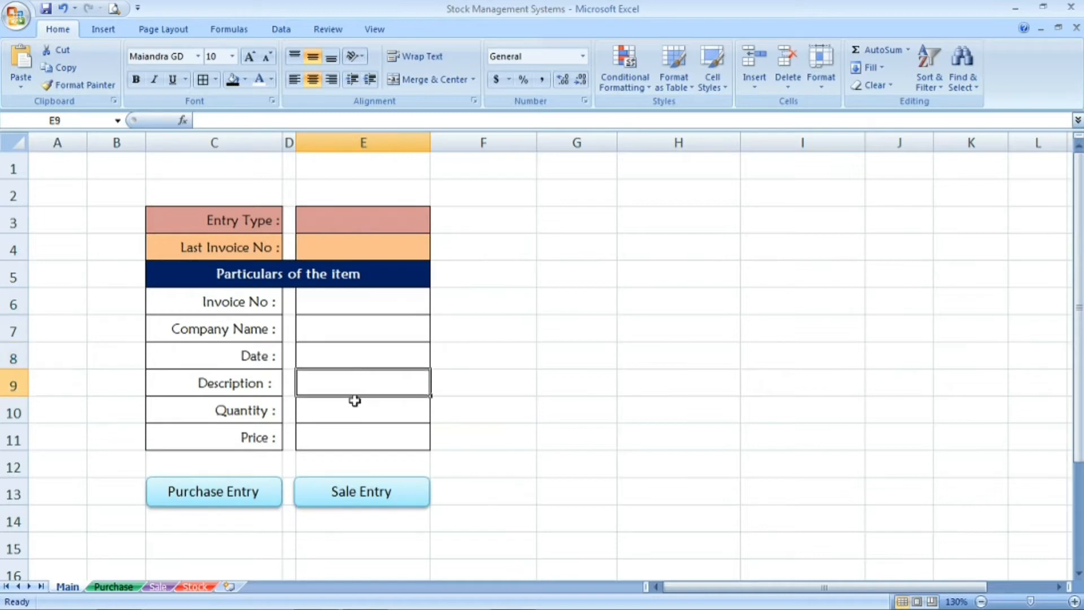
{"action": "left_click", "coordinate": [116, 587]}
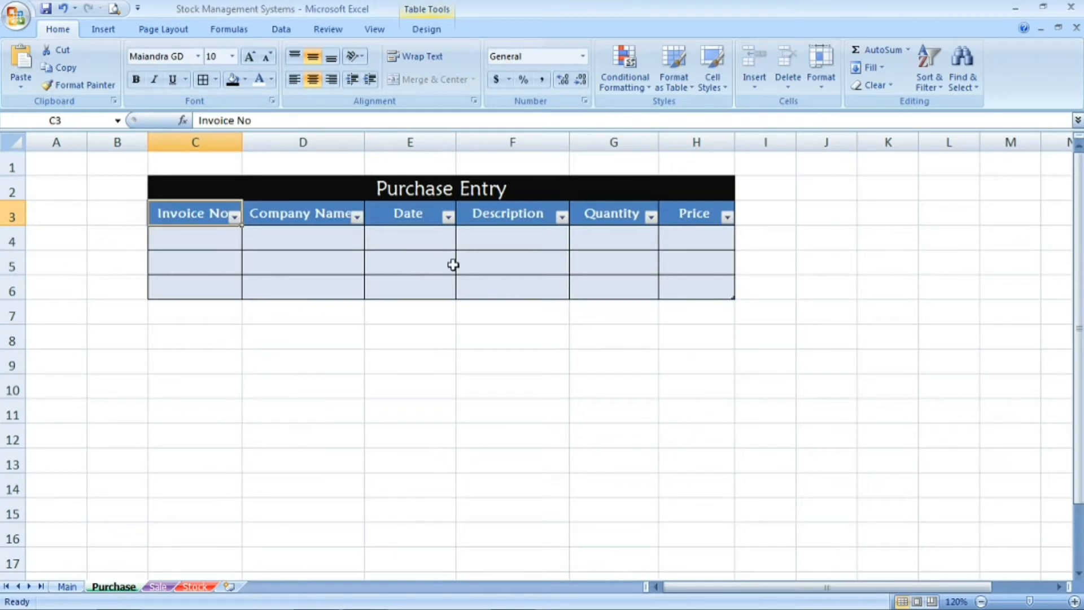
On the Main sheet's entry form, enter invoice number 1 and company name "Abc Ltd".
{"action": "left_click", "coordinate": [67, 587]}
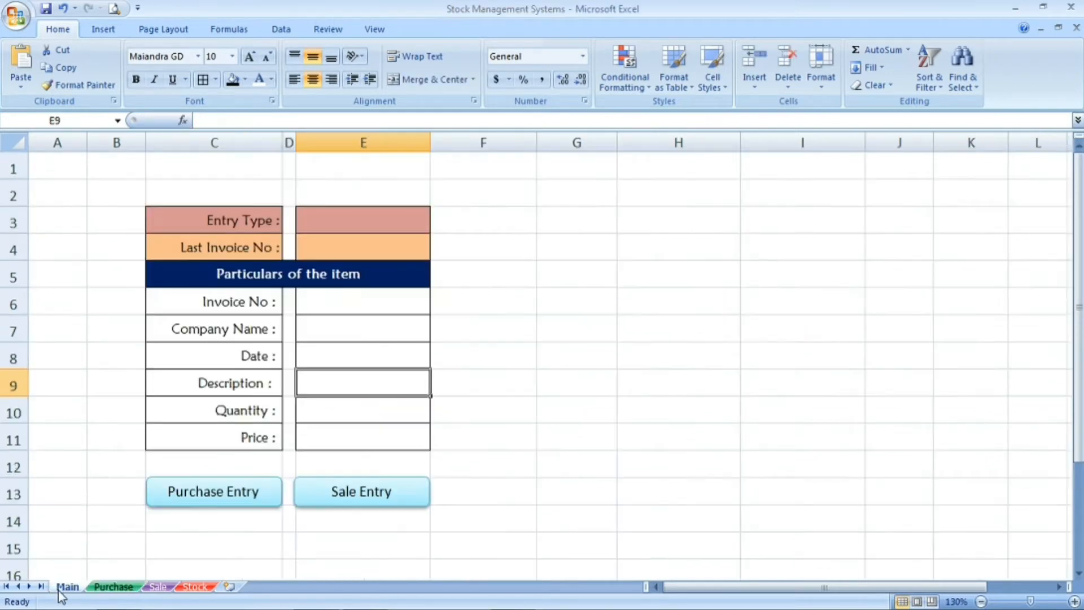
{"action": "left_click", "coordinate": [348, 301]}
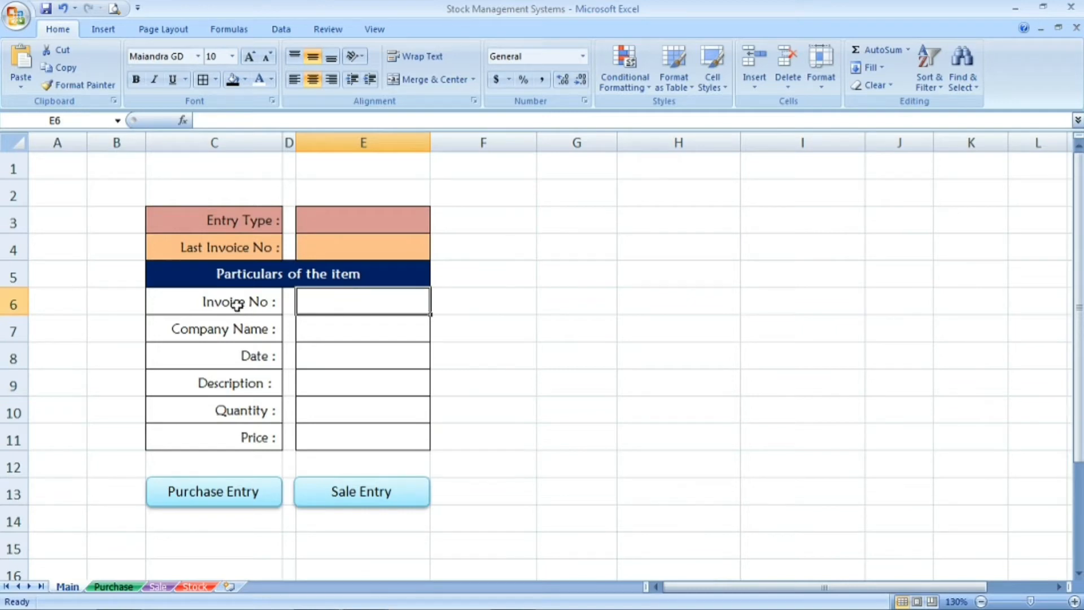
{"action": "type", "text": "1"}
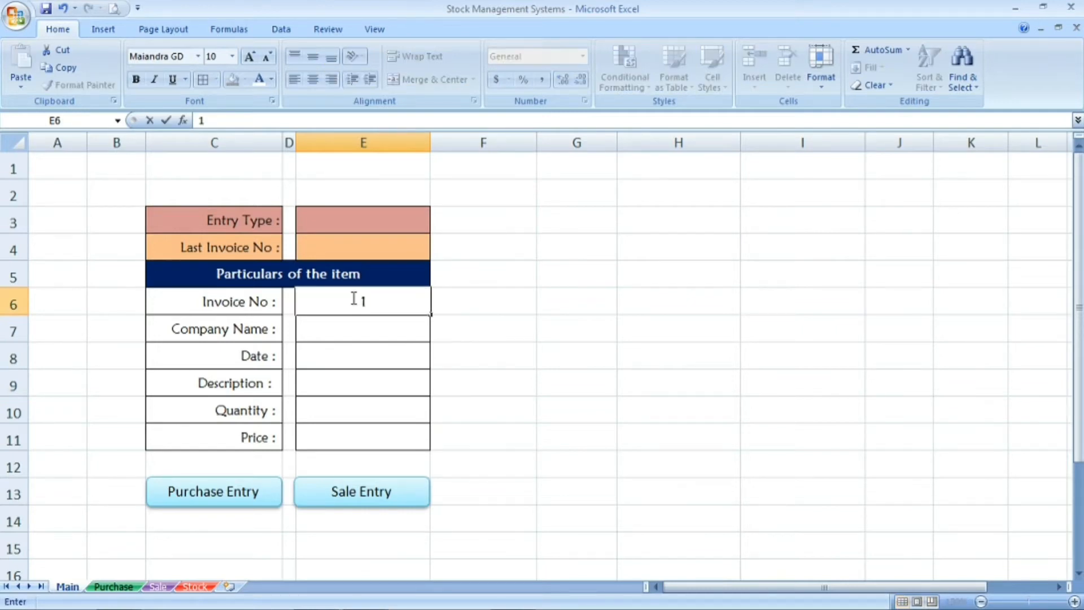
{"action": "key", "text": "Return"}
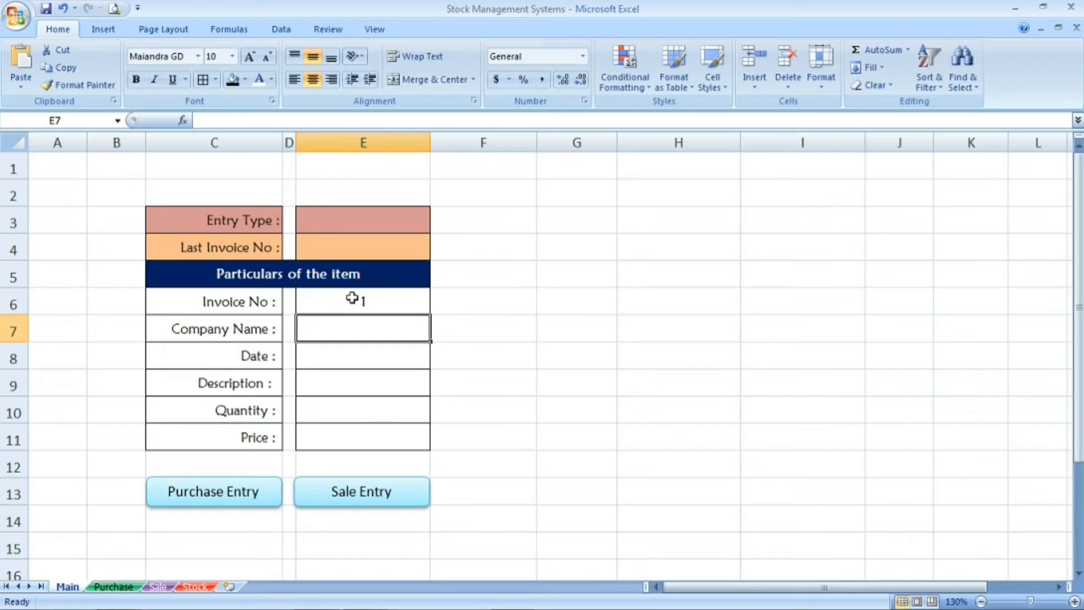
{"action": "type", "text": "Abc"}
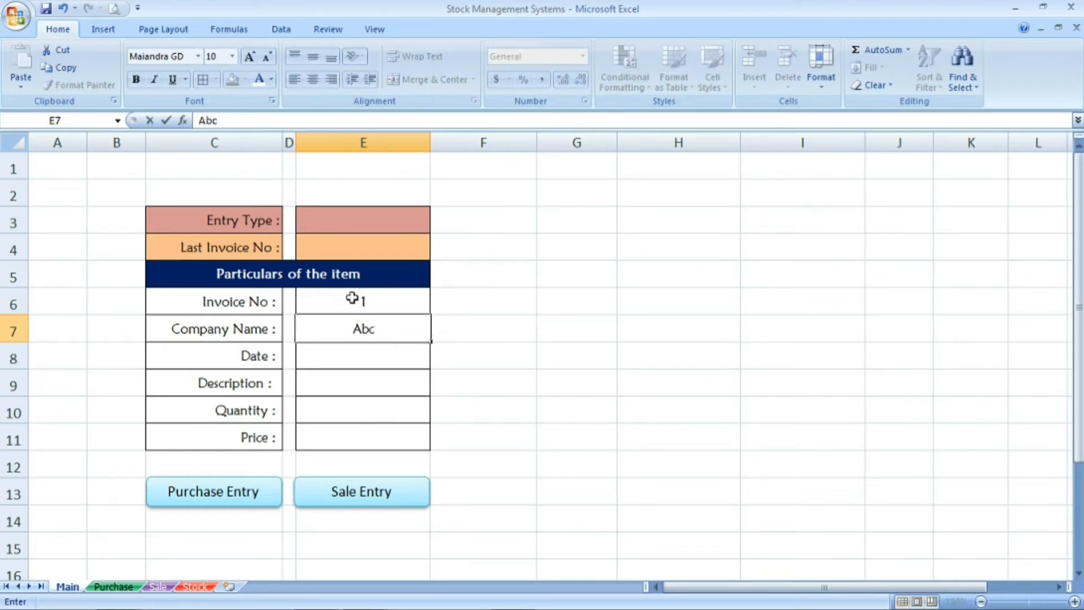
{"action": "type", "text": " Ltd"}
{"action": "key", "text": "Return"}
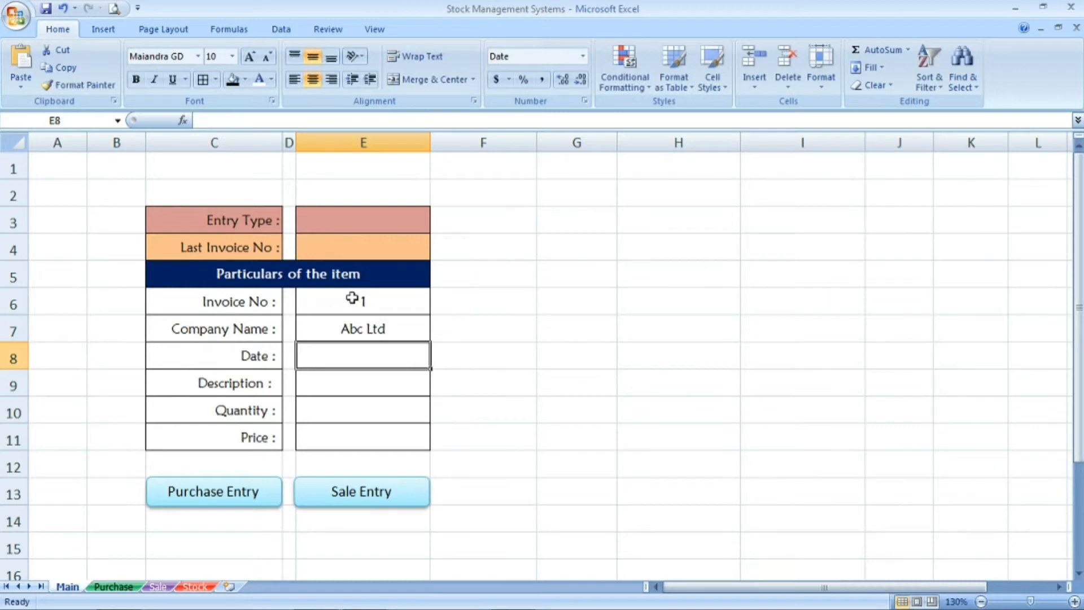
Enter the date 01-01-2021 in the Date field of the entry form.
{"action": "type", "text": "01-"}
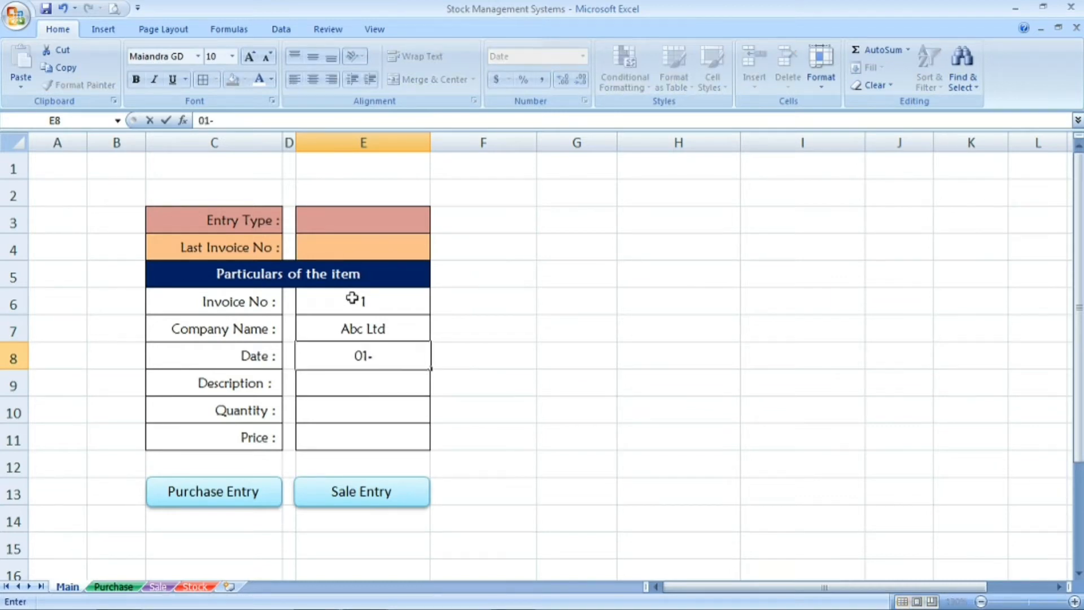
{"action": "type", "text": "01-2020"}
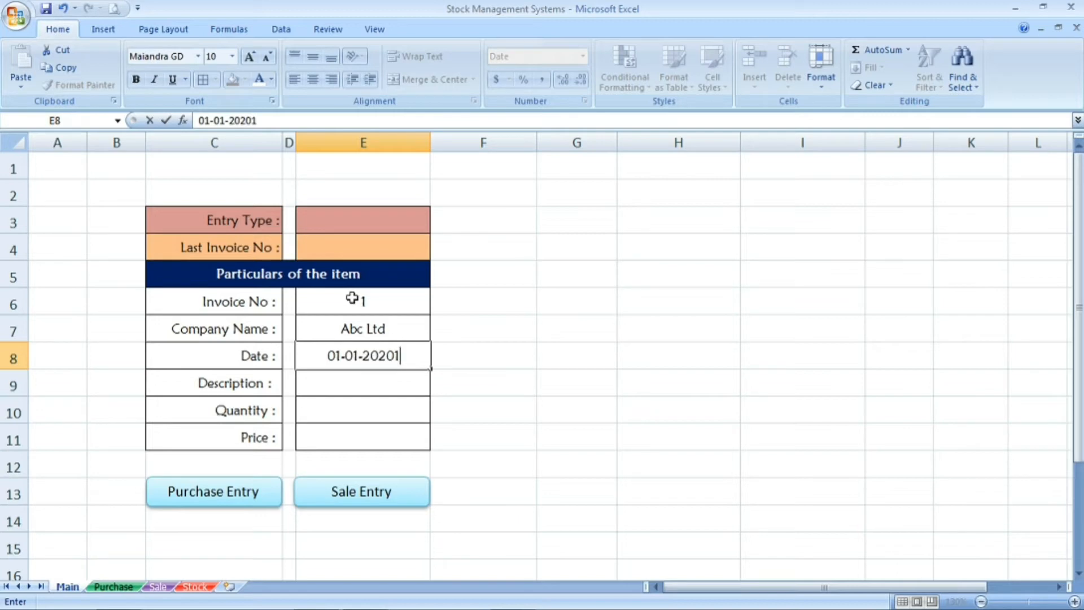
{"action": "key", "text": "BackSpace"}
{"action": "type", "text": "1"}
{"action": "key", "text": "Return"}
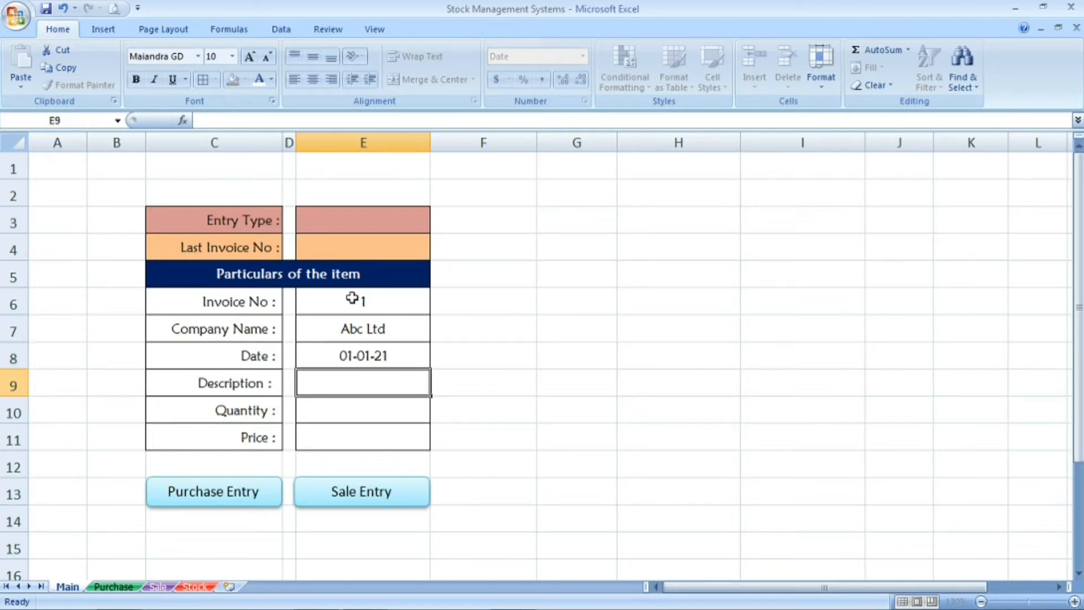
{"action": "left_click", "coordinate": [377, 357]}
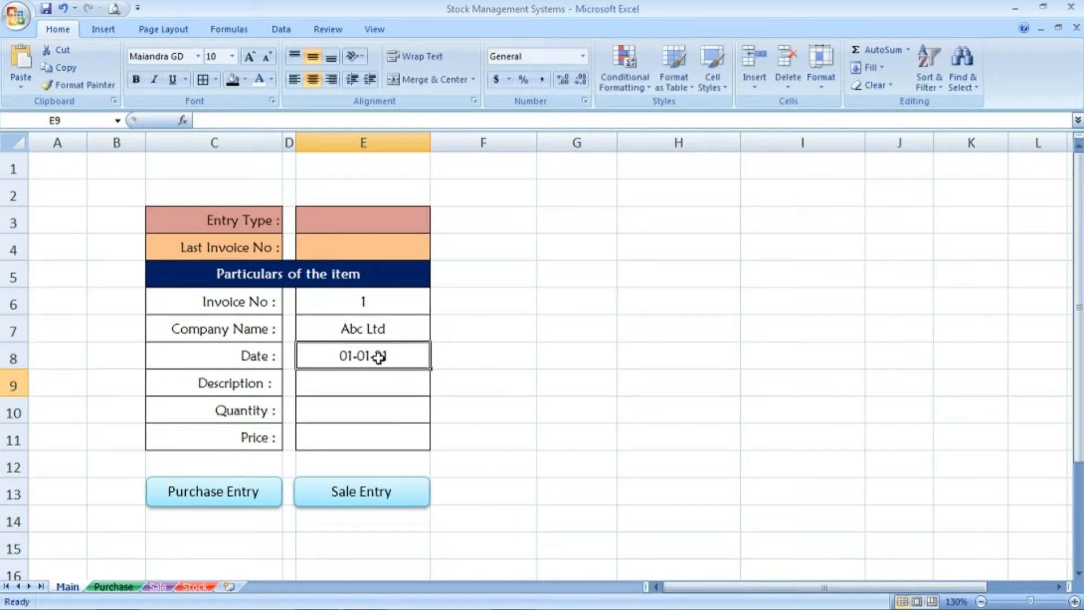
Complete the item particulars with description "Stapler", quantity 10 and price 50.
{"action": "left_click", "coordinate": [363, 384]}
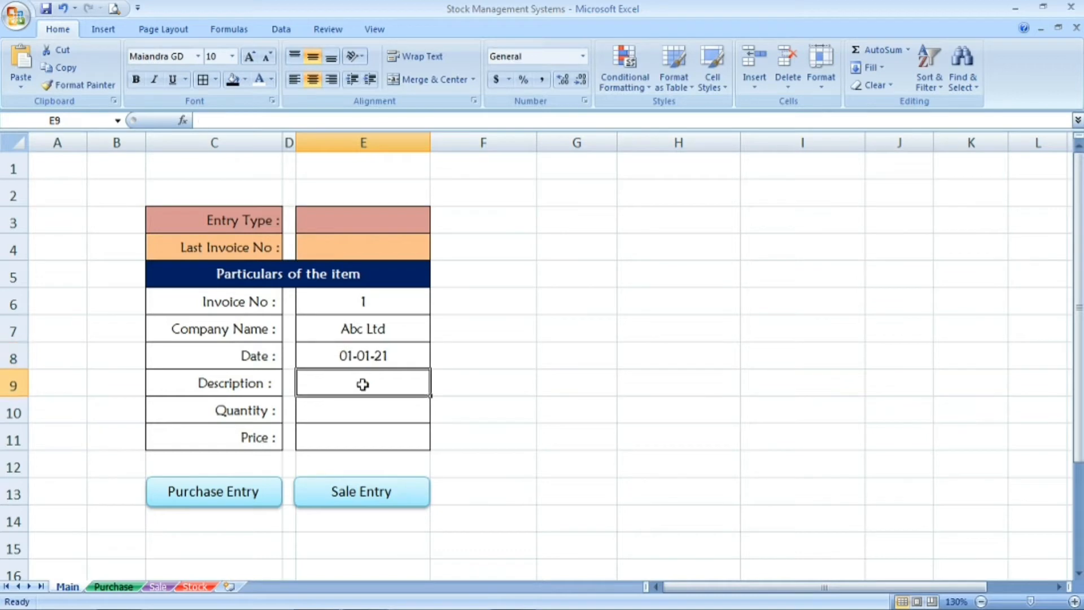
{"action": "type", "text": "Stapler"}
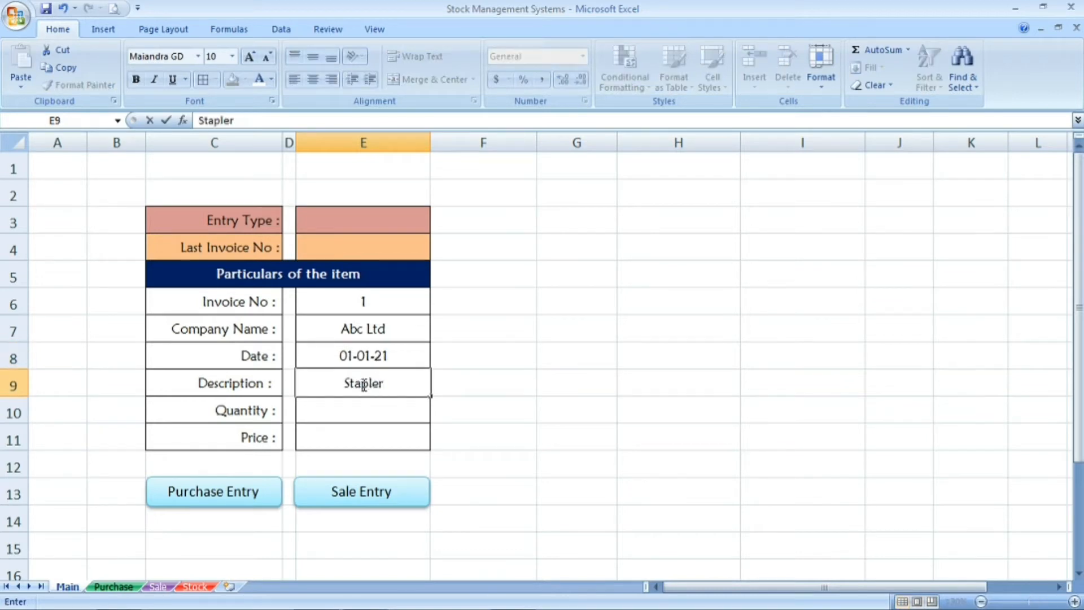
{"action": "key", "text": "Return"}
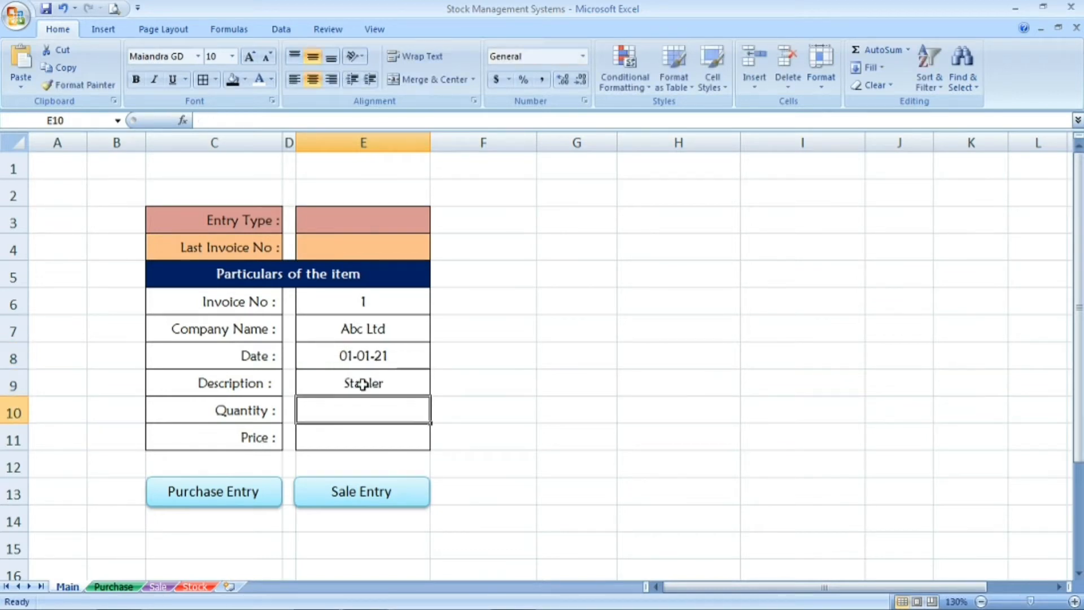
{"action": "type", "text": "10"}
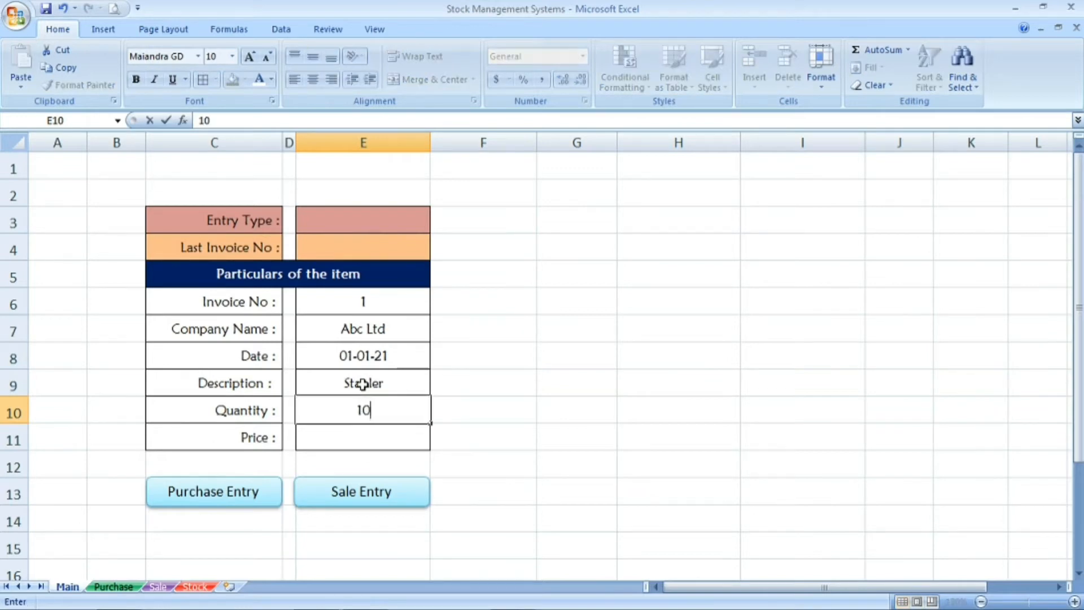
{"action": "key", "text": "Return"}
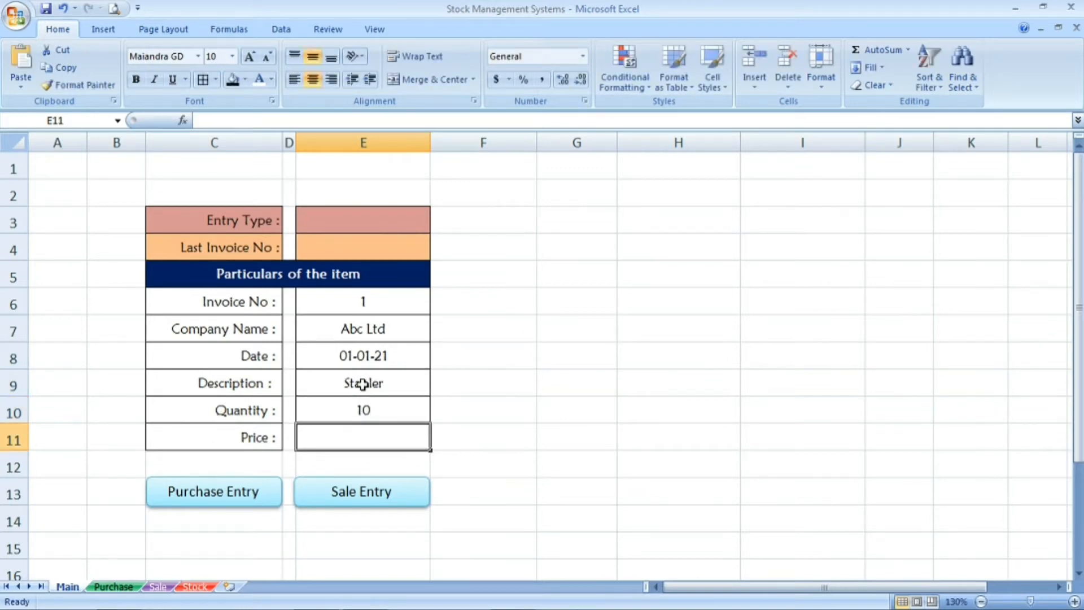
{"action": "type", "text": "50"}
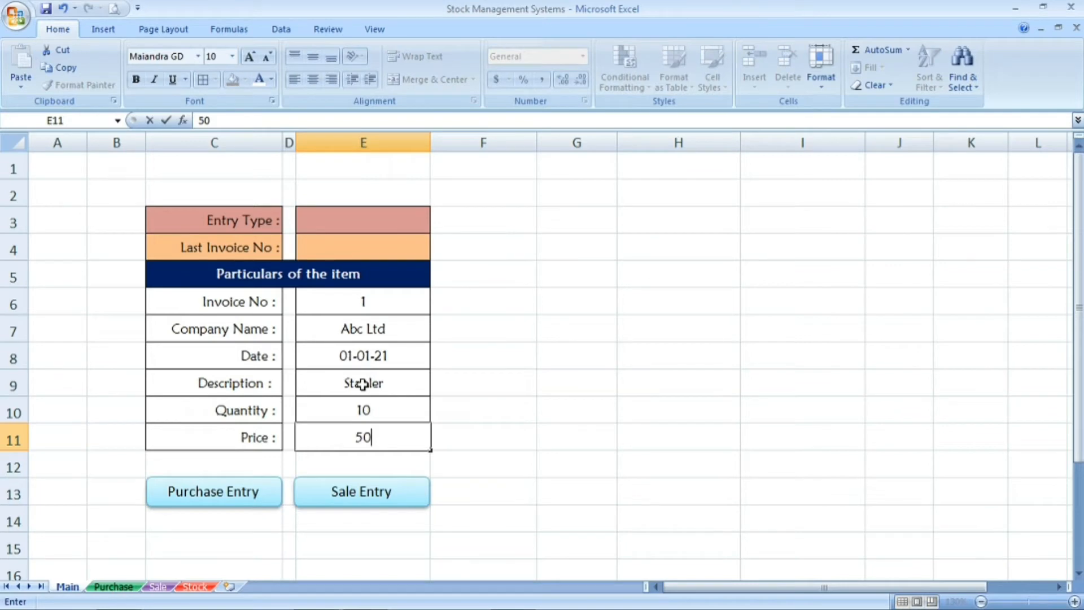
{"action": "key", "text": "Return"}
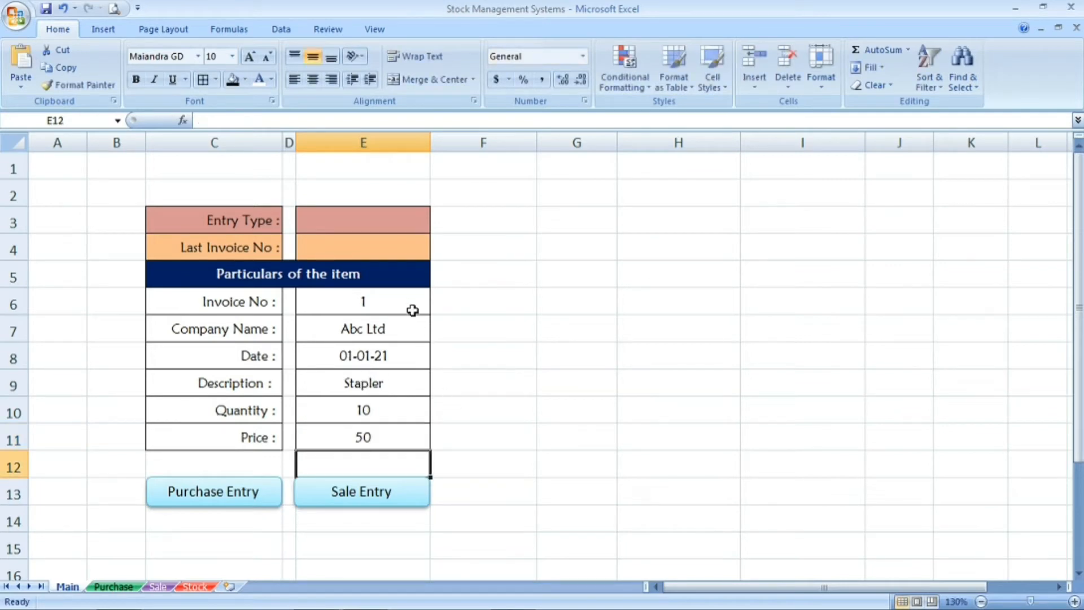
{"action": "left_click_drag", "start_coordinate": [409, 300], "coordinate": [400, 433]}
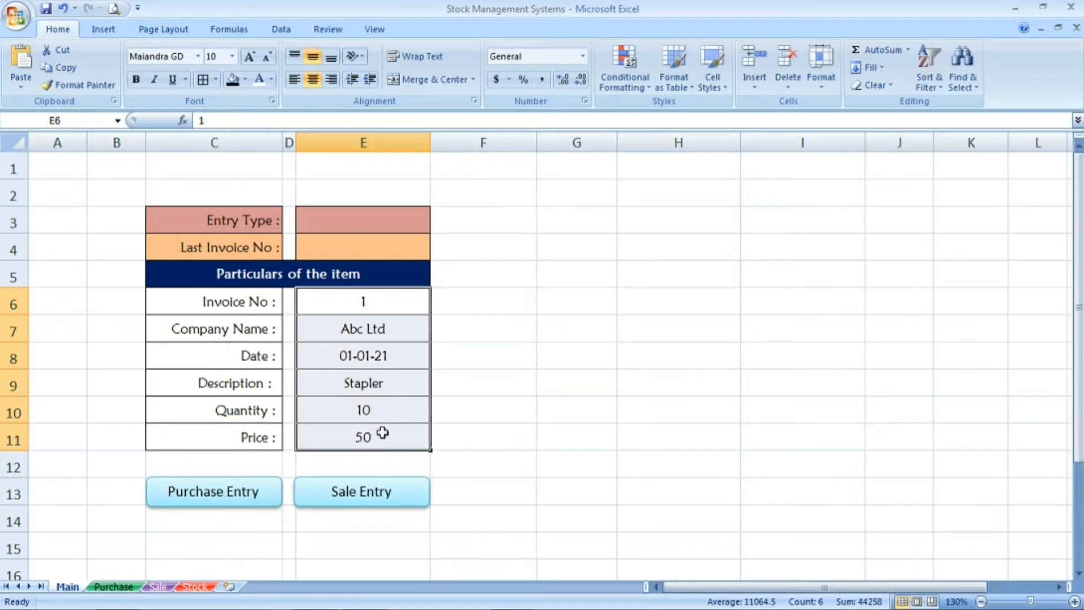
{"action": "left_click", "coordinate": [480, 364]}
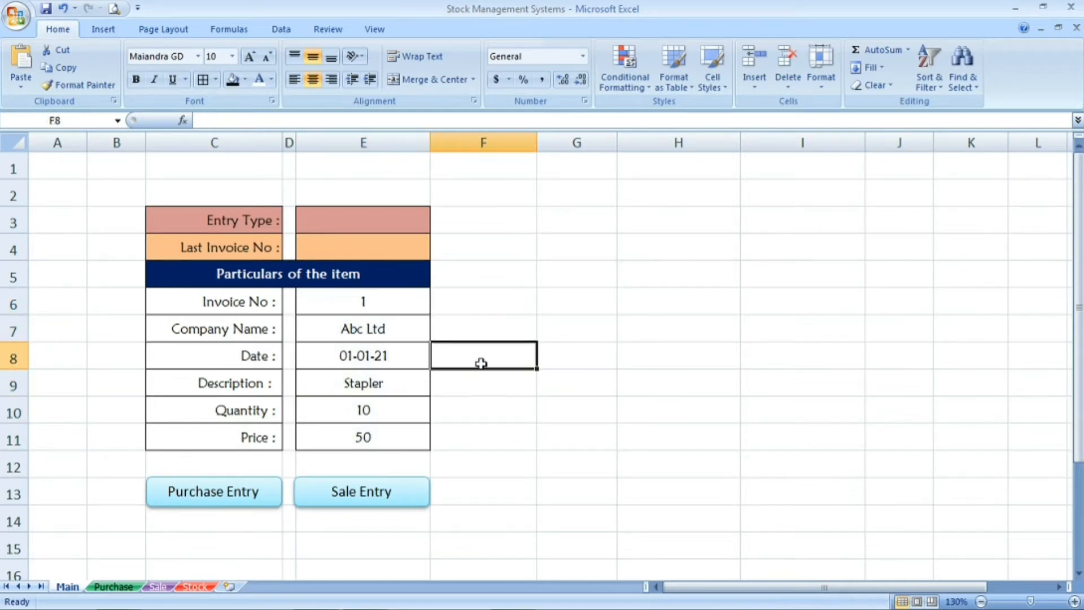
{"action": "left_click", "coordinate": [555, 352]}
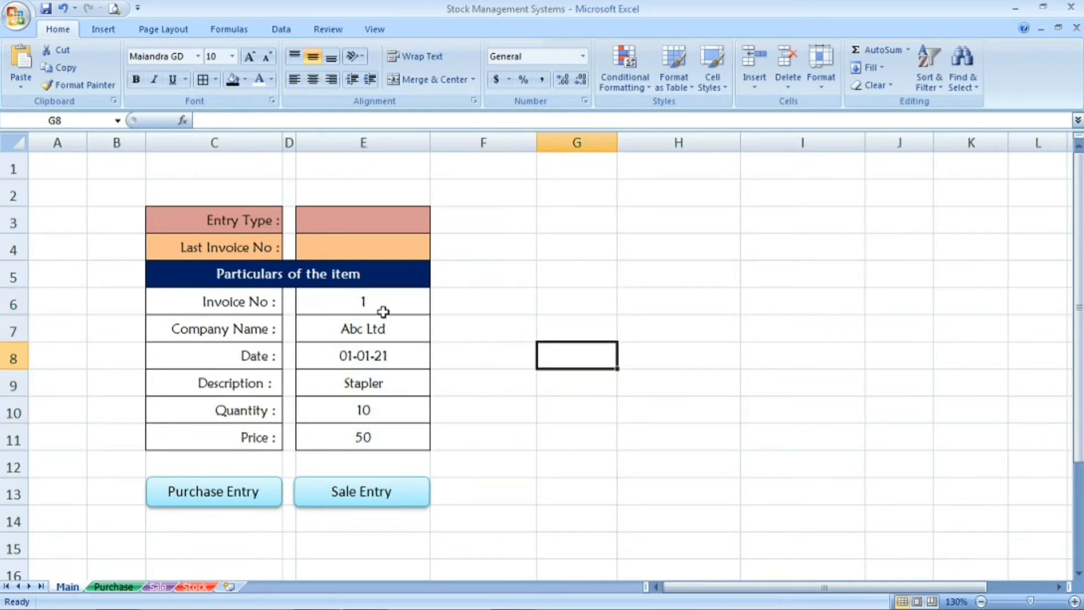
{"action": "left_click", "coordinate": [112, 587]}
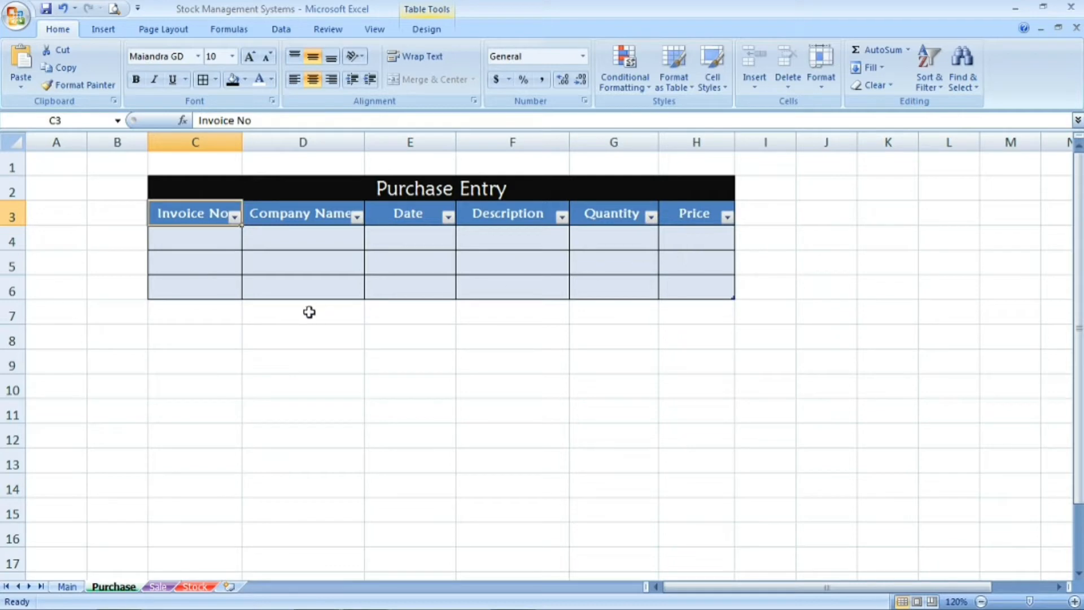
From the Main sheet, start recording a macro named "Purchase" stored in this workbook.
{"action": "left_click", "coordinate": [69, 587]}
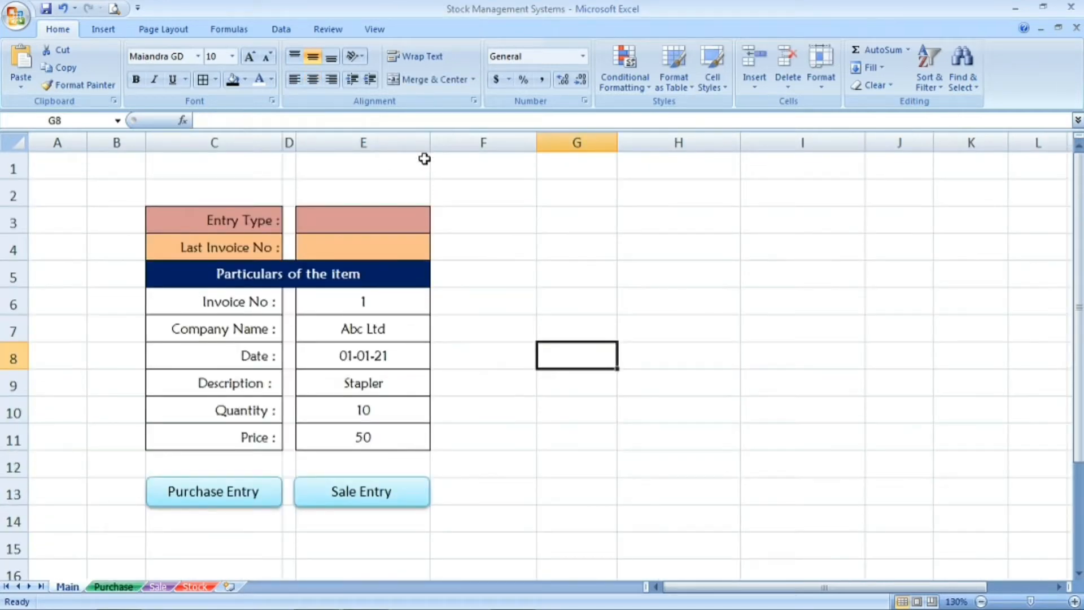
{"action": "left_click", "coordinate": [375, 29]}
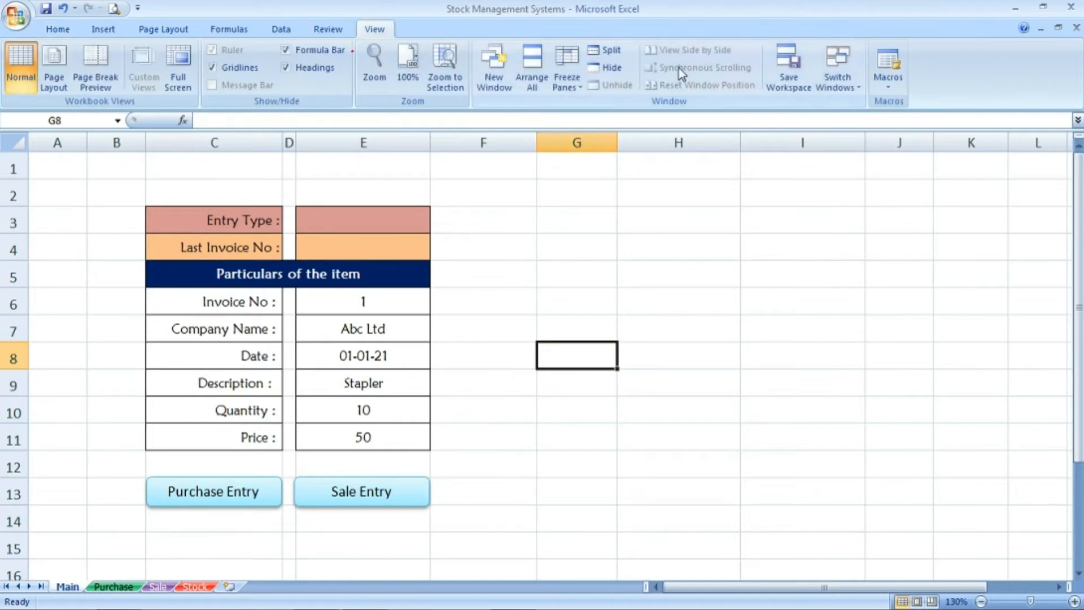
{"action": "left_click", "coordinate": [890, 84]}
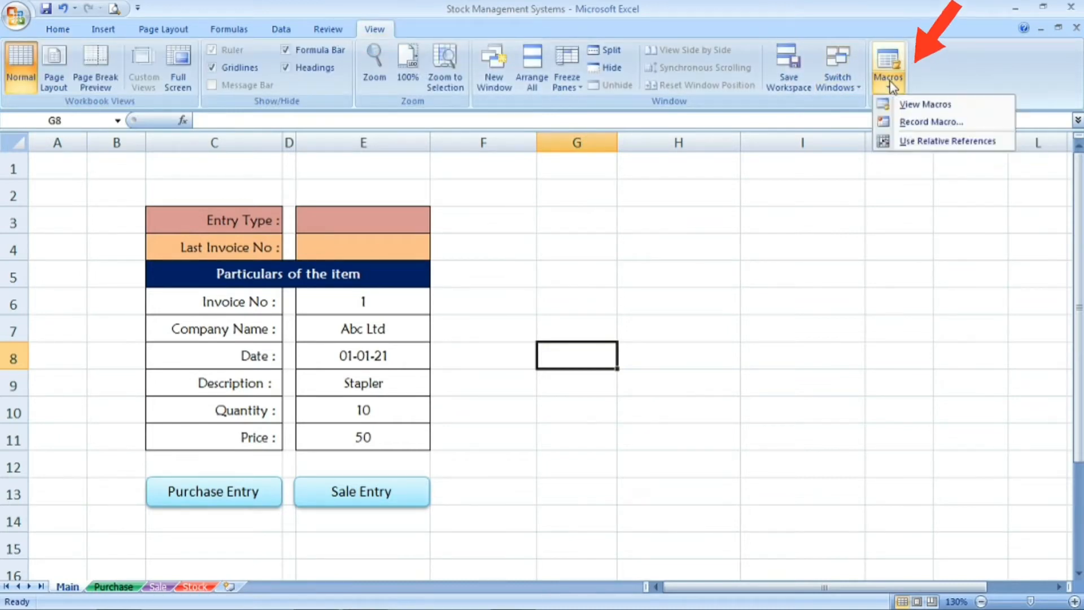
{"action": "left_click", "coordinate": [920, 122]}
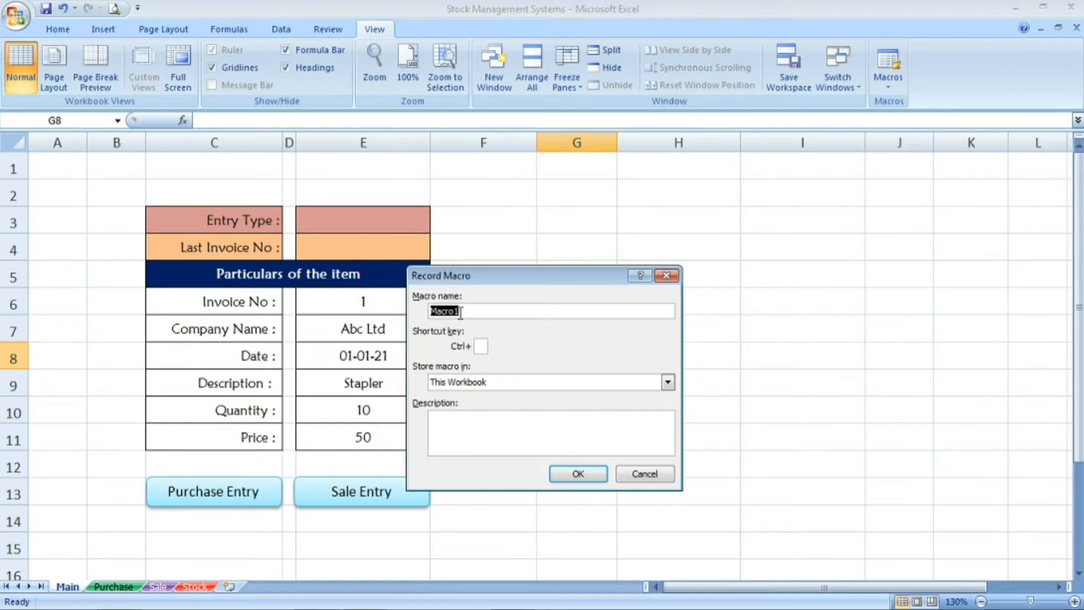
{"action": "type", "text": "Purchase"}
{"action": "left_click", "coordinate": [579, 475]}
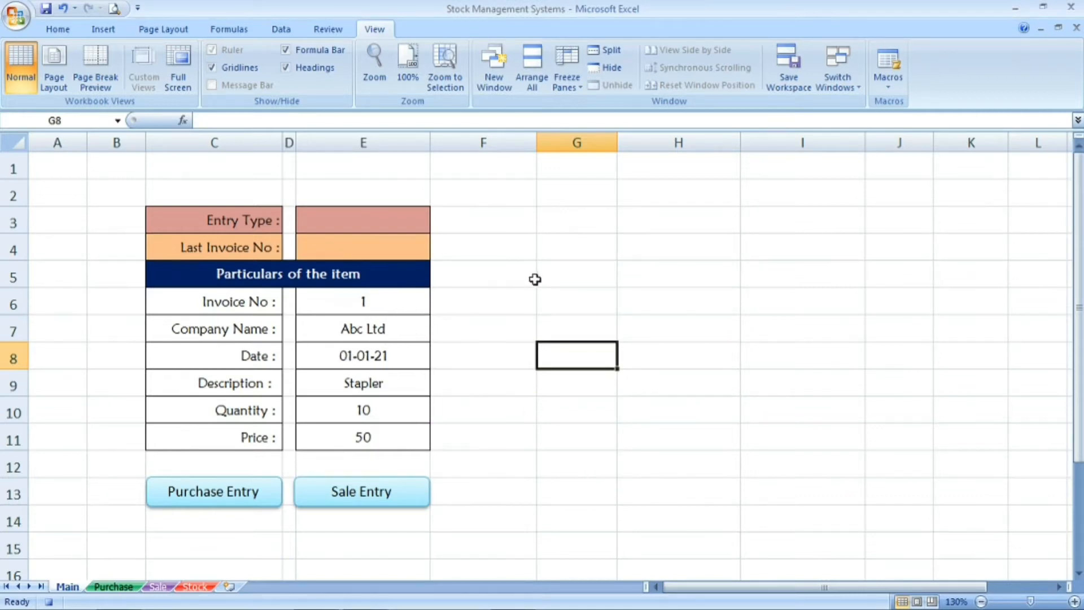
Copy the entered form values in cells E6:E11 of the Main sheet.
{"action": "left_click", "coordinate": [407, 305]}
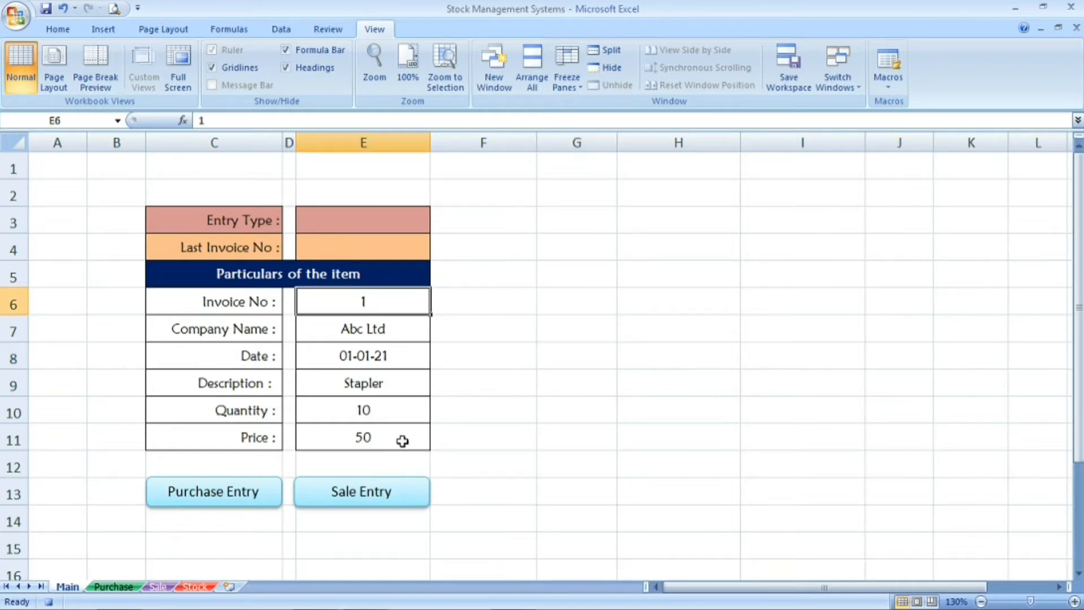
{"action": "left_click_drag", "start_coordinate": [401, 439], "coordinate": [400, 438]}
{"action": "right_click", "coordinate": [399, 378]}
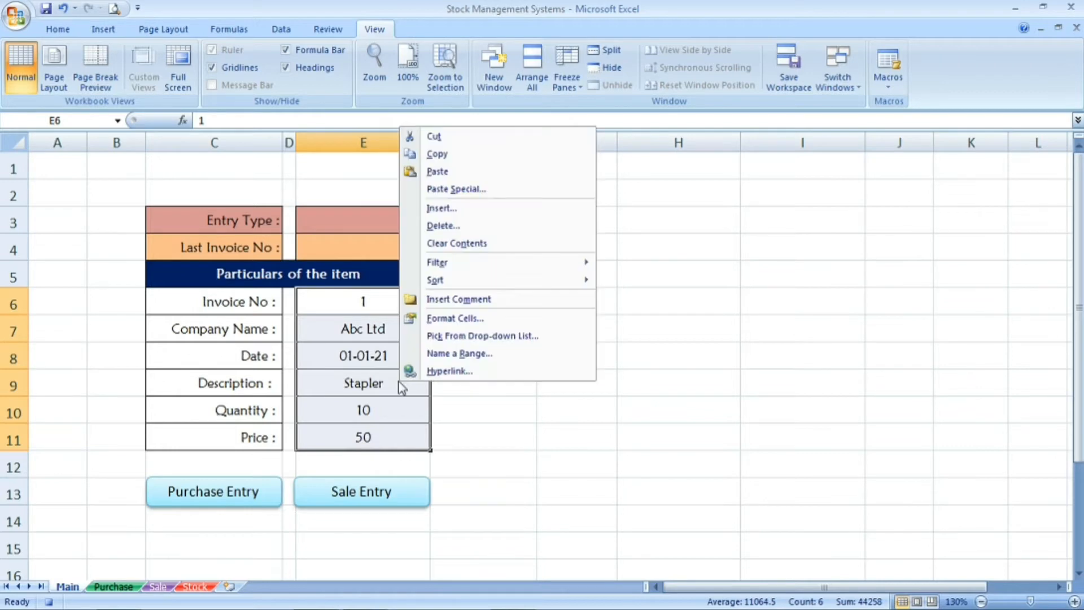
{"action": "left_click", "coordinate": [466, 154]}
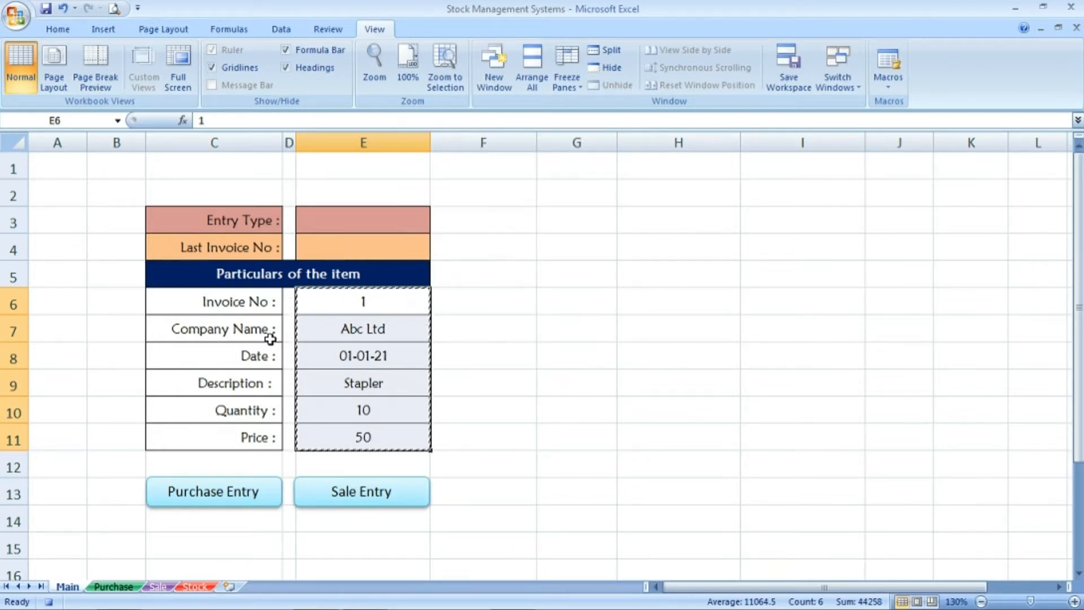
On the Purchase sheet, paste the copied record transposed into the table row starting at cell C5.
{"action": "left_click", "coordinate": [113, 587]}
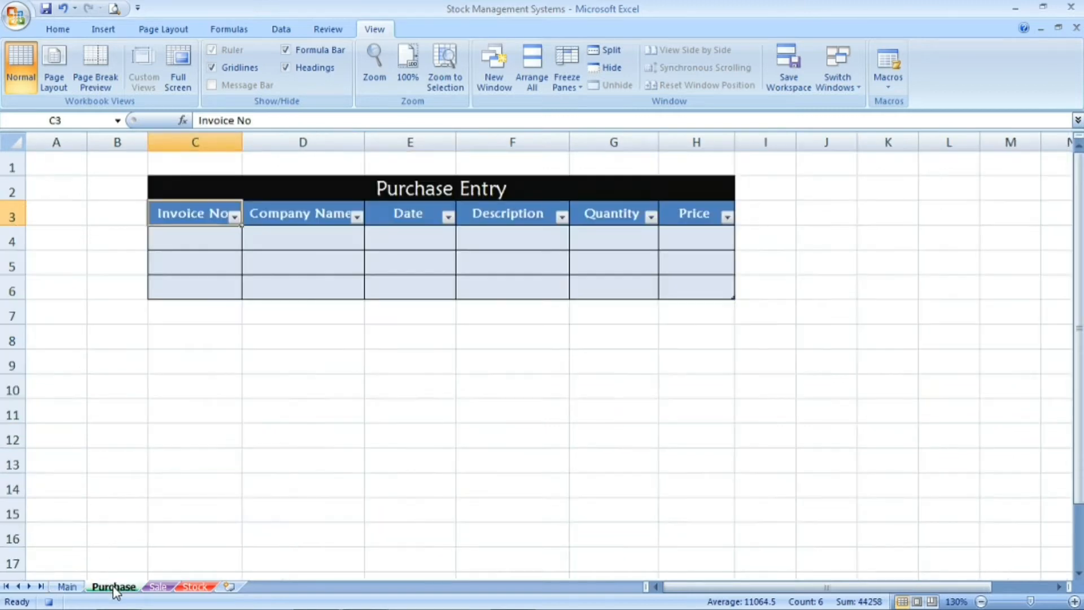
{"action": "left_click", "coordinate": [195, 259]}
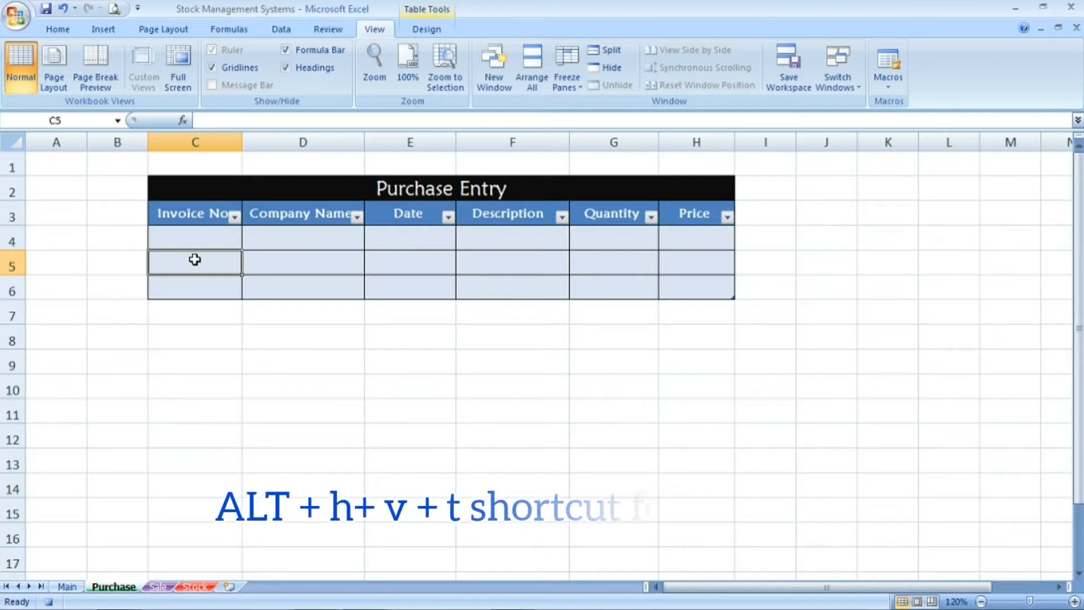
{"action": "key", "text": "alt+h"}
{"action": "key", "text": "v"}
{"action": "key", "text": "t"}
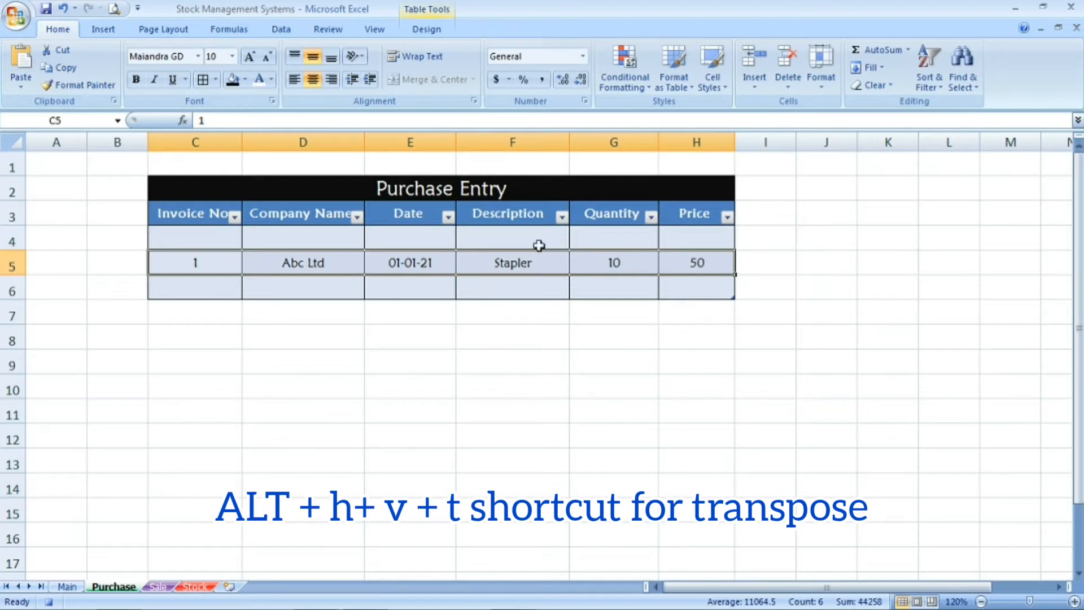
Insert a blank row above the pasted record in row 5 of the Purchase sheet and select cell C5.
{"action": "left_click", "coordinate": [10, 265]}
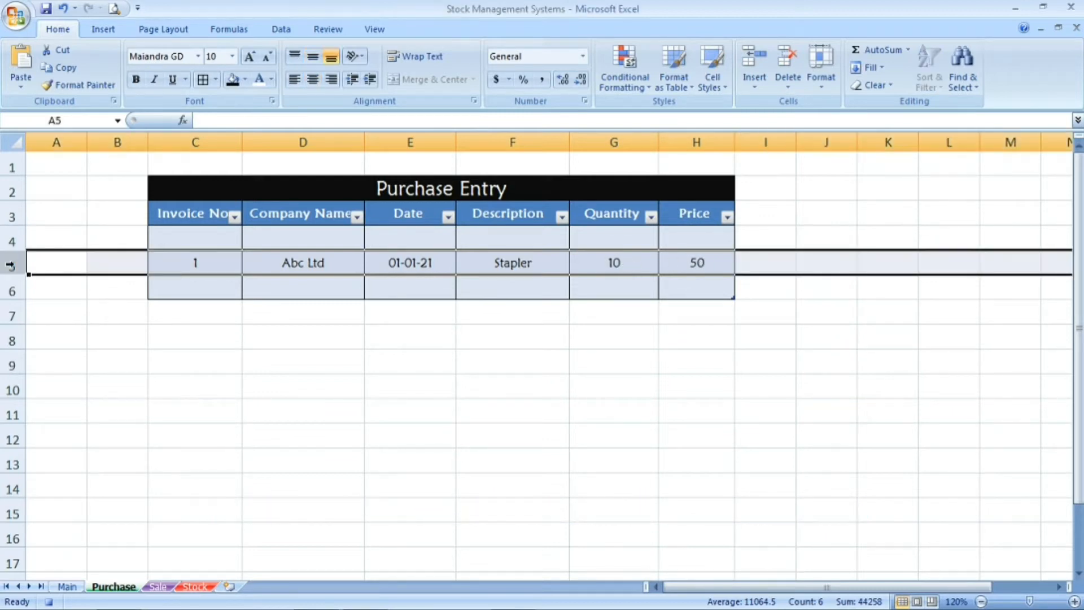
{"action": "right_click", "coordinate": [12, 265]}
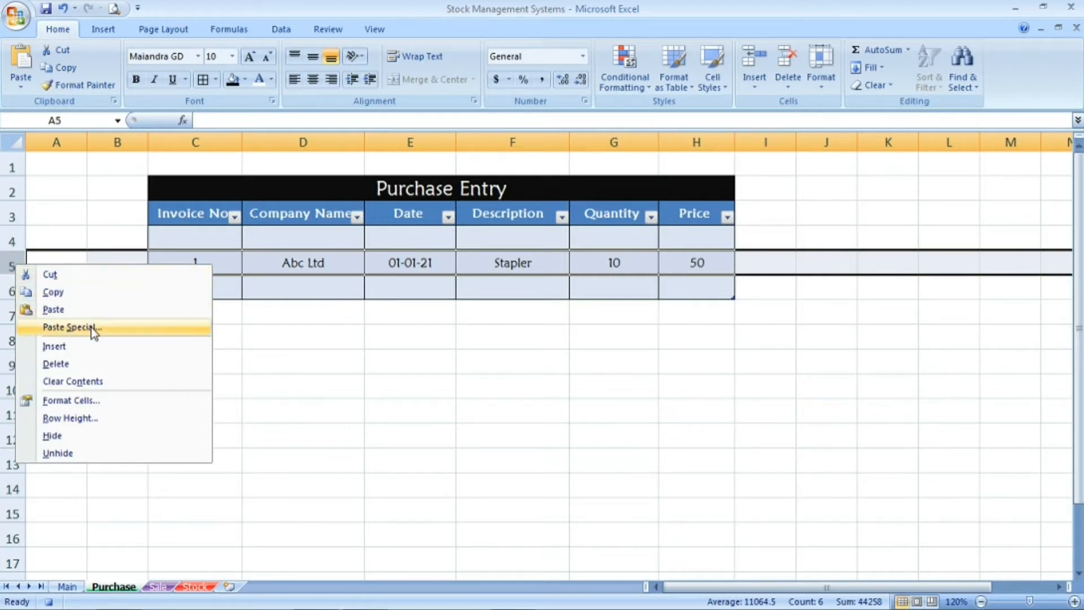
{"action": "left_click", "coordinate": [93, 346]}
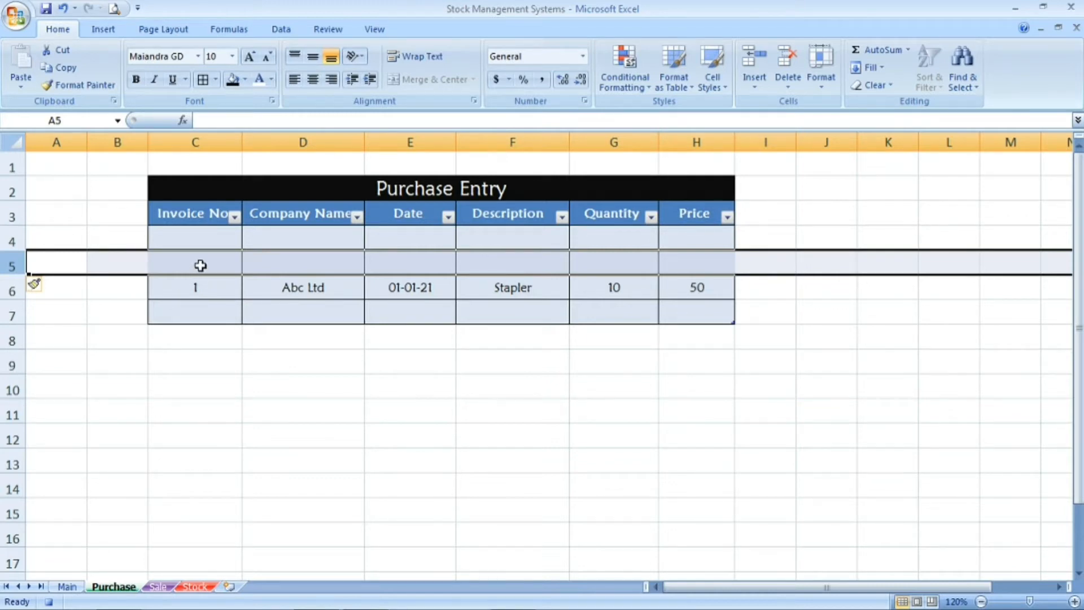
{"action": "left_click", "coordinate": [201, 265]}
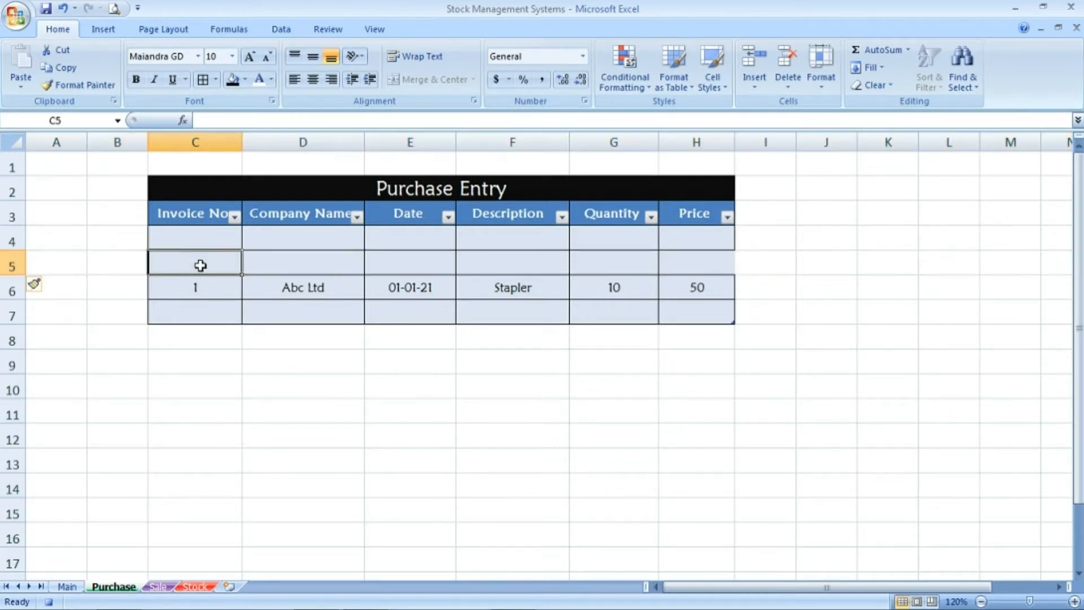
Clear the form values in E6:E11 on the Main sheet and select the Entry Type cell E3.
{"action": "left_click", "coordinate": [68, 588]}
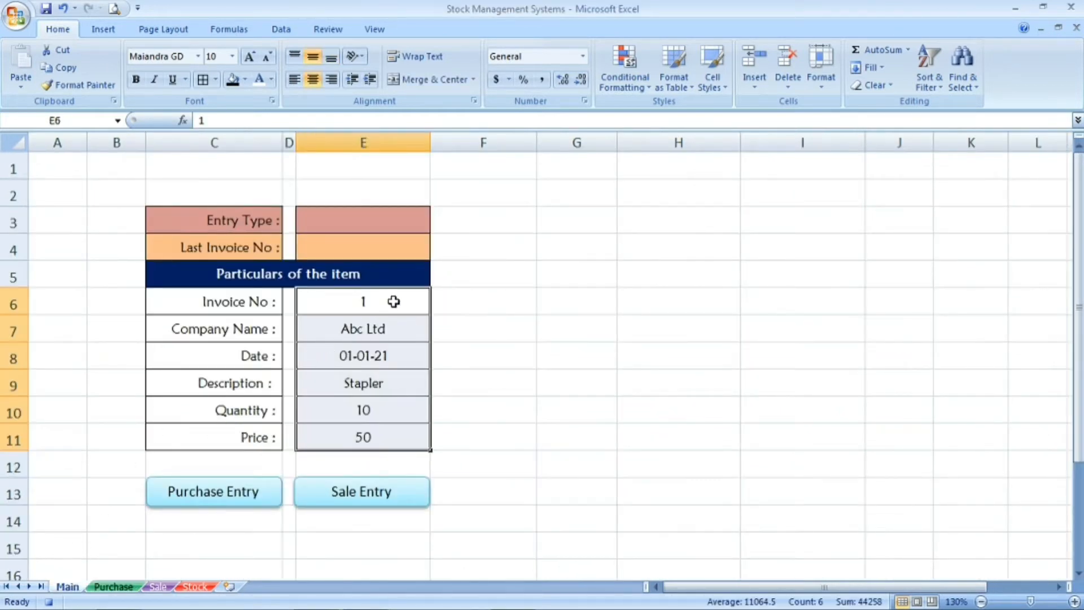
{"action": "left_click_drag", "start_coordinate": [394, 302], "coordinate": [382, 445]}
{"action": "key", "text": "Delete"}
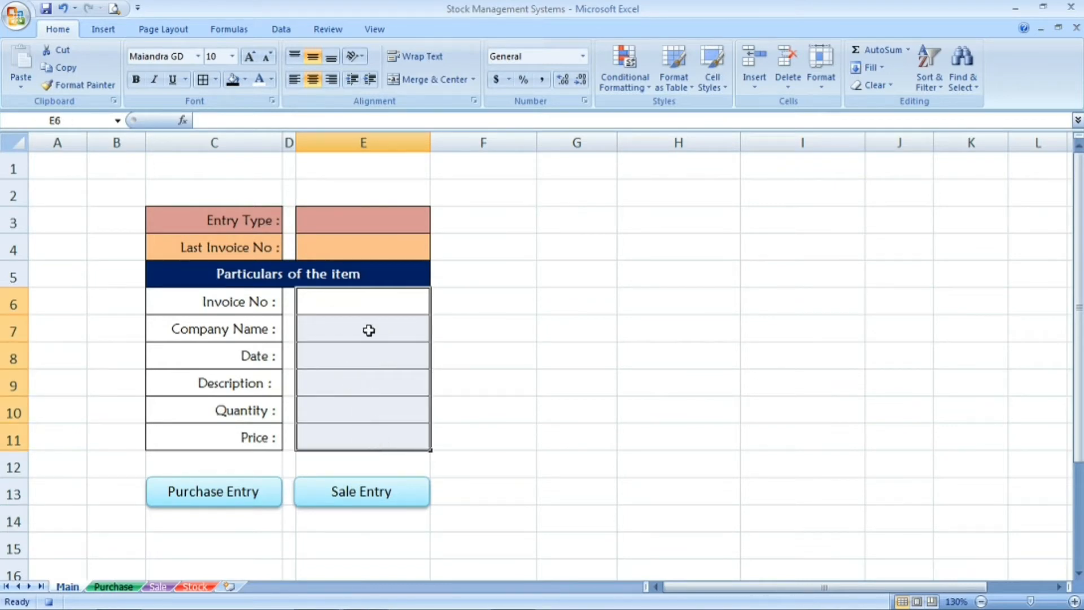
{"action": "left_click", "coordinate": [353, 219]}
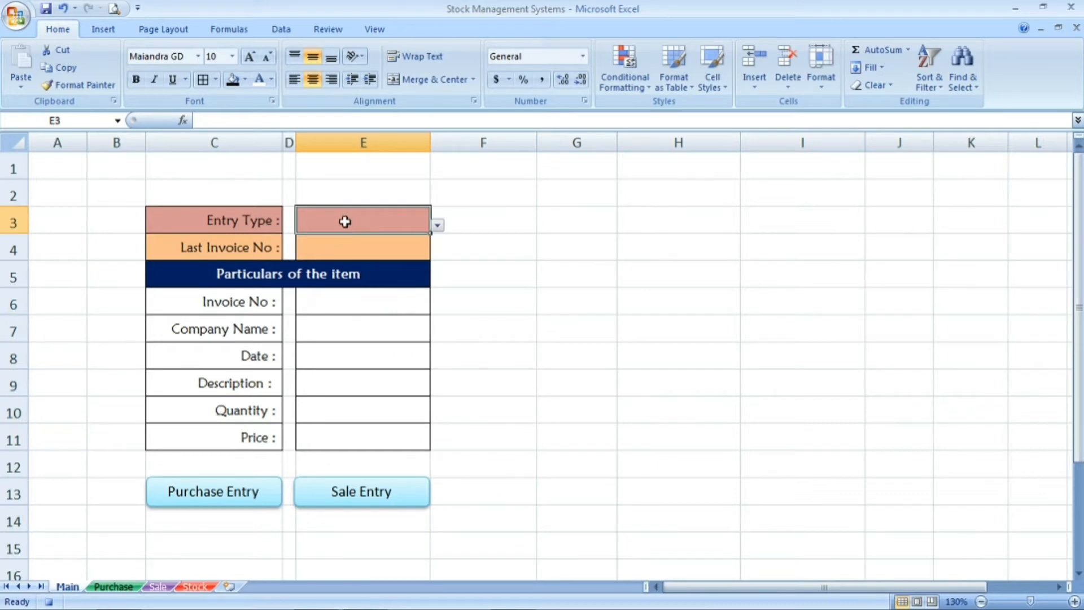
Stop recording the macro and check the list of macros for the Purchase macro.
{"action": "left_click", "coordinate": [377, 33]}
{"action": "left_click", "coordinate": [889, 80]}
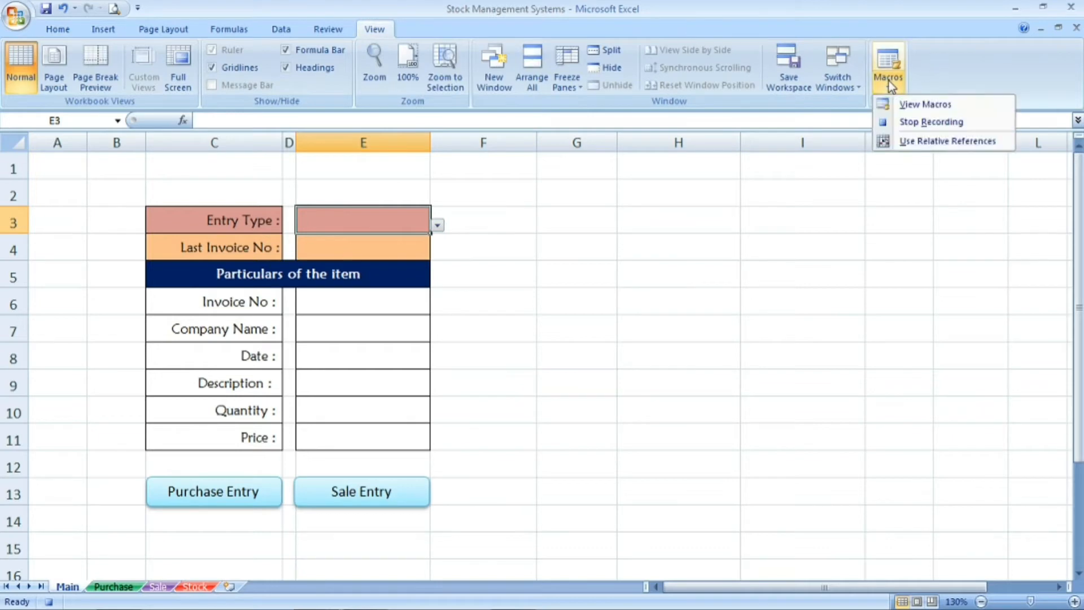
{"action": "left_click", "coordinate": [921, 122]}
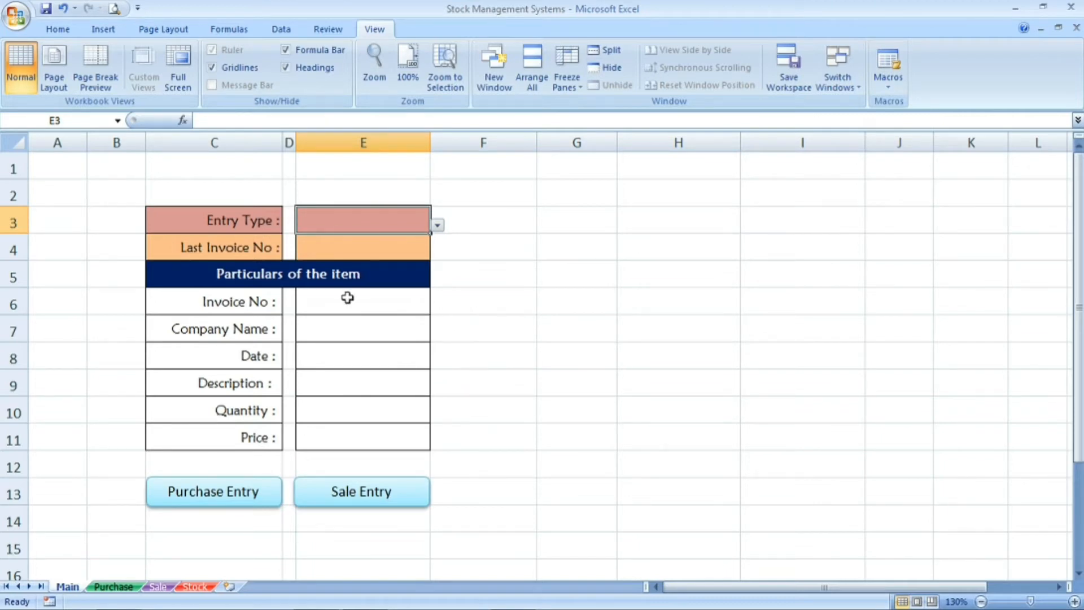
{"action": "left_click", "coordinate": [58, 29]}
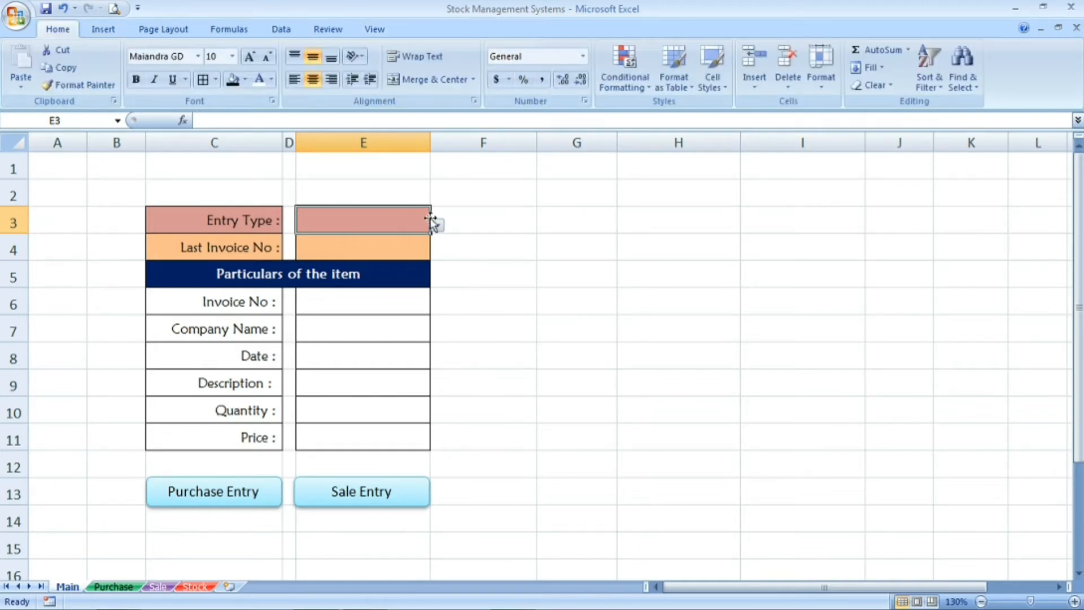
{"action": "left_click", "coordinate": [379, 29]}
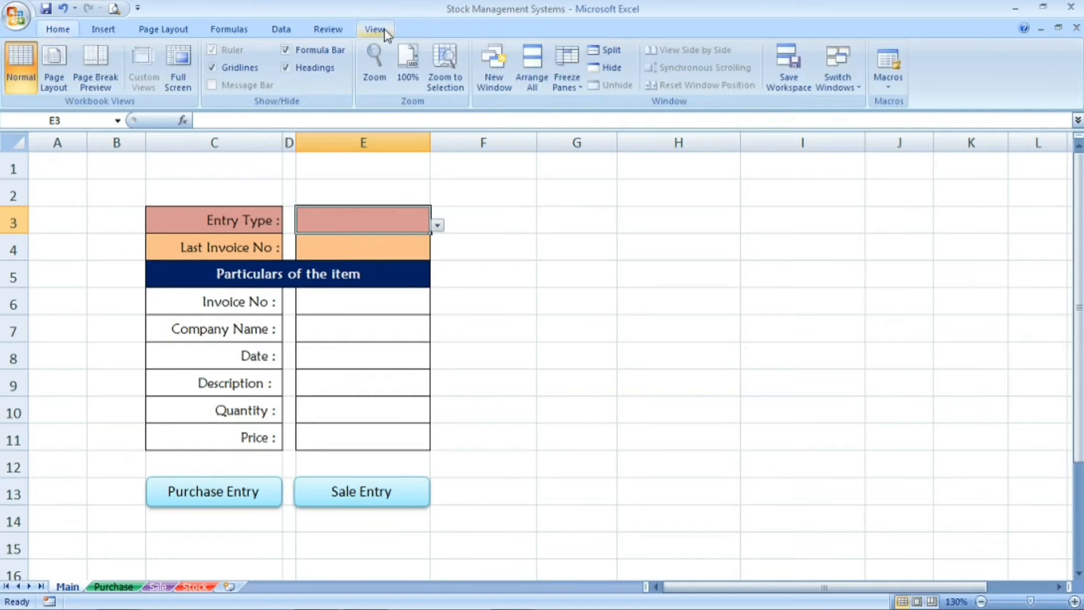
{"action": "left_click", "coordinate": [889, 79]}
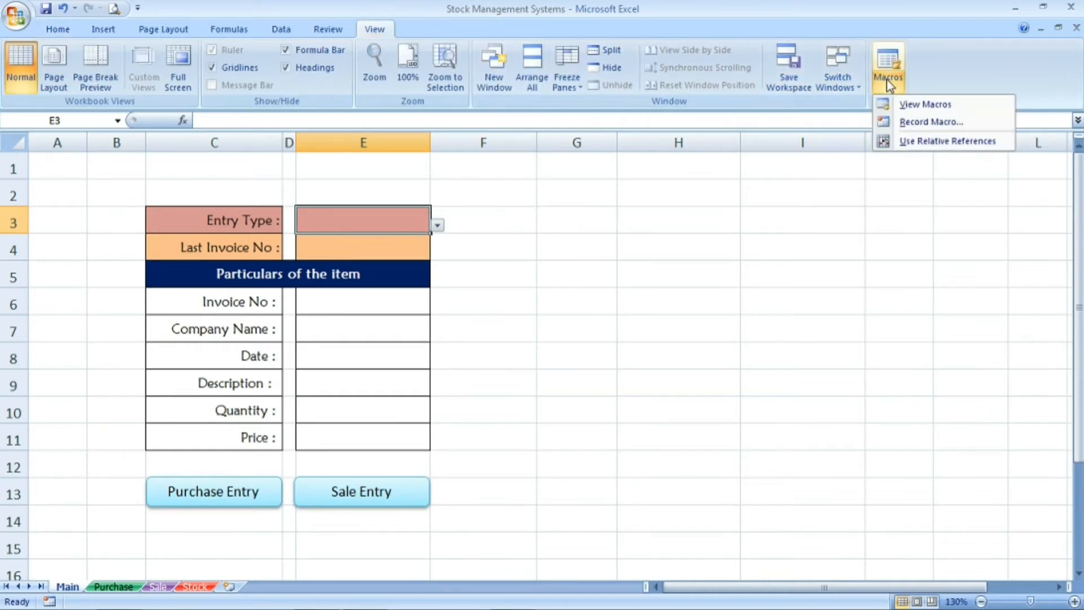
{"action": "left_click", "coordinate": [918, 106]}
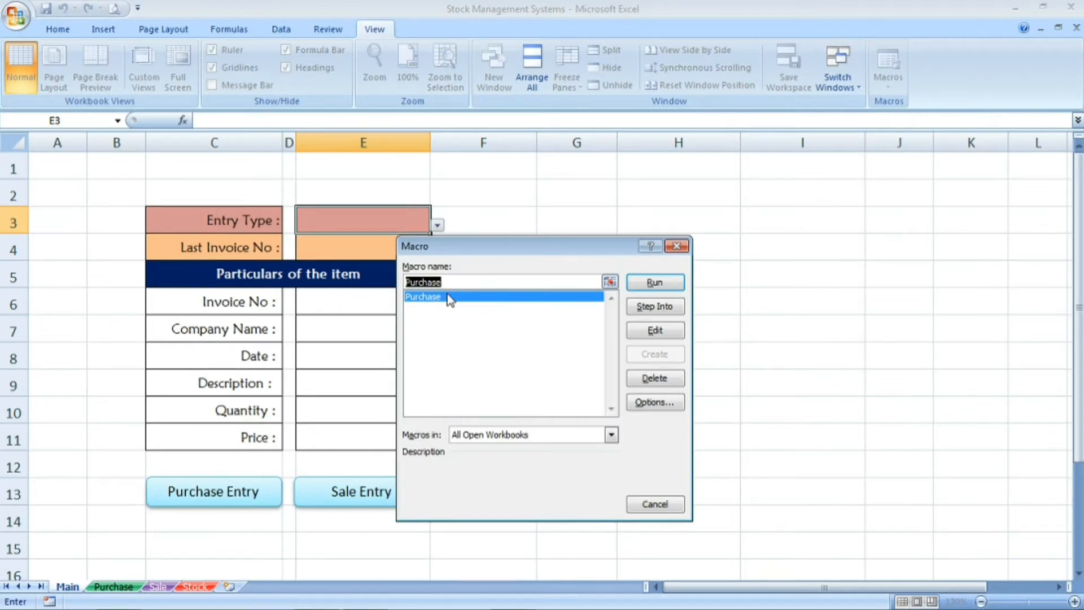
{"action": "left_click", "coordinate": [675, 247]}
Assign the Purchase macro to the Purchase Entry shape on the Main sheet and deselect the shape.
{"action": "left_click", "coordinate": [377, 306]}
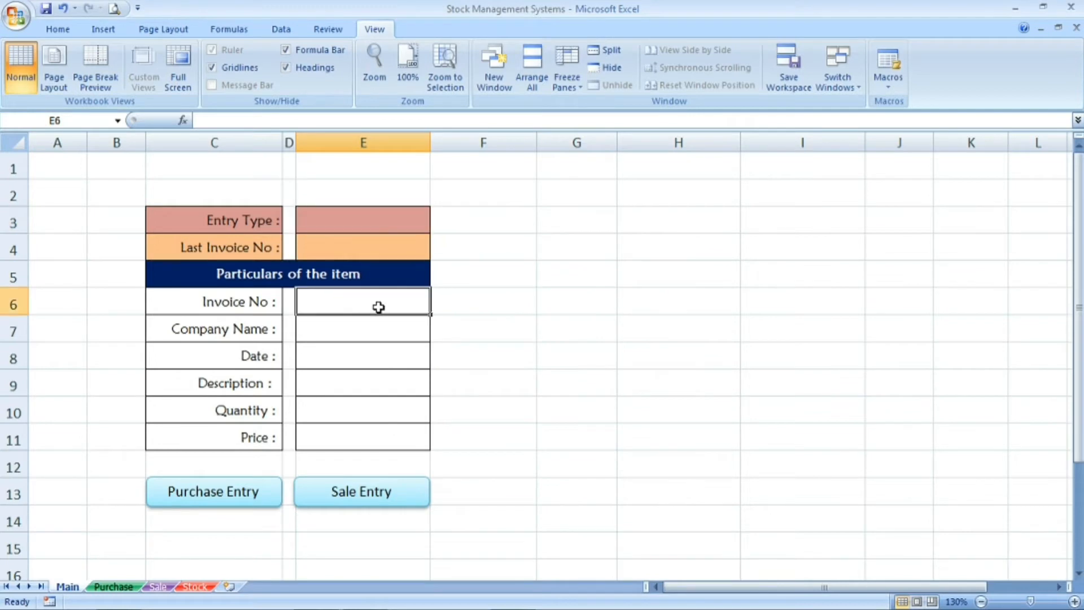
{"action": "right_click", "coordinate": [213, 493]}
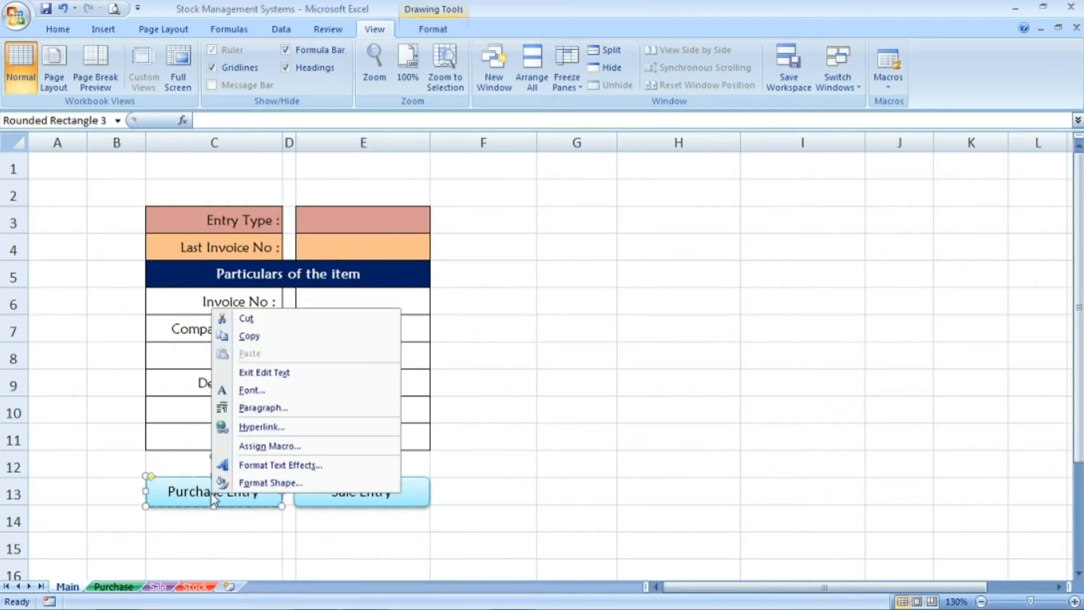
{"action": "left_click", "coordinate": [261, 447]}
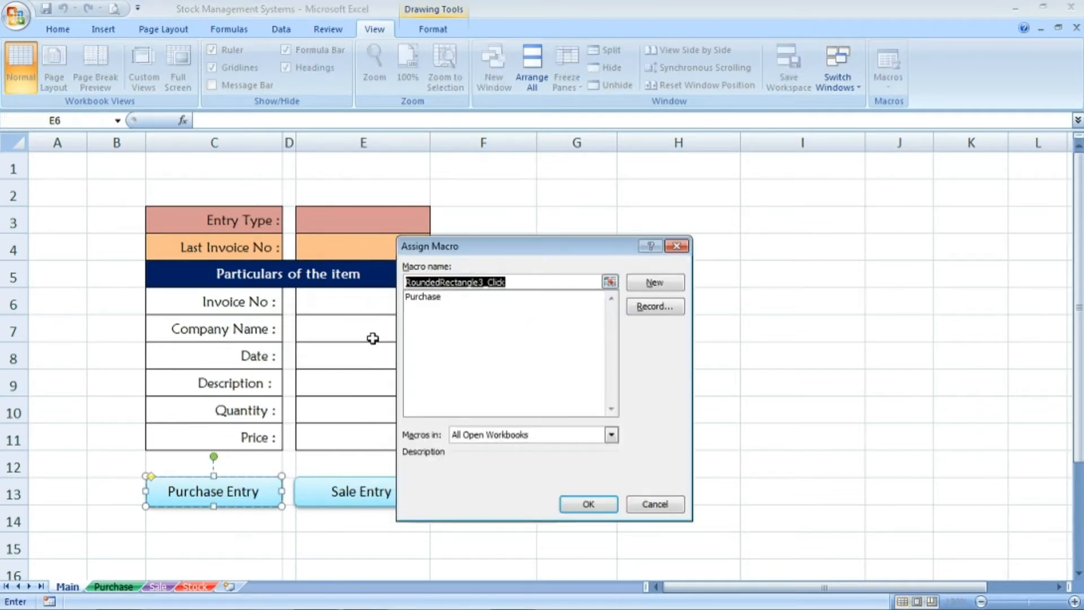
{"action": "left_click", "coordinate": [440, 299]}
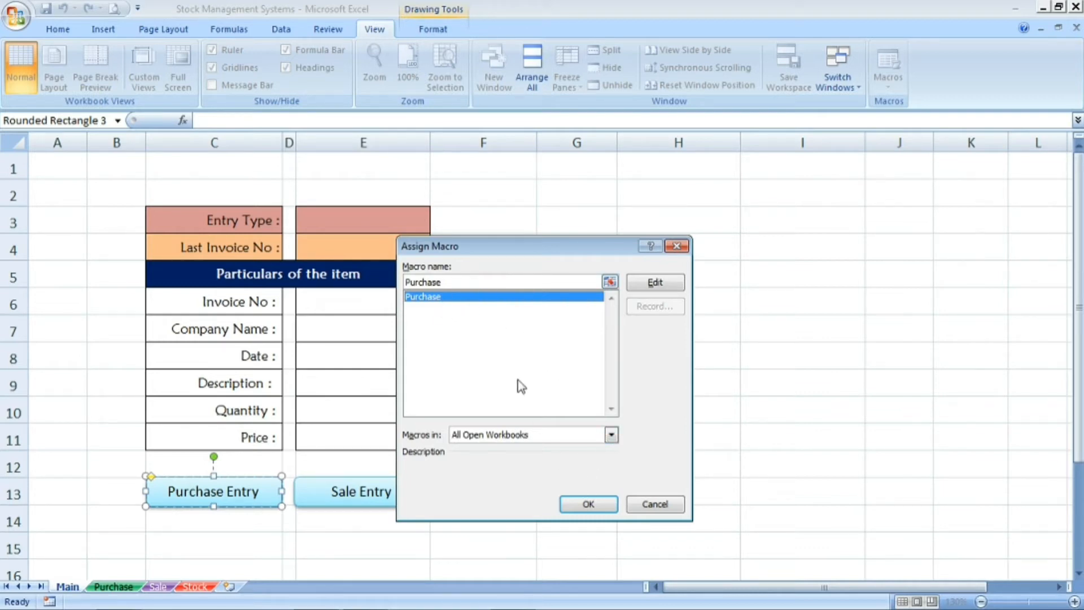
{"action": "left_click", "coordinate": [588, 506]}
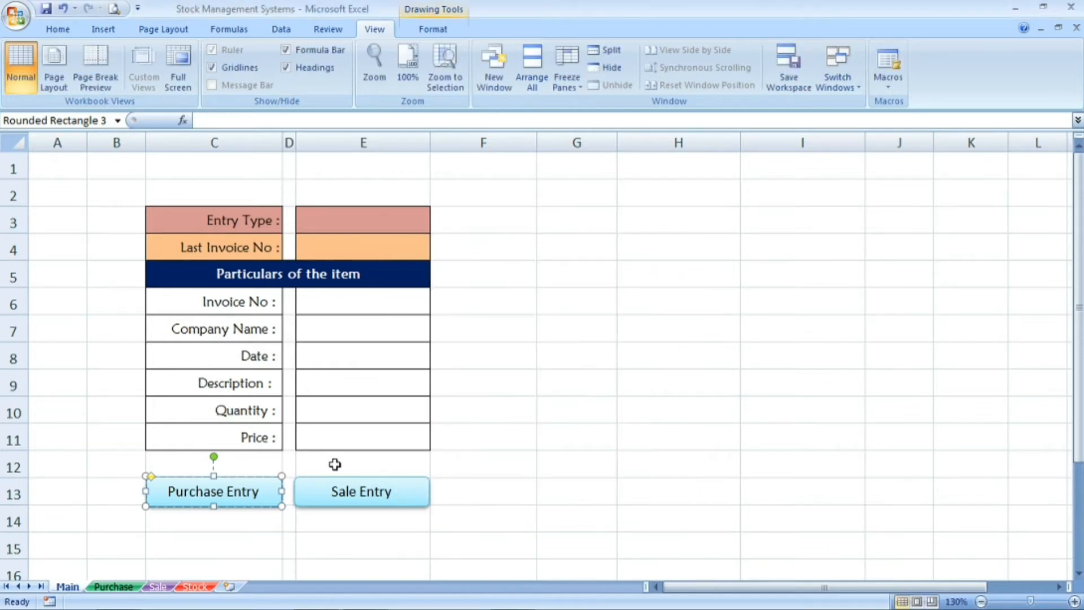
{"action": "left_click", "coordinate": [440, 442]}
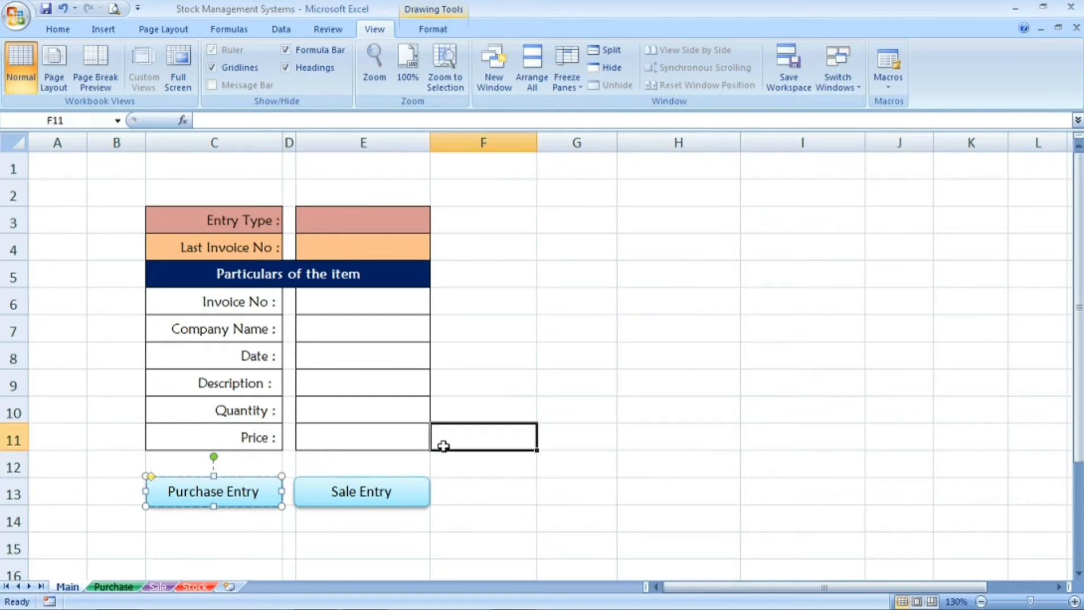
{"action": "left_click", "coordinate": [490, 388]}
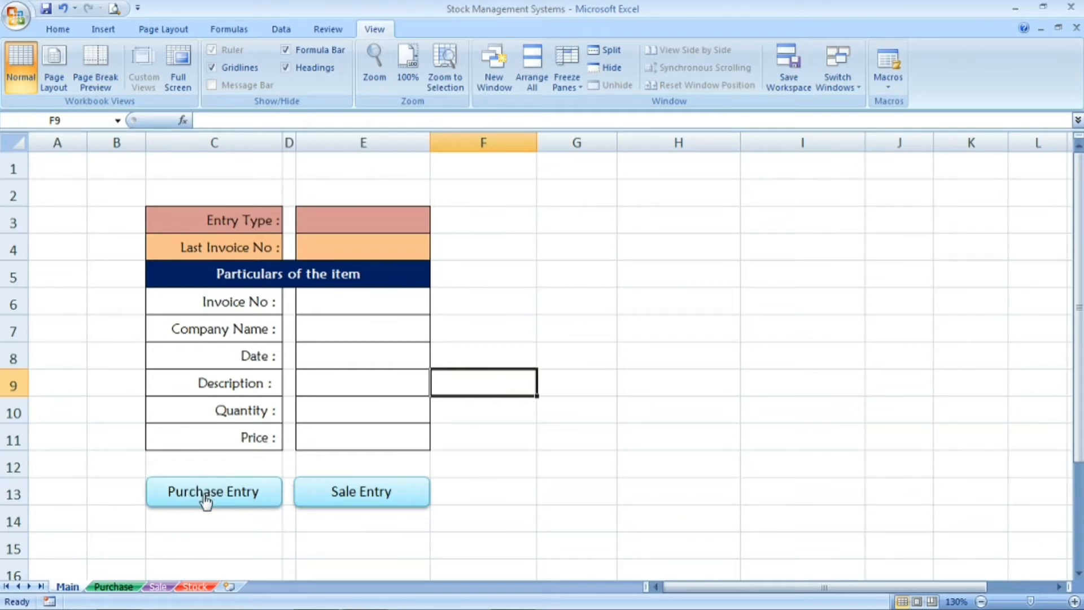
Fill in the entry form with invoice number 2, company name "Def Ltd" and date 12-05-2021.
{"action": "left_click", "coordinate": [381, 308]}
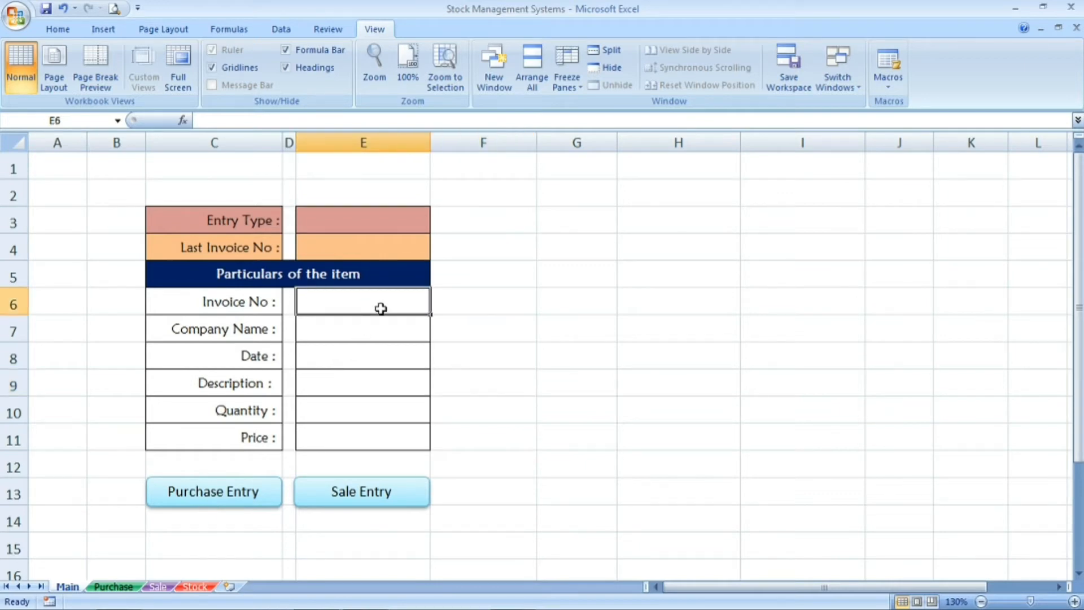
{"action": "type", "text": "2"}
{"action": "key", "text": "Return"}
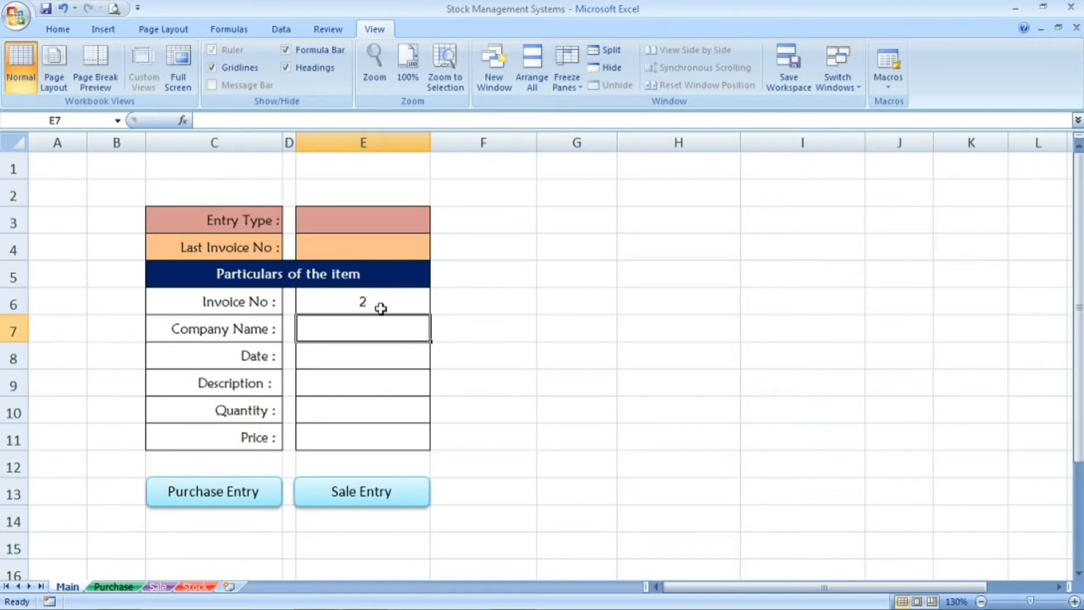
{"action": "type", "text": "Def"}
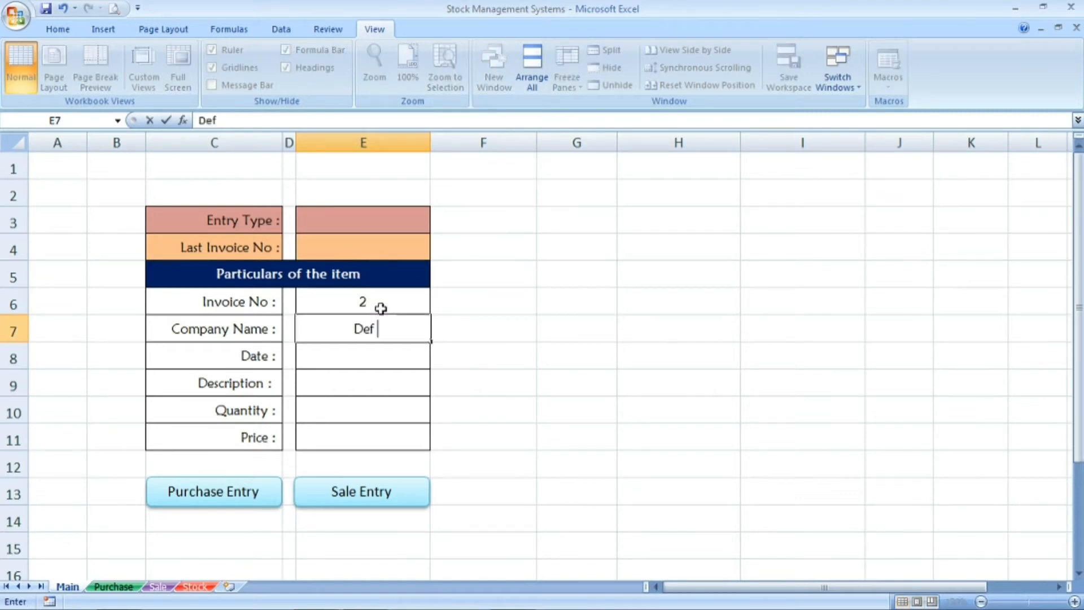
{"action": "type", "text": " Ltd"}
{"action": "key", "text": "Return"}
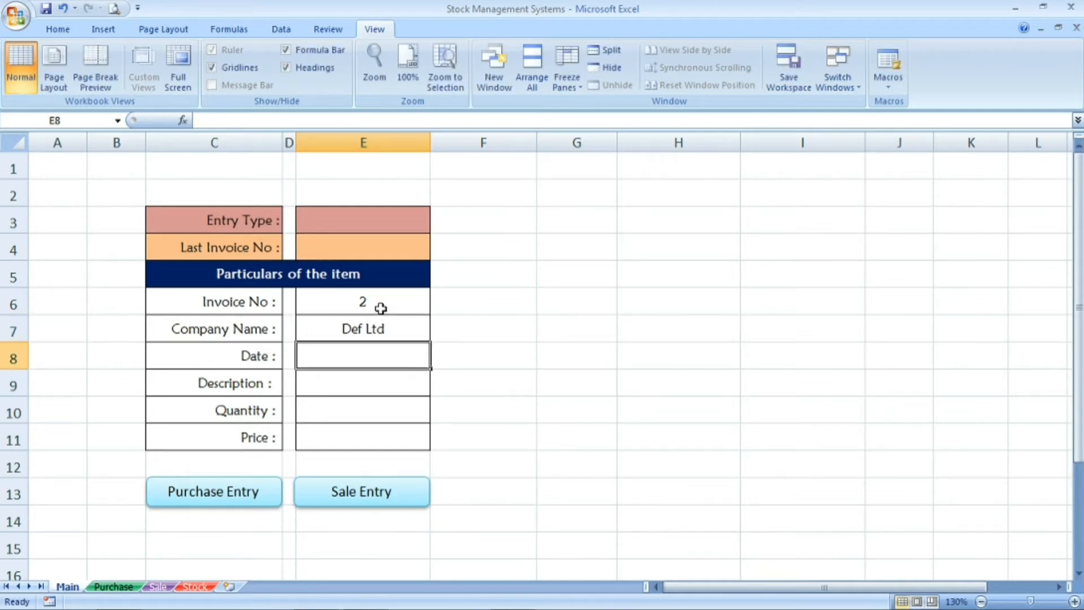
{"action": "type", "text": "12-"}
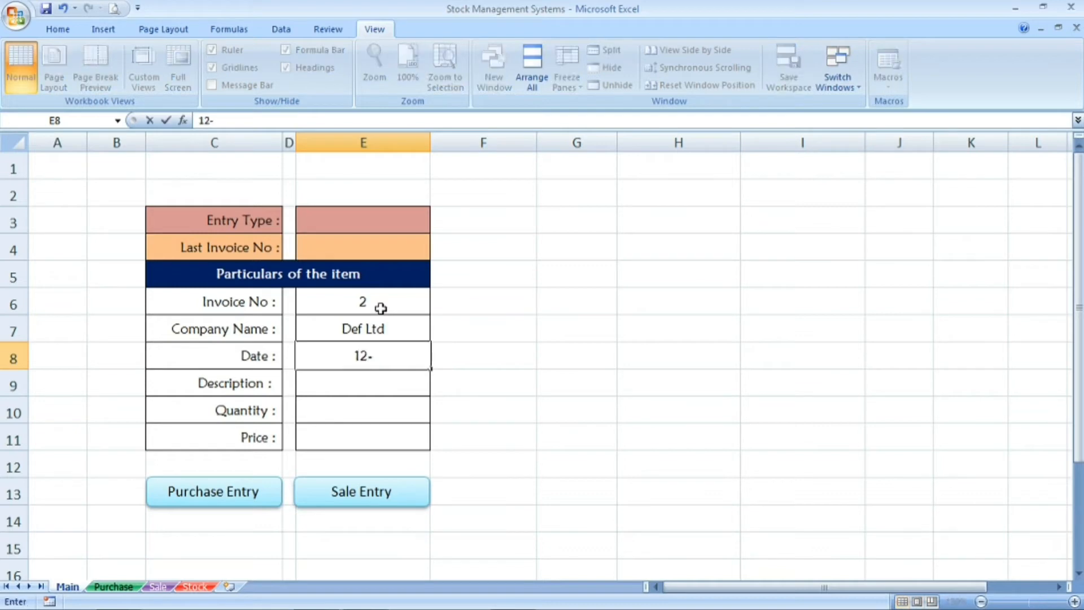
{"action": "type", "text": "05-2021"}
{"action": "key", "text": "Return"}
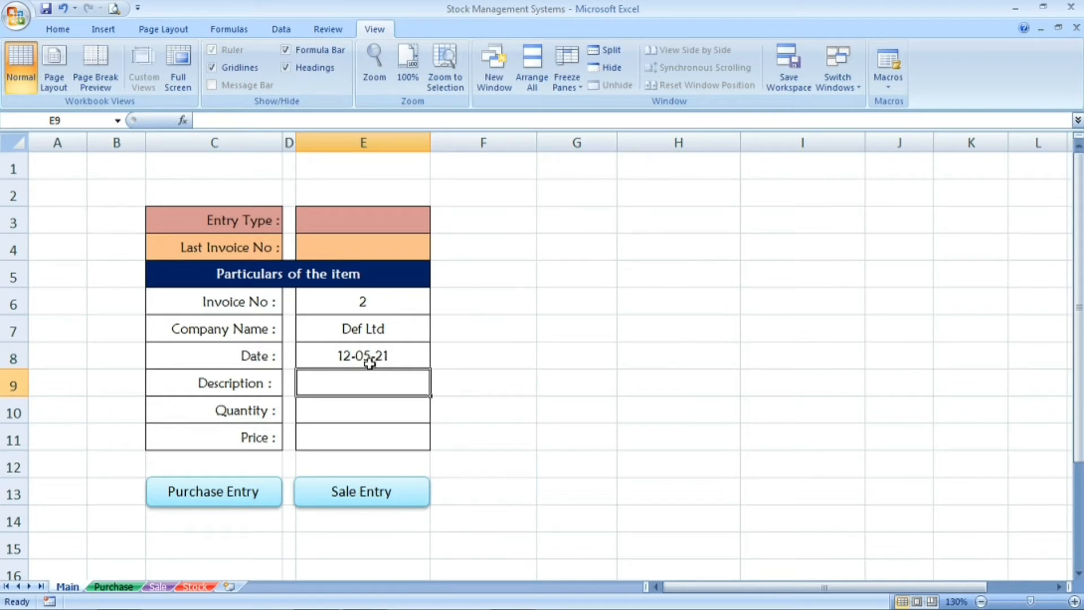
Enter the item description "Scissor" and quantity 20 in the entry form.
{"action": "type", "text": "Scissor"}
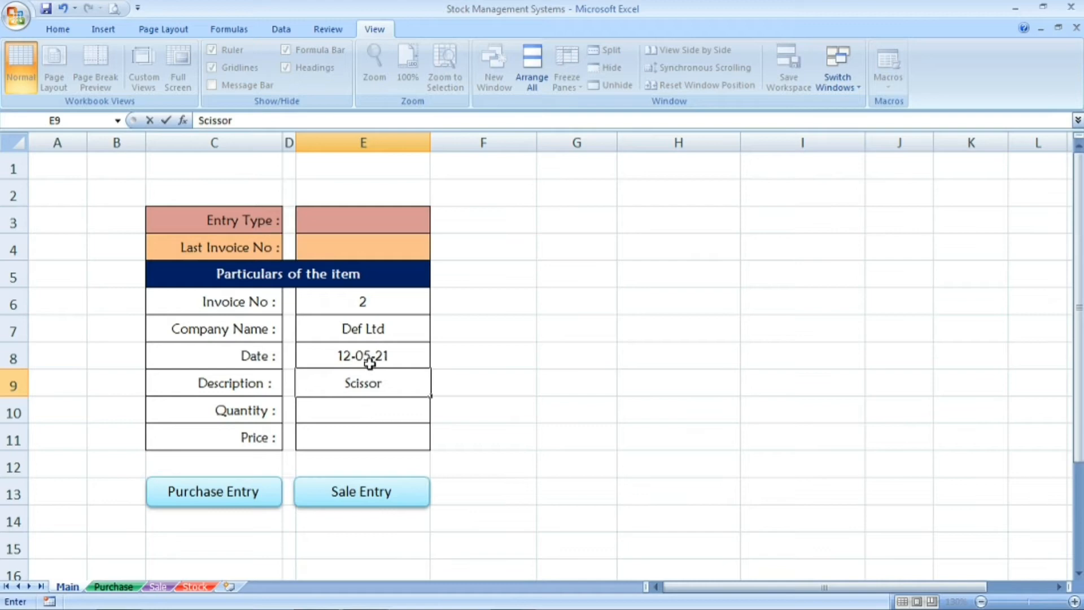
{"action": "key", "text": "Return"}
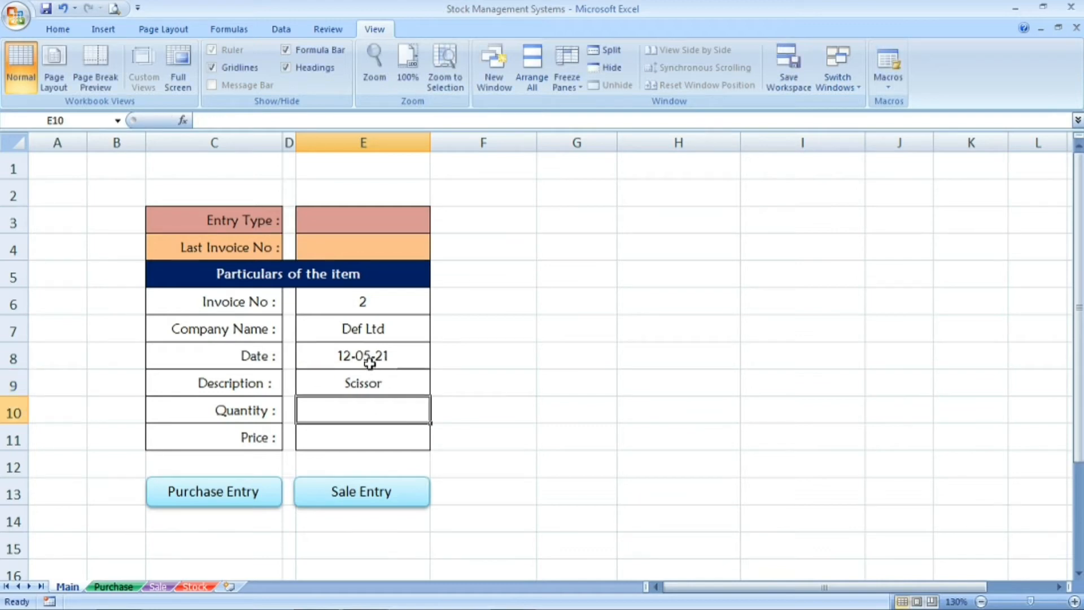
{"action": "type", "text": "20"}
{"action": "key", "text": "Return"}
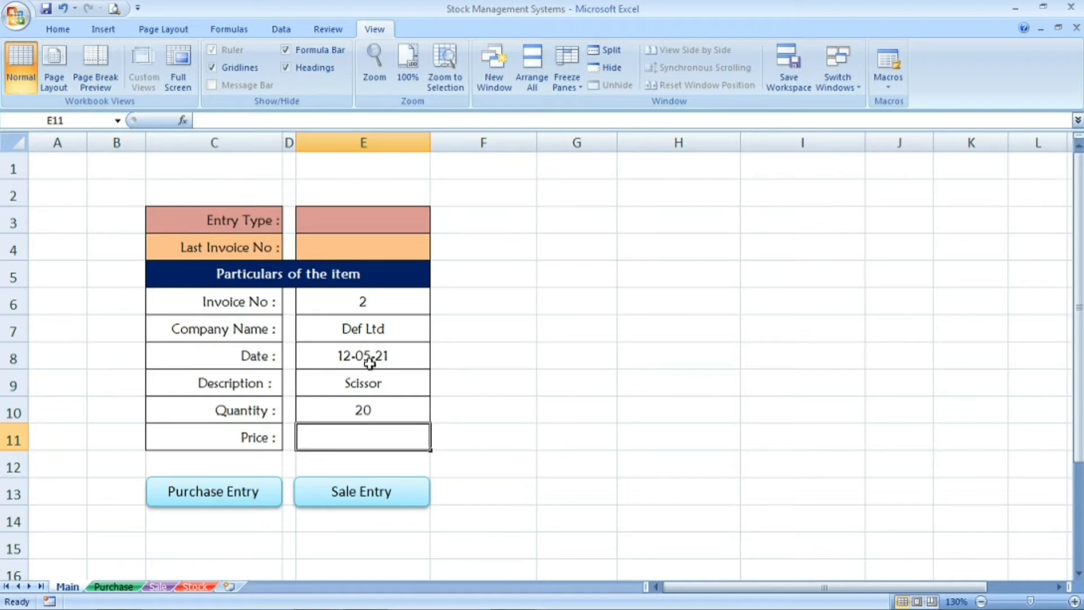
Enter the price 100 in the entry form and submit the record with Purchase Entry.
{"action": "type", "text": "100"}
{"action": "key", "text": "Return"}
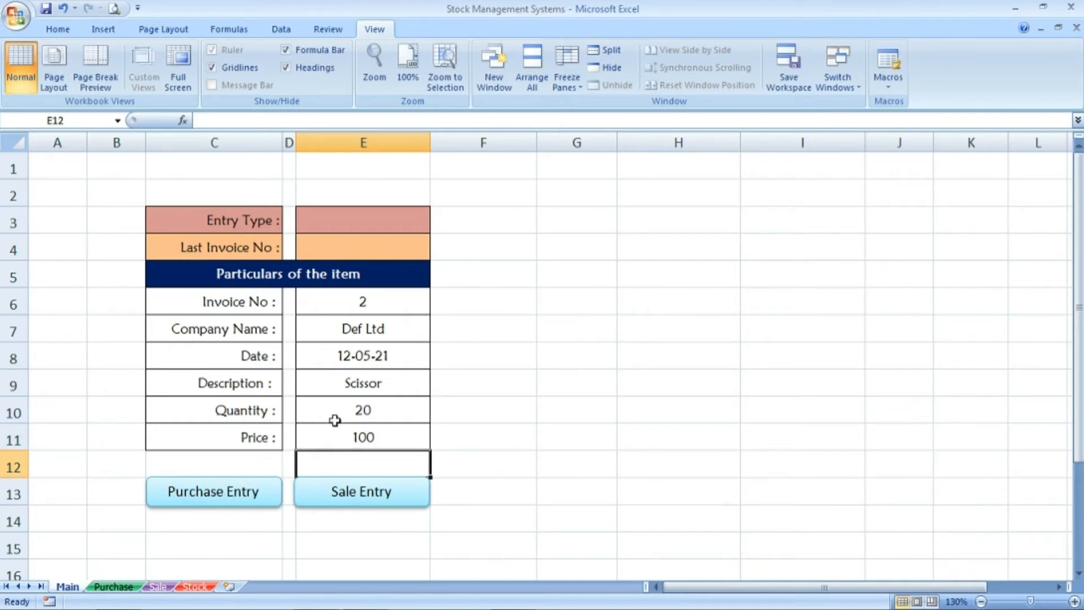
{"action": "left_click", "coordinate": [213, 493]}
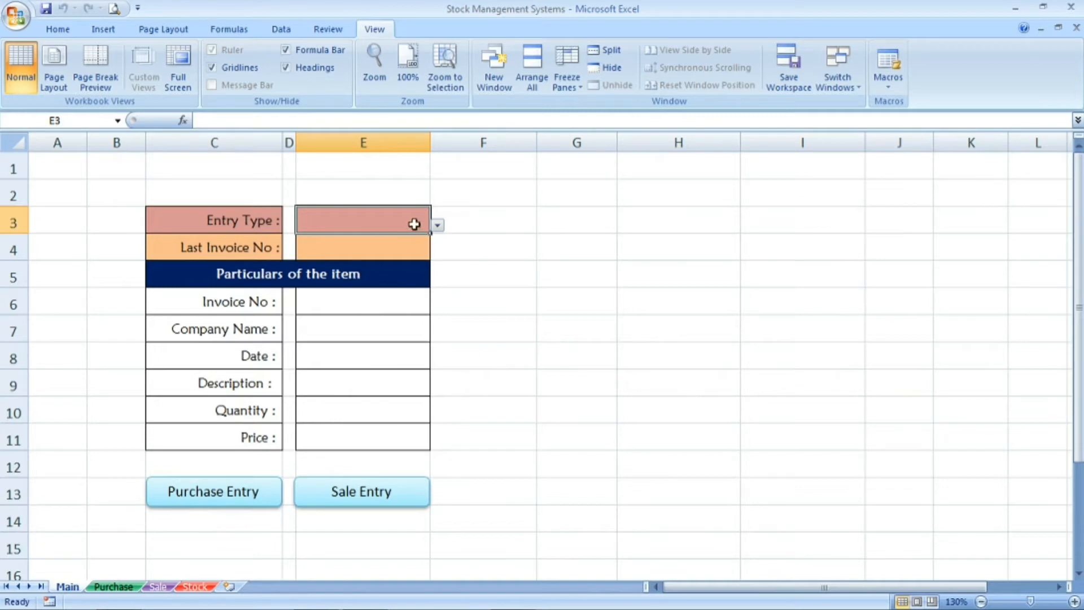
Check the transferred Def Ltd record field by field against the earlier one on the Purchase sheet.
{"action": "left_click", "coordinate": [115, 587]}
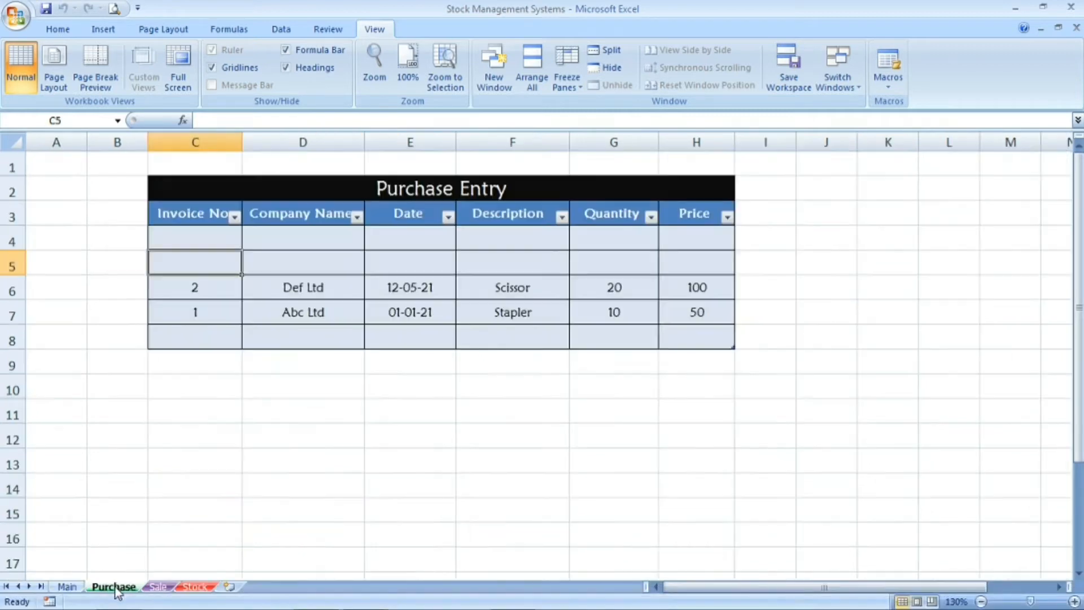
{"action": "left_click", "coordinate": [225, 291]}
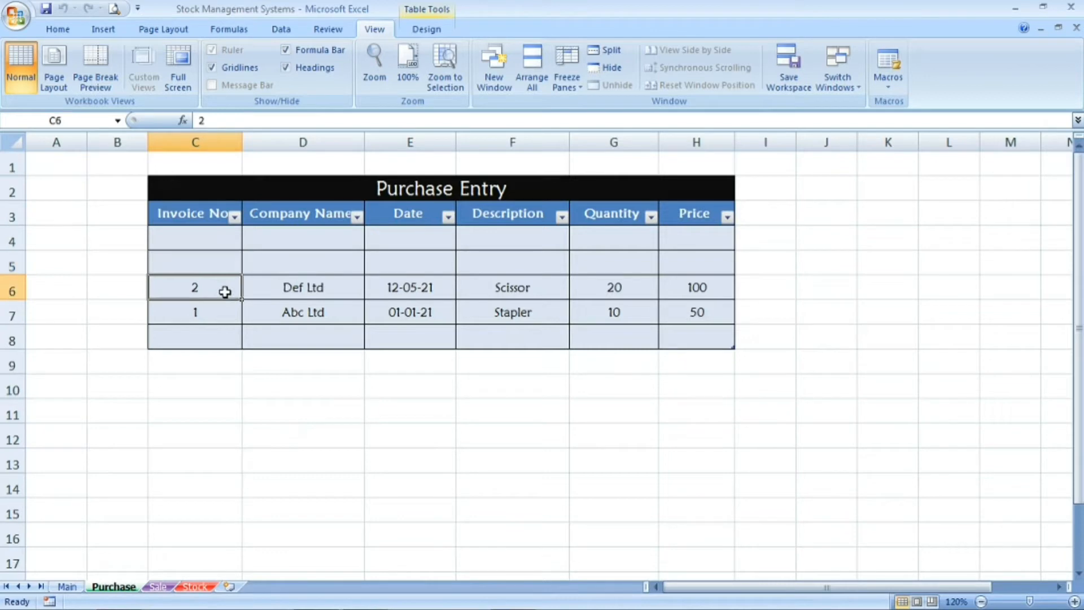
{"action": "left_click", "coordinate": [281, 282]}
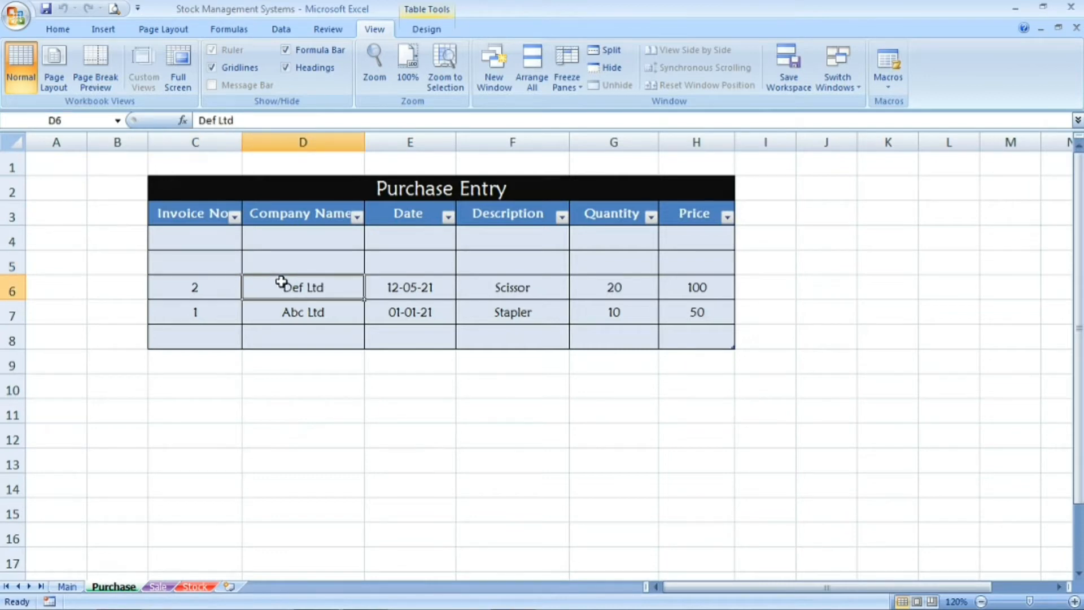
{"action": "left_click", "coordinate": [514, 287]}
{"action": "left_click", "coordinate": [620, 289]}
{"action": "left_click", "coordinate": [697, 291]}
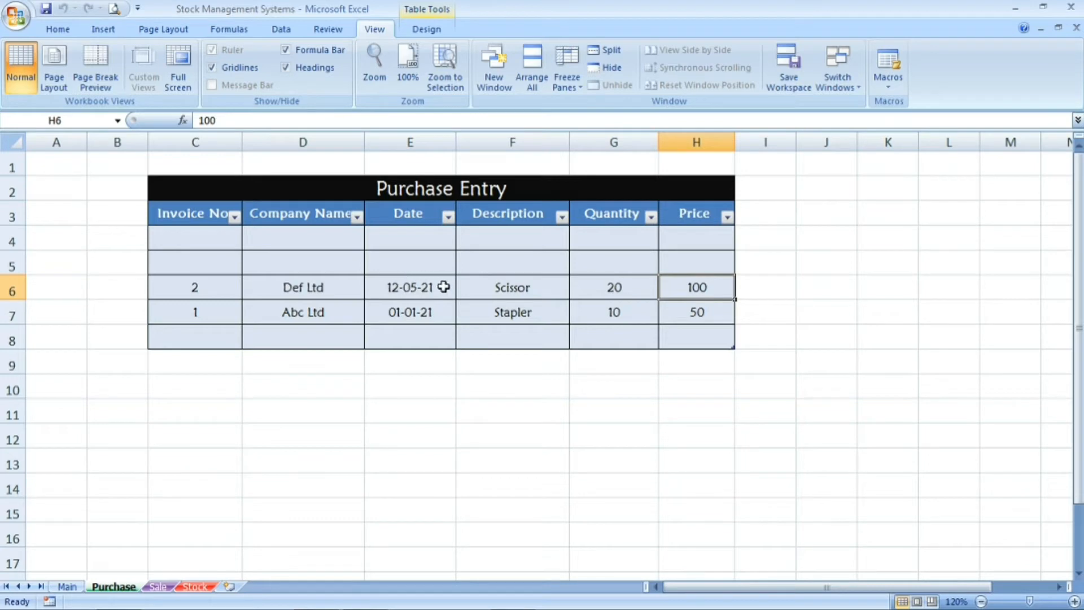
{"action": "left_click", "coordinate": [225, 318]}
{"action": "left_click", "coordinate": [220, 294]}
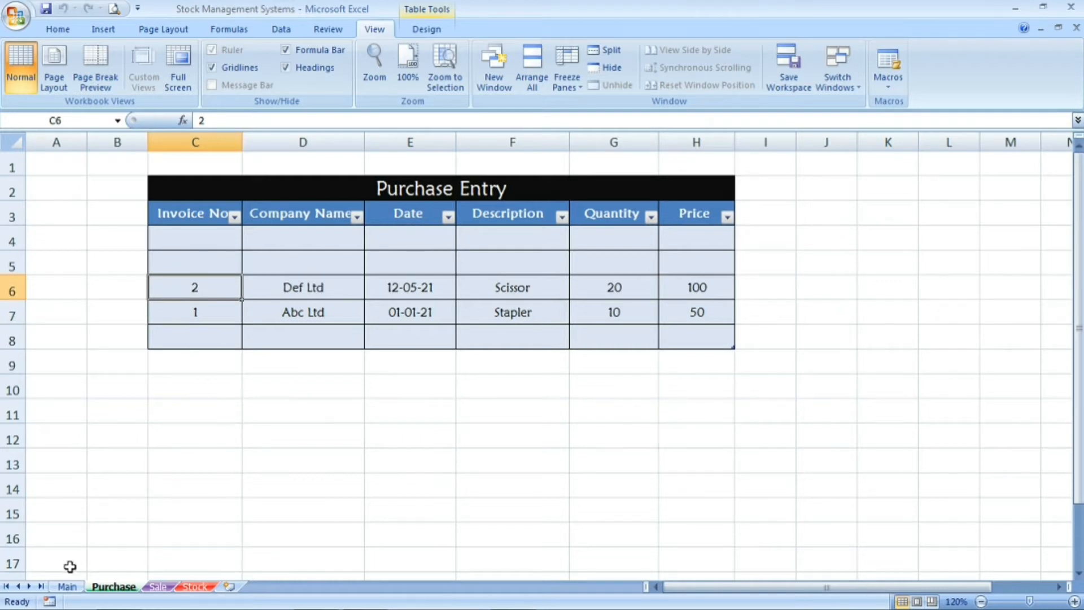
Fill in the Main sheet's entry form with invoice number 3, company name "Xyz Ltd" and date 20-08-2021.
{"action": "left_click", "coordinate": [67, 587]}
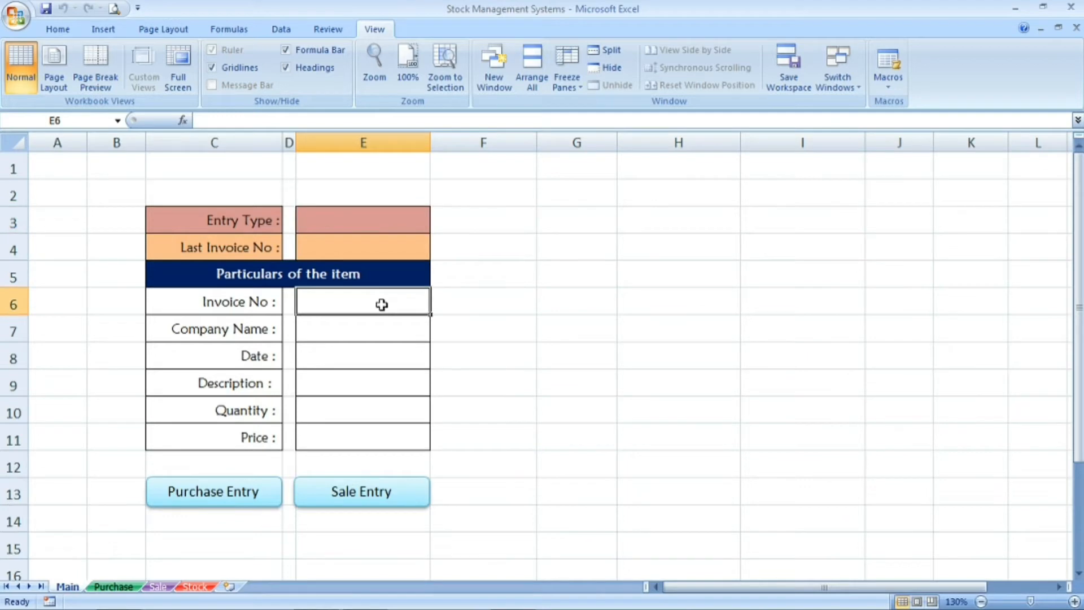
{"action": "type", "text": "3"}
{"action": "key", "text": "Return"}
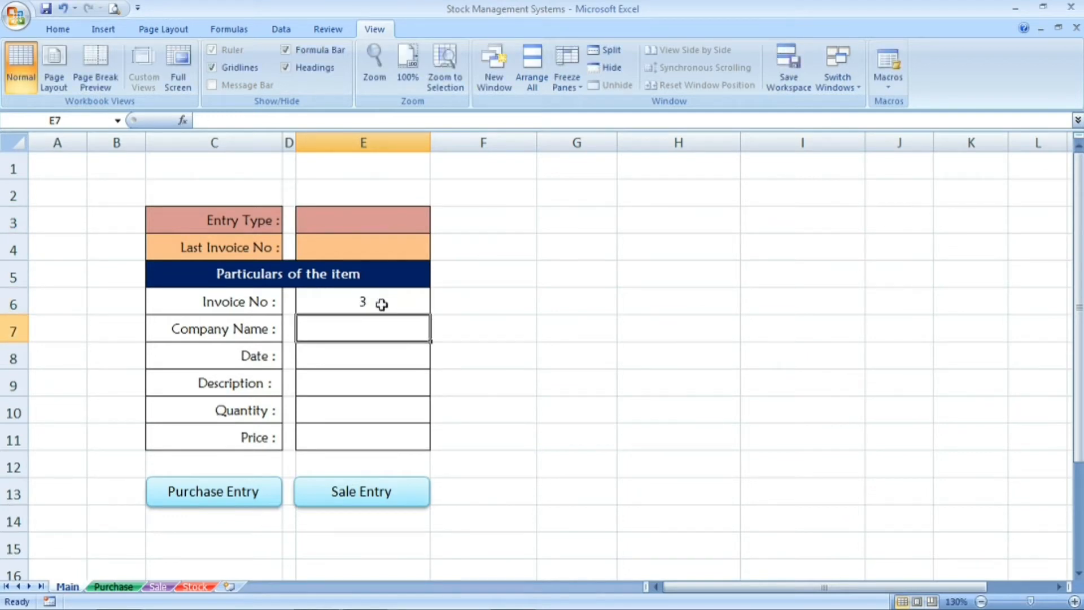
{"action": "type", "text": "Xy"}
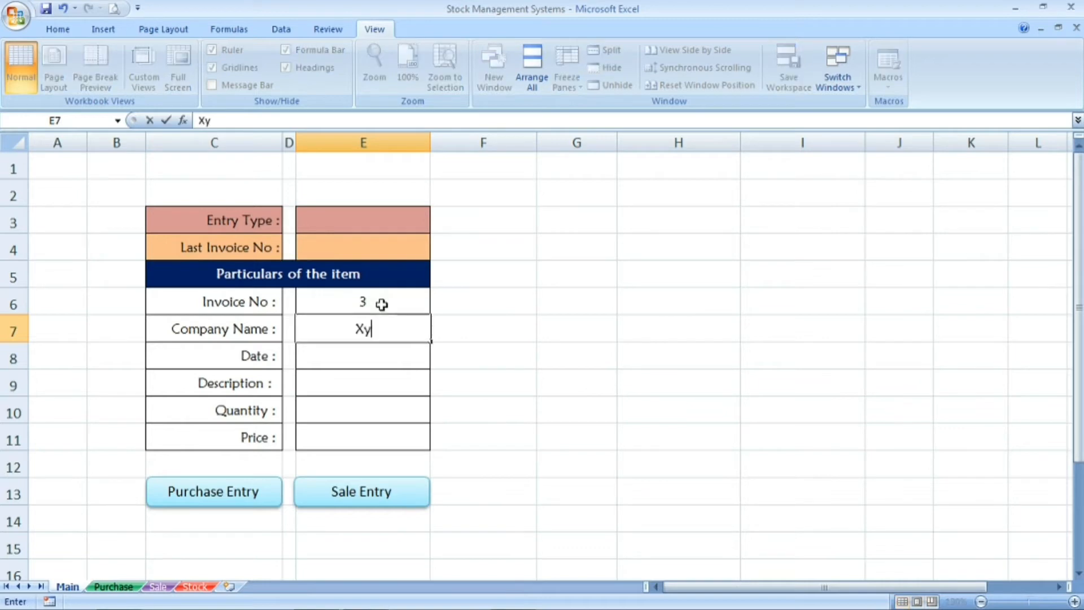
{"action": "type", "text": "z Ltd"}
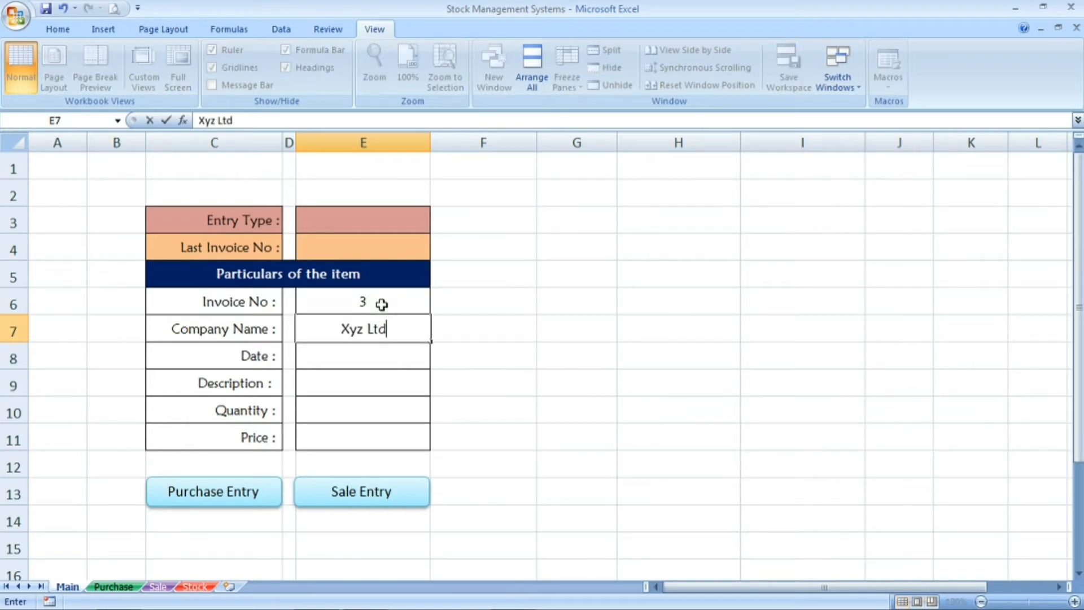
{"action": "key", "text": "Return"}
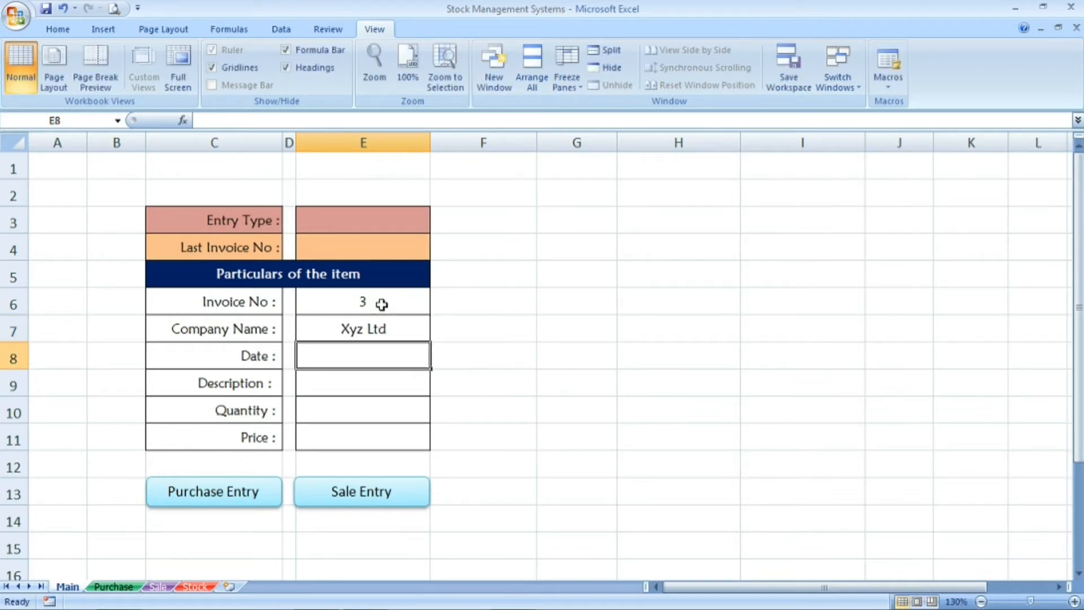
{"action": "type", "text": "20-0"}
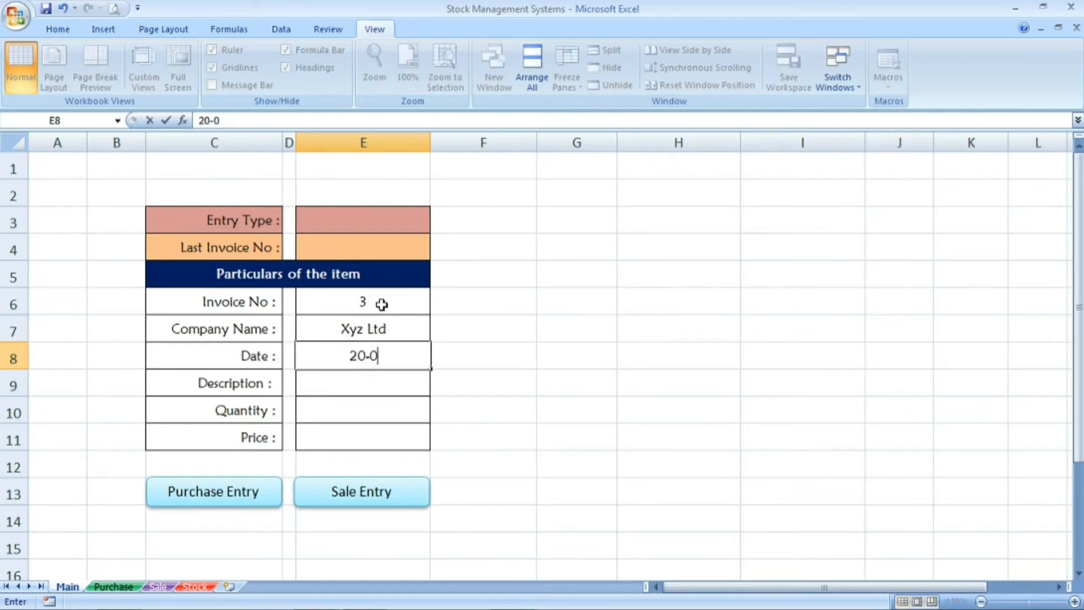
{"action": "type", "text": "8-2021"}
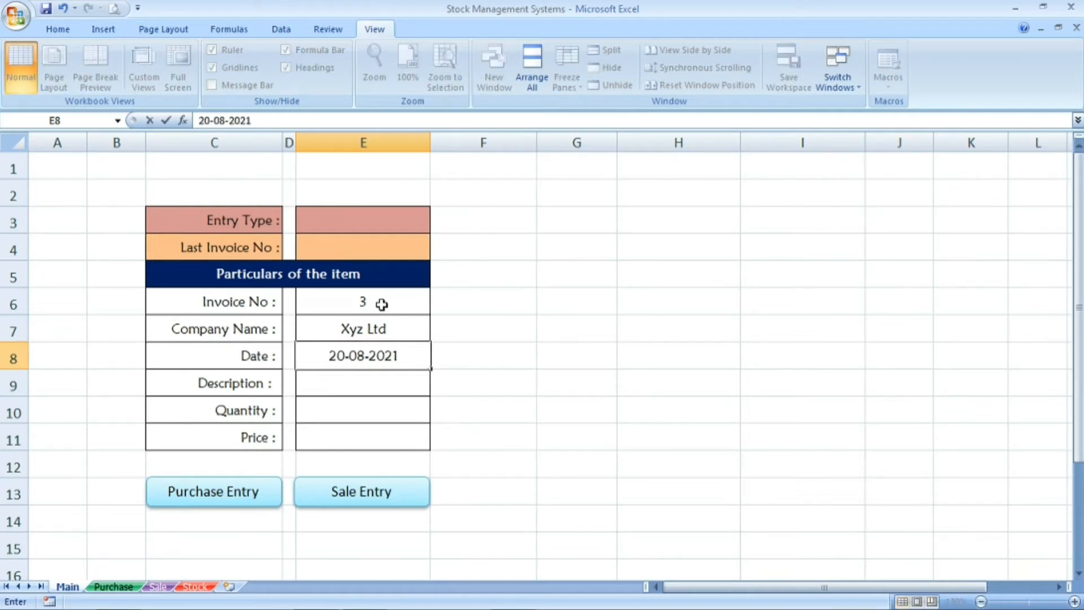
{"action": "key", "text": "Return"}
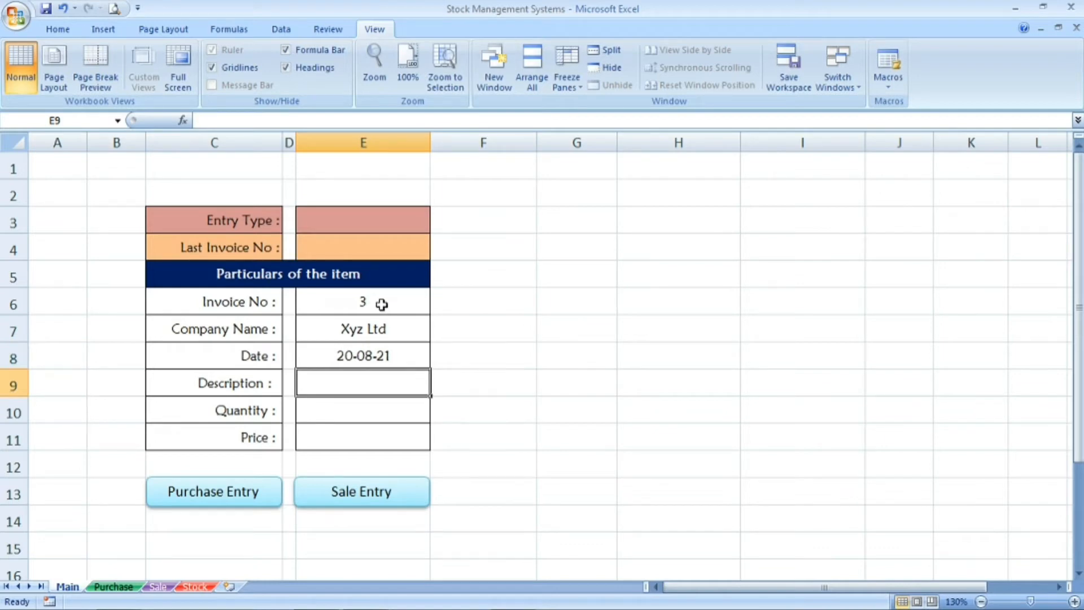
Complete the form with description "Envelope", quantity 15 and price 80, and submit it with Purchase Entry.
{"action": "type", "text": "Envelope"}
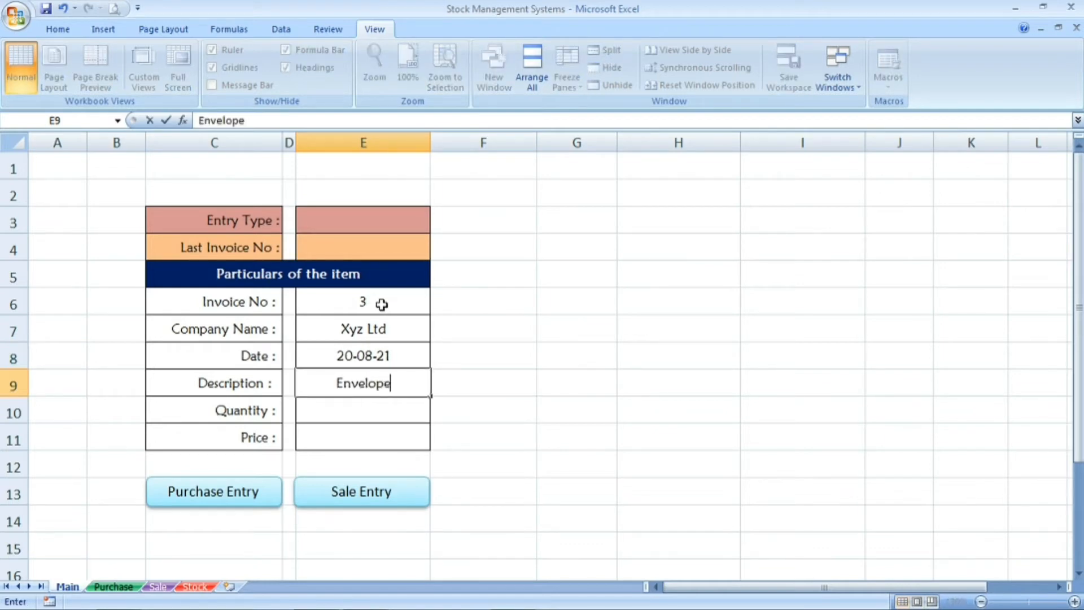
{"action": "key", "text": "Return"}
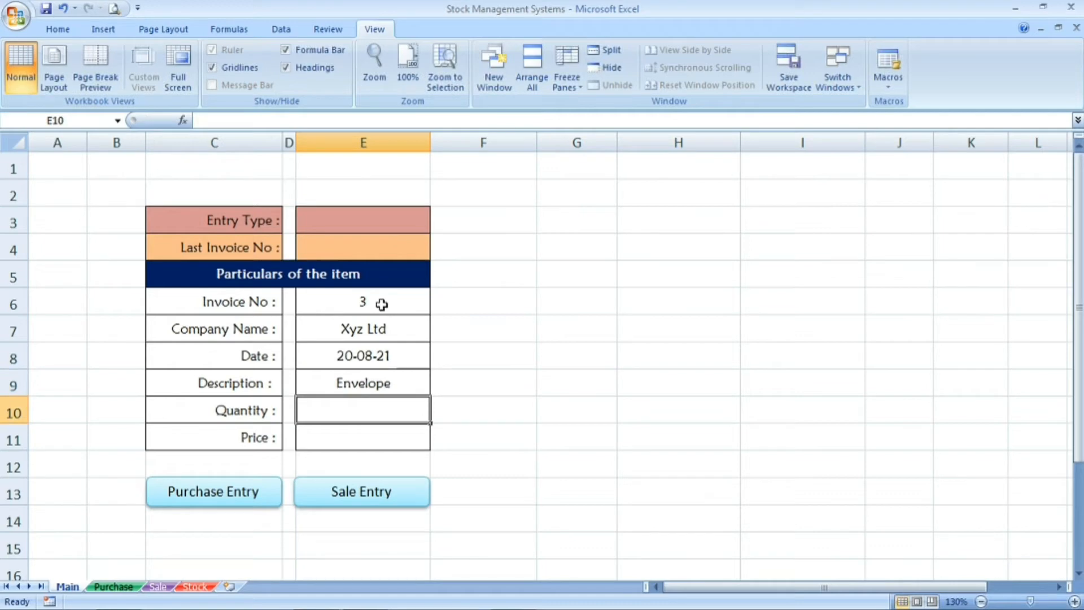
{"action": "type", "text": "15"}
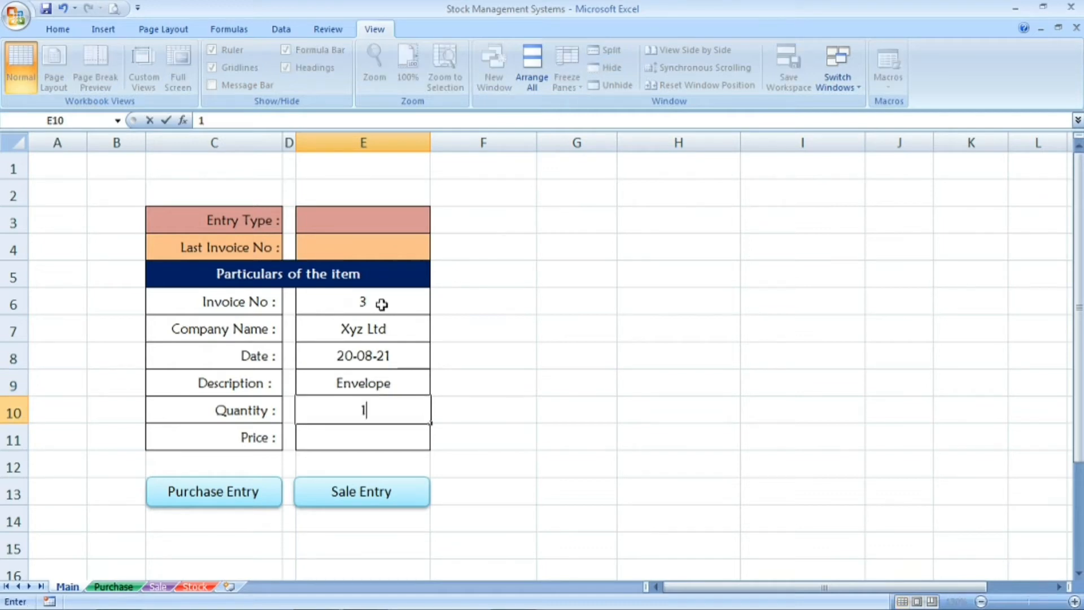
{"action": "key", "text": "Return"}
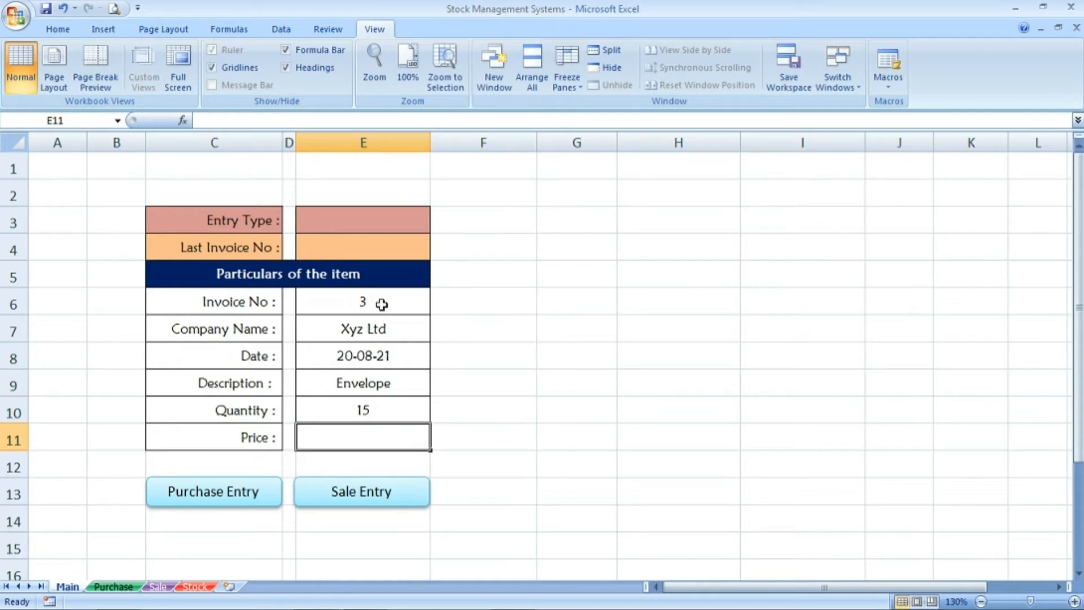
{"action": "type", "text": "80"}
{"action": "key", "text": "Return"}
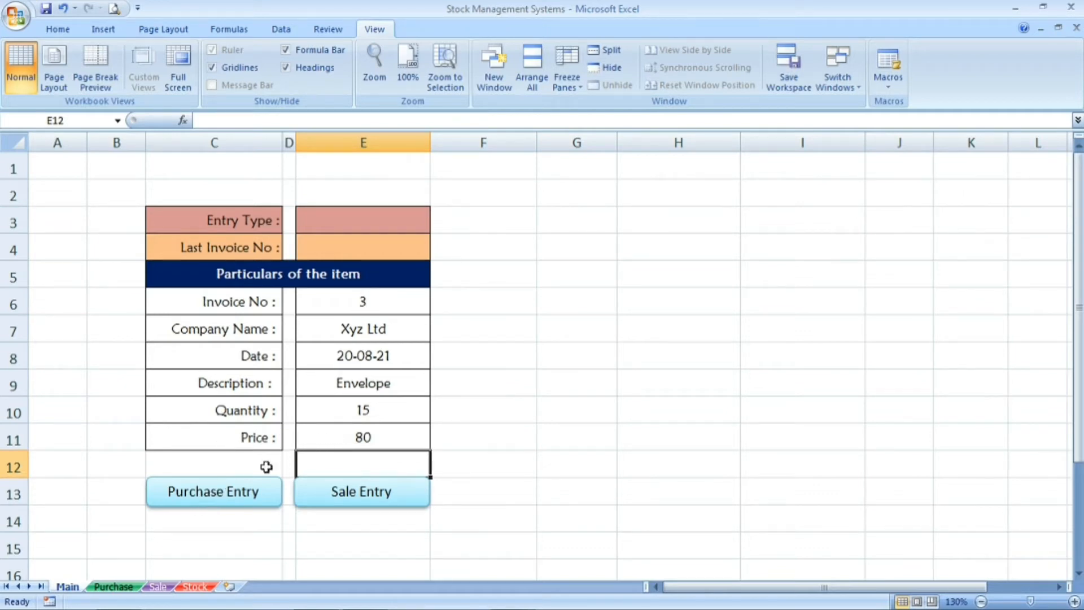
{"action": "left_click", "coordinate": [225, 491]}
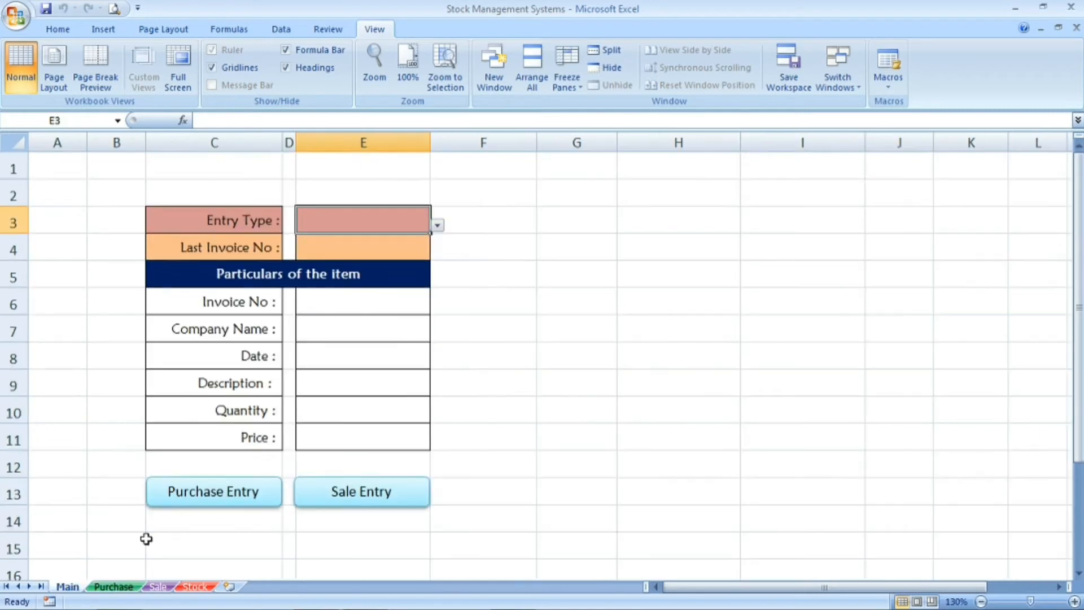
Check the invoice number, company name, date and description of the Xyz Ltd record in the Purchase table.
{"action": "left_click", "coordinate": [113, 586]}
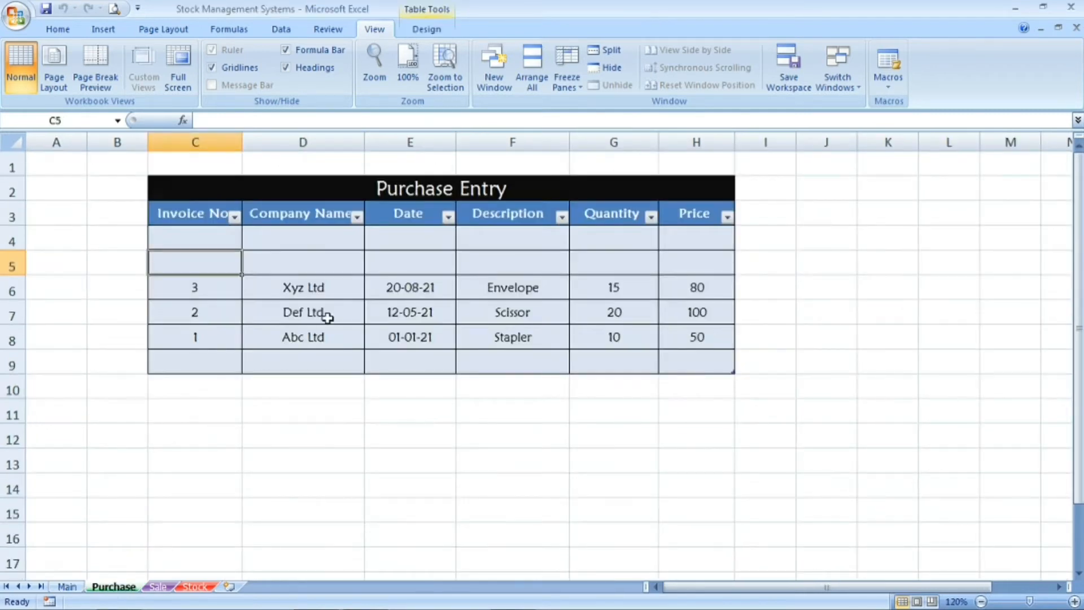
{"action": "left_click", "coordinate": [192, 290]}
{"action": "left_click", "coordinate": [284, 282]}
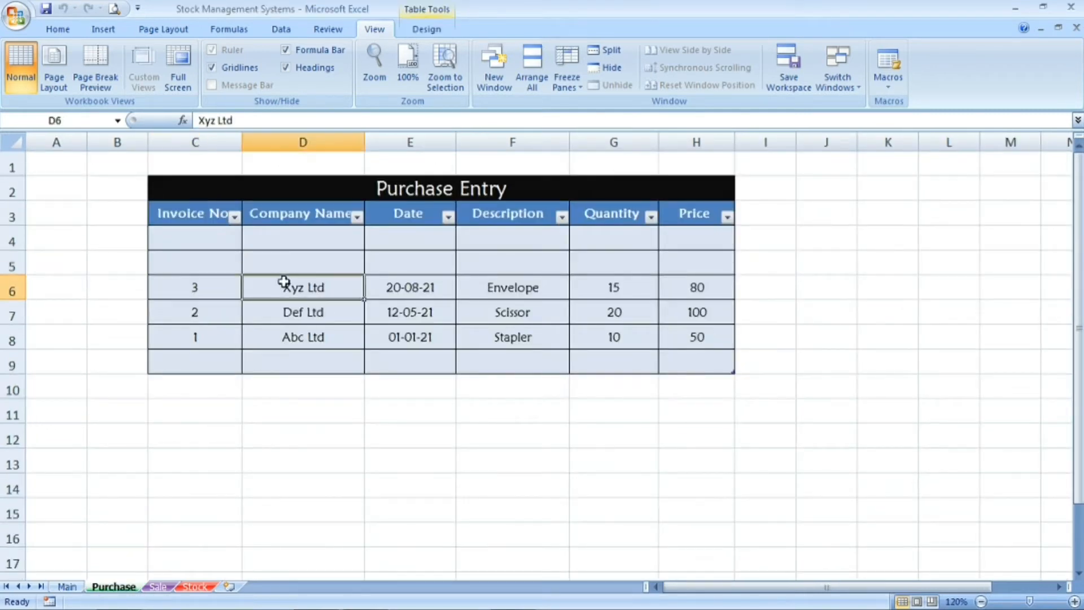
{"action": "left_click", "coordinate": [430, 286]}
{"action": "left_click", "coordinate": [510, 287]}
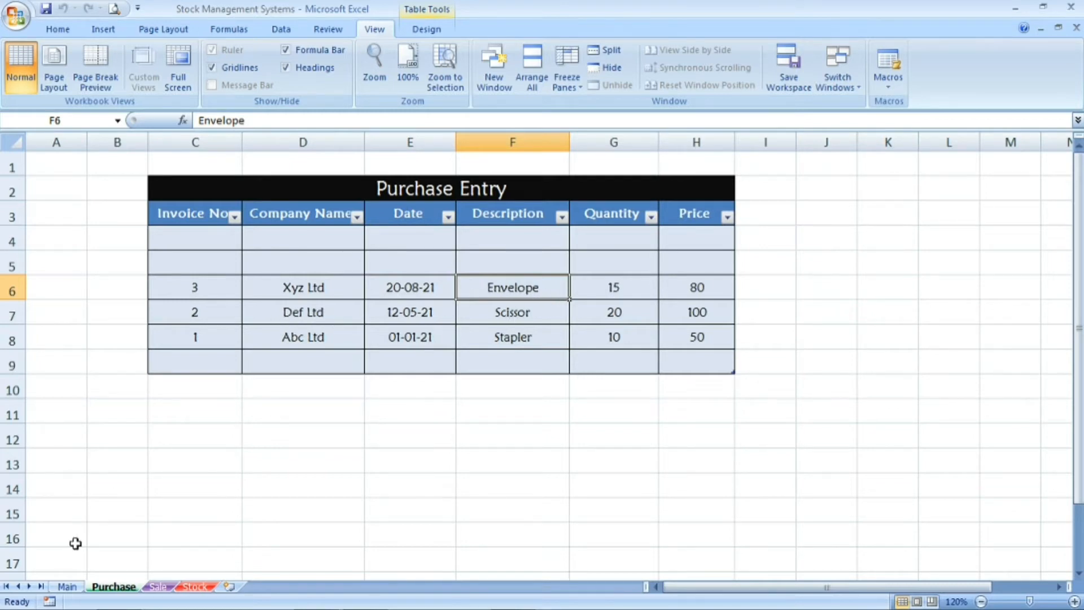
Review the invoice and company fields of the Main entry form and the table on the Sale sheet.
{"action": "left_click", "coordinate": [68, 587]}
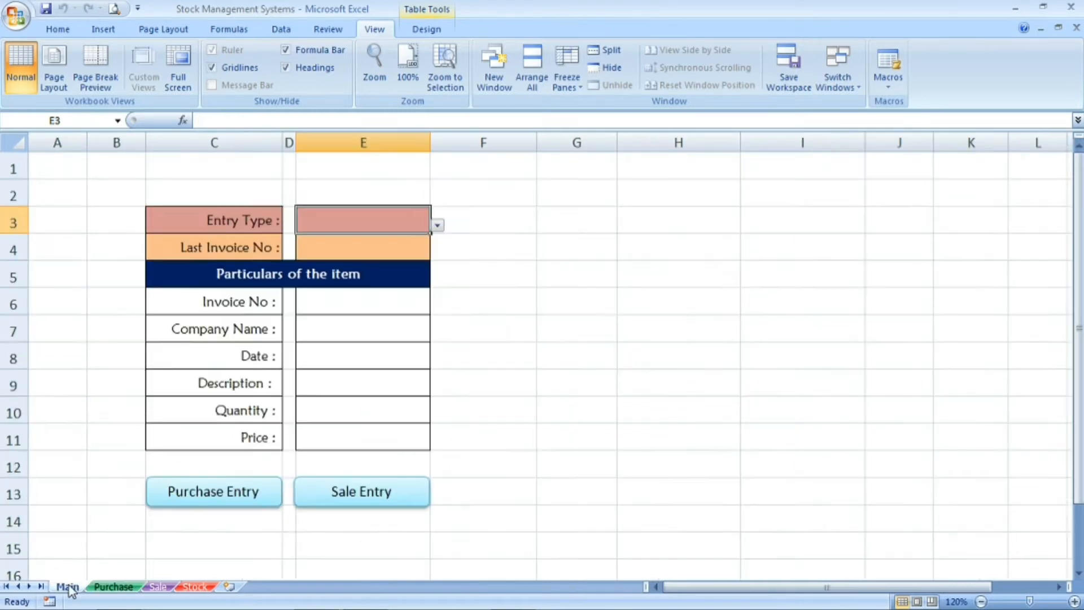
{"action": "left_click", "coordinate": [364, 306]}
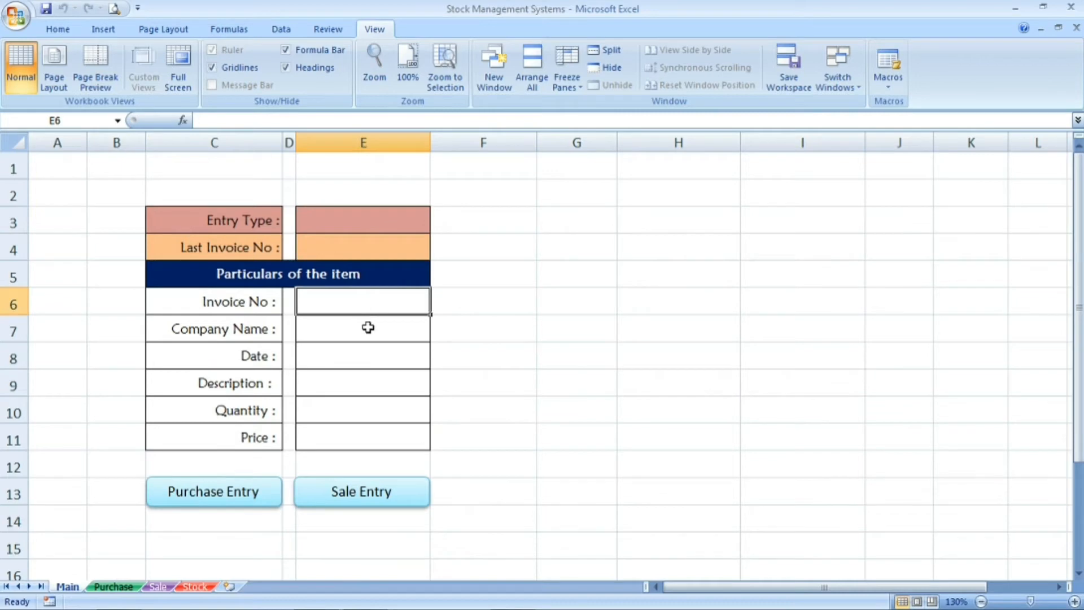
{"action": "left_click", "coordinate": [368, 328]}
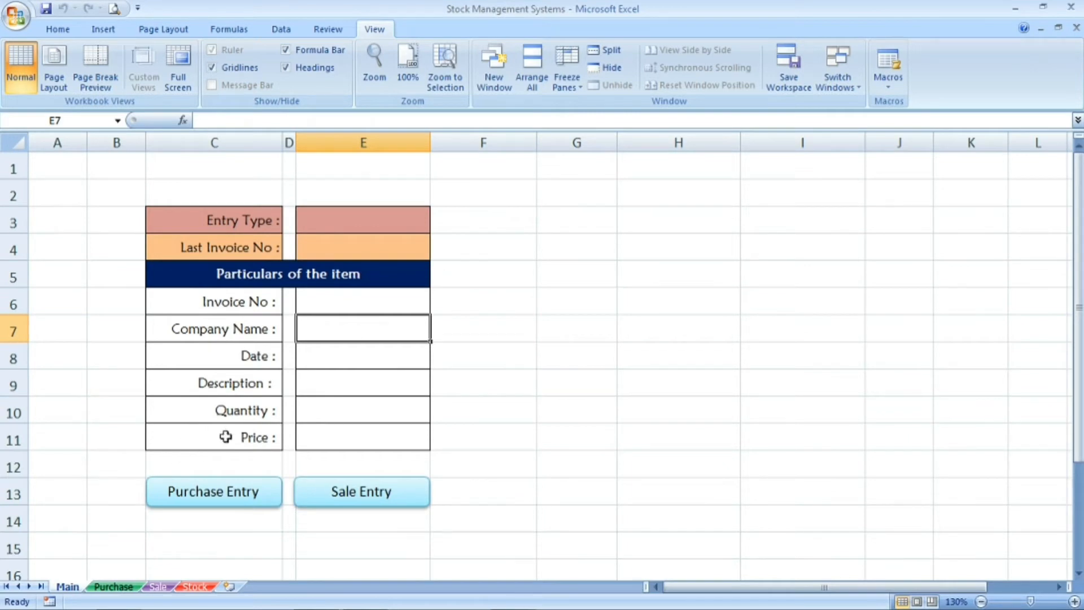
{"action": "left_click", "coordinate": [158, 587]}
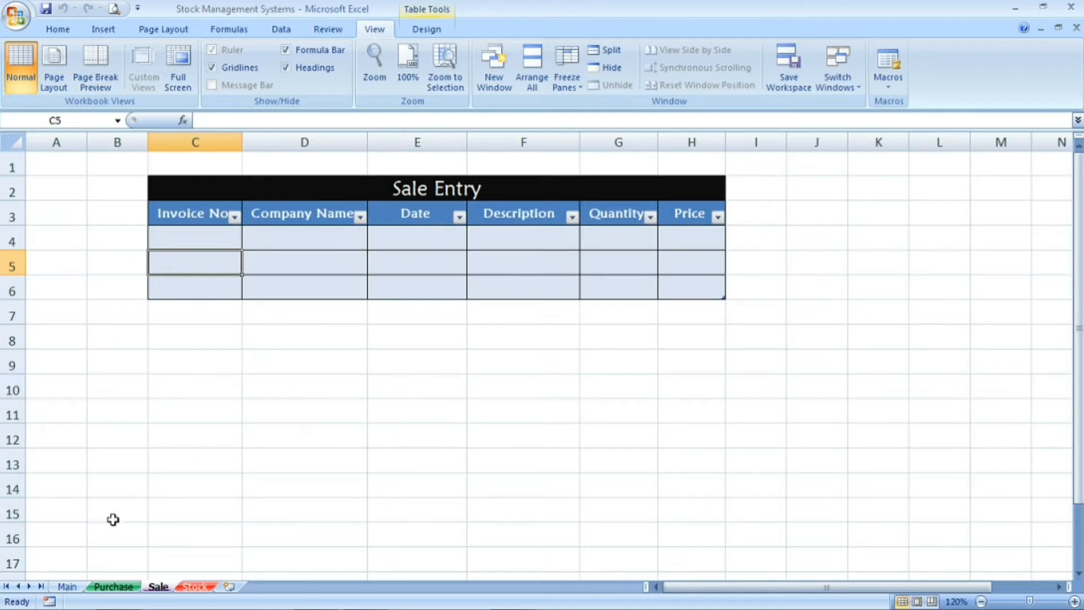
Fill in the Main sheet's entry form with invoice number 1, company name "Abc Ltd" and date 05-05-2021.
{"action": "left_click", "coordinate": [67, 588]}
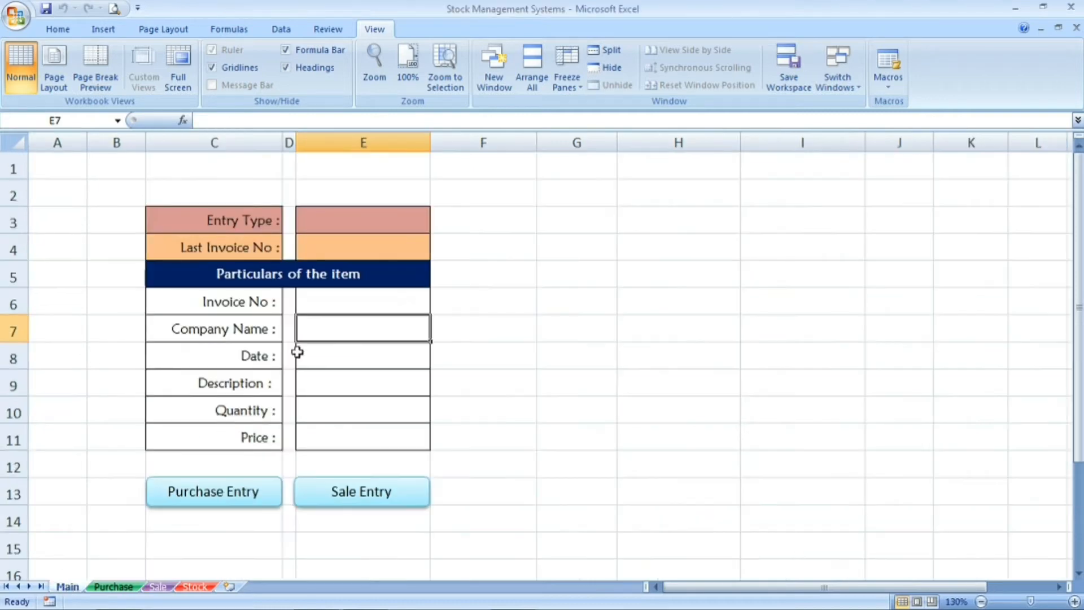
{"action": "left_click", "coordinate": [373, 305]}
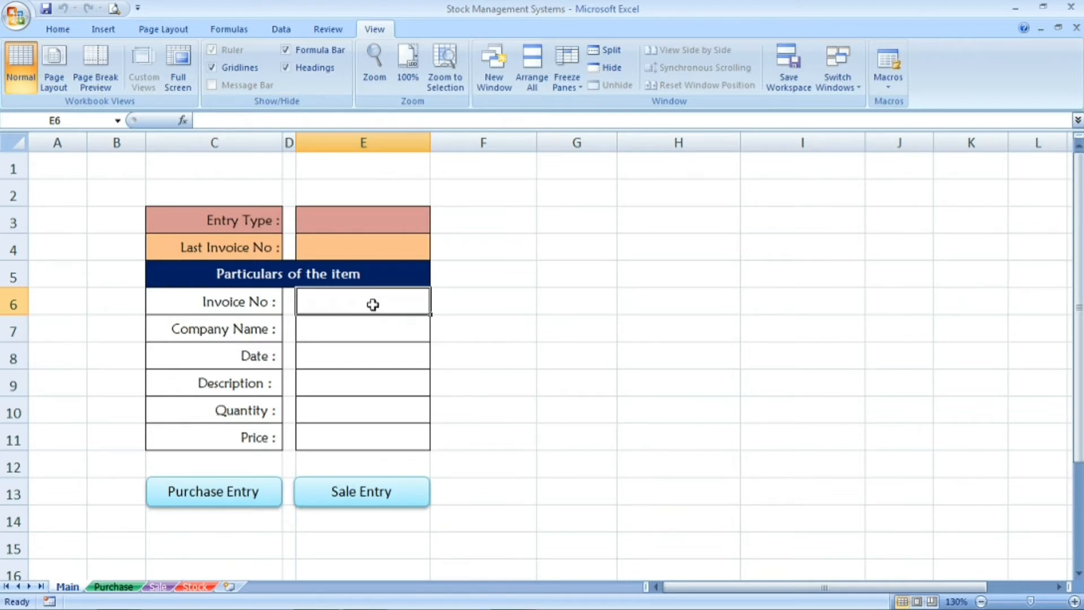
{"action": "type", "text": "1"}
{"action": "key", "text": "Return"}
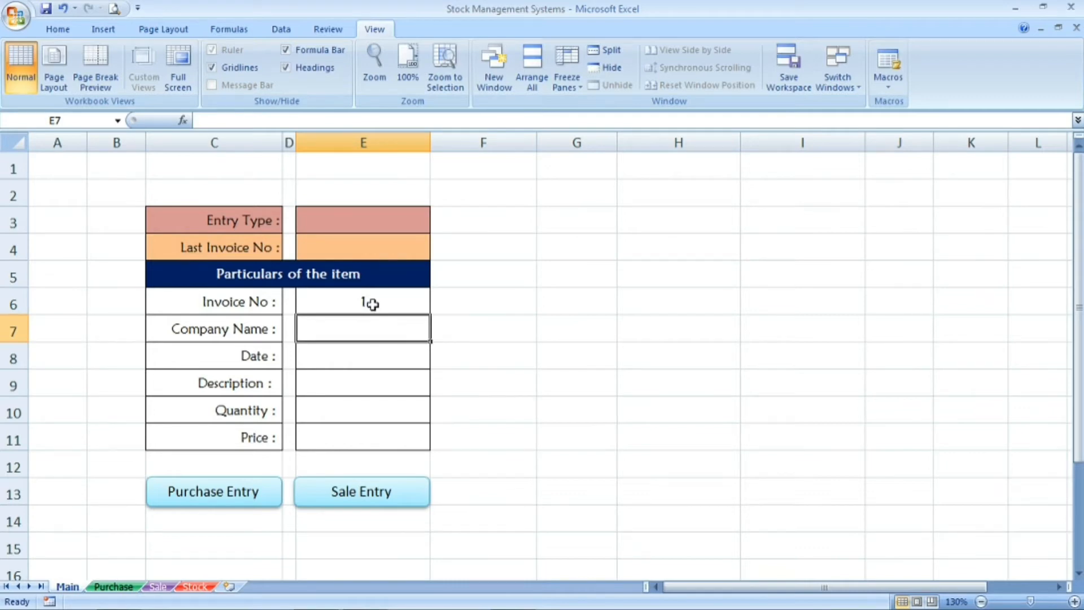
{"action": "type", "text": "Abc Ltd"}
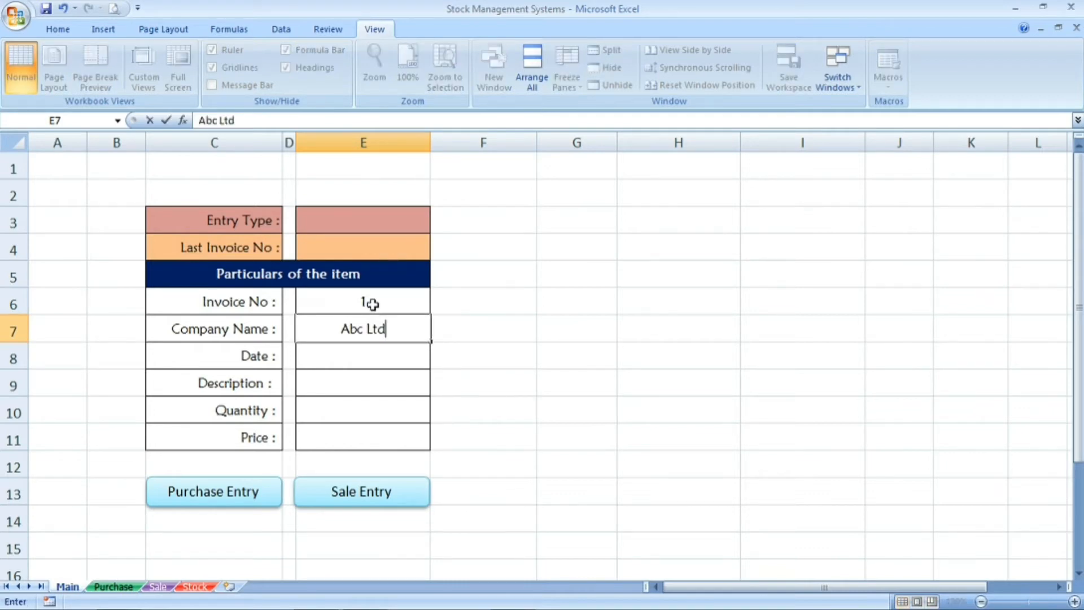
{"action": "key", "text": "Return"}
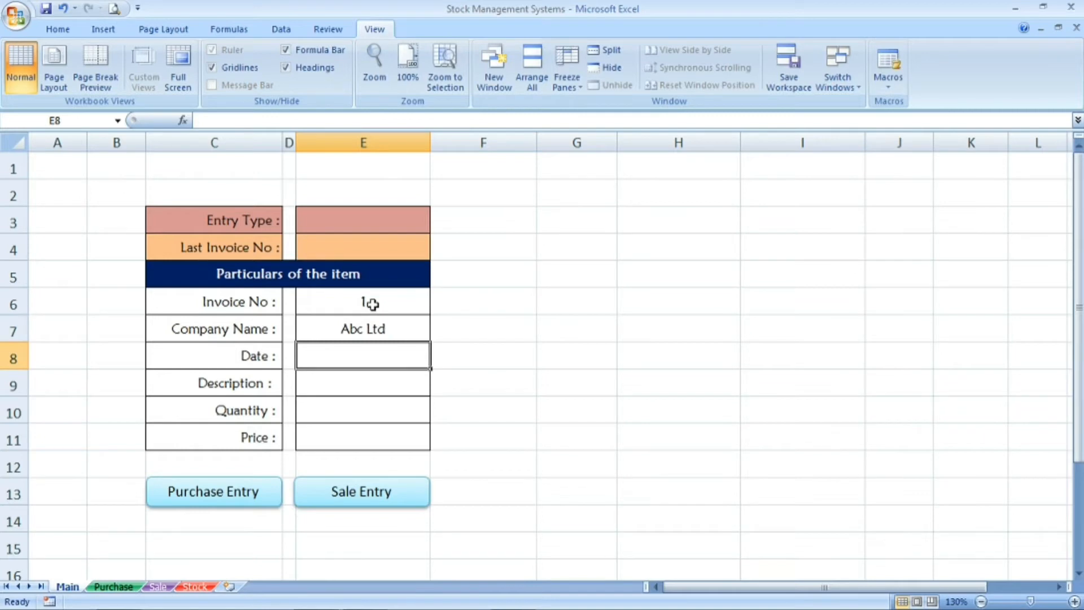
{"action": "type", "text": "05-05"}
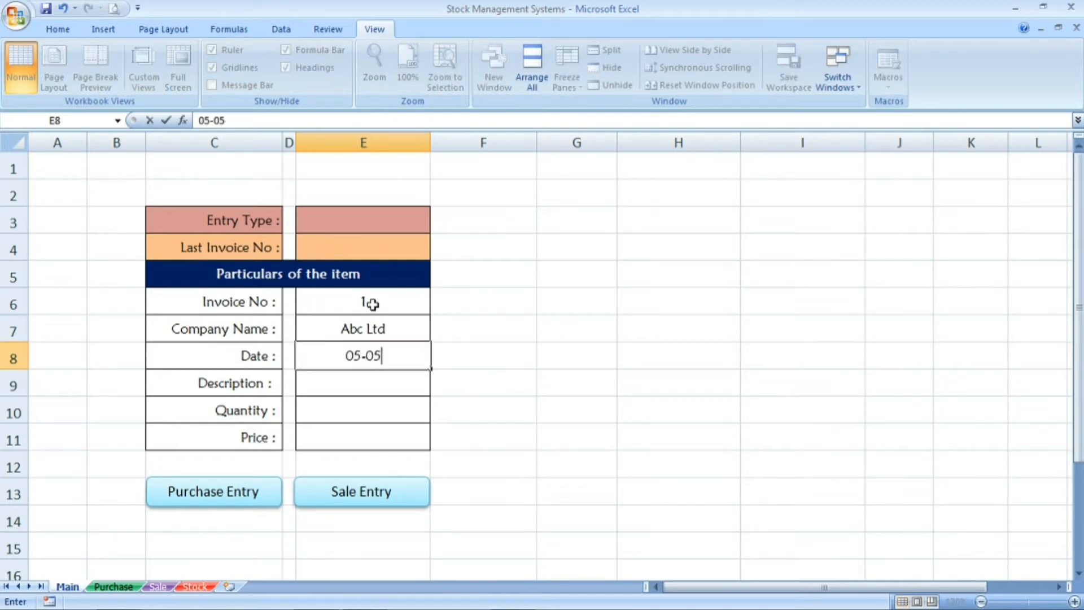
{"action": "type", "text": "-2021"}
{"action": "key", "text": "Return"}
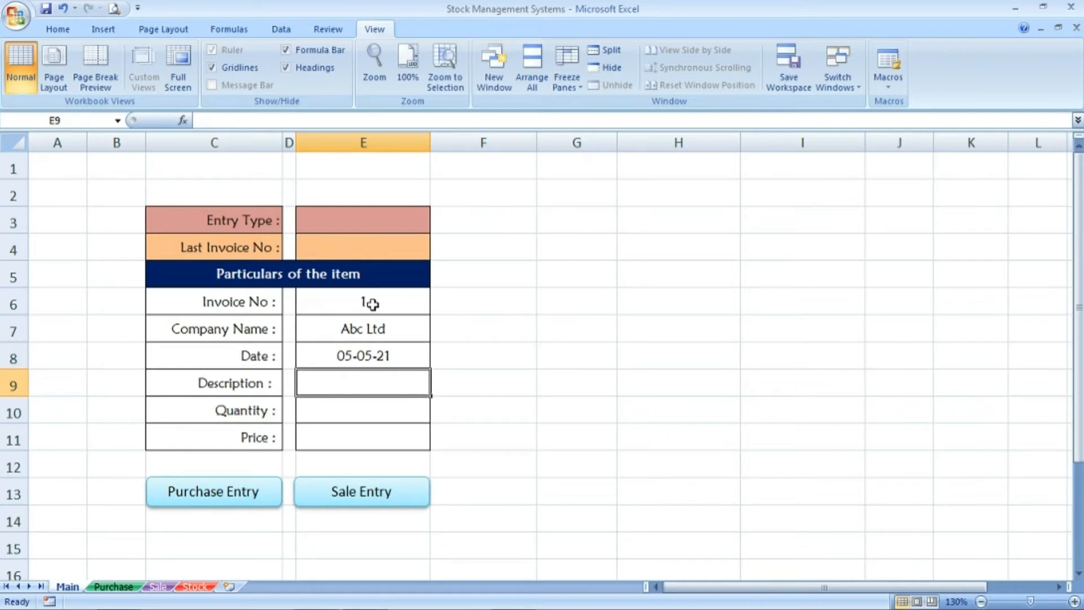
Complete the Main sheet's entry form with description "Stapler", quantity 10 and price 50.
{"action": "type", "text": "Stapler"}
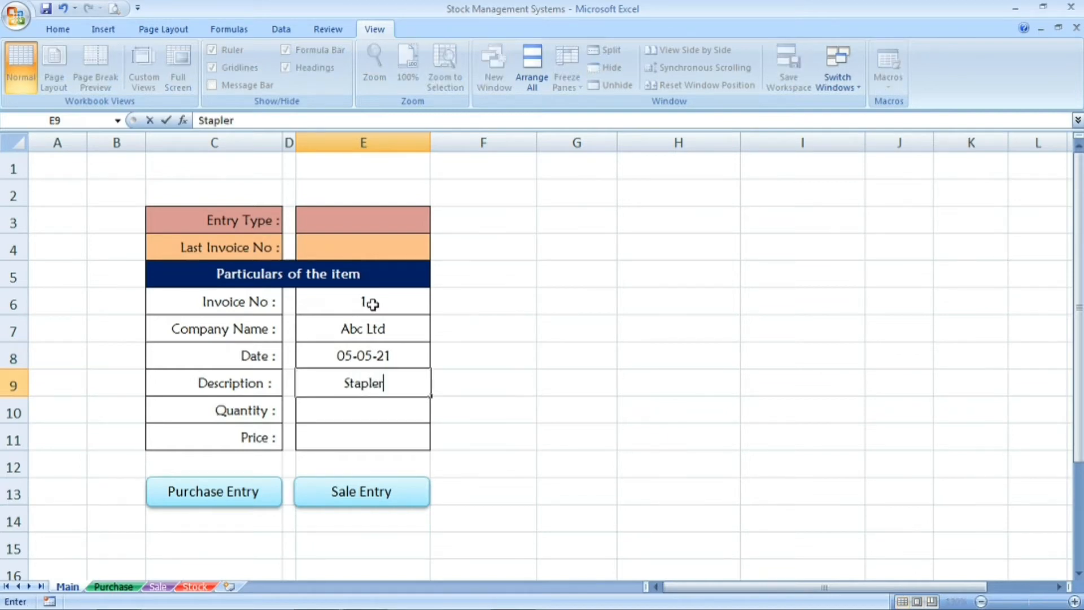
{"action": "key", "text": "Return"}
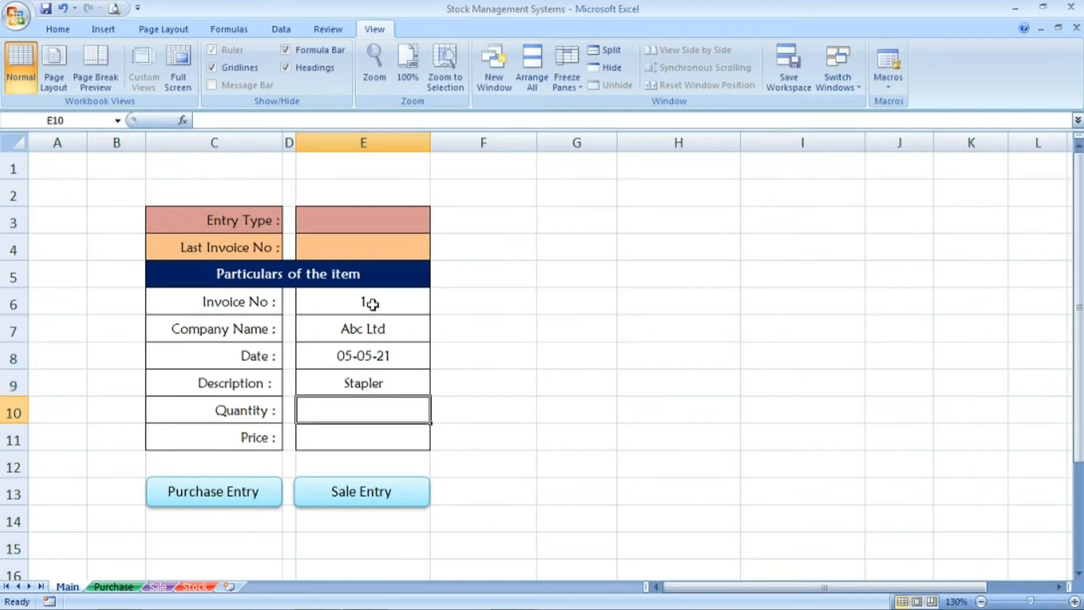
{"action": "type", "text": "5"}
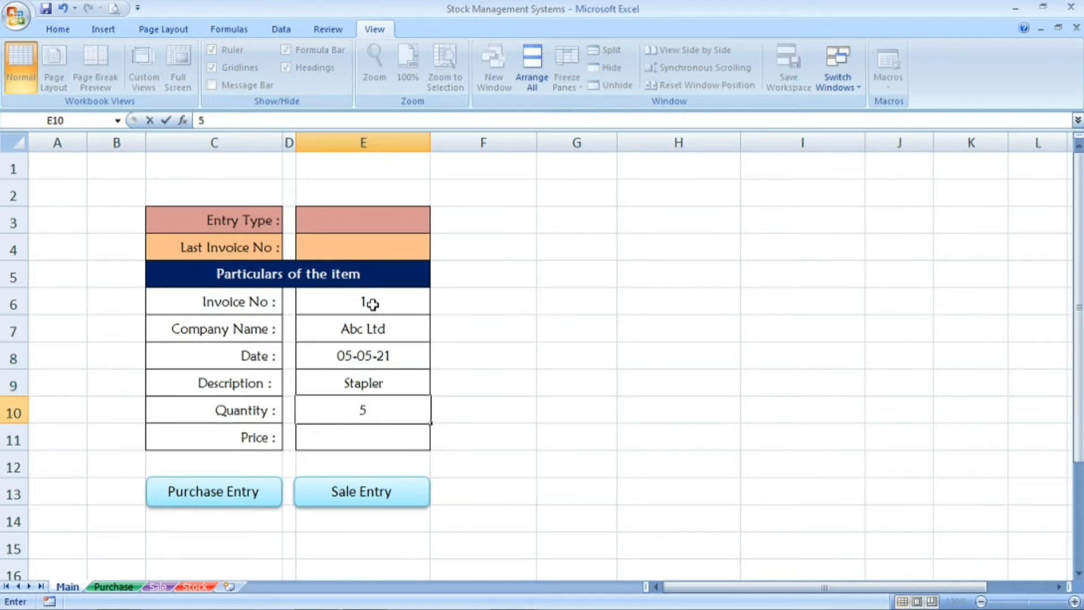
{"action": "key", "text": "BackSpace"}
{"action": "type", "text": "10"}
{"action": "key", "text": "Return"}
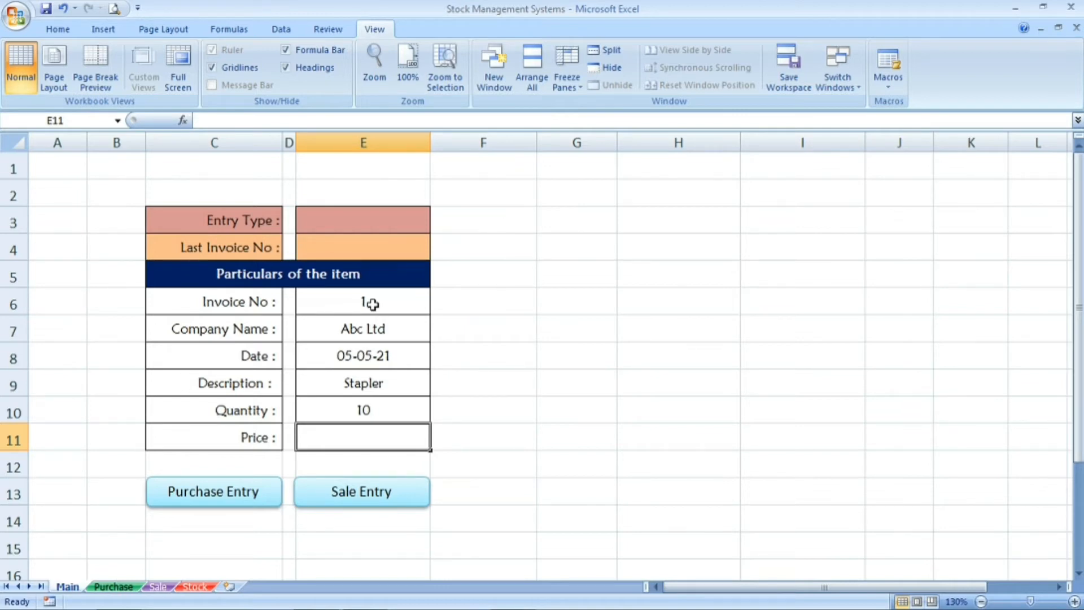
{"action": "type", "text": "50"}
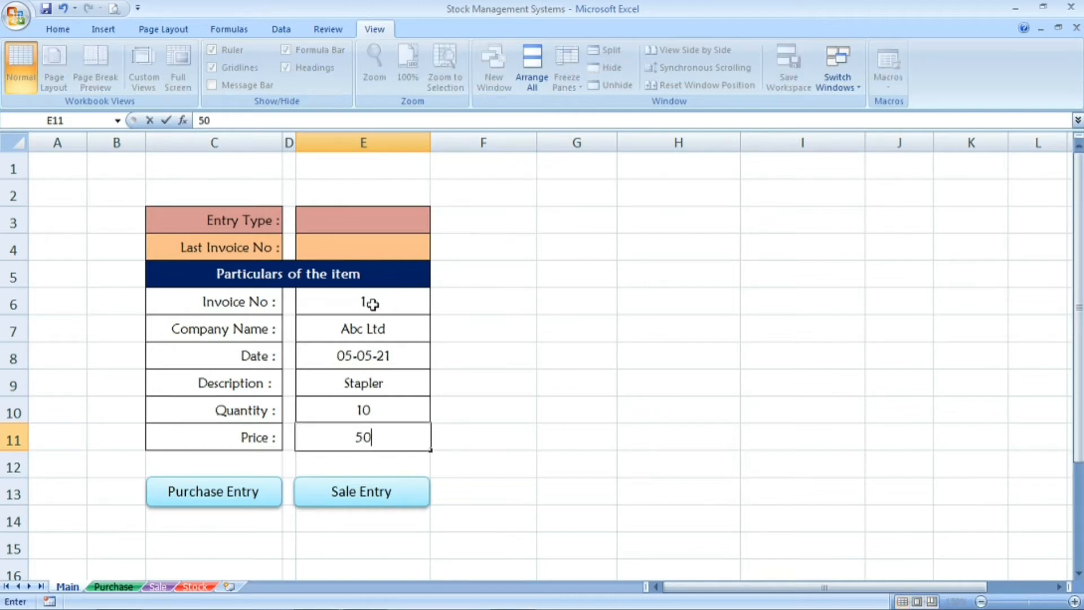
{"action": "key", "text": "Return"}
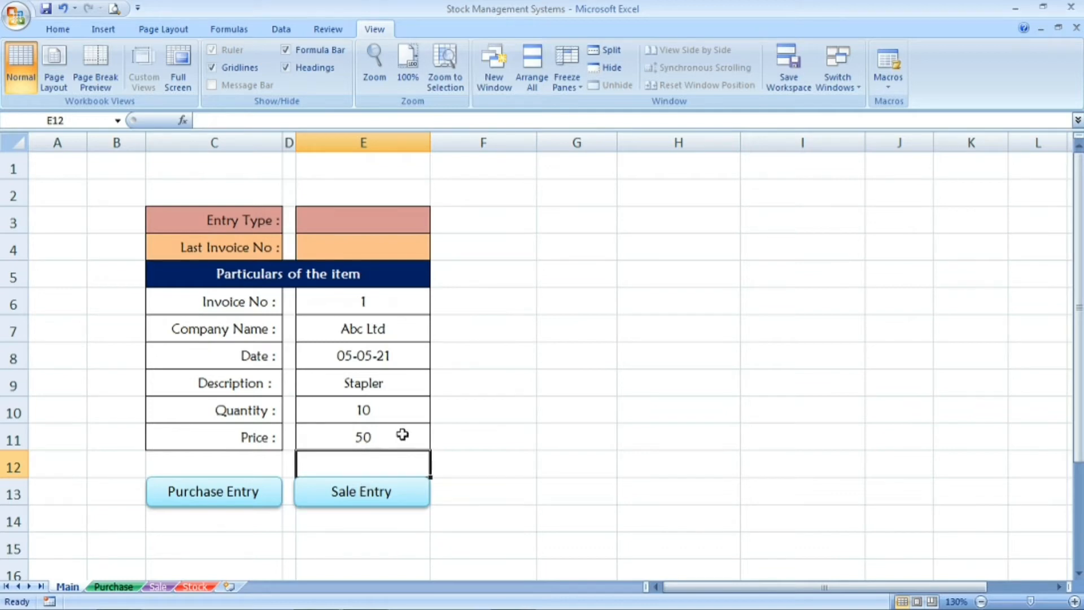
Select the form's values in E6:E11 and start recording a macro named "Sales", stored in this workbook.
{"action": "left_click_drag", "start_coordinate": [400, 299], "coordinate": [407, 435]}
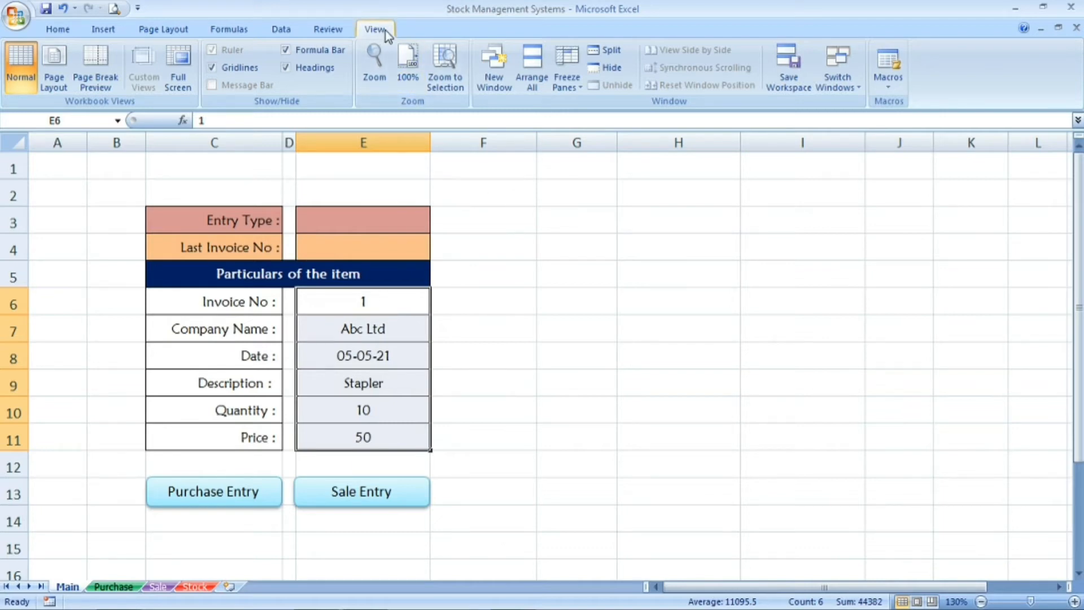
{"action": "left_click", "coordinate": [883, 92]}
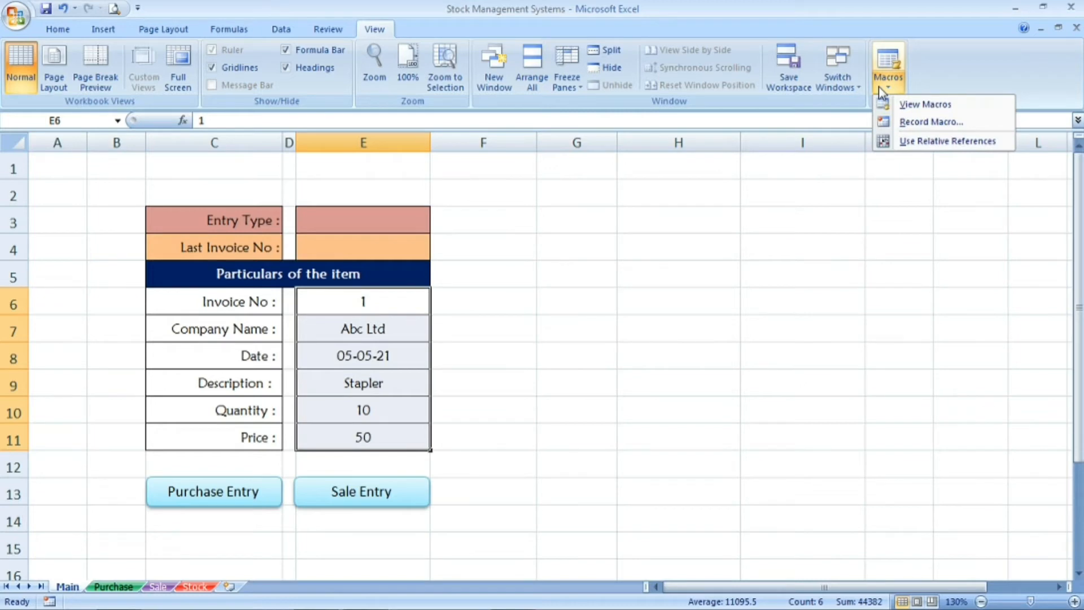
{"action": "left_click", "coordinate": [907, 123]}
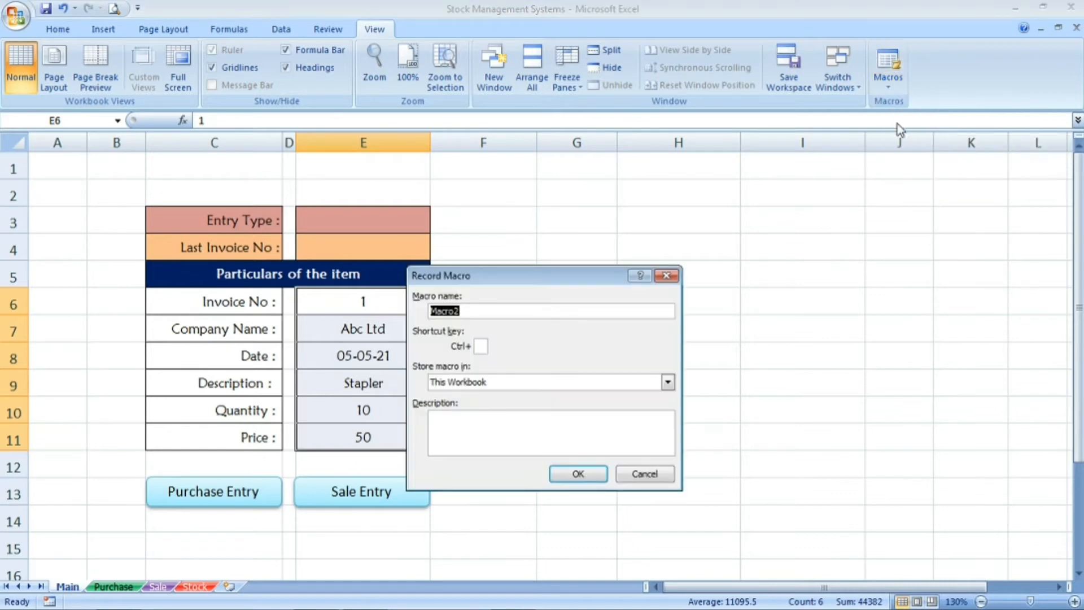
{"action": "type", "text": "Sales"}
{"action": "left_click", "coordinate": [576, 477]}
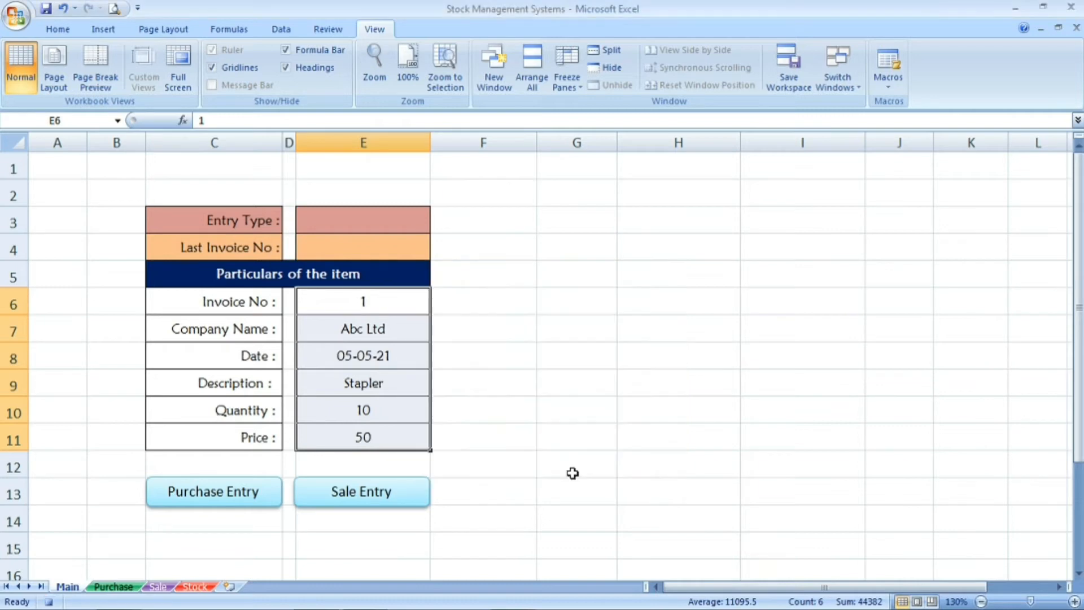
Copy the form values in E6:E11 and paste them transposed into the Sale table starting at C5.
{"action": "left_click", "coordinate": [476, 376]}
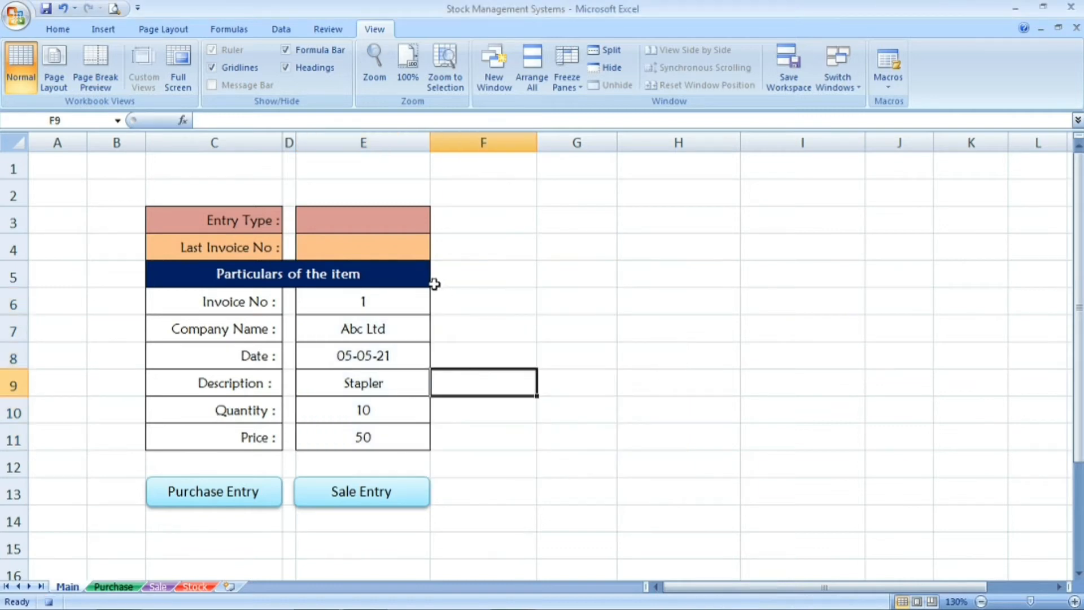
{"action": "left_click_drag", "start_coordinate": [393, 306], "coordinate": [392, 429]}
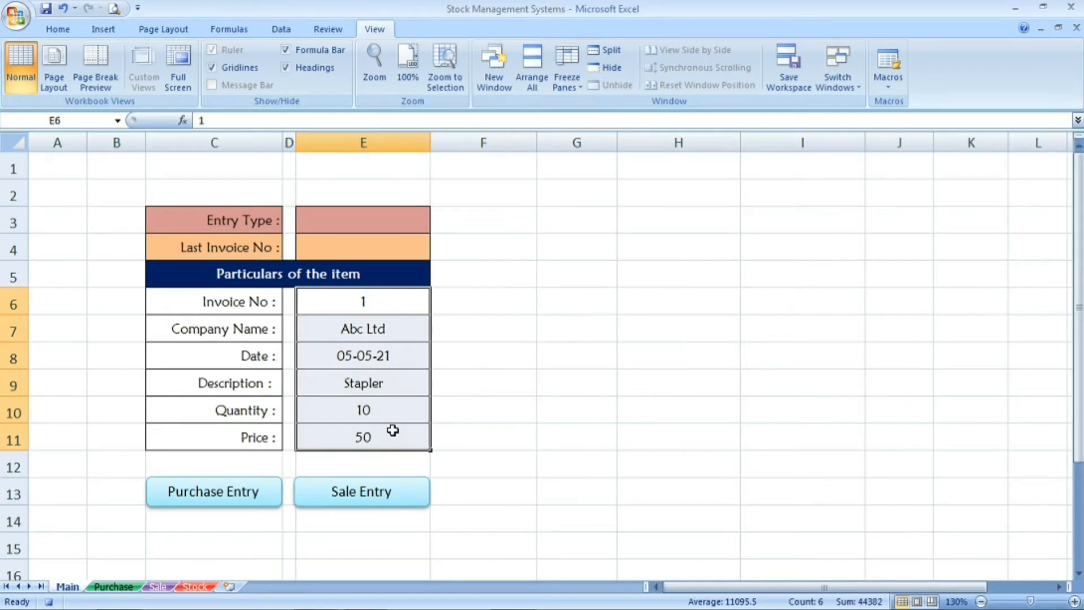
{"action": "right_click", "coordinate": [374, 396]}
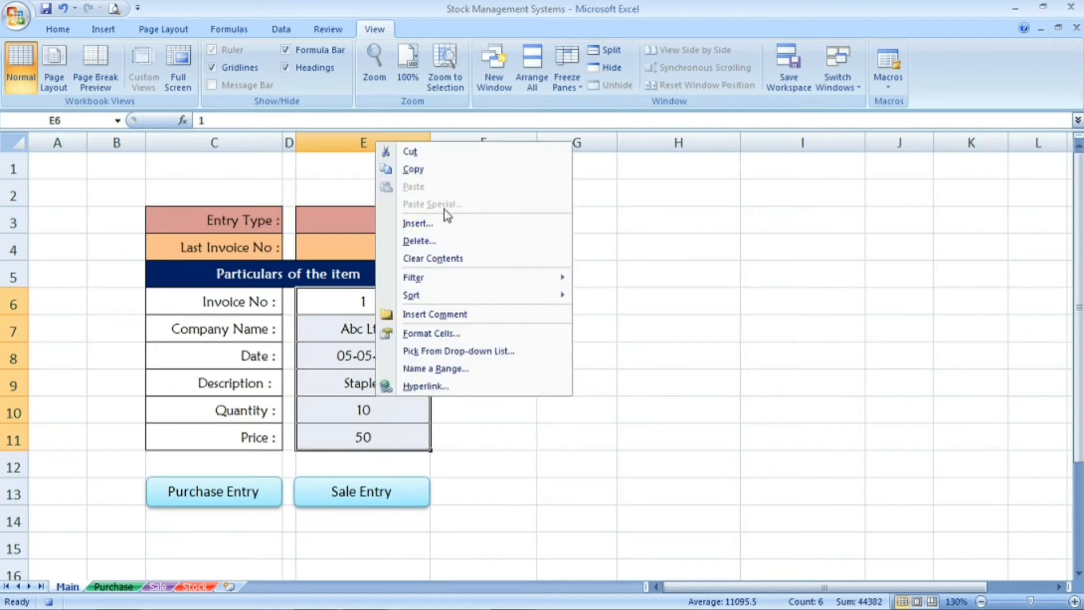
{"action": "left_click", "coordinate": [450, 172]}
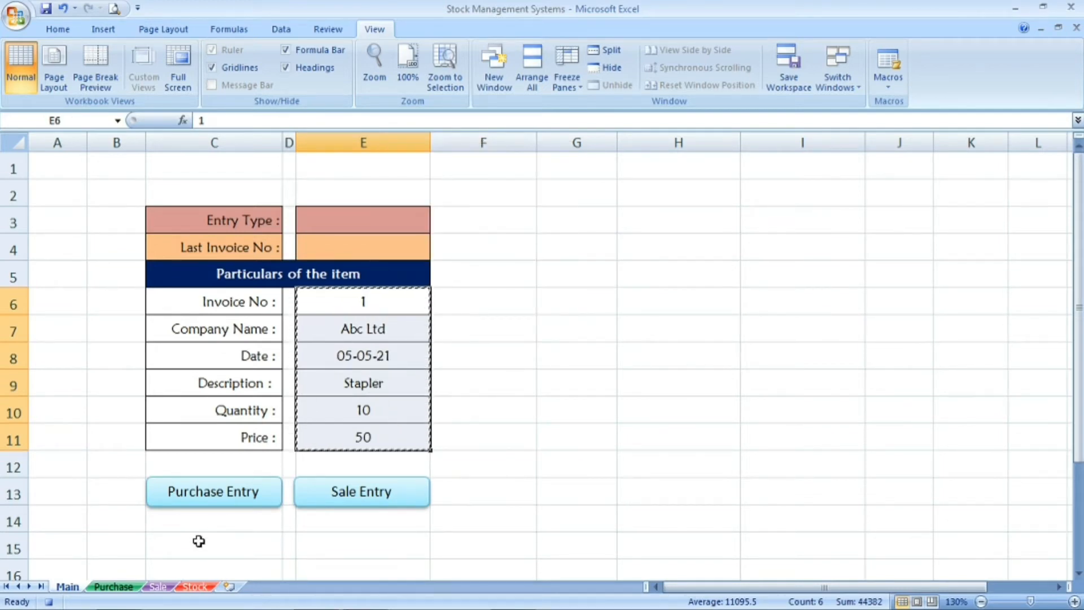
{"action": "left_click", "coordinate": [158, 587]}
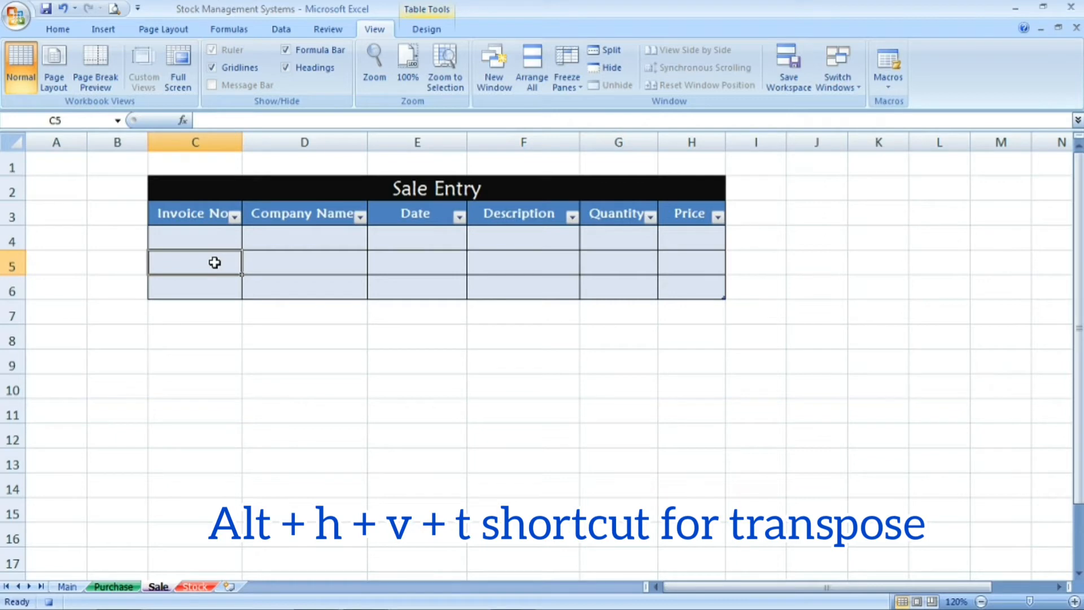
{"action": "key", "text": "alt+h"}
{"action": "key", "text": "v"}
{"action": "key", "text": "t"}
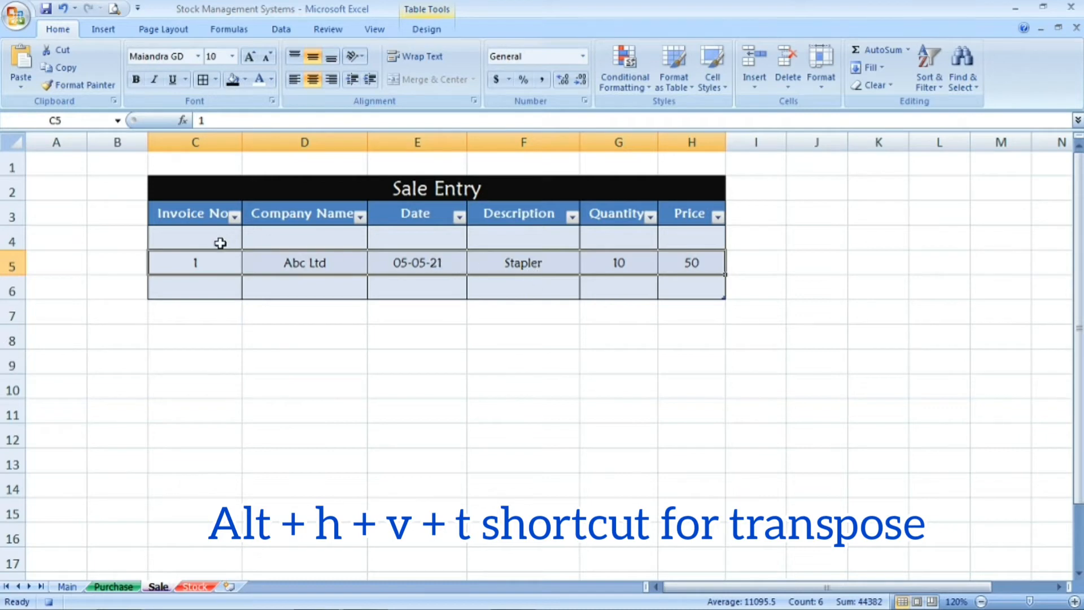
Insert a blank row above the Abc Ltd record at row 5 of the Sale sheet and select C5.
{"action": "left_click", "coordinate": [11, 265]}
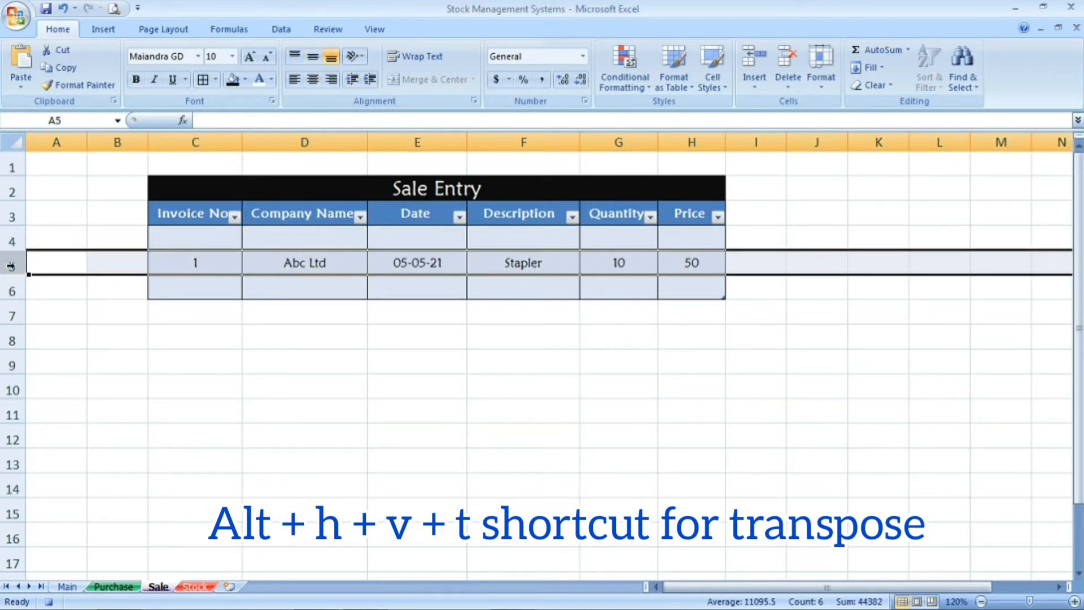
{"action": "right_click", "coordinate": [15, 267]}
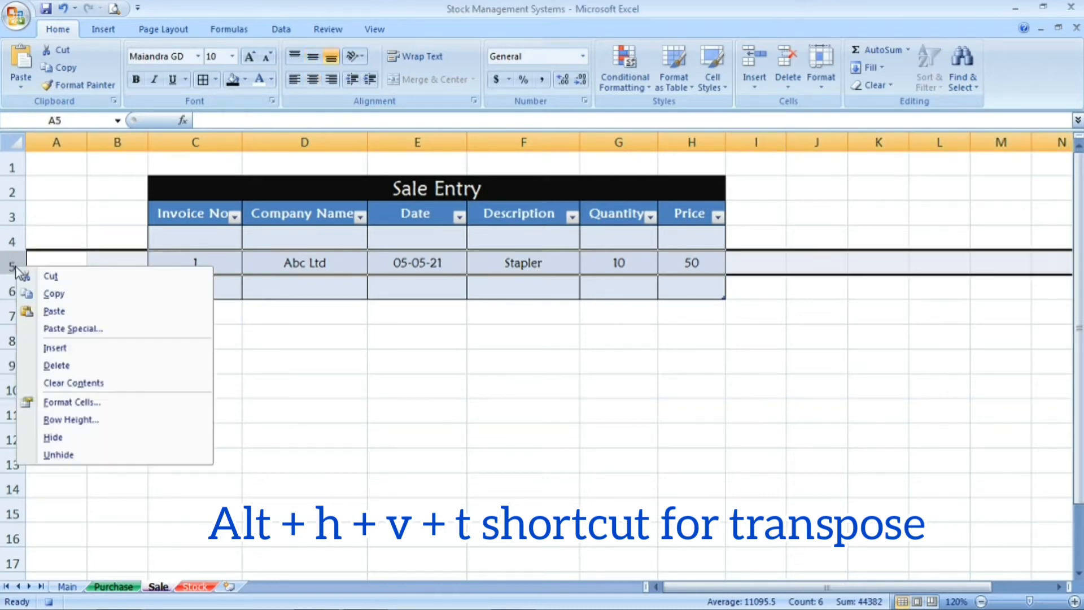
{"action": "left_click", "coordinate": [67, 347]}
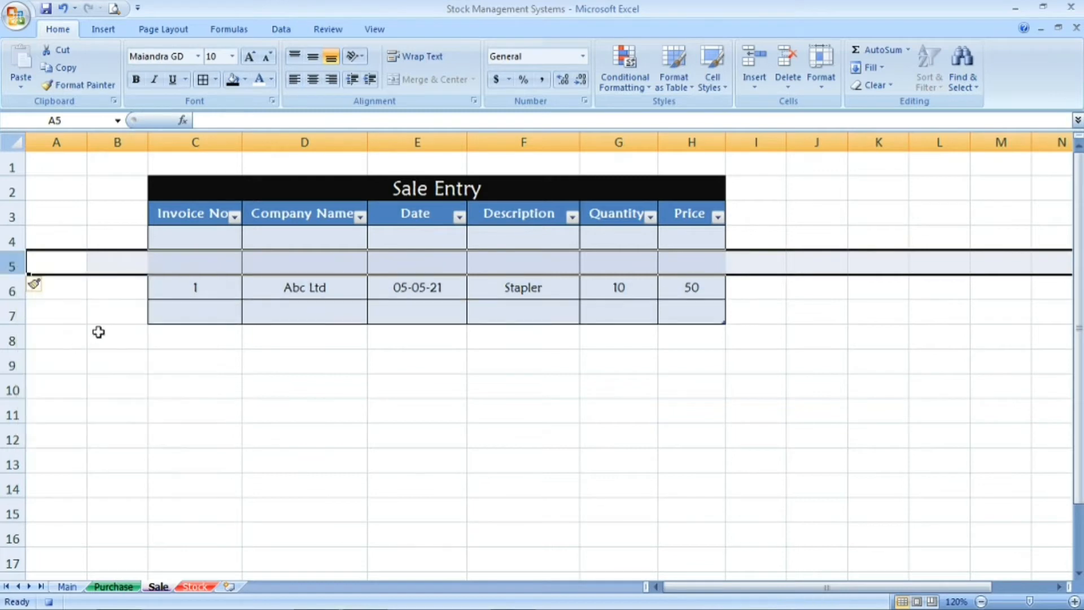
{"action": "left_click", "coordinate": [195, 263]}
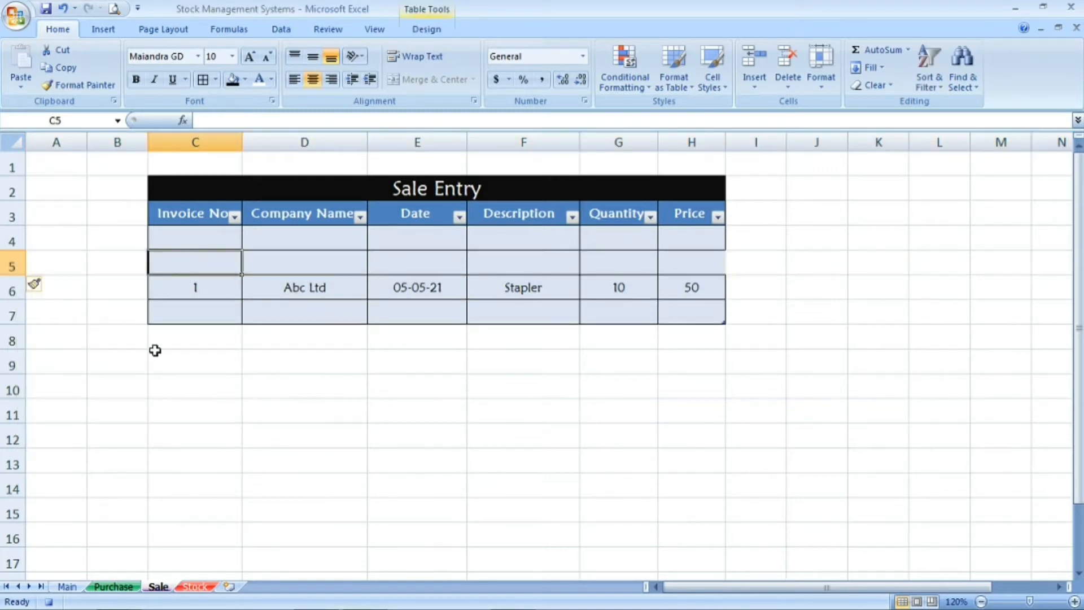
Clear the Main form's values in E6:E11 and select the Entry Type cell E3.
{"action": "left_click", "coordinate": [67, 587]}
{"action": "left_click_drag", "start_coordinate": [369, 303], "coordinate": [364, 429]}
{"action": "key", "text": "Delete"}
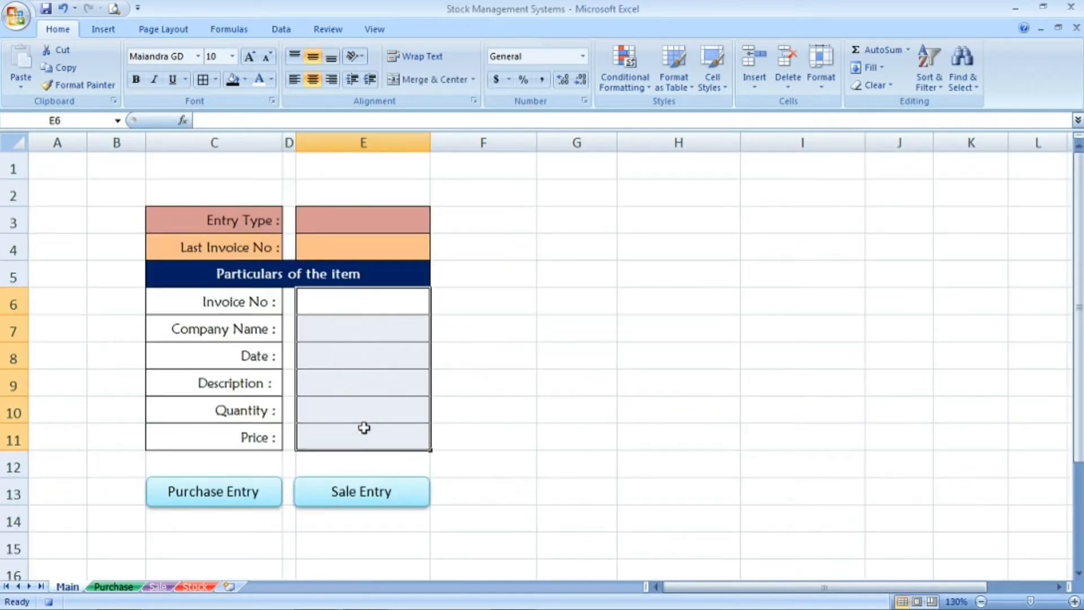
{"action": "left_click", "coordinate": [371, 220]}
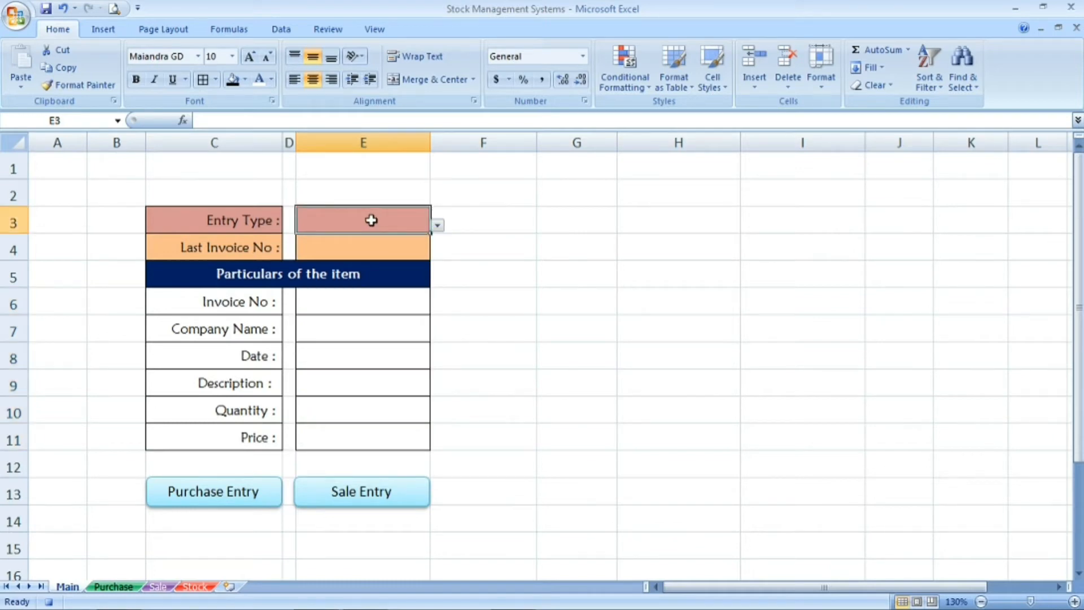
Stop recording the Sales macro.
{"action": "left_click", "coordinate": [381, 31]}
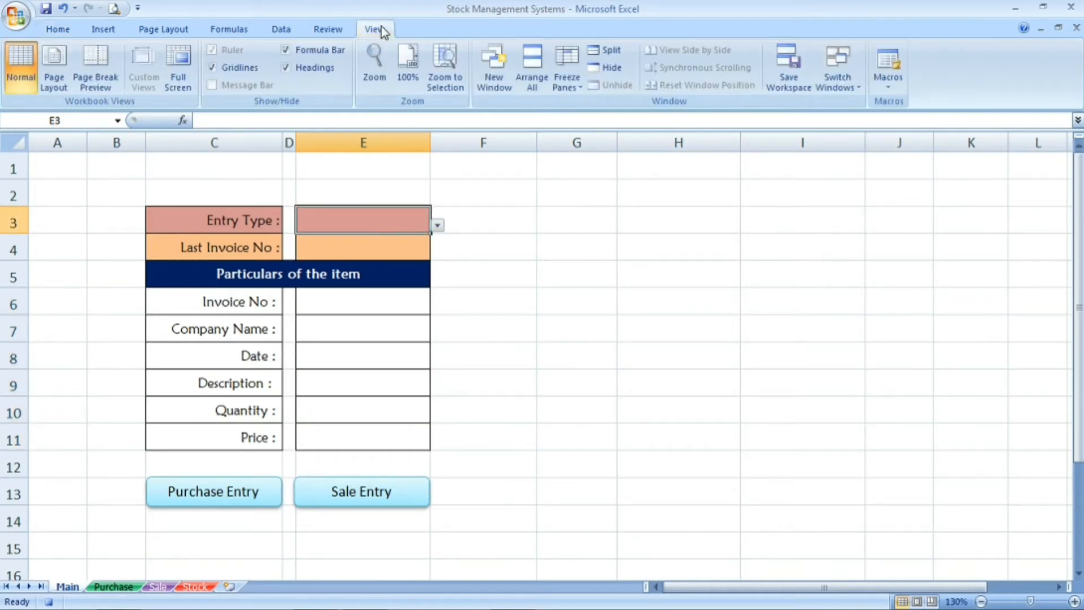
{"action": "left_click", "coordinate": [890, 92]}
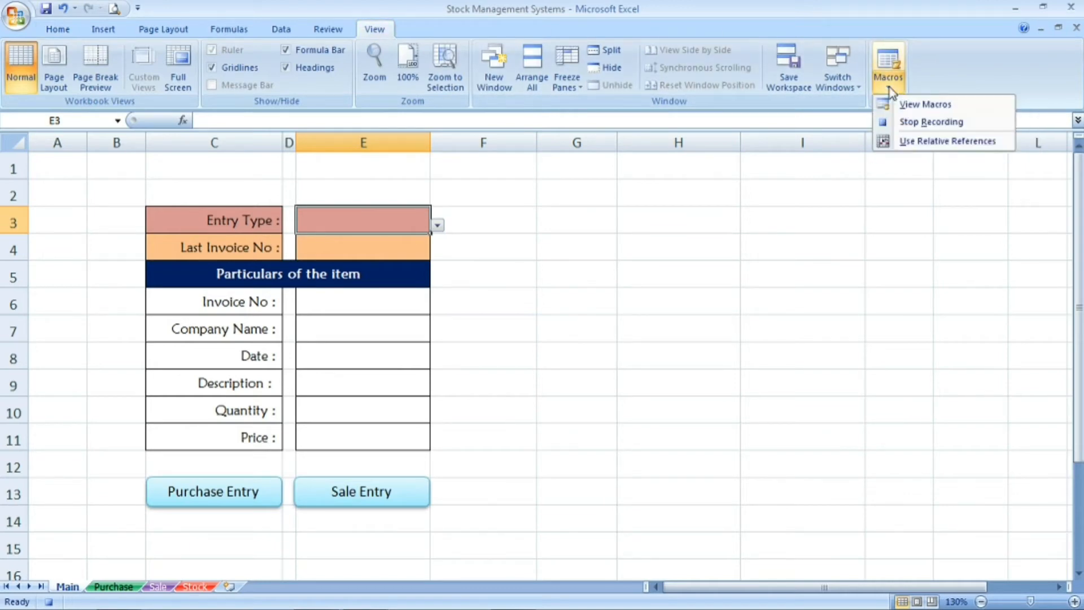
{"action": "left_click", "coordinate": [921, 124]}
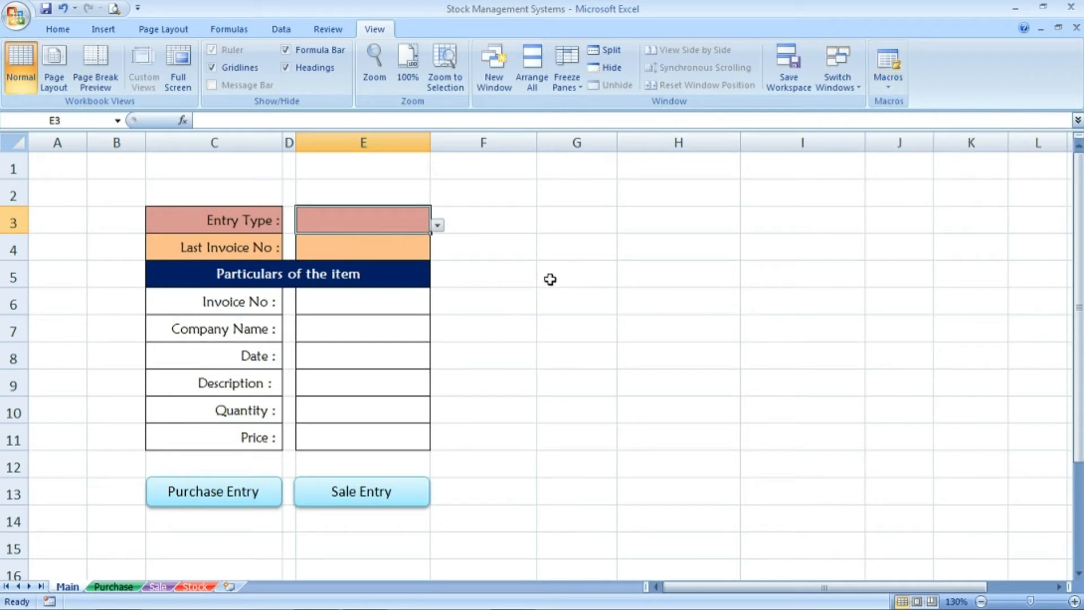
{"action": "left_click", "coordinate": [562, 309]}
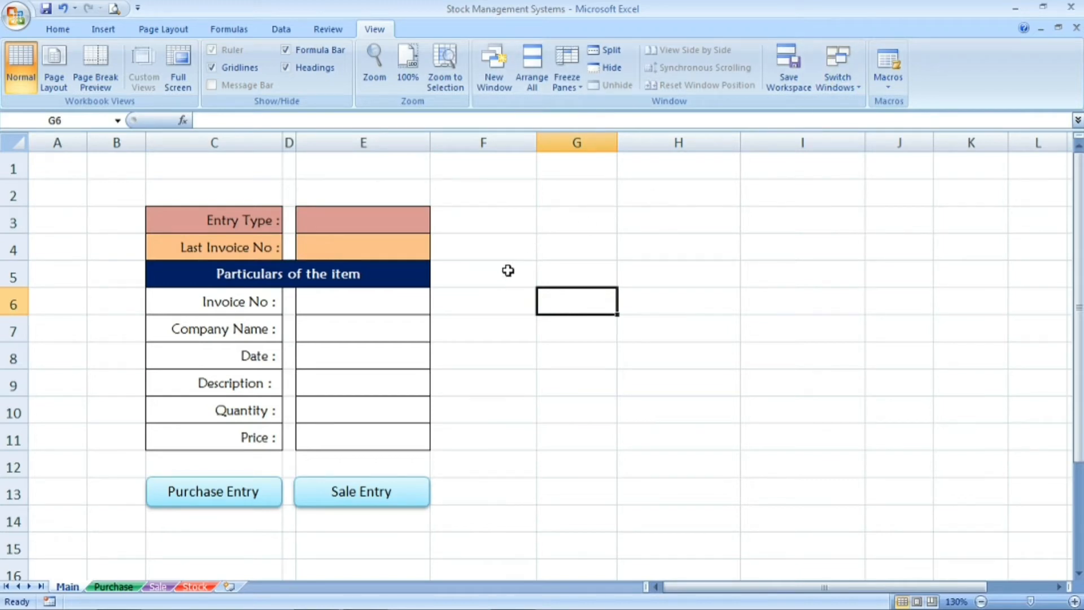
{"action": "left_click", "coordinate": [479, 294]}
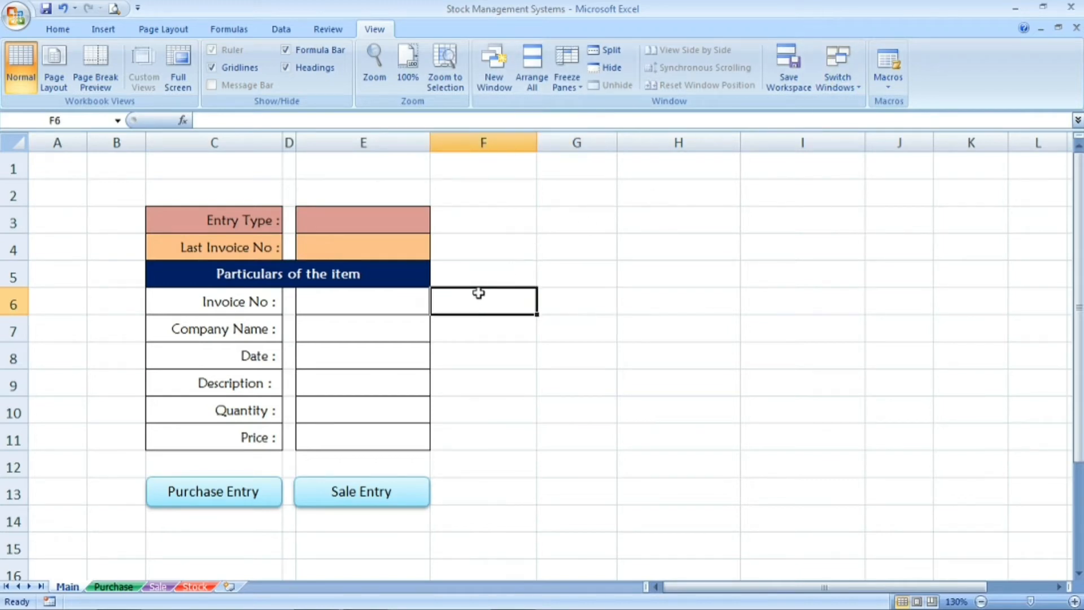
Review the records in the Purchase and Sale tables.
{"action": "left_click", "coordinate": [377, 305]}
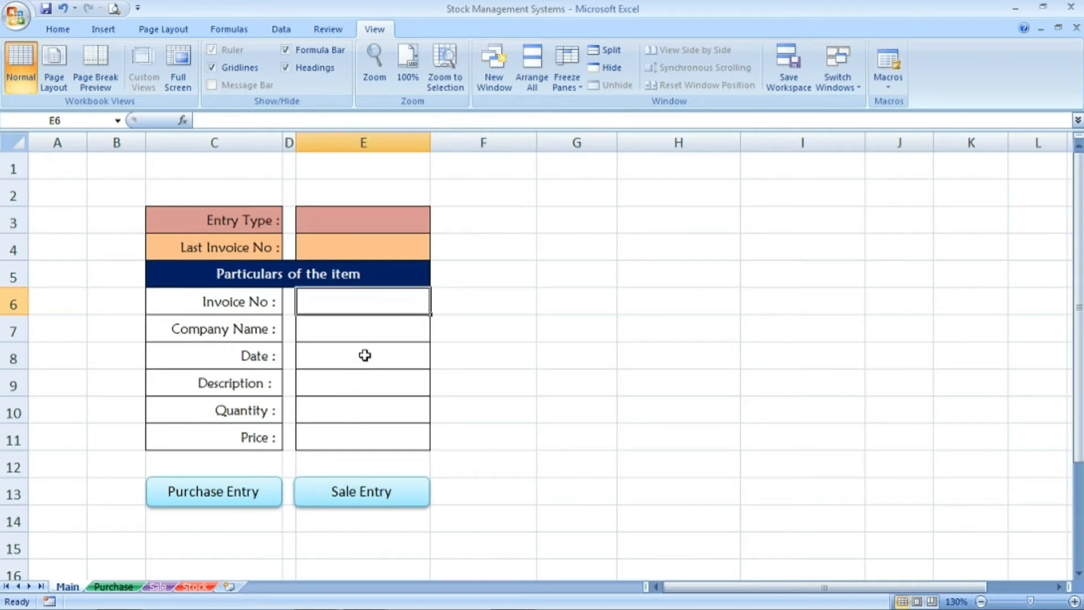
{"action": "left_click", "coordinate": [116, 587]}
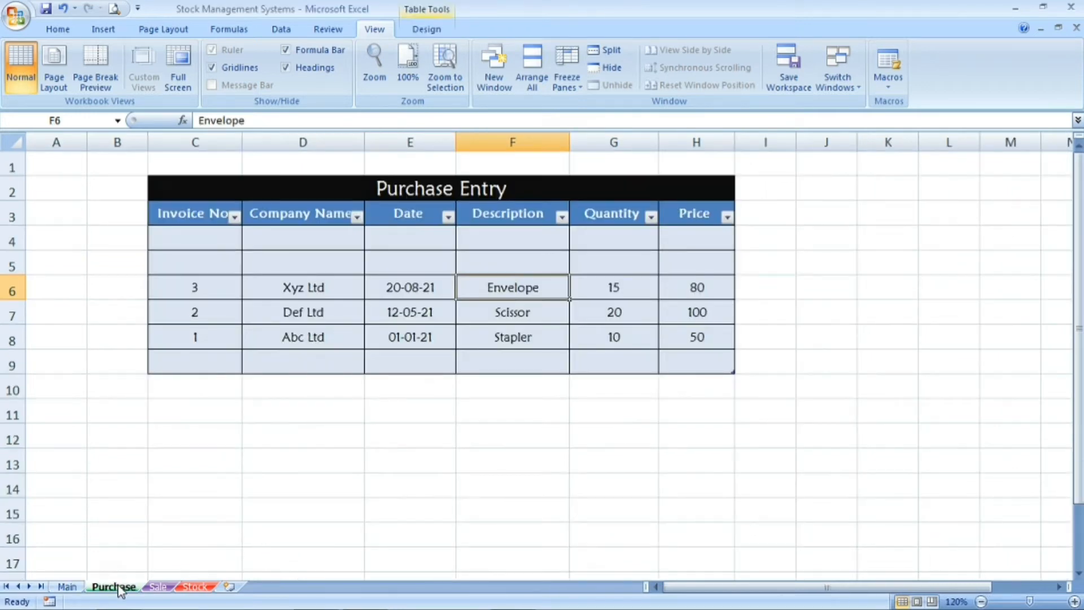
{"action": "left_click", "coordinate": [157, 587]}
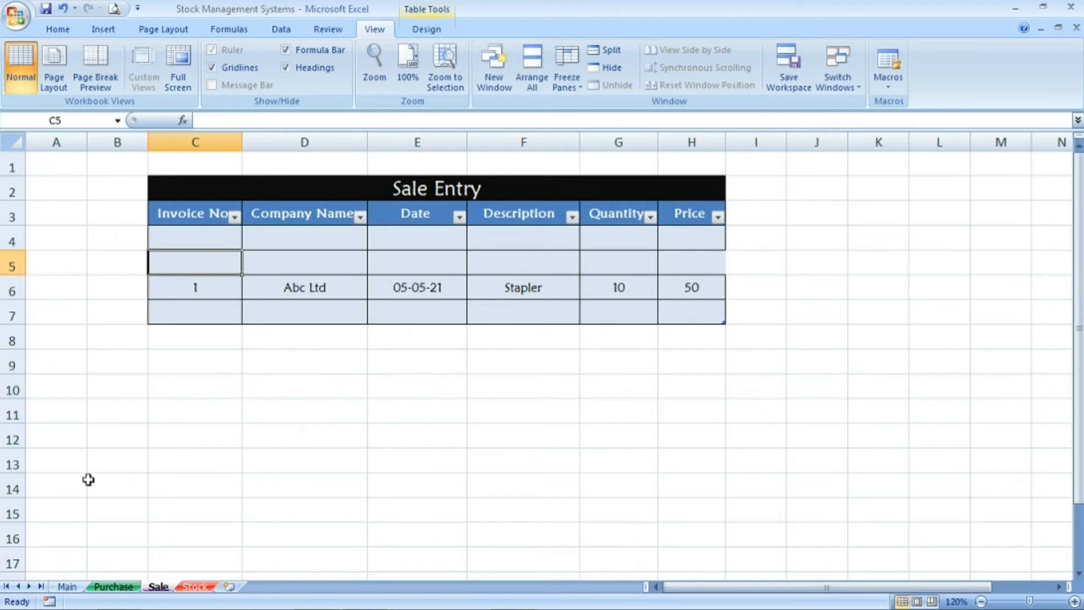
Enter Invoice No 2 and Company Name Frz Ltd in the Main sheet's entry form.
{"action": "left_click", "coordinate": [67, 587]}
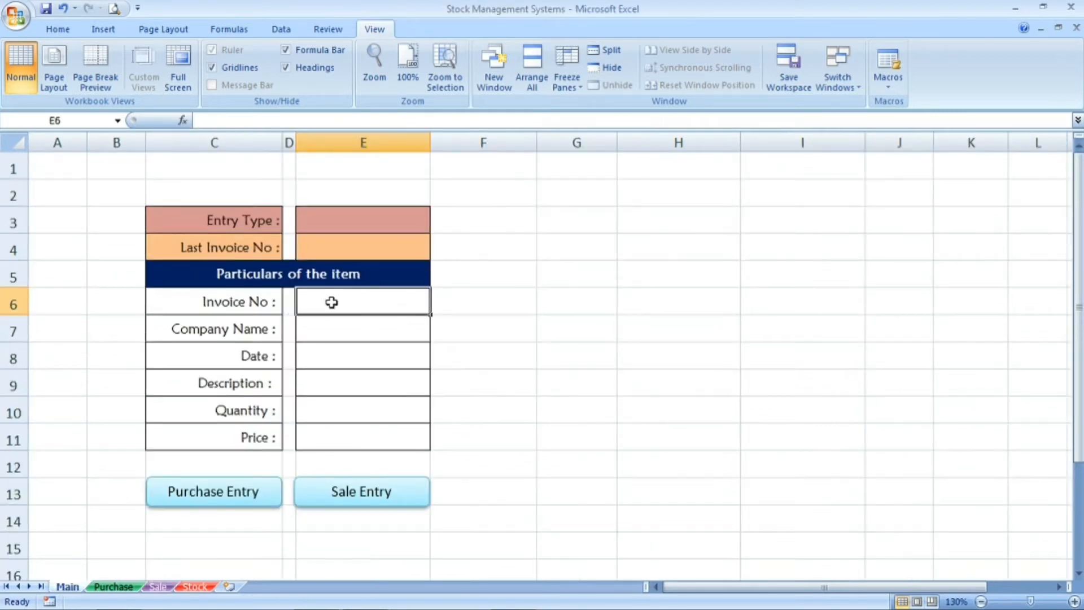
{"action": "type", "text": "2"}
{"action": "key", "text": "Return"}
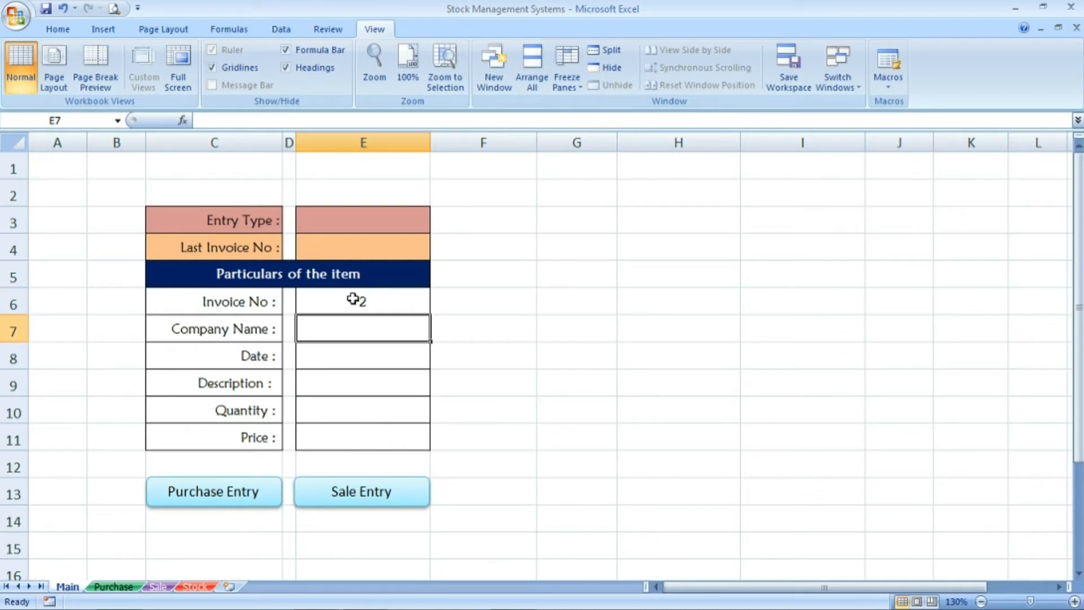
{"action": "type", "text": "FRZ"}
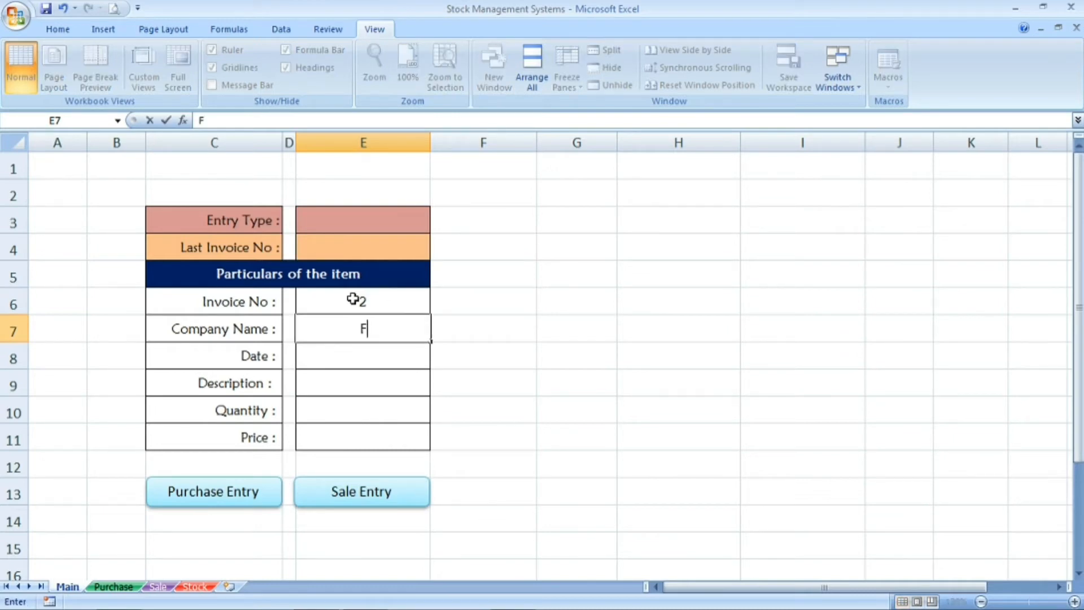
{"action": "key", "text": "BackSpace"}
{"action": "key", "text": "BackSpace"}
{"action": "key", "text": "BackSpace"}
{"action": "type", "text": "rz Ltd"}
{"action": "key", "text": "Return"}
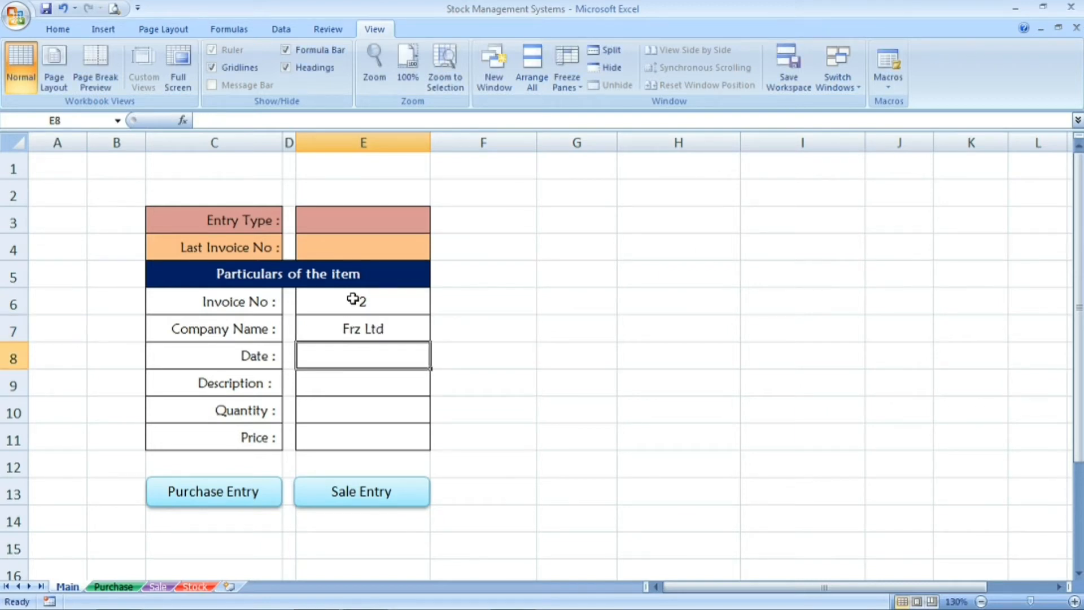
Fill in the Main form's Date 08-07-2021, Description Envelope, Quantity 10 and Price 100.
{"action": "type", "text": "08-07-"}
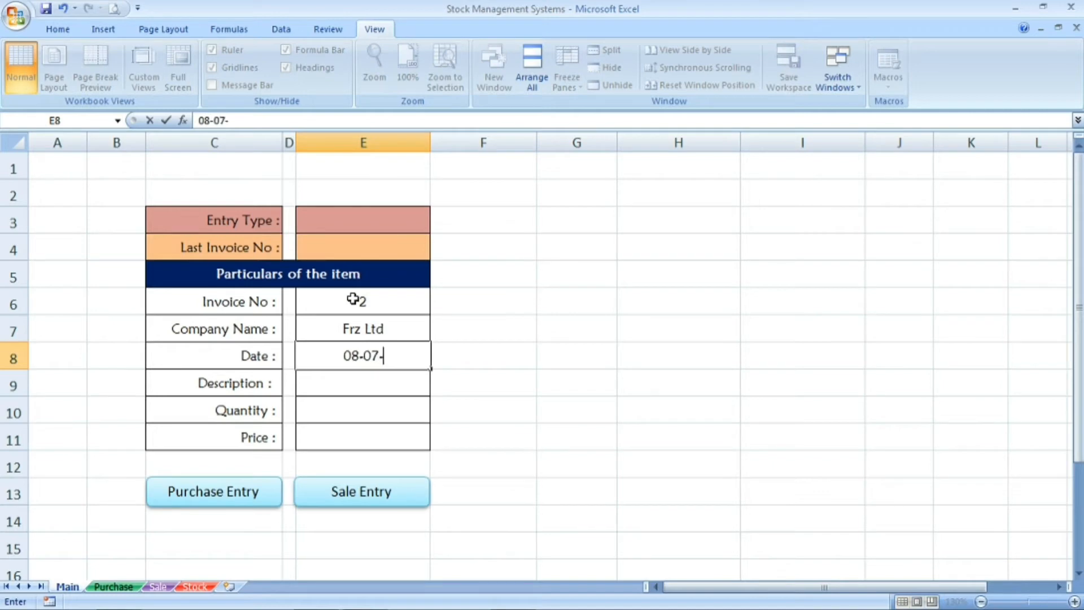
{"action": "type", "text": "2021"}
{"action": "key", "text": "Return"}
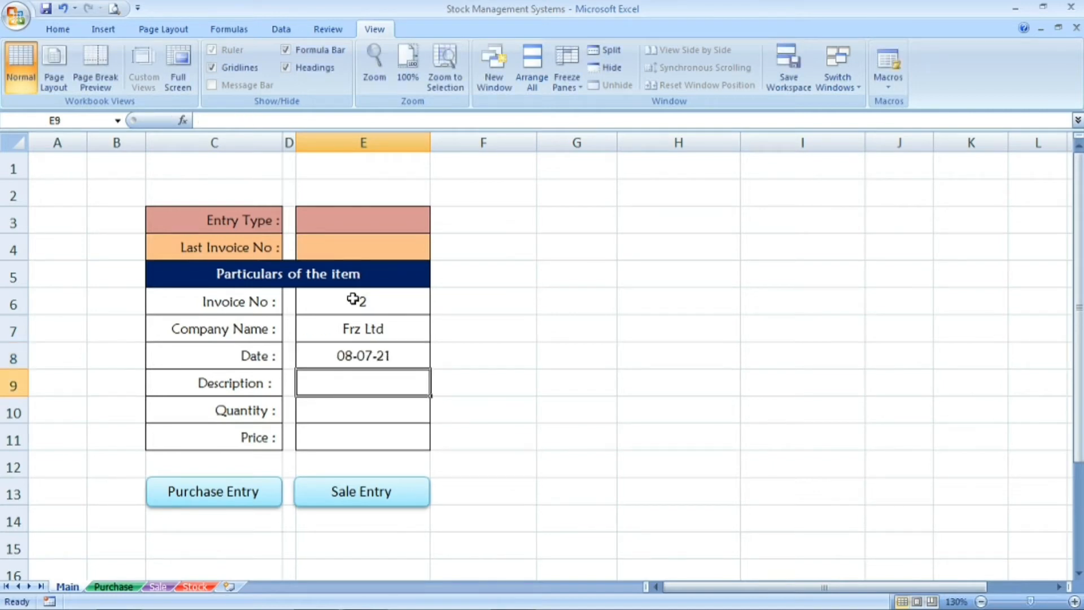
{"action": "type", "text": "Envelope"}
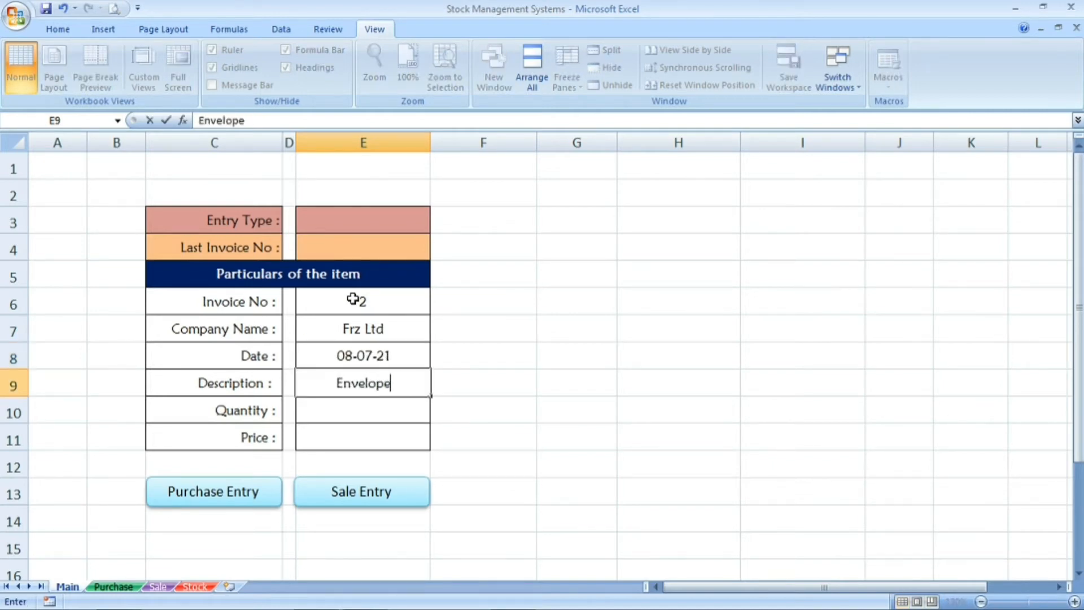
{"action": "key", "text": "Return"}
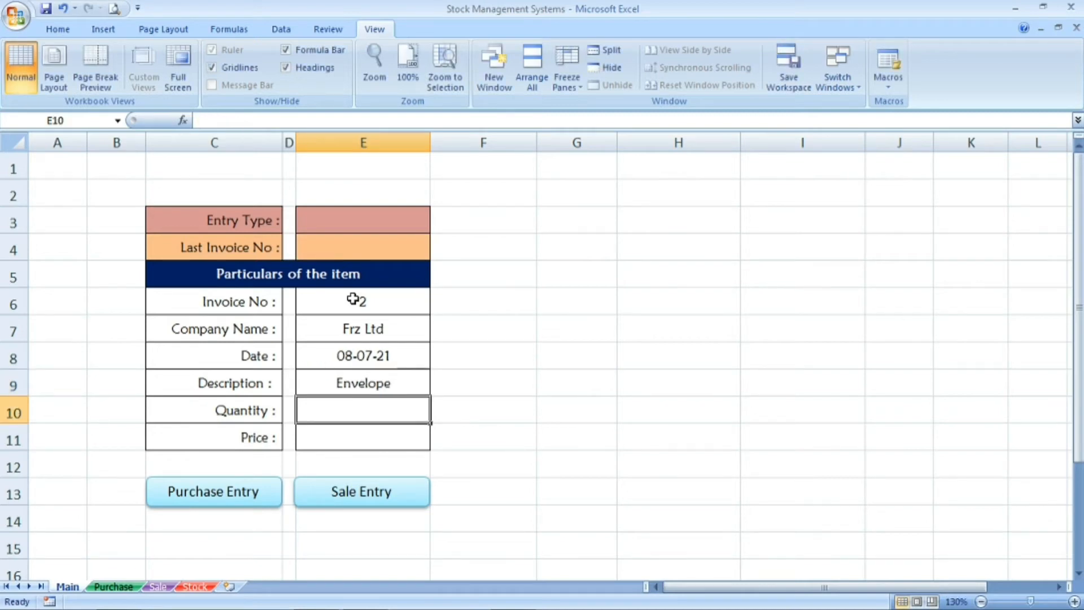
{"action": "type", "text": "10"}
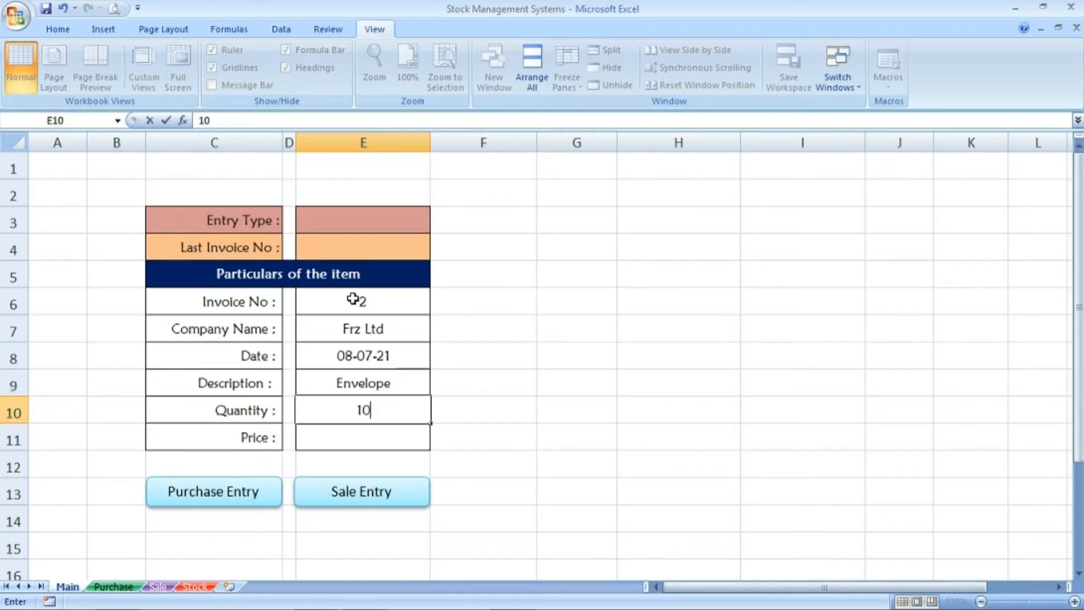
{"action": "key", "text": "Return"}
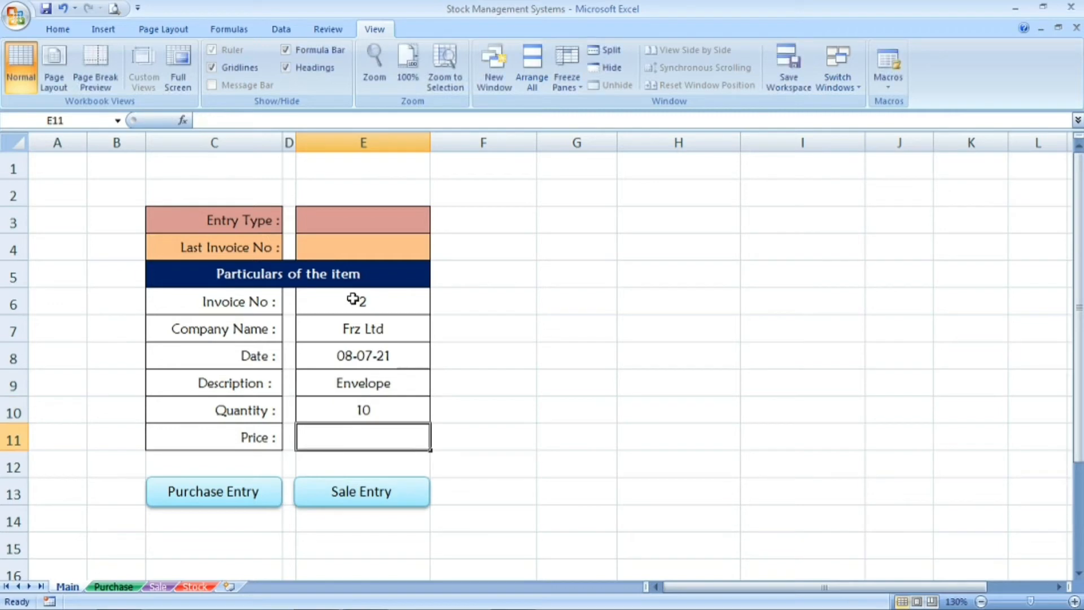
{"action": "type", "text": "100"}
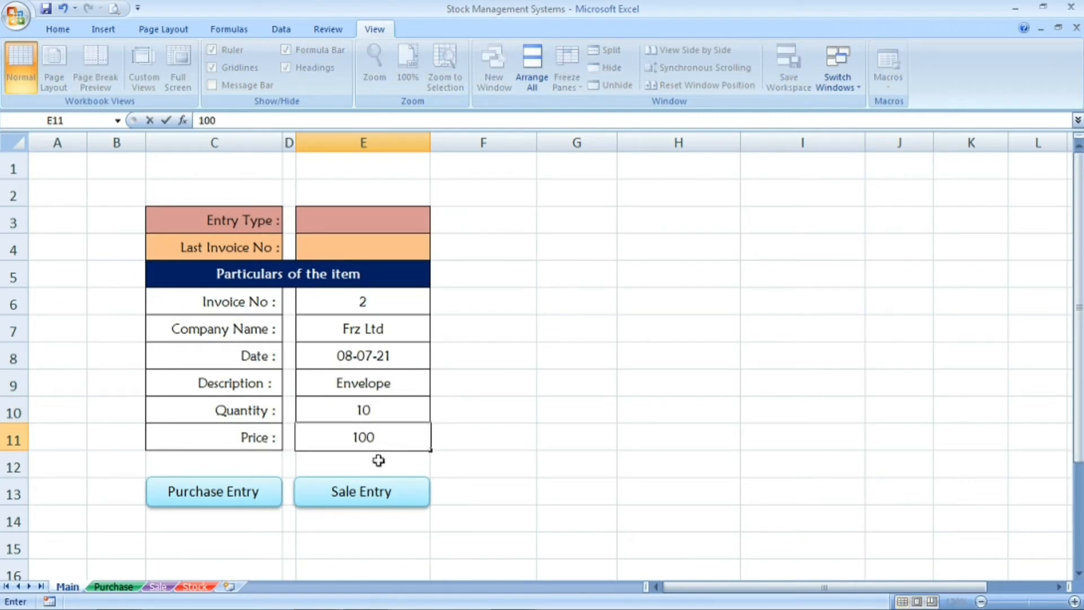
{"action": "left_click", "coordinate": [496, 380]}
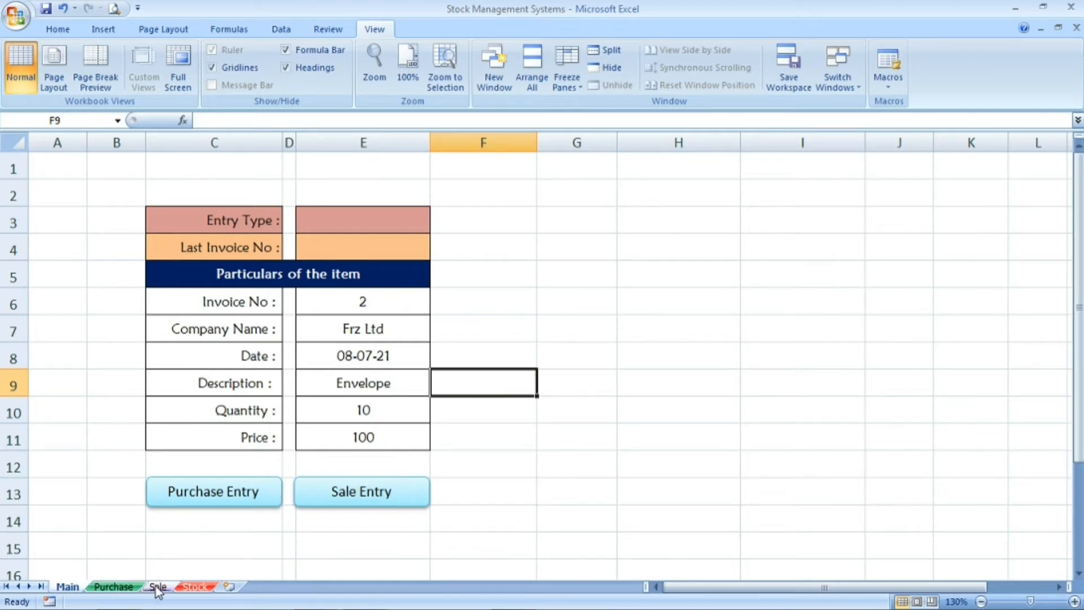
Assign the Sale macro to the Sale Entry button on the Main sheet.
{"action": "right_click", "coordinate": [359, 489]}
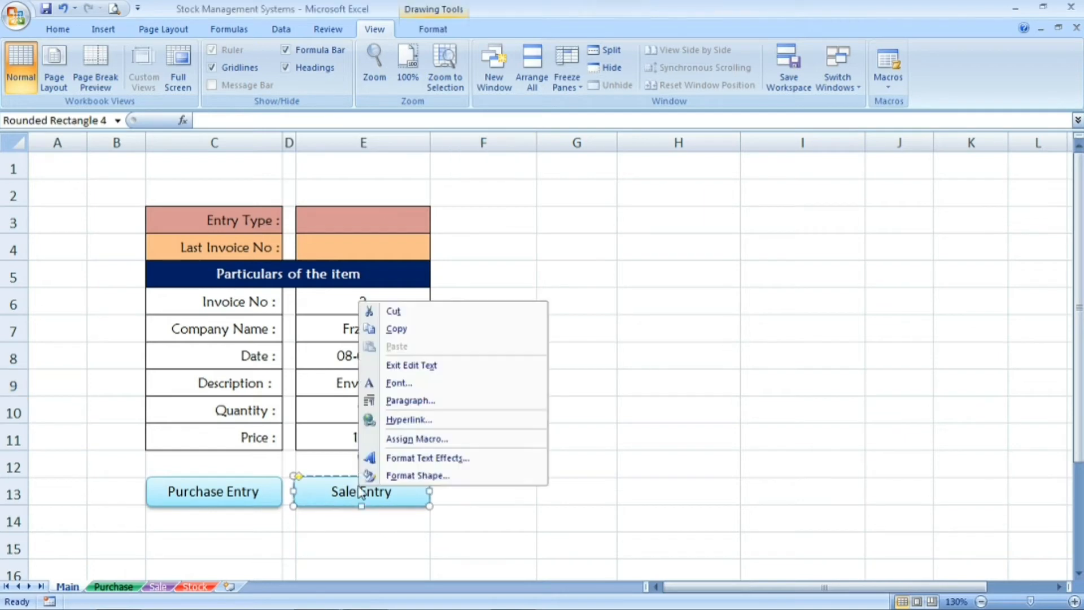
{"action": "left_click", "coordinate": [416, 440]}
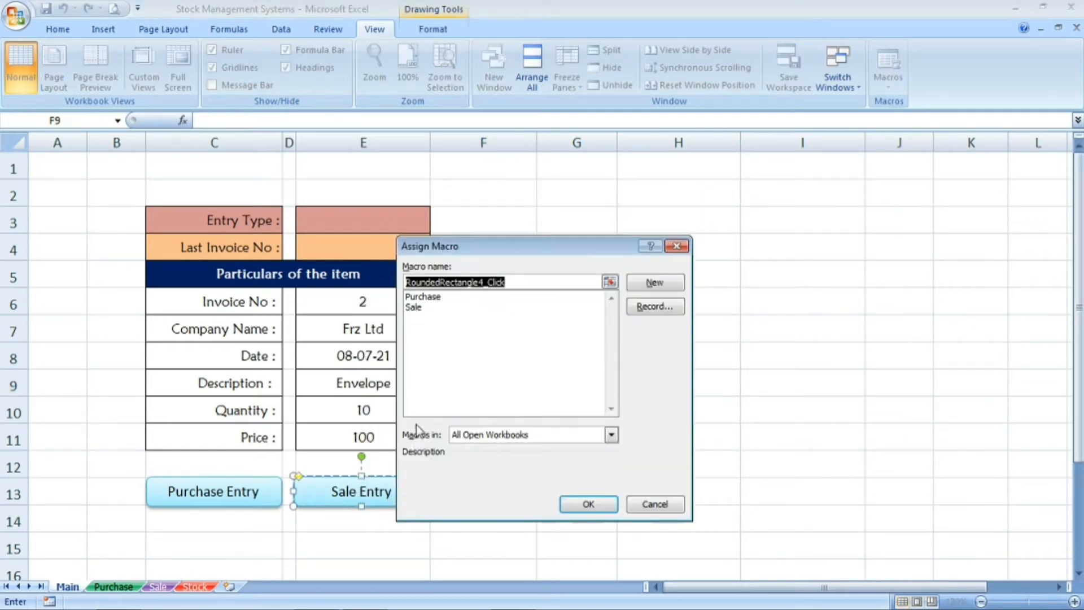
{"action": "left_click", "coordinate": [426, 309]}
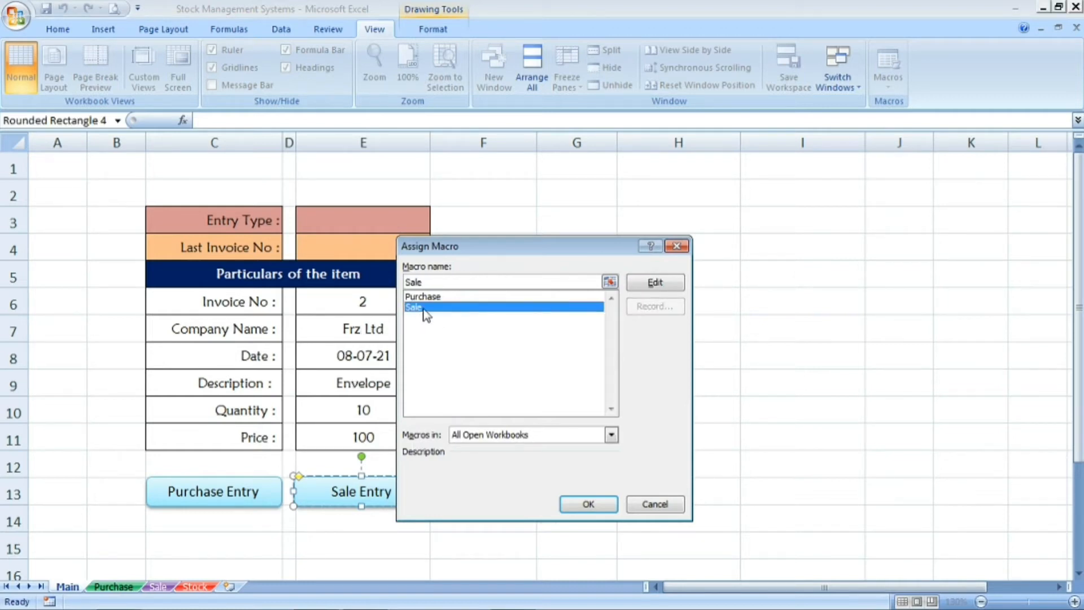
{"action": "left_click", "coordinate": [591, 505]}
{"action": "left_click", "coordinate": [559, 470]}
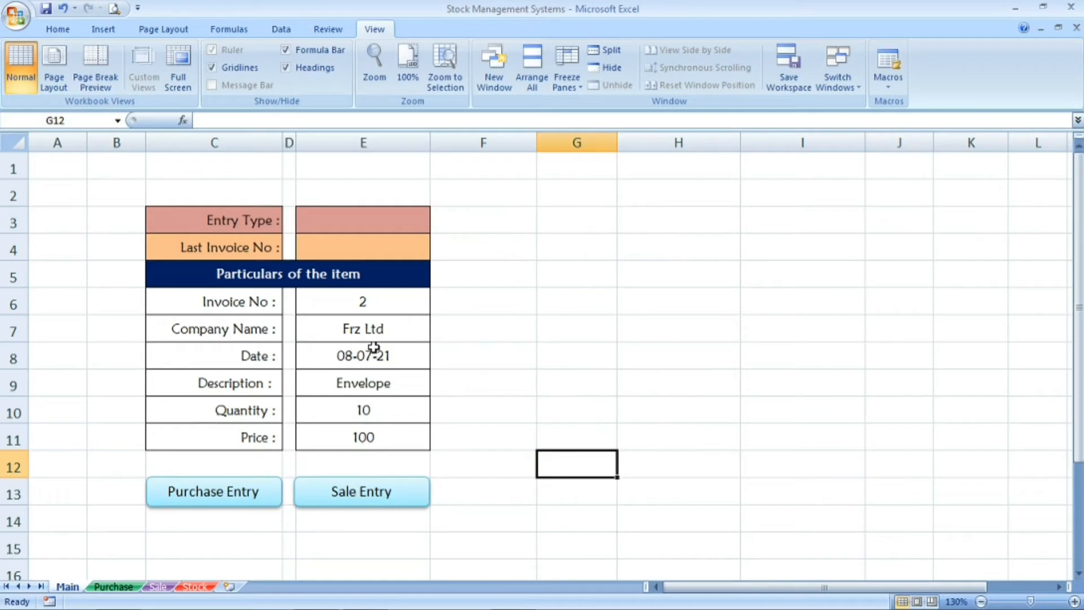
Check the Sale table before the transfer, and run the Sale Entry button's macro from the Main sheet.
{"action": "left_click", "coordinate": [158, 587]}
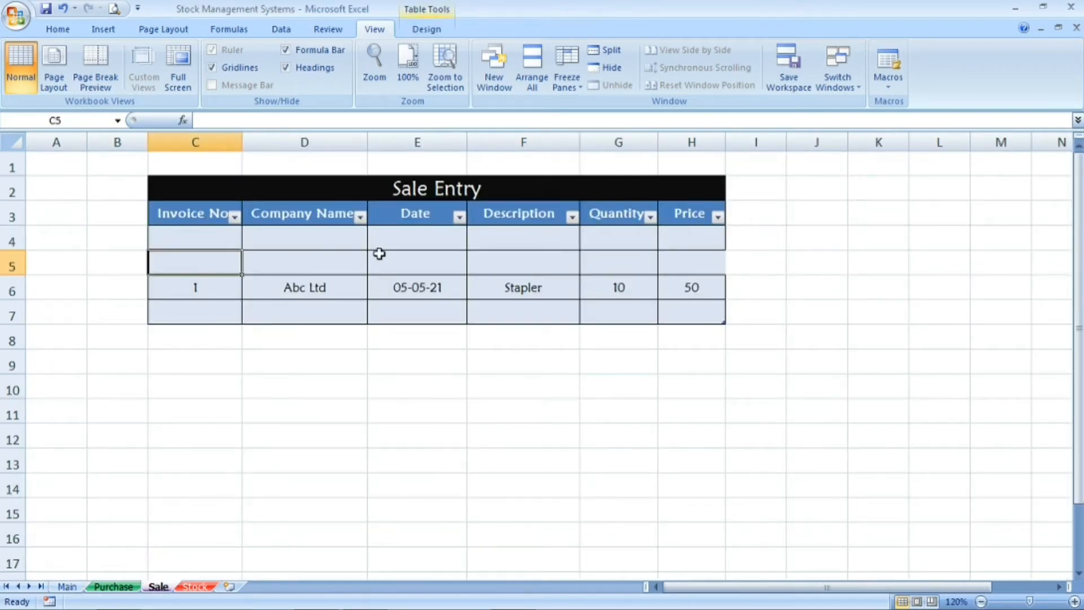
{"action": "left_click", "coordinate": [67, 587]}
{"action": "left_click", "coordinate": [367, 489]}
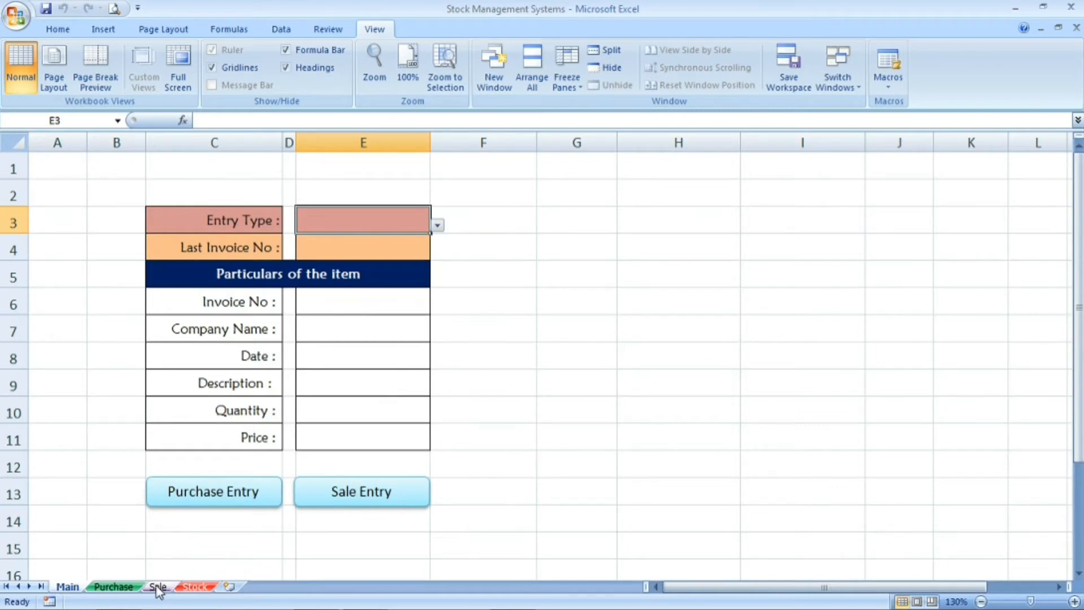
Examine the transferred Frz Ltd record in the Sale table and review the Purchase table's records.
{"action": "left_click", "coordinate": [158, 587]}
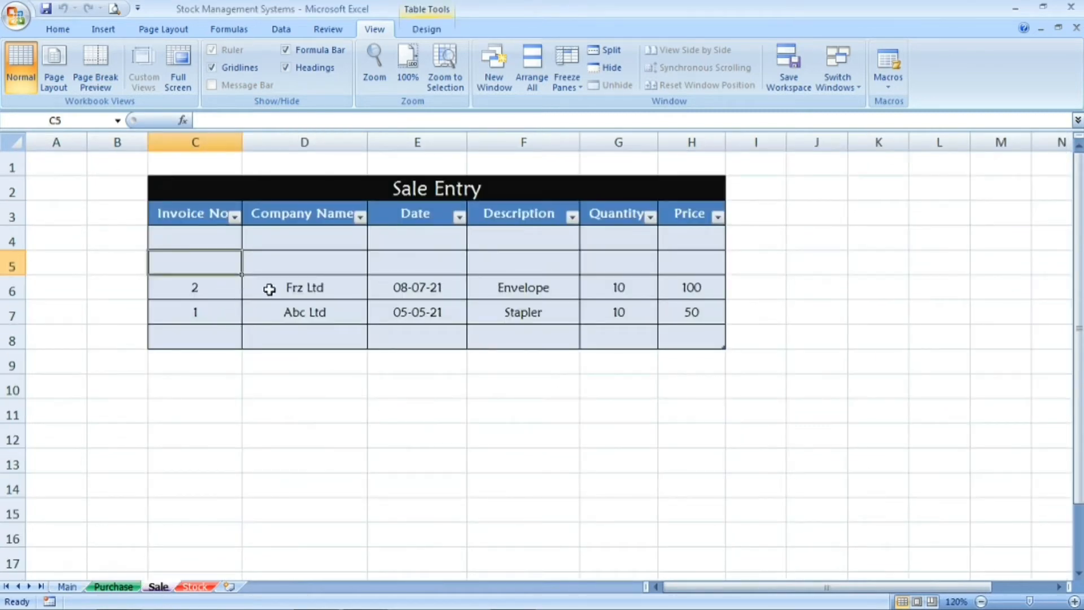
{"action": "left_click", "coordinate": [341, 318]}
{"action": "left_click", "coordinate": [344, 288]}
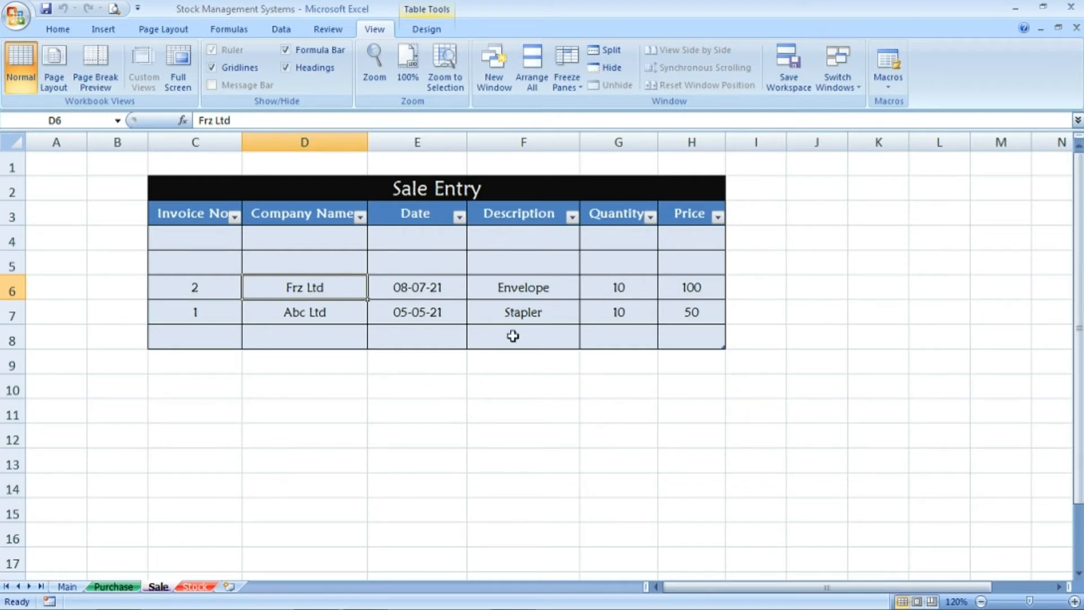
{"action": "left_click", "coordinate": [67, 587]}
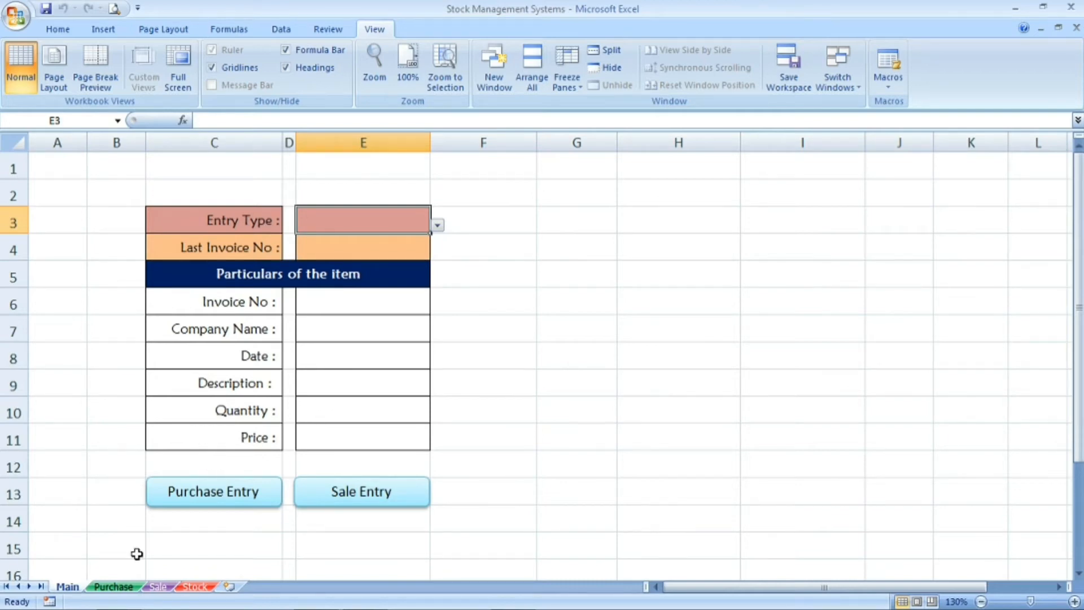
{"action": "left_click", "coordinate": [120, 587]}
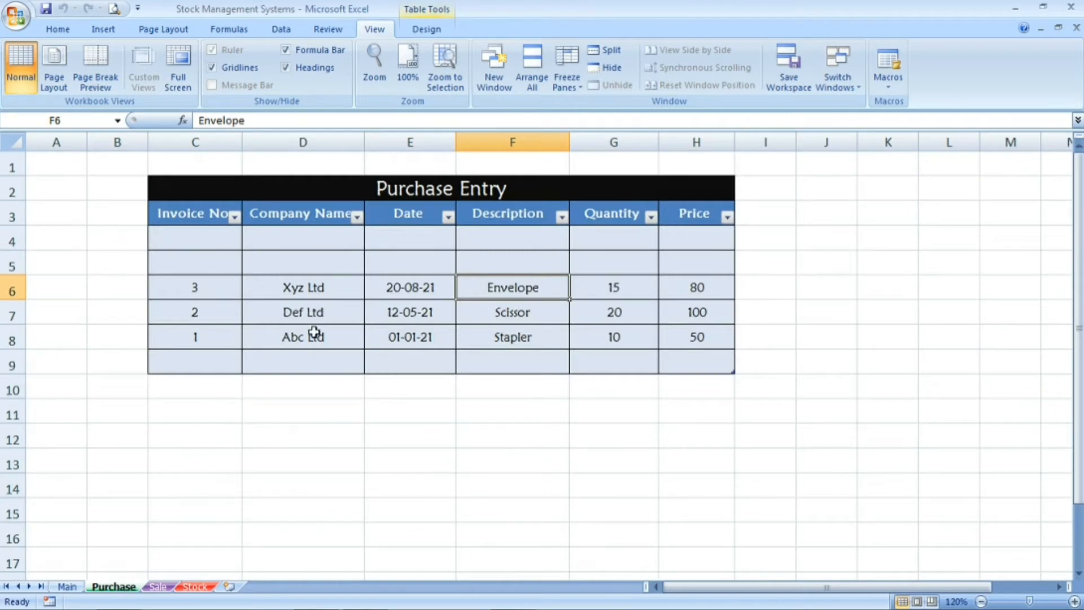
{"action": "left_click", "coordinate": [167, 587]}
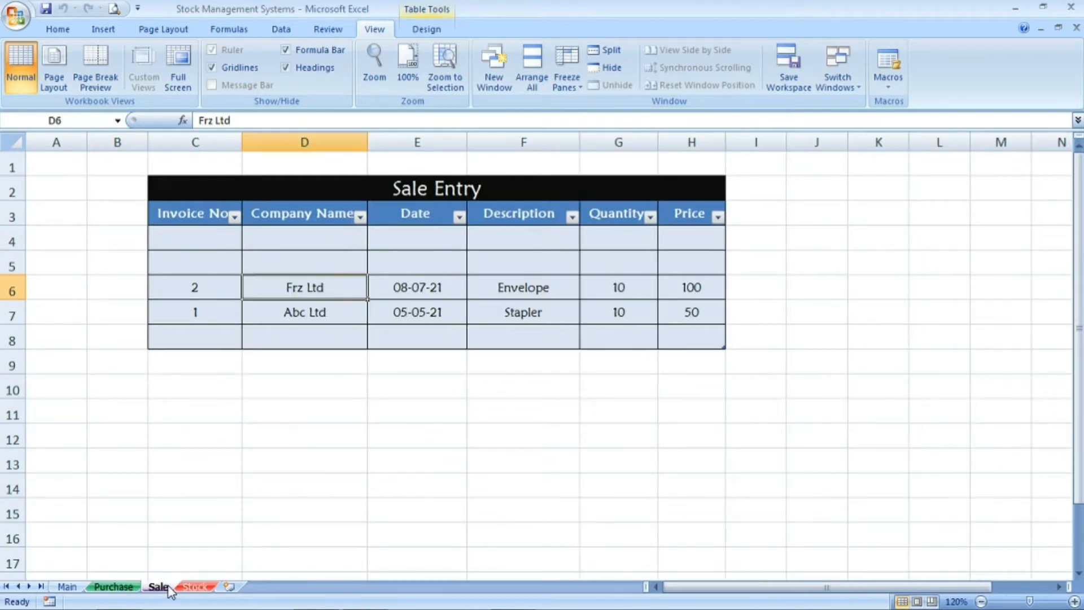
Enter Invoice No 4 and Company Name Ghv LLC in the Main sheet's entry form.
{"action": "left_click", "coordinate": [73, 587]}
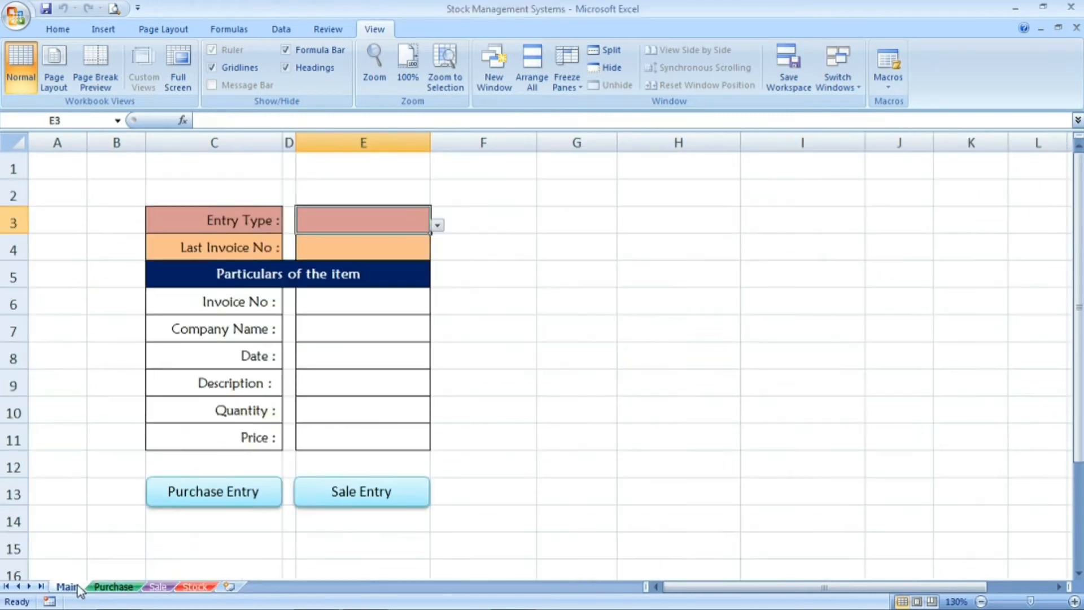
{"action": "left_click", "coordinate": [330, 307]}
{"action": "type", "text": "4"}
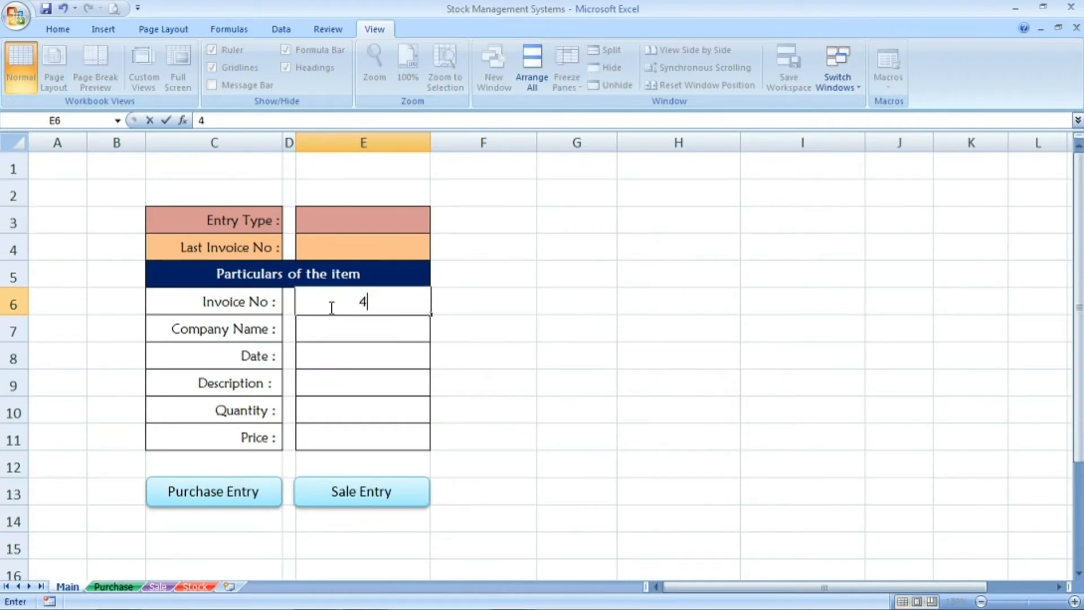
{"action": "key", "text": "Return"}
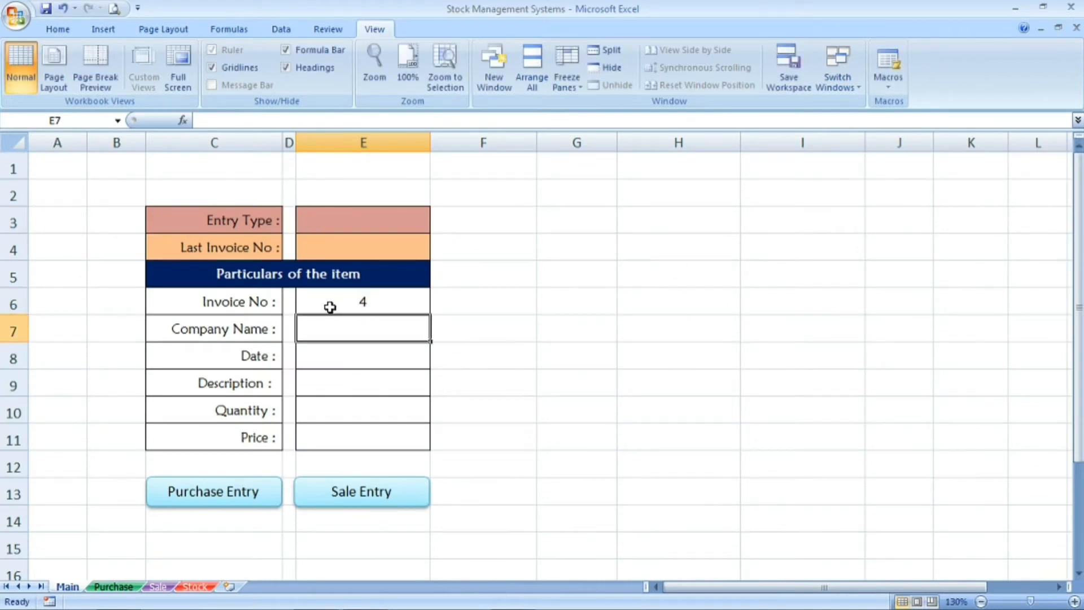
{"action": "type", "text": "Ghv"}
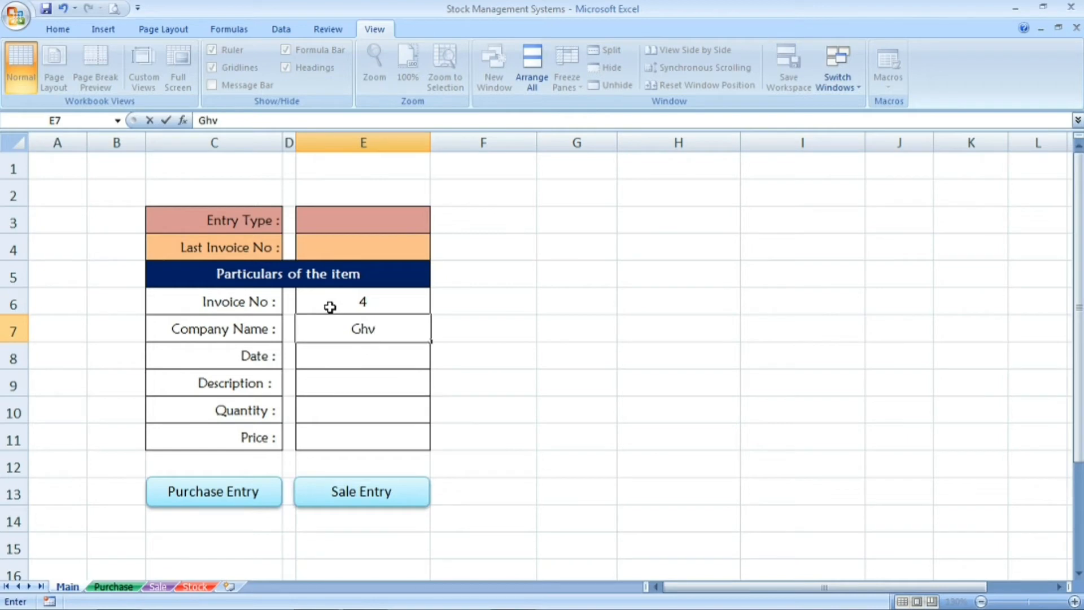
{"action": "type", "text": " LLC"}
{"action": "key", "text": "Return"}
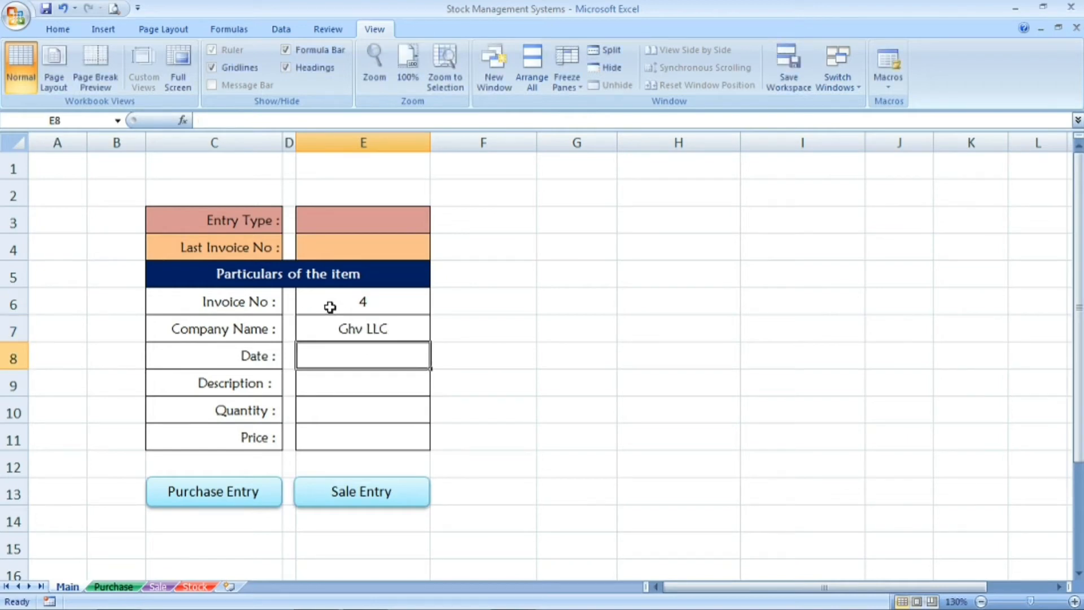
Fill in the Main form's Date 05-06-2021, Description Calculator and Quantity 50.
{"action": "type", "text": "05-"}
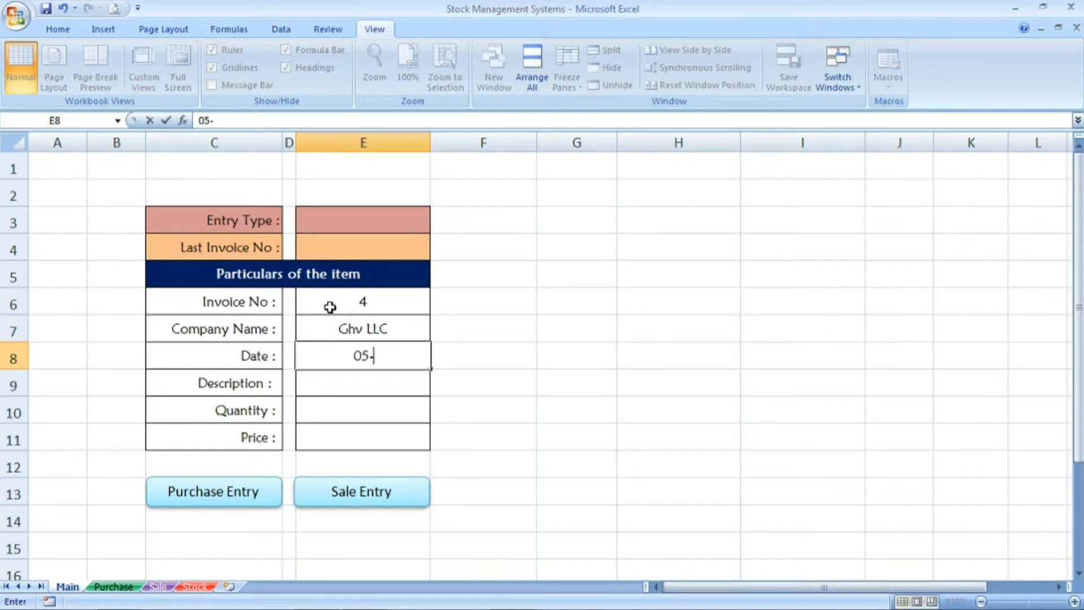
{"action": "type", "text": "06-2021"}
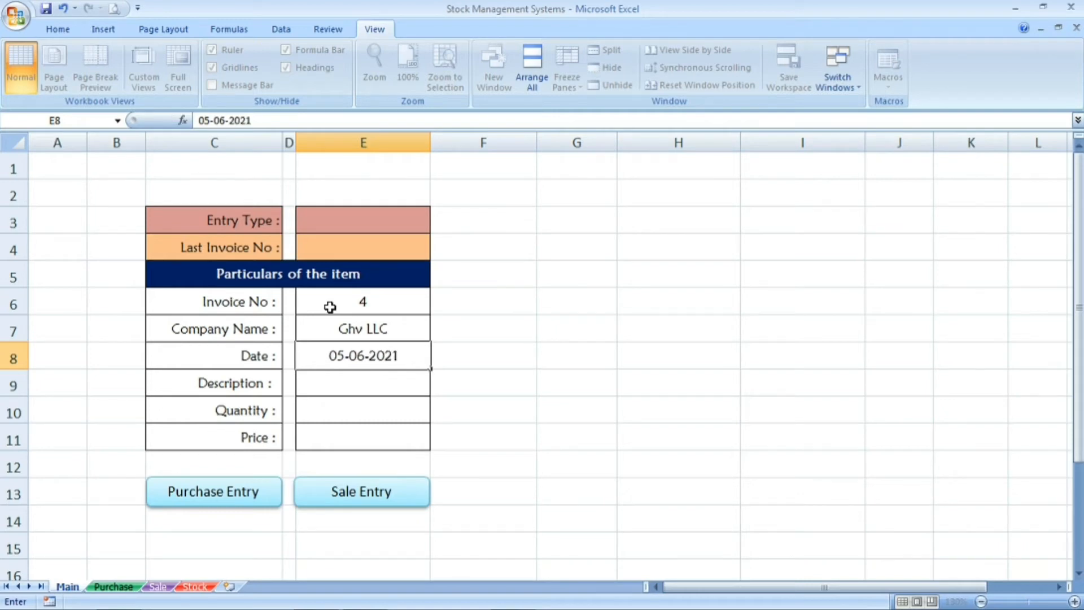
{"action": "key", "text": "Return"}
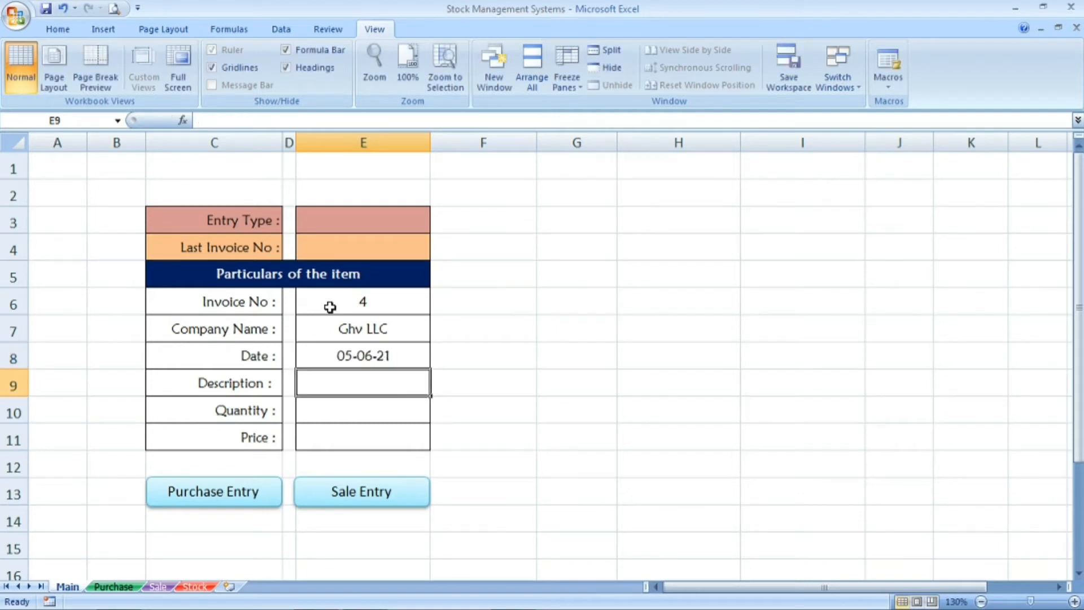
{"action": "type", "text": "Cal"}
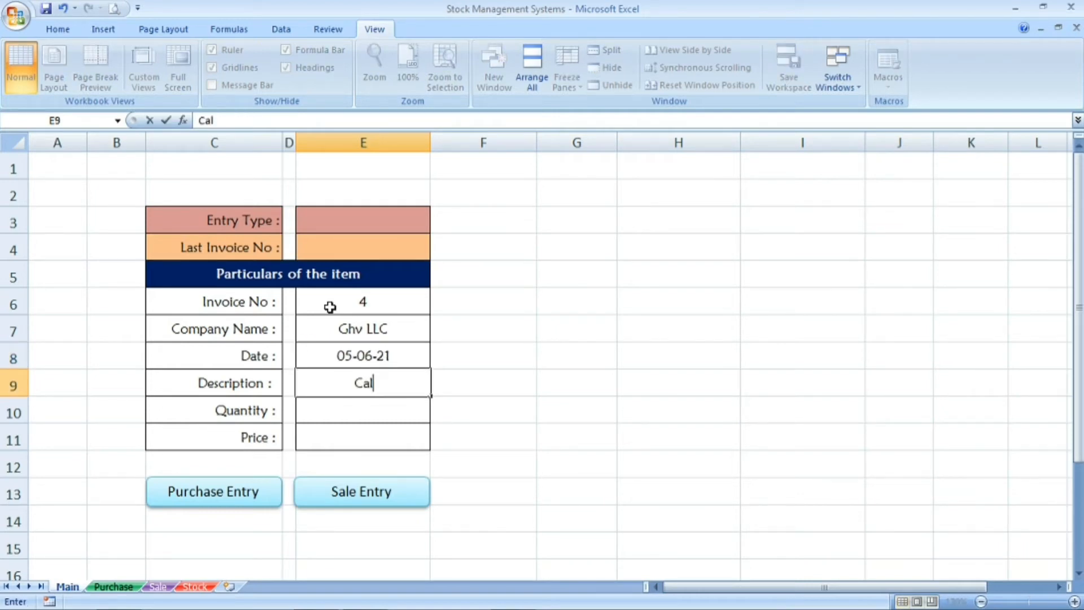
{"action": "type", "text": "culator"}
{"action": "key", "text": "Return"}
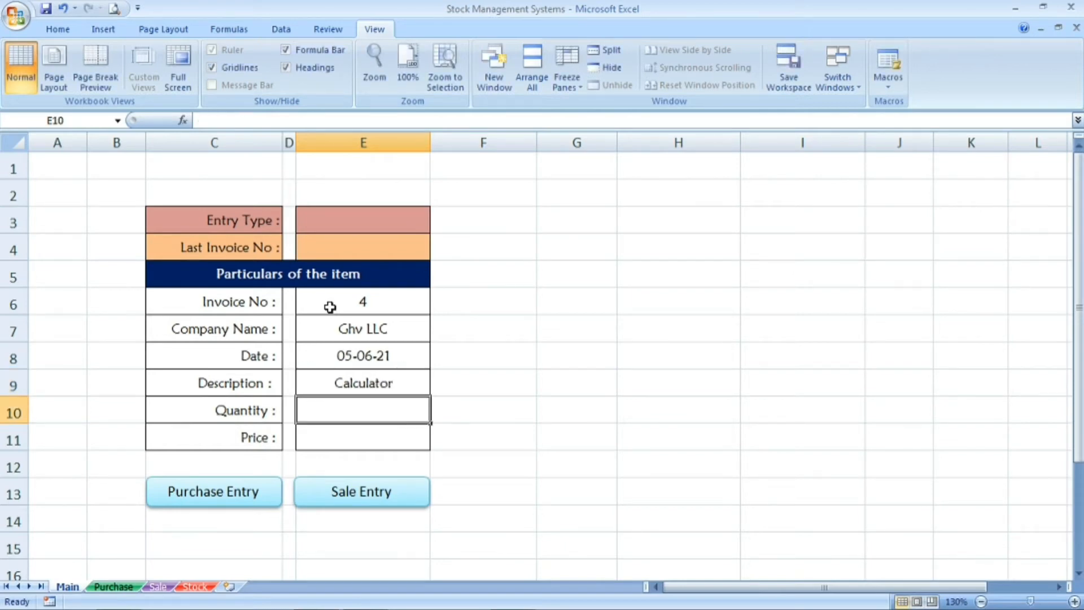
{"action": "type", "text": "50"}
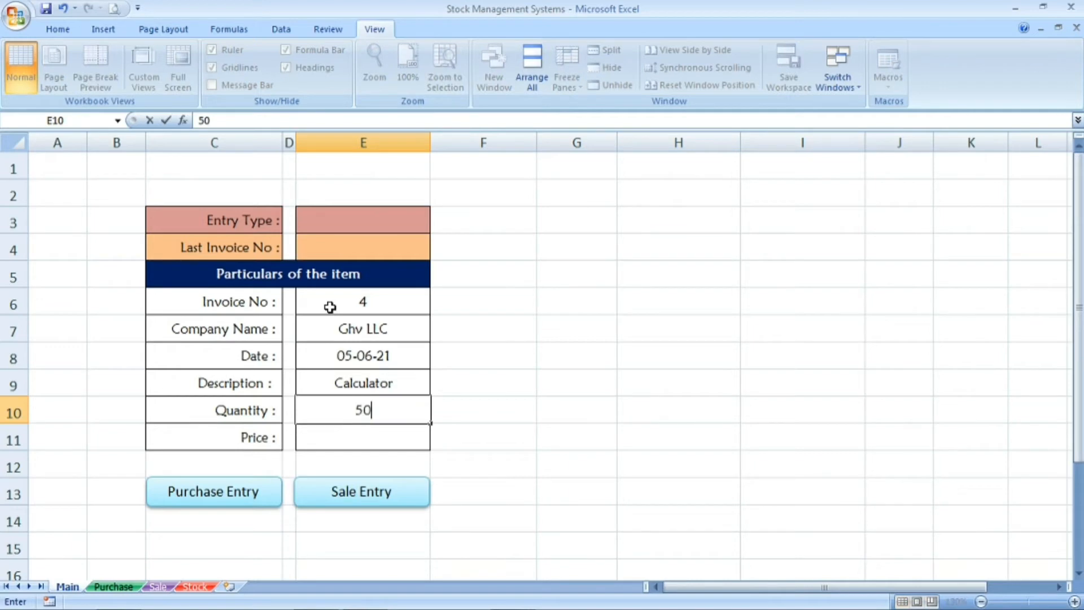
{"action": "key", "text": "Return"}
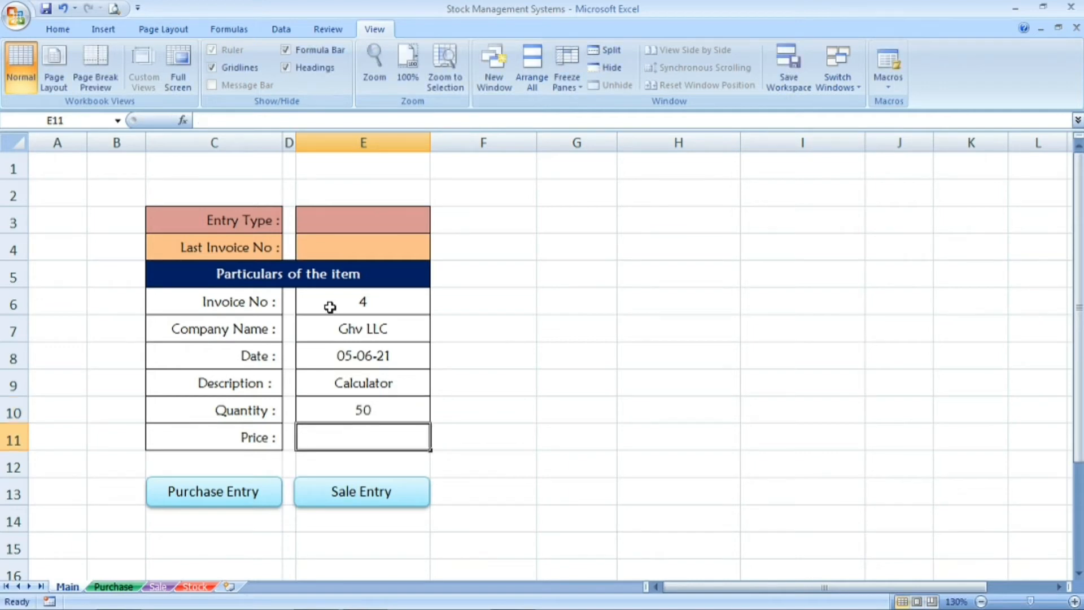
Enter Price 500 in the Main form and run the Purchase Entry button's macro to transfer the record.
{"action": "type", "text": "500"}
{"action": "key", "text": "Return"}
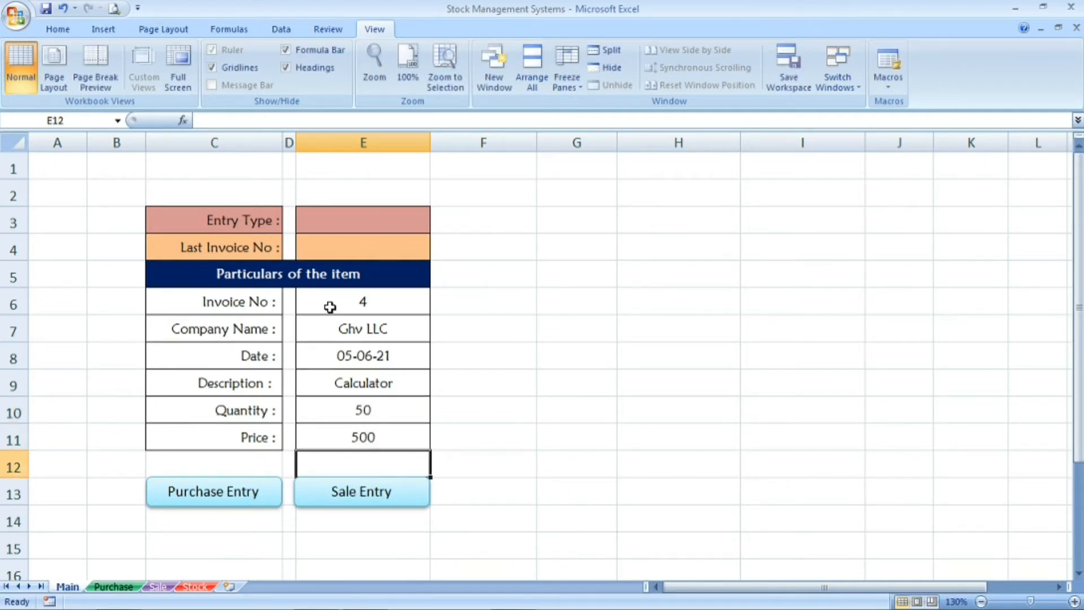
{"action": "left_click", "coordinate": [209, 496]}
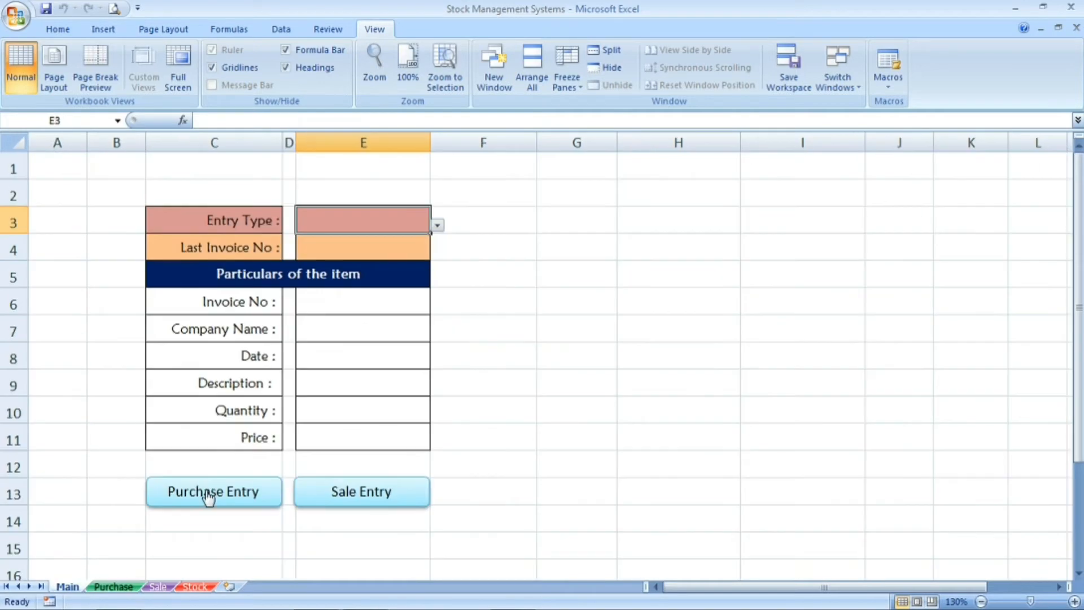
Check the transferred Ghv LLC record's invoice number, description, quantity and price in the Purchase table.
{"action": "left_click", "coordinate": [113, 587]}
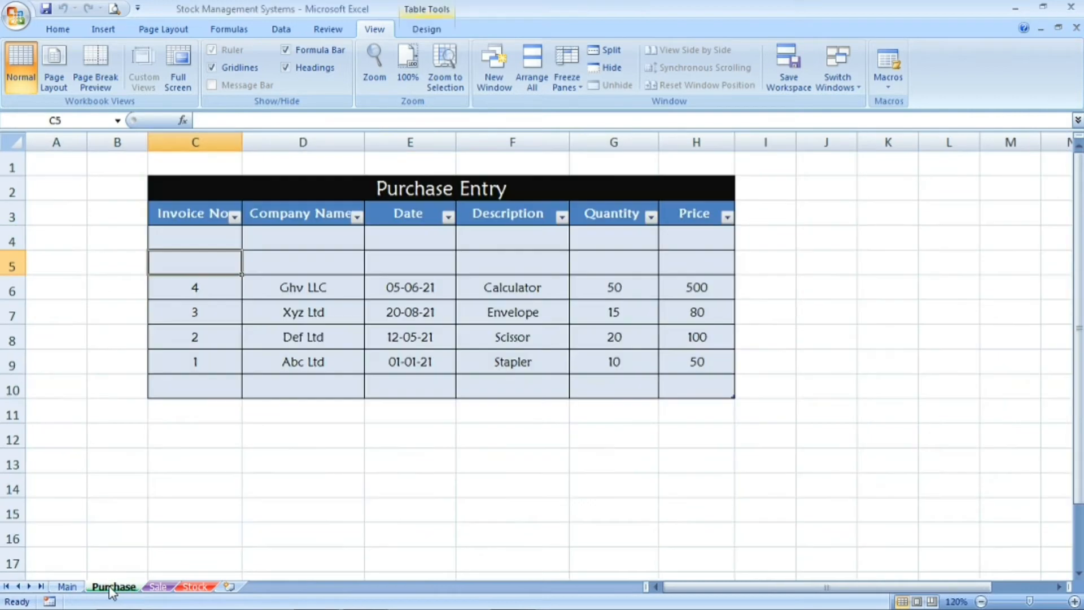
{"action": "left_click", "coordinate": [218, 293]}
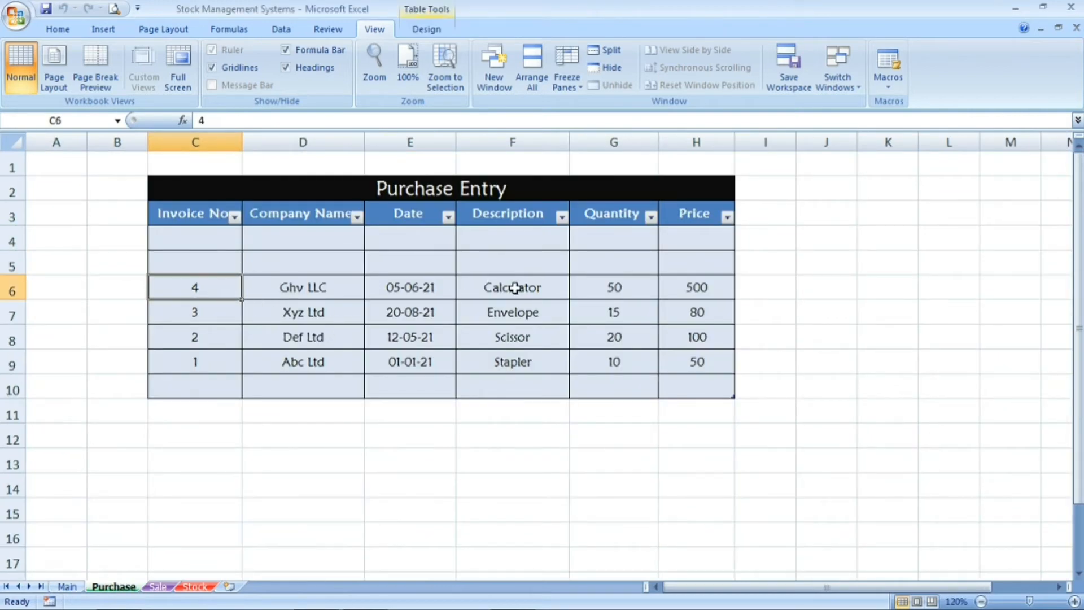
{"action": "left_click", "coordinate": [514, 289]}
{"action": "left_click", "coordinate": [596, 286]}
{"action": "left_click", "coordinate": [713, 281]}
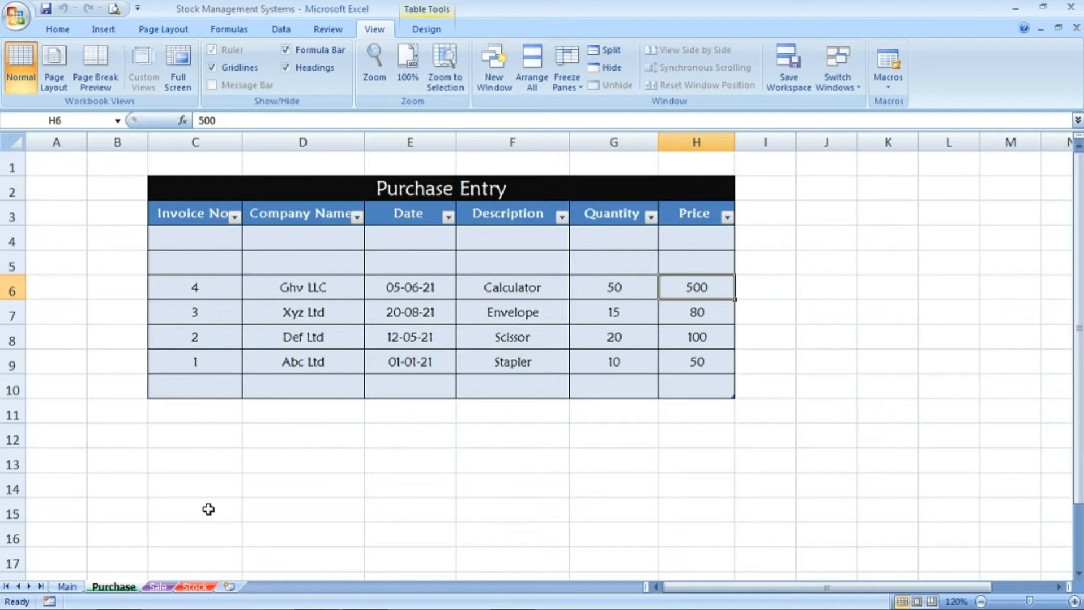
Enter Invoice No 3 and Company Name Shaz Pvt Ltd in the Main sheet's entry form.
{"action": "left_click", "coordinate": [66, 587]}
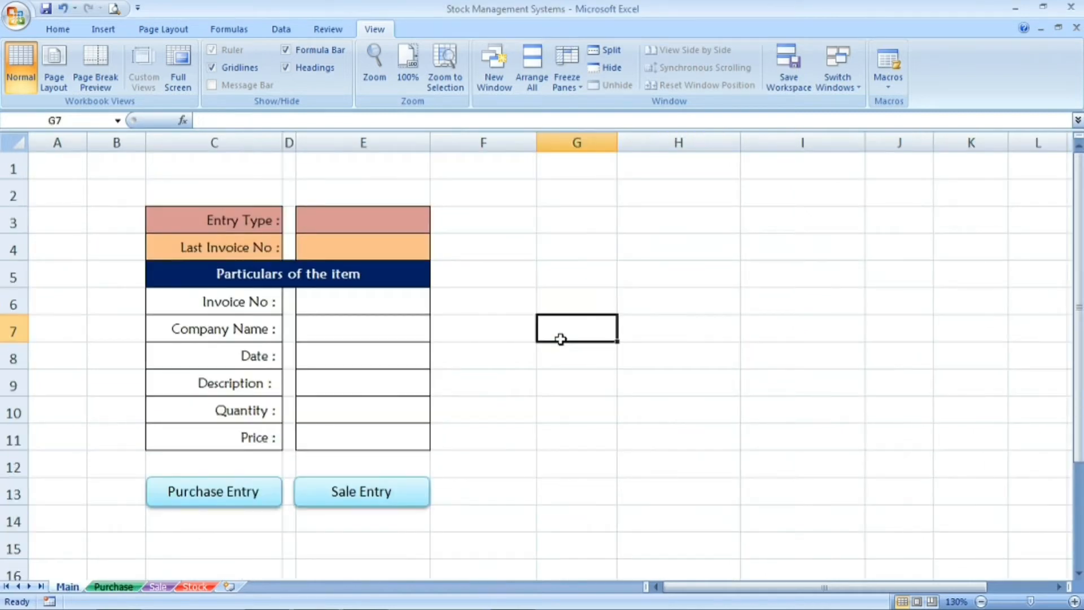
{"action": "left_click", "coordinate": [384, 304]}
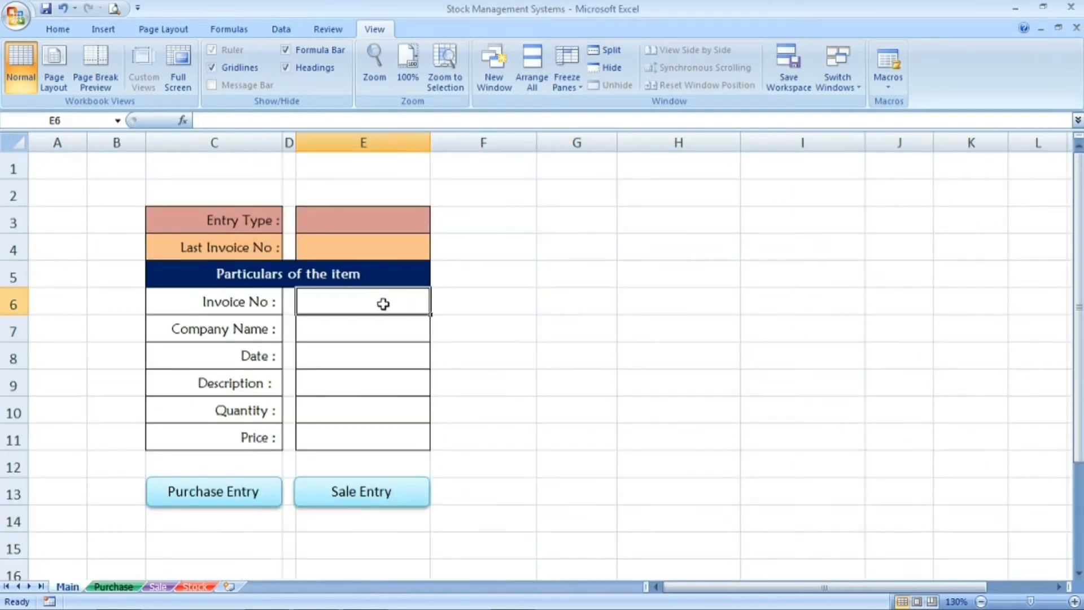
{"action": "type", "text": "3"}
{"action": "key", "text": "Return"}
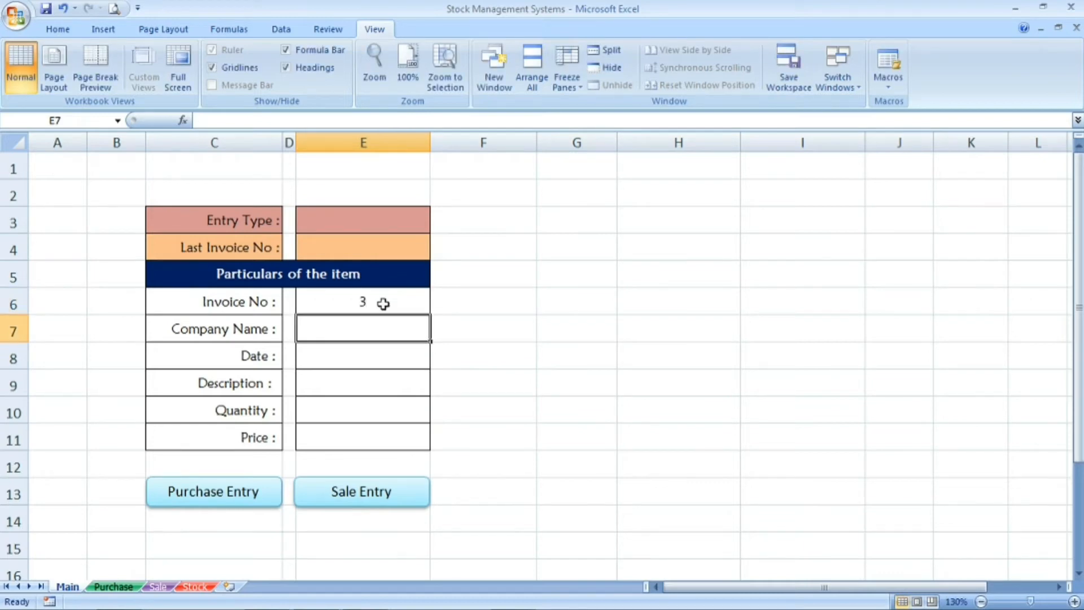
{"action": "type", "text": "Shaz"}
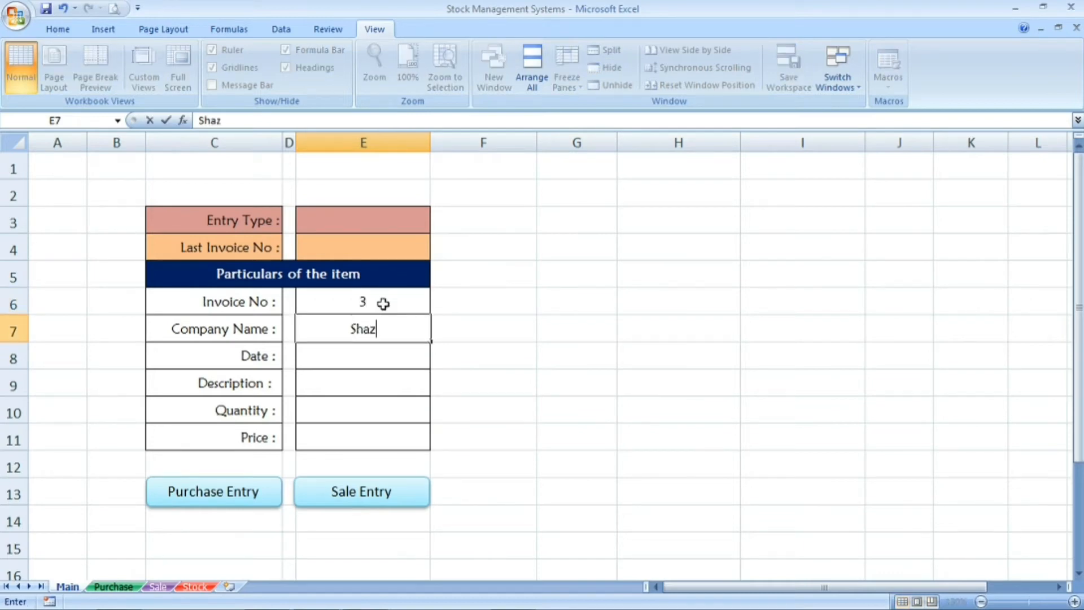
{"action": "type", "text": " Pvt Ltd"}
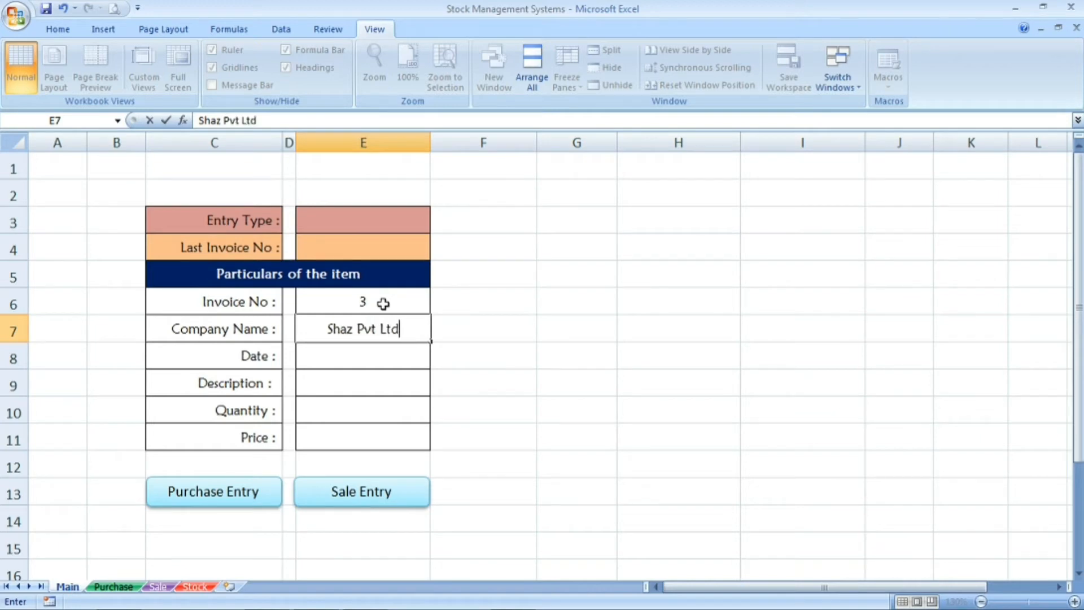
{"action": "key", "text": "Return"}
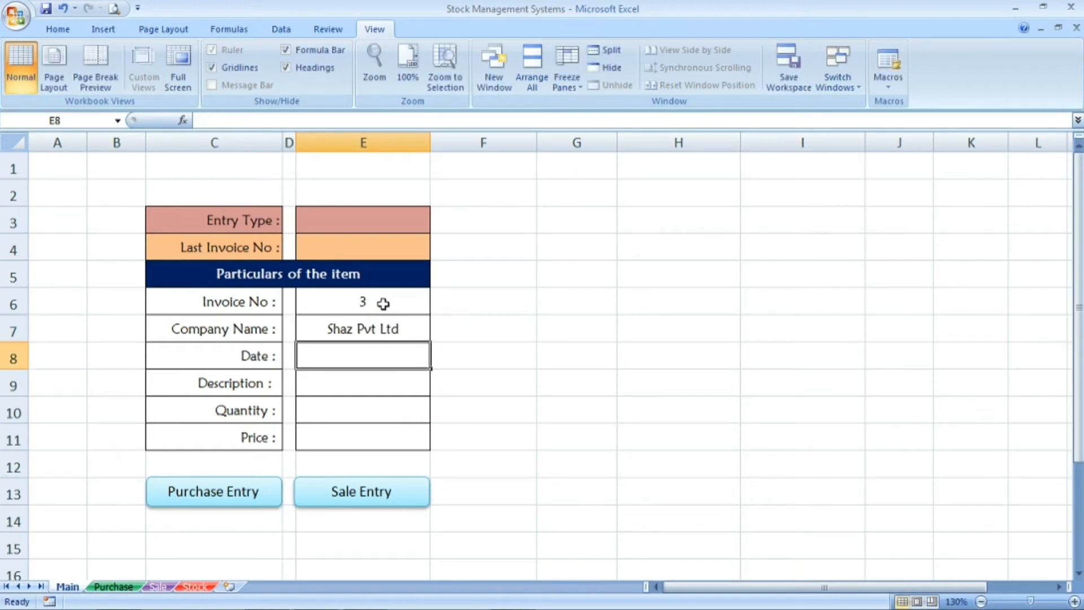
Fill in the Main form's Date 18-03-21, Description Calculator, Quantity 10 and Price 150.
{"action": "type", "text": "18-03-21"}
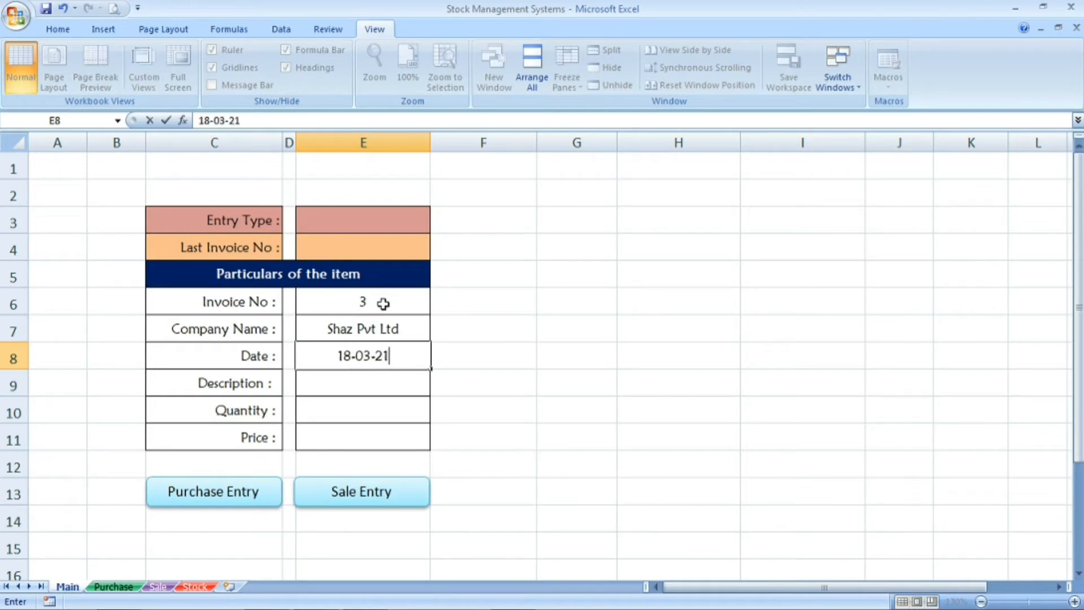
{"action": "key", "text": "Return"}
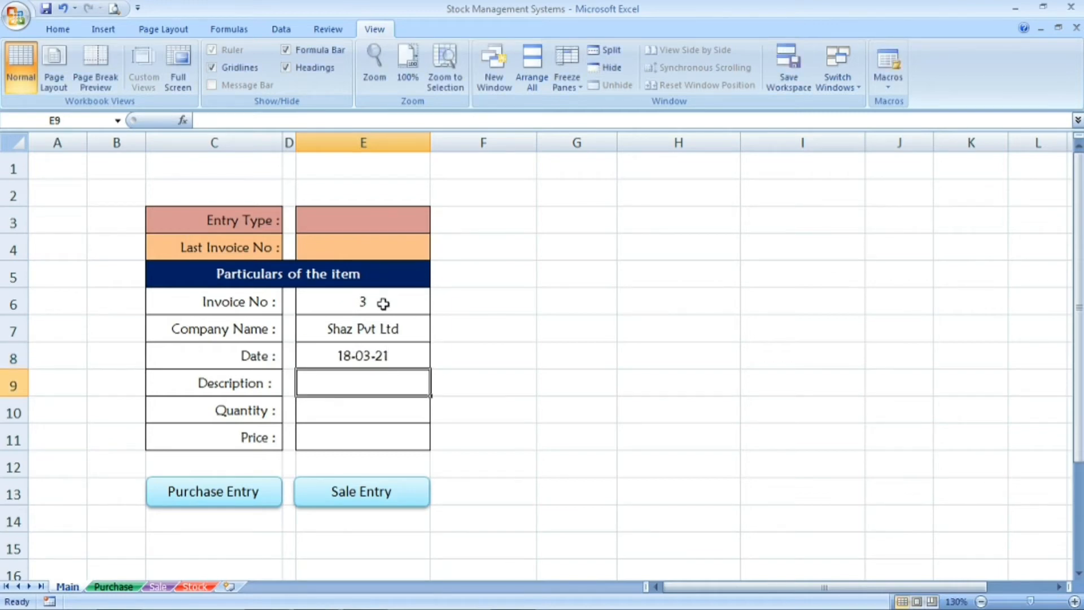
{"action": "type", "text": "Cal"}
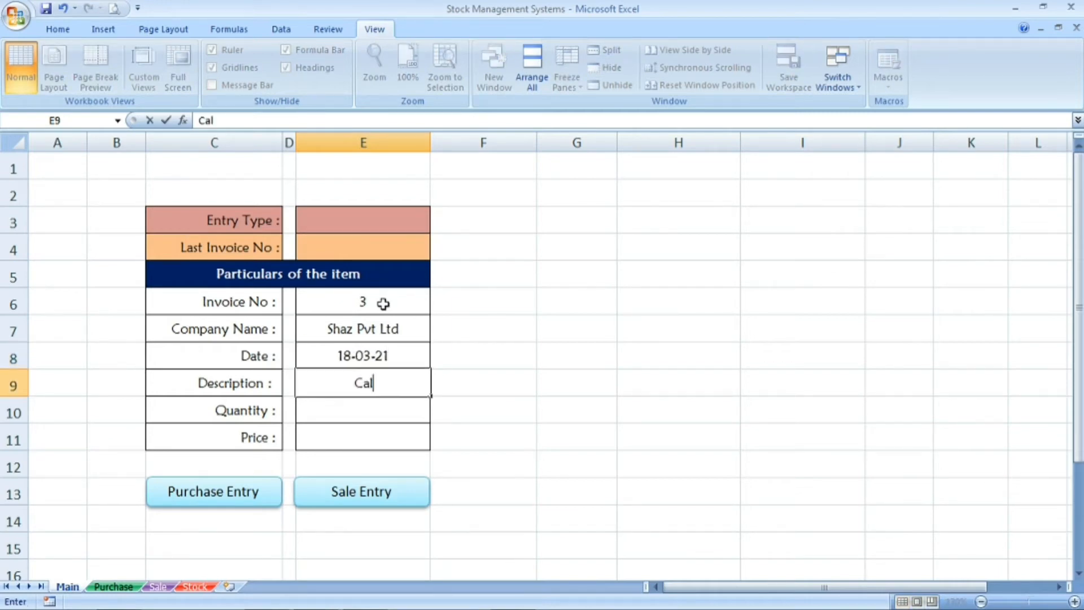
{"action": "type", "text": "culator"}
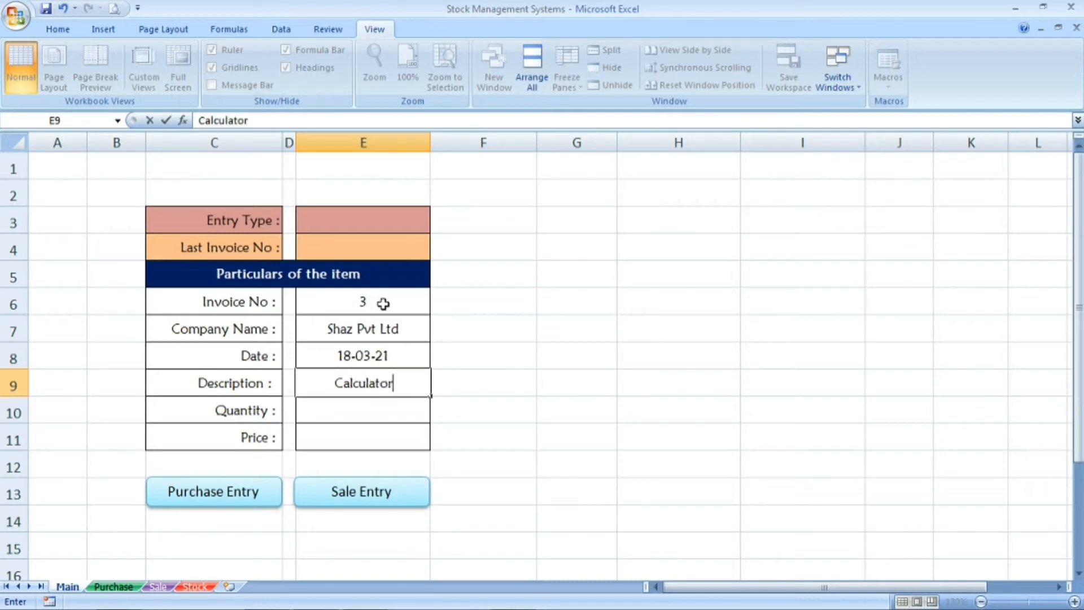
{"action": "key", "text": "Return"}
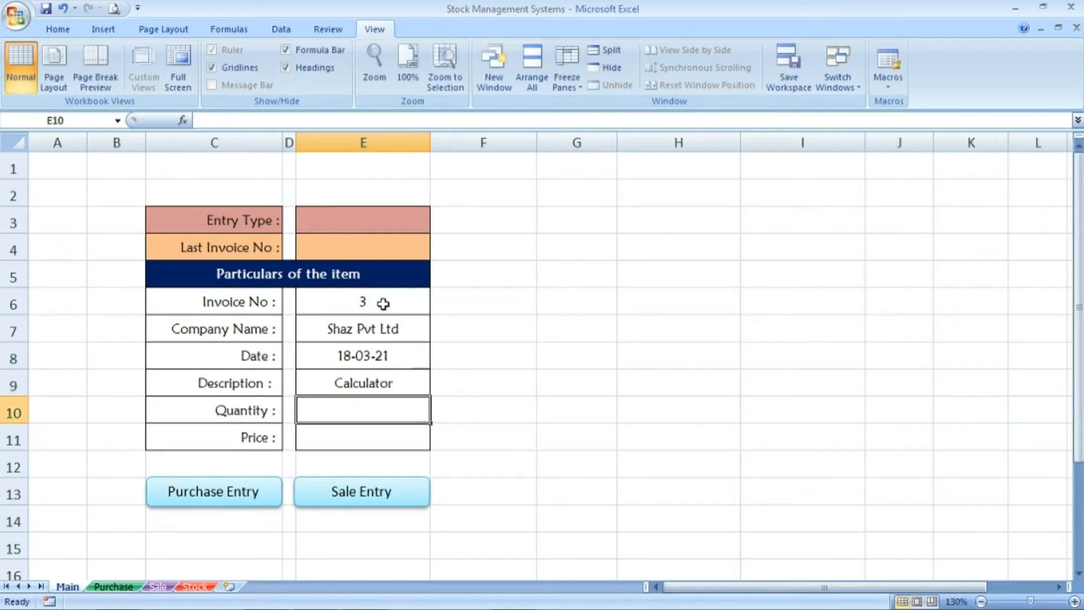
{"action": "type", "text": "10"}
{"action": "key", "text": "Return"}
{"action": "type", "text": "50"}
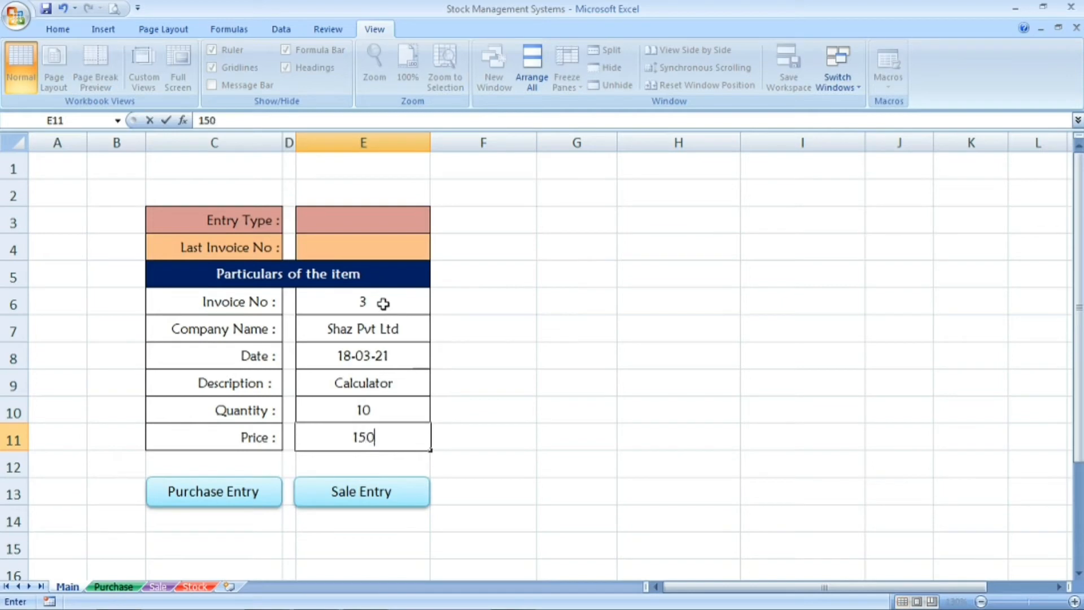
{"action": "key", "text": "Return"}
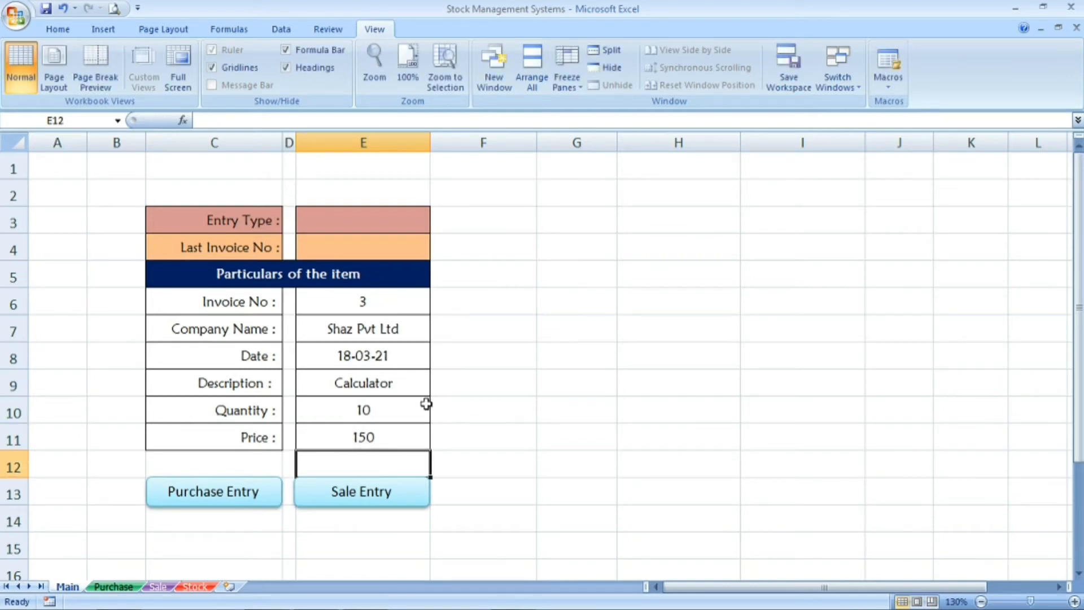
Run the Sale Entry button's macro and check the transferred Shaz Pvt Ltd record in the Sale table.
{"action": "left_click", "coordinate": [436, 421]}
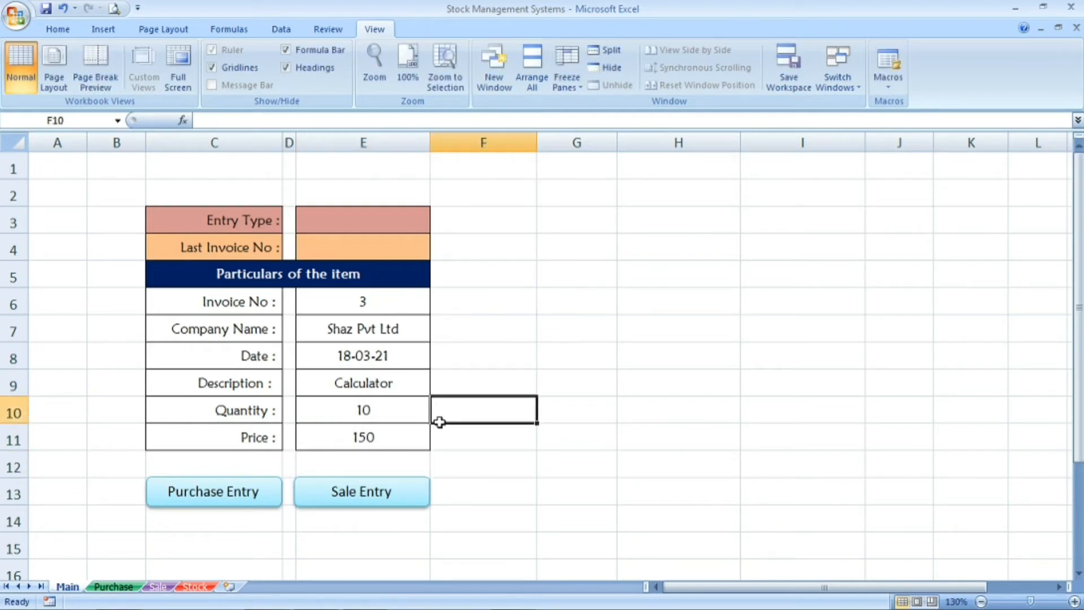
{"action": "left_click", "coordinate": [357, 497]}
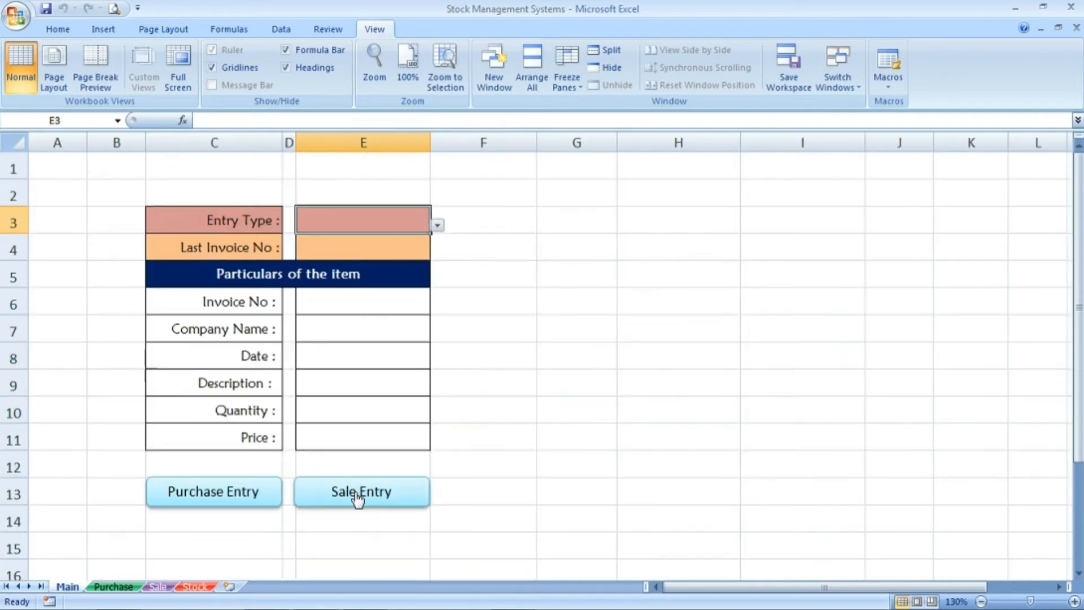
{"action": "left_click", "coordinate": [157, 587]}
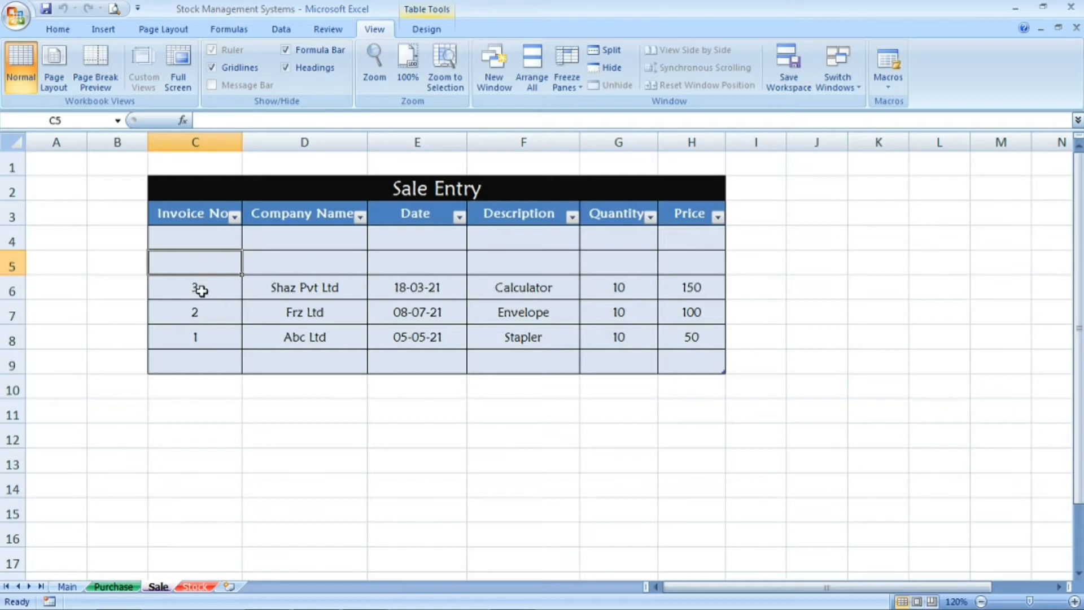
{"action": "left_click", "coordinate": [68, 586]}
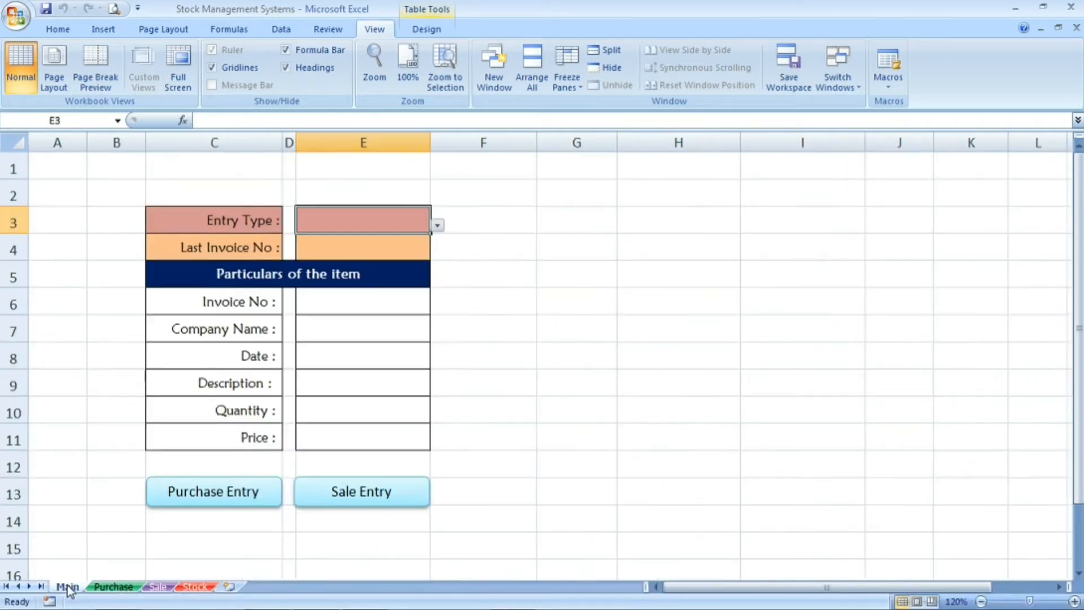
{"action": "left_click", "coordinate": [383, 311]}
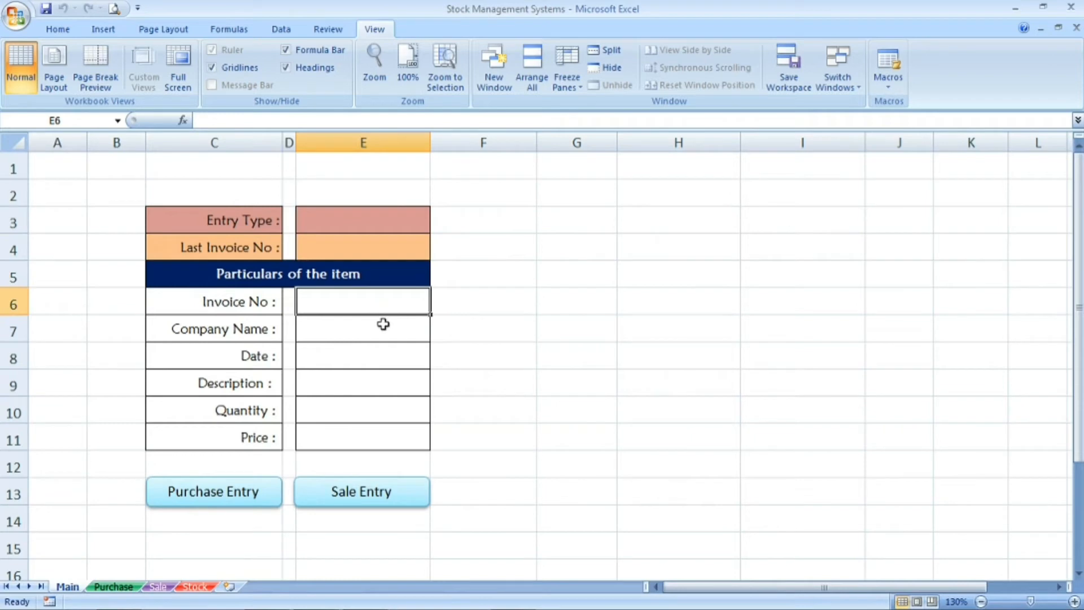
{"action": "left_click", "coordinate": [380, 345]}
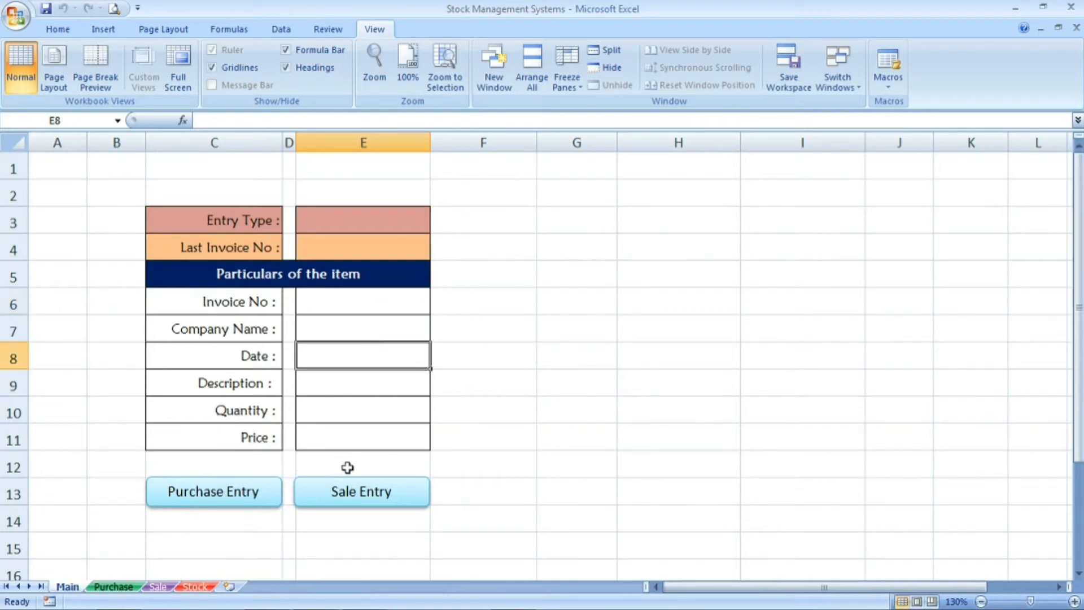
{"action": "left_click", "coordinate": [403, 223]}
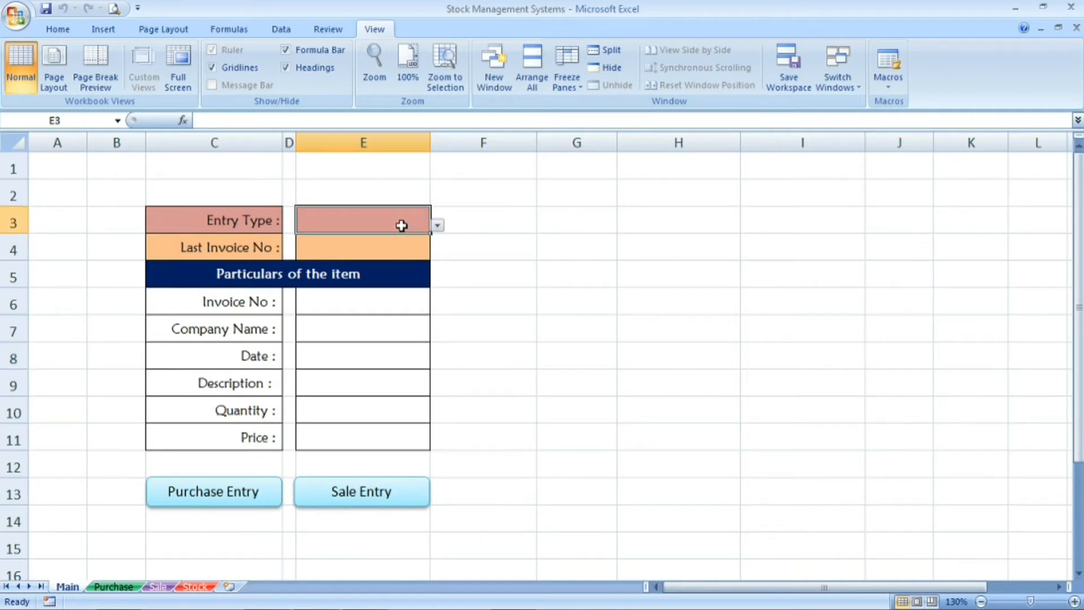
{"action": "left_click", "coordinate": [389, 241]}
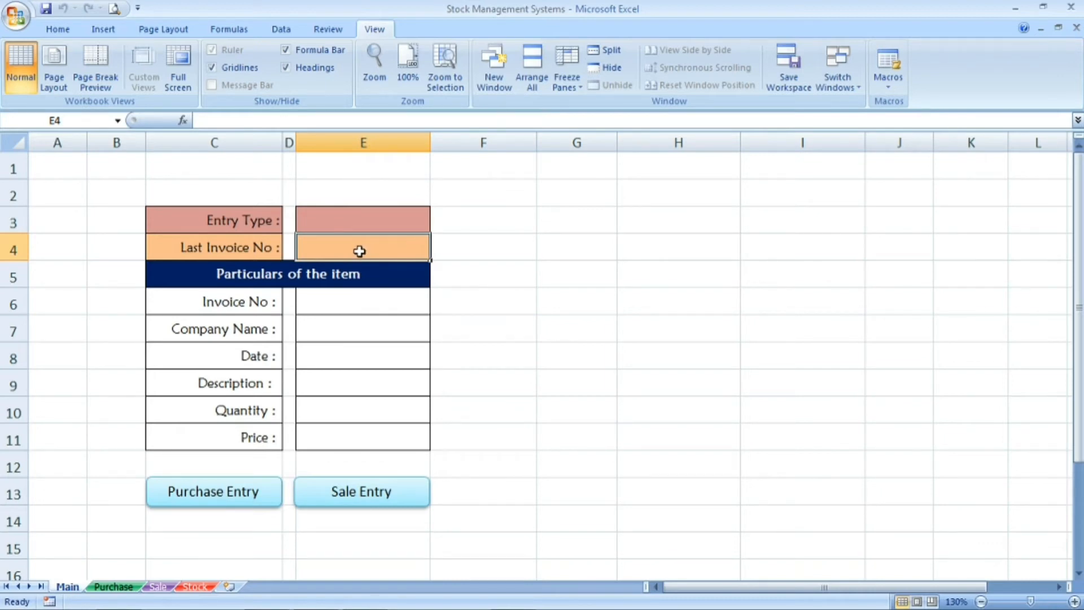
{"action": "type", "text": "="}
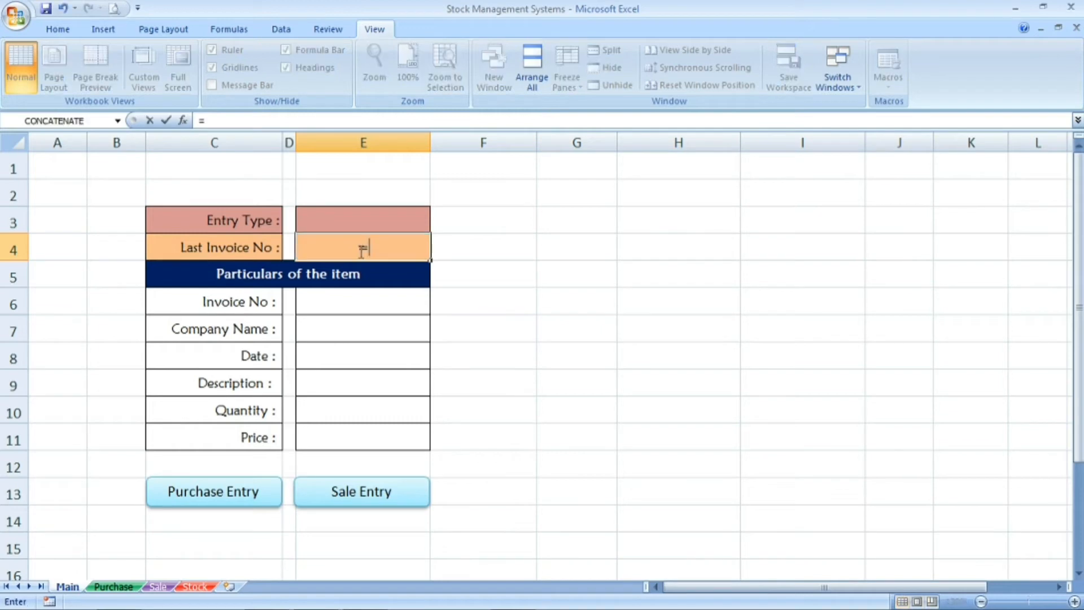
{"action": "type", "text": "max("}
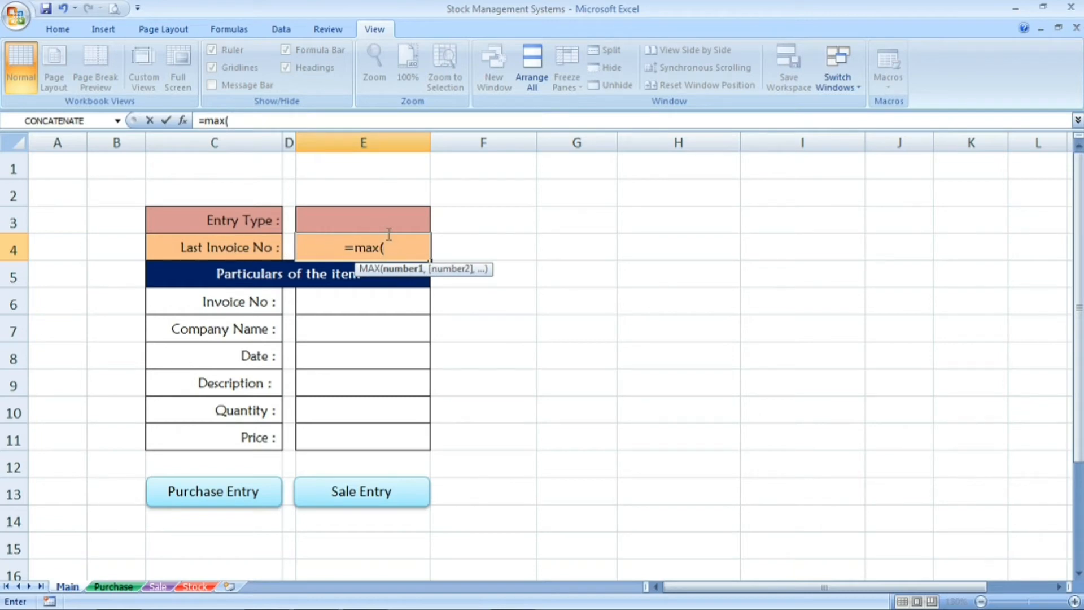
{"action": "key", "text": "BackSpace"}
{"action": "key", "text": "BackSpace"}
{"action": "key", "text": "BackSpace"}
{"action": "key", "text": "BackSpace"}
{"action": "key", "text": "BackSpace"}
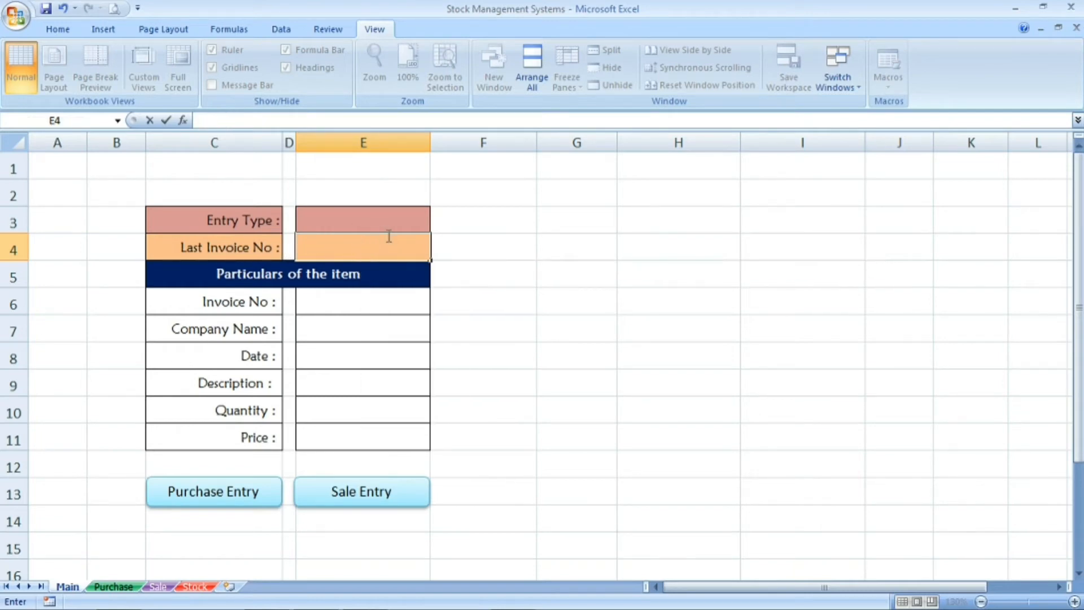
{"action": "key", "text": "Return"}
Set the Main form's Entry Type to Purchase.
{"action": "left_click", "coordinate": [404, 223]}
{"action": "left_click", "coordinate": [439, 226]}
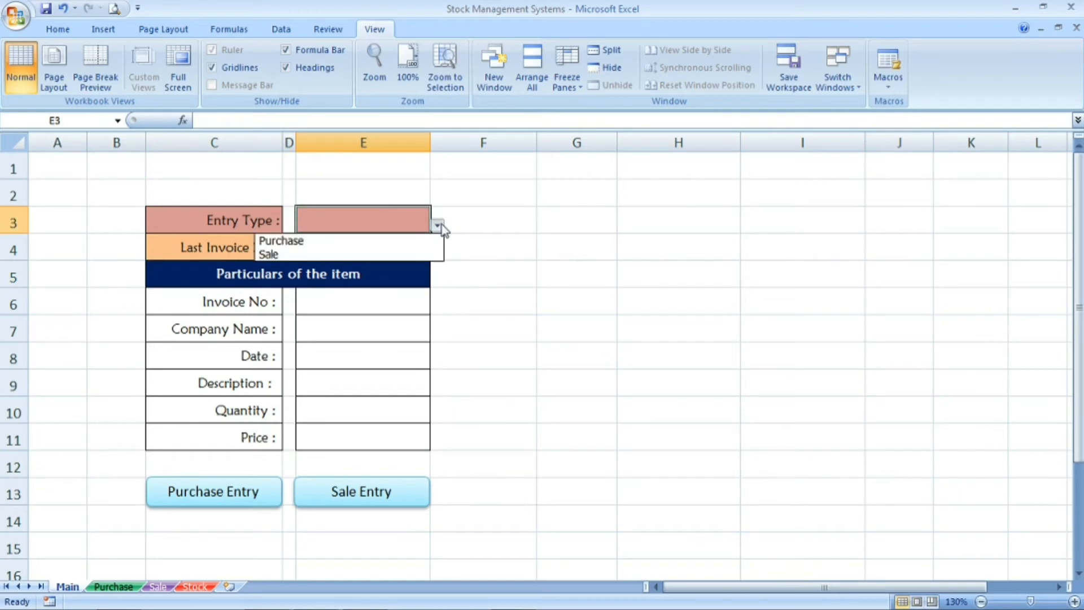
{"action": "left_click", "coordinate": [381, 243]}
Enter a MAX formula in the Last Invoice No cell E4 over the Invoice No column of the Purchase table (Table1).
{"action": "left_click", "coordinate": [379, 250]}
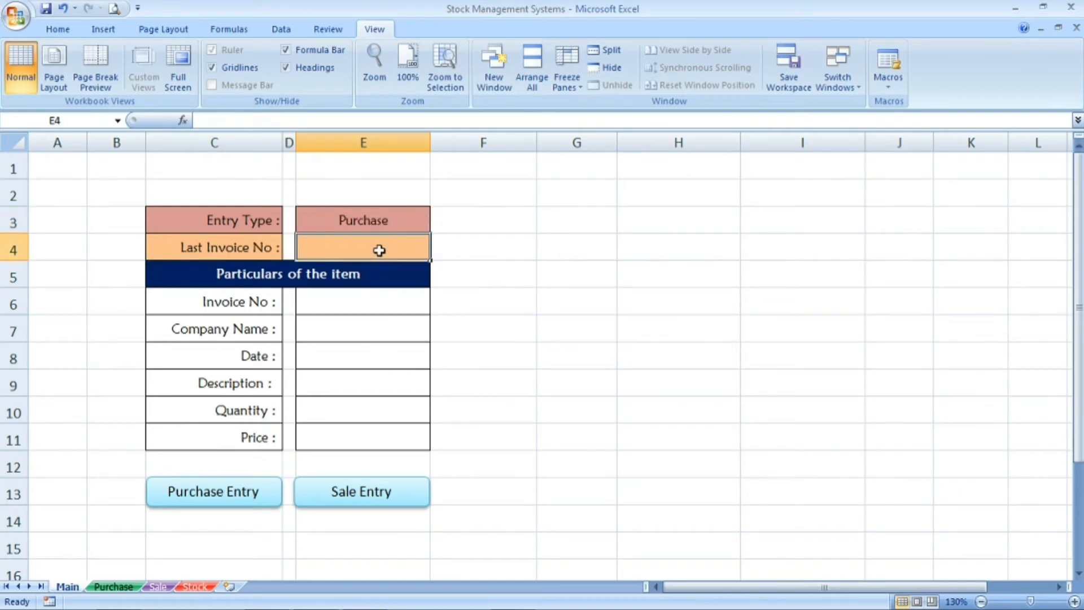
{"action": "type", "text": "=max("}
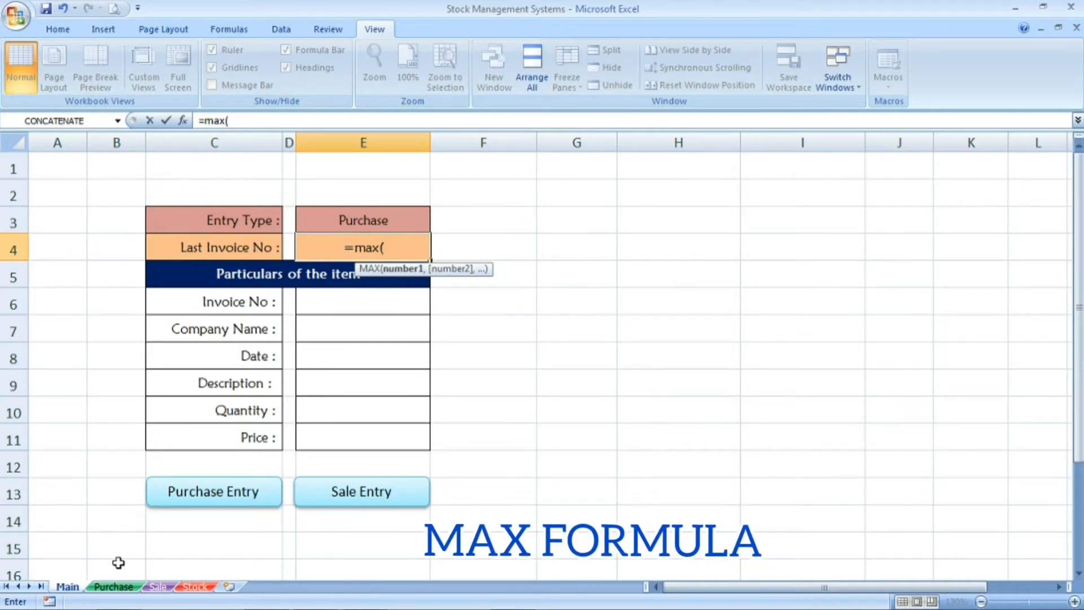
{"action": "left_click", "coordinate": [116, 587]}
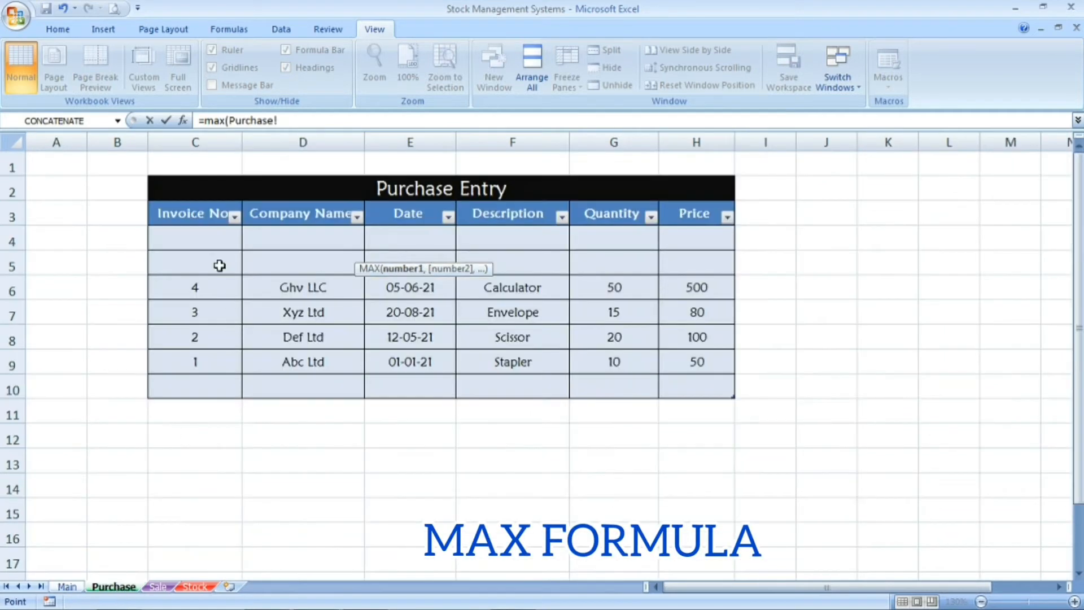
{"action": "left_click", "coordinate": [205, 238]}
{"action": "left_click_drag", "start_coordinate": [205, 238], "coordinate": [204, 387]}
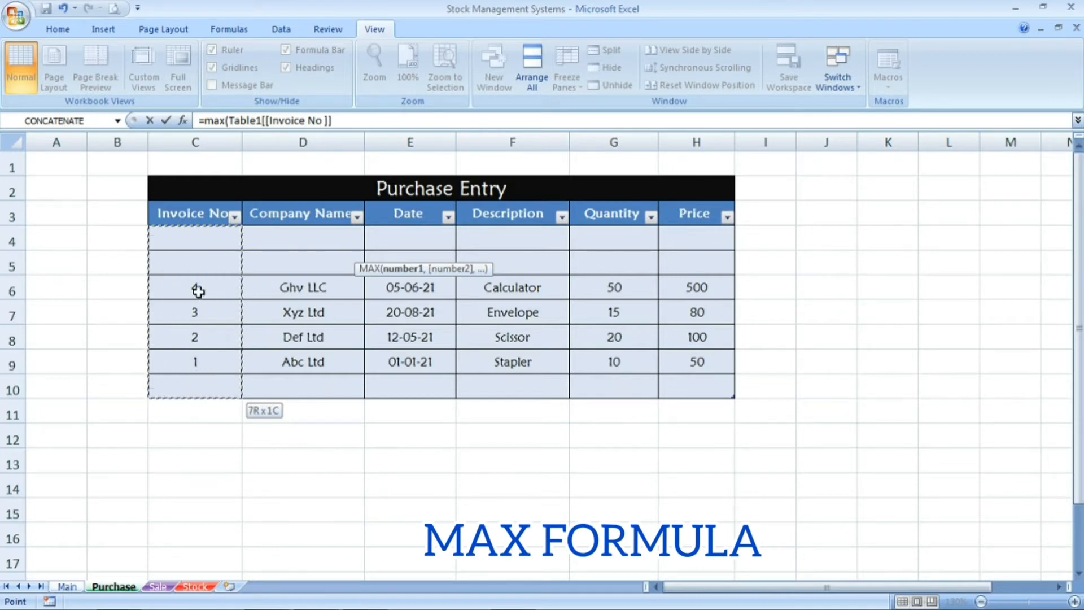
{"action": "type", "text": ")"}
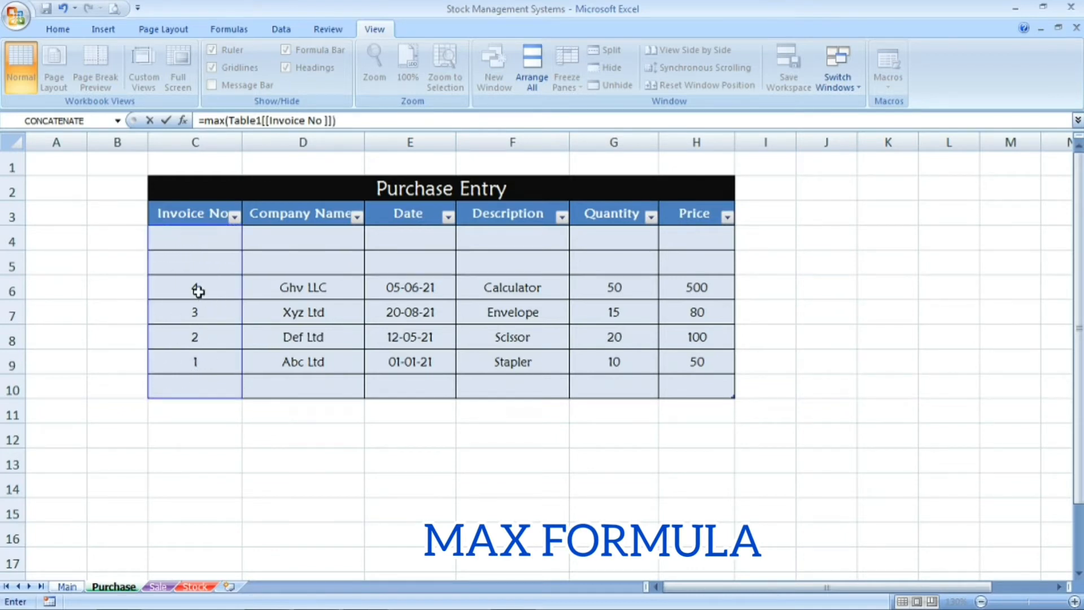
{"action": "key", "text": "Return"}
{"action": "left_click", "coordinate": [359, 245]}
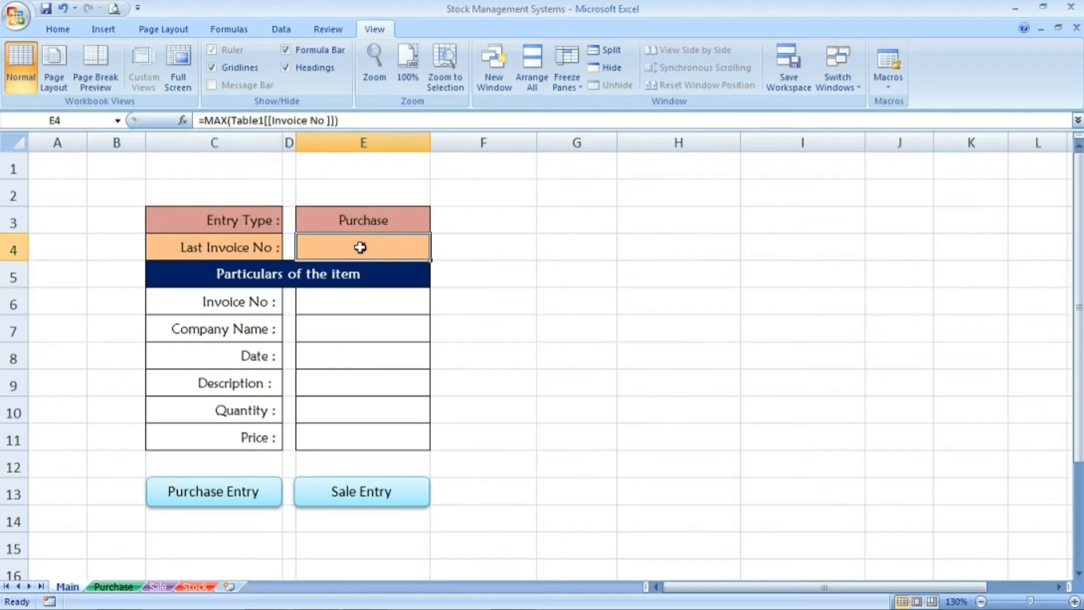
Reselect Purchase as the Main form's Entry Type and check the Last Invoice No cell.
{"action": "left_click", "coordinate": [403, 219]}
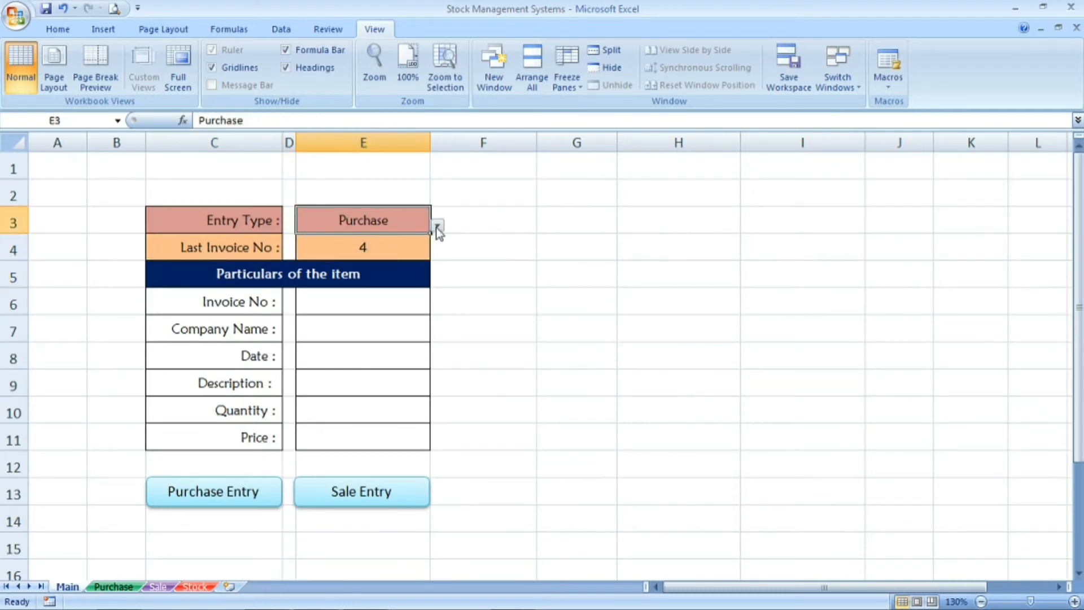
{"action": "left_click", "coordinate": [437, 226]}
{"action": "left_click", "coordinate": [427, 241]}
{"action": "left_click", "coordinate": [406, 247]}
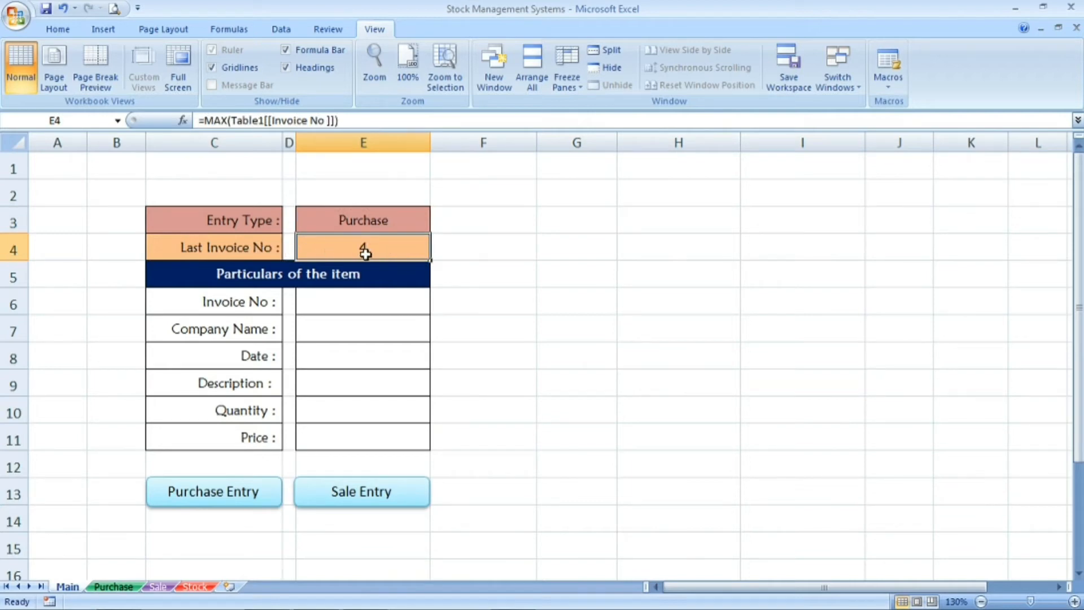
Enter Invoice No 5 and Company Name Dalilah Pvt in the Main form.
{"action": "left_click", "coordinate": [361, 308]}
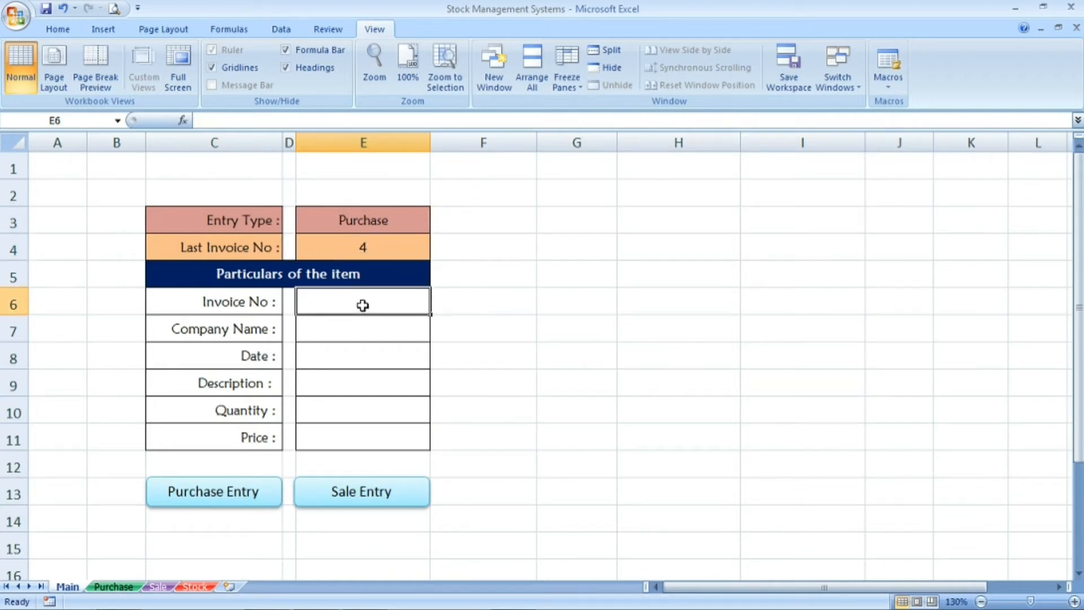
{"action": "key", "text": "Return"}
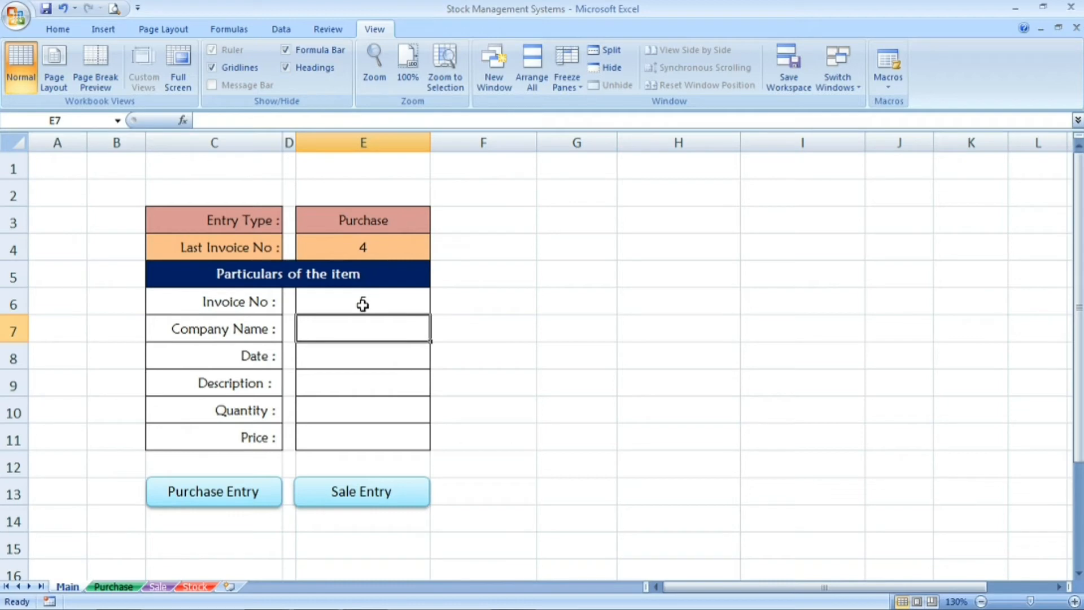
{"action": "type", "text": "Dali"}
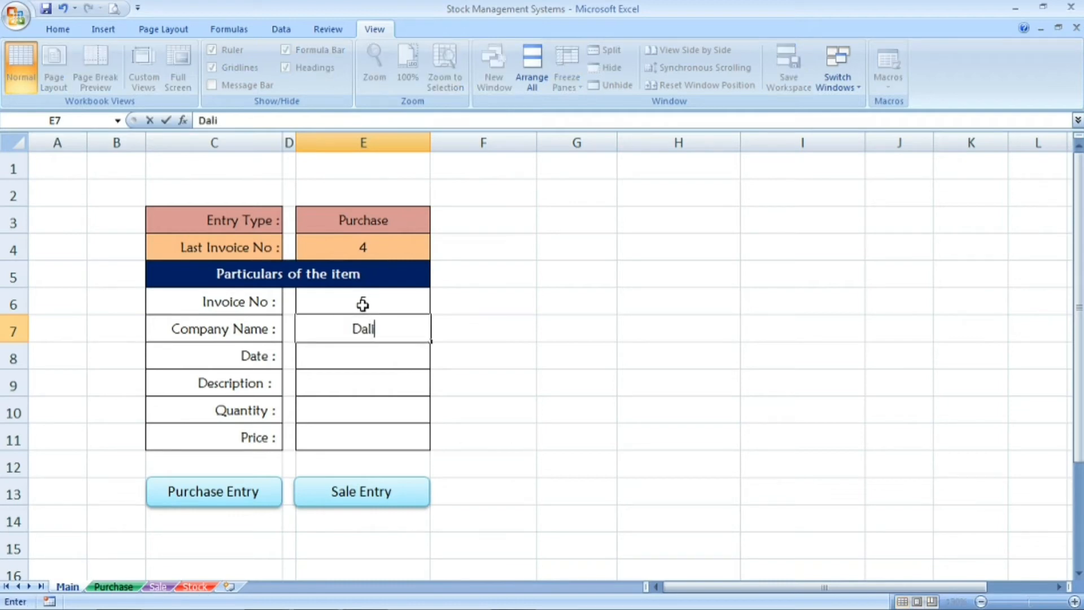
{"action": "type", "text": "lah Pvt"}
{"action": "key", "text": "Return"}
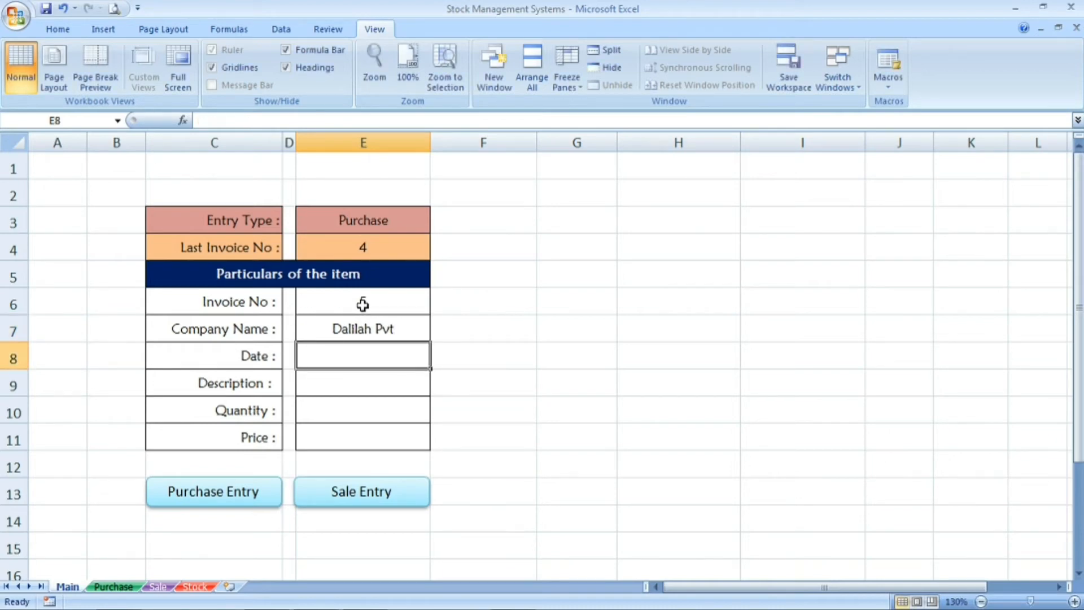
Fill in the Main form's Date 08-09-21, Description Stapler, Quantity 10 and Price 50.
{"action": "type", "text": "08-09-21"}
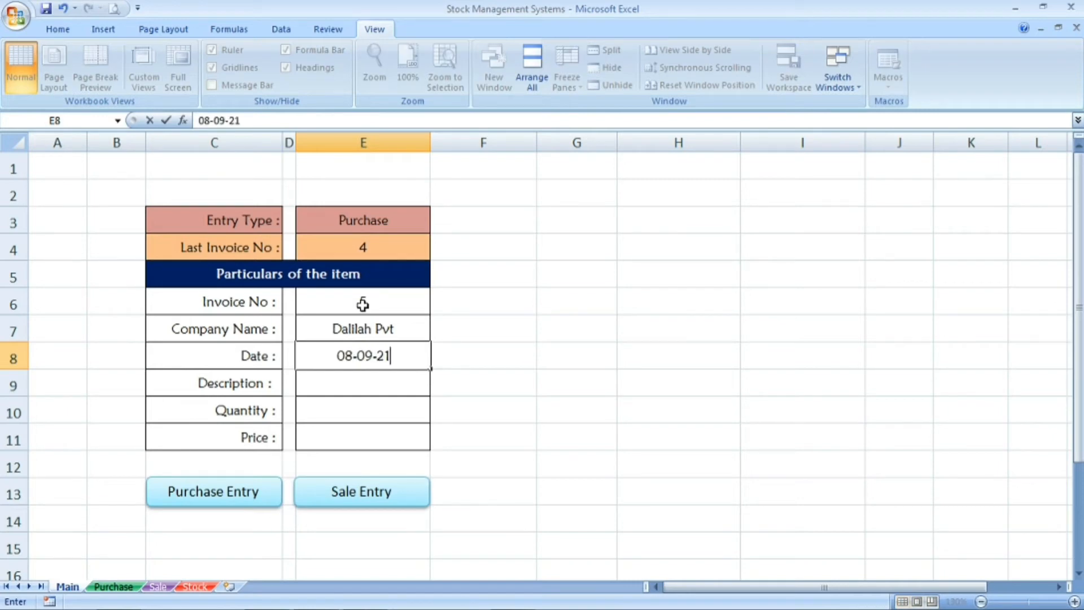
{"action": "key", "text": "Return"}
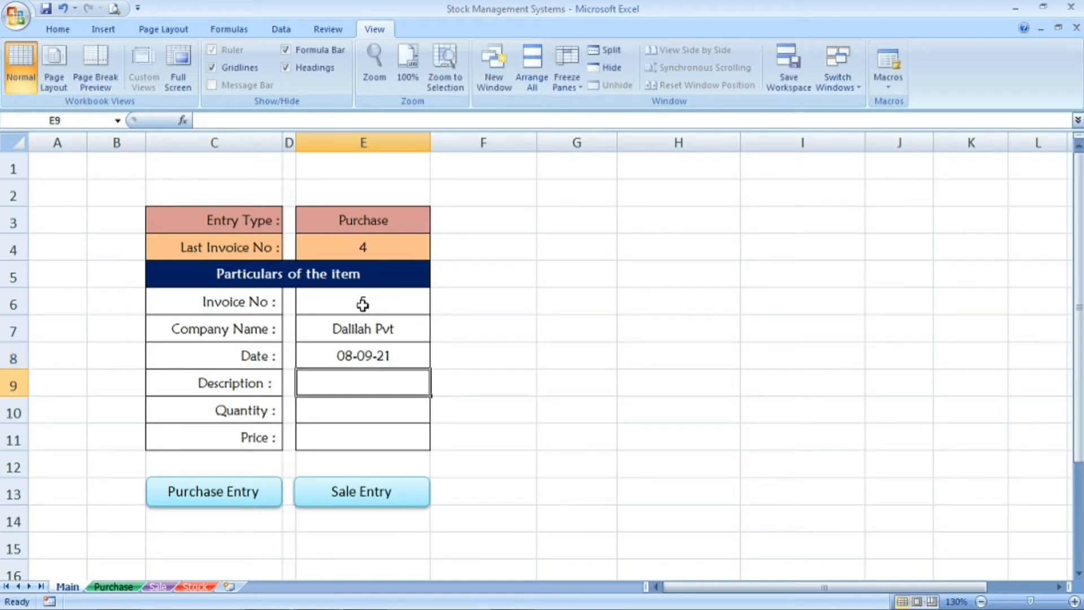
{"action": "type", "text": "Stapler"}
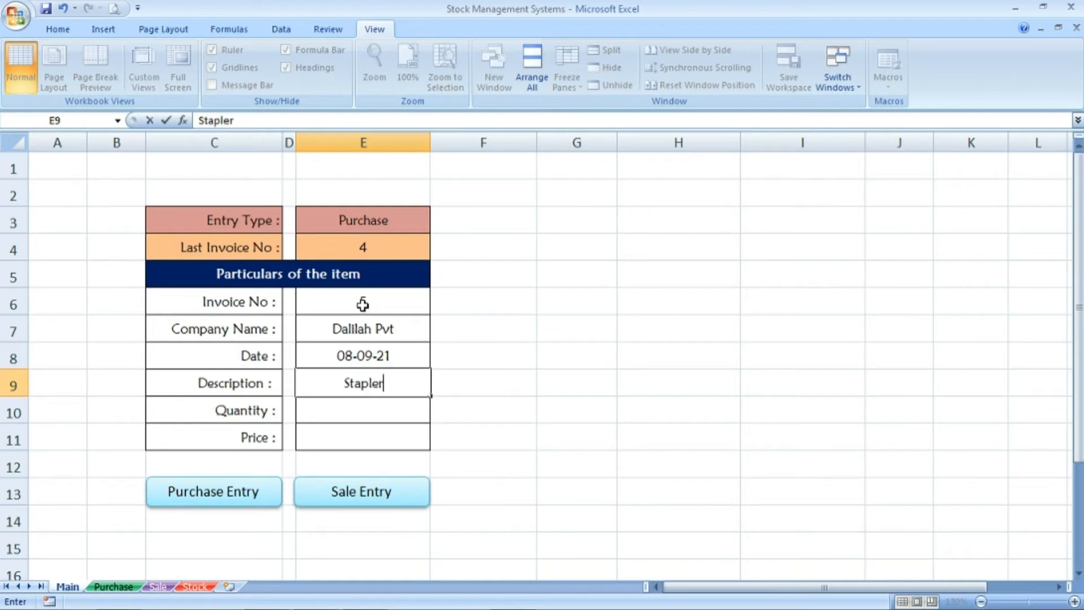
{"action": "key", "text": "Return"}
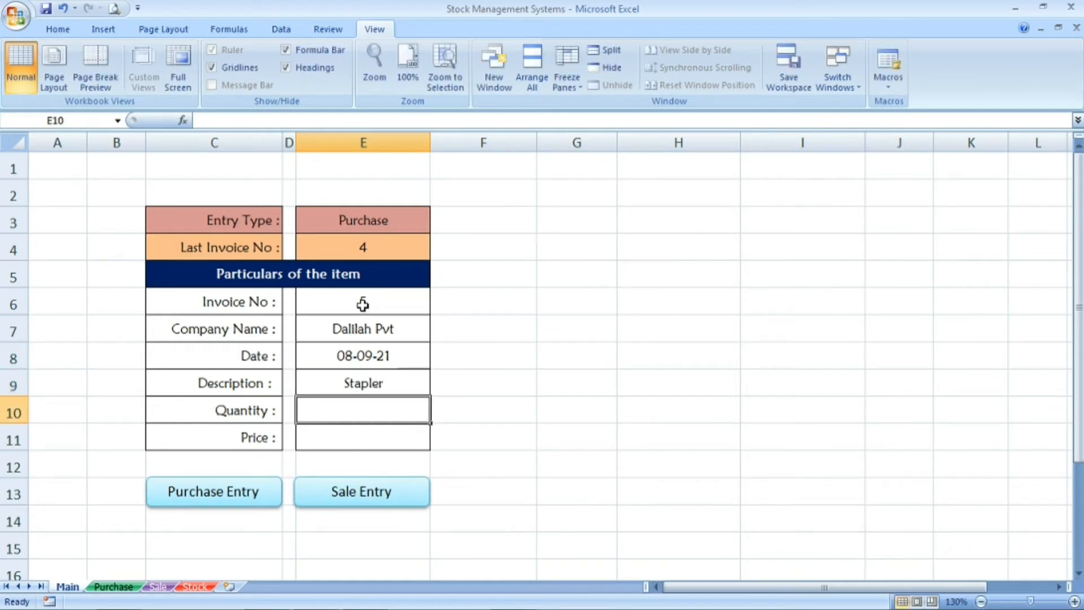
{"action": "type", "text": "10"}
{"action": "key", "text": "Return"}
{"action": "type", "text": "50"}
{"action": "key", "text": "Return"}
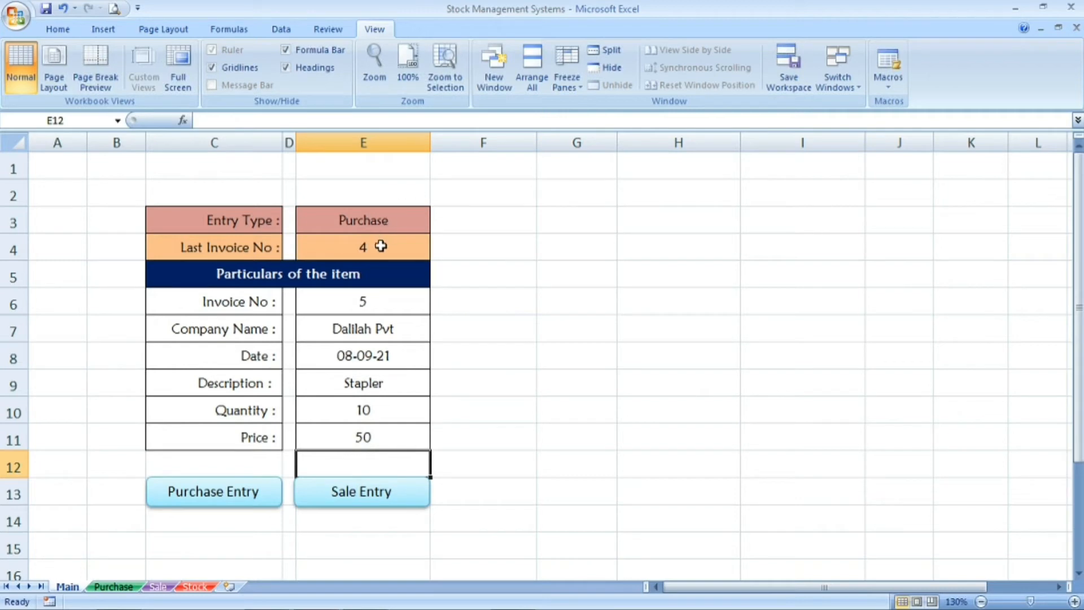
Run the Purchase Entry button's macro for the Dalilah Pvt record, checking the Purchase table and the Main form's Last Invoice No.
{"action": "left_click", "coordinate": [381, 246]}
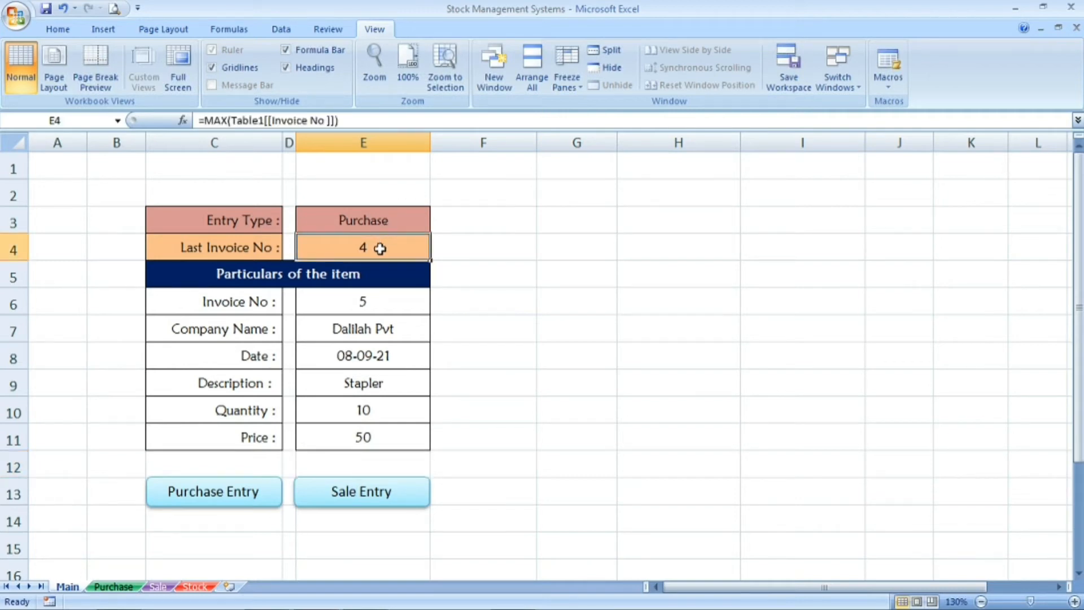
{"action": "left_click", "coordinate": [354, 304]}
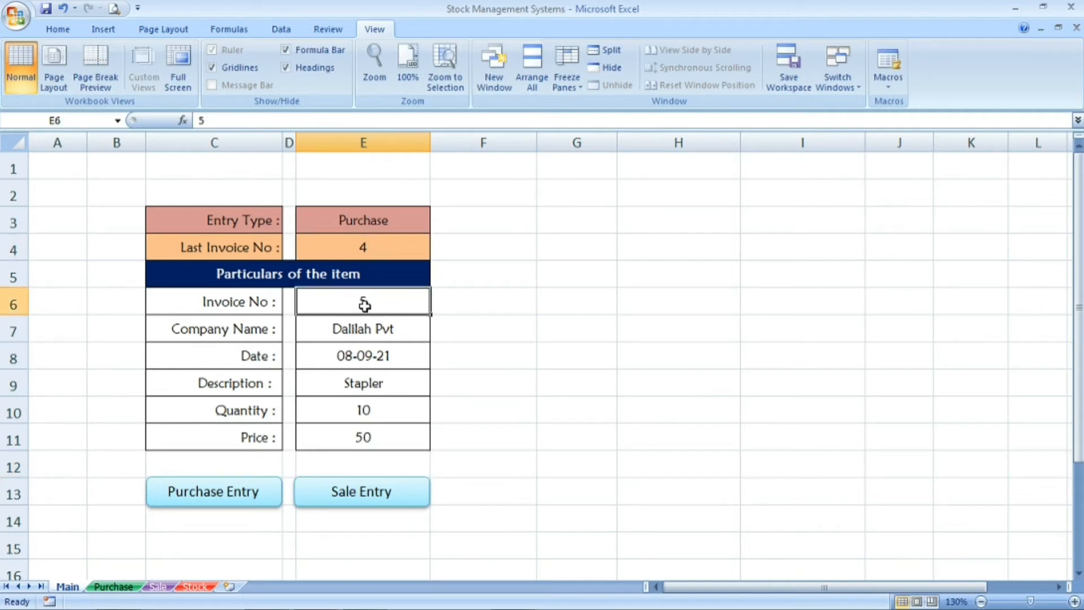
{"action": "left_click", "coordinate": [202, 499]}
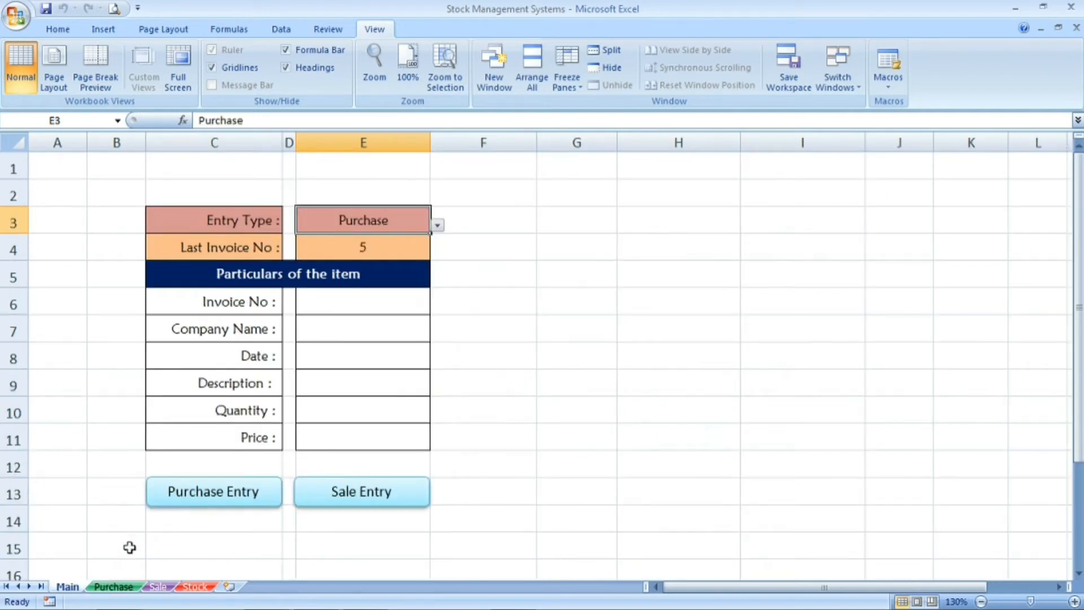
{"action": "left_click", "coordinate": [114, 587]}
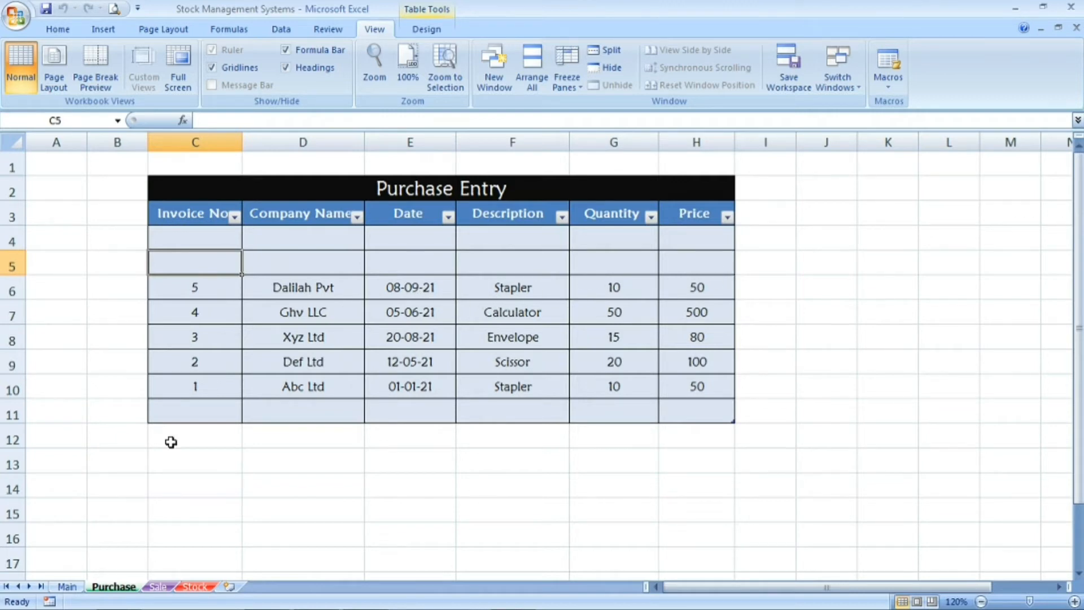
{"action": "left_click", "coordinate": [66, 588]}
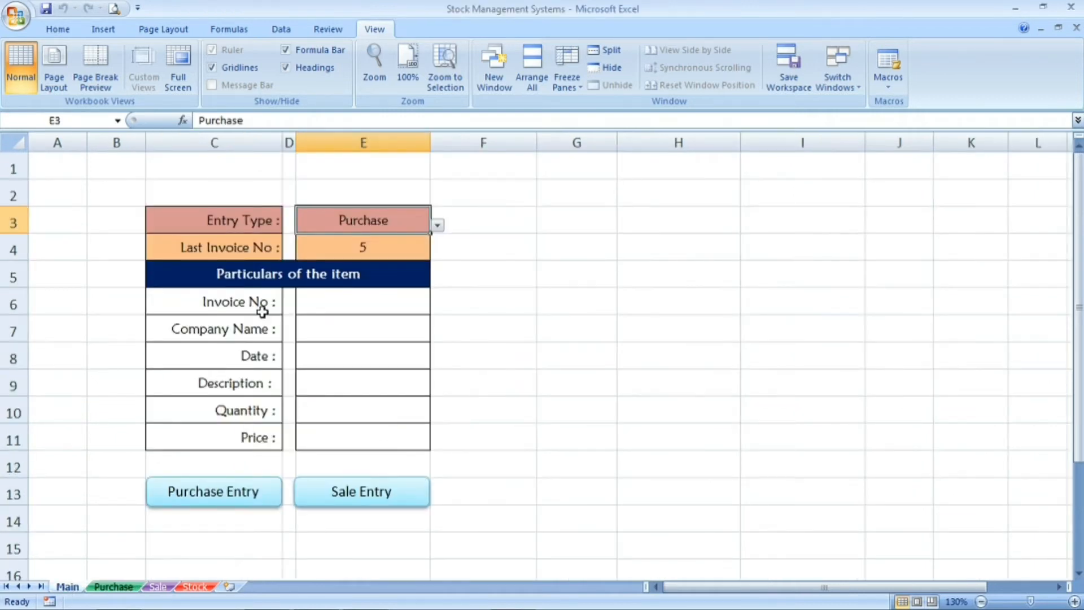
{"action": "left_click", "coordinate": [370, 245]}
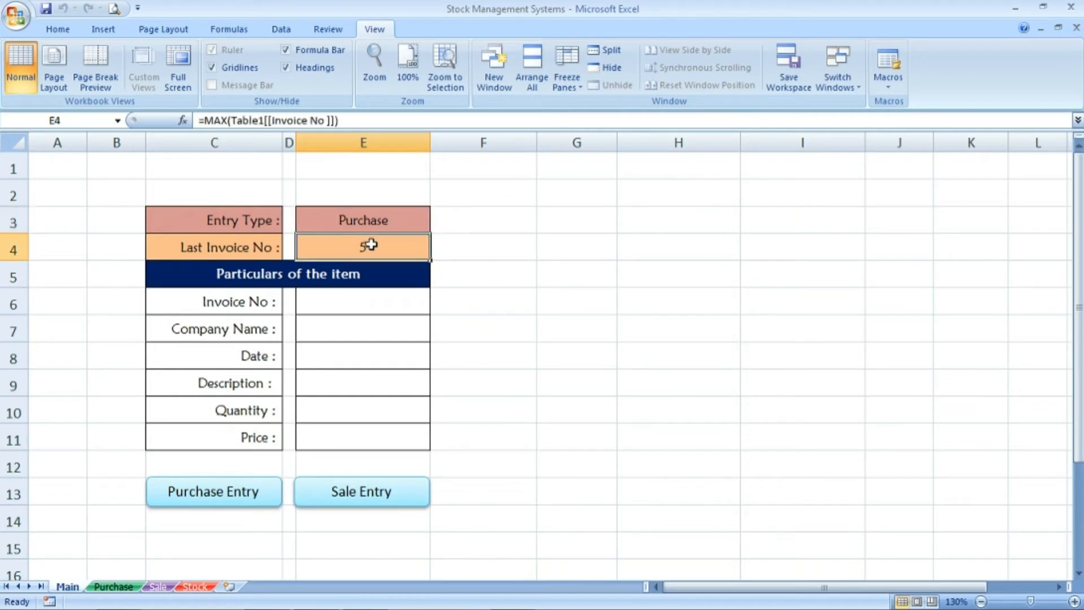
Set the Main form's Entry Type to Sale and check the Last Invoice No cell.
{"action": "left_click", "coordinate": [392, 221]}
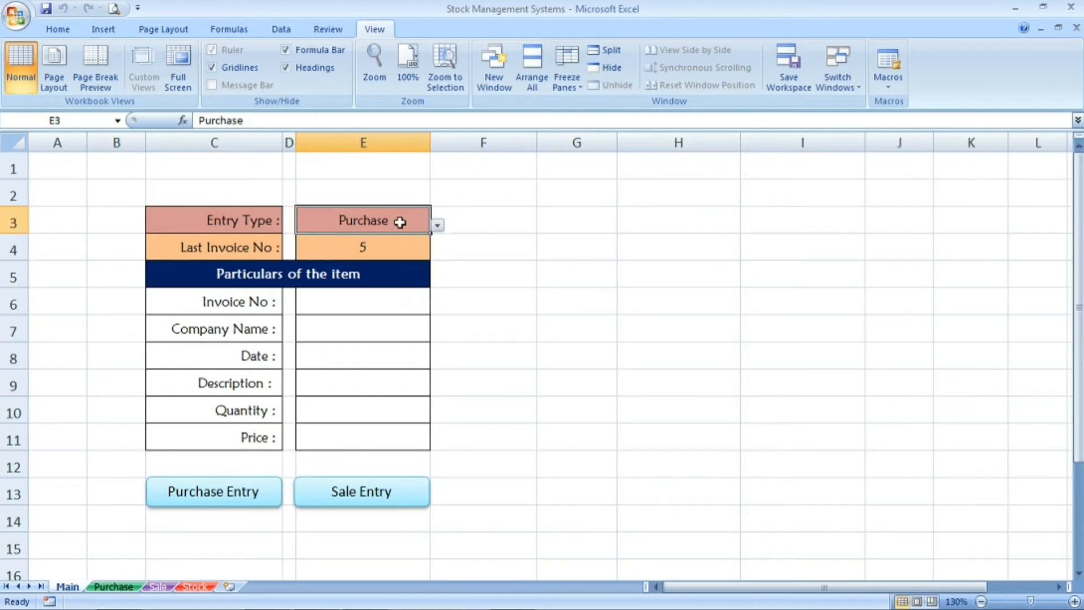
{"action": "left_click", "coordinate": [439, 224]}
{"action": "left_click", "coordinate": [417, 256]}
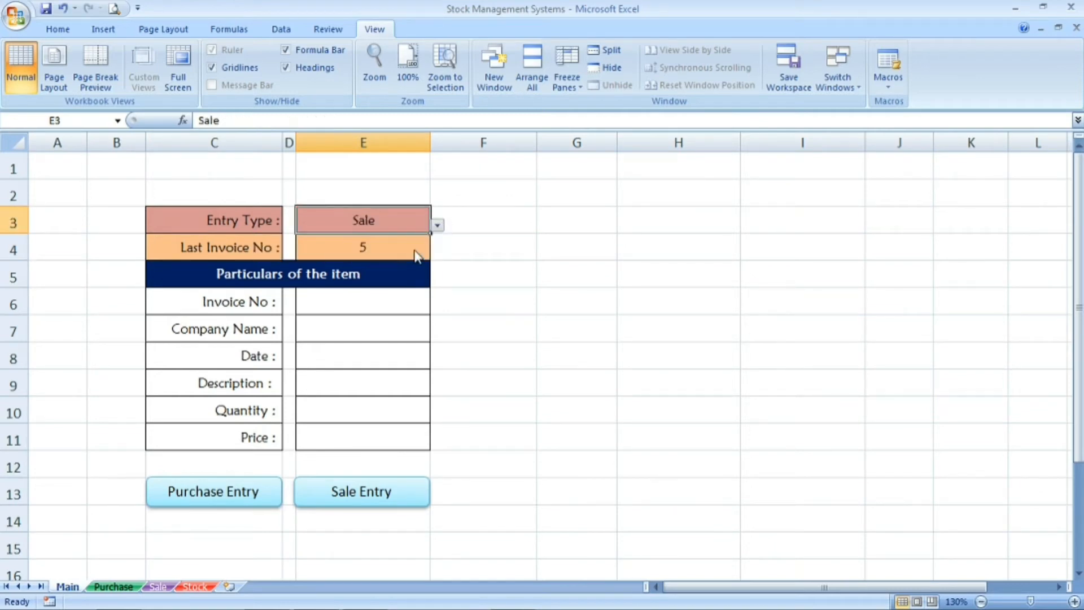
{"action": "left_click", "coordinate": [378, 254]}
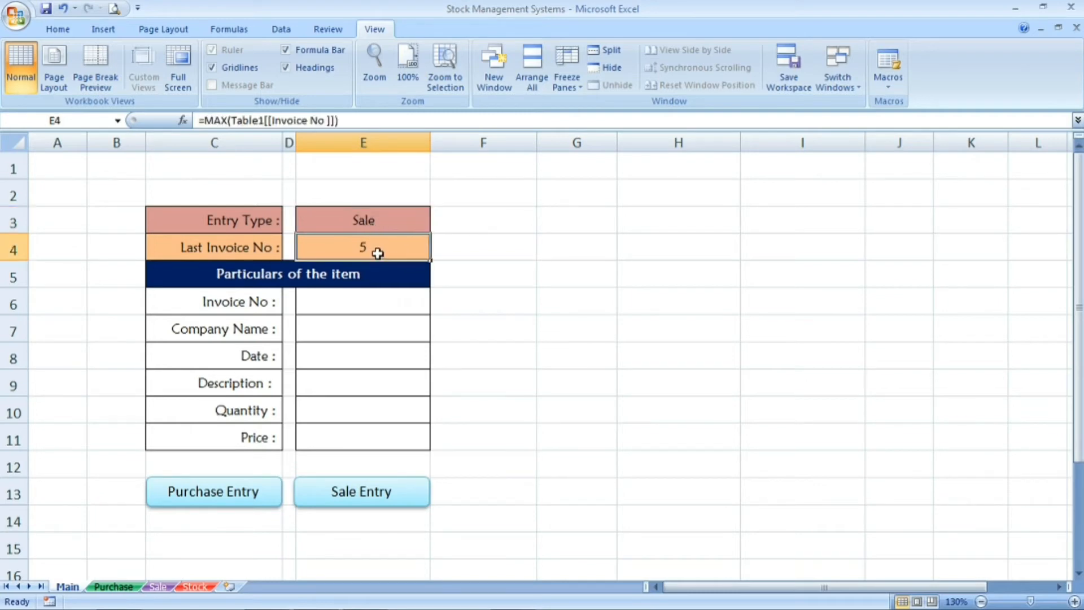
Put an IF with the test E3="Purchase" in front of the MAX formula in cell E4, with MAX as its true value.
{"action": "double_click", "coordinate": [332, 251]}
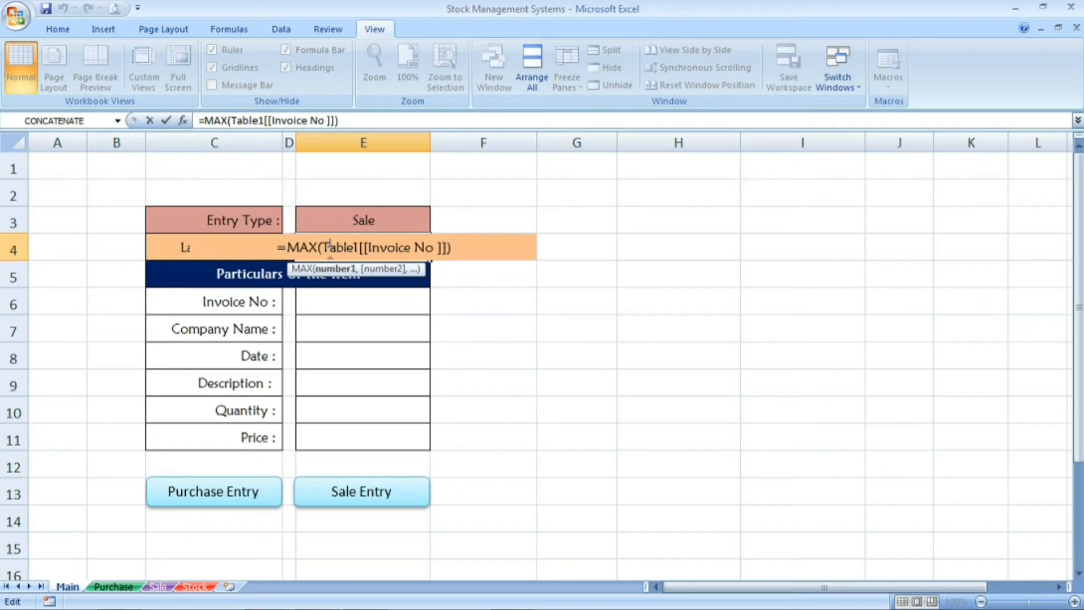
{"action": "left_click", "coordinate": [289, 252]}
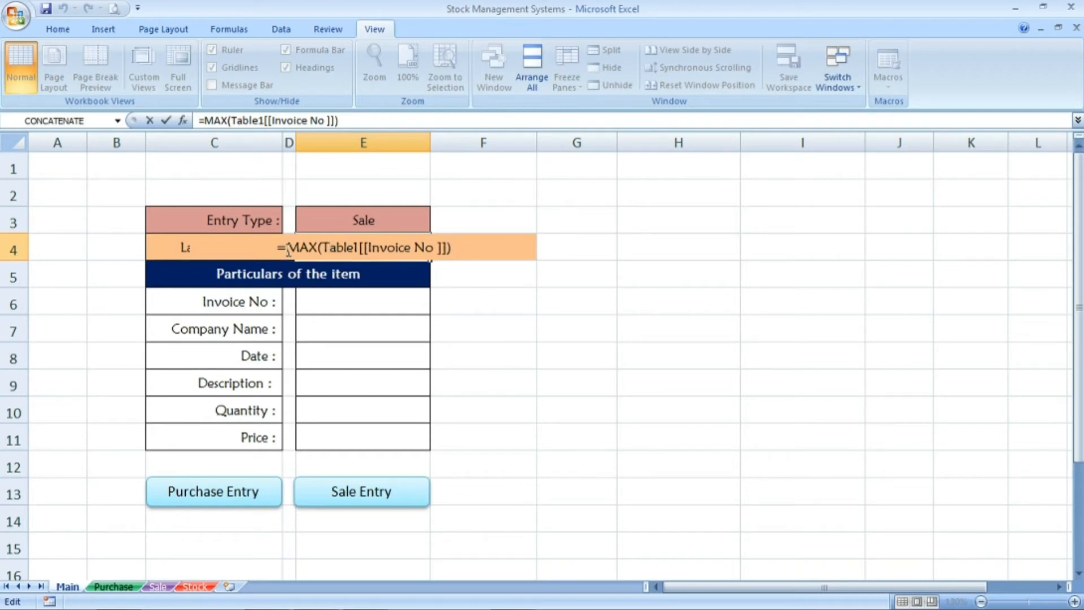
{"action": "type", "text": "if"}
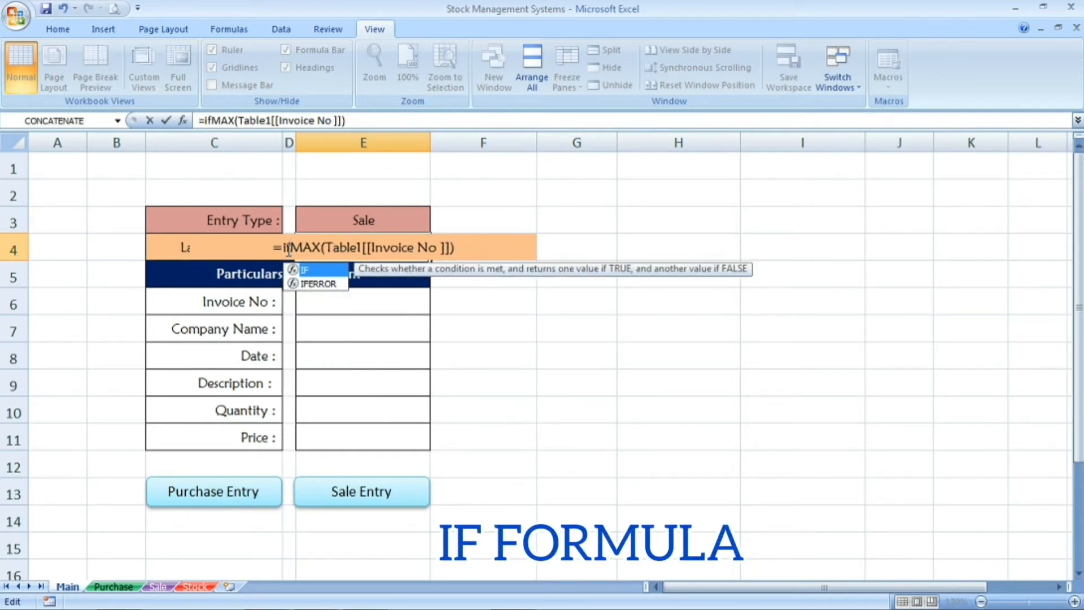
{"action": "type", "text": "("}
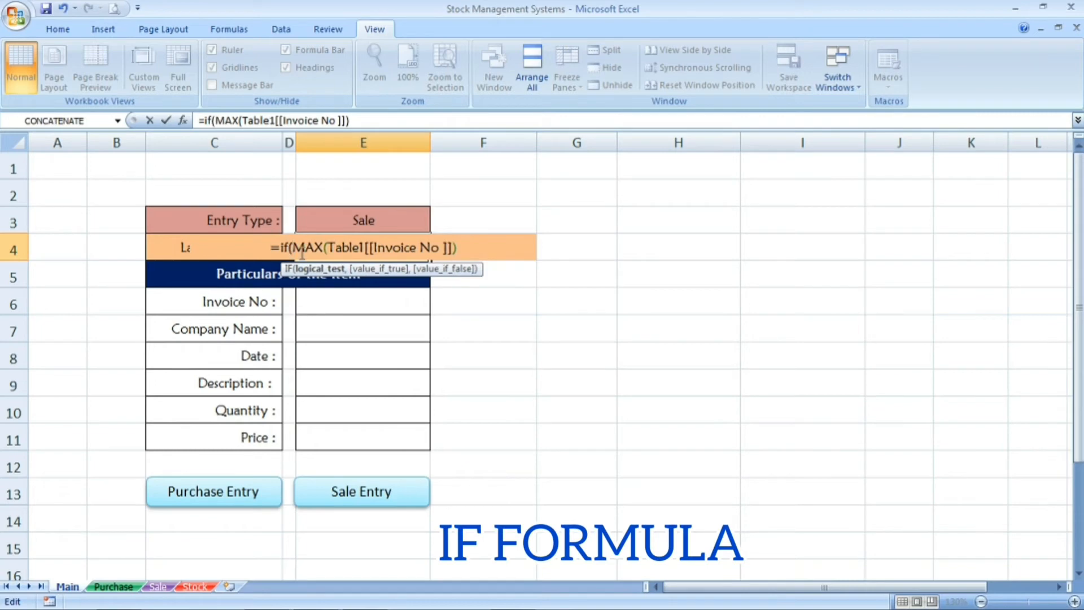
{"action": "left_click", "coordinate": [326, 222]}
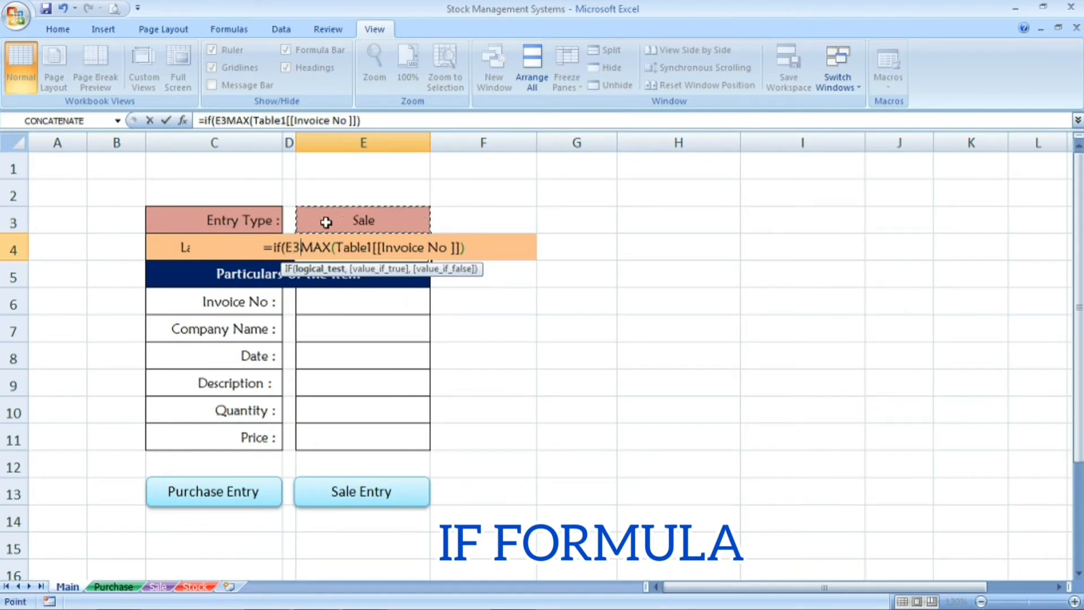
{"action": "type", "text": "=\""}
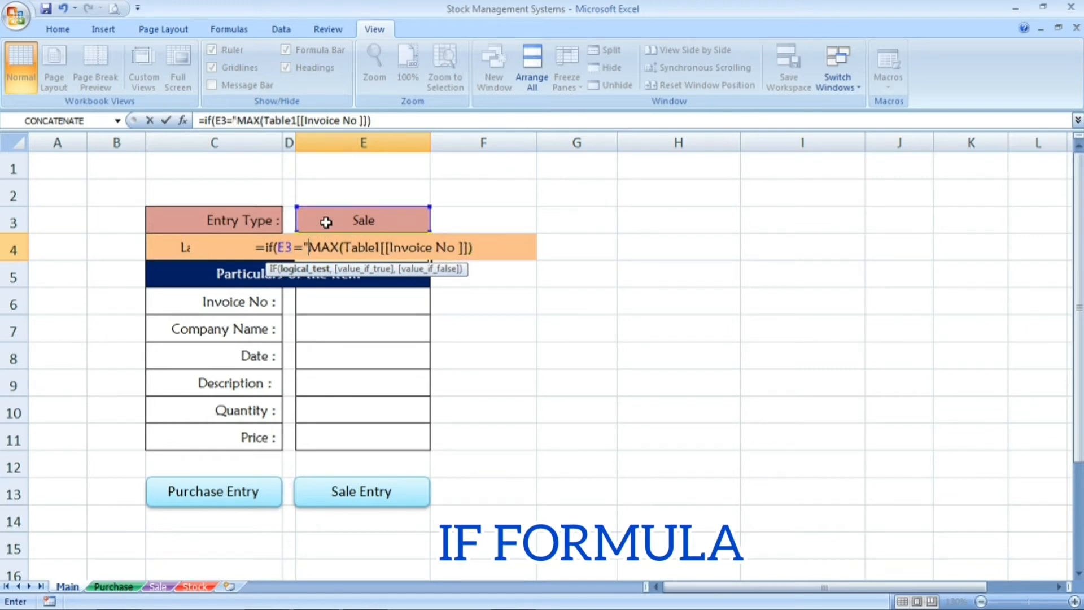
{"action": "type", "text": "Purchase"}
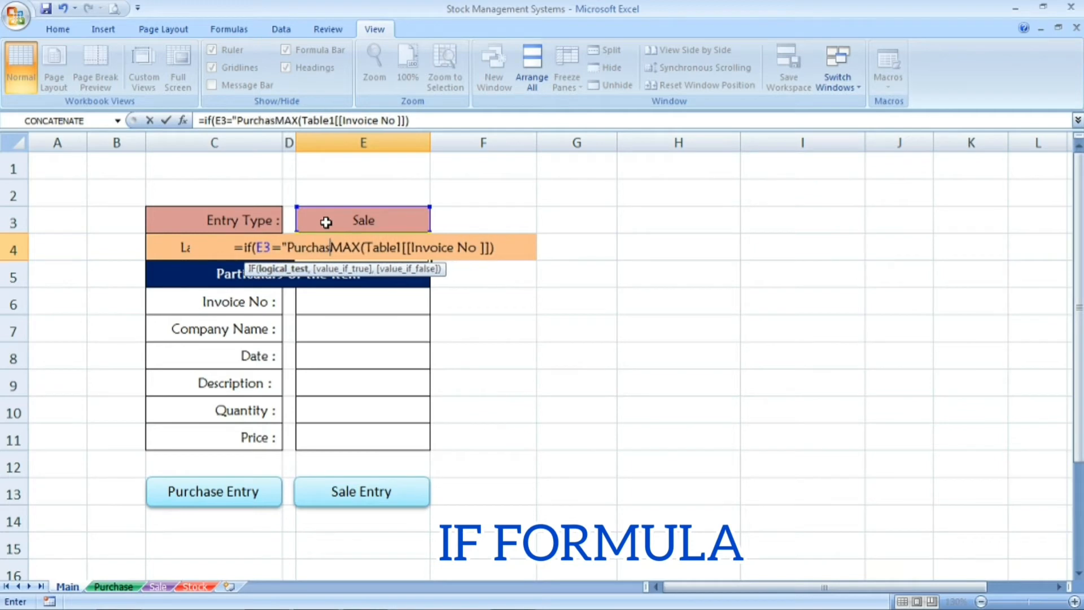
{"action": "type", "text": "\","}
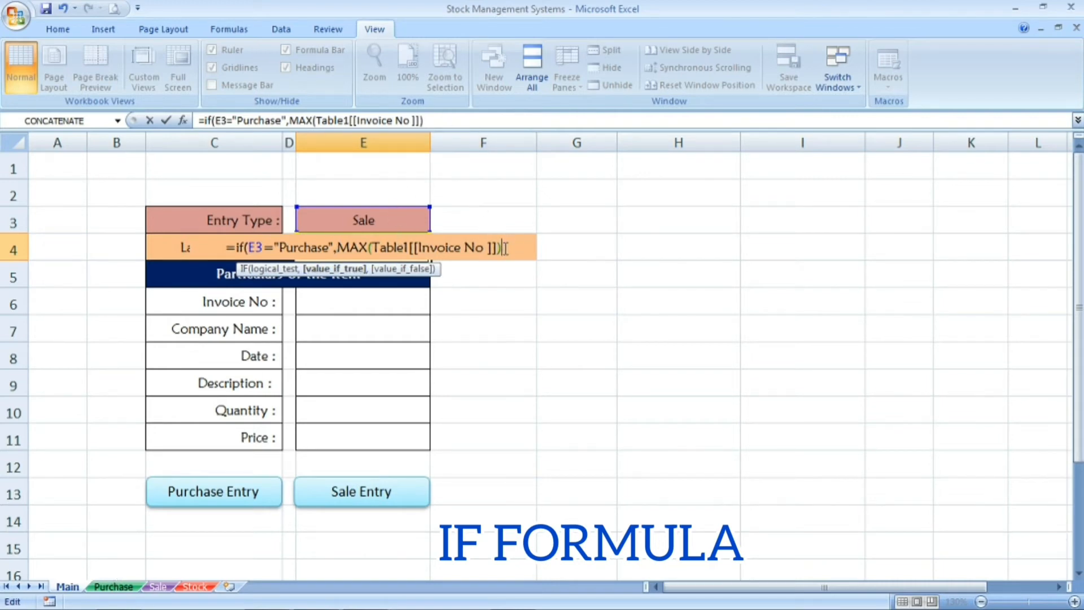
Complete the Last Invoice No formula in E4 with the MAX of the Sale table's Invoice No column as the value if false.
{"action": "type", "text": ","}
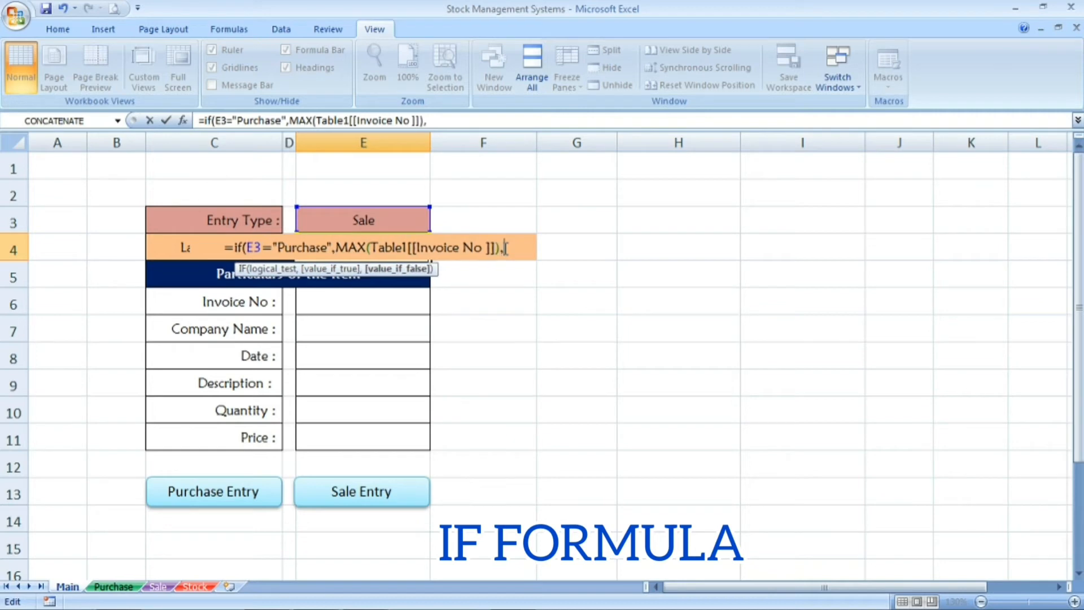
{"action": "type", "text": "max"}
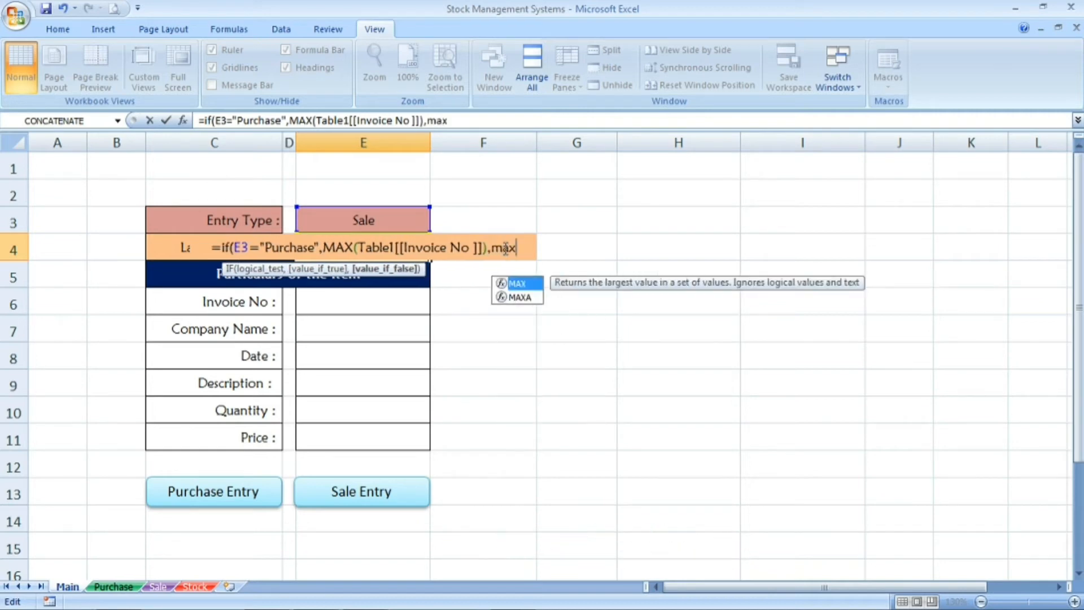
{"action": "type", "text": "("}
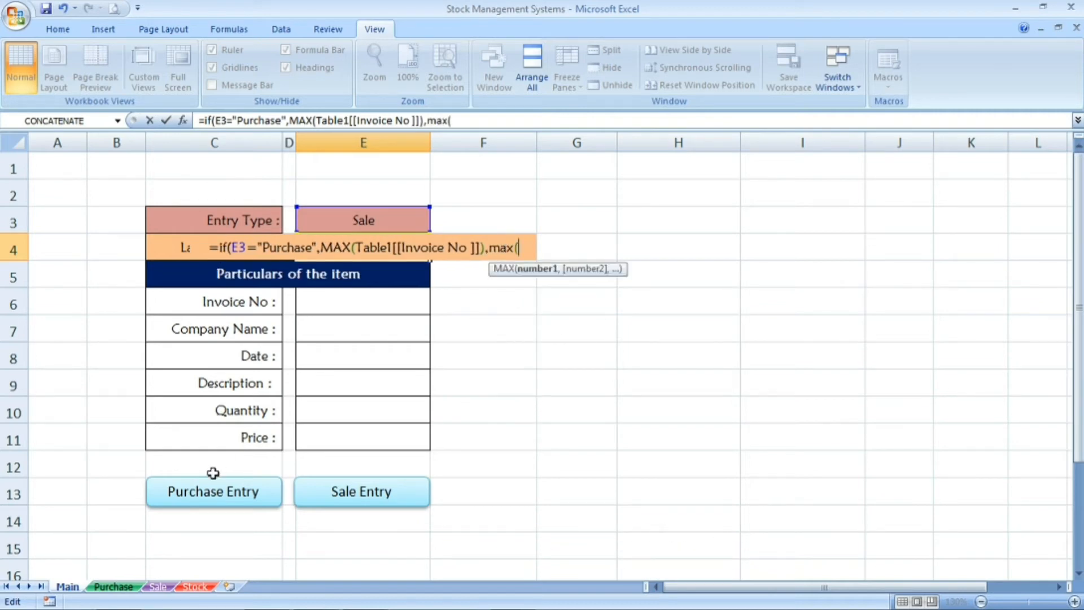
{"action": "left_click", "coordinate": [158, 587]}
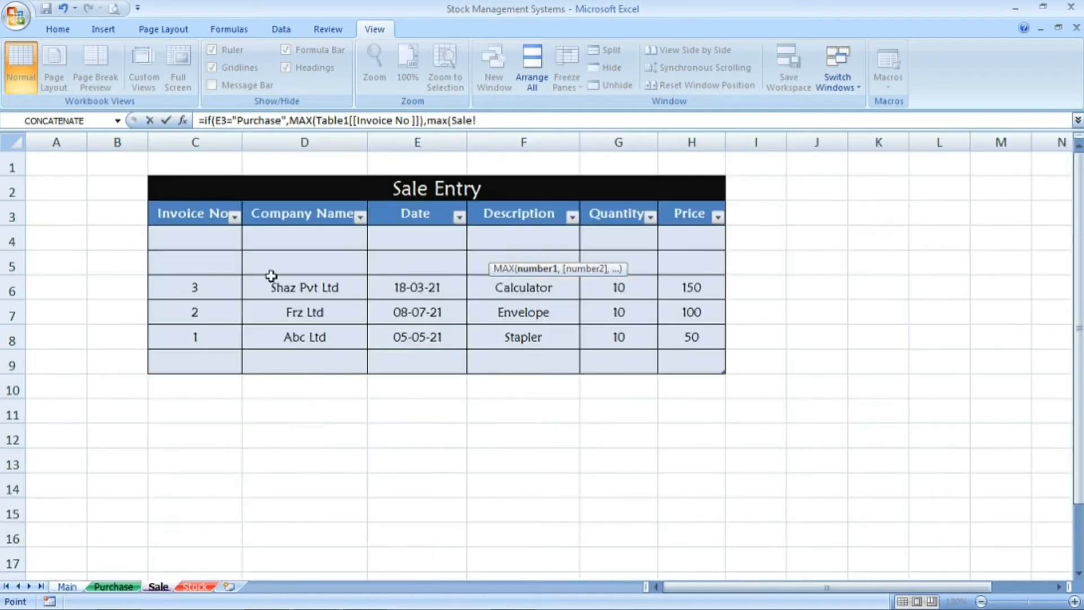
{"action": "left_click_drag", "start_coordinate": [218, 237], "coordinate": [213, 370]}
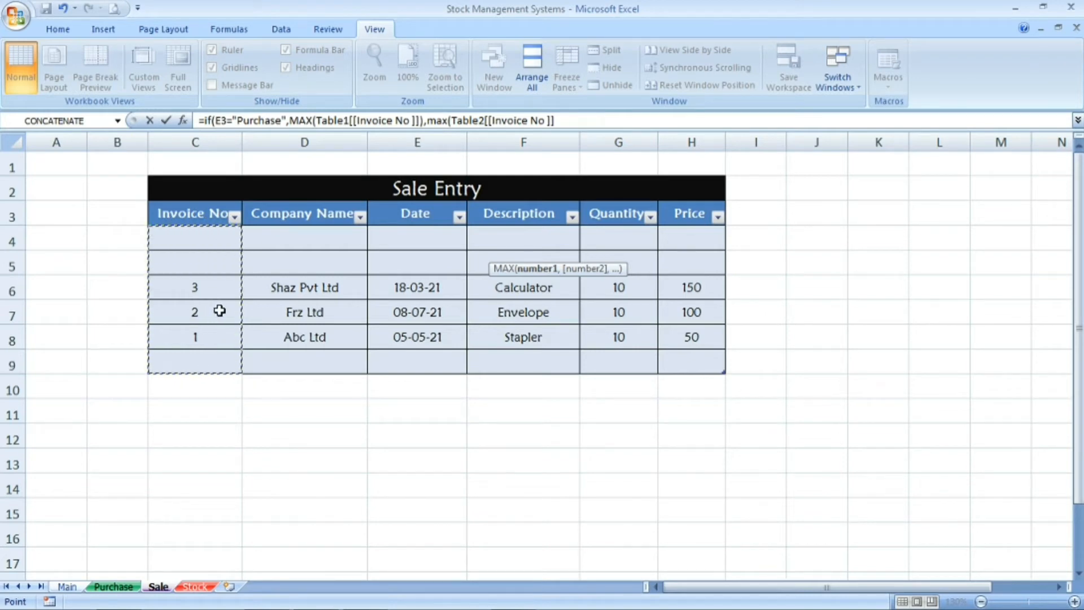
{"action": "type", "text": ")"}
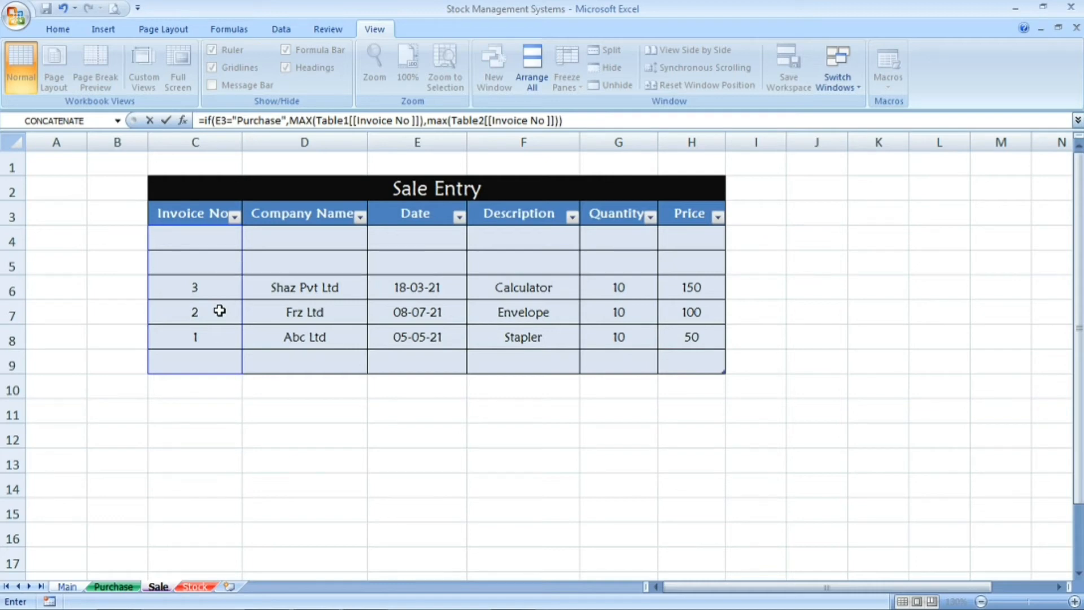
{"action": "key", "text": "Return"}
Check the last invoice number for the Sale entry type against the Invoice No column on the Sale sheet.
{"action": "left_click", "coordinate": [386, 222]}
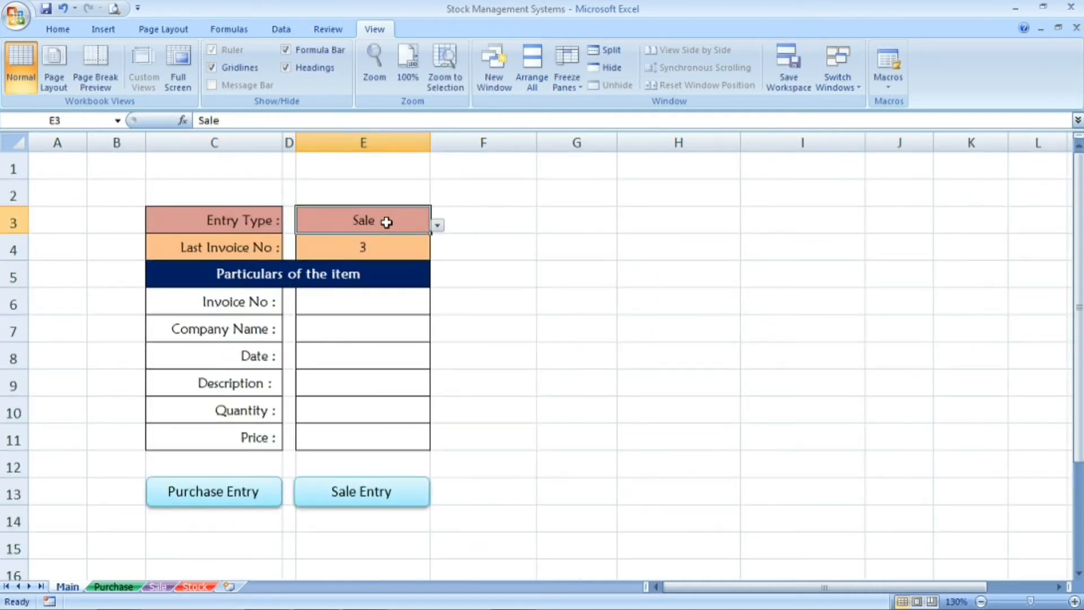
{"action": "left_click", "coordinate": [364, 246]}
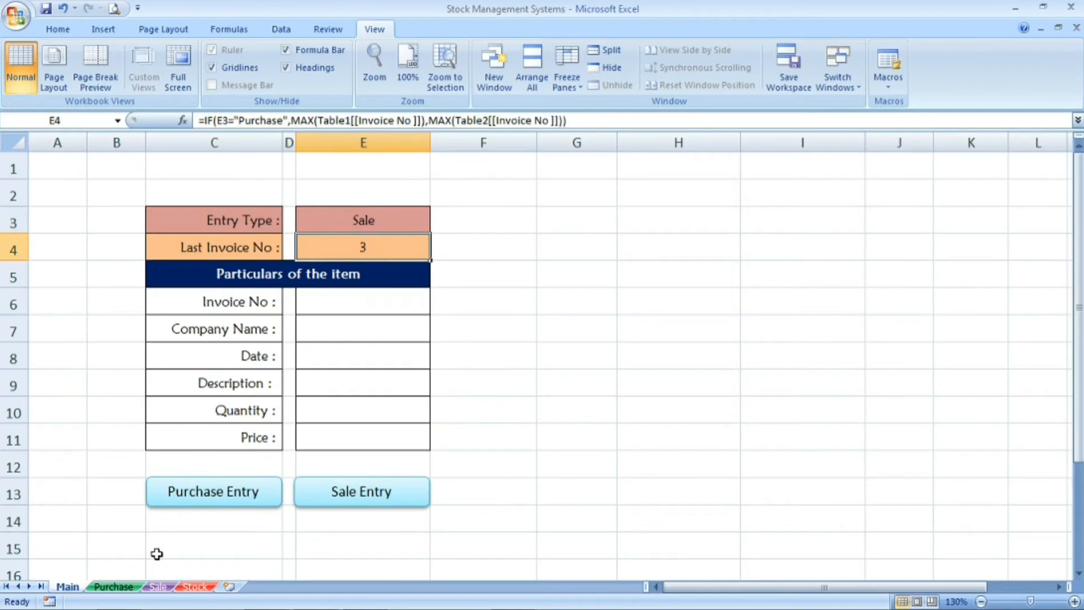
{"action": "left_click", "coordinate": [157, 586]}
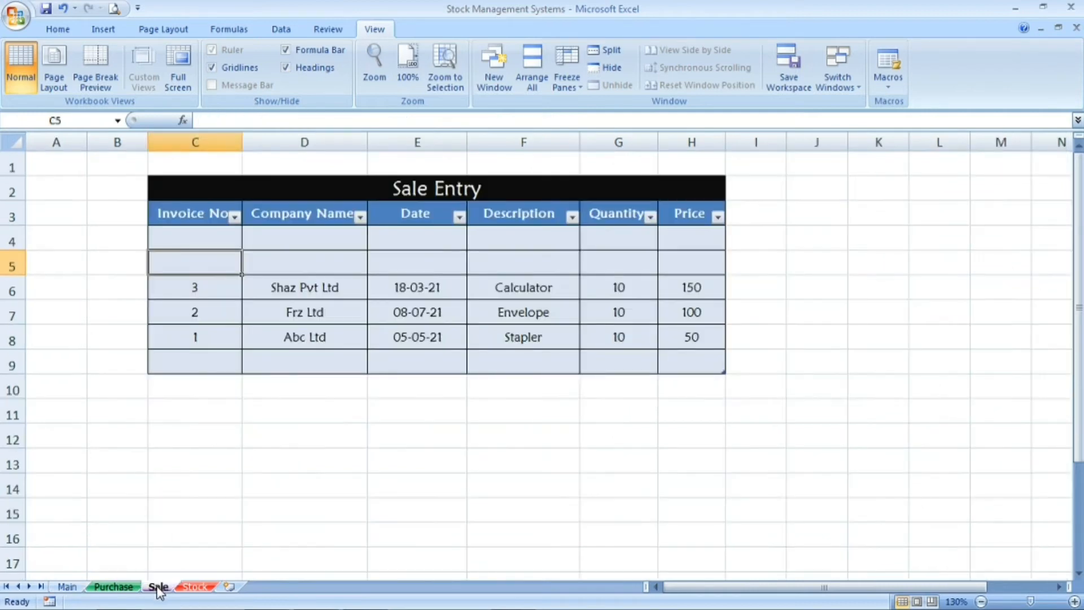
{"action": "left_click", "coordinate": [214, 289]}
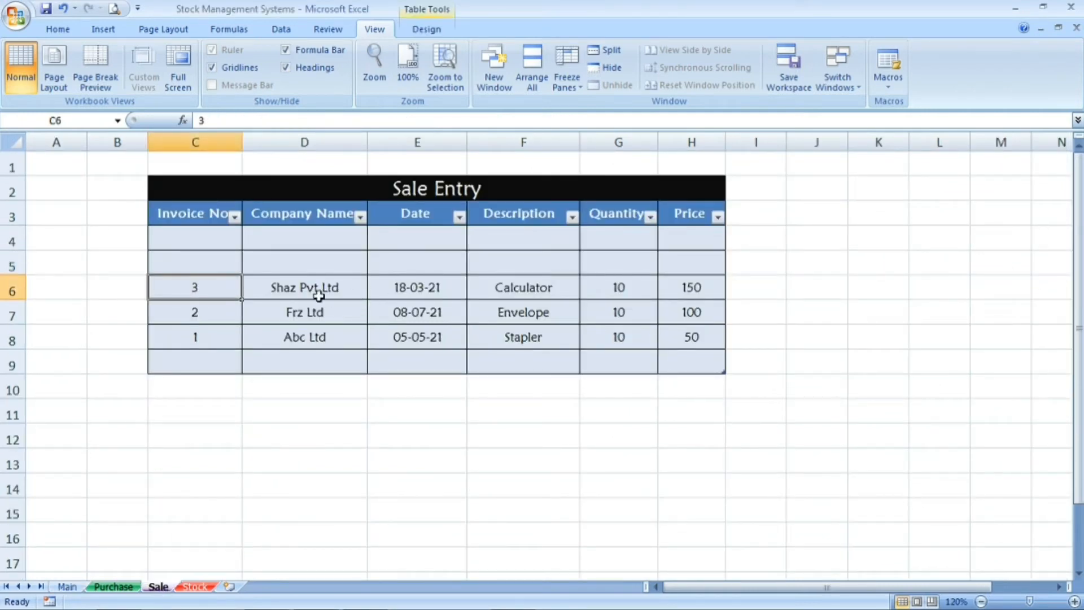
Set the Entry Type on the Main sheet to Purchase and select the Last Invoice No cell.
{"action": "left_click", "coordinate": [76, 587]}
{"action": "left_click_drag", "start_coordinate": [418, 209], "coordinate": [439, 222]}
{"action": "left_click", "coordinate": [438, 224]}
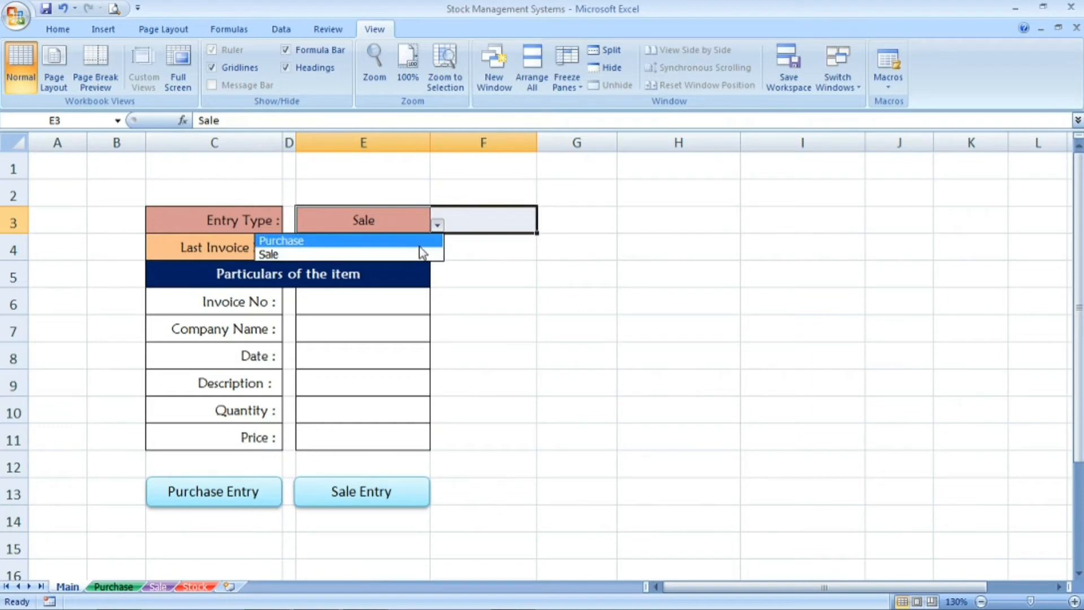
{"action": "left_click", "coordinate": [382, 240]}
{"action": "left_click", "coordinate": [379, 243]}
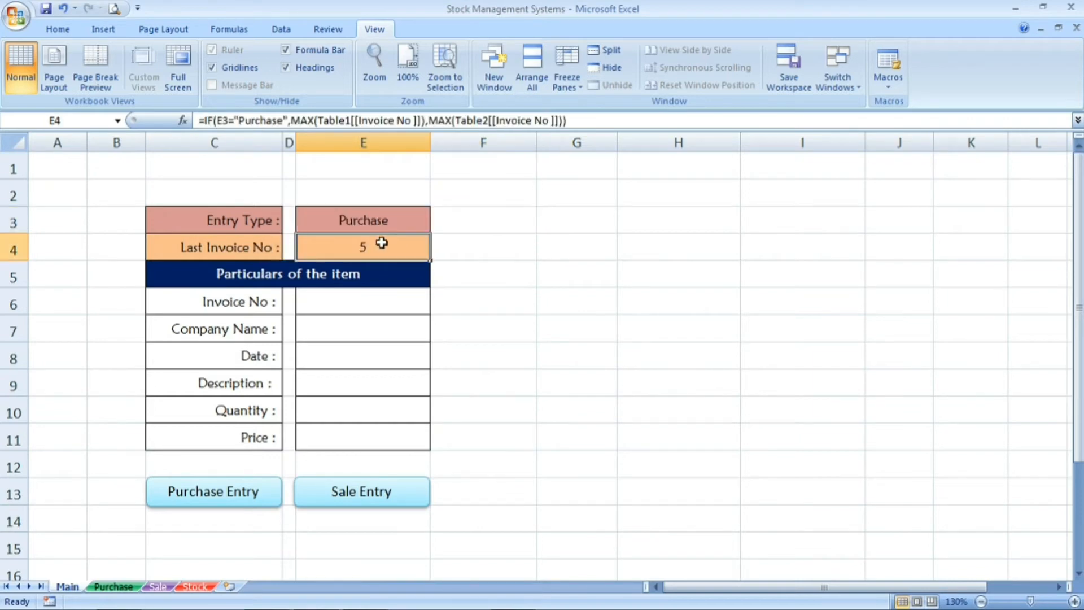
Compare the last invoice number for the Purchase entry type with the Purchase sheet's Invoice No column and return to Main.
{"action": "left_click", "coordinate": [112, 582]}
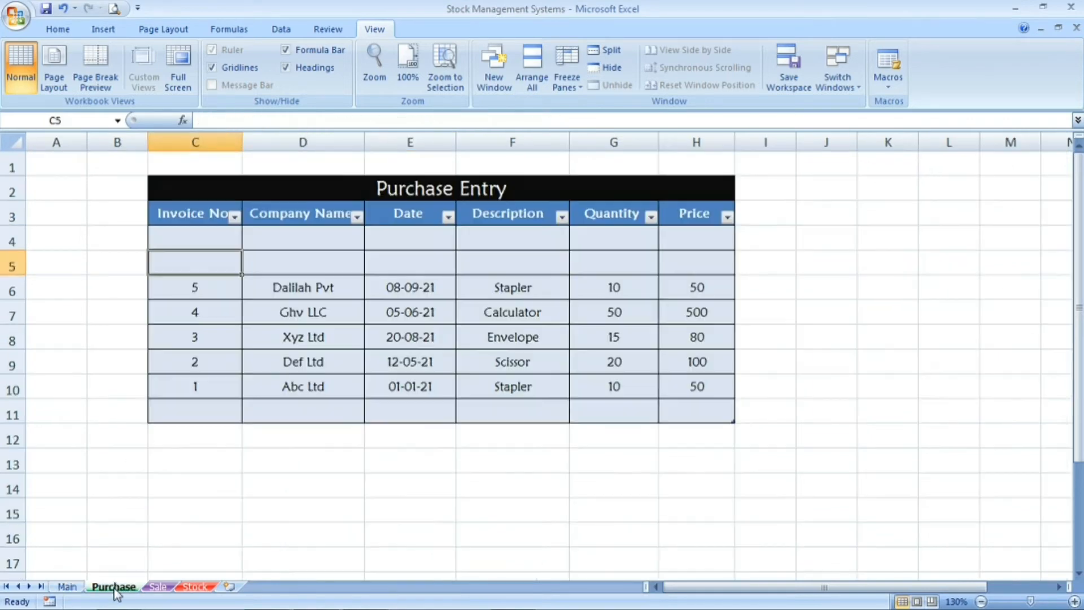
{"action": "left_click", "coordinate": [278, 288]}
{"action": "left_click", "coordinate": [201, 290]}
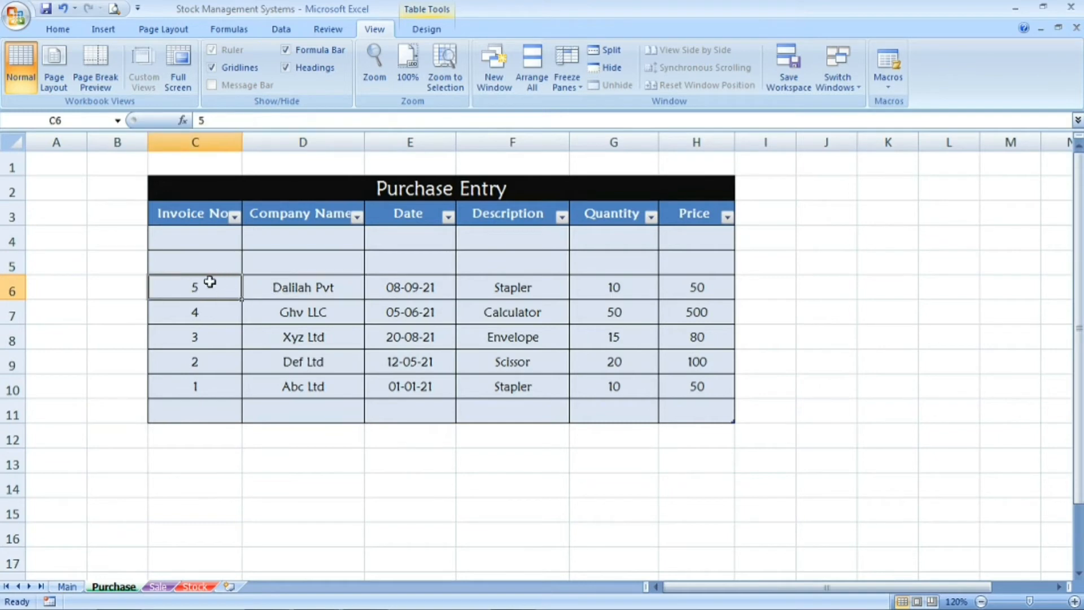
{"action": "left_click", "coordinate": [78, 588]}
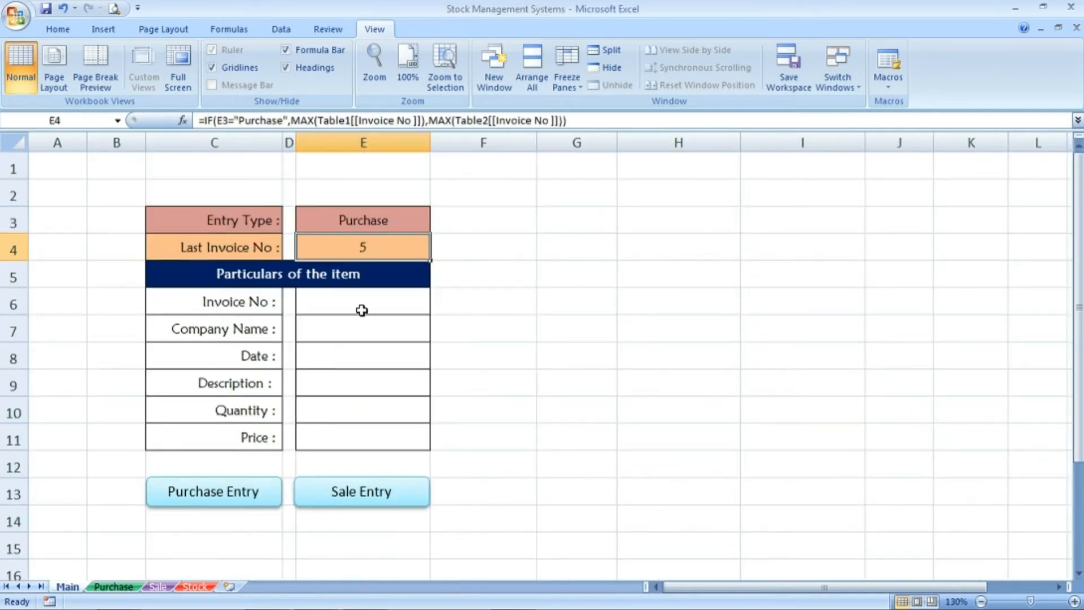
{"action": "left_click", "coordinate": [404, 222]}
{"action": "left_click", "coordinate": [392, 242]}
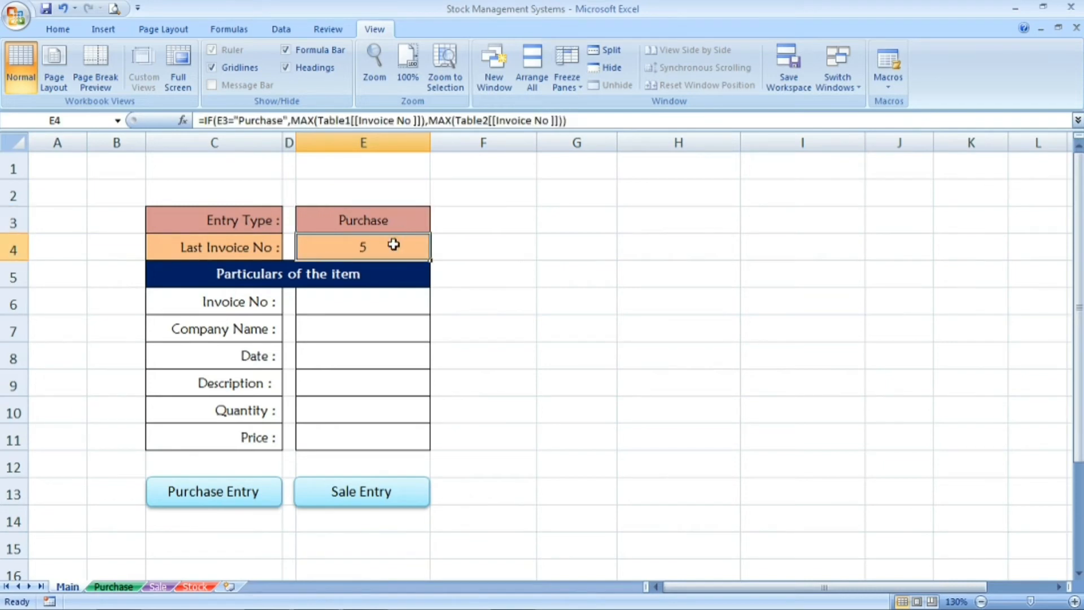
{"action": "left_click", "coordinate": [363, 301]}
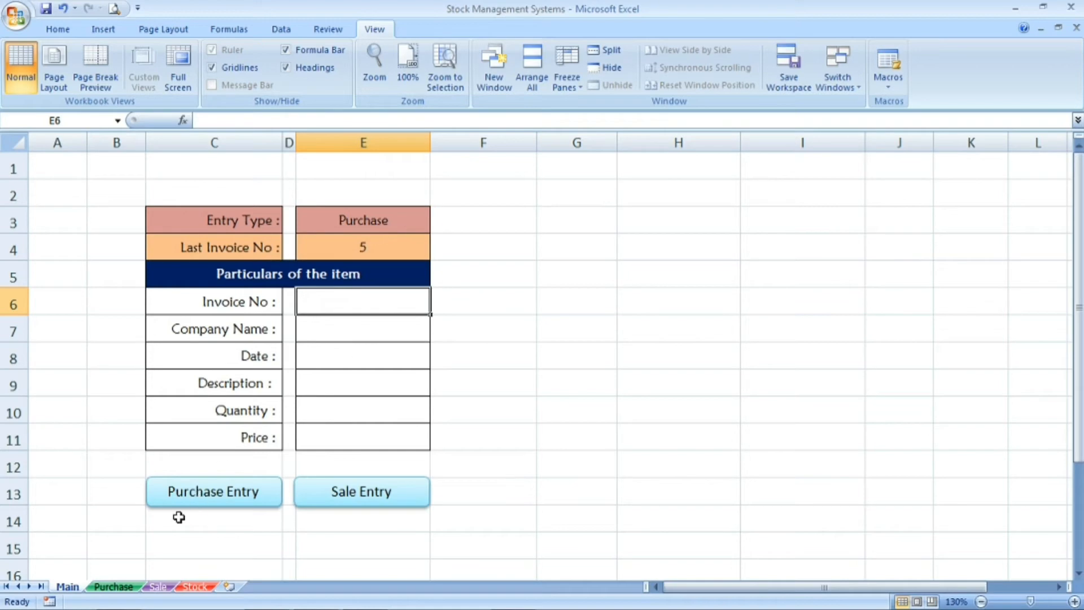
Examine the Stock sheet's table headers and its empty Description, Pur Qty, Sal Qty and Stock Qty columns.
{"action": "left_click", "coordinate": [194, 586]}
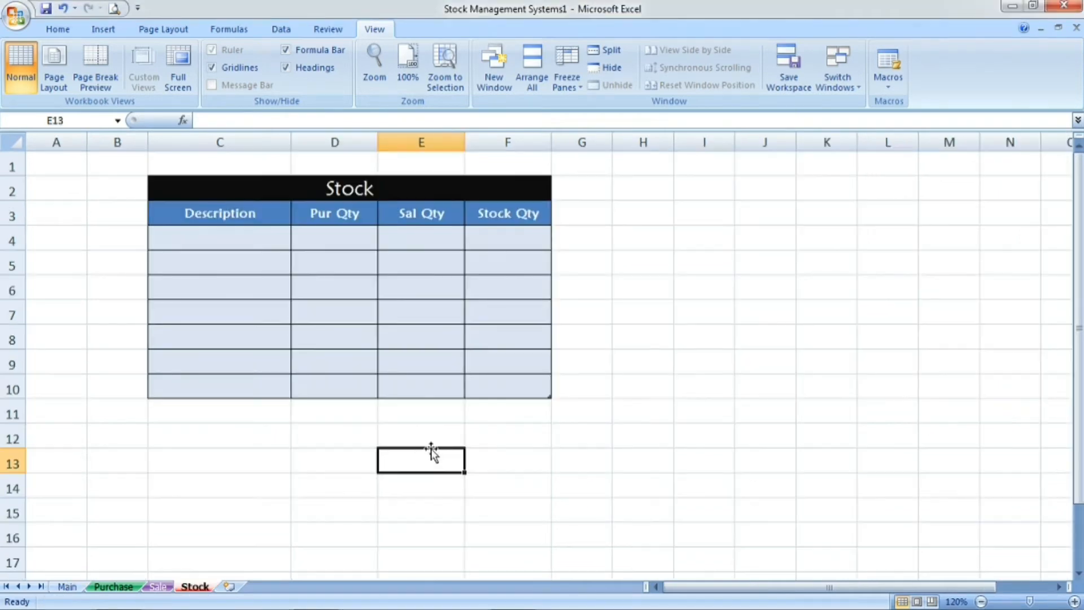
{"action": "left_click", "coordinate": [351, 303]}
{"action": "left_click", "coordinate": [414, 184]}
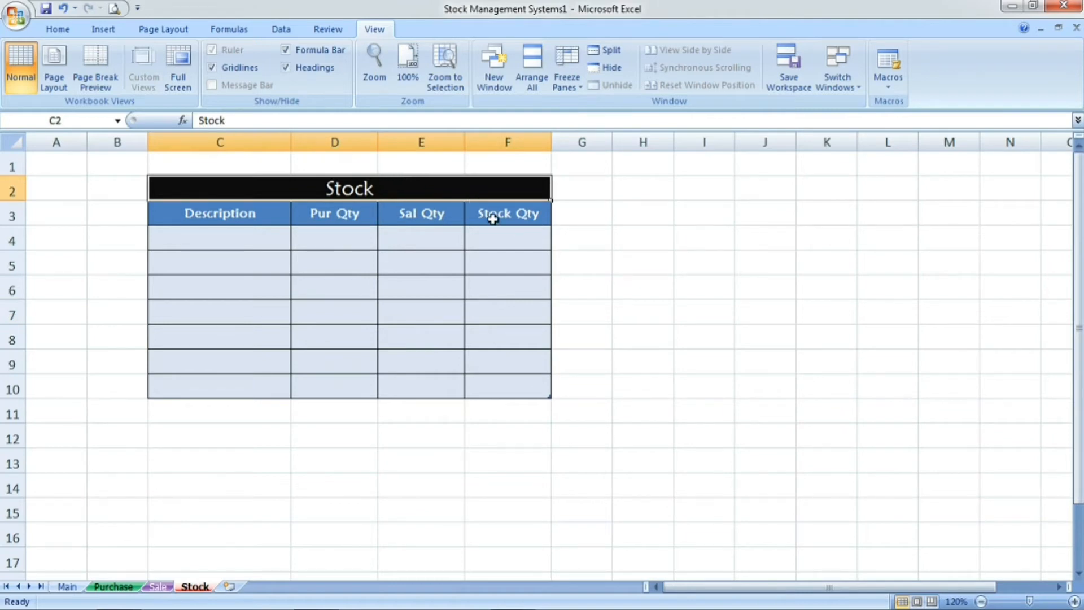
{"action": "left_click", "coordinate": [521, 213]}
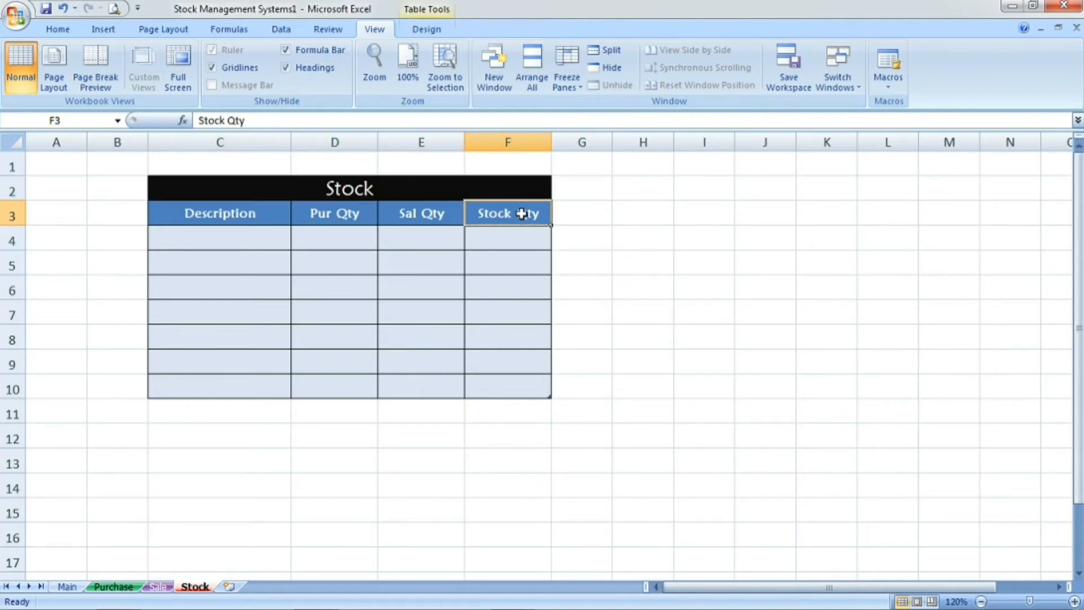
{"action": "left_click", "coordinate": [518, 239]}
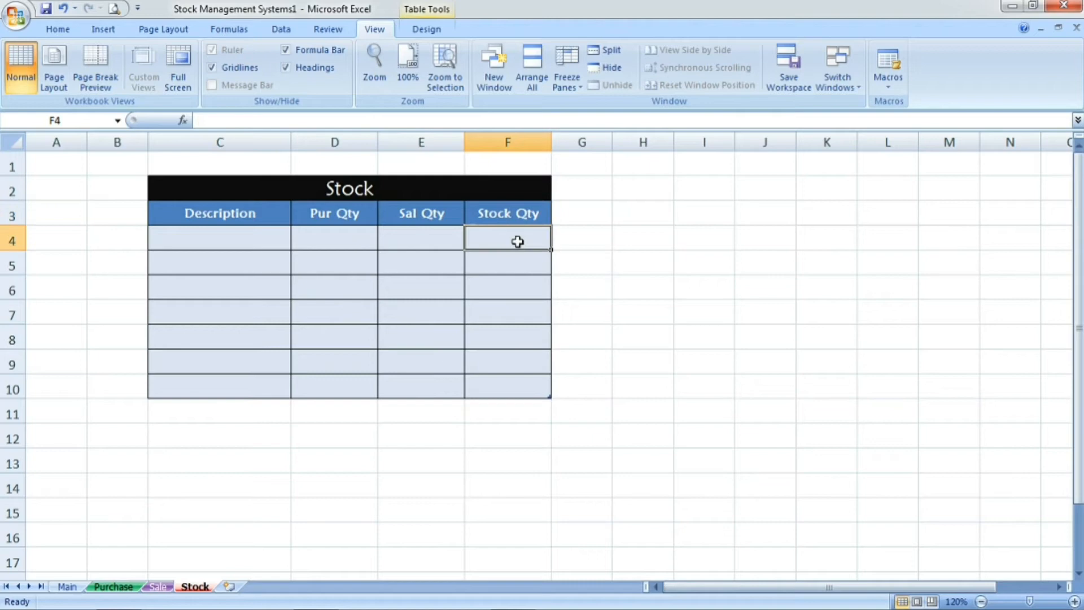
{"action": "left_click", "coordinate": [374, 215]}
{"action": "left_click", "coordinate": [411, 213]}
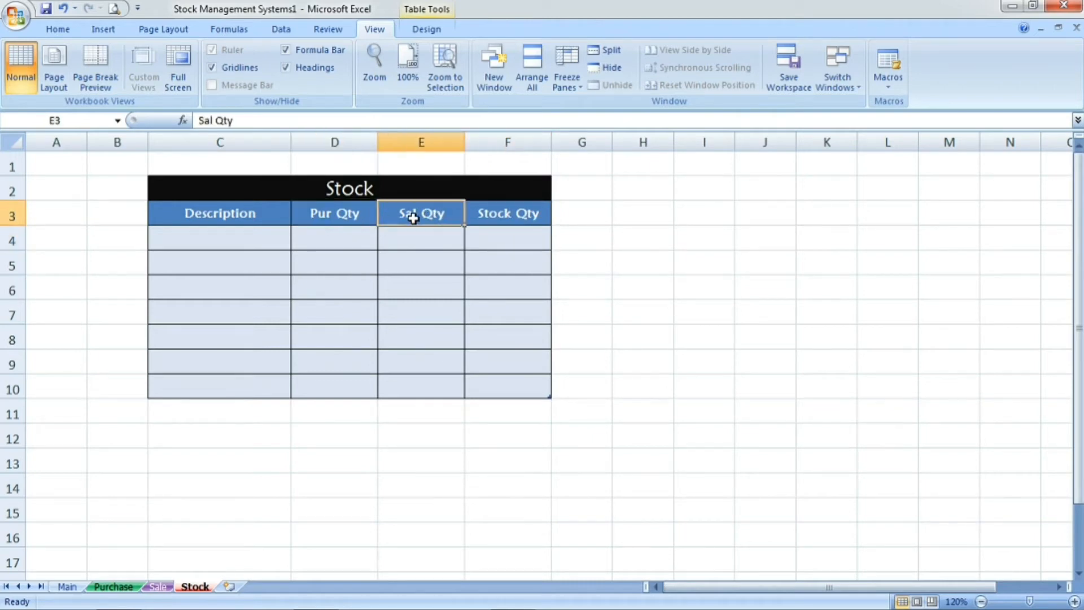
{"action": "left_click", "coordinate": [239, 216]}
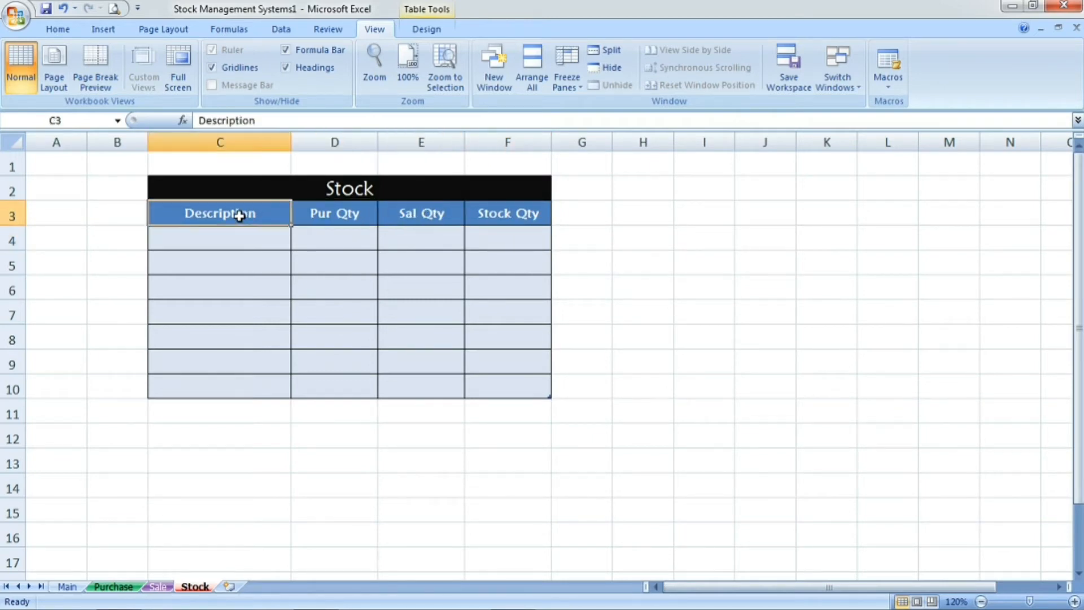
{"action": "left_click", "coordinate": [231, 259]}
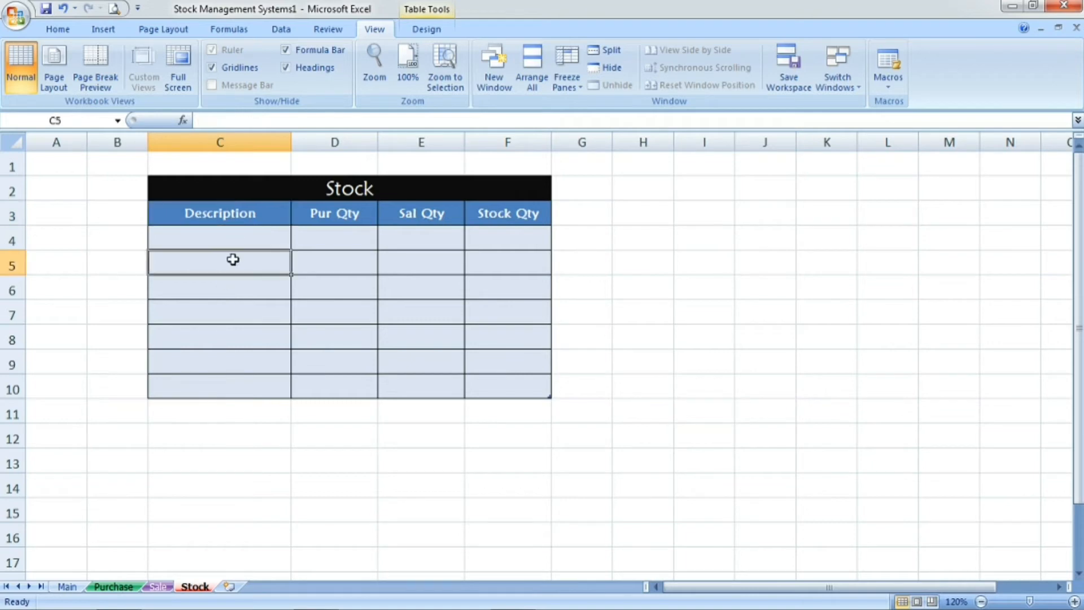
{"action": "left_click", "coordinate": [246, 238]}
{"action": "left_click", "coordinate": [227, 292]}
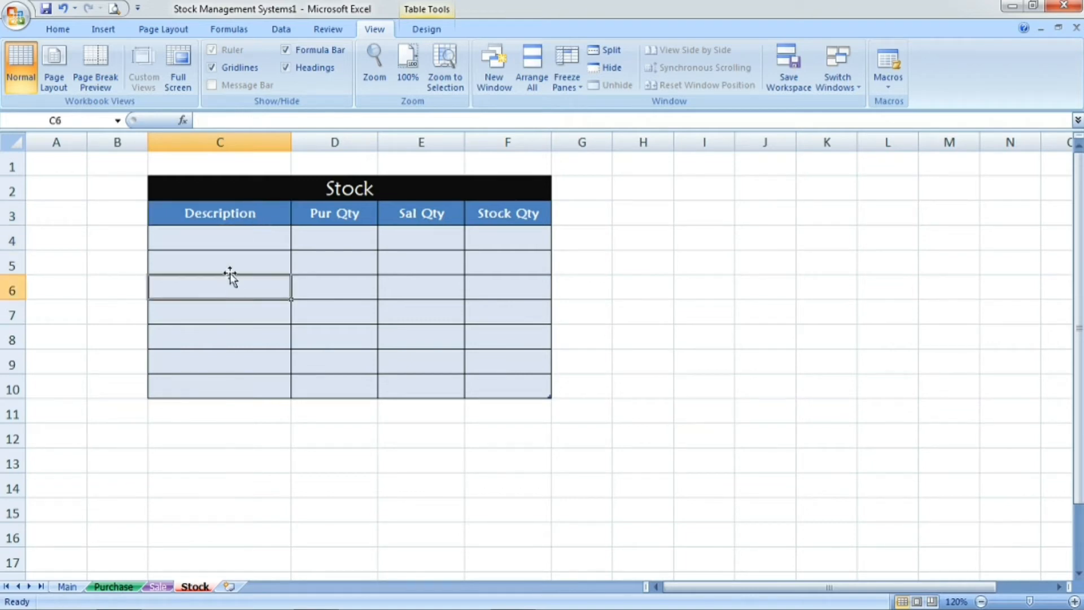
{"action": "left_click", "coordinate": [229, 270]}
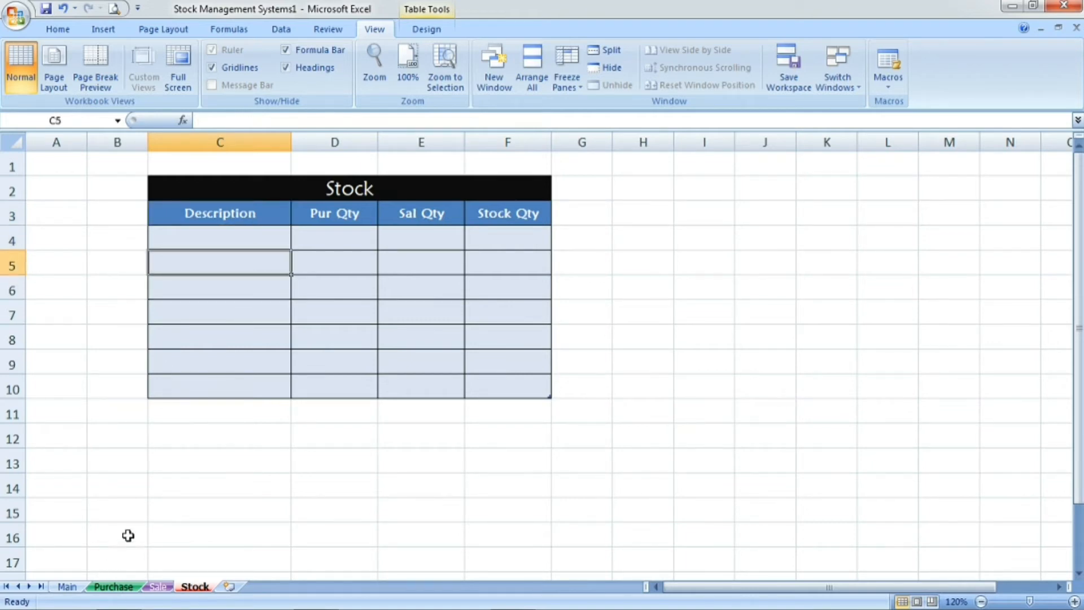
Review the Purchase sheet's Description column for repeated items, and return to the first Description cell on the Stock sheet.
{"action": "left_click", "coordinate": [113, 586]}
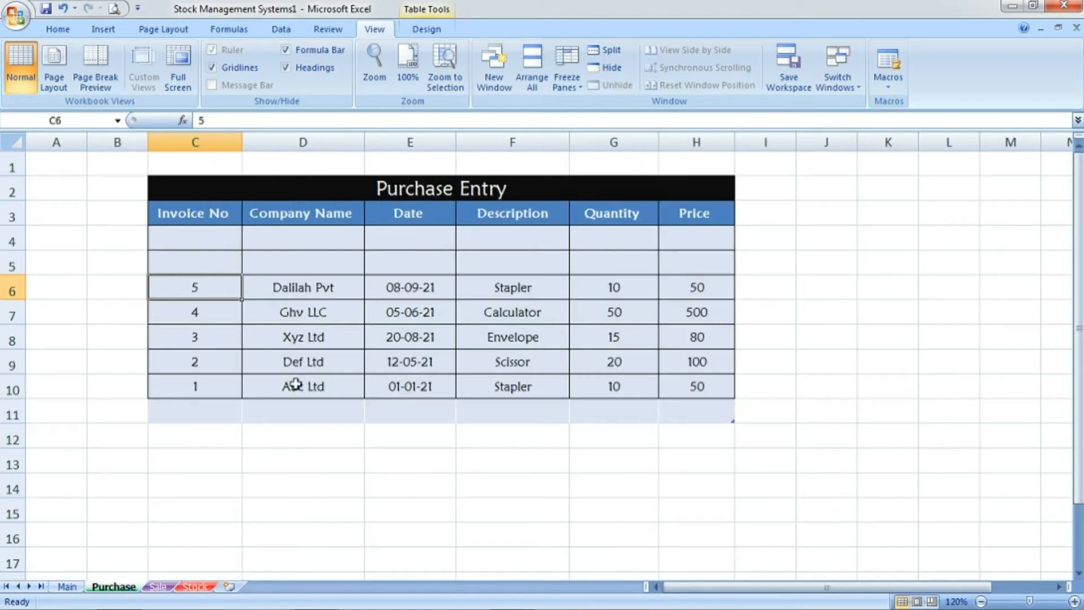
{"action": "left_click", "coordinate": [517, 288]}
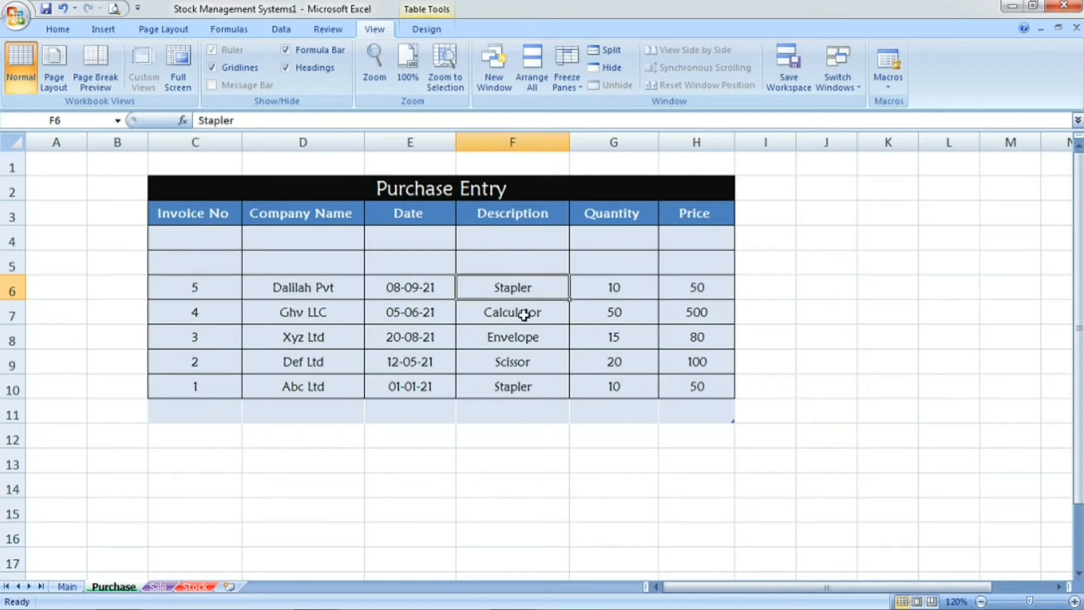
{"action": "left_click", "coordinate": [524, 314]}
{"action": "left_click", "coordinate": [538, 292]}
{"action": "left_click", "coordinate": [535, 390]}
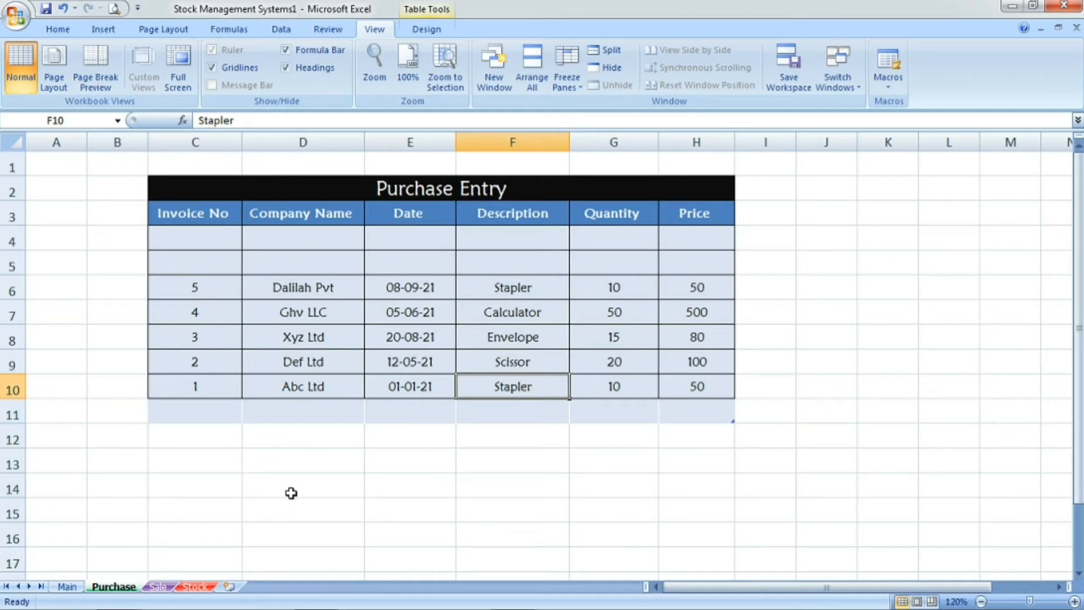
{"action": "left_click", "coordinate": [195, 586]}
{"action": "left_click", "coordinate": [235, 288]}
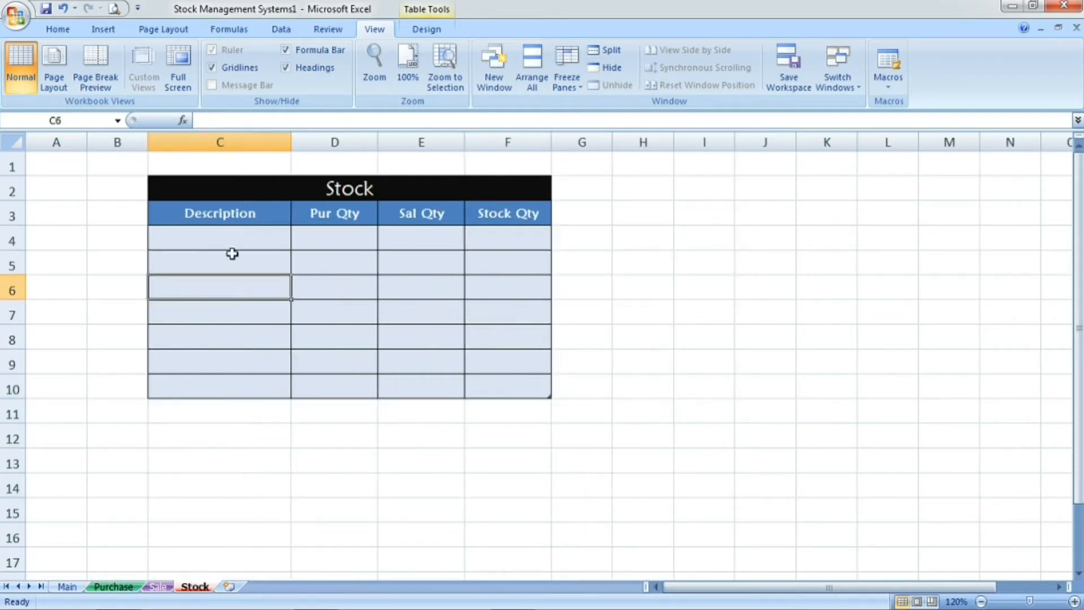
{"action": "left_click", "coordinate": [232, 242]}
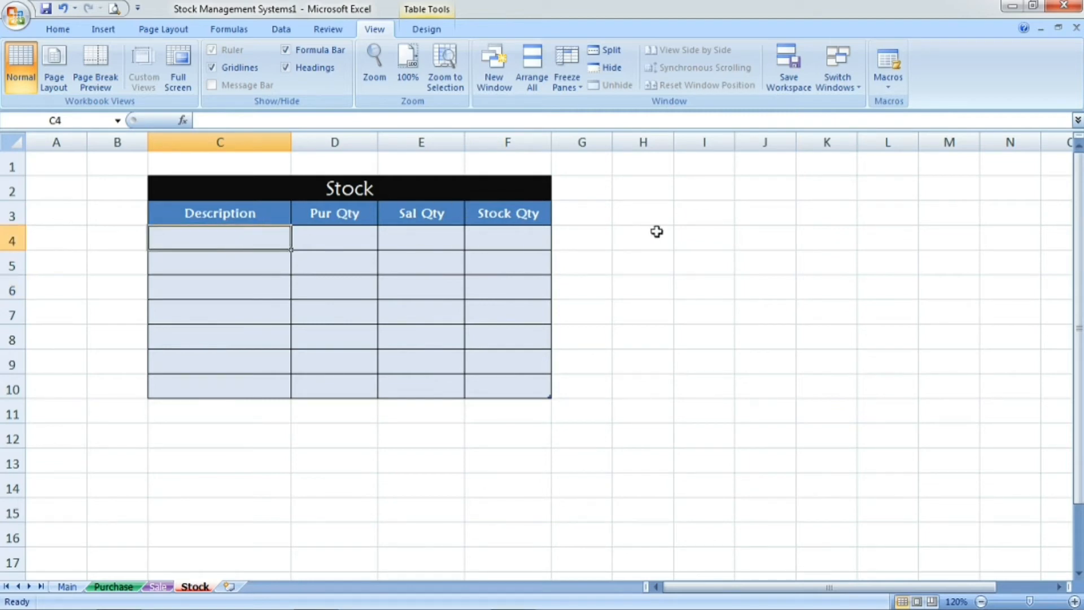
Create a filter criteria block beside the Stock table, with Description in H3 and <> in H4.
{"action": "left_click", "coordinate": [649, 214]}
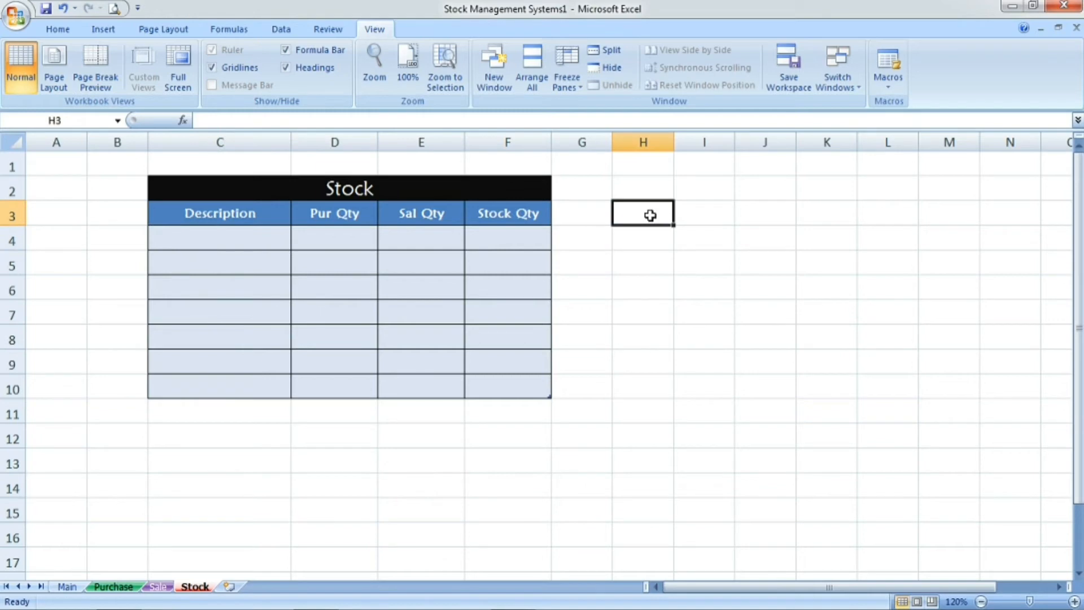
{"action": "type", "text": "Description"}
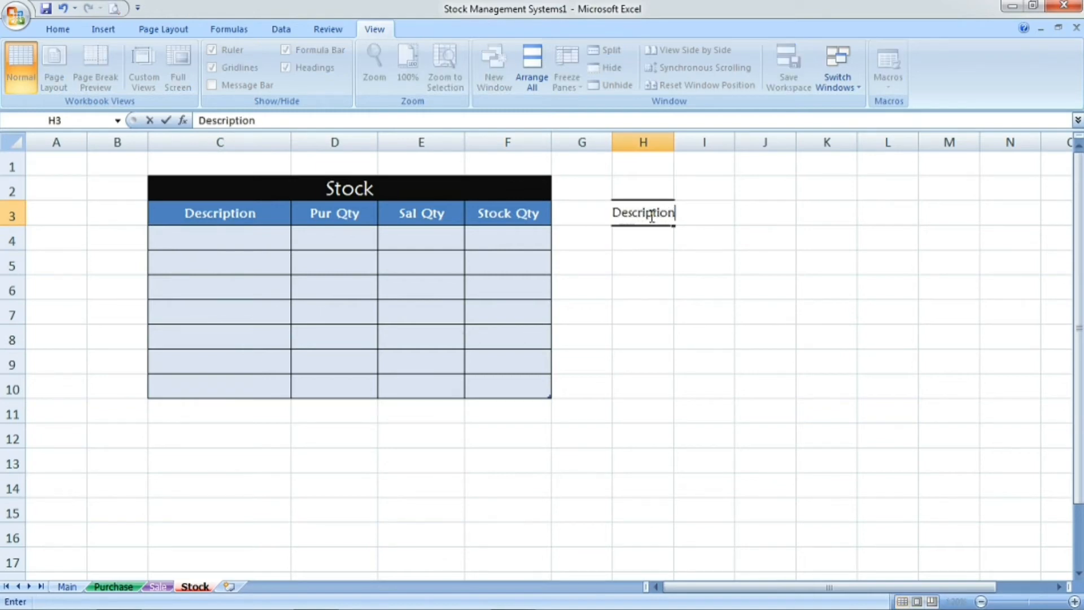
{"action": "key", "text": "Return"}
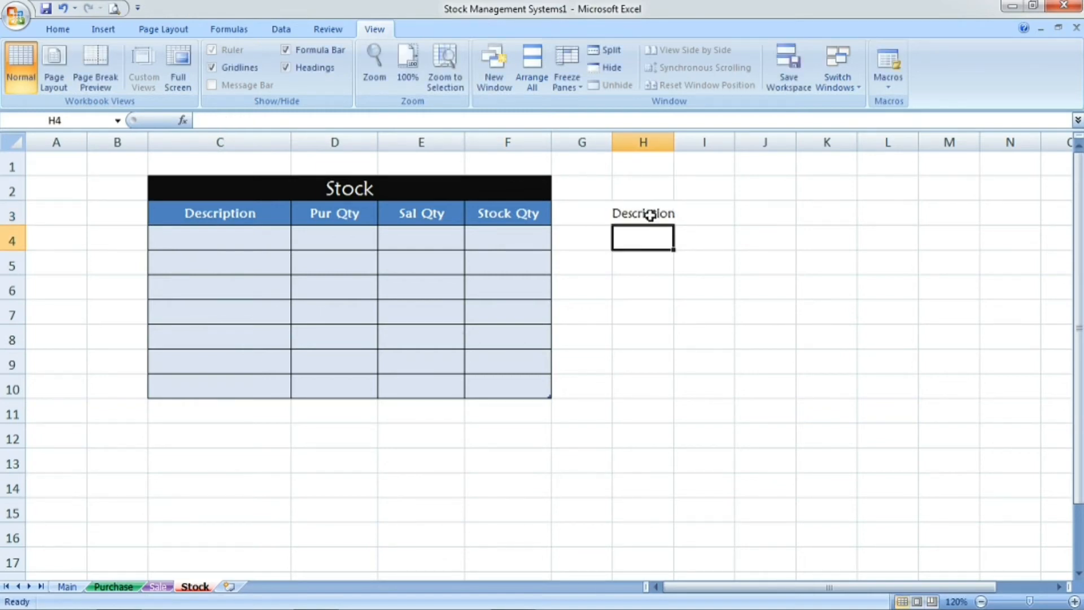
{"action": "type", "text": "<>"}
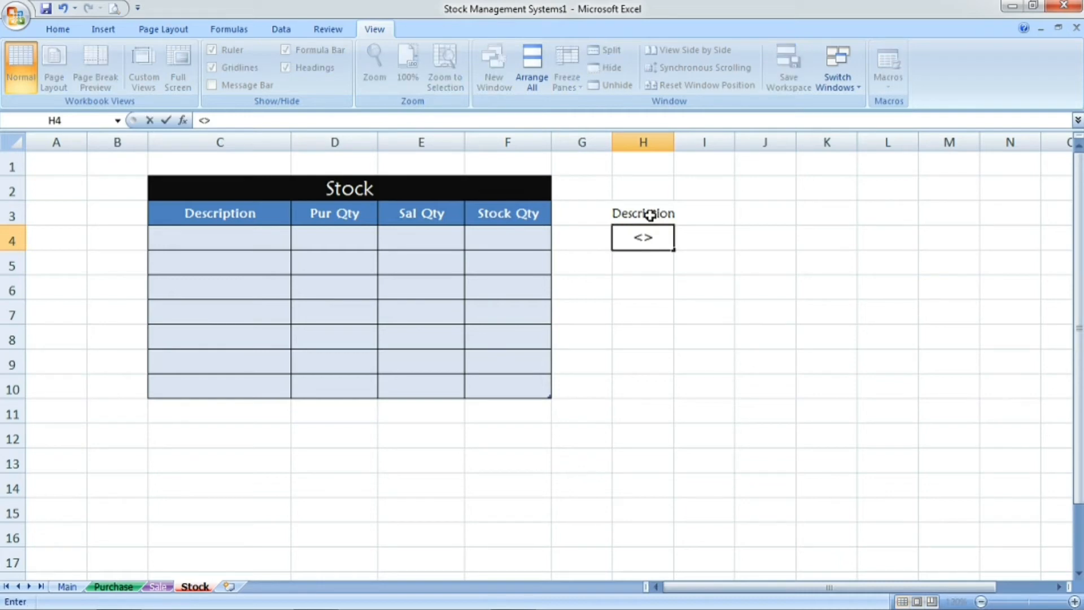
{"action": "key", "text": "Return"}
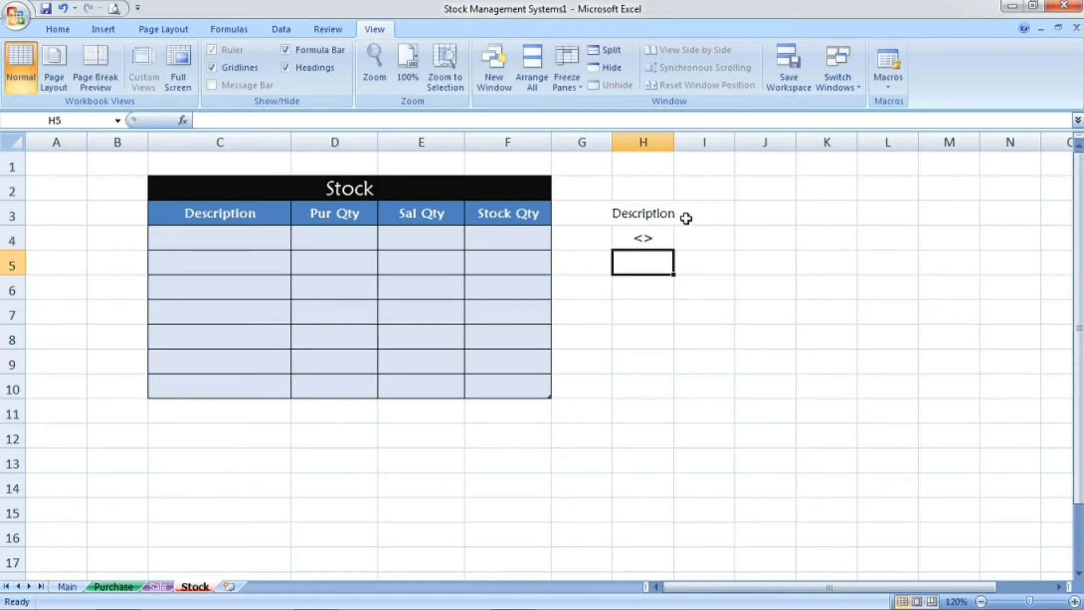
{"action": "left_click", "coordinate": [659, 237]}
{"action": "left_click", "coordinate": [655, 262]}
{"action": "left_click", "coordinate": [276, 236]}
Start recording a macro named Update_Stock, stored in This Workbook, with an empty cell outside the table selected.
{"action": "left_click", "coordinate": [699, 355]}
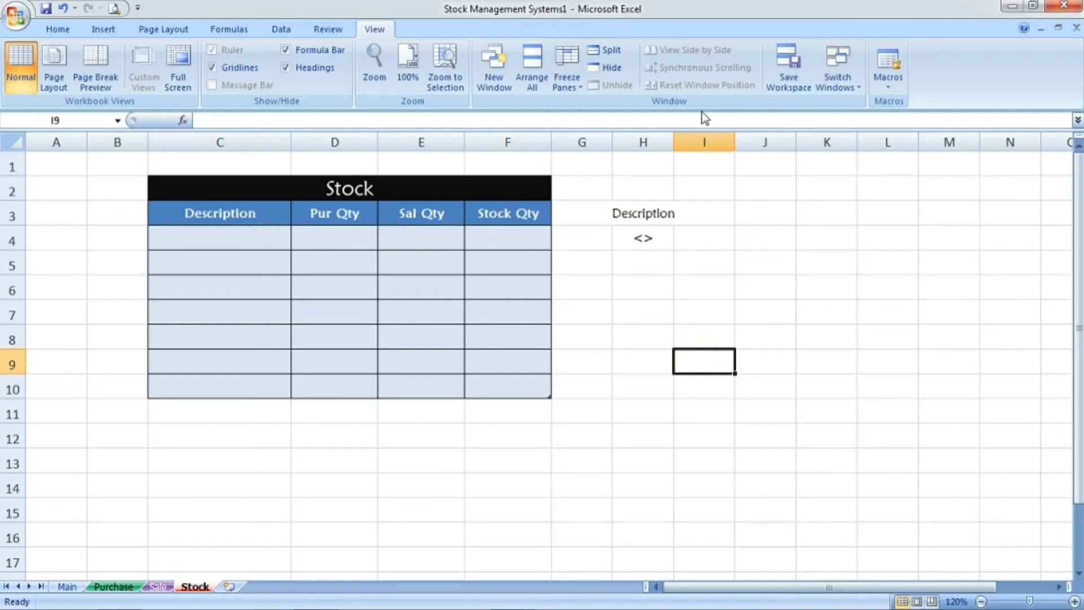
{"action": "left_click", "coordinate": [887, 86]}
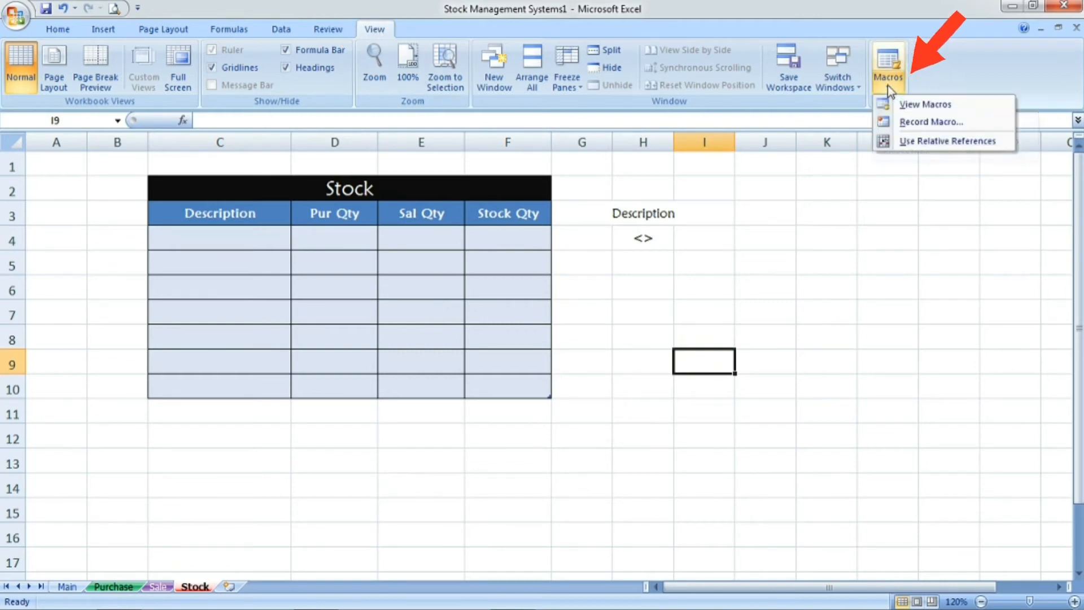
{"action": "left_click", "coordinate": [921, 122]}
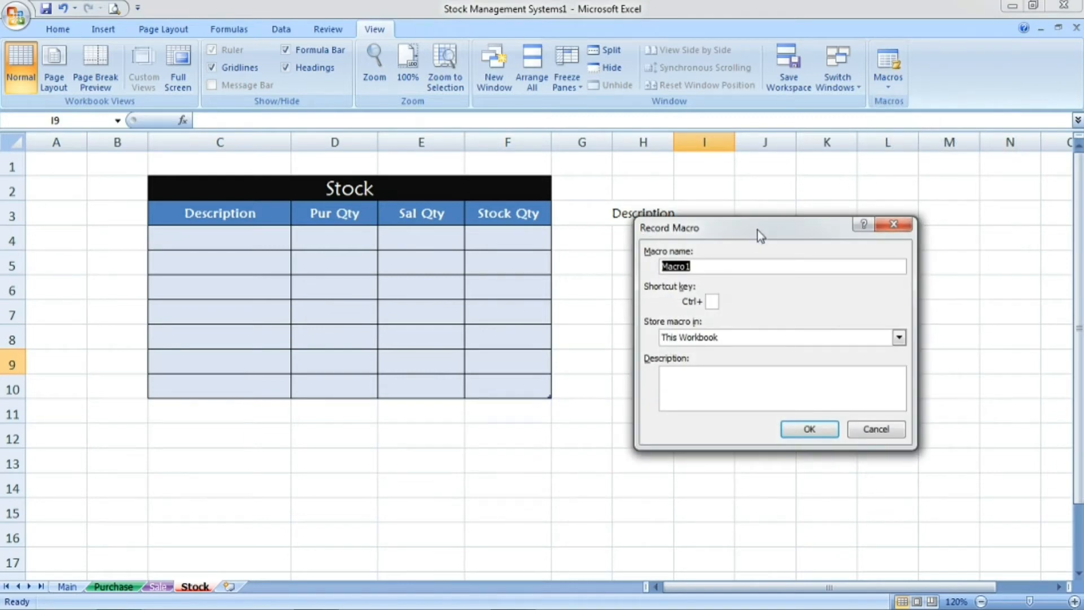
{"action": "type", "text": "Update_Stock"}
{"action": "left_click", "coordinate": [810, 431]}
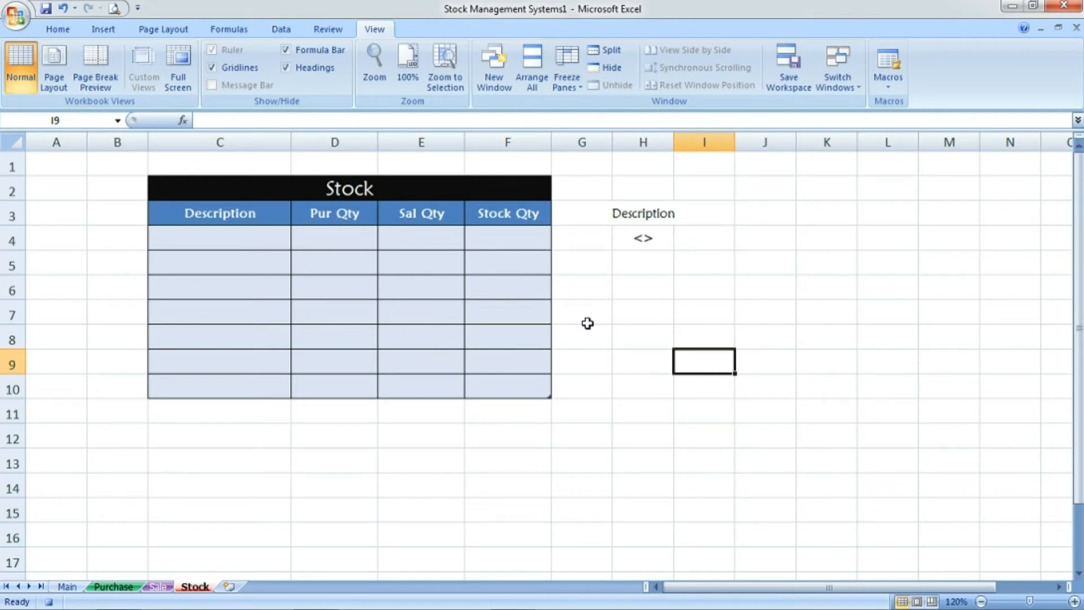
Set up an Advanced Filter that copies to another location, using the Purchase sheet's Description column with its header as the list range.
{"action": "left_click", "coordinate": [632, 353]}
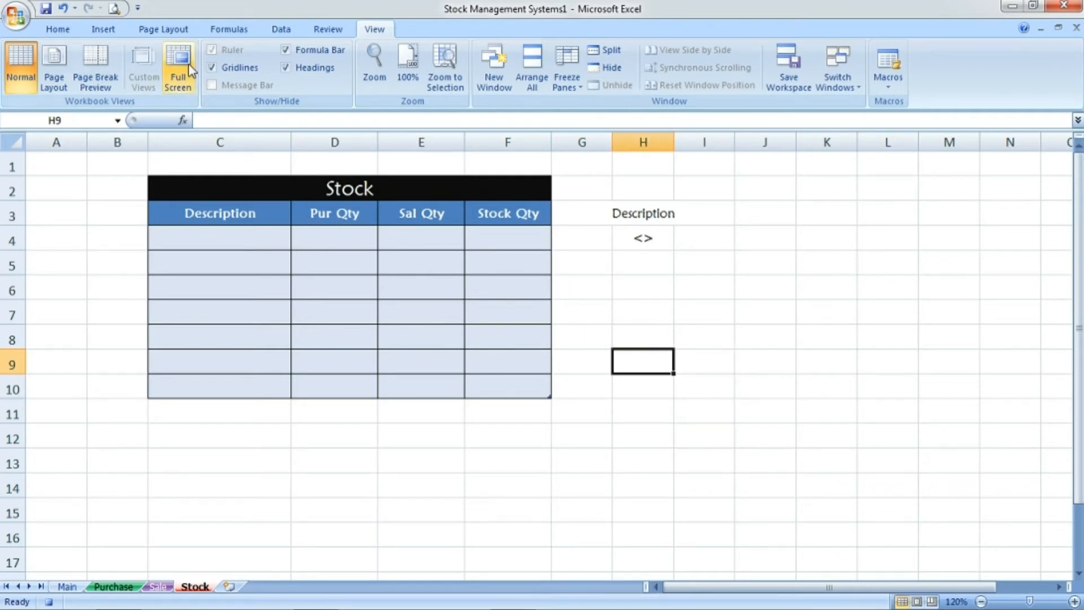
{"action": "left_click", "coordinate": [281, 29]}
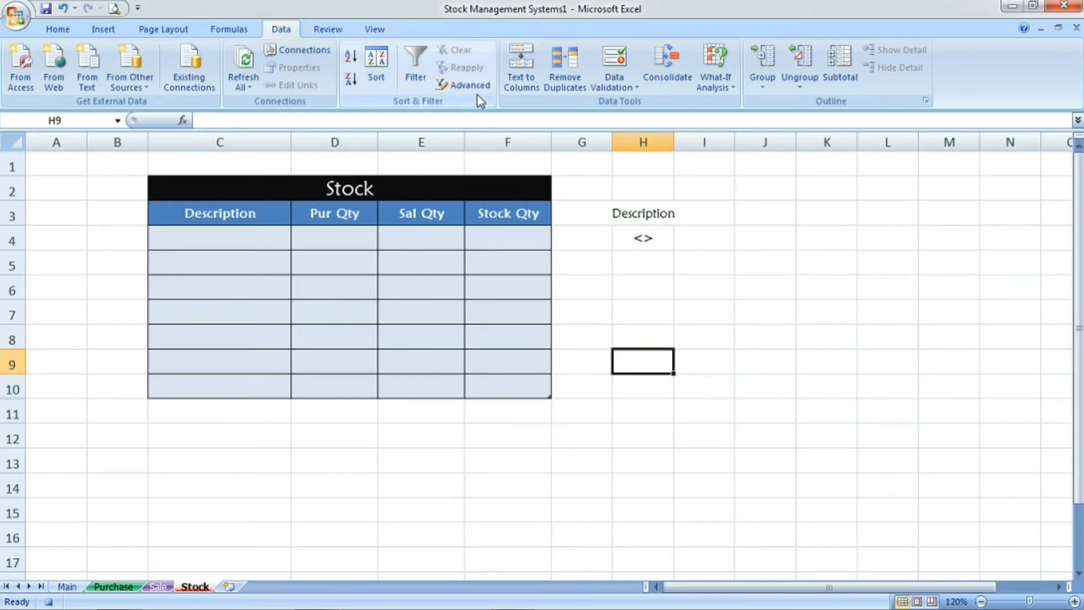
{"action": "left_click", "coordinate": [463, 87]}
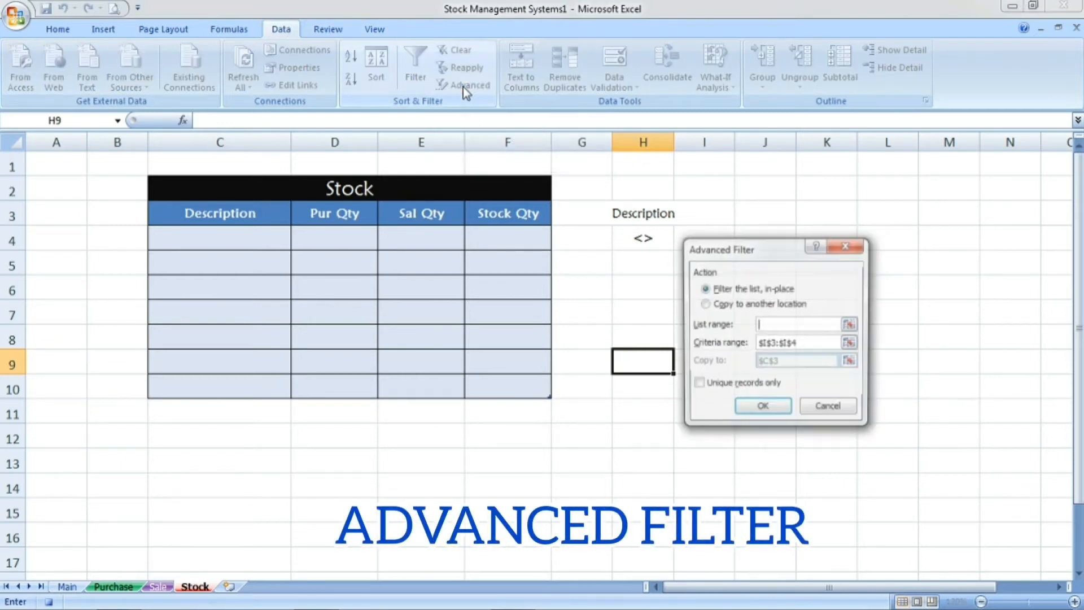
{"action": "left_click", "coordinate": [732, 305]}
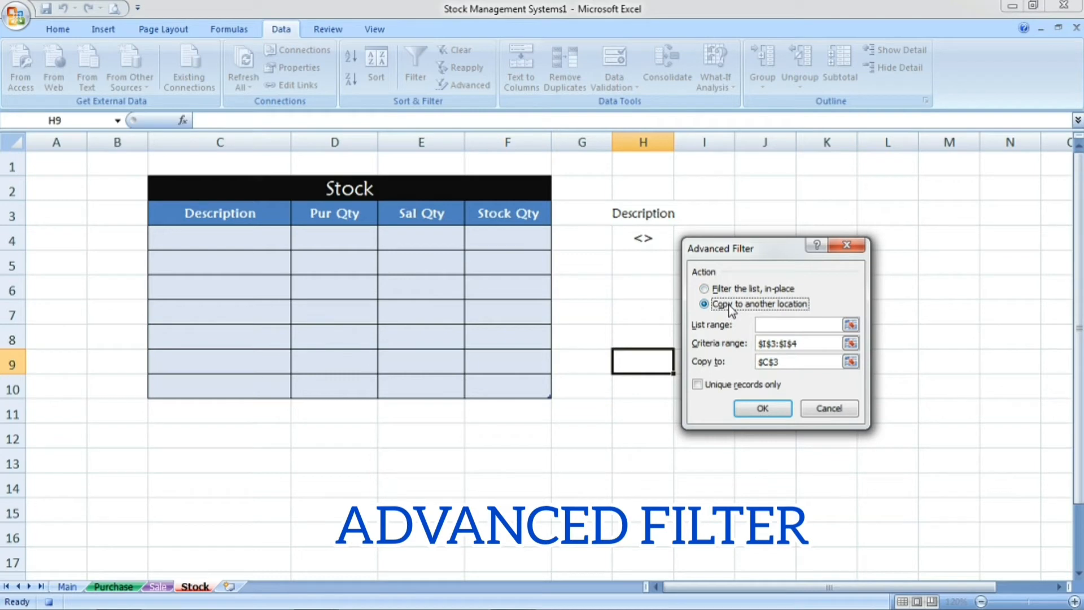
{"action": "left_click", "coordinate": [780, 326]}
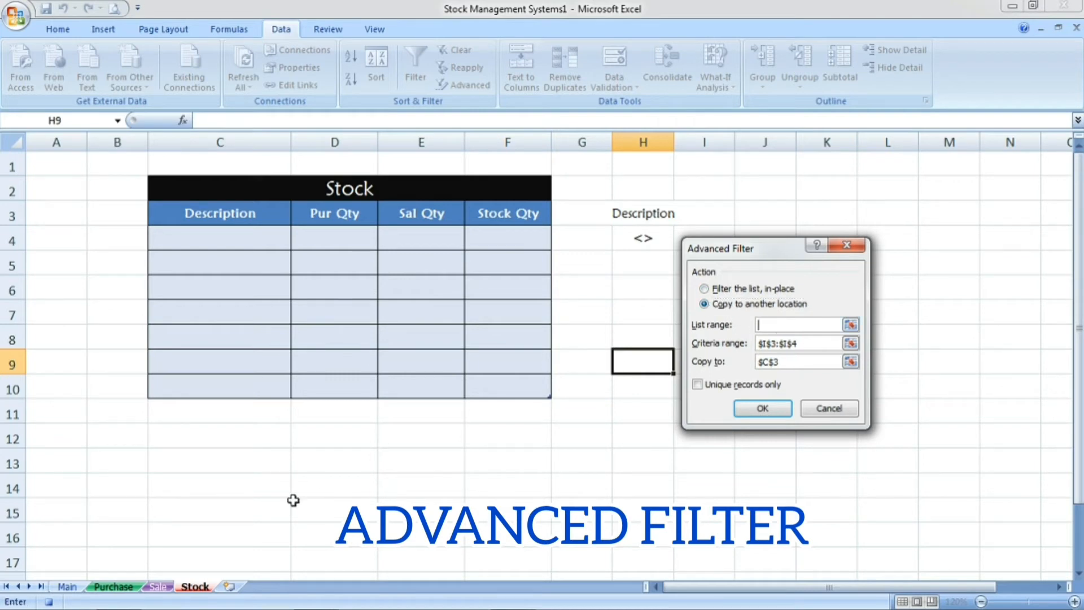
{"action": "left_click", "coordinate": [129, 588]}
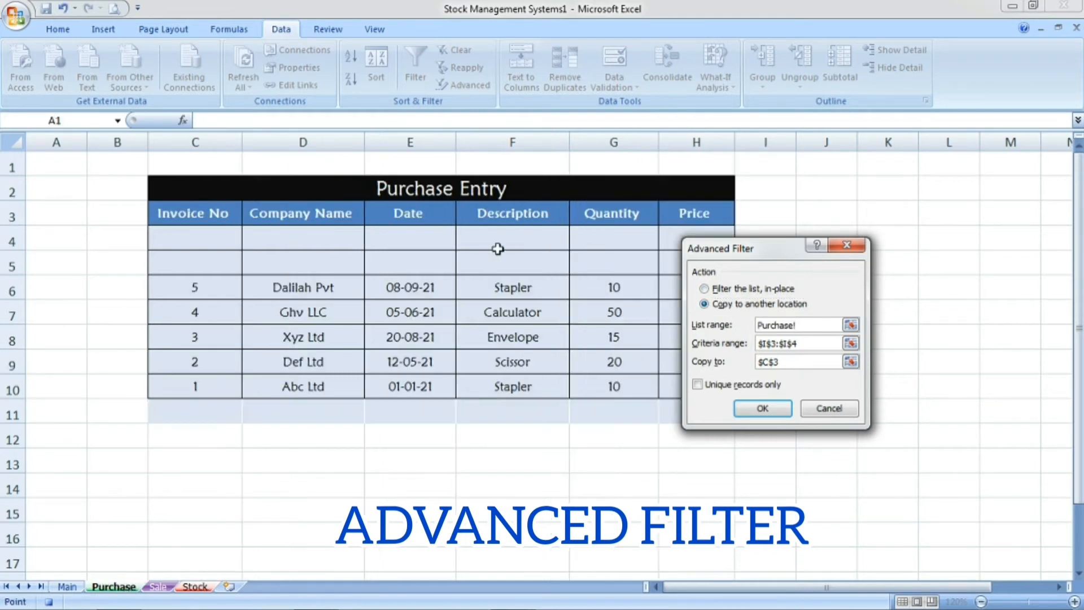
{"action": "left_click_drag", "start_coordinate": [510, 218], "coordinate": [507, 413]}
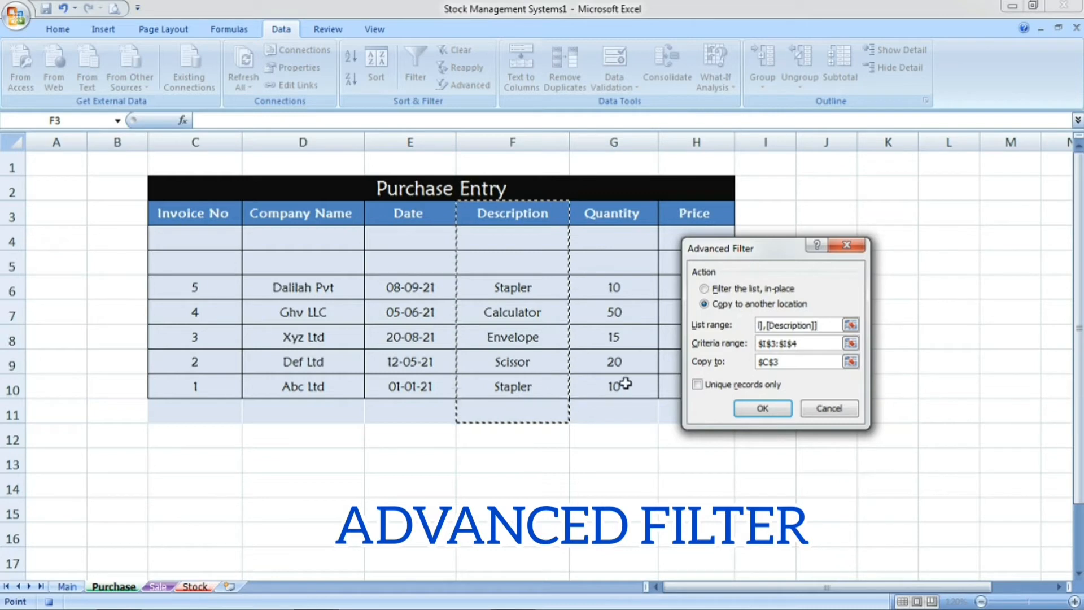
Replace the filter's criteria range with Stock!$H$3:$H$4, the Description criteria block.
{"action": "left_click_drag", "start_coordinate": [814, 344], "coordinate": [780, 345]}
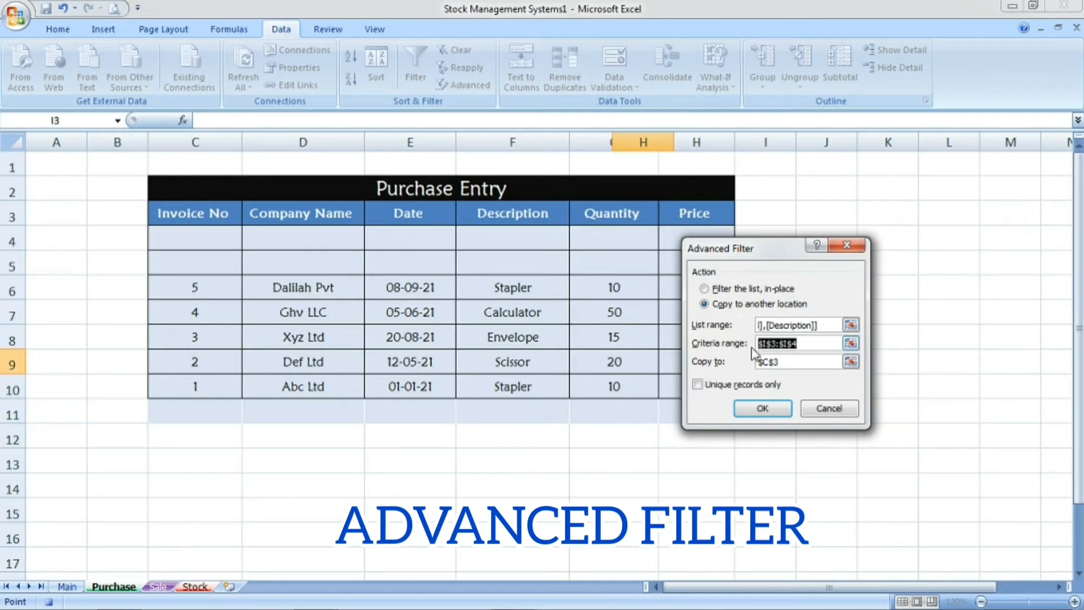
{"action": "key", "text": "ctrl+Page_Down"}
{"action": "key", "text": "ctrl+Page_Down"}
{"action": "key", "text": "BackSpace"}
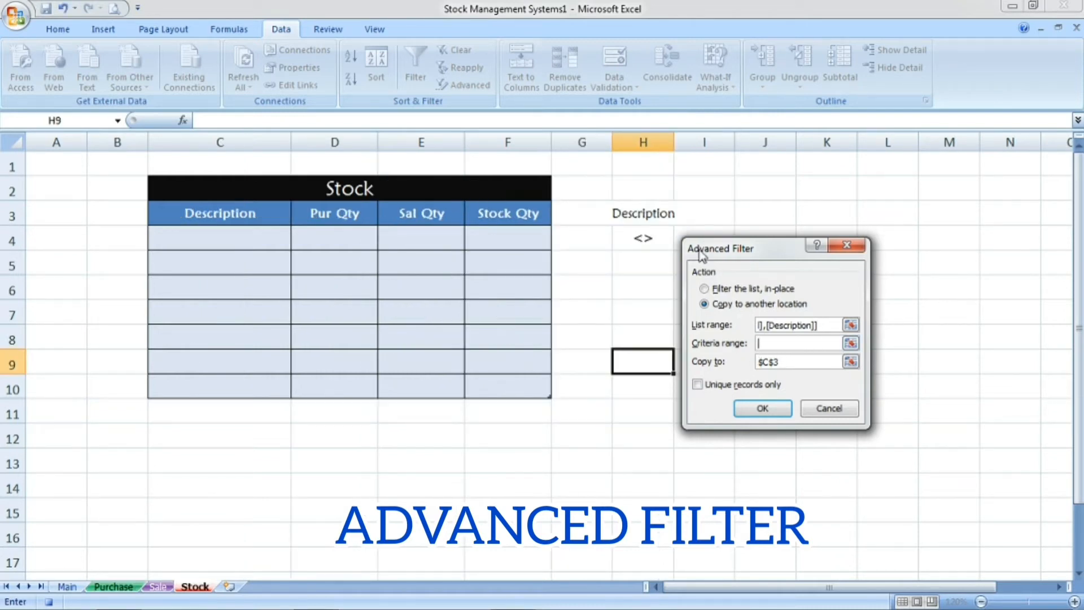
{"action": "left_click_drag", "start_coordinate": [650, 215], "coordinate": [653, 238]}
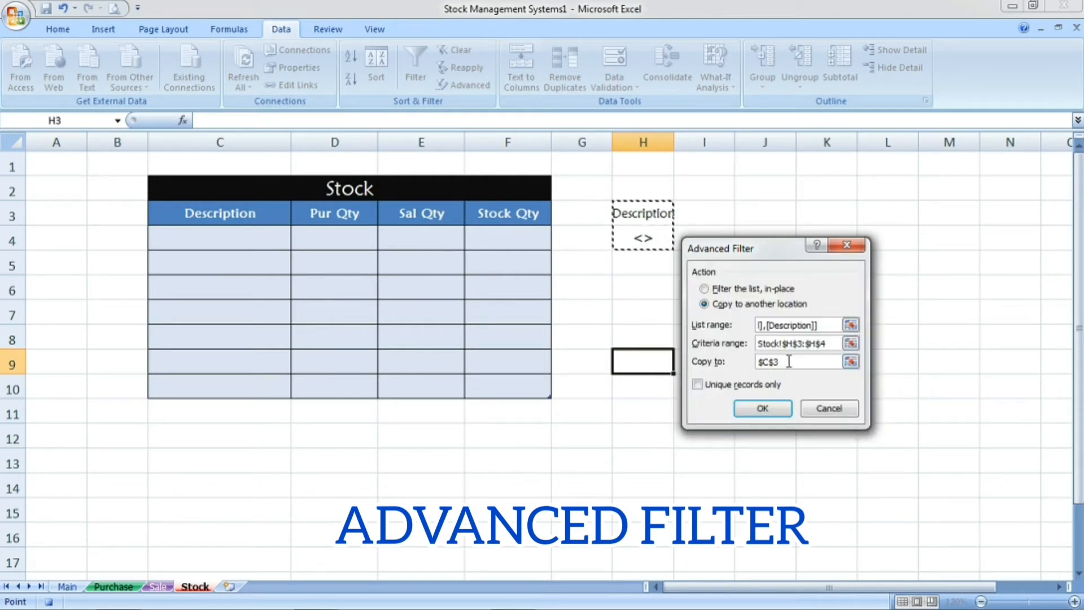
Set the filter's copy destination to the Stock table's Description header in C3, restrict it to unique records only, and run it.
{"action": "left_click_drag", "start_coordinate": [789, 361], "coordinate": [755, 365]}
{"action": "key", "text": "BackSpace"}
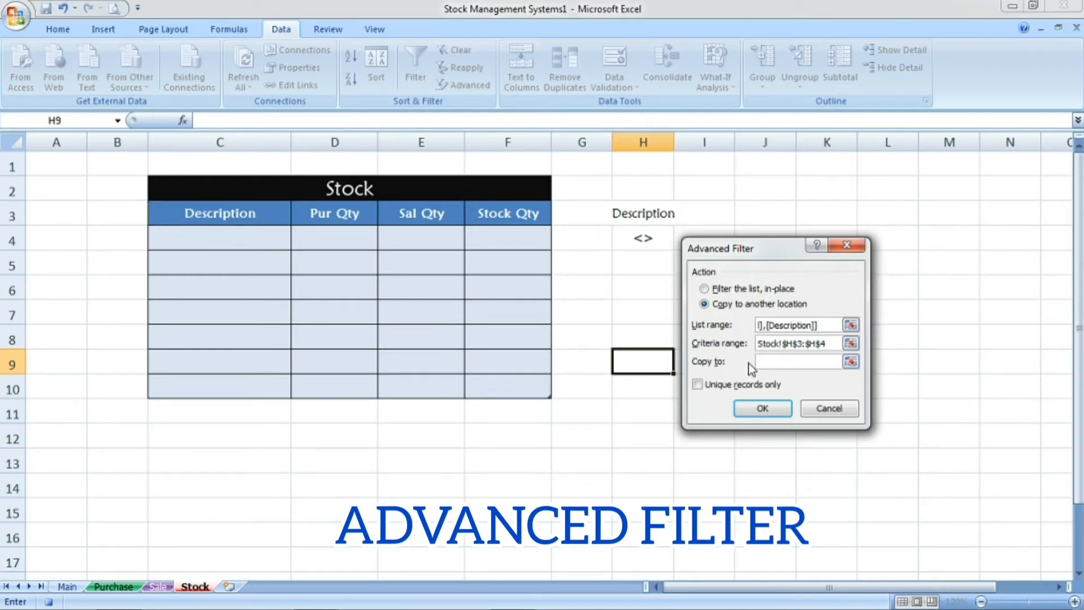
{"action": "left_click", "coordinate": [244, 218]}
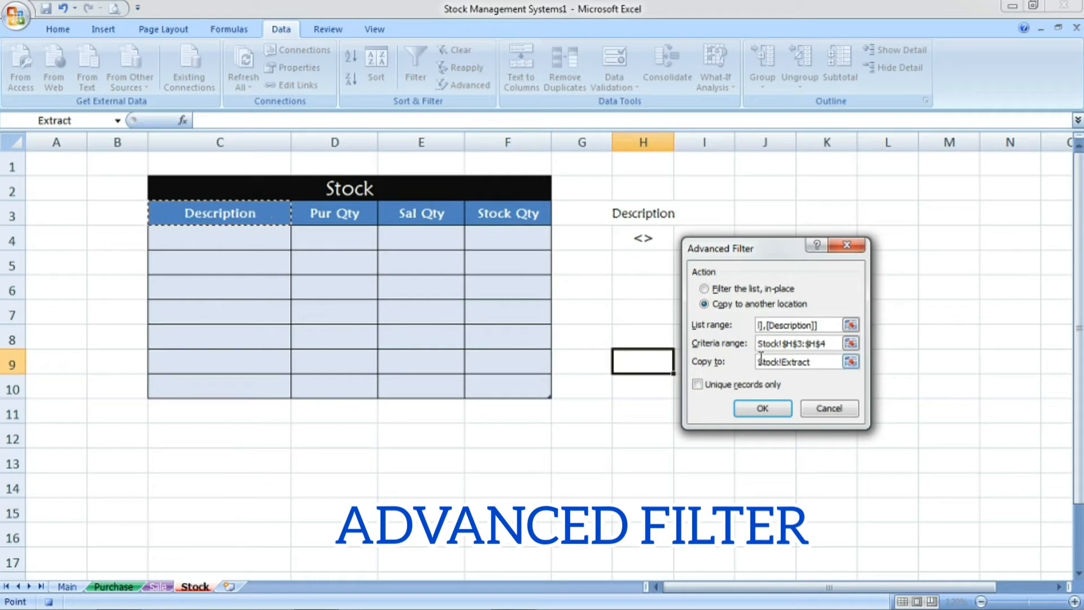
{"action": "left_click", "coordinate": [698, 386]}
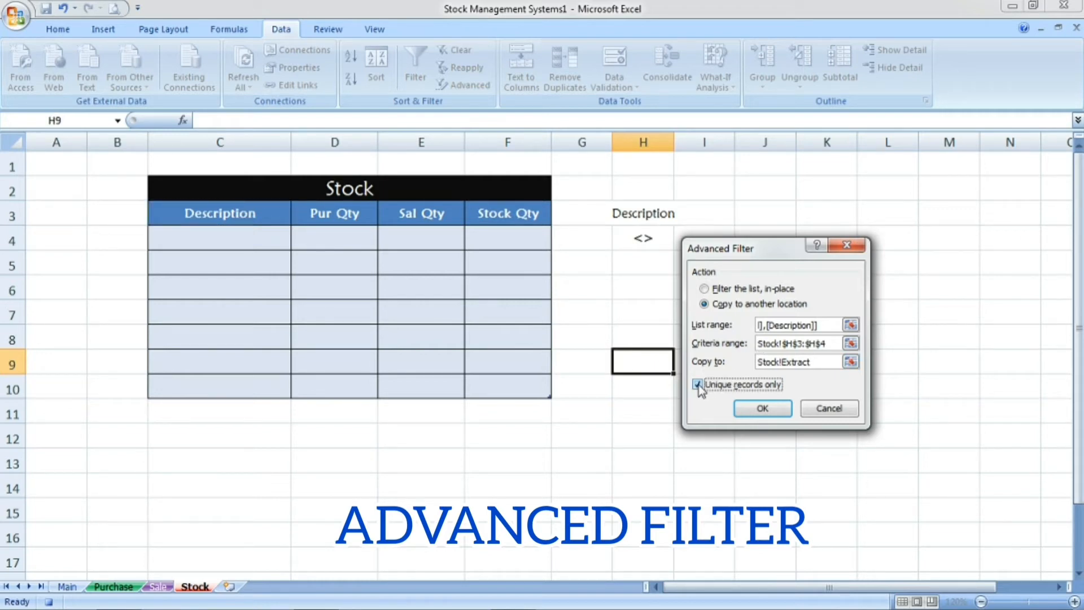
{"action": "left_click", "coordinate": [758, 408]}
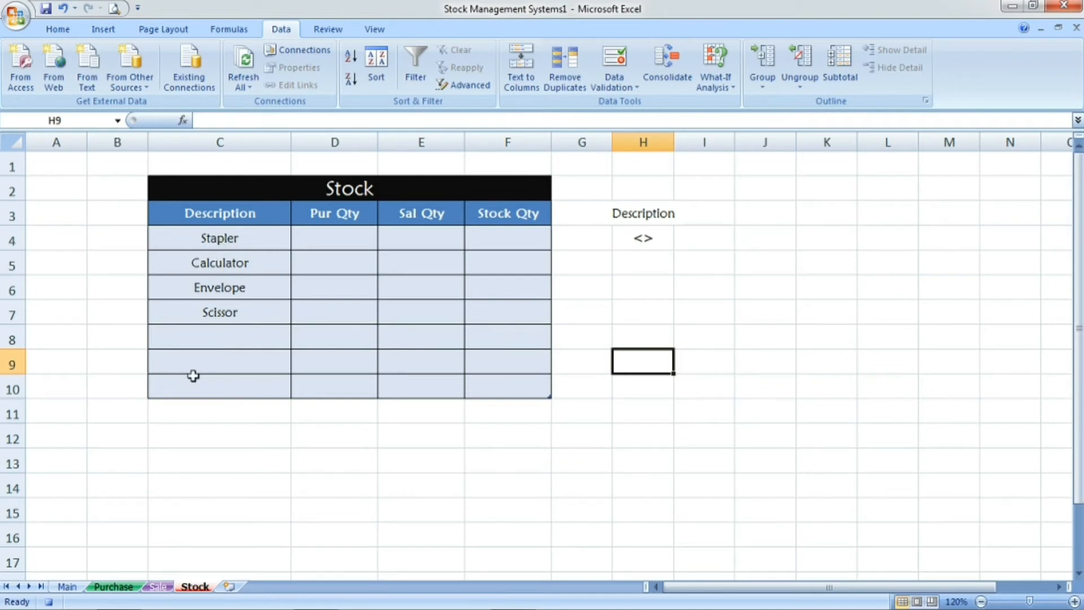
Compare the repeated items in the Purchase sheet's Description column with the items extracted into the Stock sheet's Description column.
{"action": "left_click", "coordinate": [113, 586]}
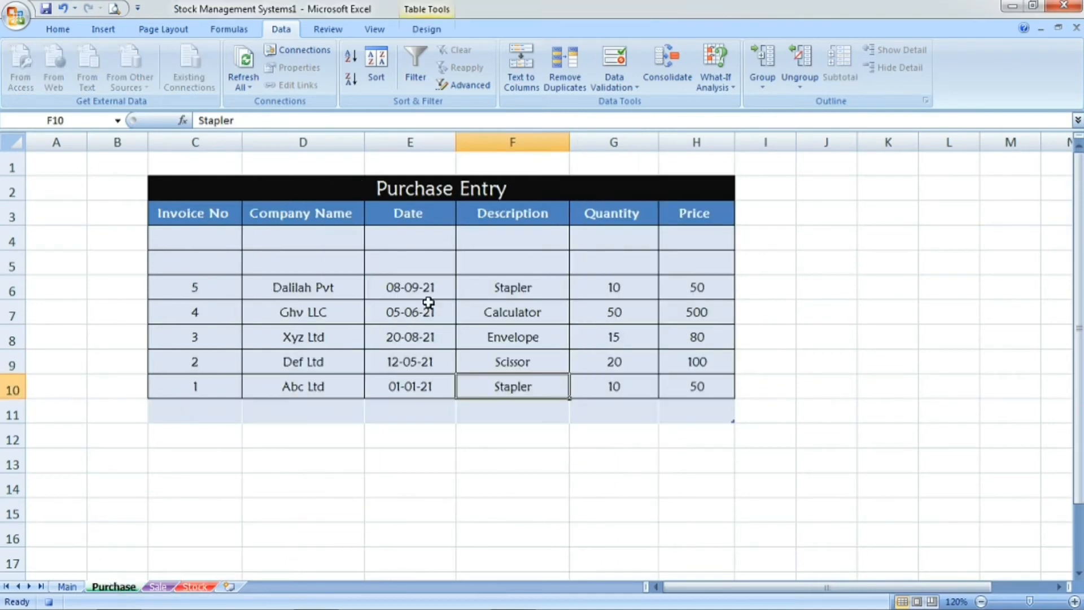
{"action": "left_click", "coordinate": [517, 294]}
{"action": "left_click", "coordinate": [506, 395]}
{"action": "left_click", "coordinate": [192, 587]}
{"action": "left_click", "coordinate": [251, 244]}
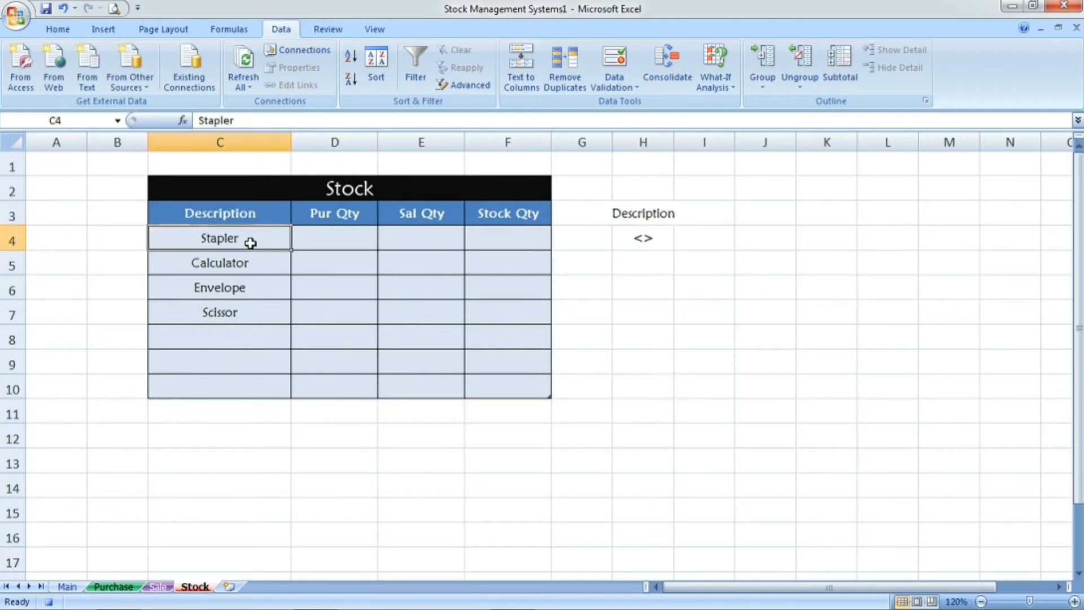
{"action": "left_click", "coordinate": [241, 263]}
{"action": "left_click", "coordinate": [240, 295]}
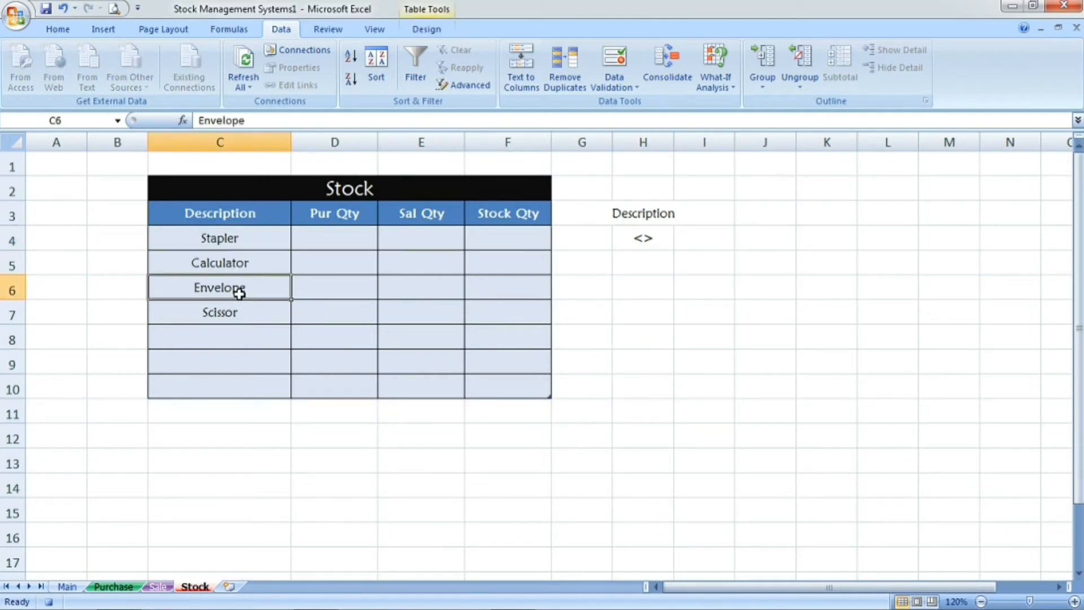
{"action": "left_click", "coordinate": [232, 314]}
{"action": "left_click", "coordinate": [260, 240]}
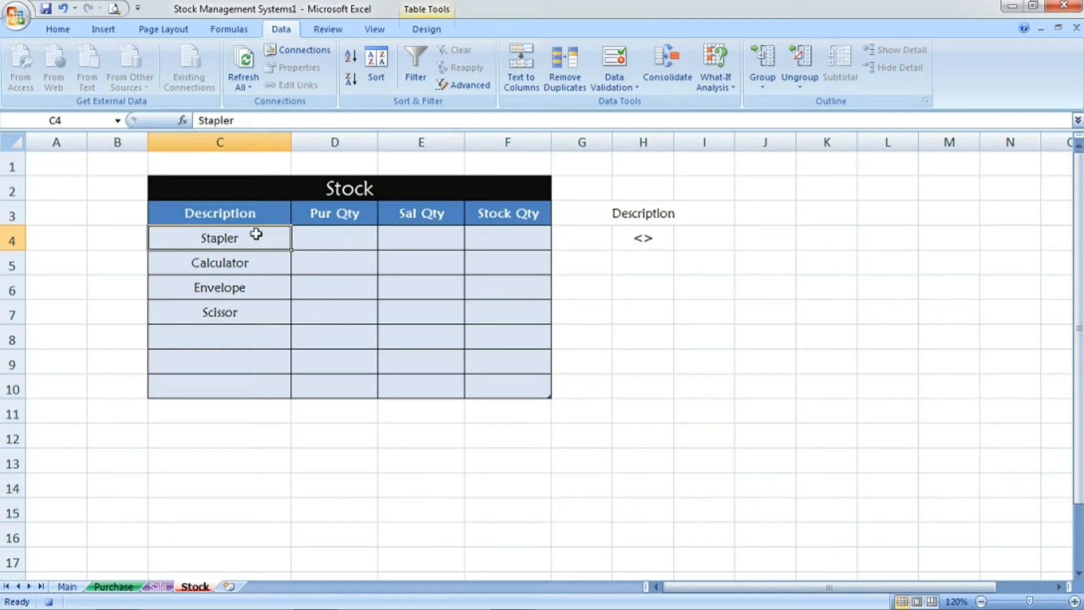
Select the Stock table's Description header and stop recording the macro.
{"action": "left_click", "coordinate": [251, 213]}
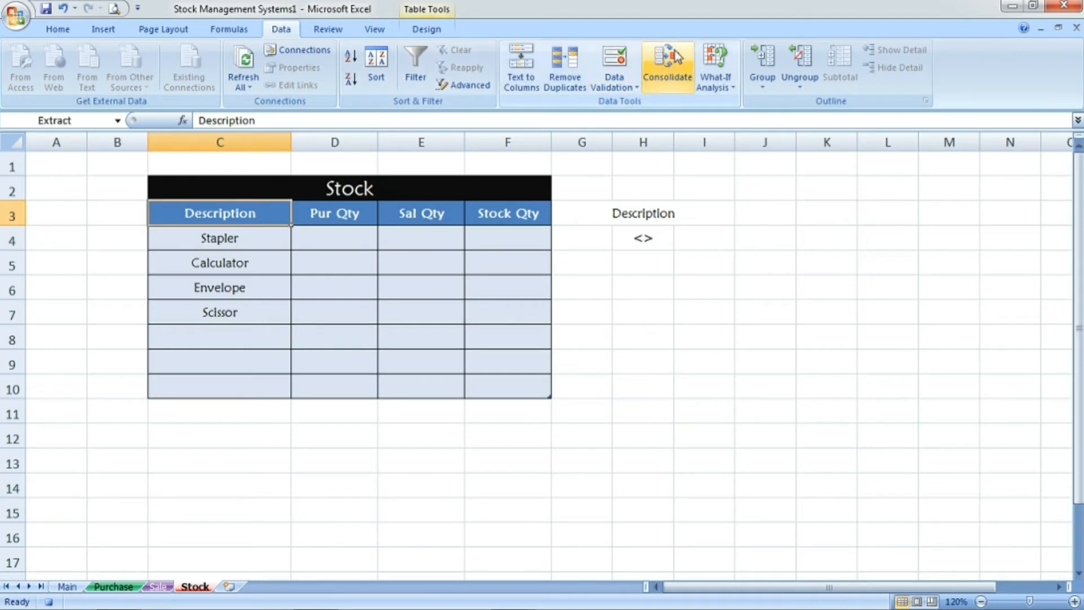
{"action": "left_click", "coordinate": [379, 33]}
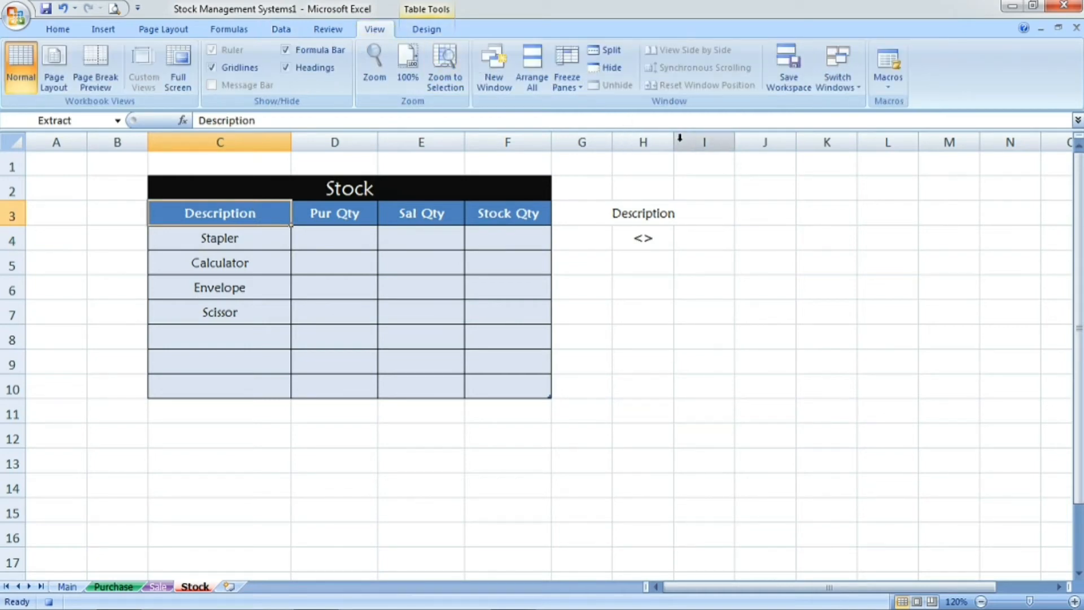
{"action": "left_click", "coordinate": [888, 85]}
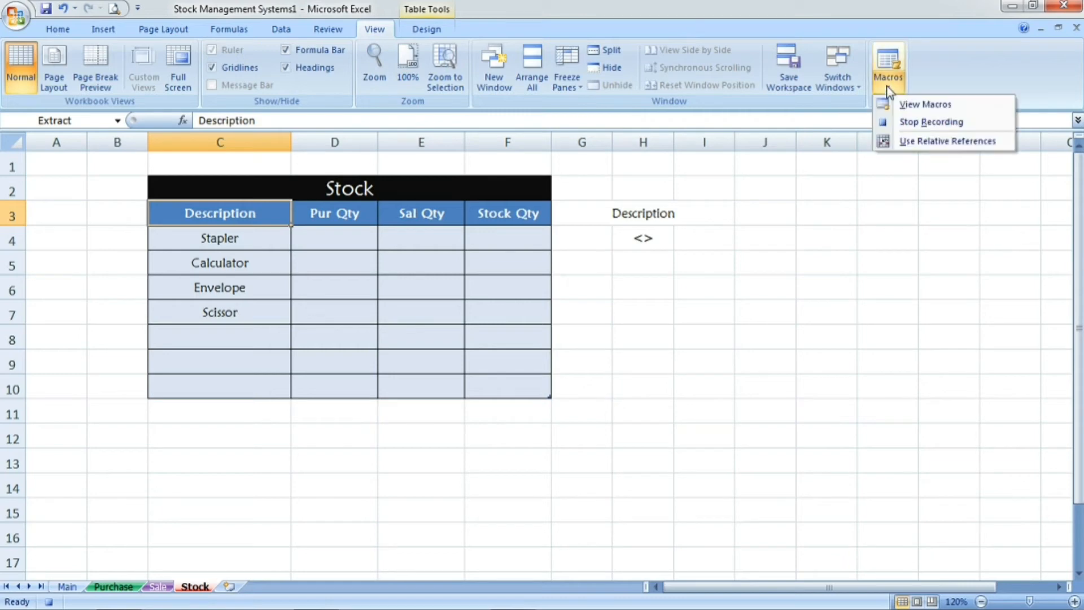
{"action": "left_click", "coordinate": [924, 123]}
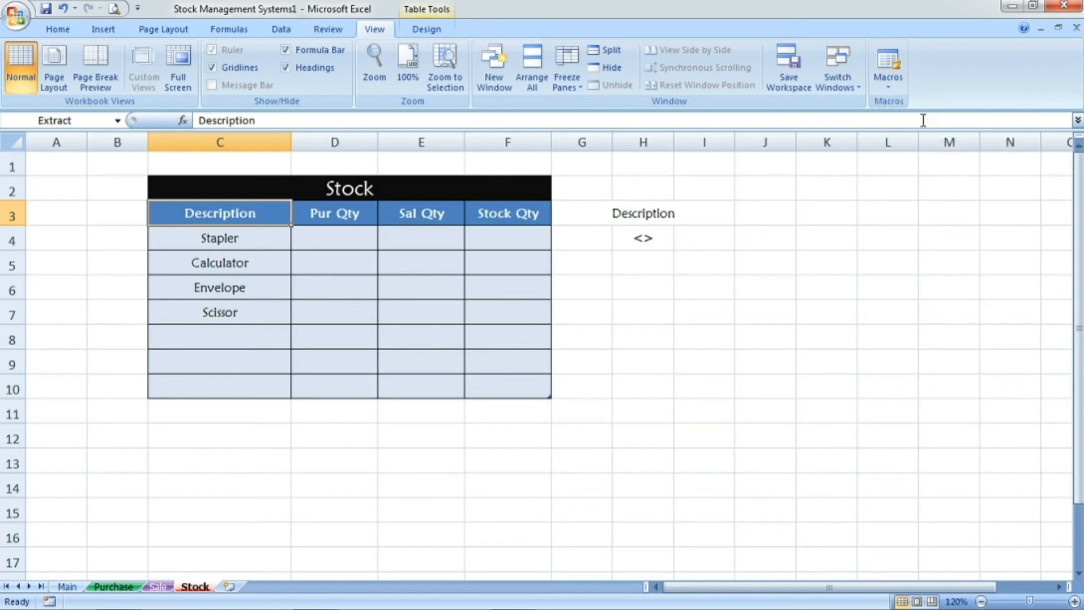
Hide column H, which holds the Description criteria block, on the Stock sheet.
{"action": "left_click", "coordinate": [444, 455]}
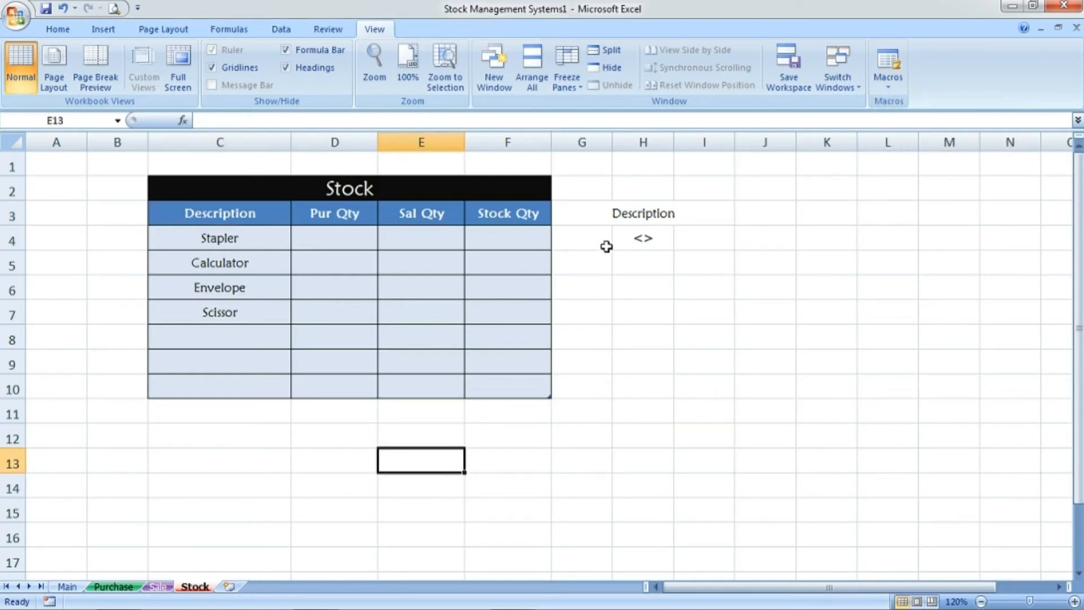
{"action": "left_click", "coordinate": [649, 214]}
{"action": "left_click", "coordinate": [644, 234]}
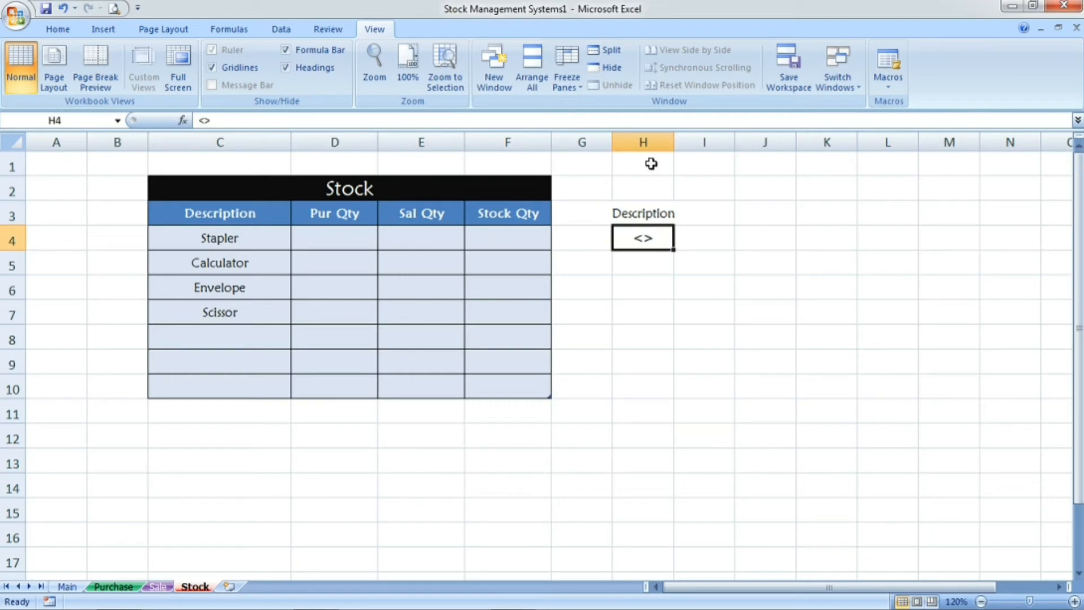
{"action": "left_click", "coordinate": [650, 134]}
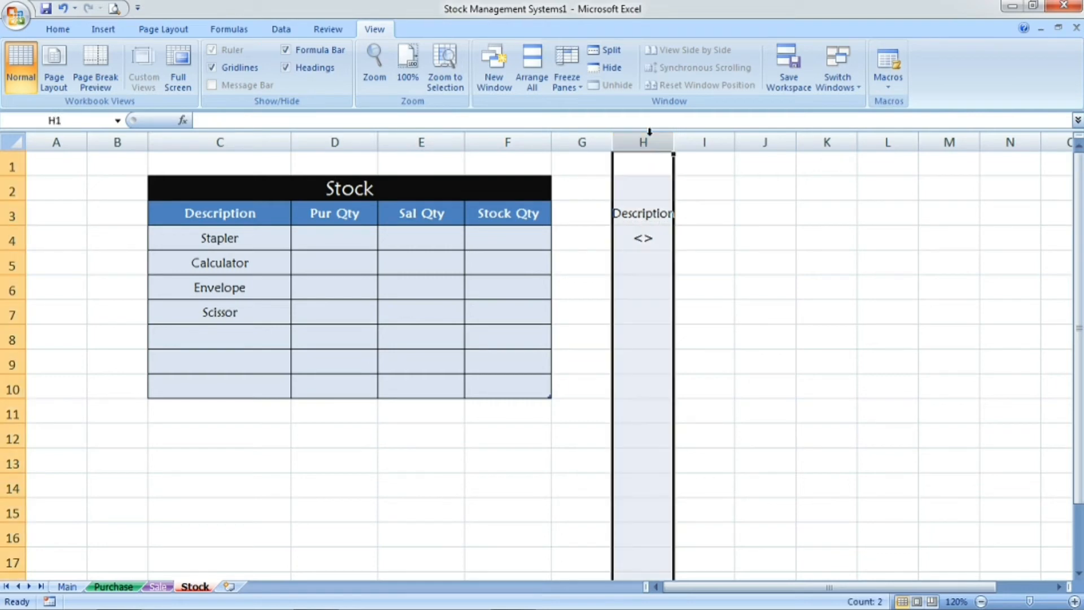
{"action": "right_click", "coordinate": [650, 134]}
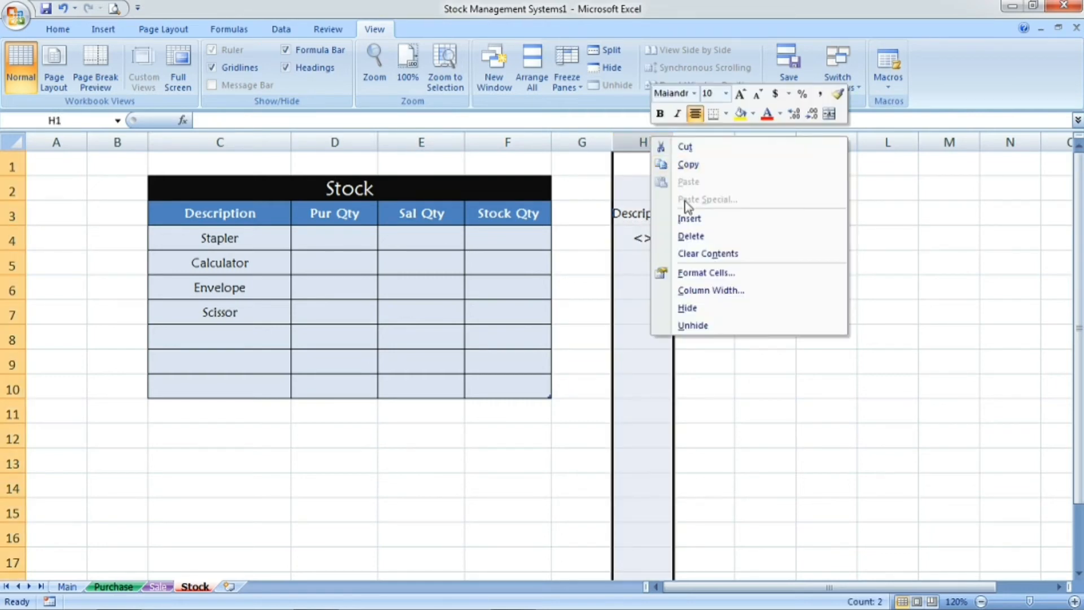
{"action": "left_click", "coordinate": [700, 309]}
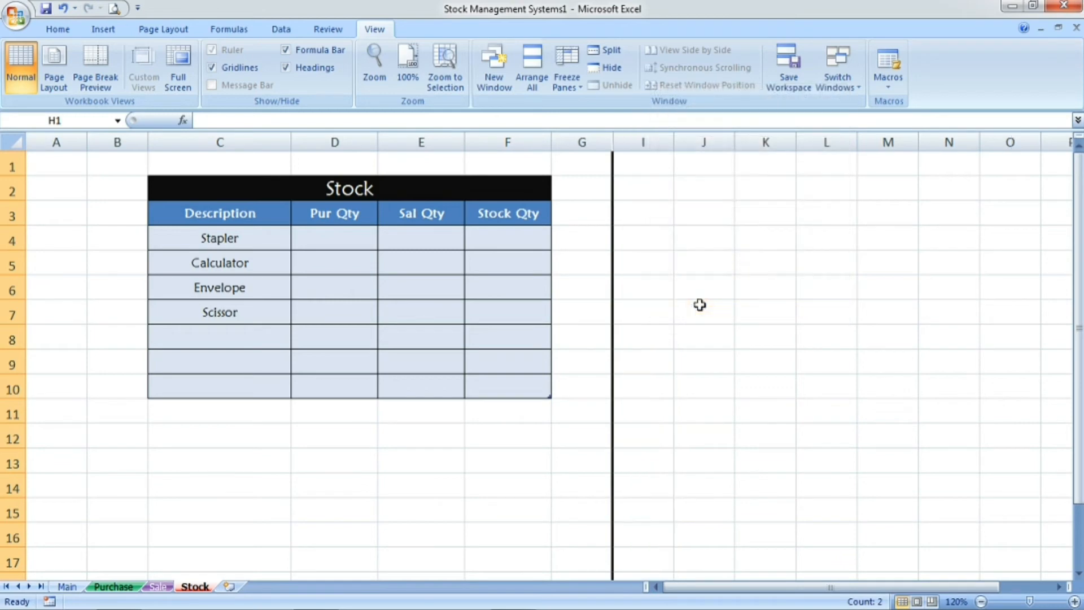
{"action": "left_click", "coordinate": [668, 255]}
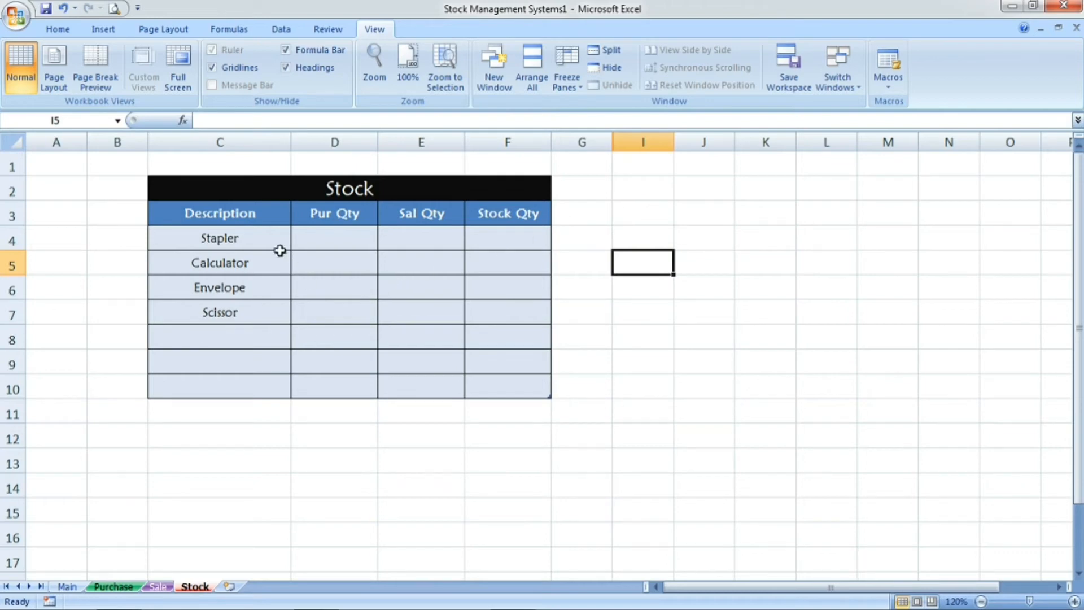
{"action": "left_click", "coordinate": [263, 237]}
{"action": "left_click", "coordinate": [257, 259]}
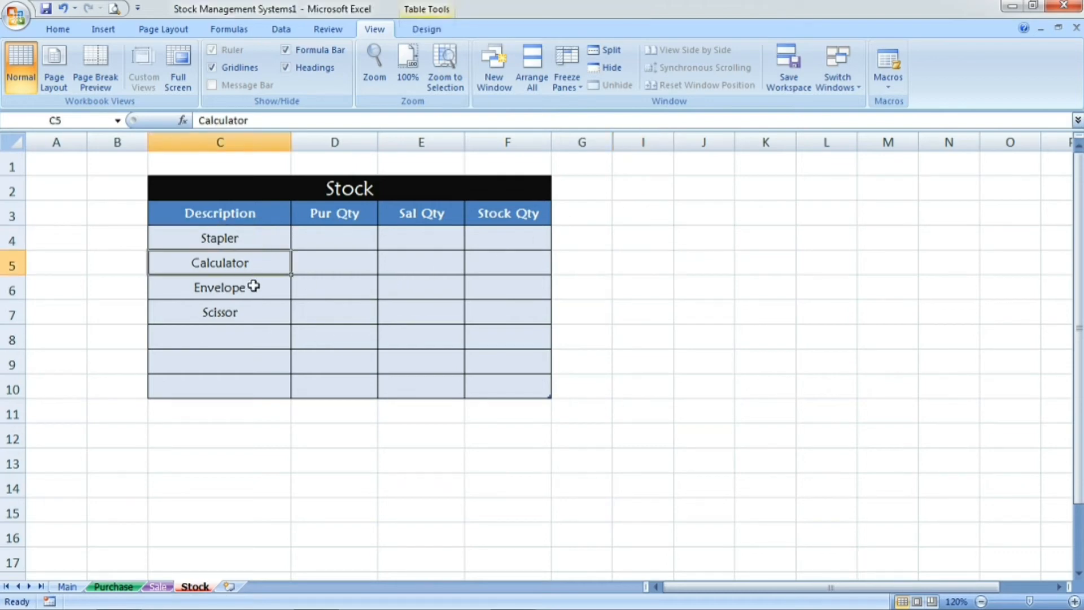
{"action": "left_click", "coordinate": [252, 286]}
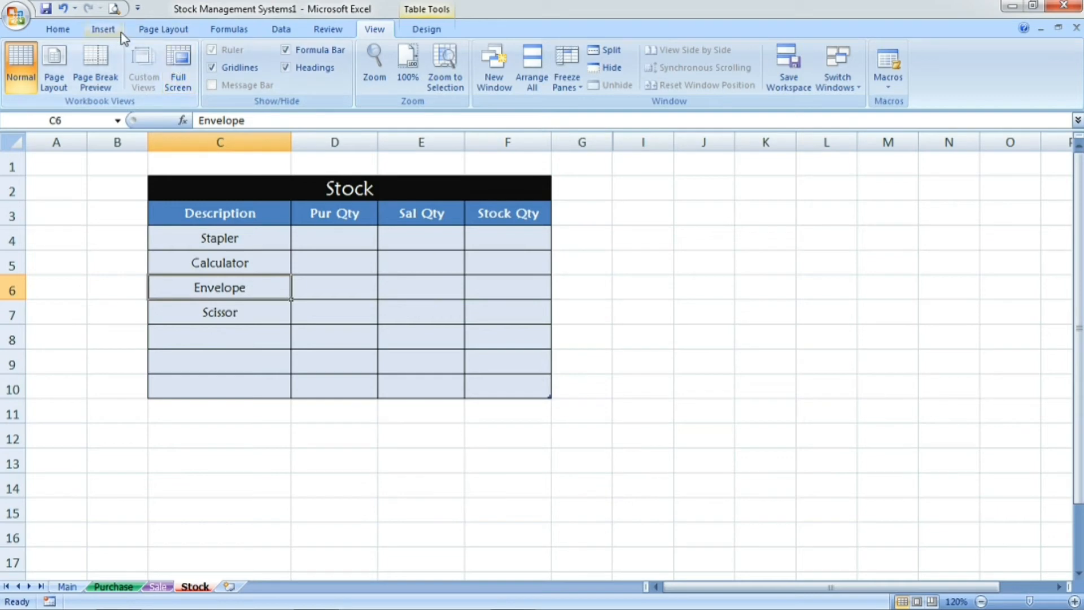
Draw a rounded rectangle about 1.96" wide and 0.42" high beside the Stock table, spanning columns I to L around rows 5 and 6.
{"action": "left_click", "coordinate": [102, 29]}
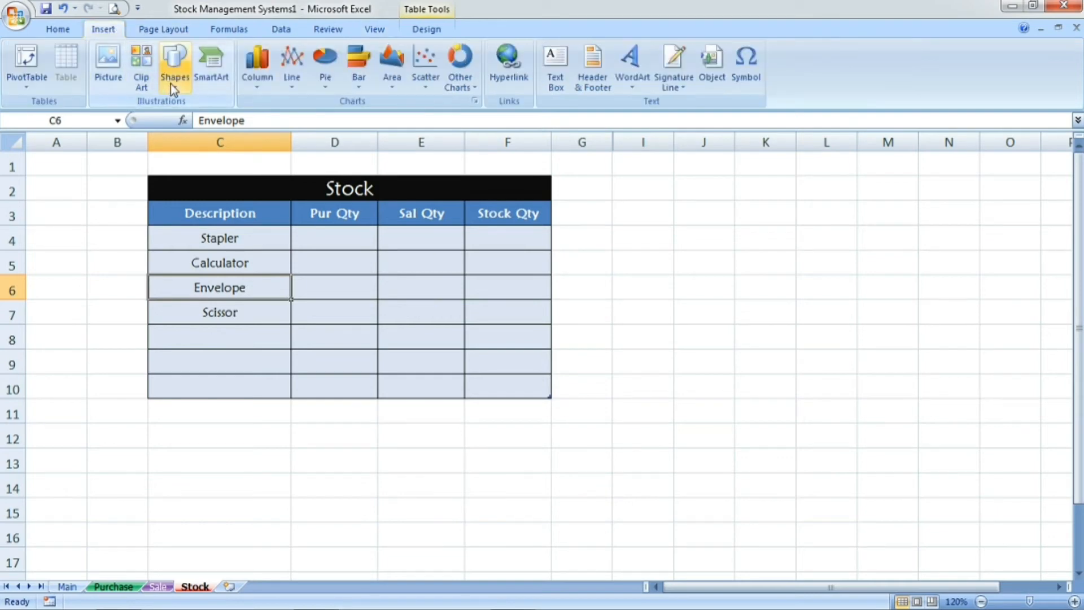
{"action": "left_click", "coordinate": [171, 83]}
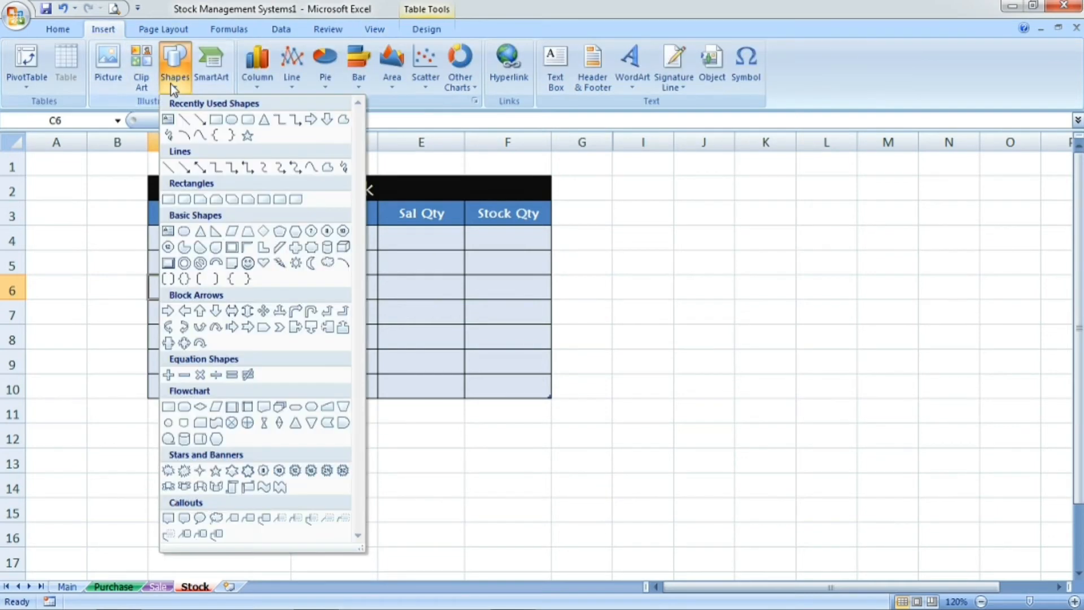
{"action": "left_click", "coordinate": [246, 121]}
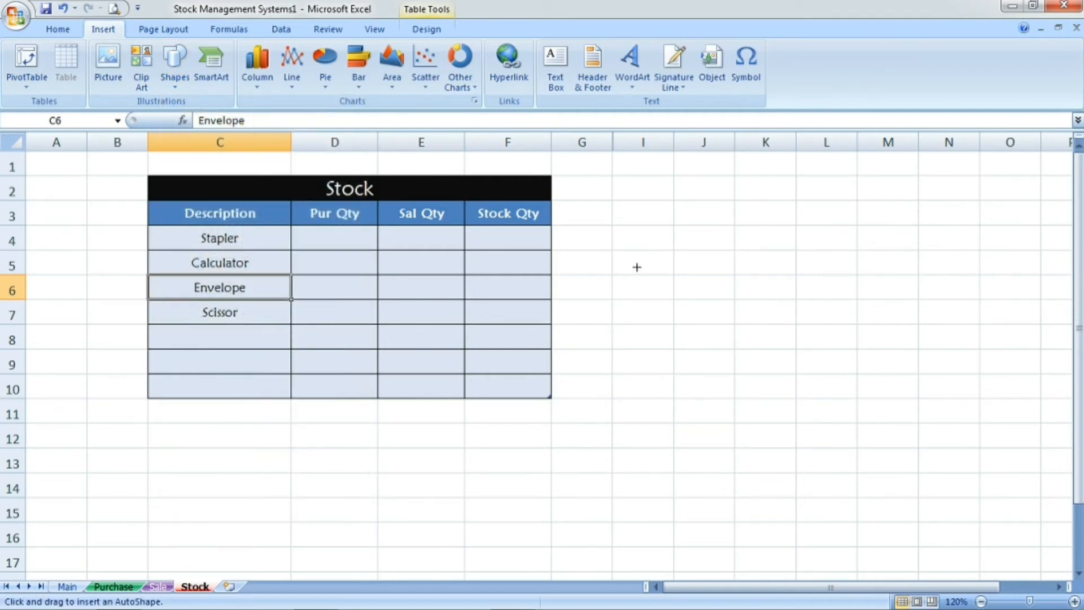
{"action": "mouse_move", "coordinate": [637, 268]}
{"action": "left_mouse_down"}
{"action": "mouse_move", "coordinate": [738, 319]}
{"action": "mouse_move", "coordinate": [817, 307]}
{"action": "left_mouse_up"}
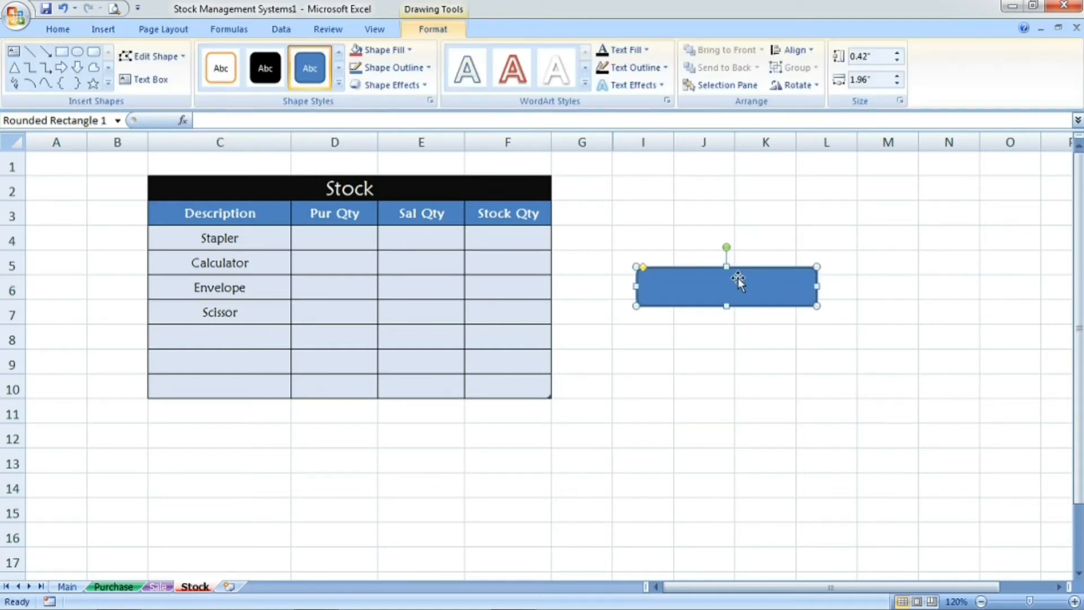
Give the rounded rectangle the Moderate Effect - Accent 2 style and label it "Update Stock".
{"action": "left_click", "coordinate": [339, 83]}
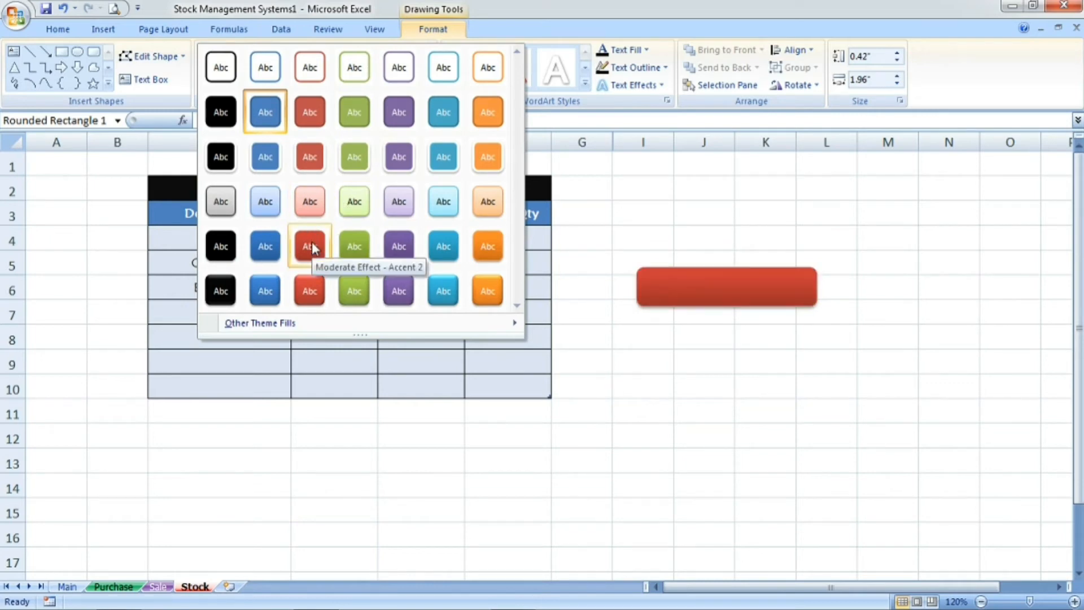
{"action": "left_click", "coordinate": [312, 241]}
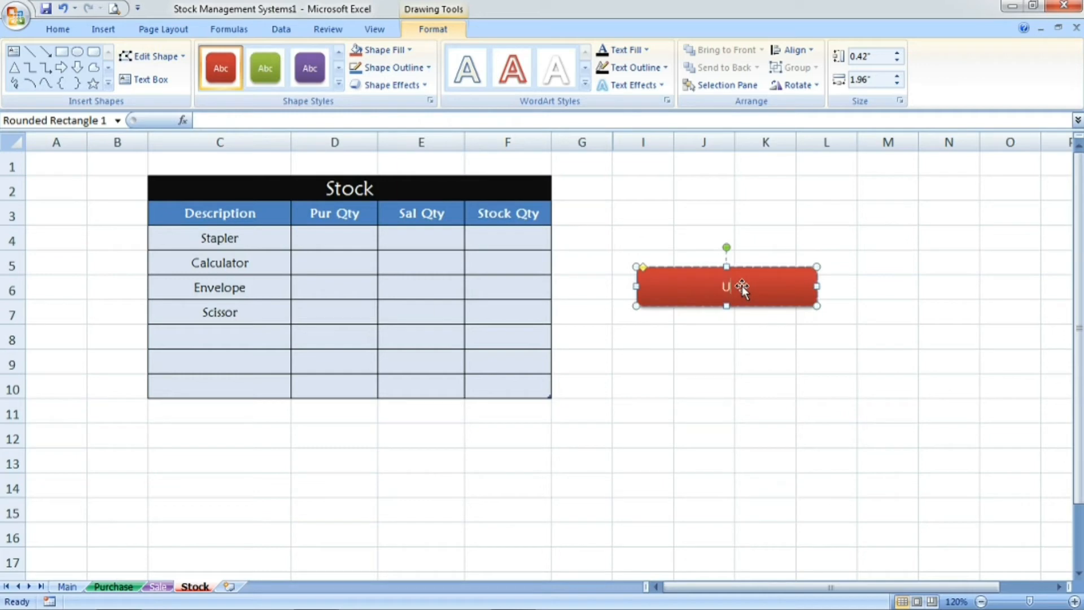
{"action": "type", "text": "pdate Stock"}
{"action": "left_click", "coordinate": [53, 29]}
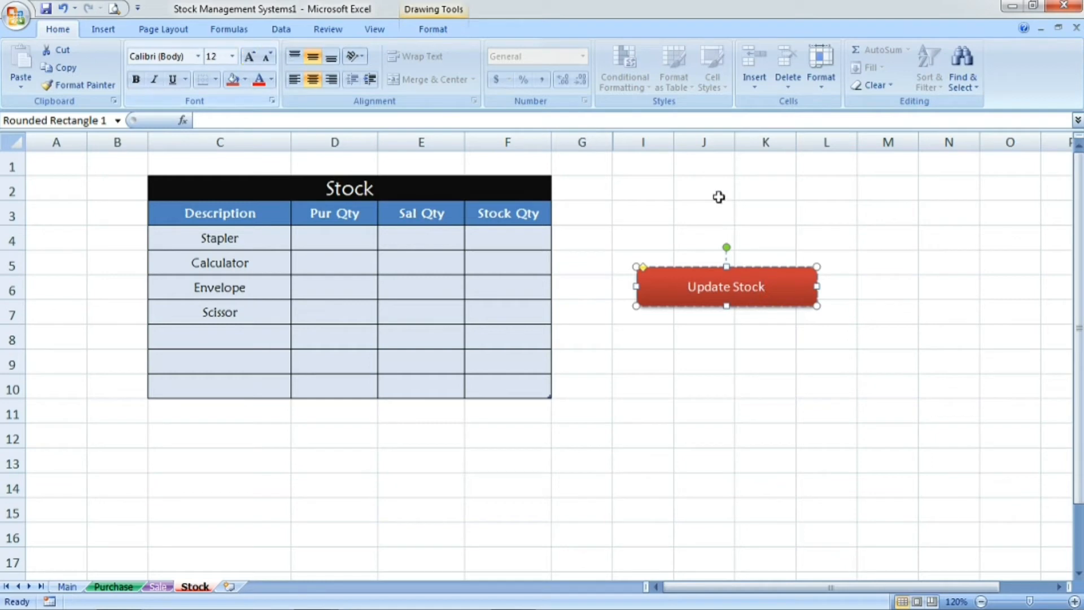
{"action": "left_click", "coordinate": [753, 356]}
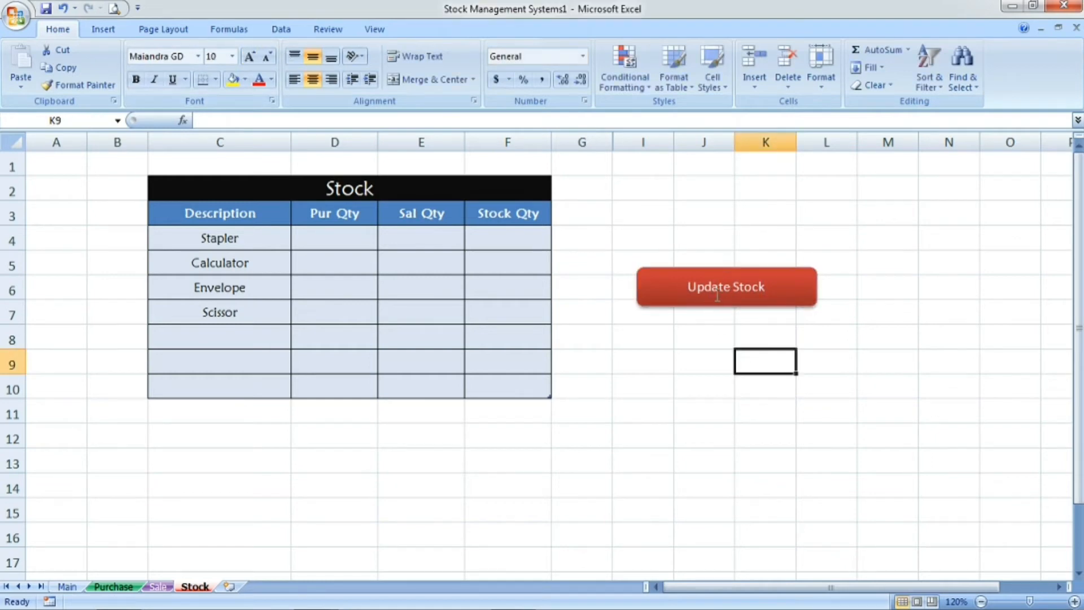
Assign the Update_Stock macro to the red Update Stock shape and deselect the shape.
{"action": "left_click", "coordinate": [772, 292]}
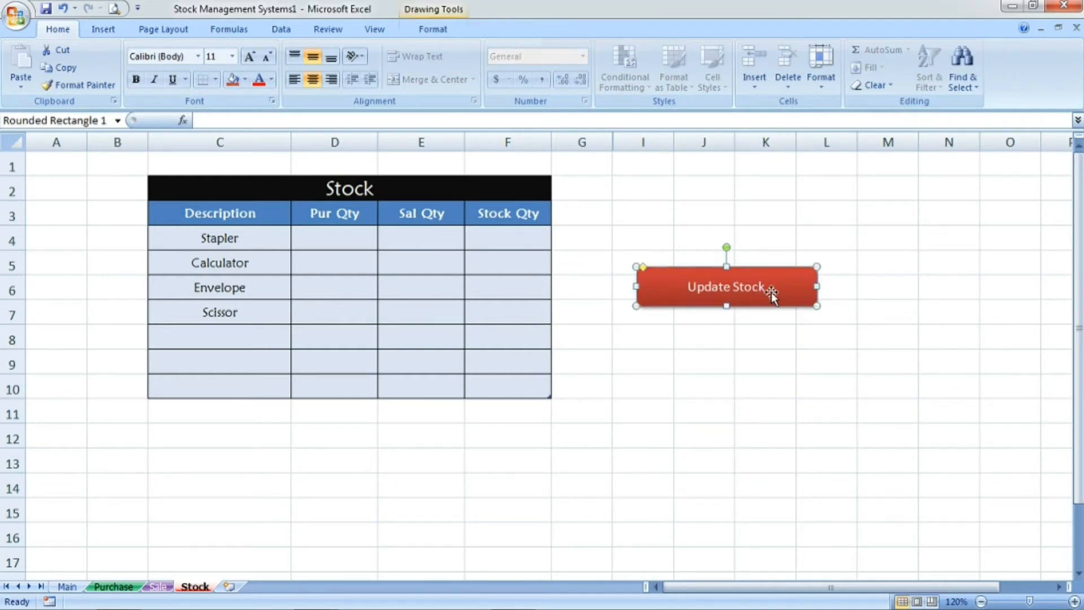
{"action": "left_click", "coordinate": [645, 373]}
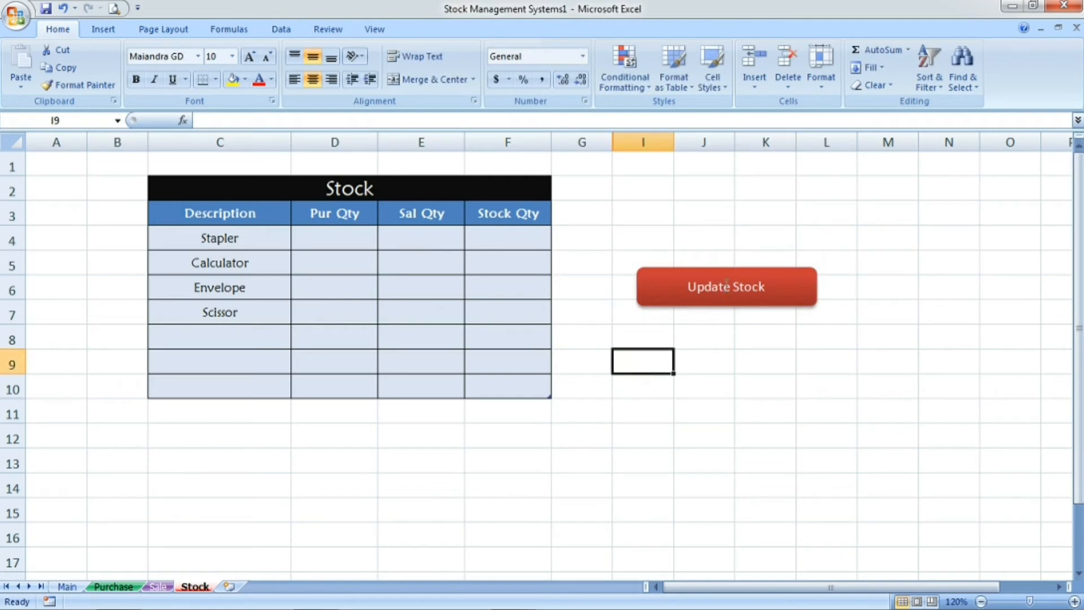
{"action": "left_click", "coordinate": [701, 288]}
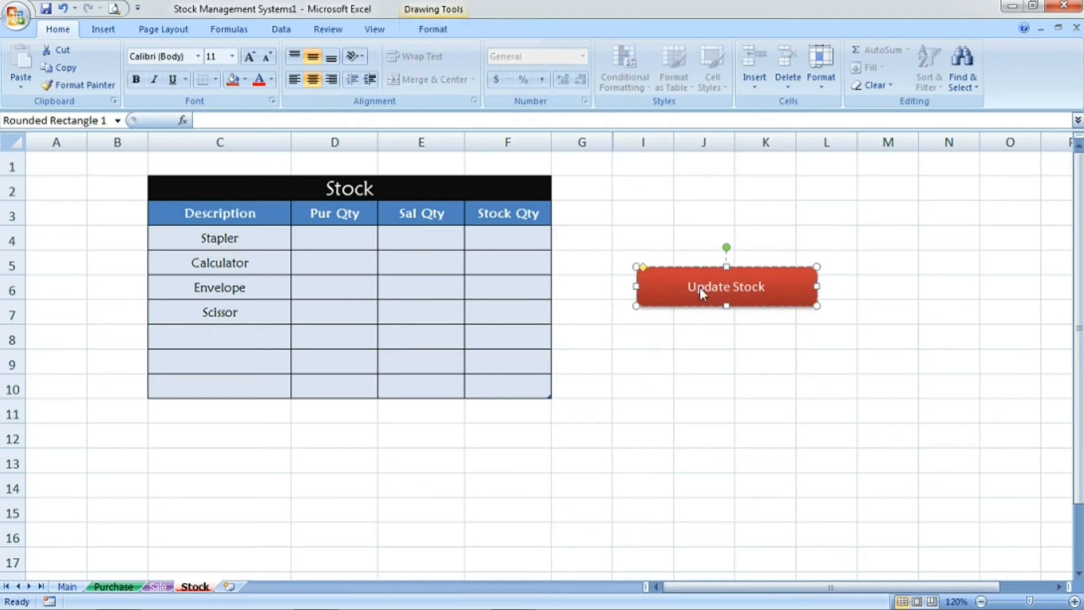
{"action": "right_click", "coordinate": [700, 287]}
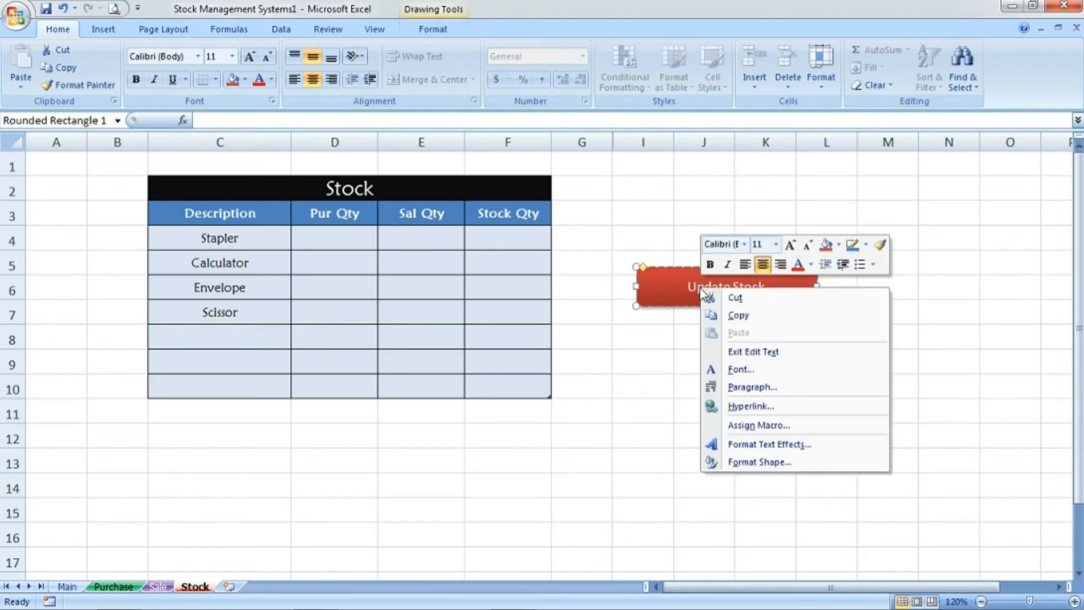
{"action": "left_click", "coordinate": [782, 426]}
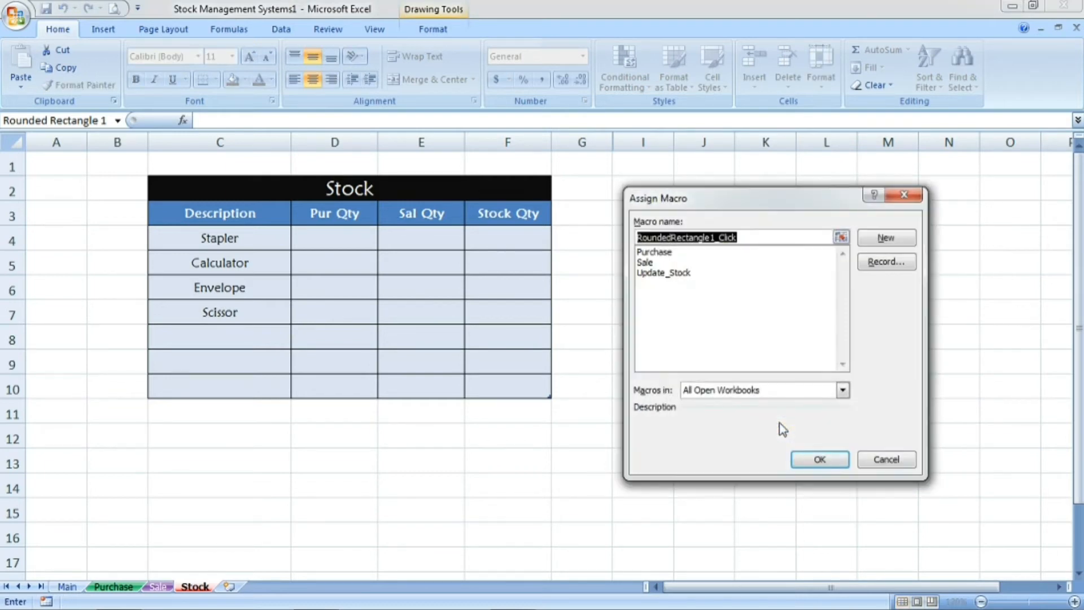
{"action": "left_click", "coordinate": [663, 276]}
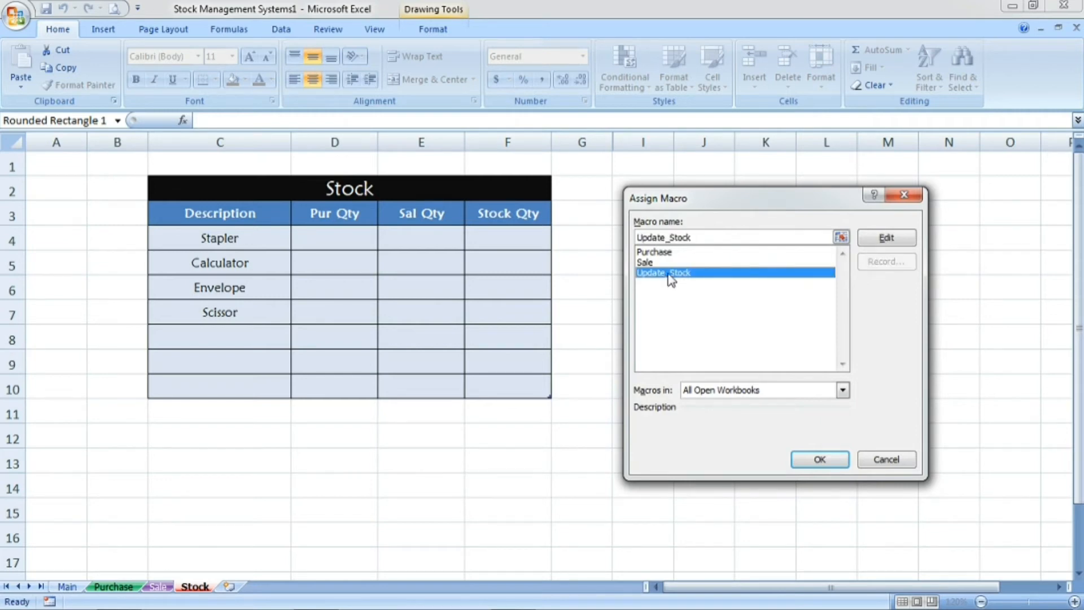
{"action": "left_click", "coordinate": [820, 460]}
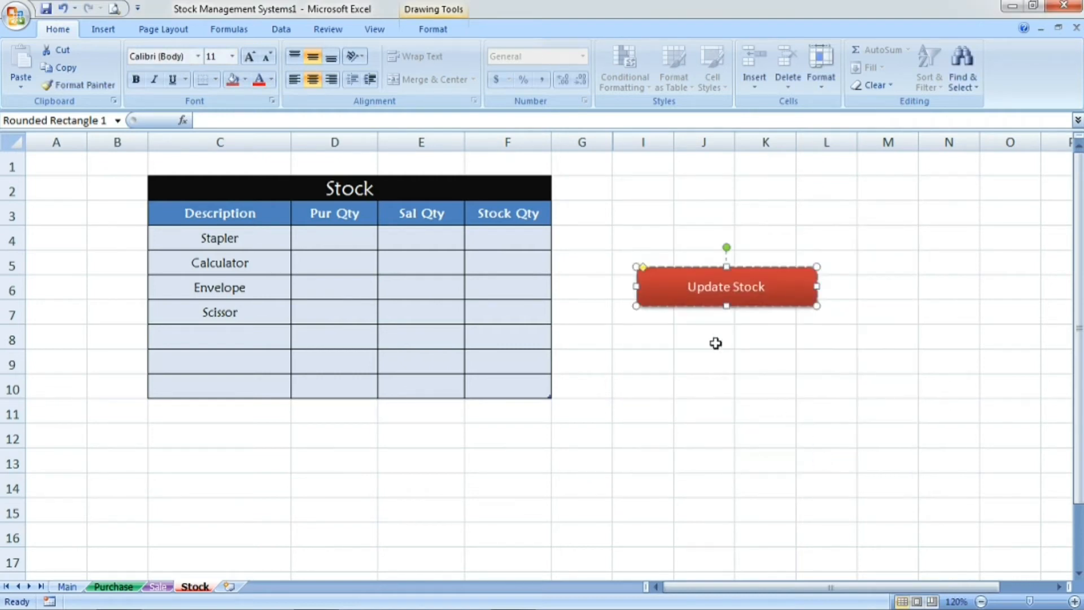
{"action": "left_click", "coordinate": [693, 331]}
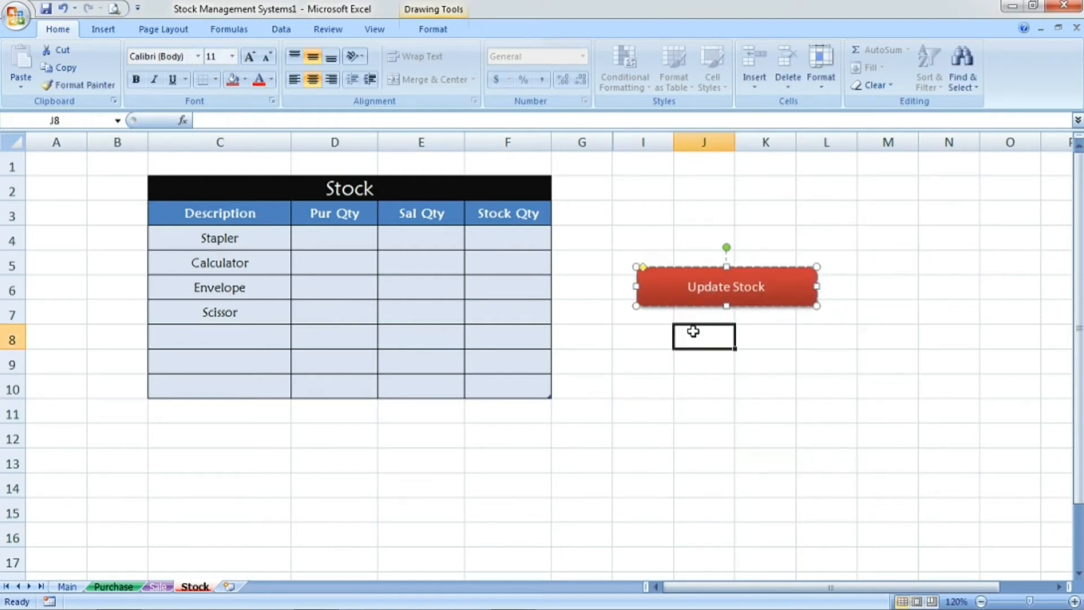
Run the macro from the Update Stock shape and check the items listed in the Stock table's Description column.
{"action": "left_click", "coordinate": [722, 303]}
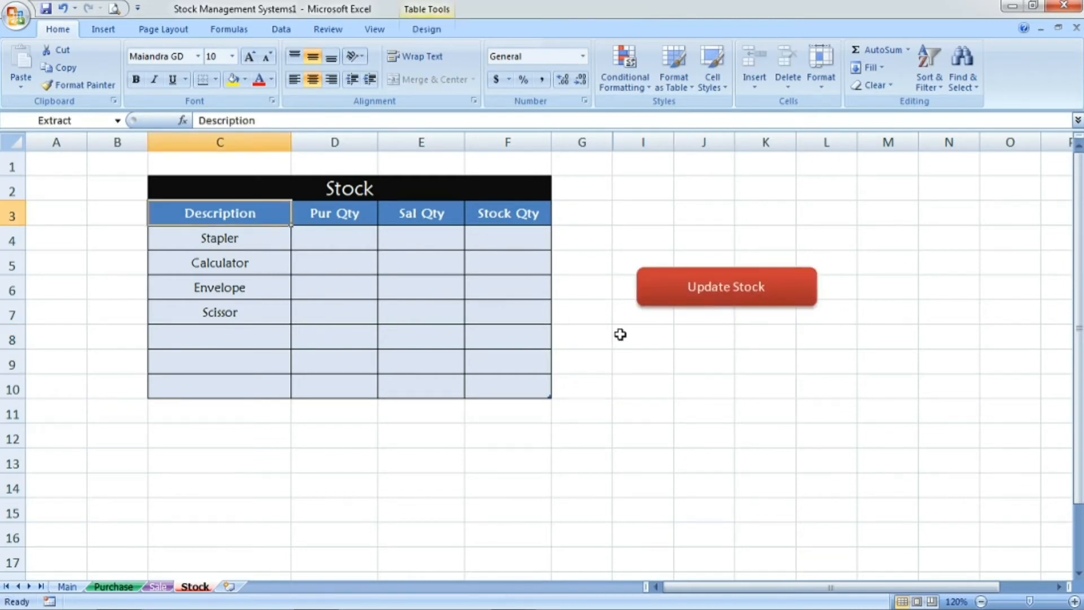
{"action": "left_click", "coordinate": [697, 355]}
{"action": "left_click", "coordinate": [249, 243]}
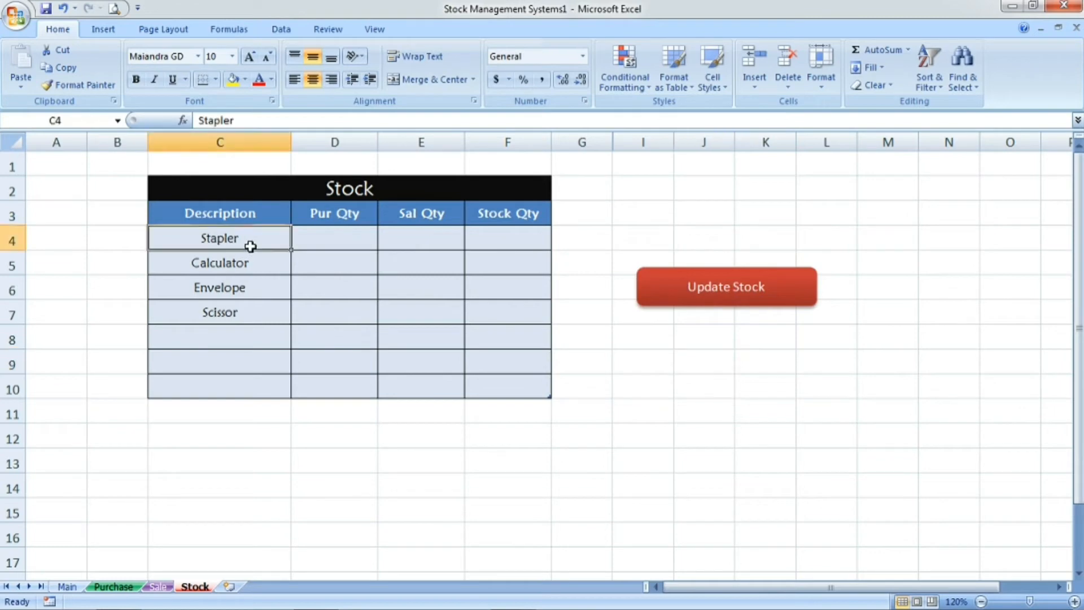
{"action": "left_click", "coordinate": [248, 264]}
{"action": "left_click", "coordinate": [239, 288]}
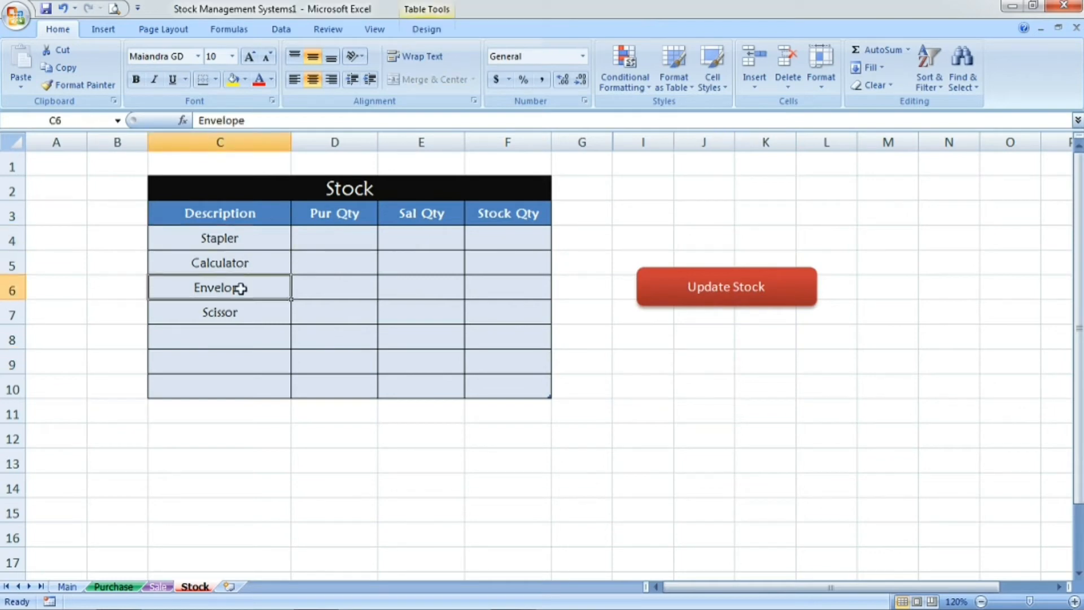
{"action": "left_click", "coordinate": [231, 313]}
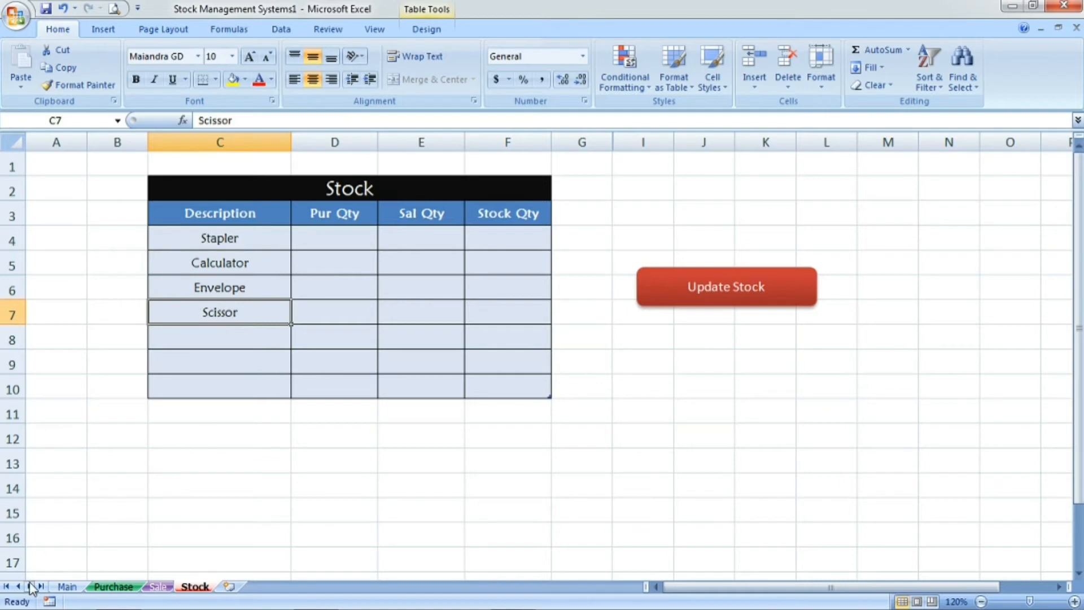
Set the Entry Type on the Main sheet to Purchase and check the Last Invoice No.
{"action": "left_click", "coordinate": [67, 587]}
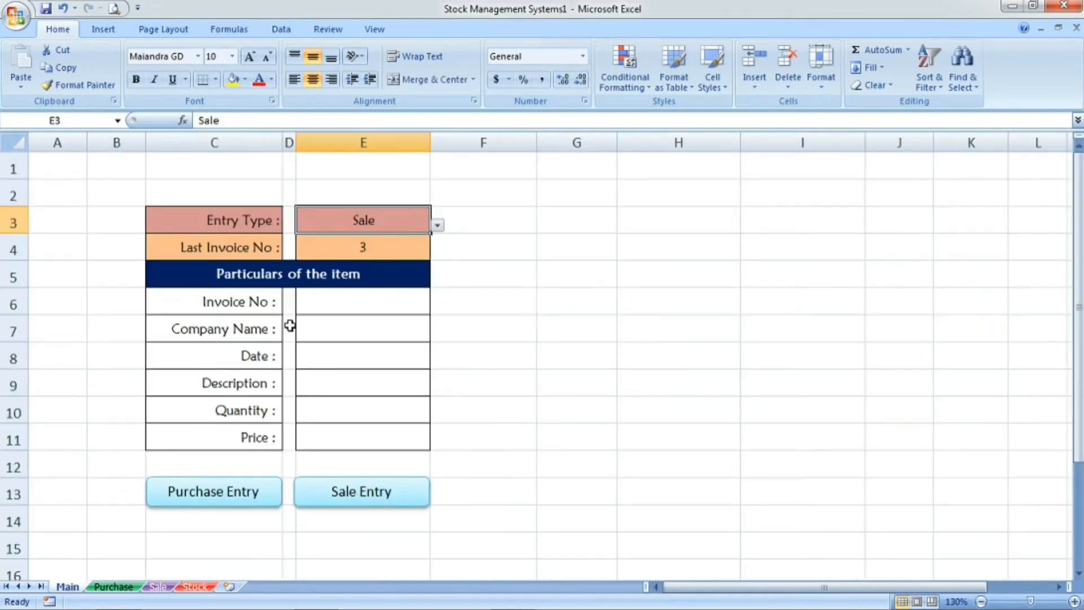
{"action": "left_click", "coordinate": [439, 227]}
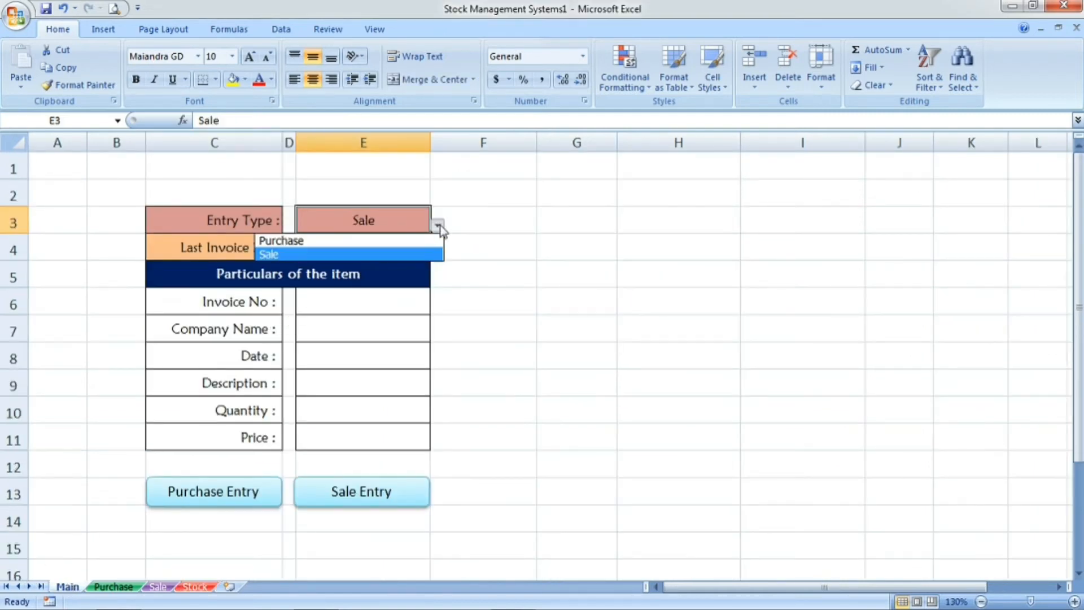
{"action": "left_click", "coordinate": [415, 239]}
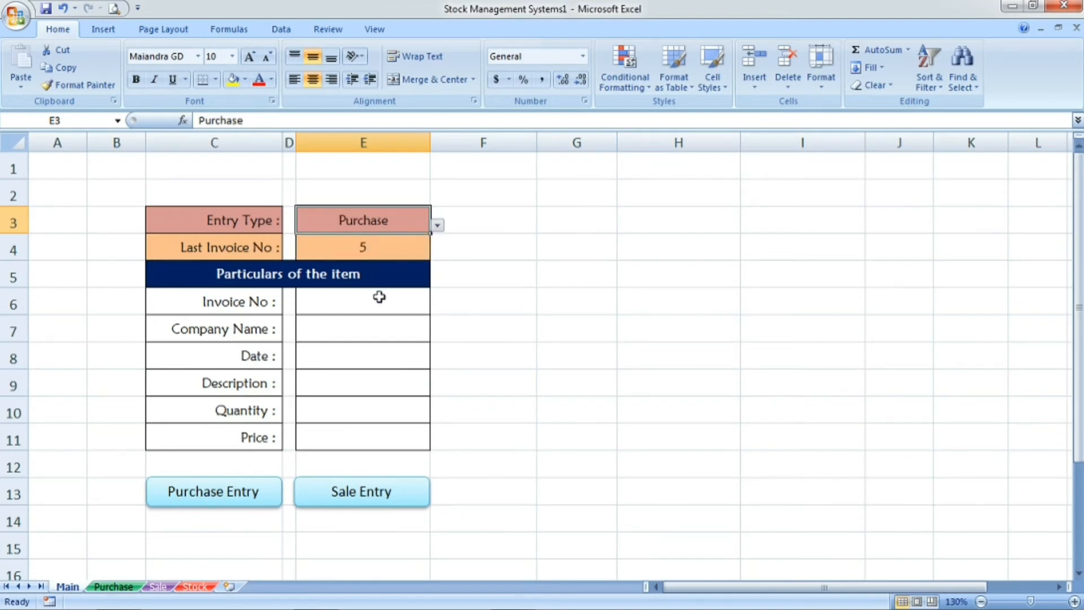
{"action": "left_click", "coordinate": [379, 298]}
{"action": "left_click", "coordinate": [390, 242]}
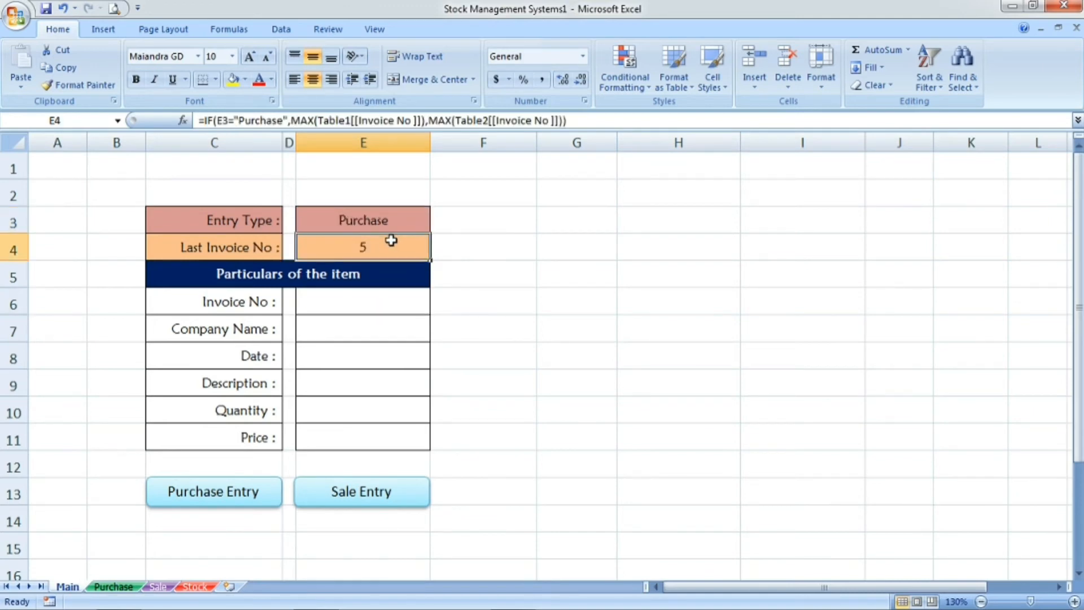
Fill the Main form with Invoice No 6, Company Name Xyz Pvt Ltd and Date 08-08-21.
{"action": "left_click", "coordinate": [368, 301]}
{"action": "type", "text": "6"}
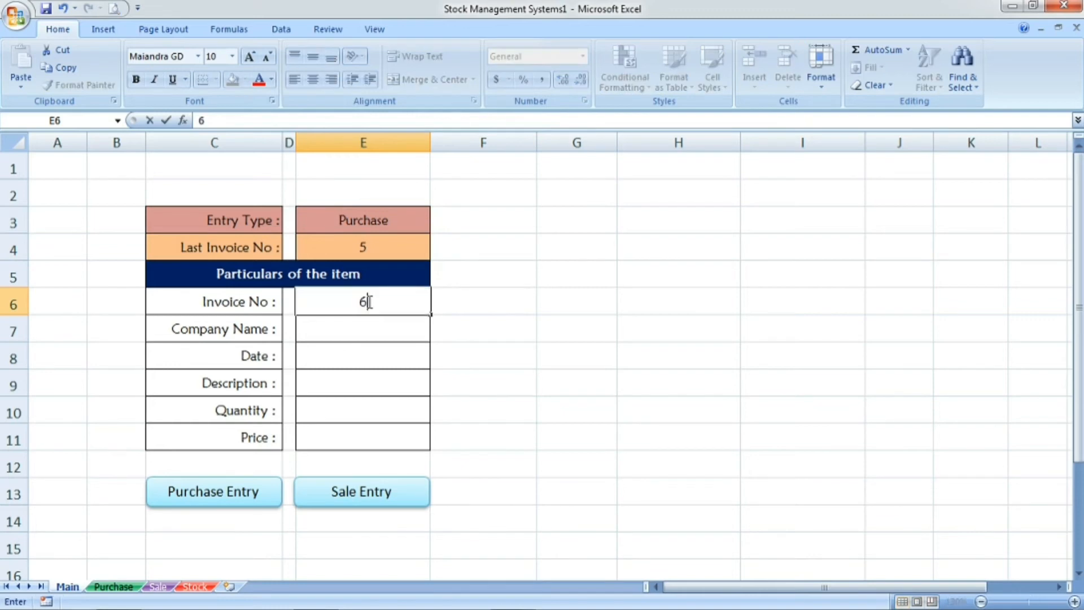
{"action": "key", "text": "Return"}
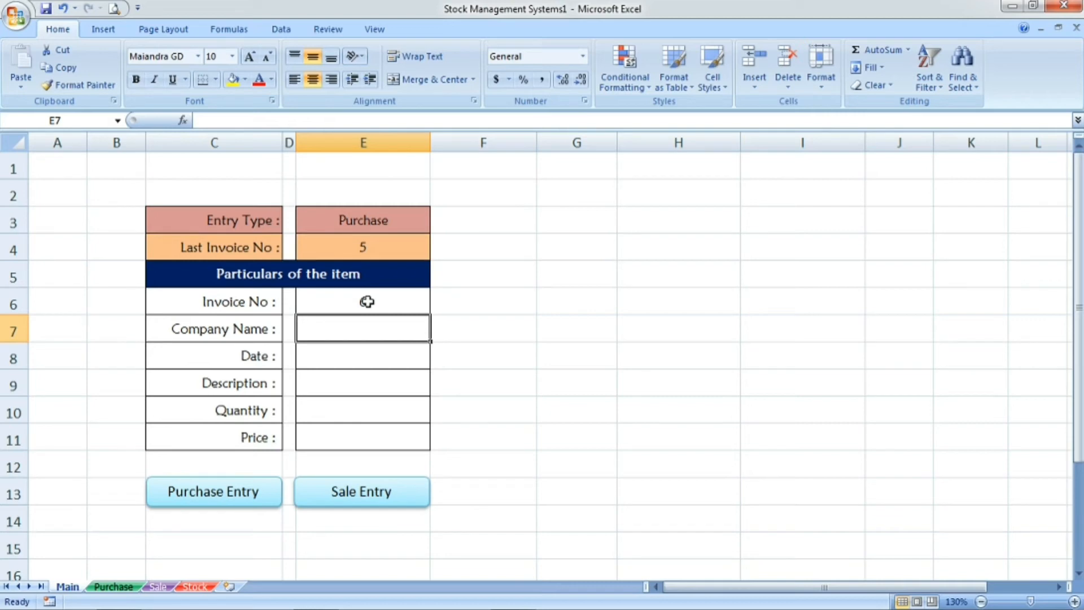
{"action": "type", "text": "X"}
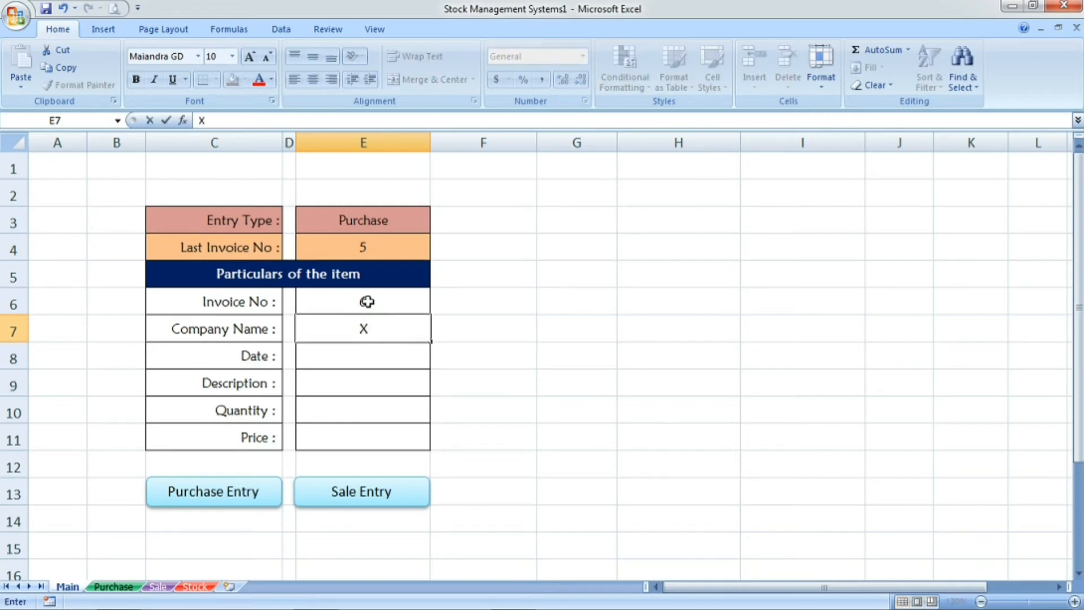
{"action": "type", "text": "yz Pvt Ltd"}
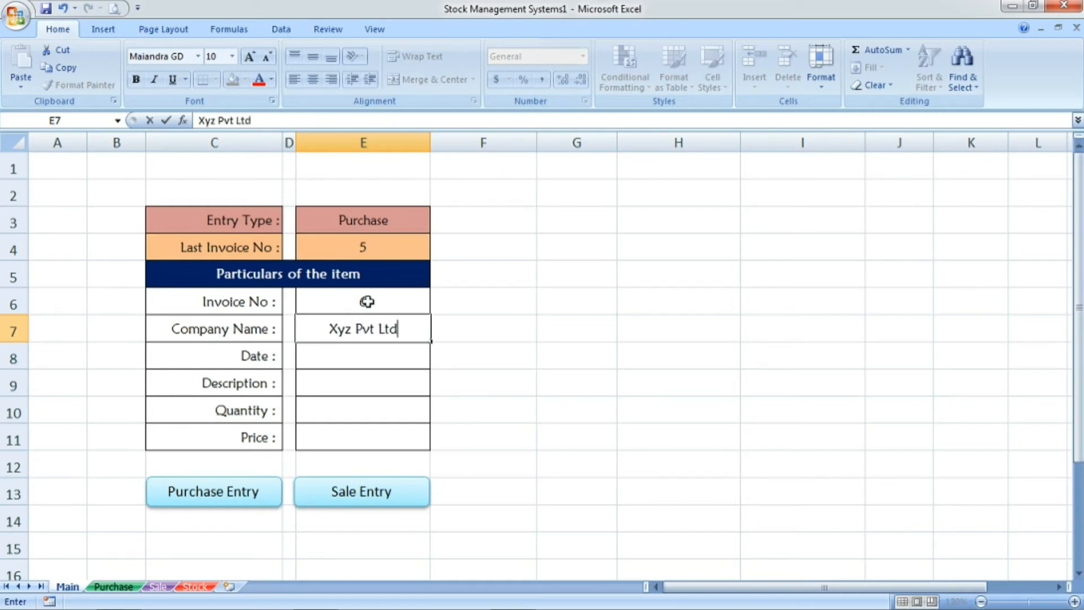
{"action": "left_click", "coordinate": [366, 356]}
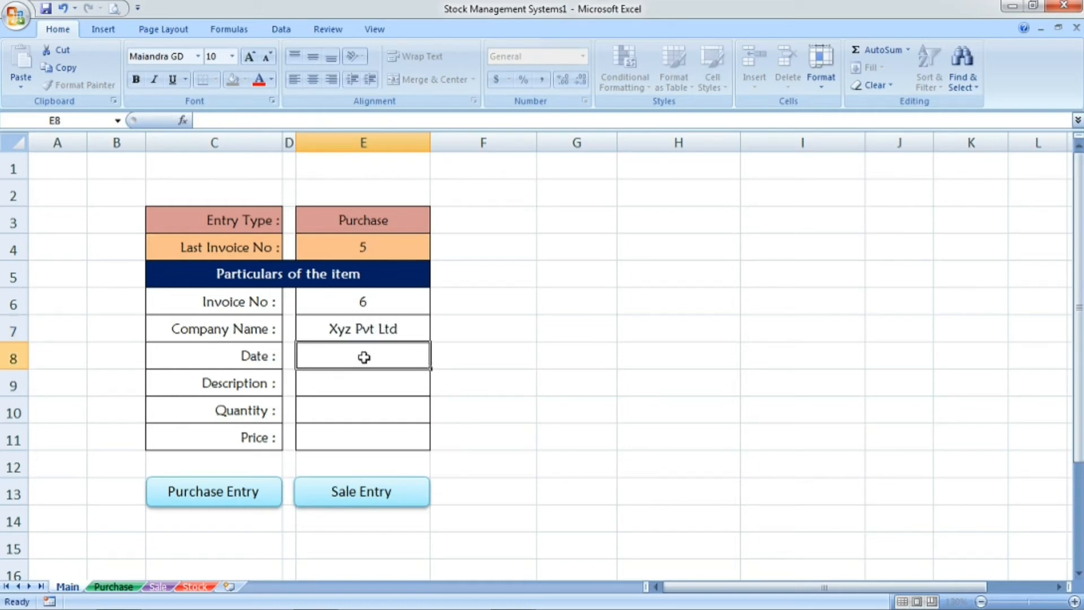
{"action": "type", "text": "08-0"}
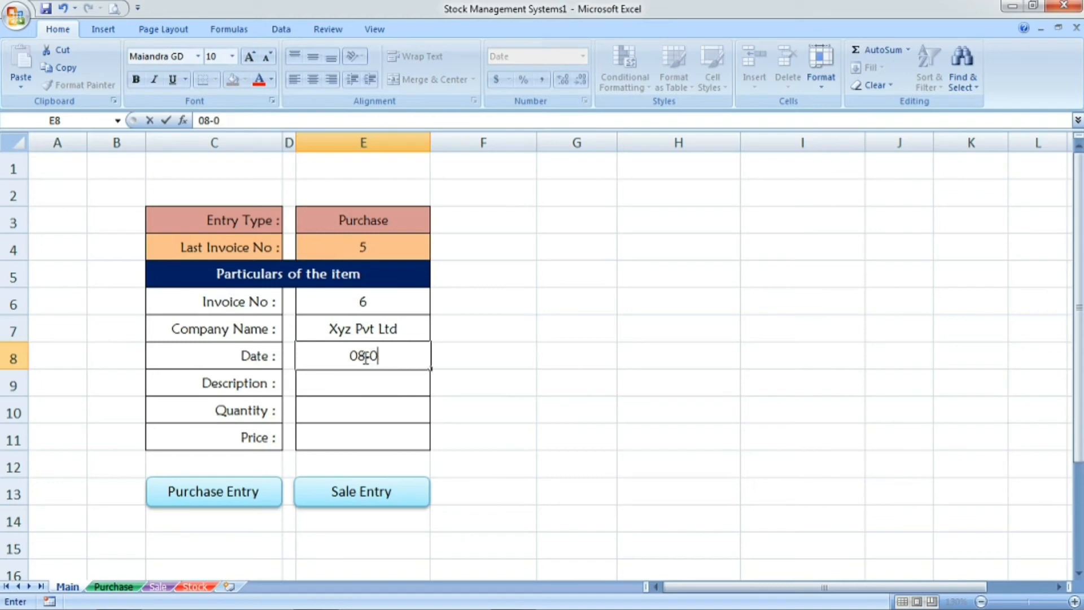
{"action": "type", "text": "8-21"}
{"action": "key", "text": "Return"}
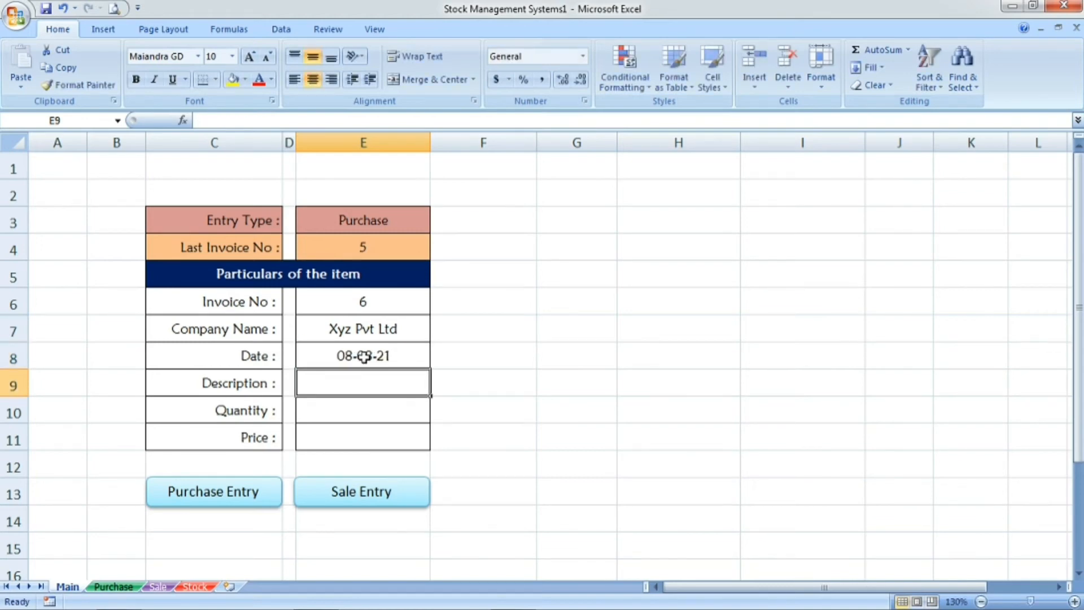
Enter Marker as Description, 50 as Quantity and 100 as Price, and submit the form as a purchase entry.
{"action": "type", "text": "Marker"}
{"action": "left_click", "coordinate": [364, 407]}
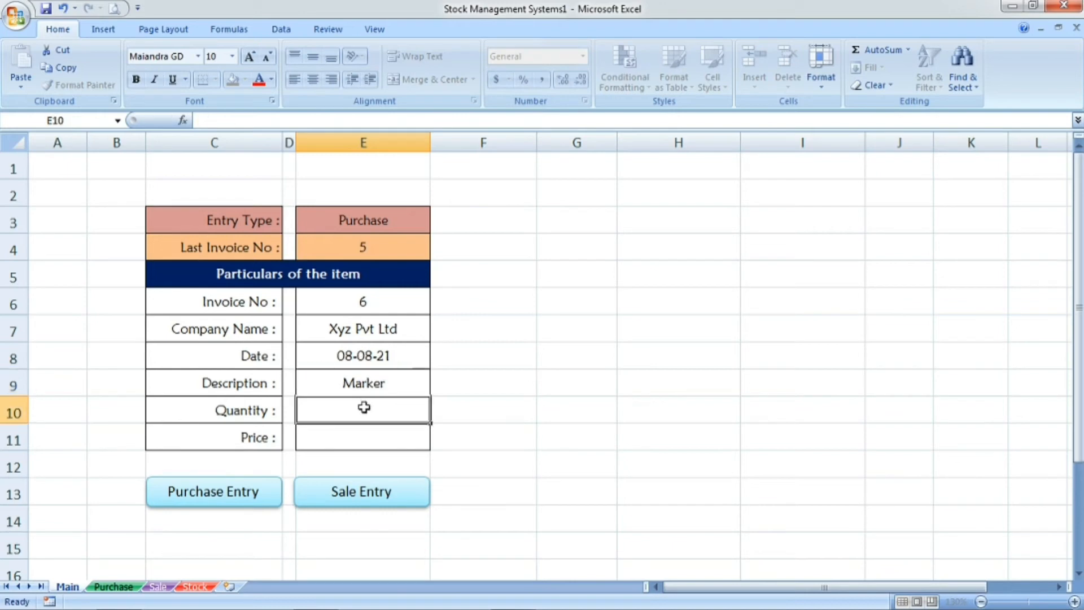
{"action": "type", "text": "50"}
{"action": "key", "text": "Return"}
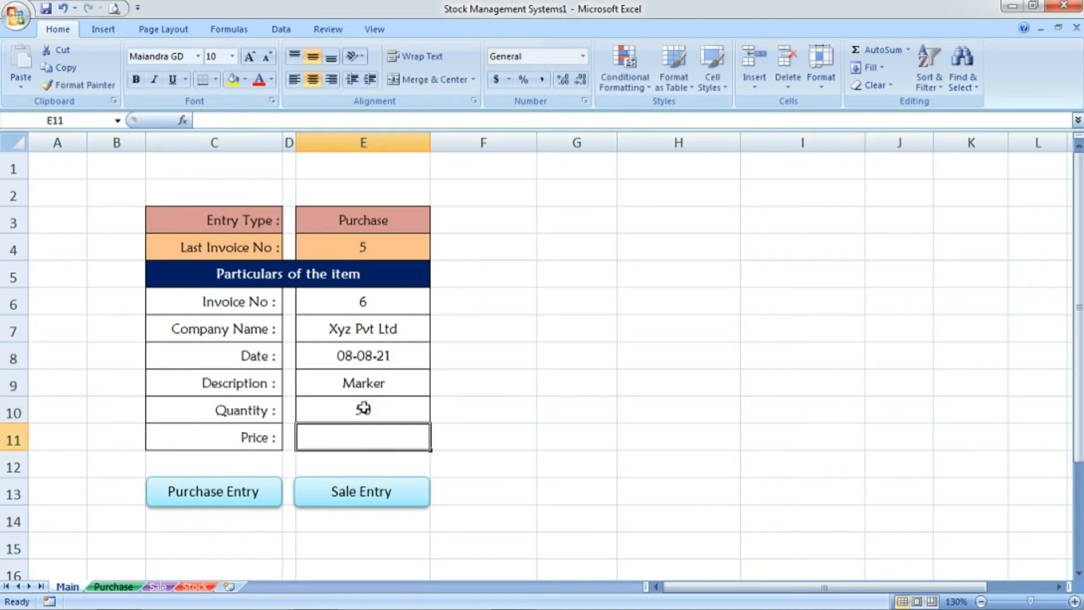
{"action": "type", "text": "100"}
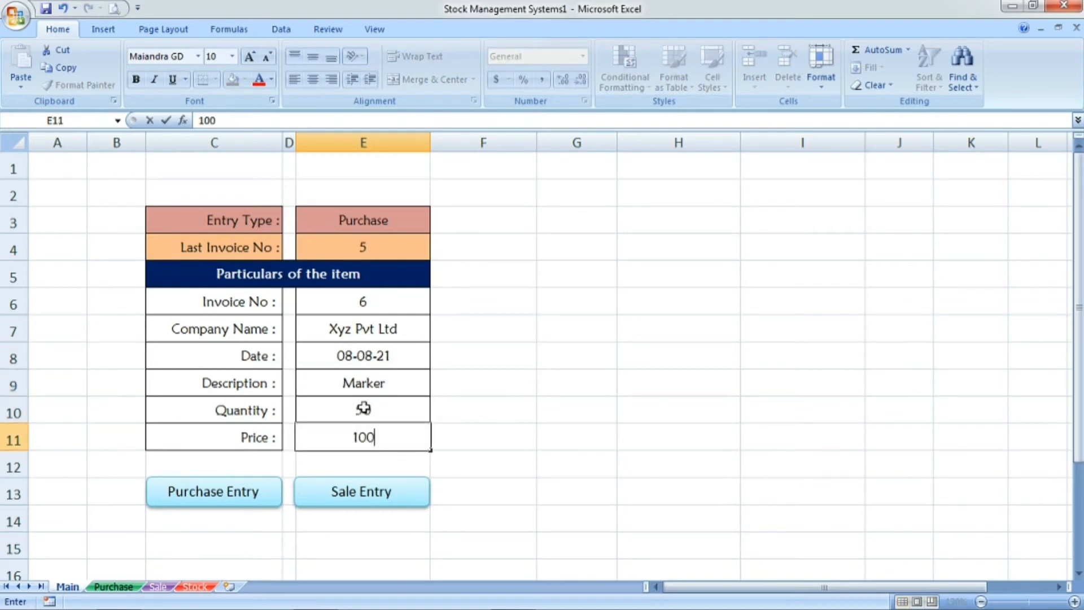
{"action": "left_click", "coordinate": [208, 497]}
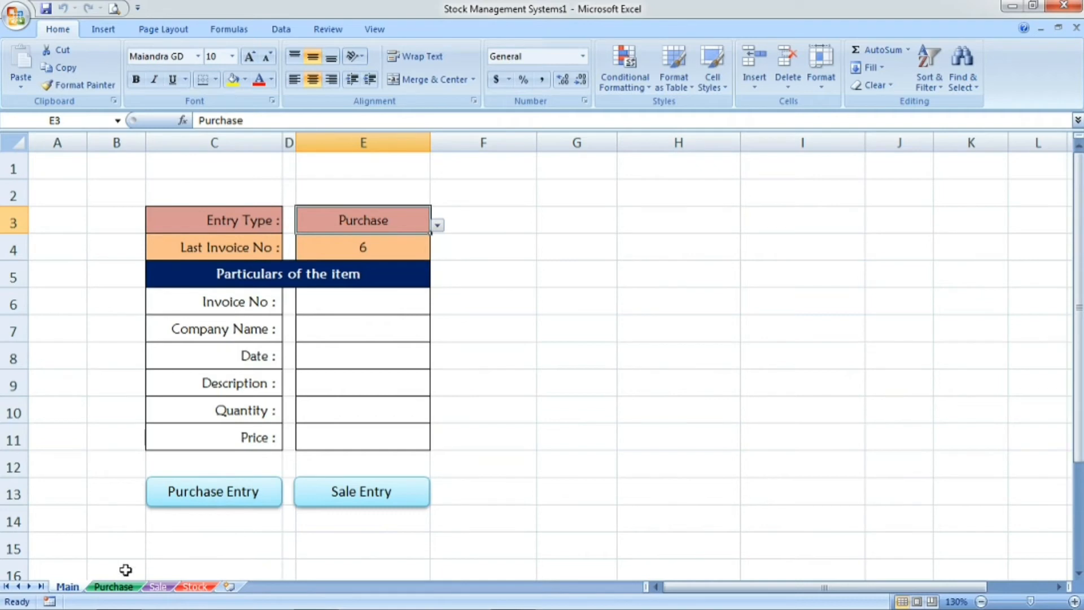
Check the new invoice row and its Description on the Purchase sheet.
{"action": "left_click", "coordinate": [116, 587]}
{"action": "left_click", "coordinate": [227, 293]}
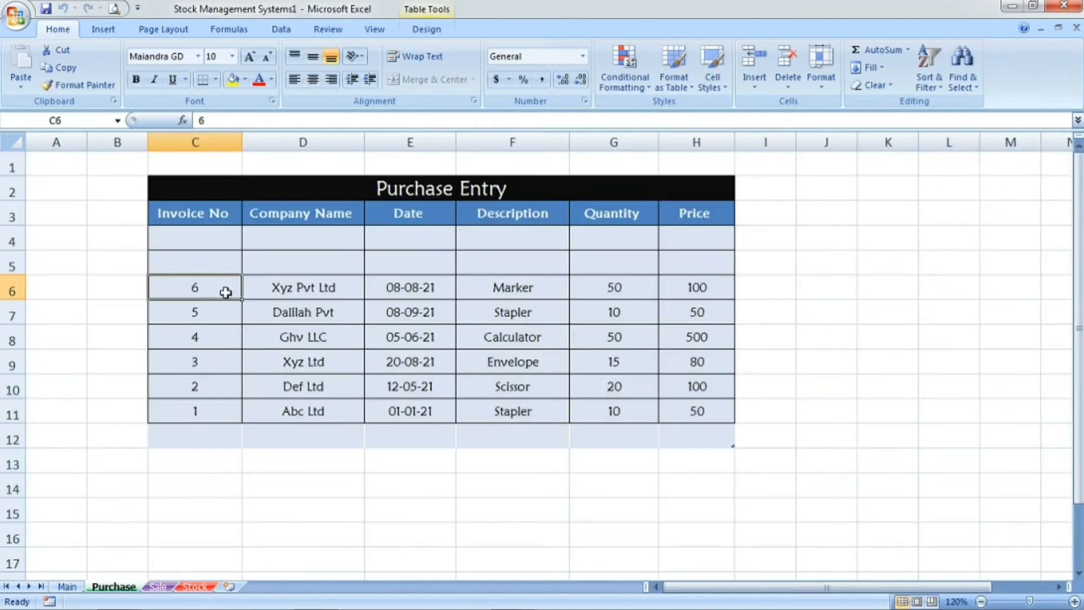
{"action": "left_click", "coordinate": [543, 282]}
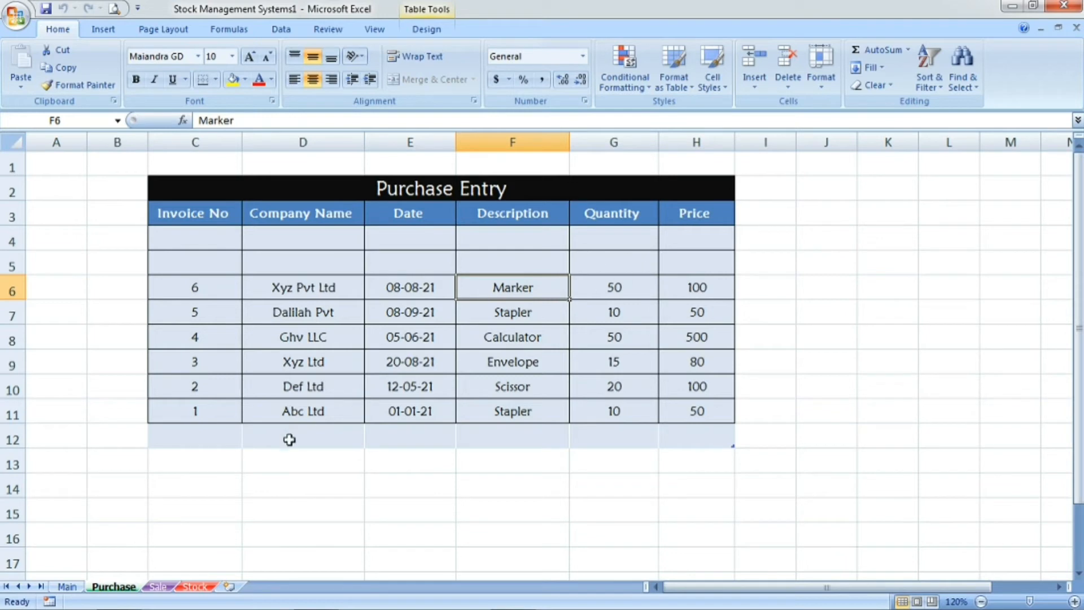
Run Update Stock on the Stock sheet and check the Description column for the newly purchased item.
{"action": "left_click", "coordinate": [197, 586]}
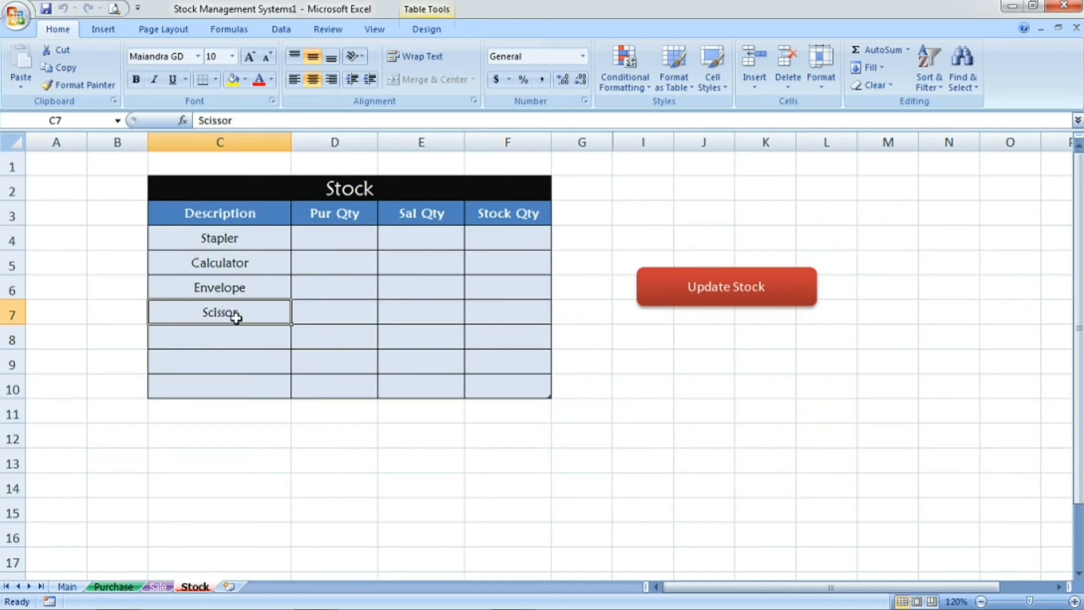
{"action": "left_click", "coordinate": [228, 333]}
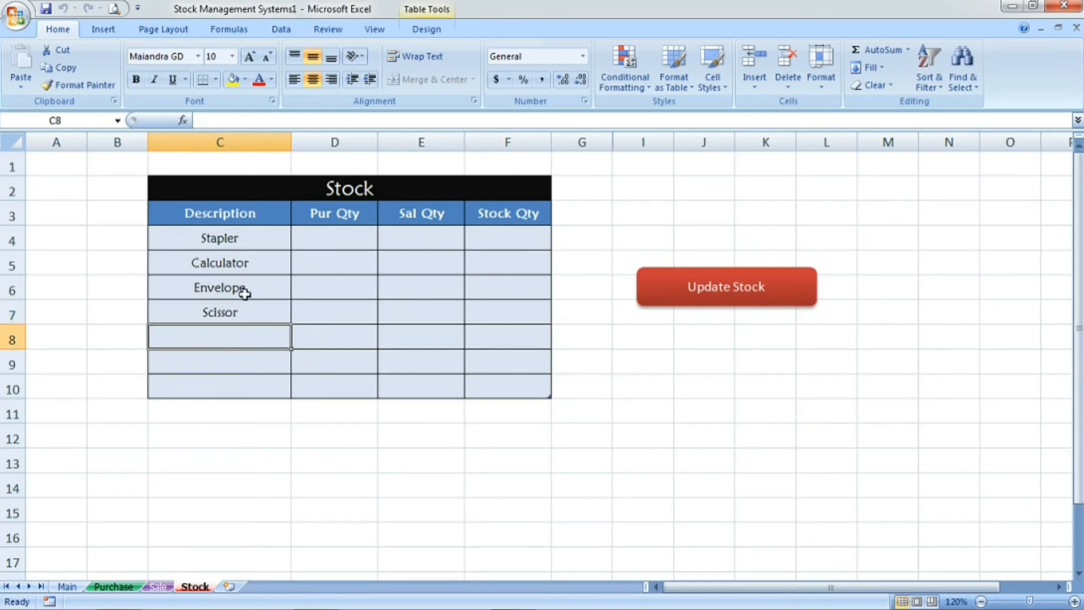
{"action": "left_click", "coordinate": [269, 213]}
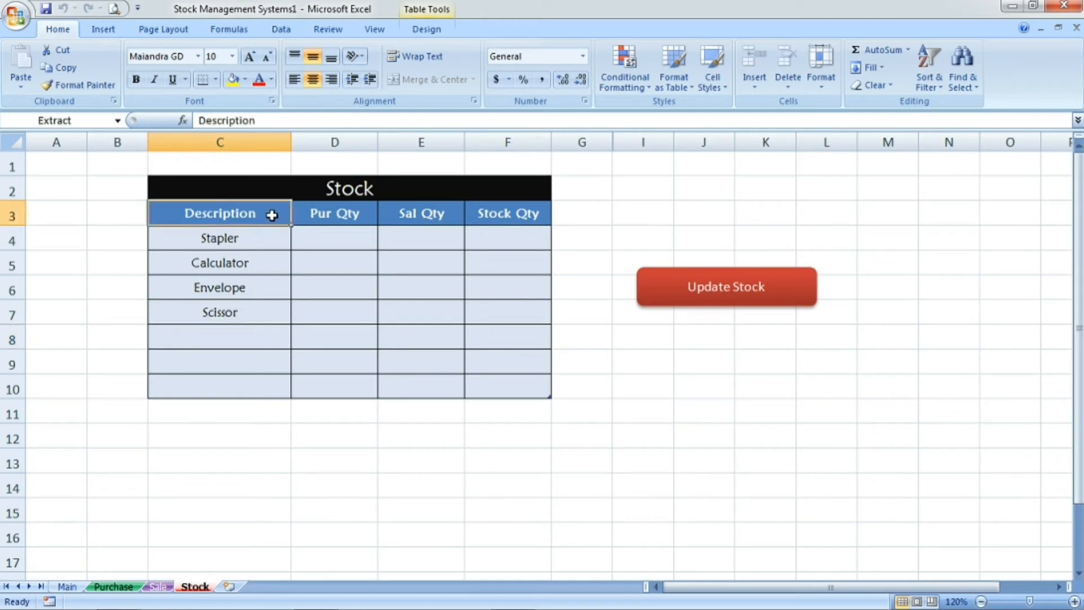
{"action": "left_click", "coordinate": [725, 288]}
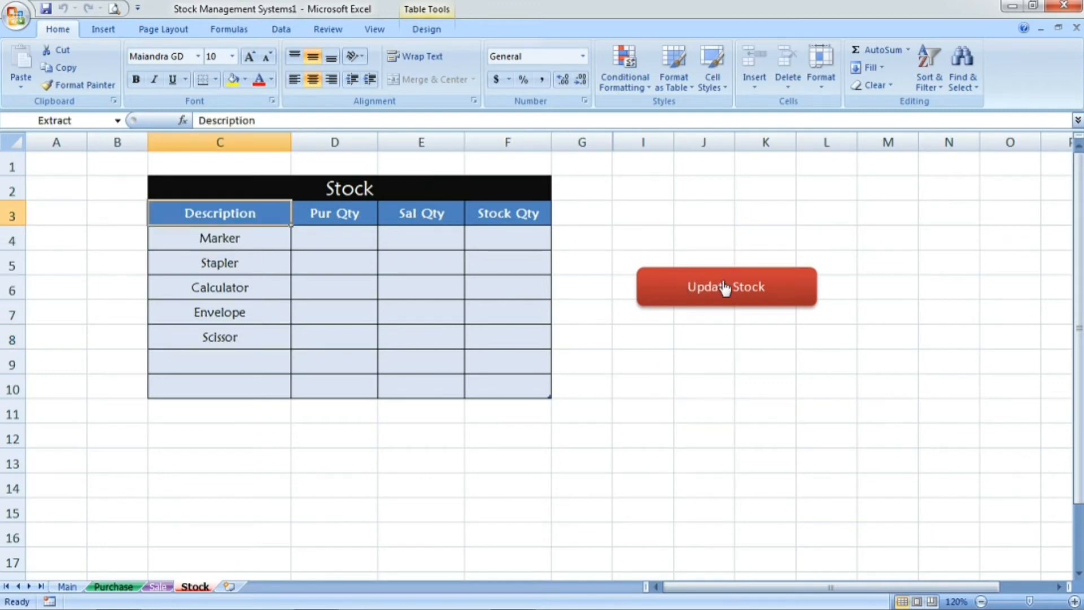
{"action": "left_click", "coordinate": [264, 238]}
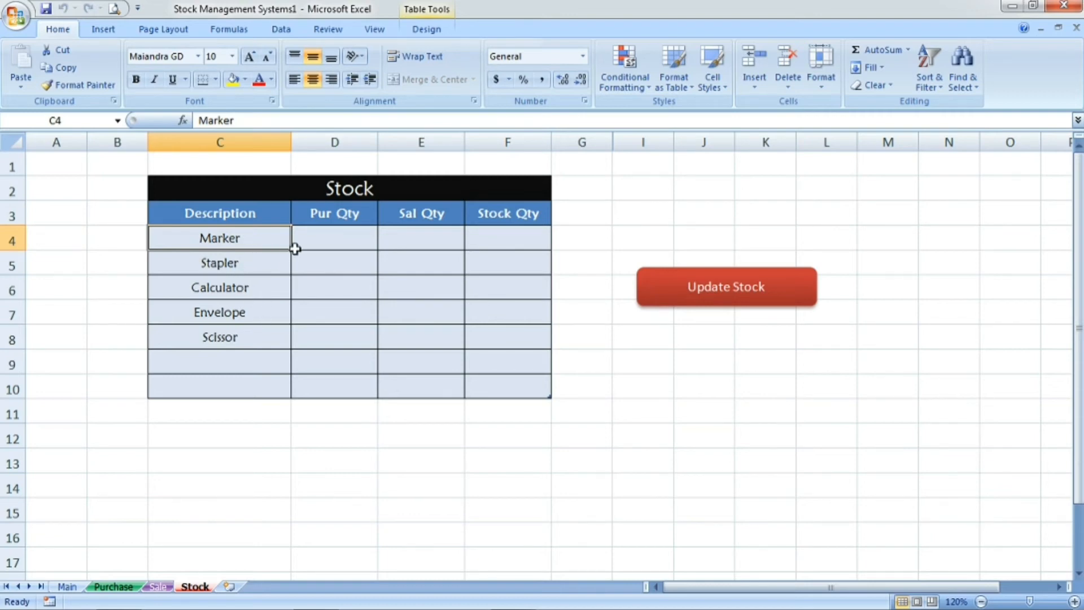
Start a SUMIF formula in Marker's Pur Qty cell, using the Purchase table's Description column as the range.
{"action": "left_click", "coordinate": [336, 243]}
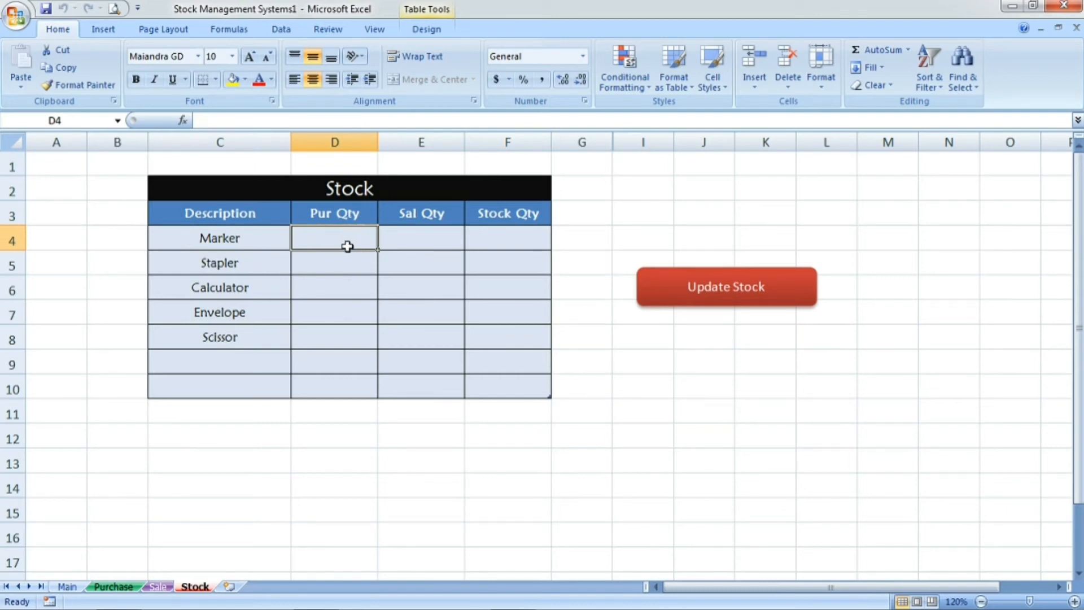
{"action": "type", "text": "=sum"}
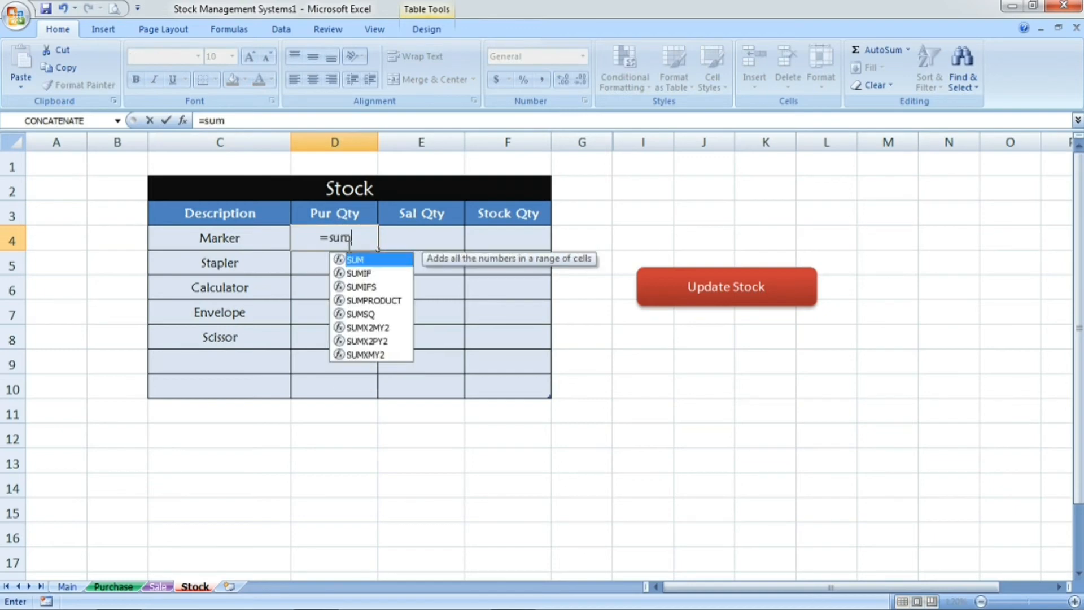
{"action": "type", "text": "if("}
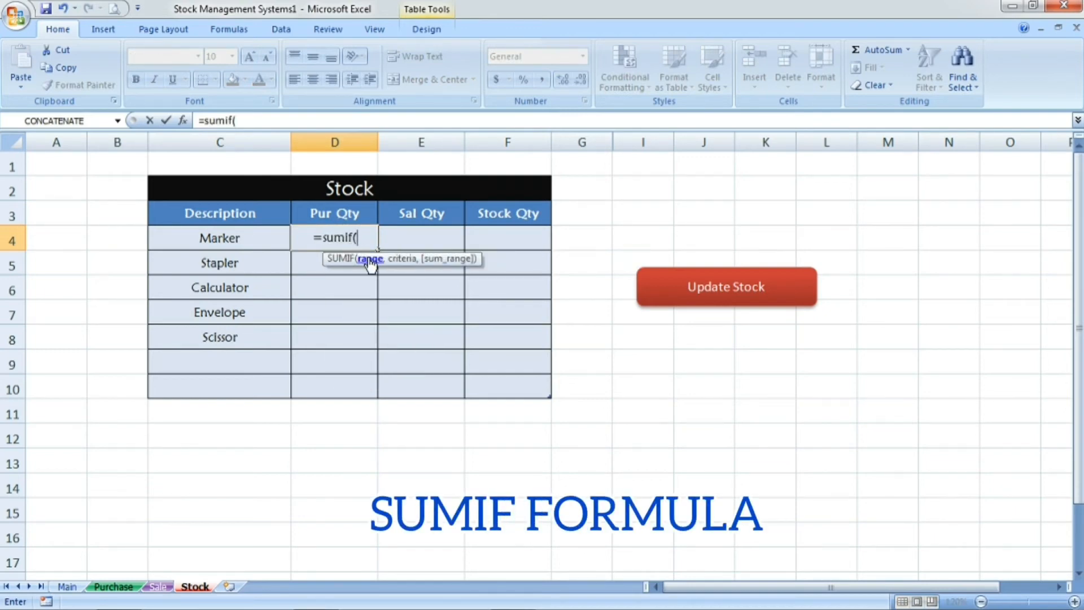
{"action": "left_click", "coordinate": [113, 588]}
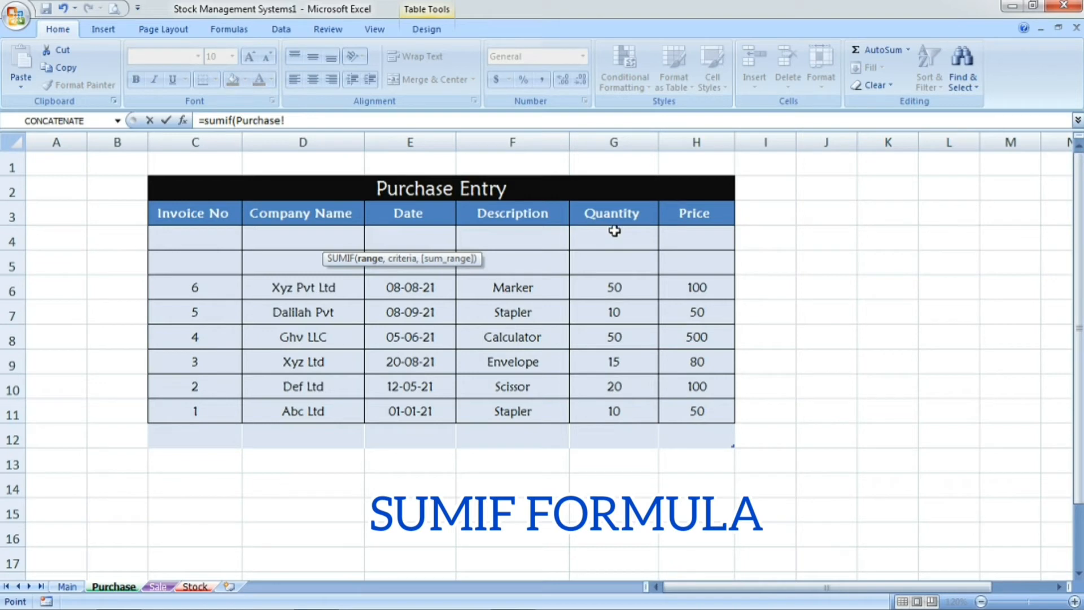
{"action": "left_click_drag", "start_coordinate": [614, 236], "coordinate": [616, 428]}
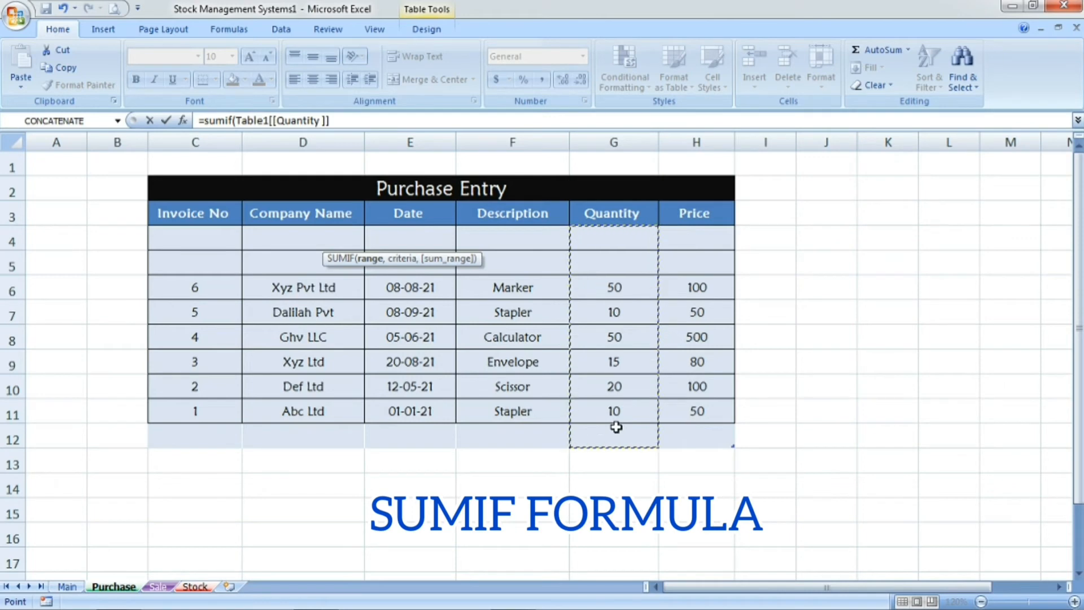
{"action": "left_click", "coordinate": [546, 240]}
{"action": "left_click_drag", "start_coordinate": [546, 240], "coordinate": [536, 404]}
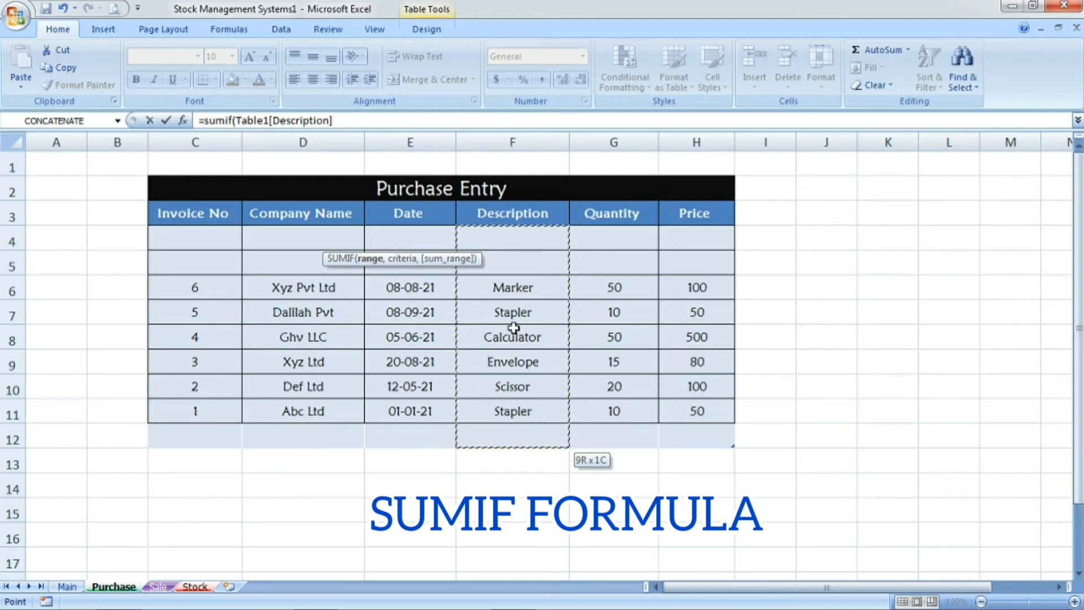
{"action": "type", "text": ","}
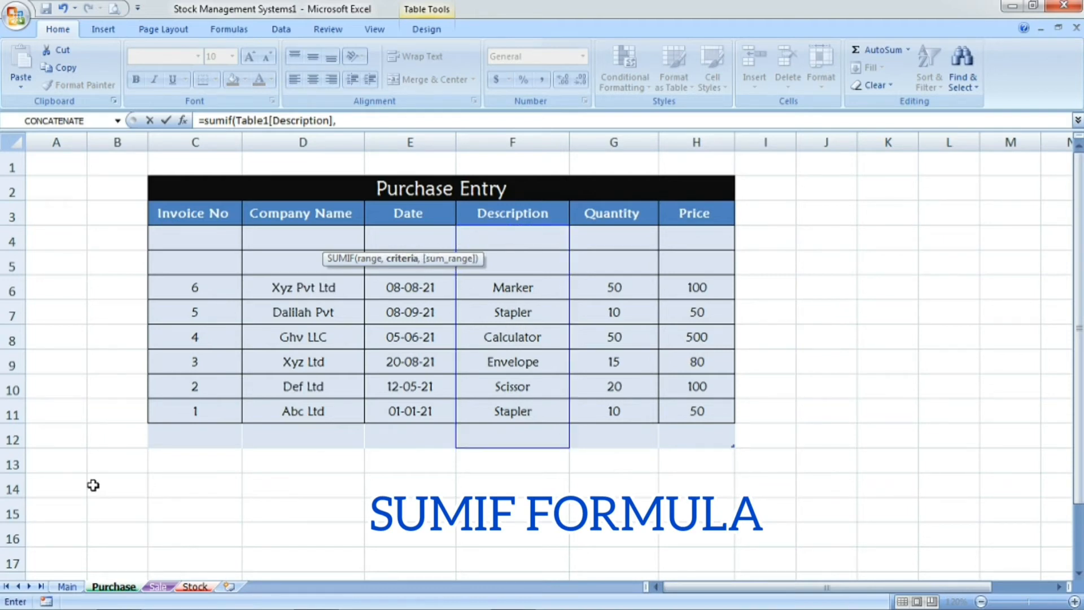
Complete the SUMIF with Marker's Description cell on the Stock sheet as criteria and the Purchase table's Quantity column as sum range.
{"action": "left_click", "coordinate": [195, 587]}
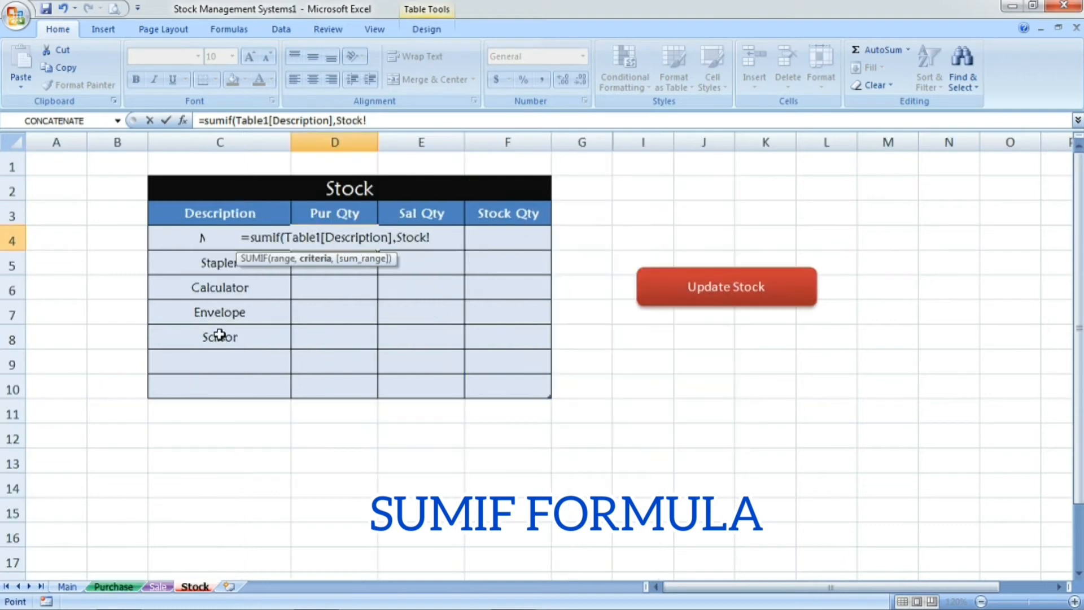
{"action": "left_click", "coordinate": [190, 240]}
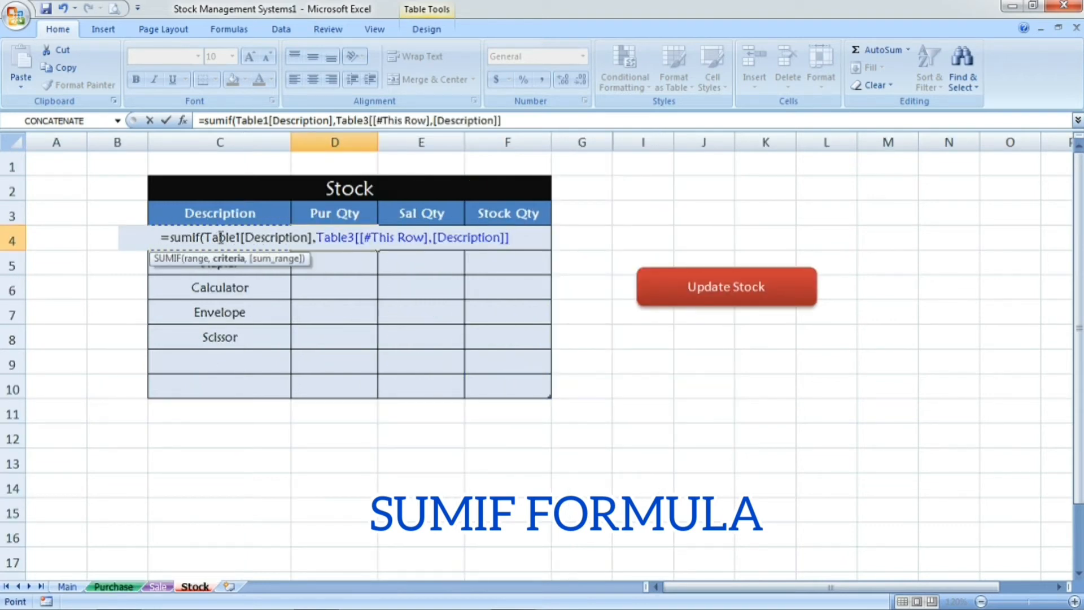
{"action": "type", "text": ","}
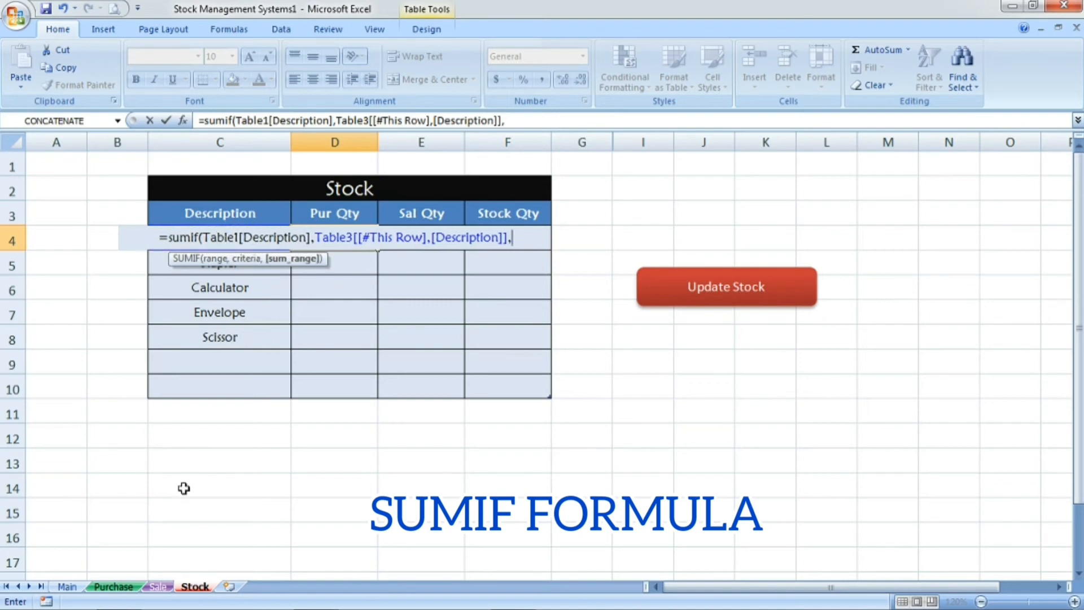
{"action": "left_click", "coordinate": [117, 587]}
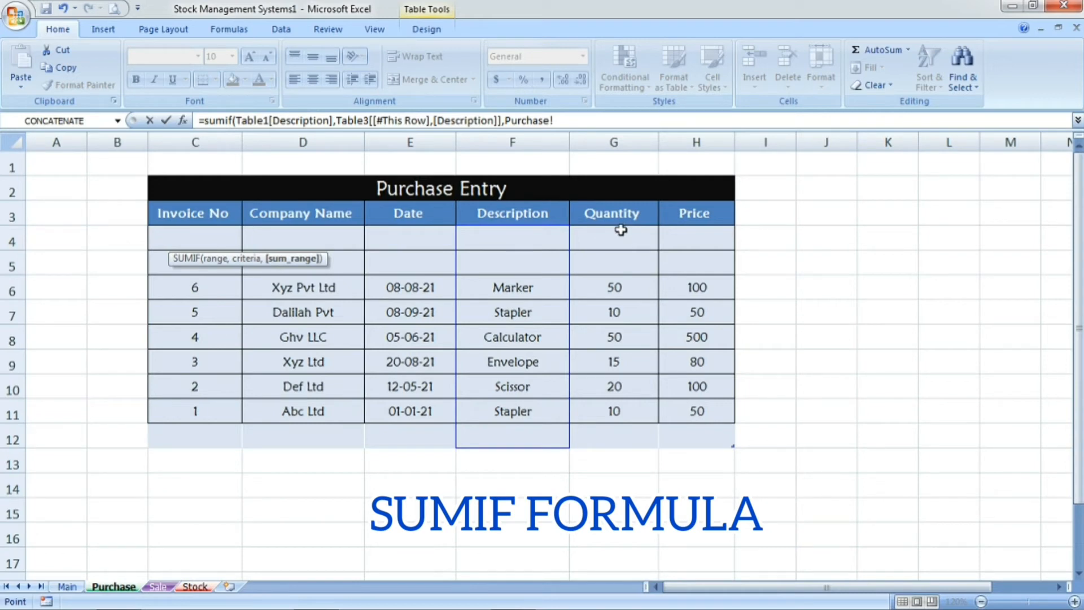
{"action": "left_click_drag", "start_coordinate": [621, 230], "coordinate": [617, 443]}
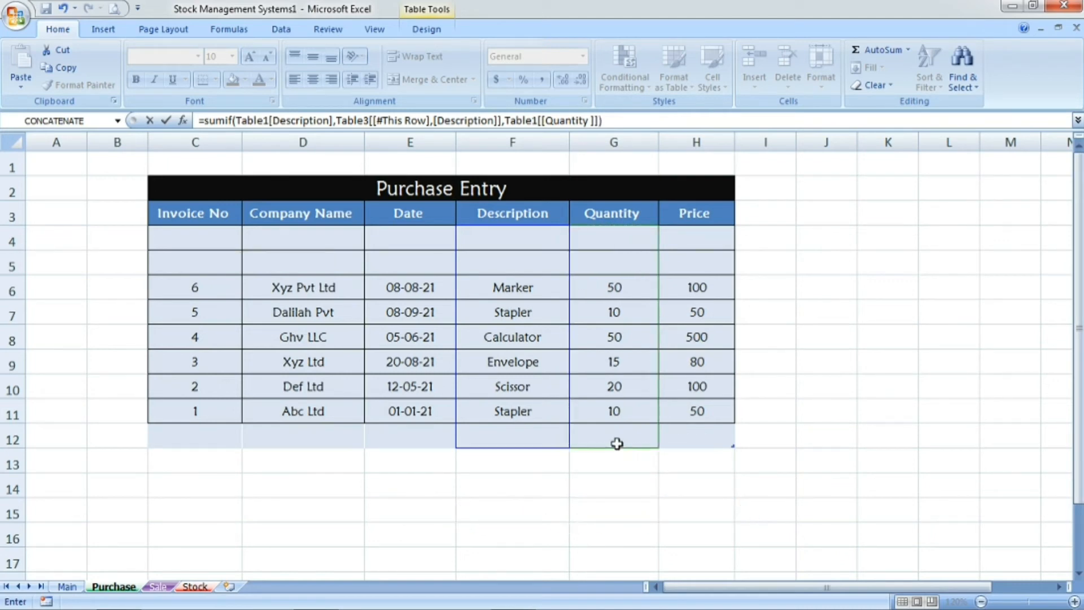
{"action": "key", "text": "Return"}
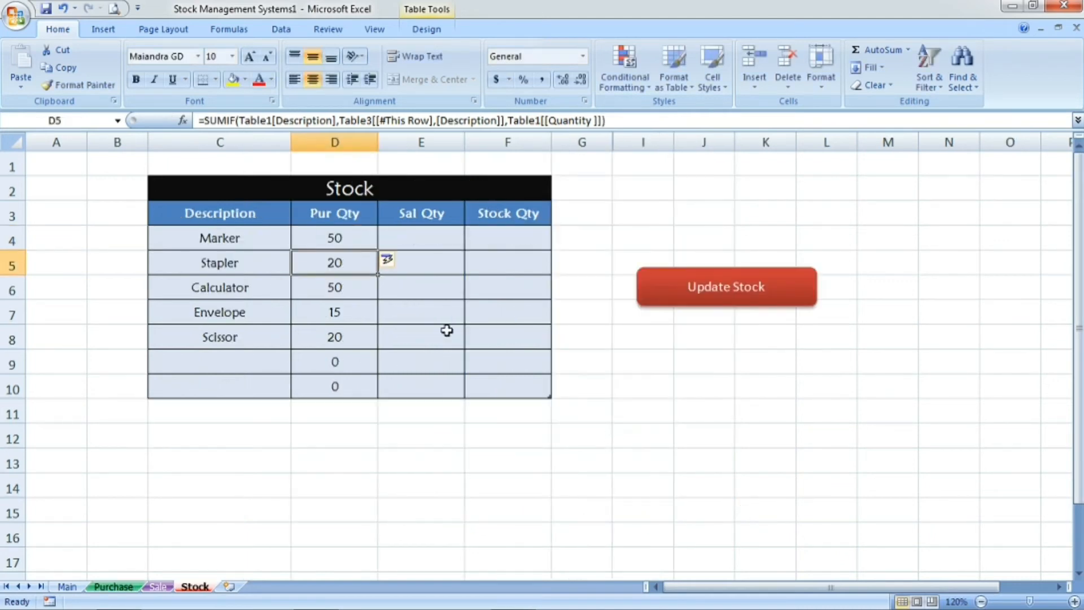
Compare the Stock table's Pur Qty results, especially Marker's, with the quantity recorded on the Purchase sheet.
{"action": "left_click", "coordinate": [356, 235]}
{"action": "left_click", "coordinate": [349, 265]}
{"action": "left_click", "coordinate": [343, 289]}
{"action": "left_click", "coordinate": [259, 231]}
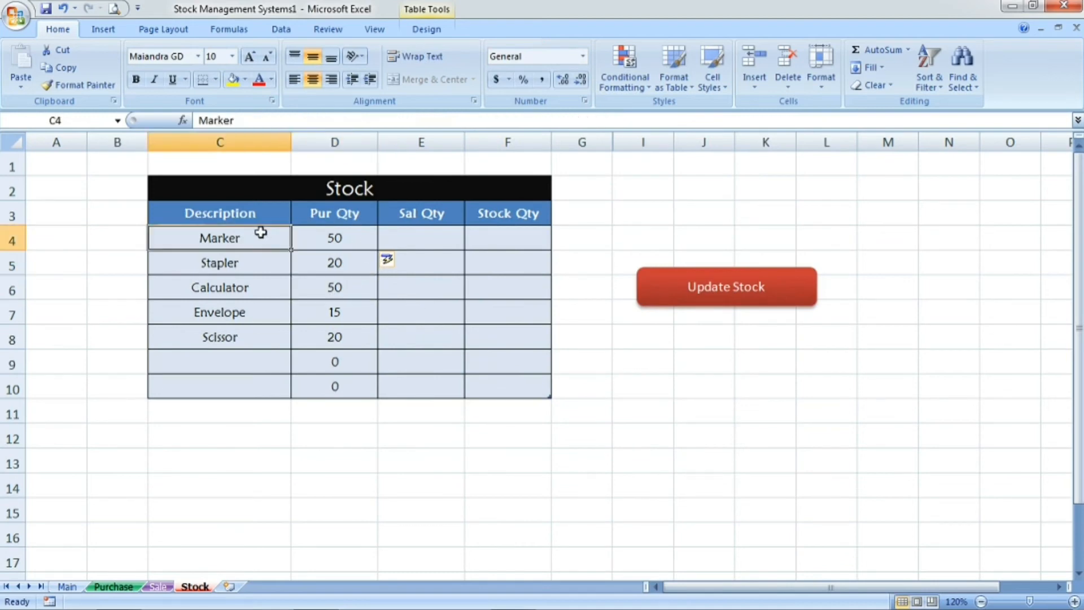
{"action": "left_click", "coordinate": [339, 242]}
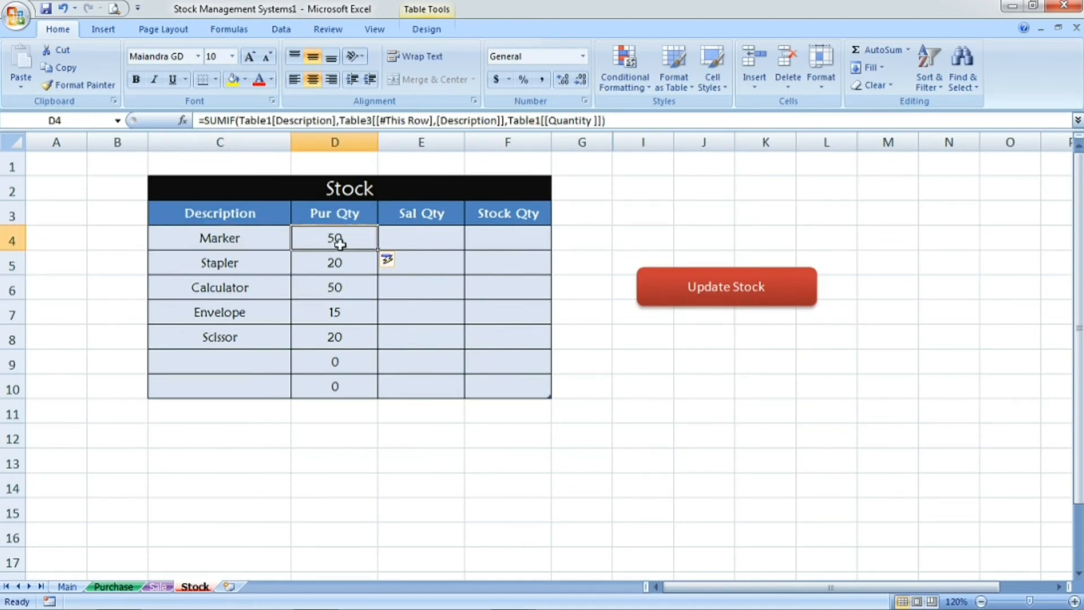
{"action": "left_click", "coordinate": [116, 588]}
{"action": "left_click", "coordinate": [548, 283]}
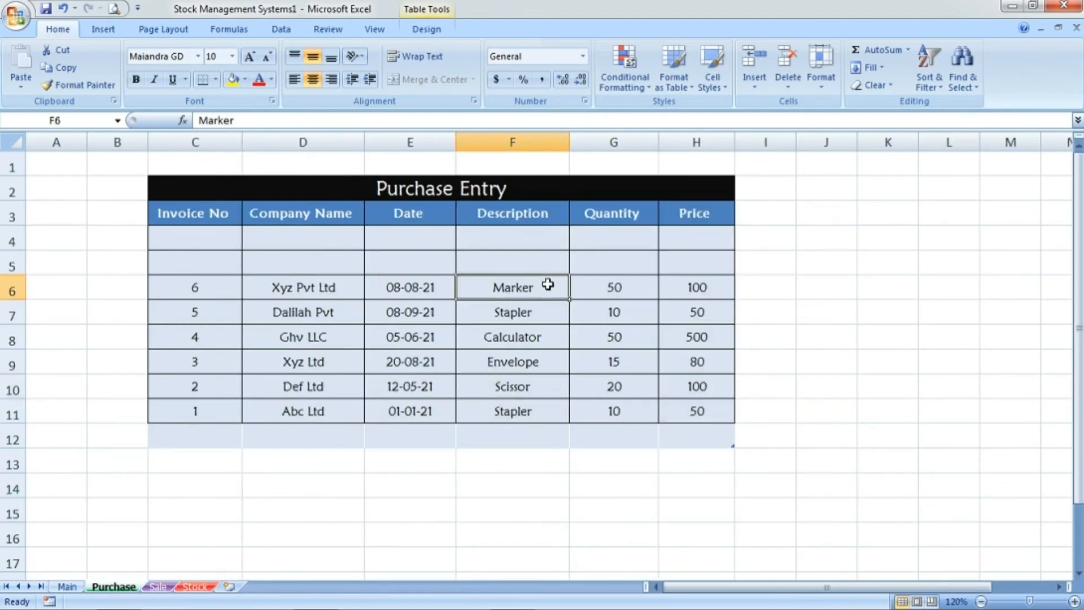
{"action": "left_click", "coordinate": [609, 290]}
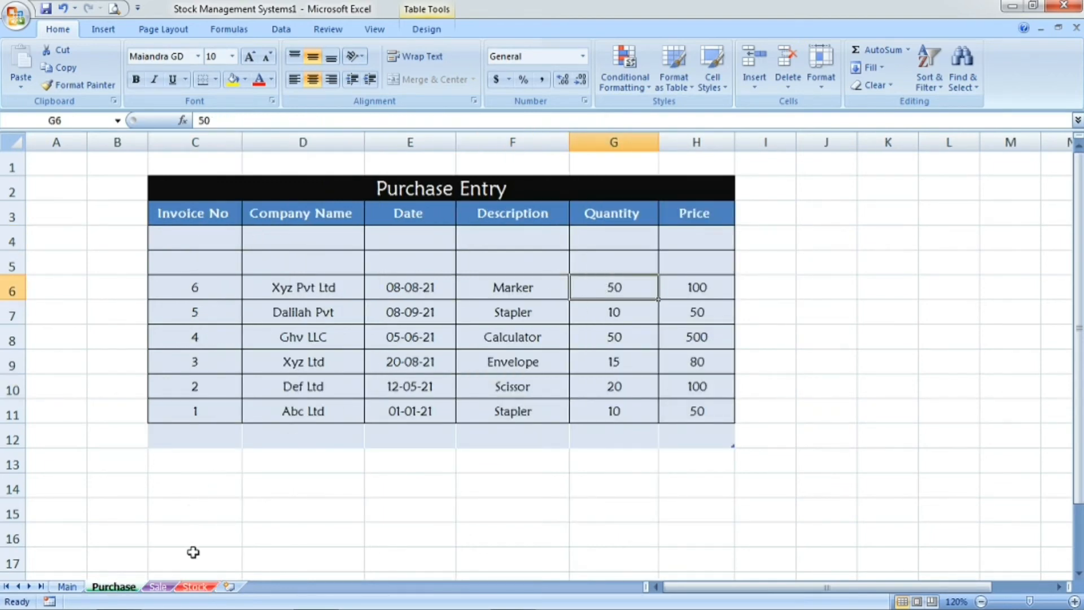
Compare Stapler's Pur Qty on the Stock sheet with the quantities of both Stapler entries on the Purchase sheet.
{"action": "left_click", "coordinate": [198, 588]}
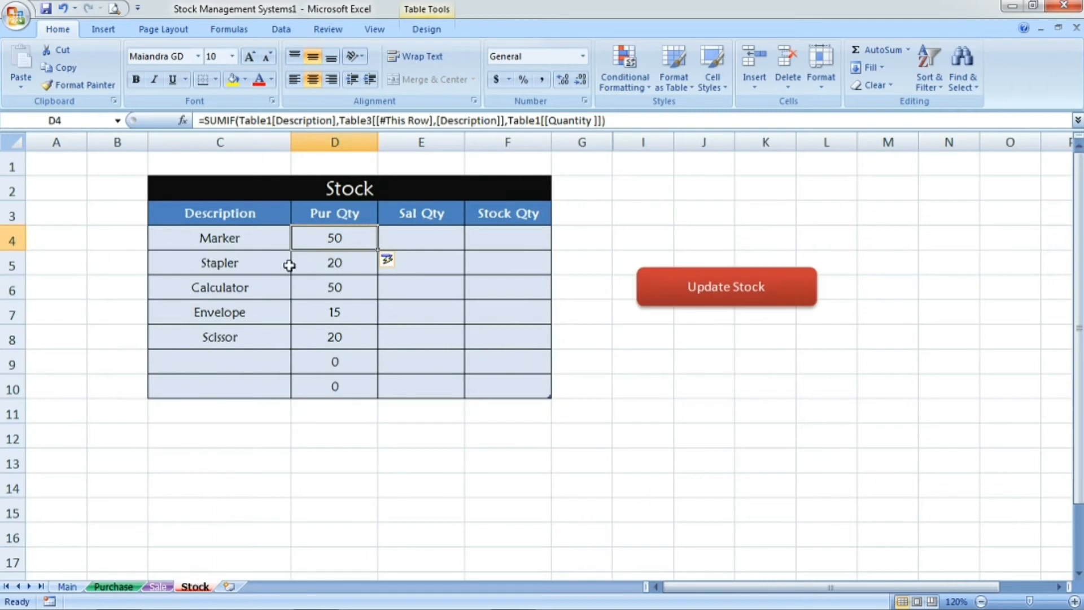
{"action": "left_click", "coordinate": [275, 263]}
{"action": "left_click", "coordinate": [337, 270]}
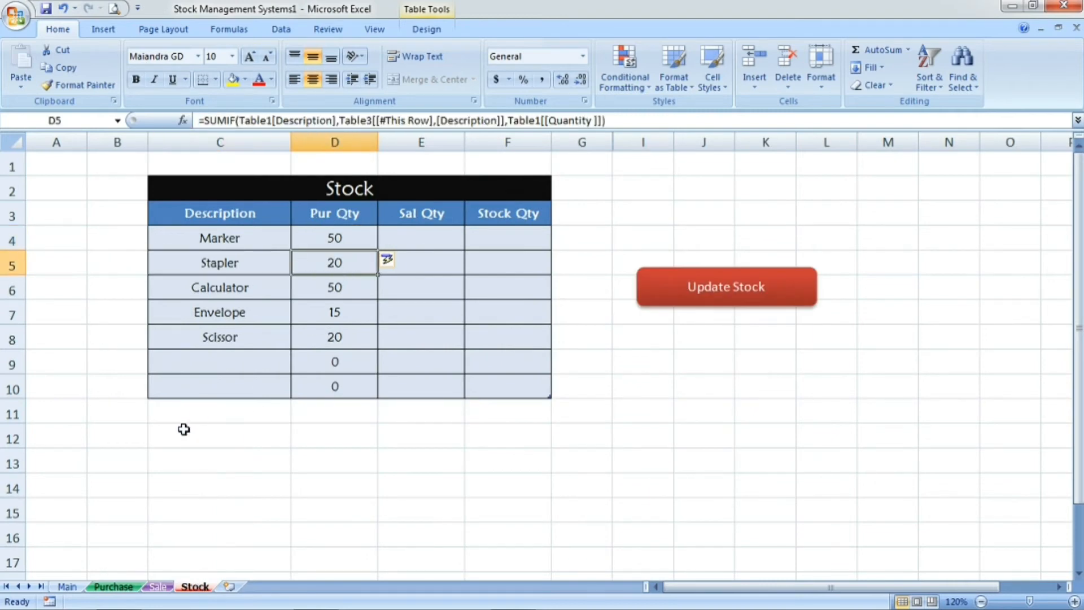
{"action": "left_click", "coordinate": [113, 586]}
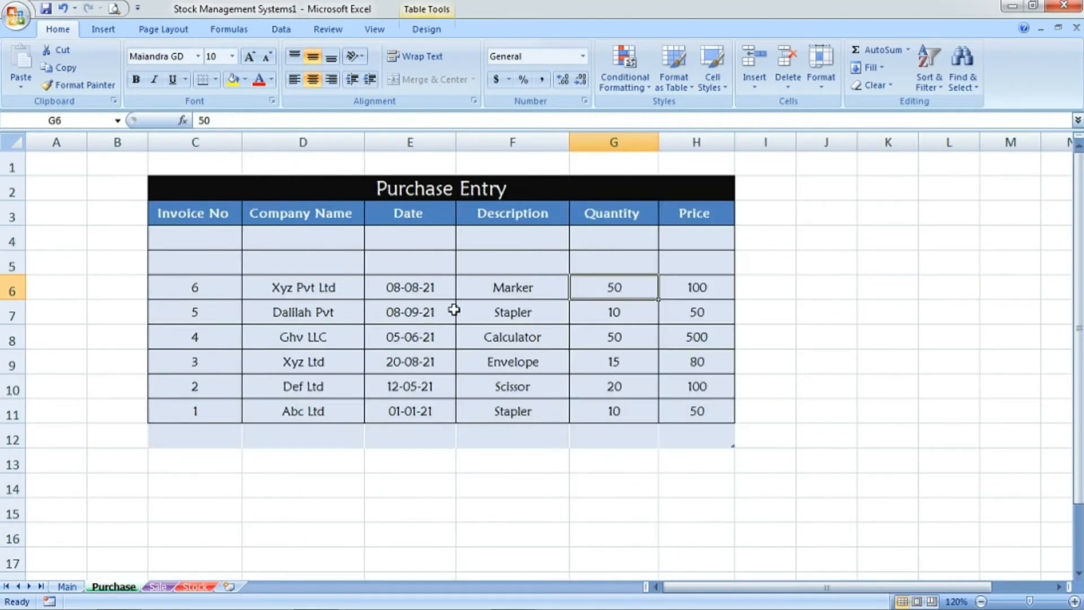
{"action": "left_click", "coordinate": [543, 310]}
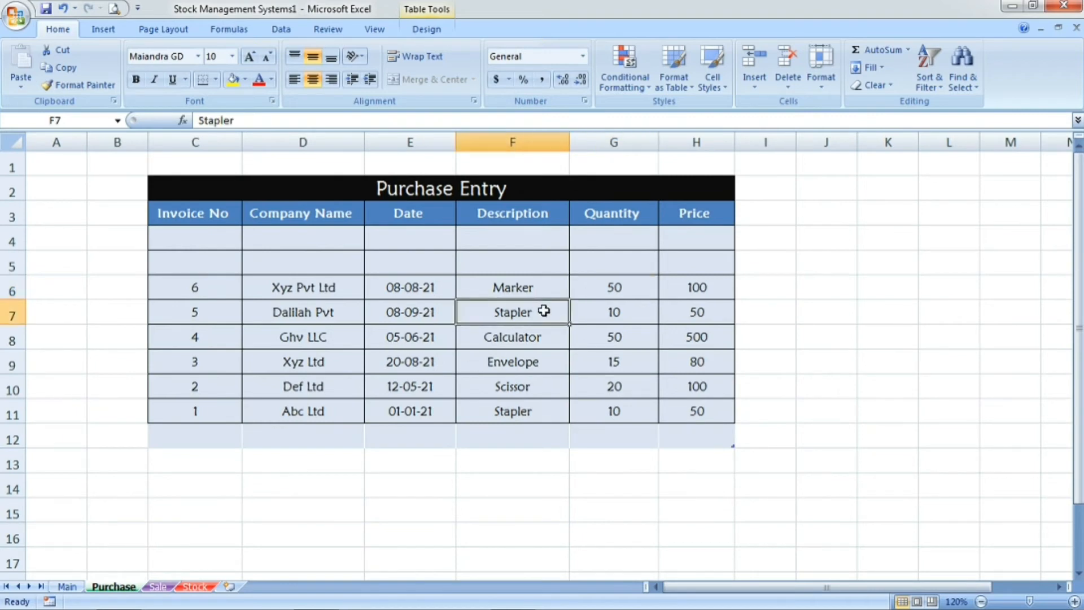
{"action": "left_click", "coordinate": [615, 312]}
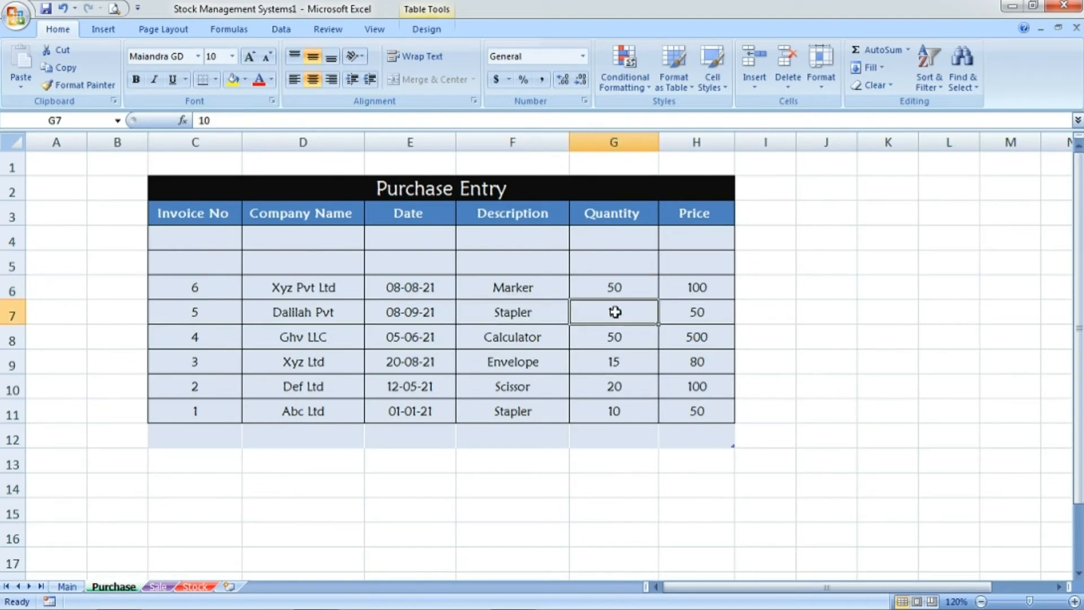
{"action": "left_click", "coordinate": [525, 413]}
{"action": "left_click", "coordinate": [632, 406]}
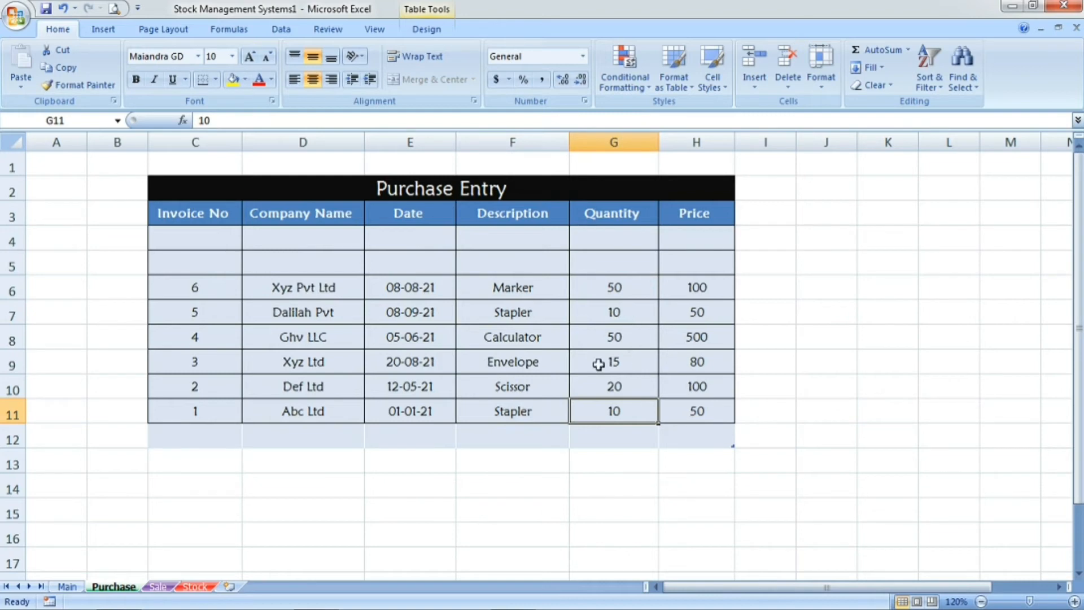
Review the Pur Qty results for Calculator, Envelope and Scissor on the Stock sheet.
{"action": "left_click", "coordinate": [195, 587]}
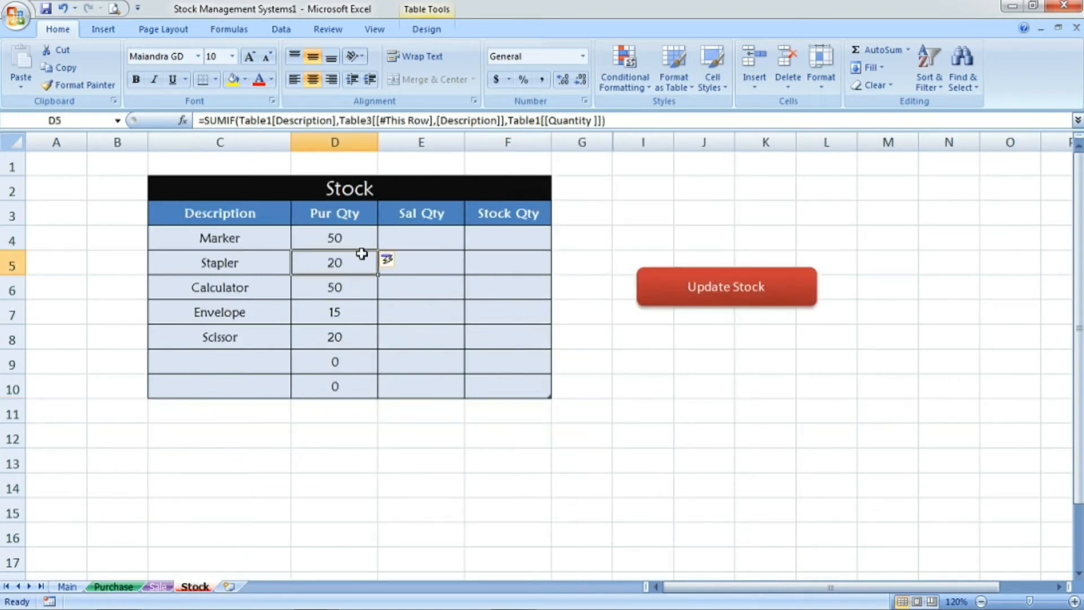
{"action": "left_click", "coordinate": [347, 285]}
{"action": "left_click", "coordinate": [346, 310]}
{"action": "left_click", "coordinate": [347, 337]}
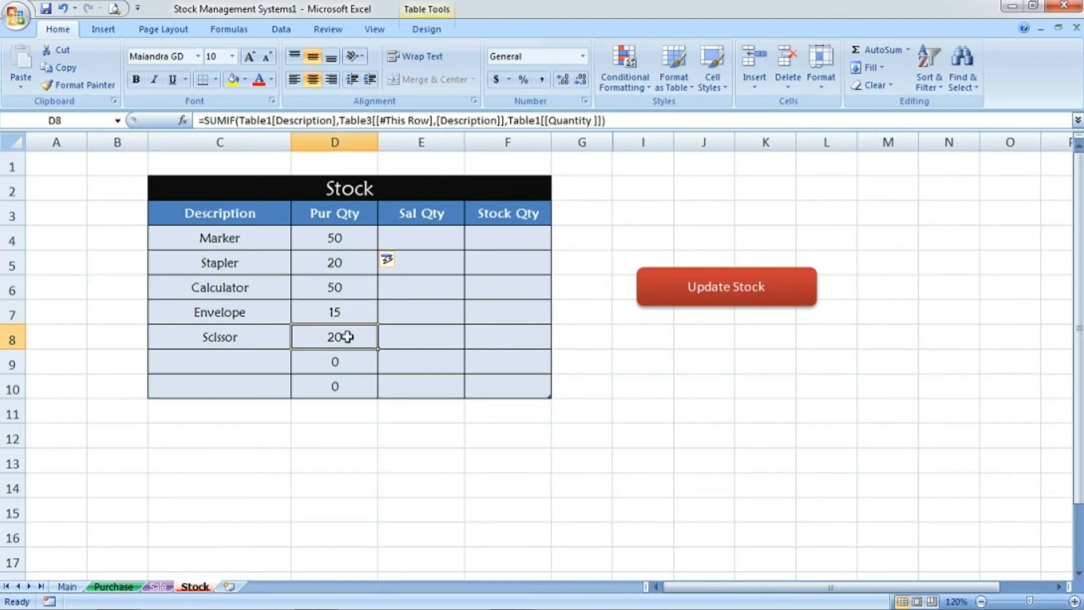
{"action": "left_click", "coordinate": [348, 314]}
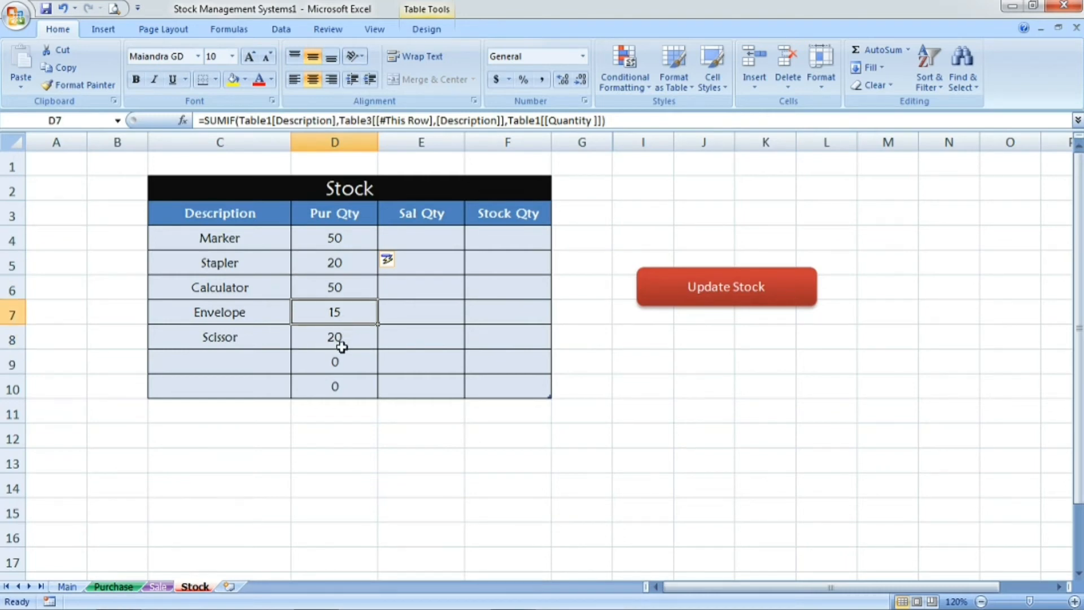
Start a SUMIF formula in Marker's Sal Qty cell, using the Sale table's Description column including its header as the range.
{"action": "left_click", "coordinate": [423, 239]}
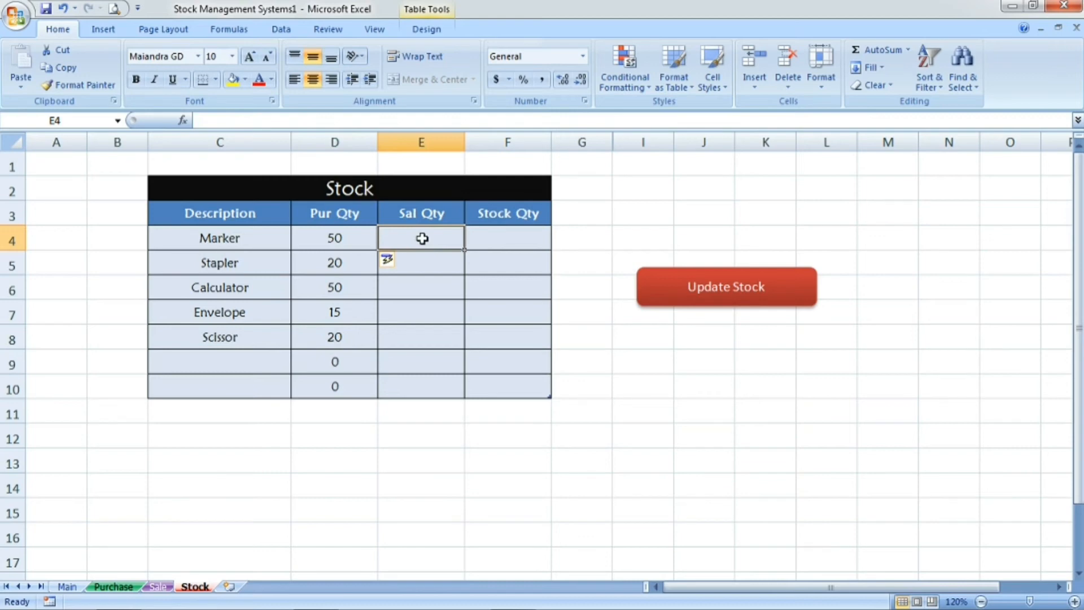
{"action": "type", "text": "=sum"}
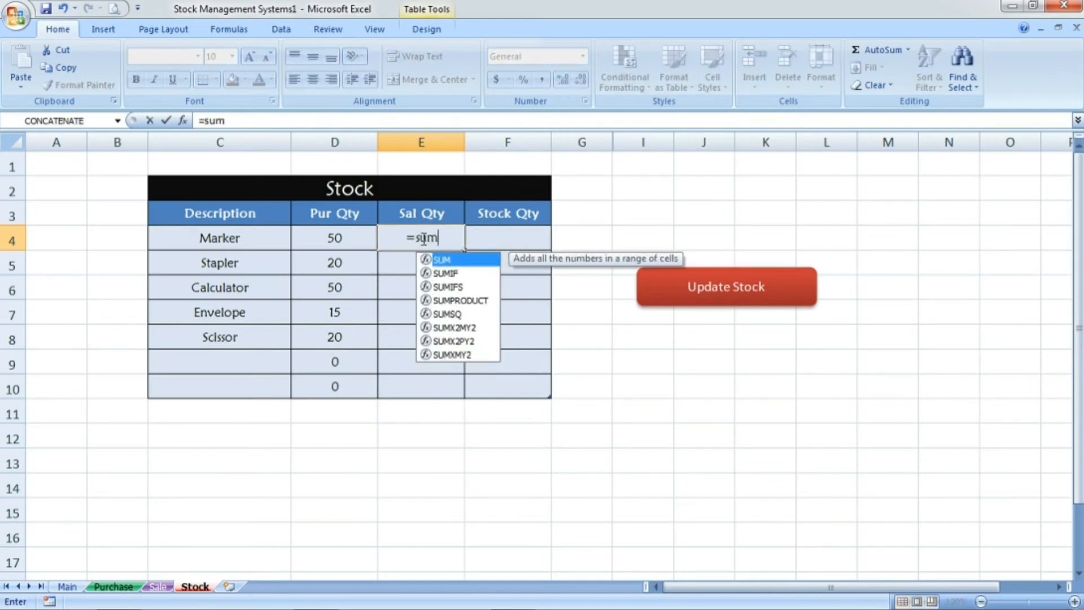
{"action": "type", "text": "if("}
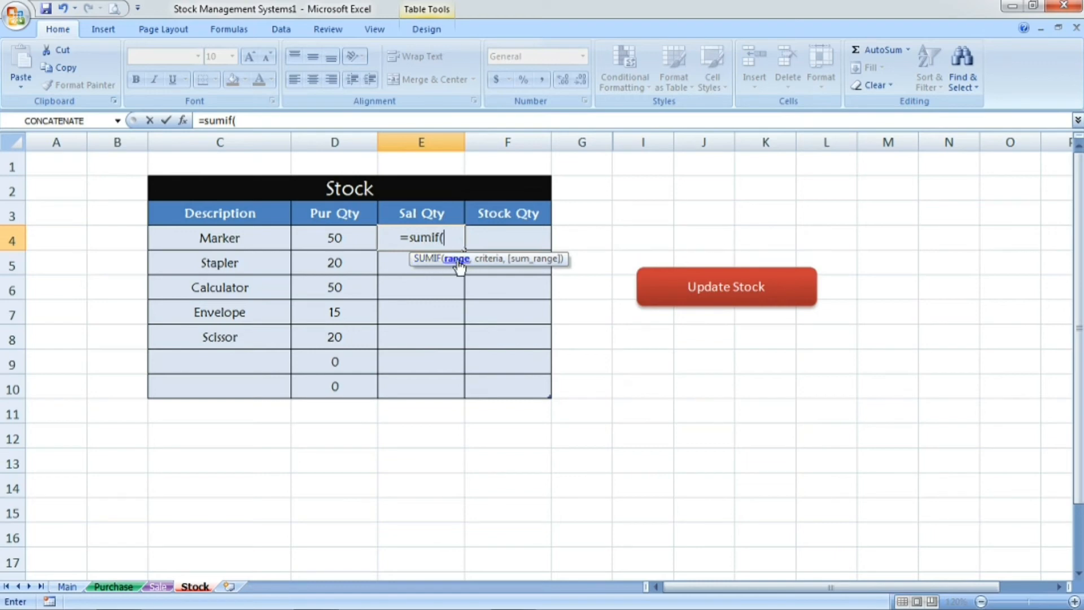
{"action": "left_click", "coordinate": [161, 586]}
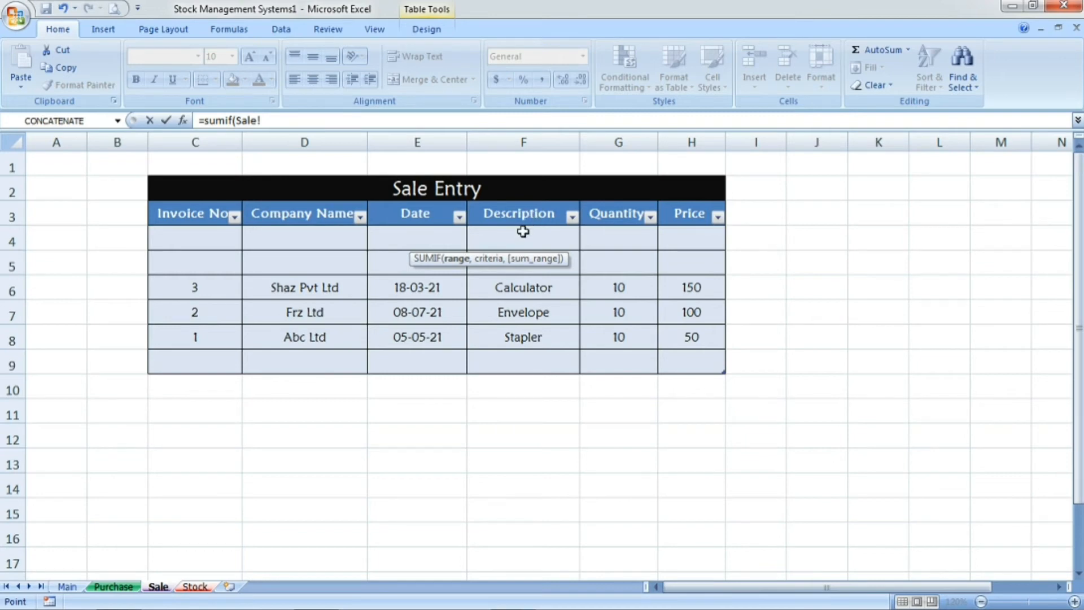
{"action": "left_click_drag", "start_coordinate": [527, 224], "coordinate": [520, 367]}
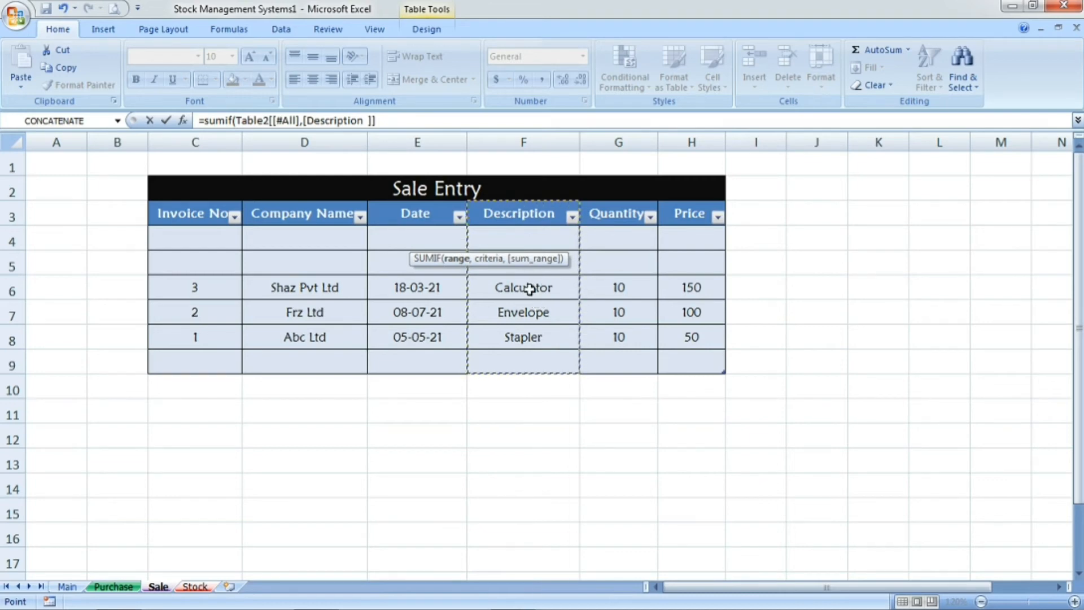
{"action": "type", "text": ","}
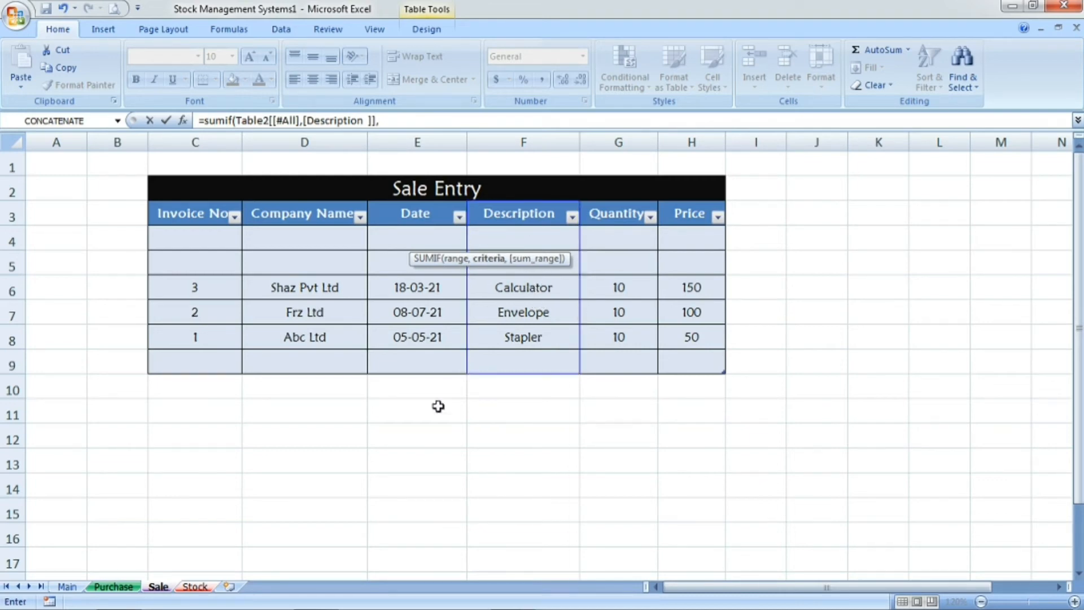
Complete the SUMIF with Marker's Description cell on the Stock sheet as criteria and the Sale table's Quantity column including its header as sum range.
{"action": "left_click", "coordinate": [195, 587]}
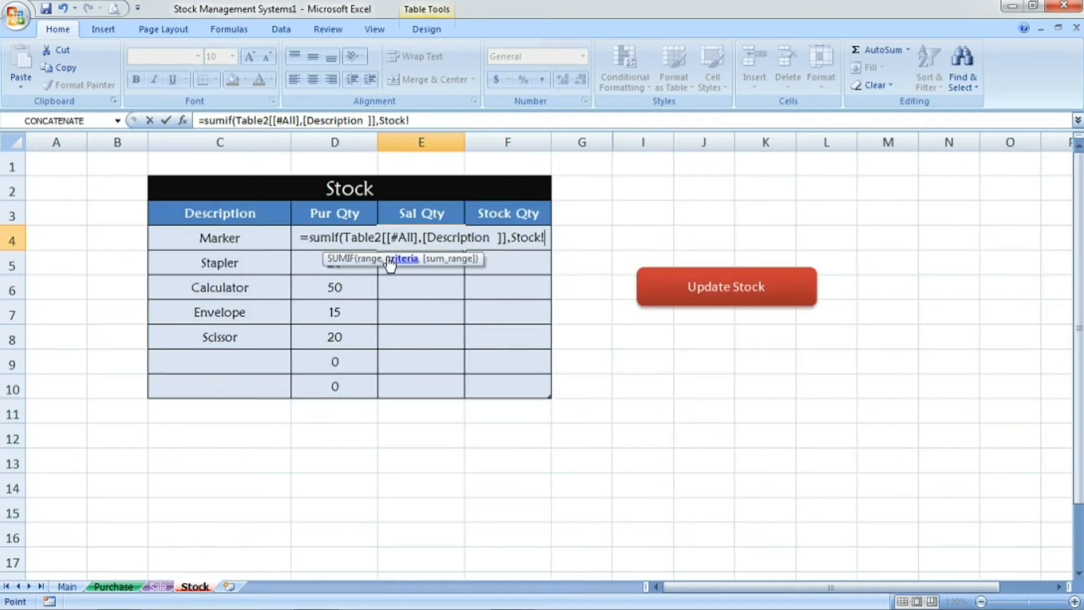
{"action": "left_click", "coordinate": [226, 237]}
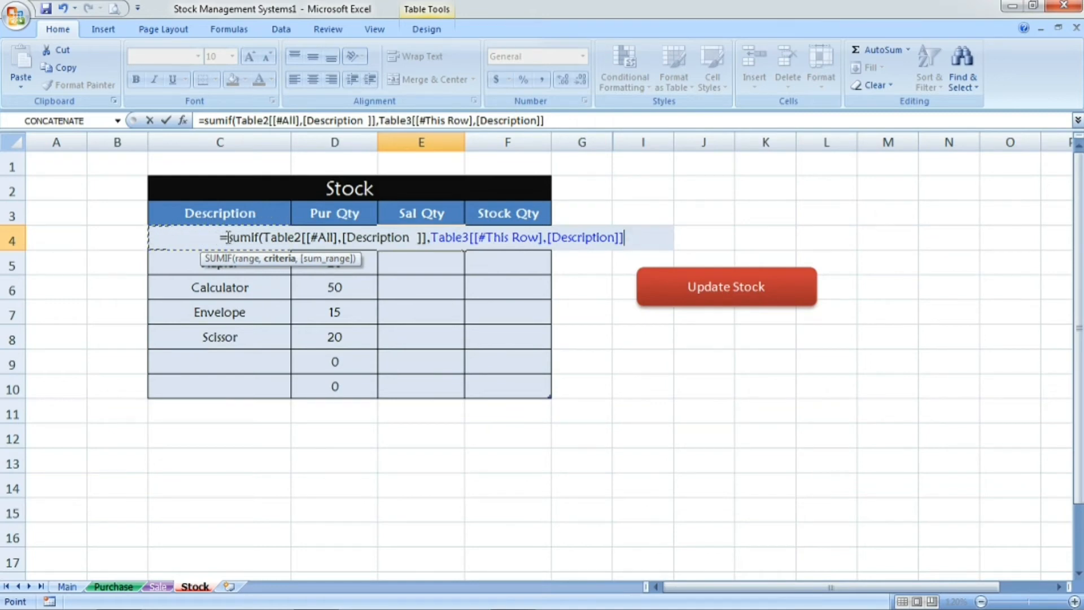
{"action": "type", "text": ","}
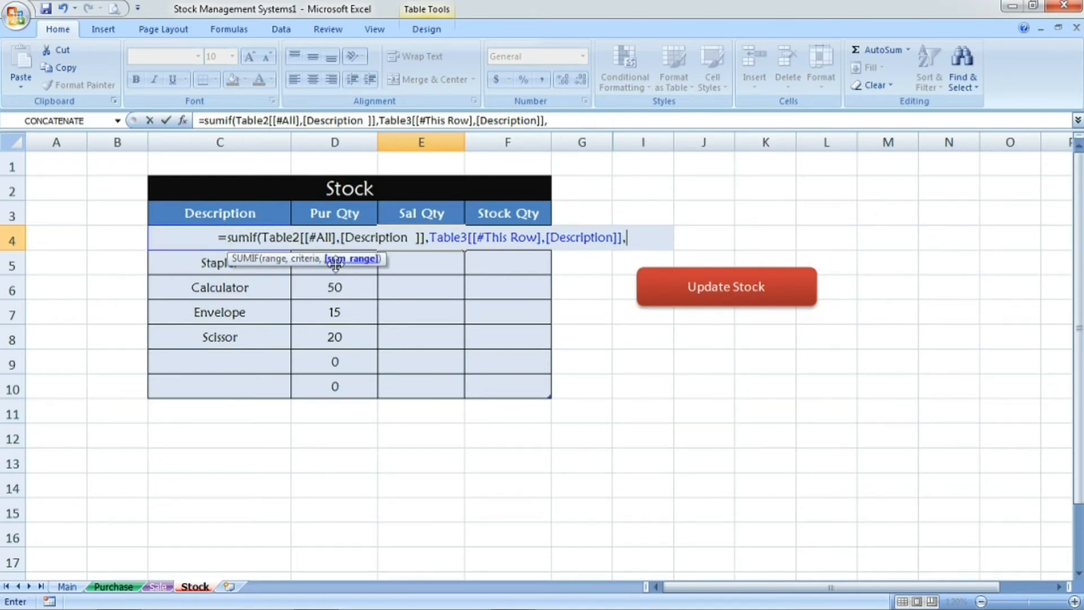
{"action": "left_click", "coordinate": [158, 587]}
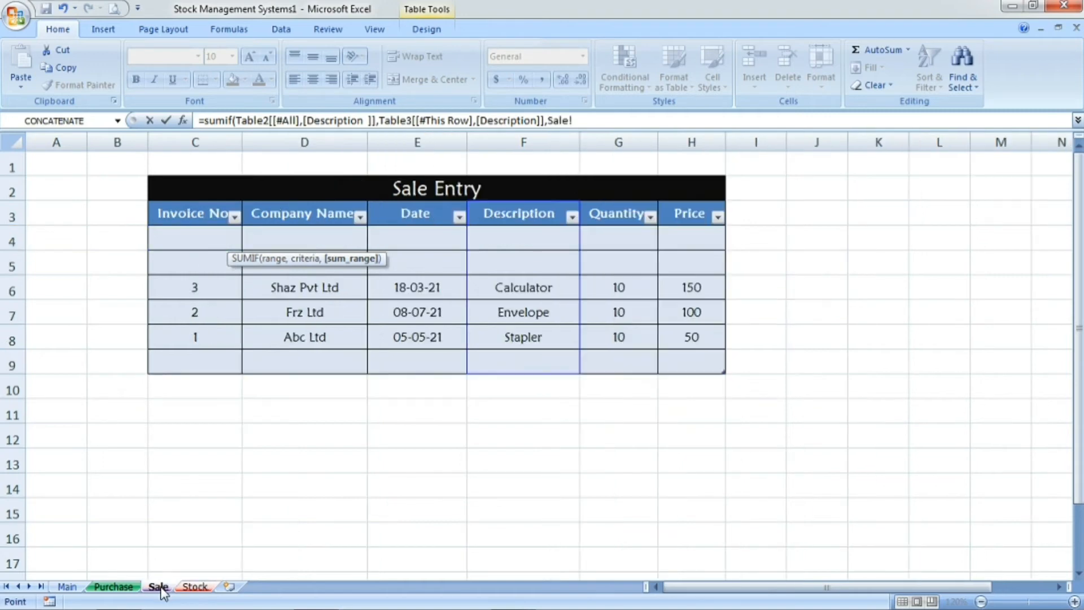
{"action": "left_click_drag", "start_coordinate": [632, 216], "coordinate": [633, 366]}
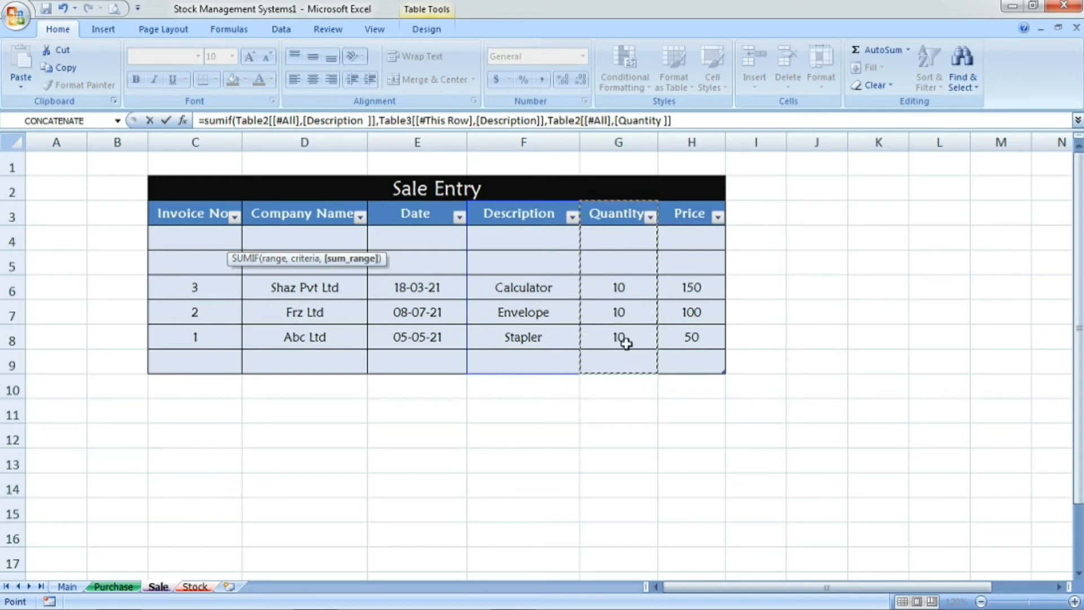
{"action": "type", "text": ")"}
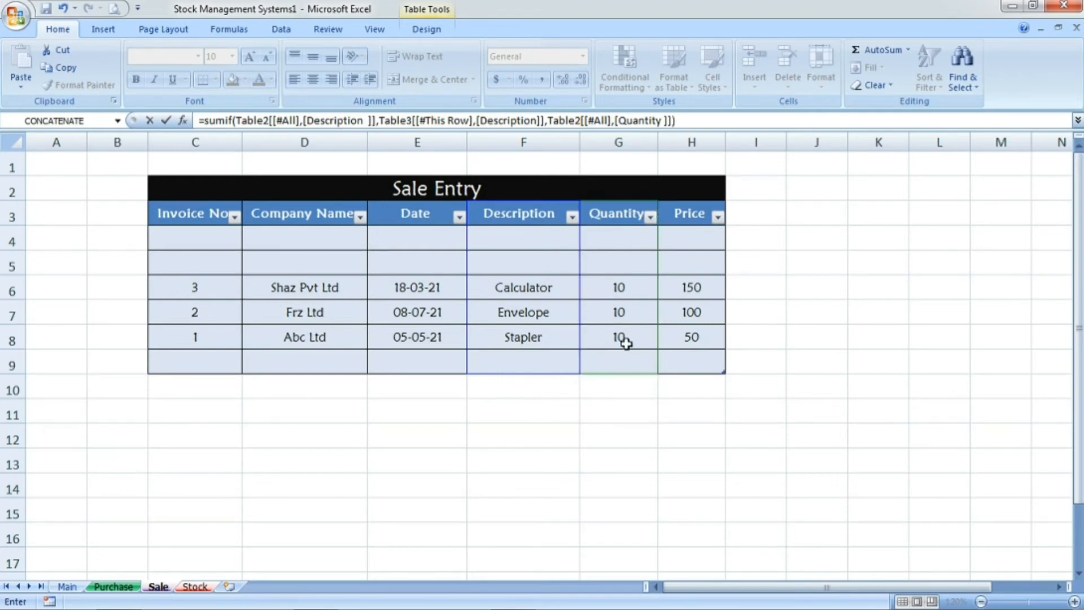
{"action": "key", "text": "Return"}
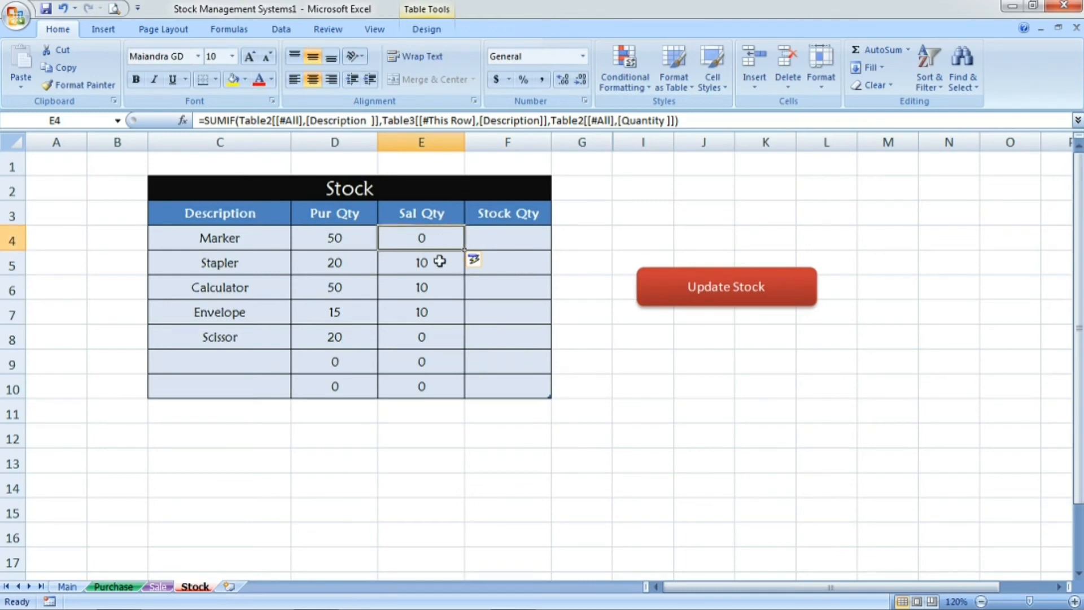
Compare the Stock table's Sal Qty results for Stapler, Calculator and Envelope with the quantities recorded on the Sale sheet.
{"action": "left_click", "coordinate": [433, 288]}
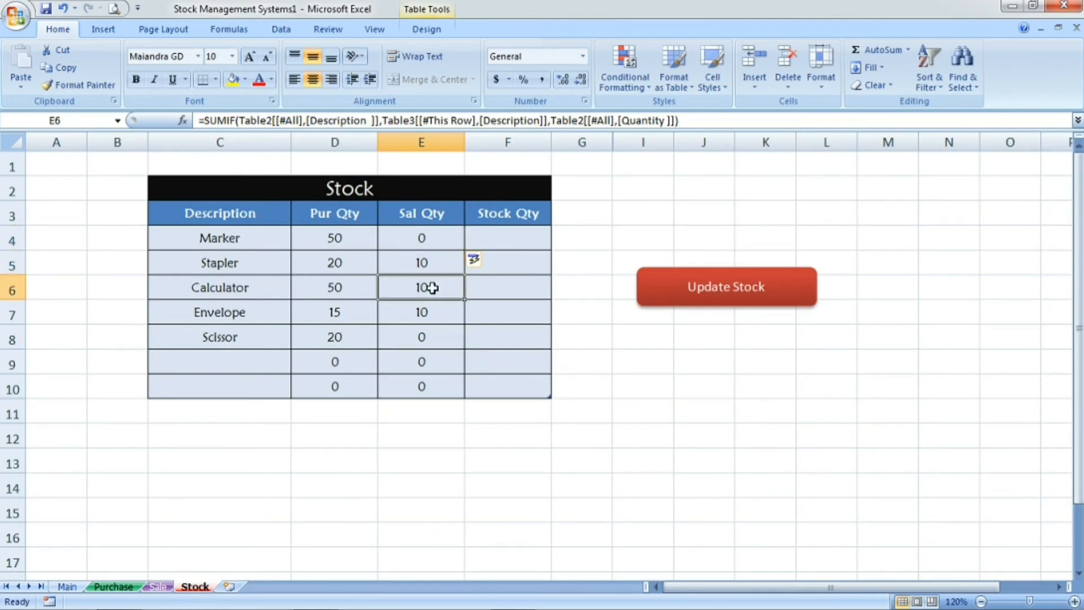
{"action": "left_click", "coordinate": [423, 310]}
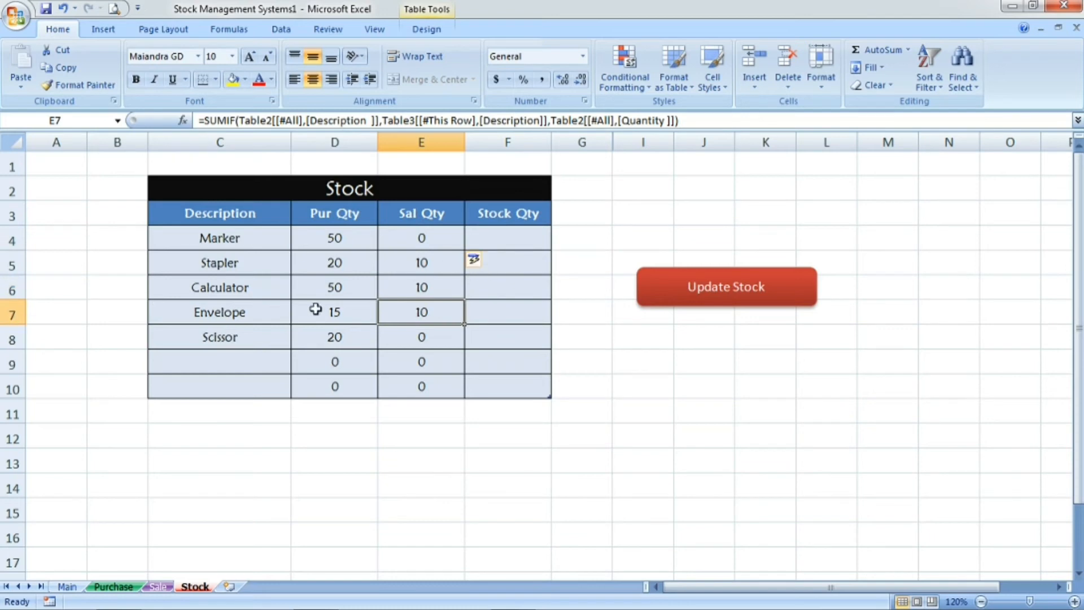
{"action": "left_click", "coordinate": [158, 587]}
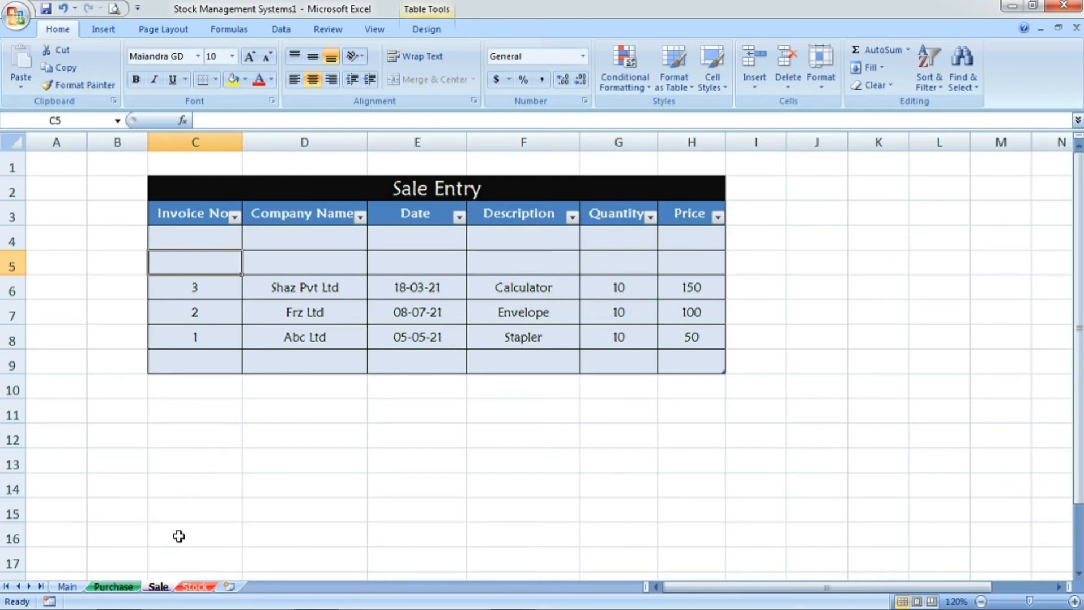
{"action": "left_click", "coordinate": [195, 587]}
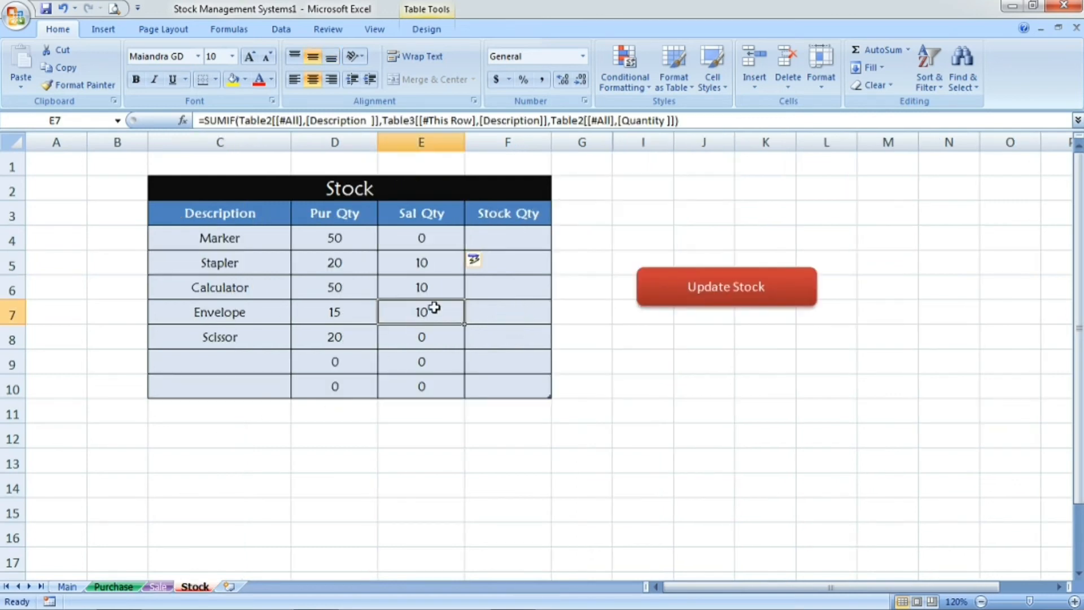
{"action": "left_click", "coordinate": [448, 284]}
{"action": "left_click", "coordinate": [455, 264]}
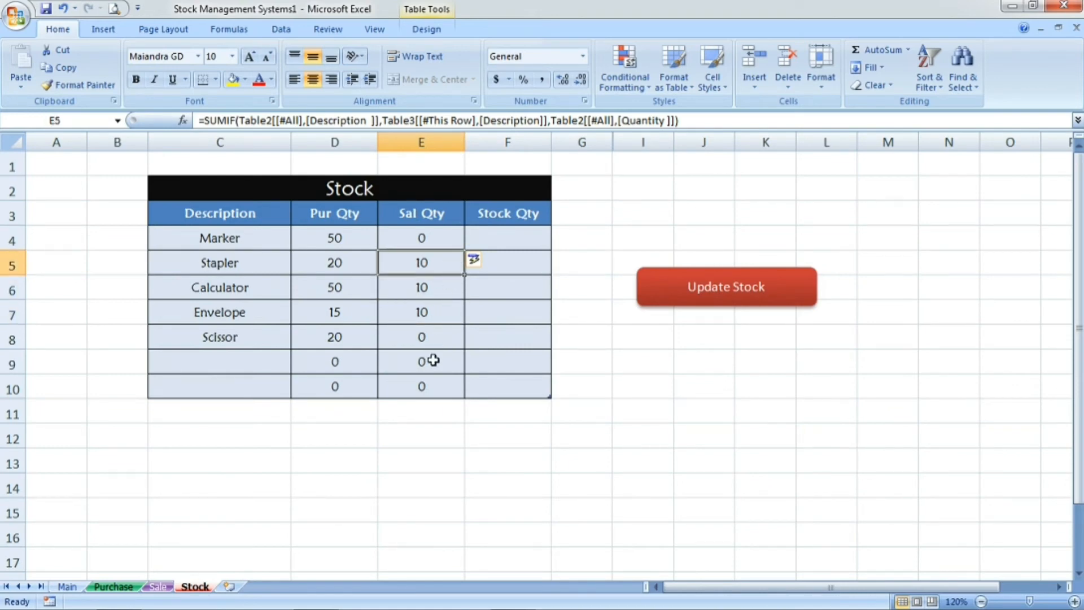
{"action": "left_click", "coordinate": [633, 339]}
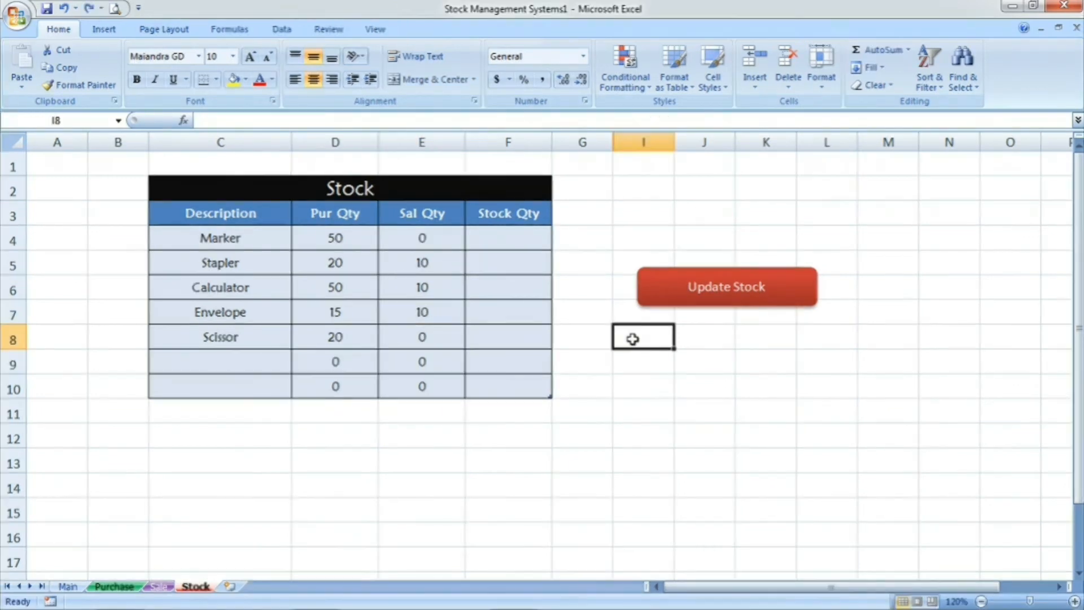
Calculate Stock Qty as Pur Qty minus Sal Qty, starting in Marker's row, and check the results for Marker and Stapler.
{"action": "left_click", "coordinate": [525, 240]}
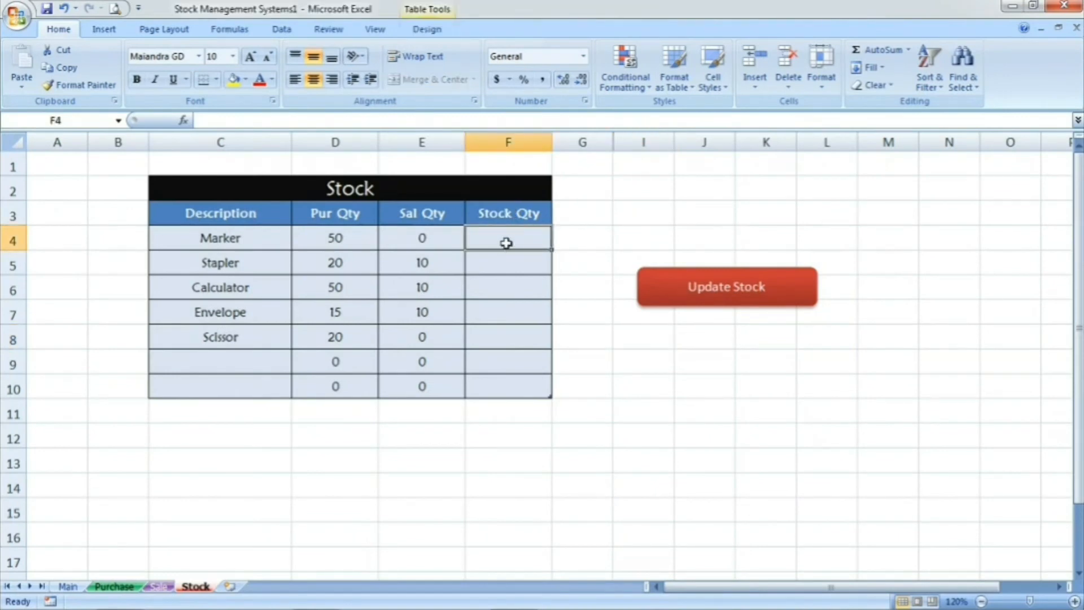
{"action": "type", "text": "="}
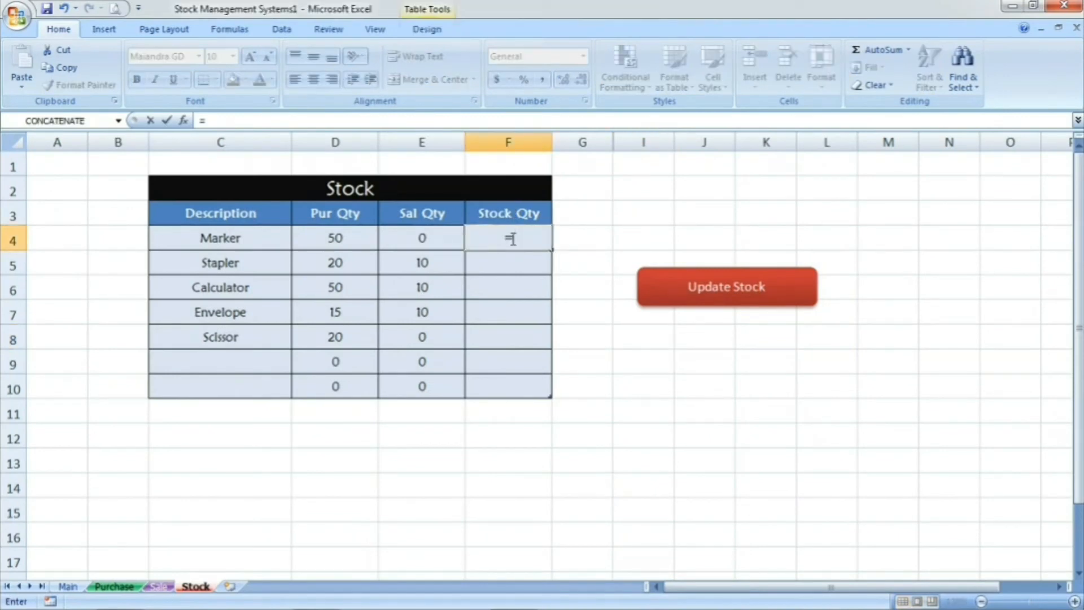
{"action": "left_click", "coordinate": [362, 235]}
{"action": "type", "text": "-"}
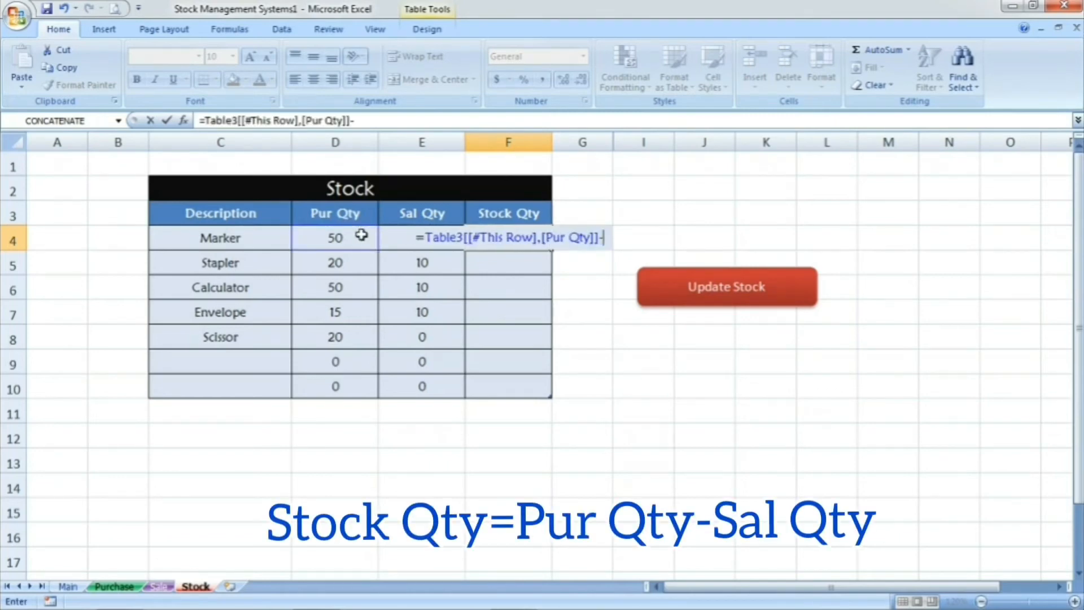
{"action": "left_click", "coordinate": [393, 239]}
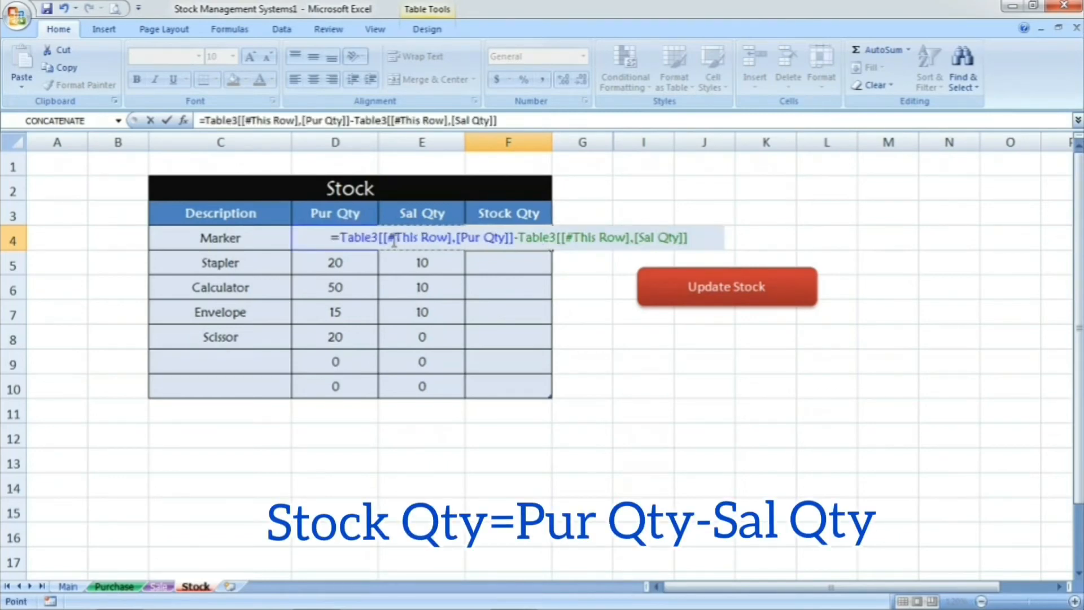
{"action": "key", "text": "Return"}
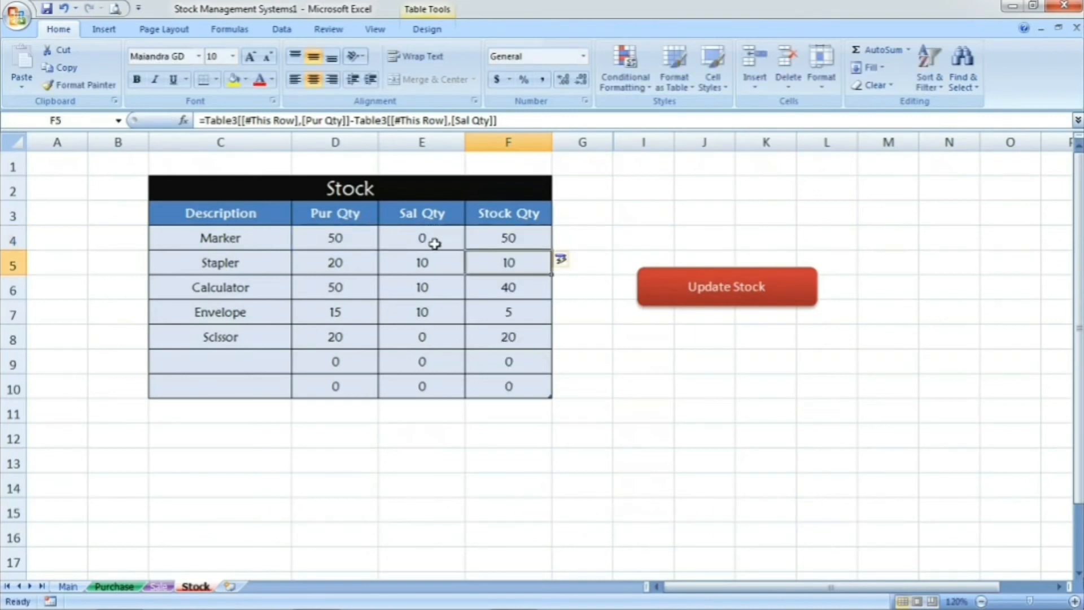
{"action": "left_click", "coordinate": [517, 237]}
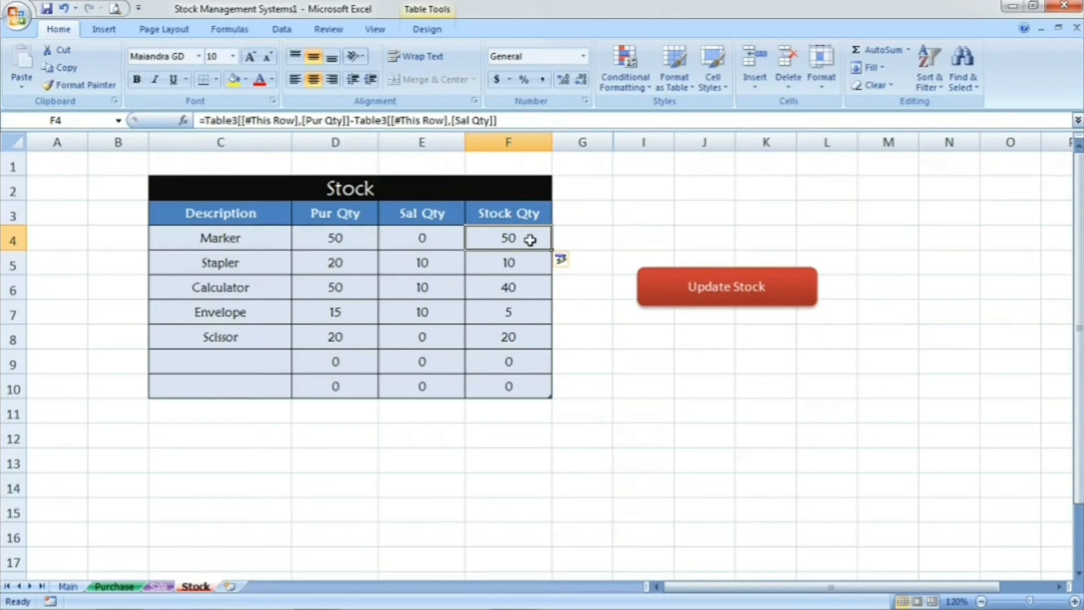
{"action": "left_click", "coordinate": [528, 262]}
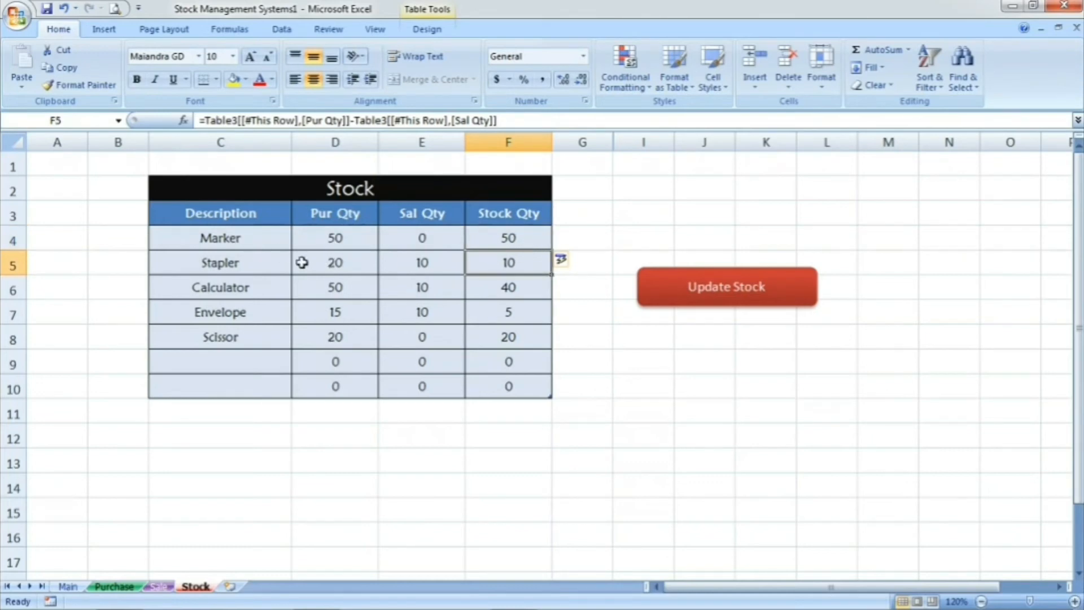
Check the Stock Qty results against Pur Qty and Sal Qty for Stapler, and review the other items' Stock Qty values.
{"action": "left_click", "coordinate": [335, 260]}
{"action": "left_click", "coordinate": [411, 266]}
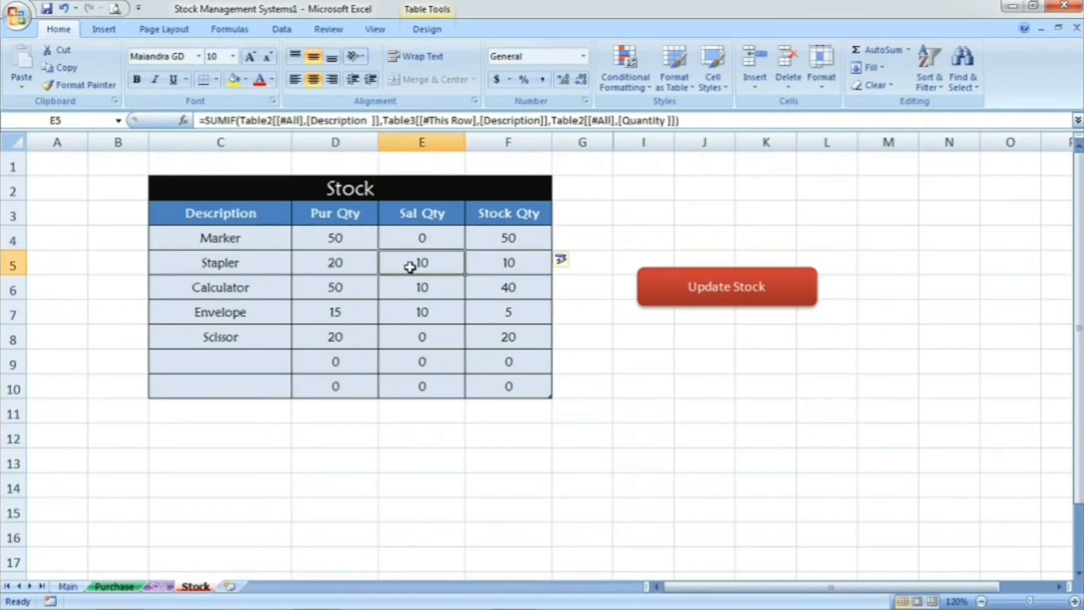
{"action": "left_click", "coordinate": [524, 267]}
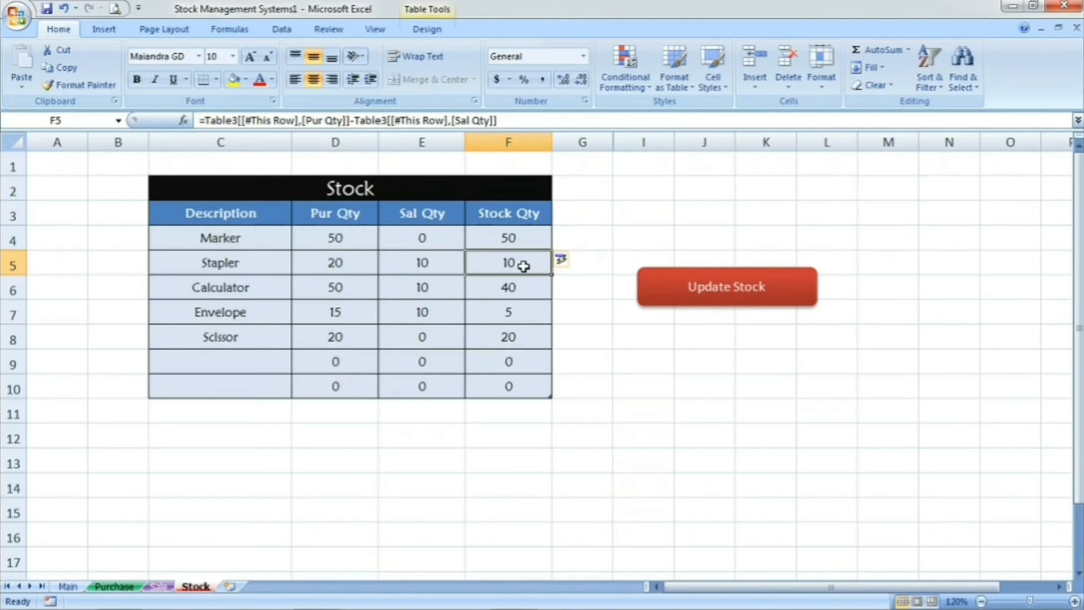
{"action": "left_click", "coordinate": [452, 259]}
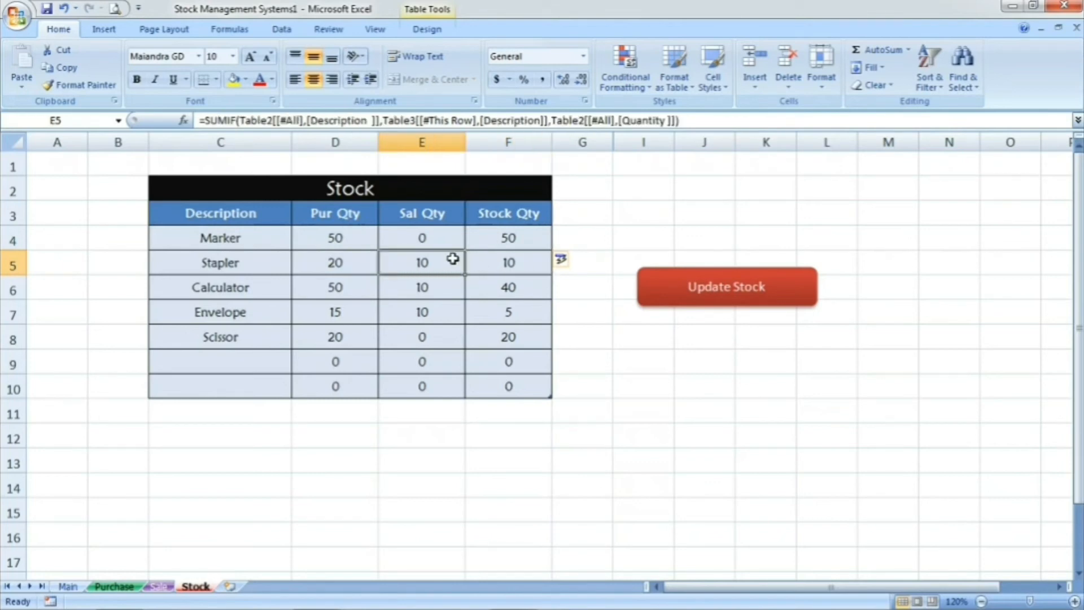
{"action": "left_click", "coordinate": [511, 261]}
{"action": "left_click", "coordinate": [520, 287]}
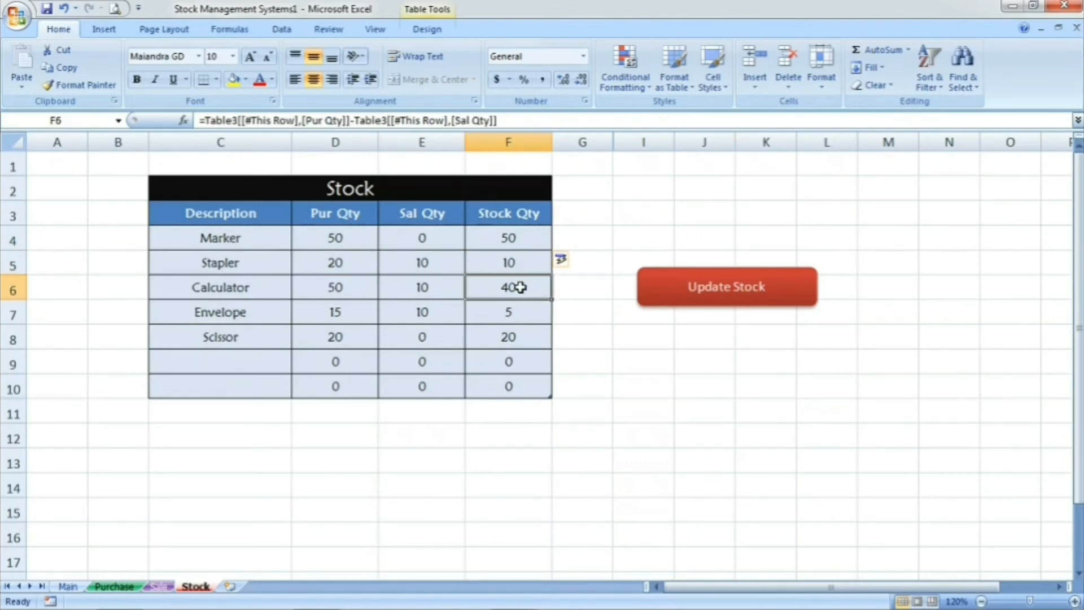
{"action": "left_click", "coordinate": [519, 309]}
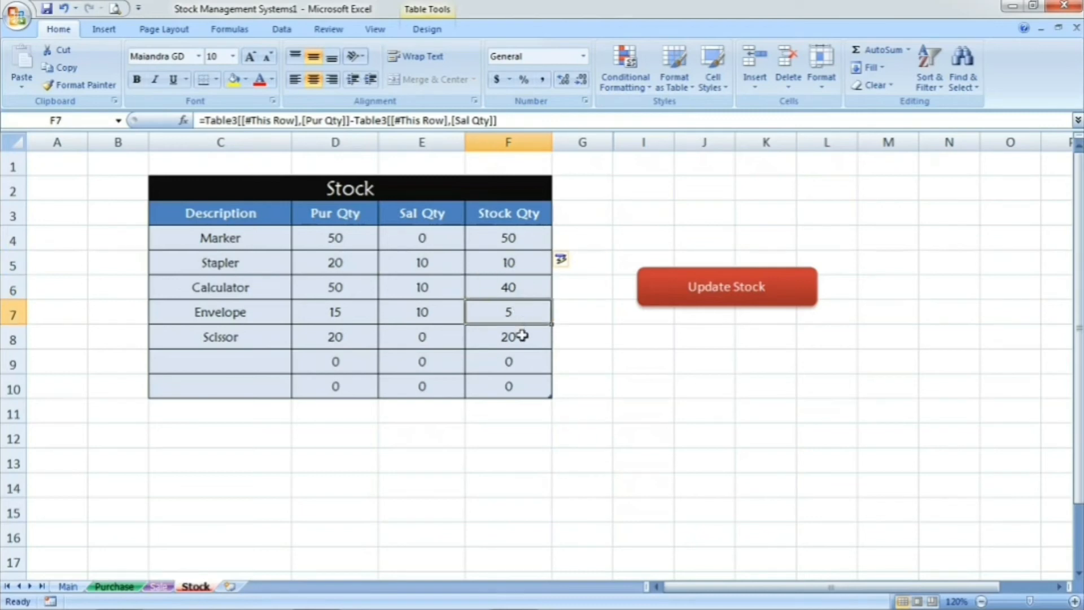
{"action": "left_click", "coordinate": [522, 336]}
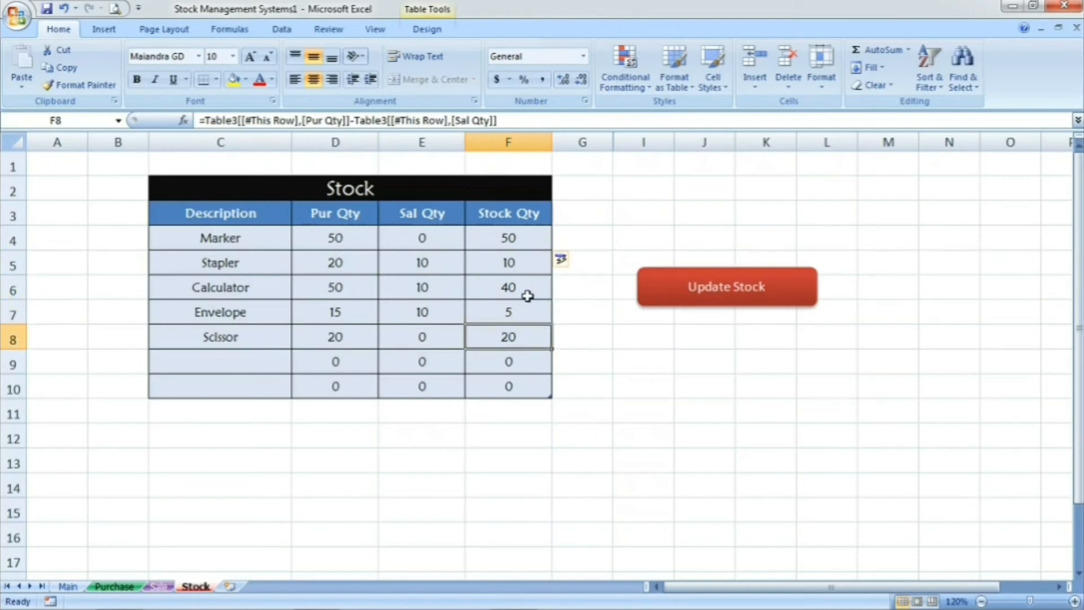
{"action": "left_click", "coordinate": [527, 295]}
{"action": "left_click", "coordinate": [524, 264]}
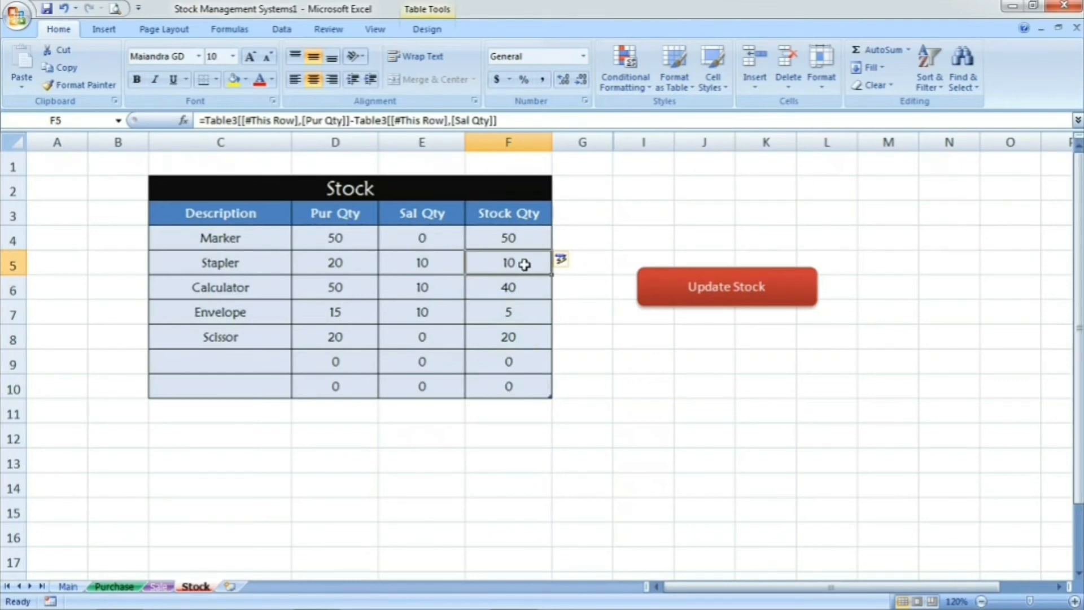
{"action": "left_click", "coordinate": [523, 240]}
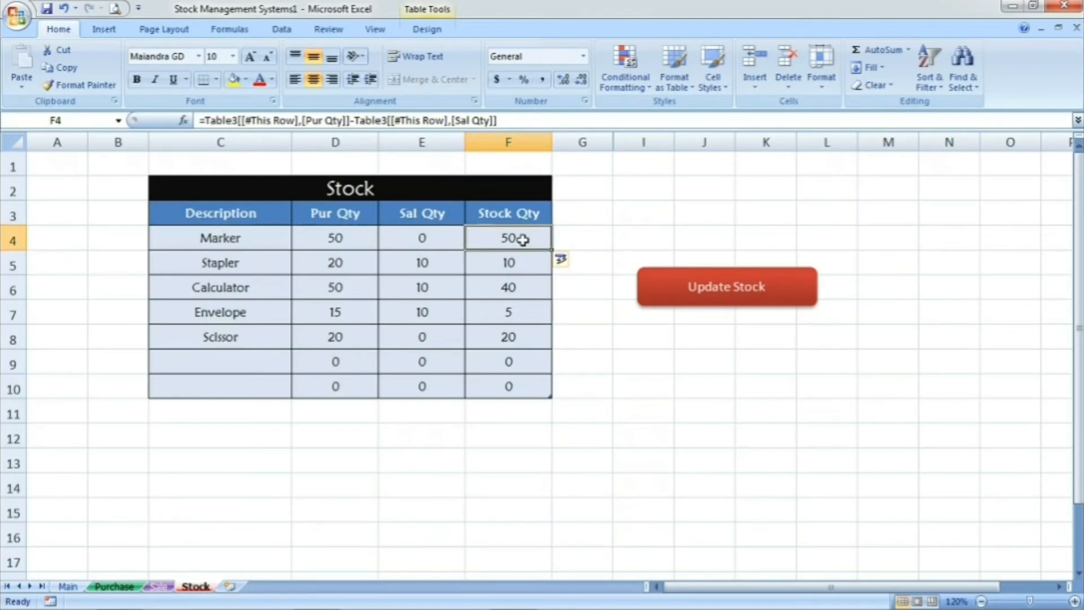
{"action": "left_click", "coordinate": [529, 321]}
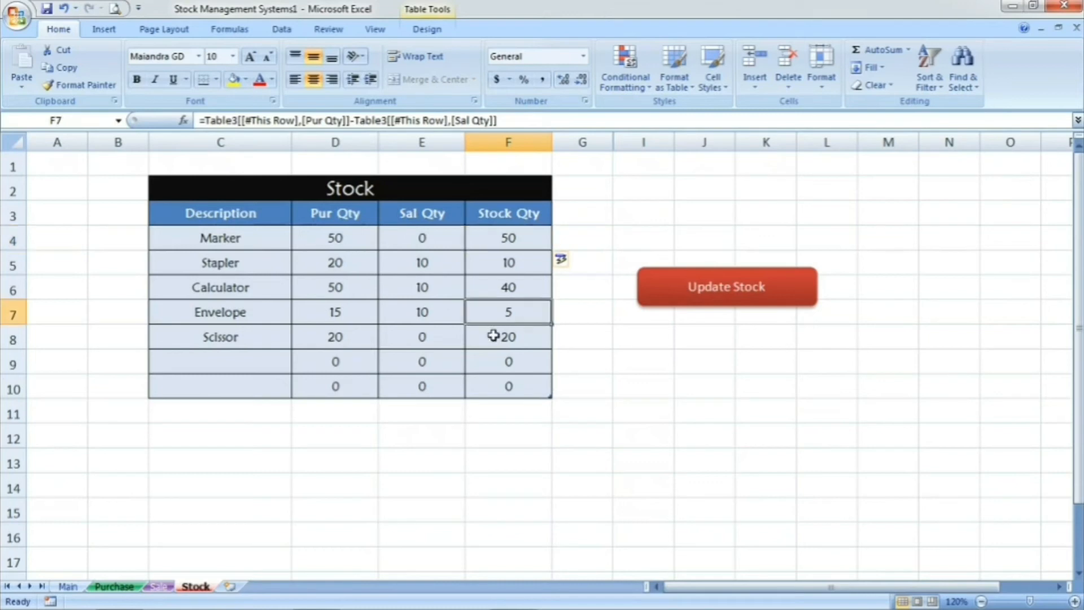
On the Main sheet's sale entry form, enter Invoice No 4 and Company Name Bbb Llc.
{"action": "left_click", "coordinate": [67, 588]}
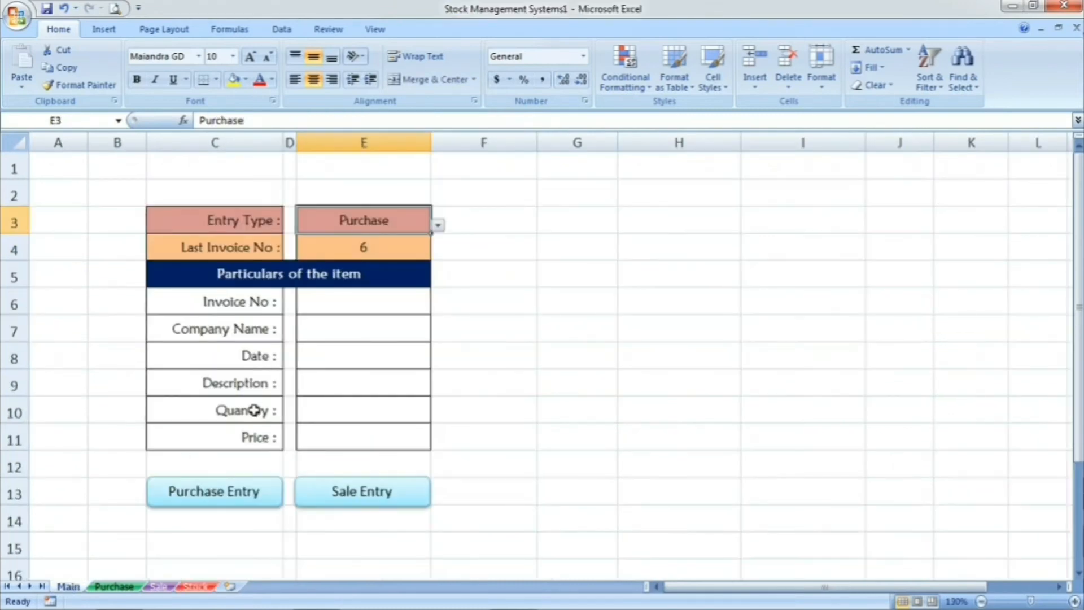
{"action": "left_click", "coordinate": [371, 308]}
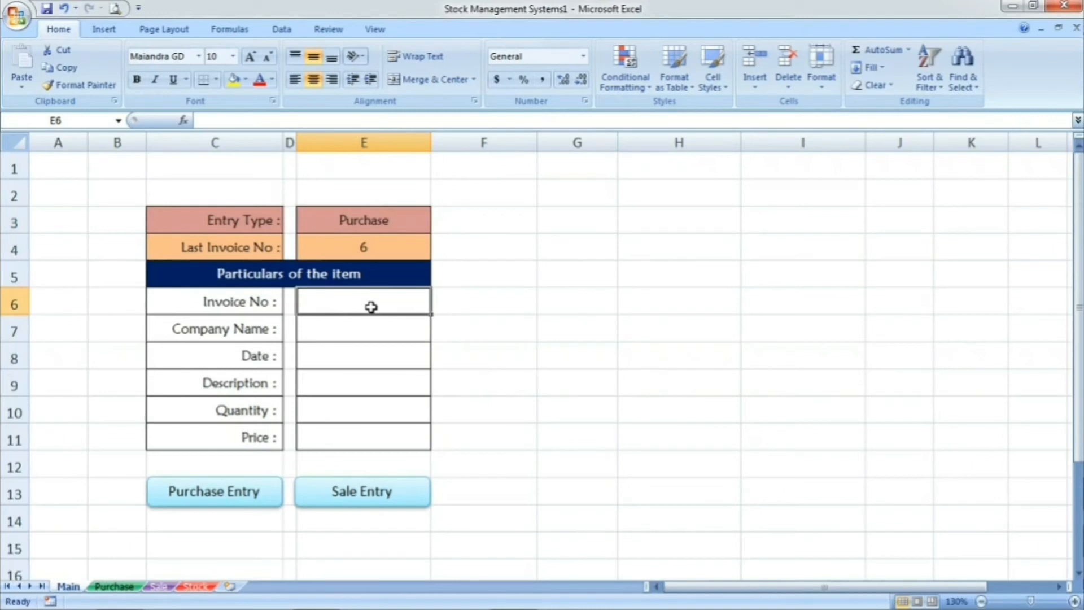
{"action": "left_click", "coordinate": [195, 587]}
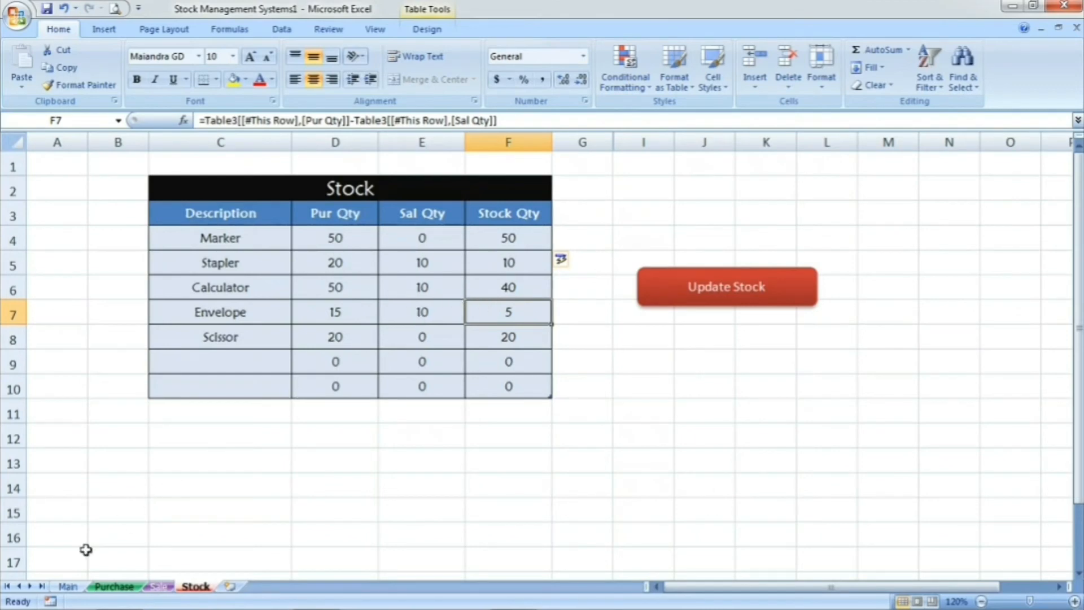
{"action": "left_click", "coordinate": [68, 587]}
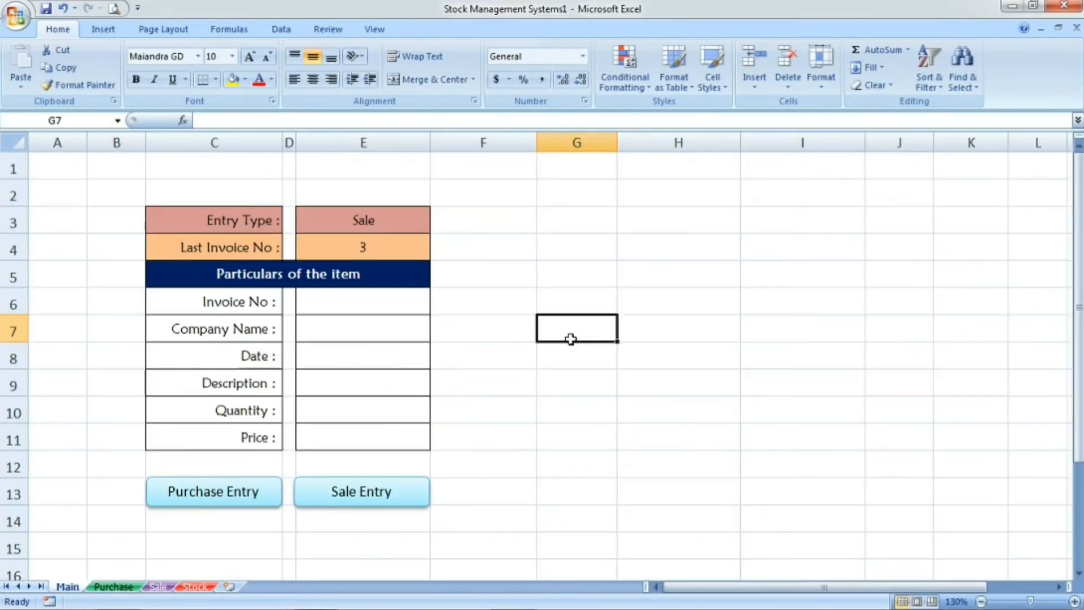
{"action": "left_click", "coordinate": [316, 298]}
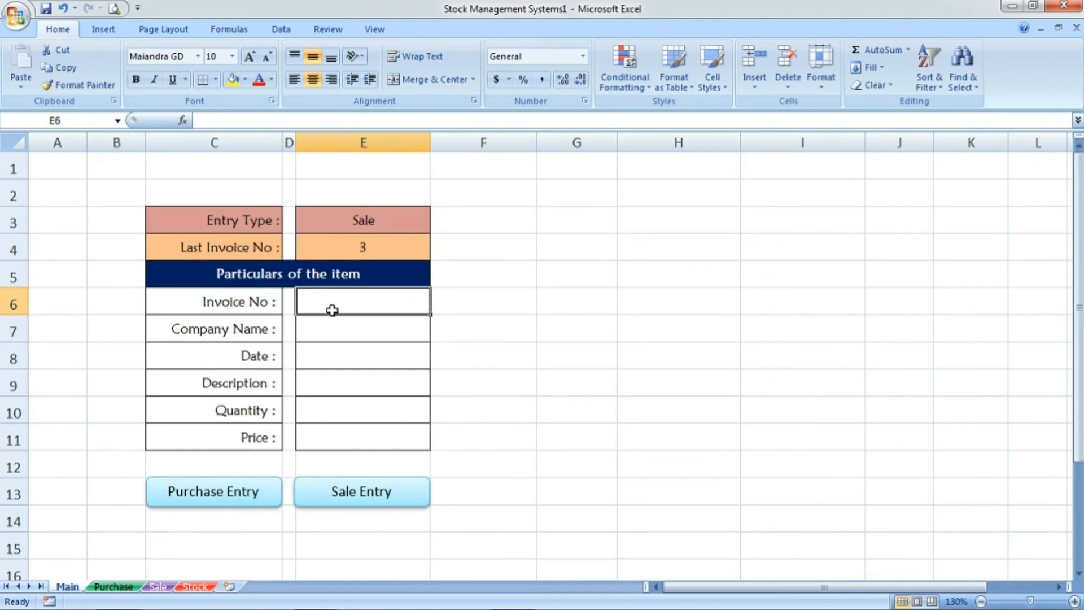
{"action": "type", "text": "4"}
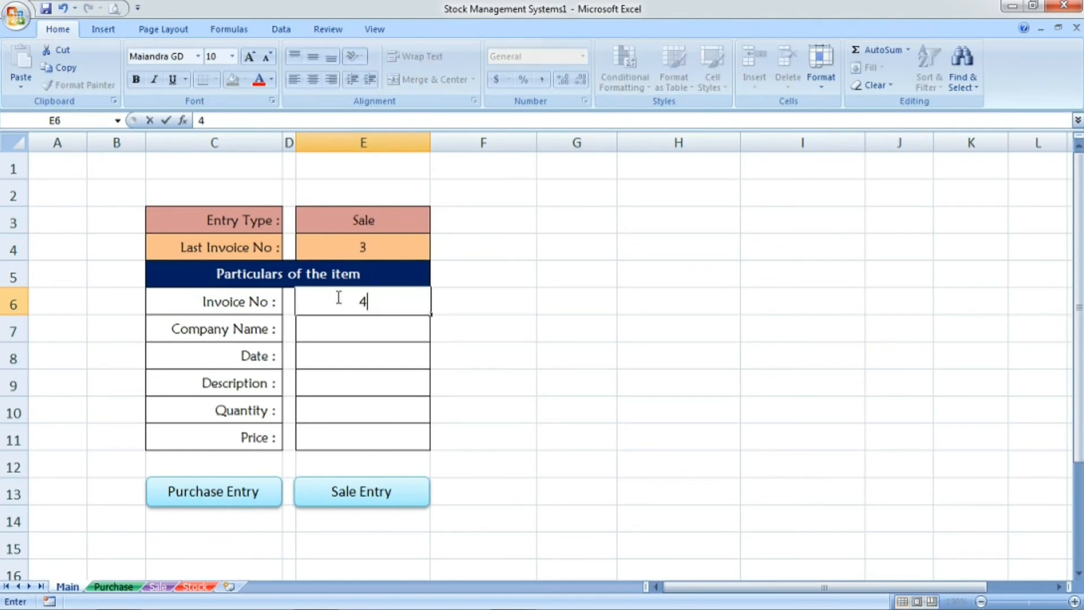
{"action": "key", "text": "Return"}
{"action": "type", "text": "B"}
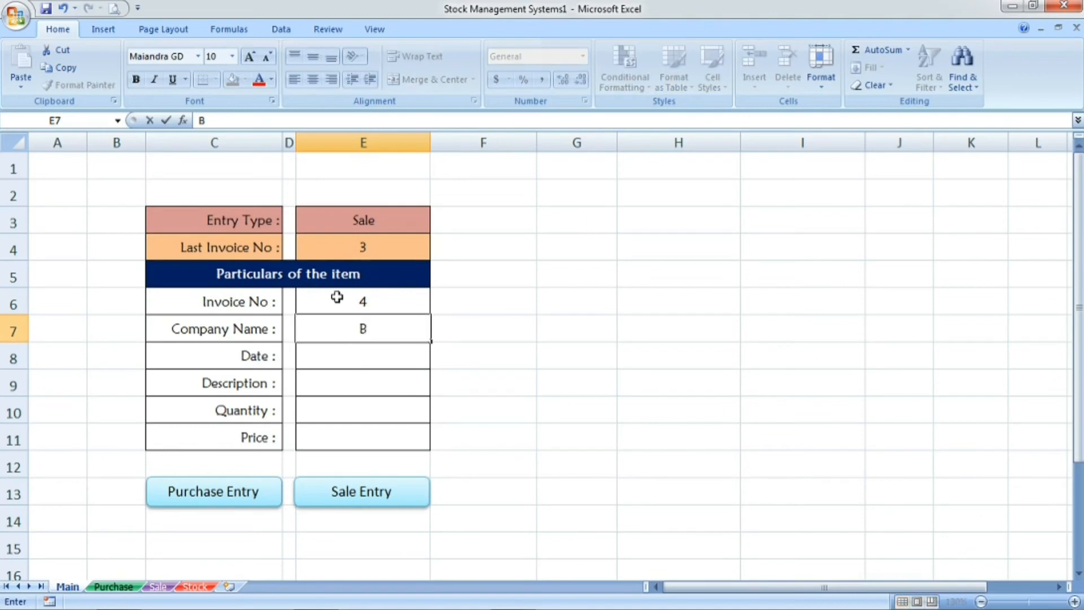
{"action": "type", "text": "bb Llc"}
{"action": "key", "text": "Return"}
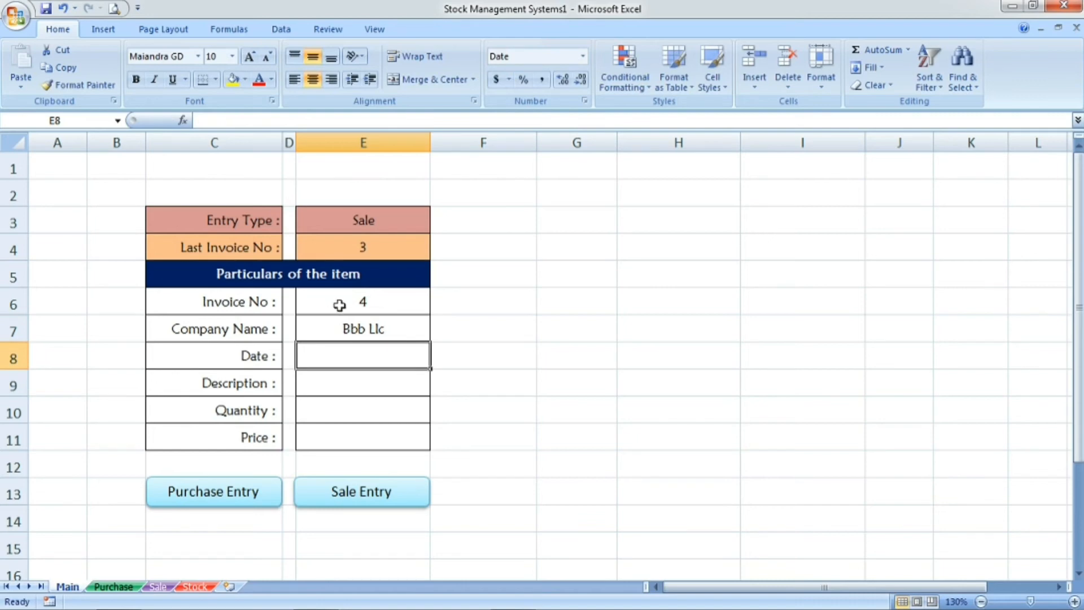
Enter the sale's Date as 25-06-21 and its Description as Marker.
{"action": "type", "text": "25-"}
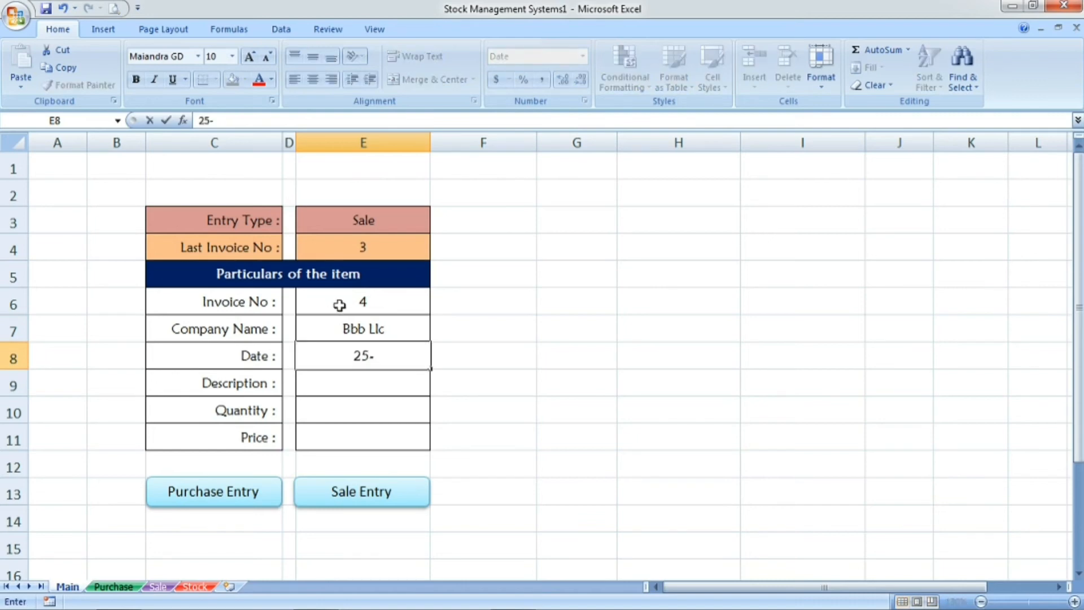
{"action": "type", "text": "06-21"}
{"action": "key", "text": "Return"}
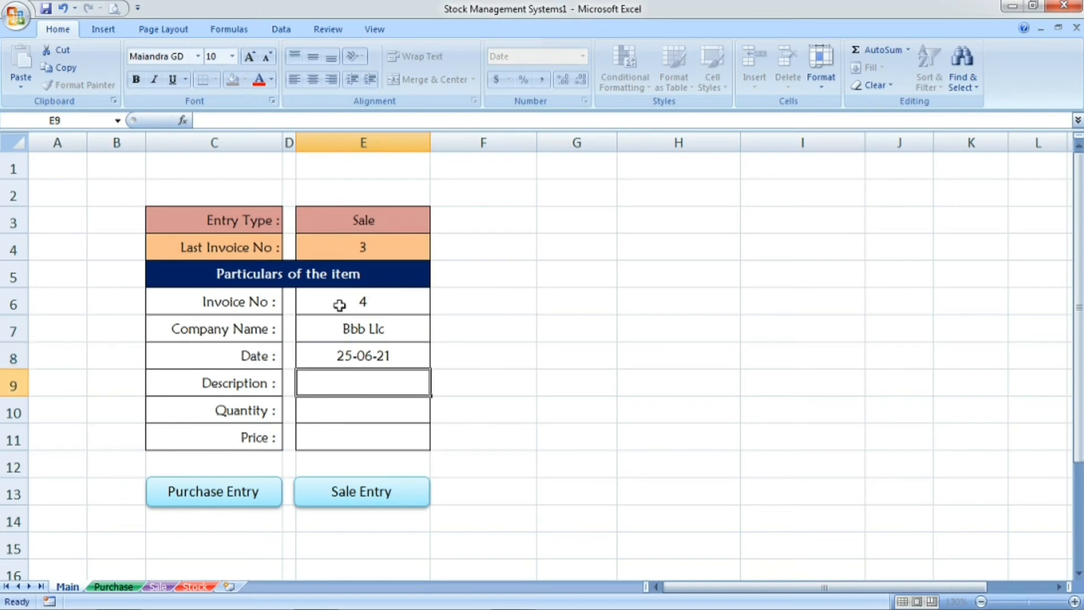
{"action": "type", "text": "Marker"}
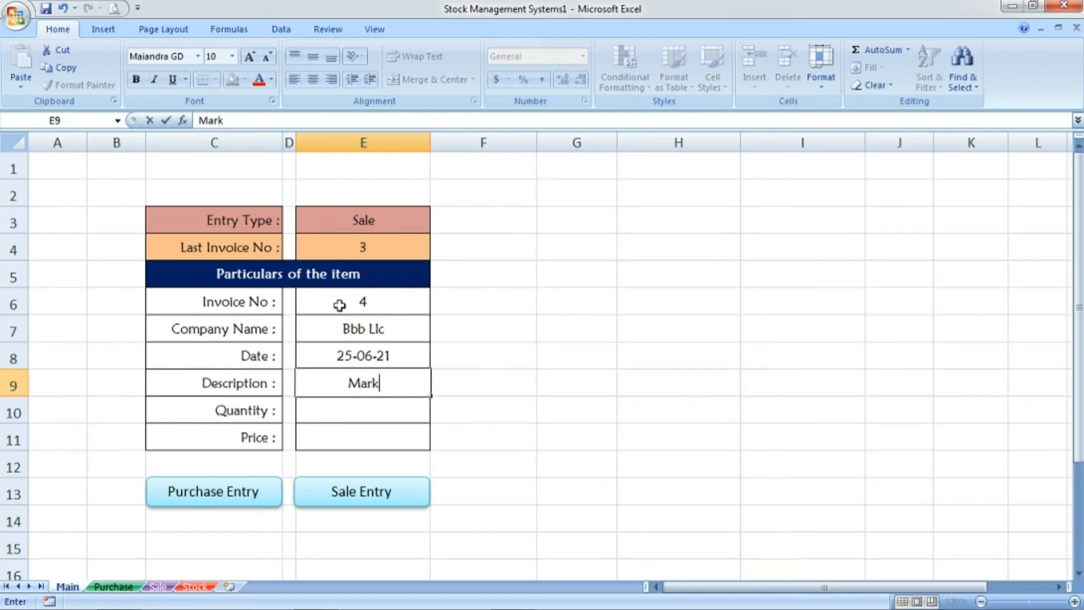
{"action": "key", "text": "Return"}
Enter a Quantity of 10 and a Price of 20 for the Marker sale.
{"action": "type", "text": "10"}
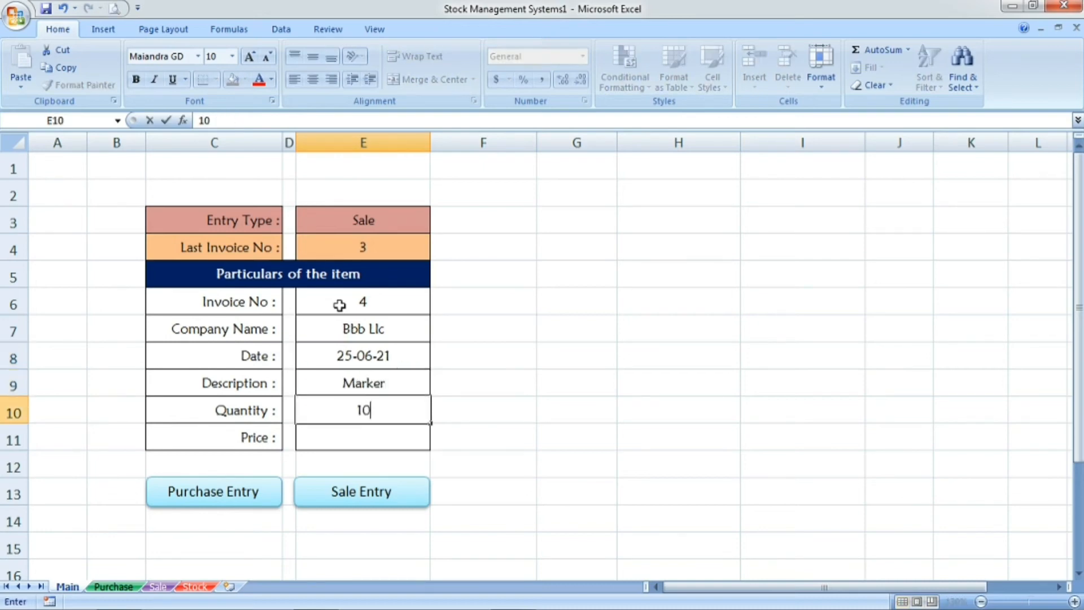
{"action": "key", "text": "Return"}
{"action": "type", "text": "20"}
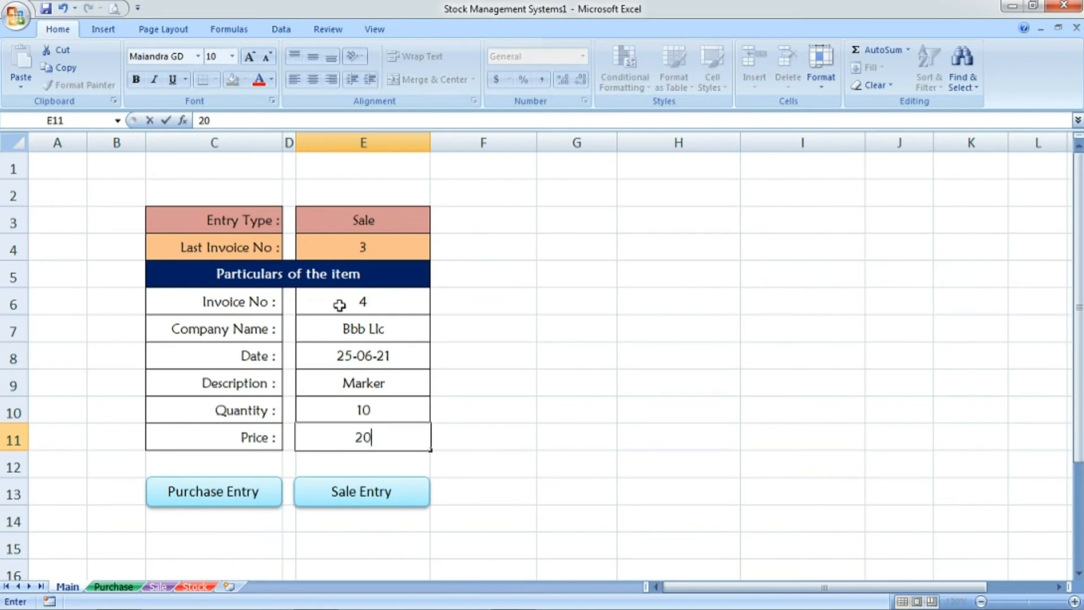
{"action": "key", "text": "Return"}
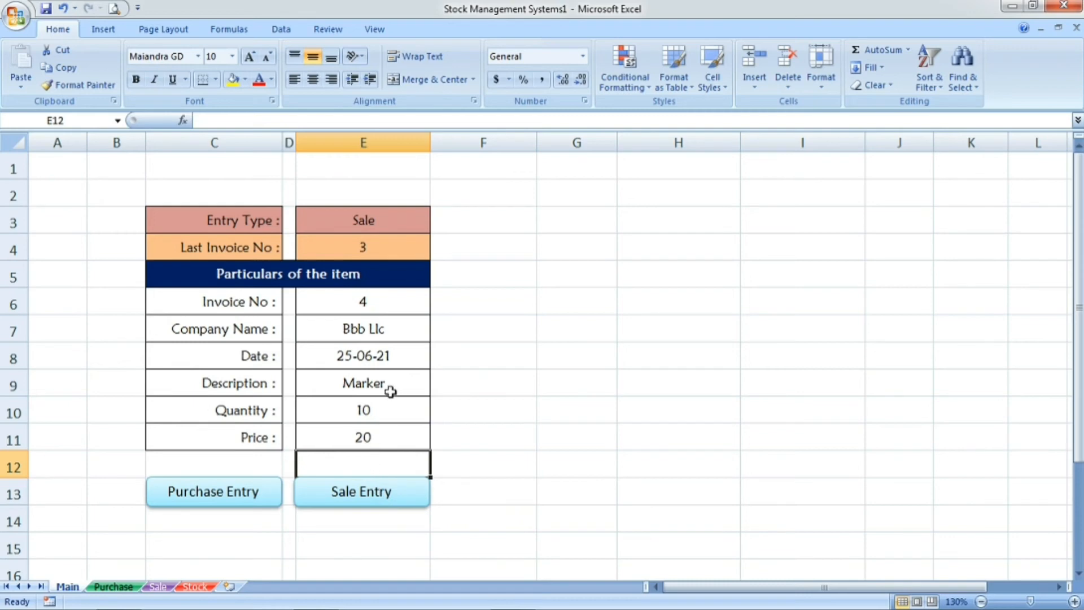
Consult the Purchase sheet, and change the Marker sale on the Main sheet to Quantity 60 and Price 120.
{"action": "left_click", "coordinate": [378, 414]}
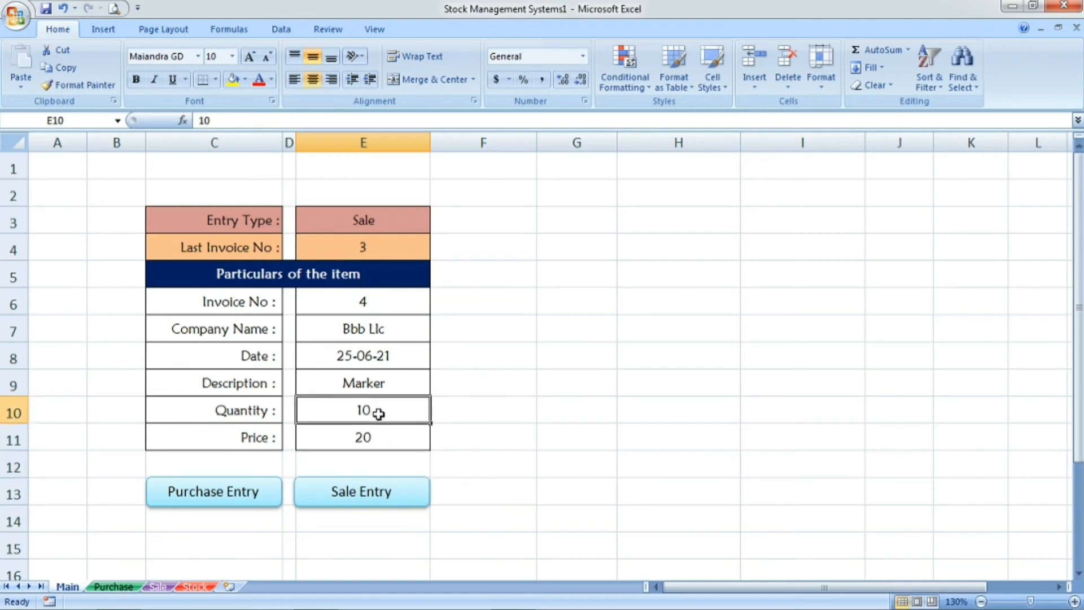
{"action": "left_click", "coordinate": [114, 587]}
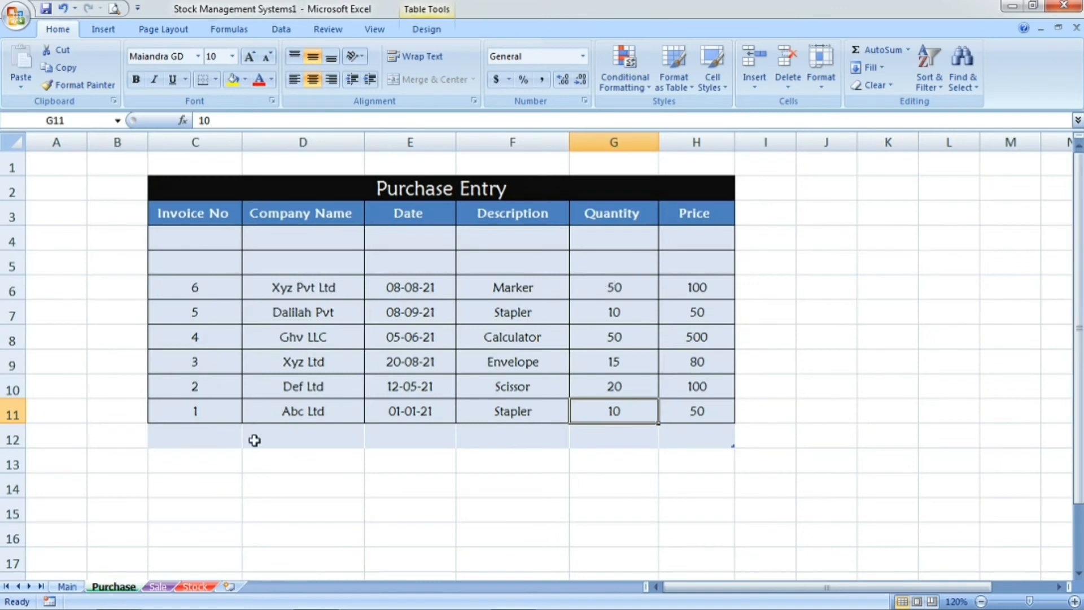
{"action": "left_click", "coordinate": [66, 587]}
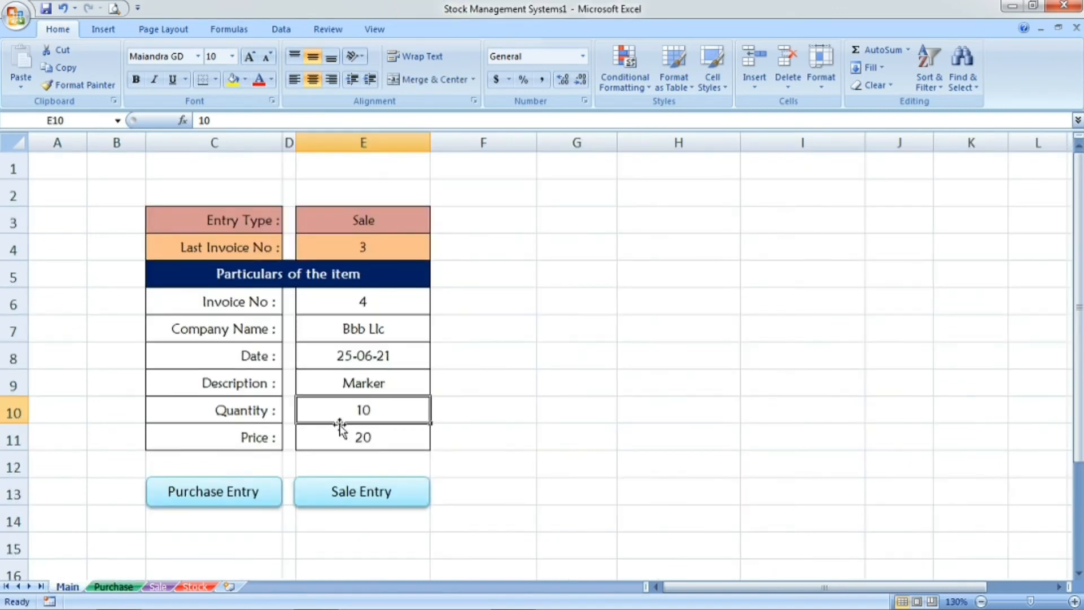
{"action": "type", "text": "60"}
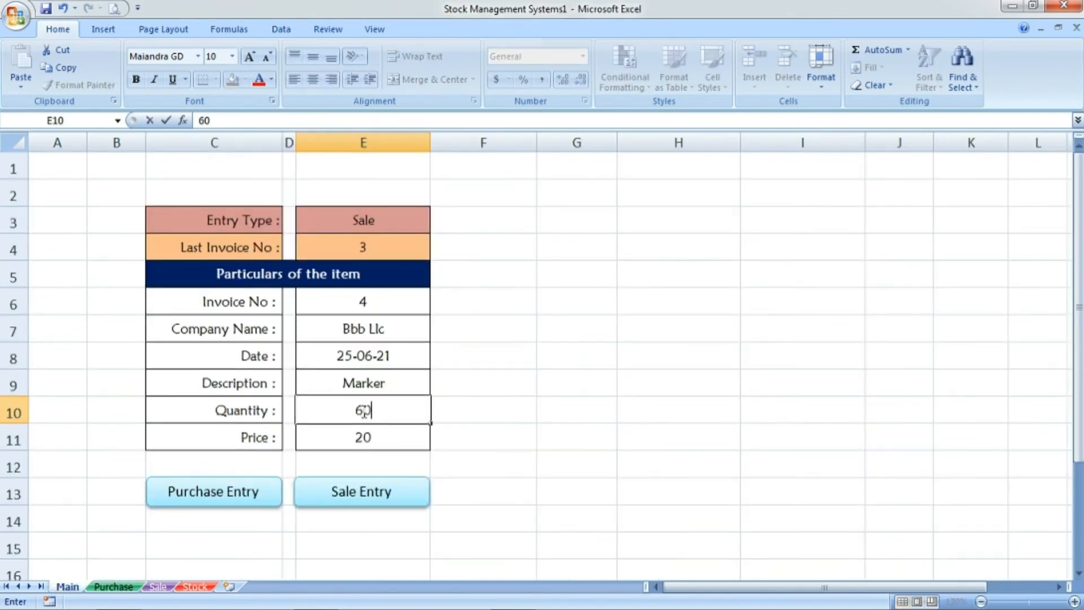
{"action": "key", "text": "Return"}
{"action": "type", "text": "120"}
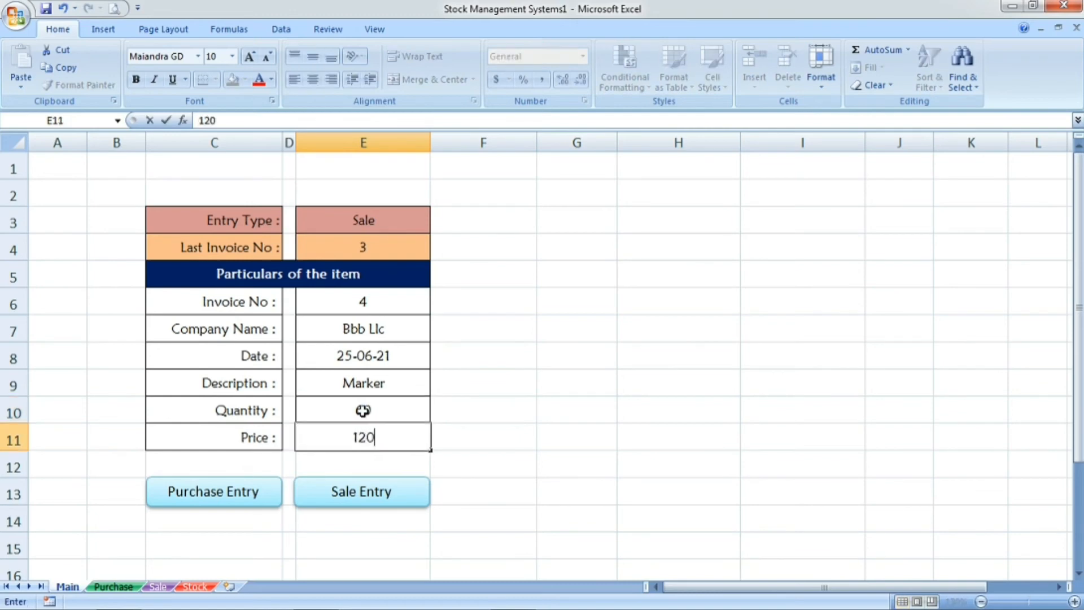
{"action": "key", "text": "Return"}
Compare the sale's Quantity with Marker's purchased quantity on the Purchase sheet and return to the Main sheet.
{"action": "left_click", "coordinate": [391, 412]}
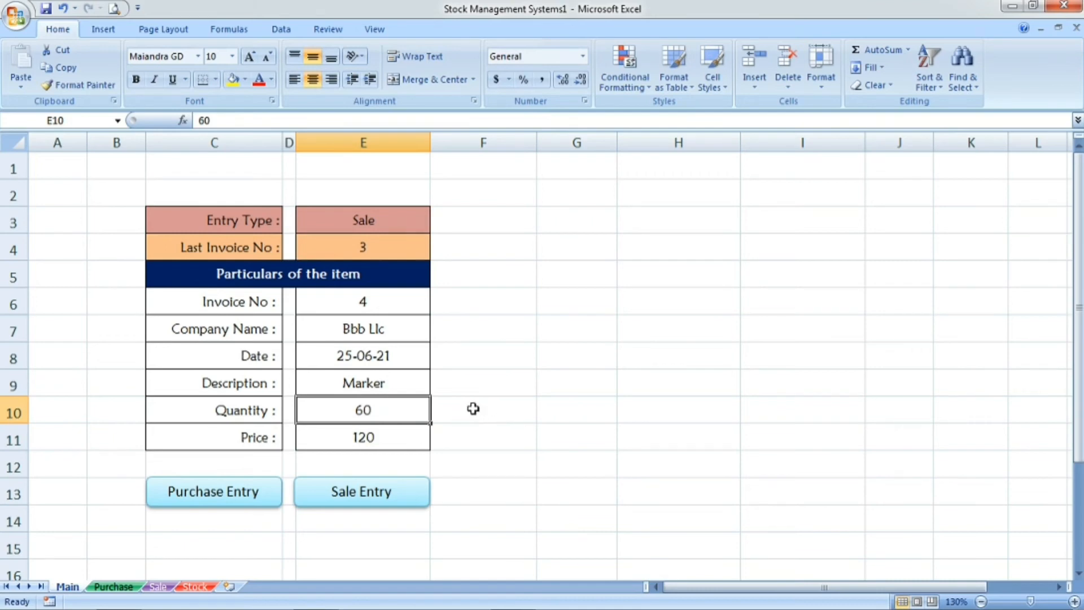
{"action": "left_click", "coordinate": [115, 587]}
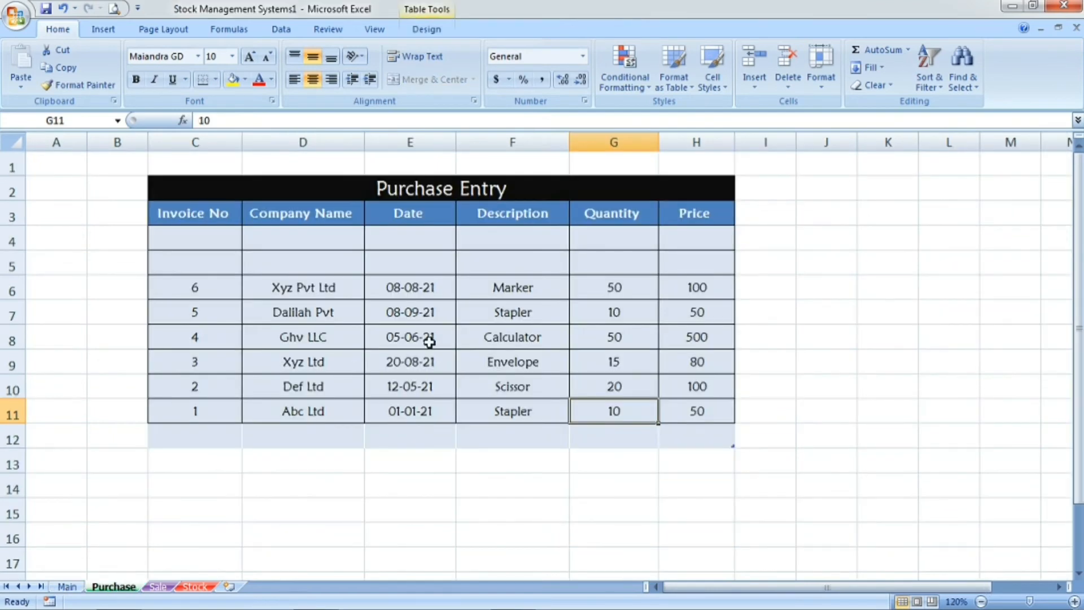
{"action": "left_click", "coordinate": [594, 286]}
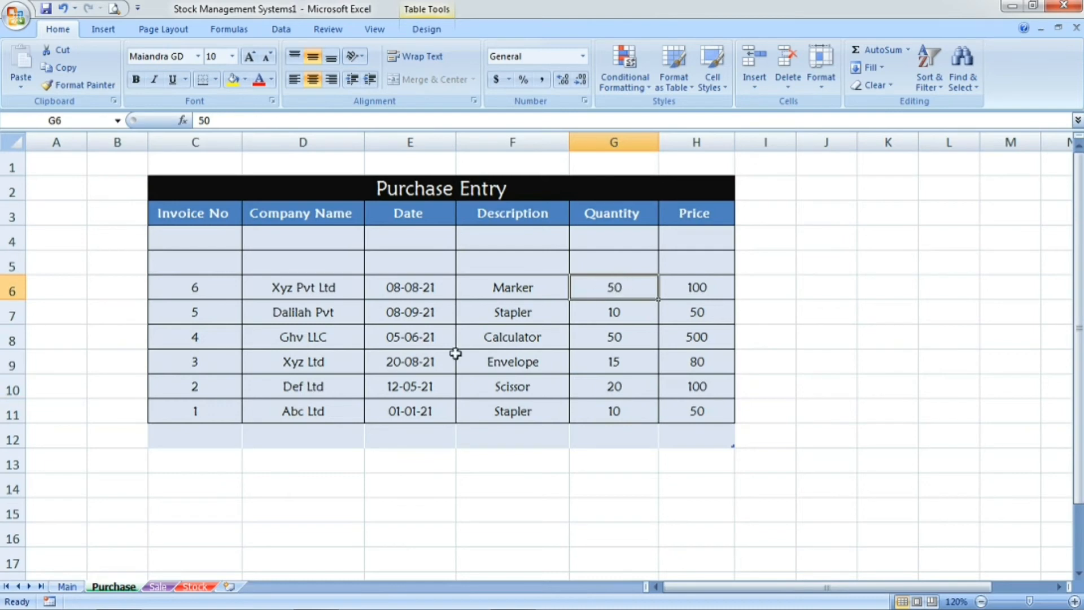
{"action": "left_click", "coordinate": [68, 587]}
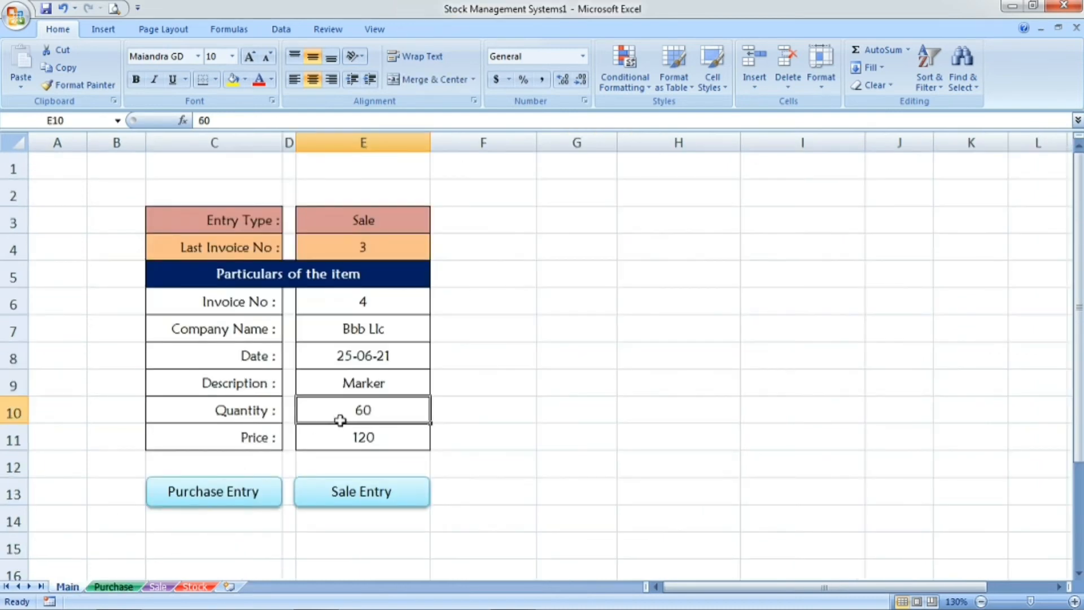
Enter =VLOOKUP(E9,Table3[#All],4,0) in F10 beside Quantity, looking up the described item's Stock Qty in the Stock sheet's table.
{"action": "left_click", "coordinate": [466, 407]}
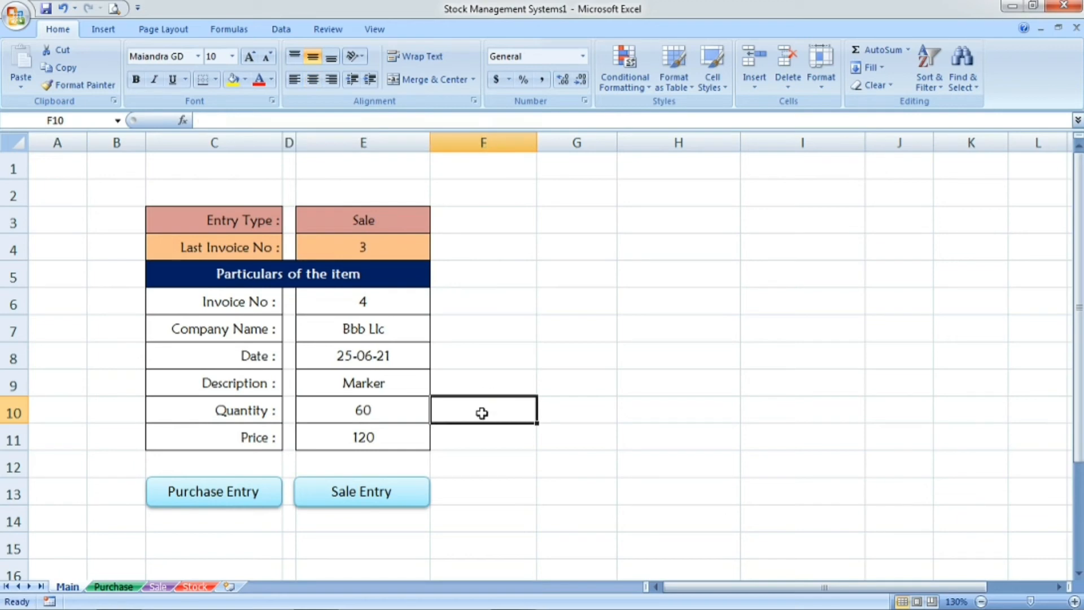
{"action": "type", "text": "=vlo"}
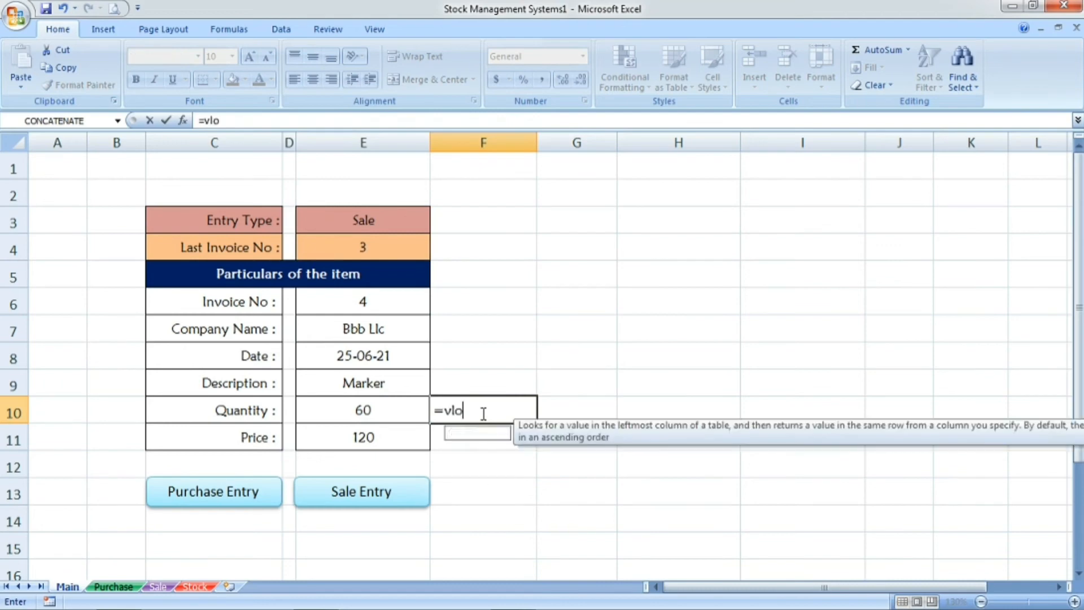
{"action": "type", "text": "okup("}
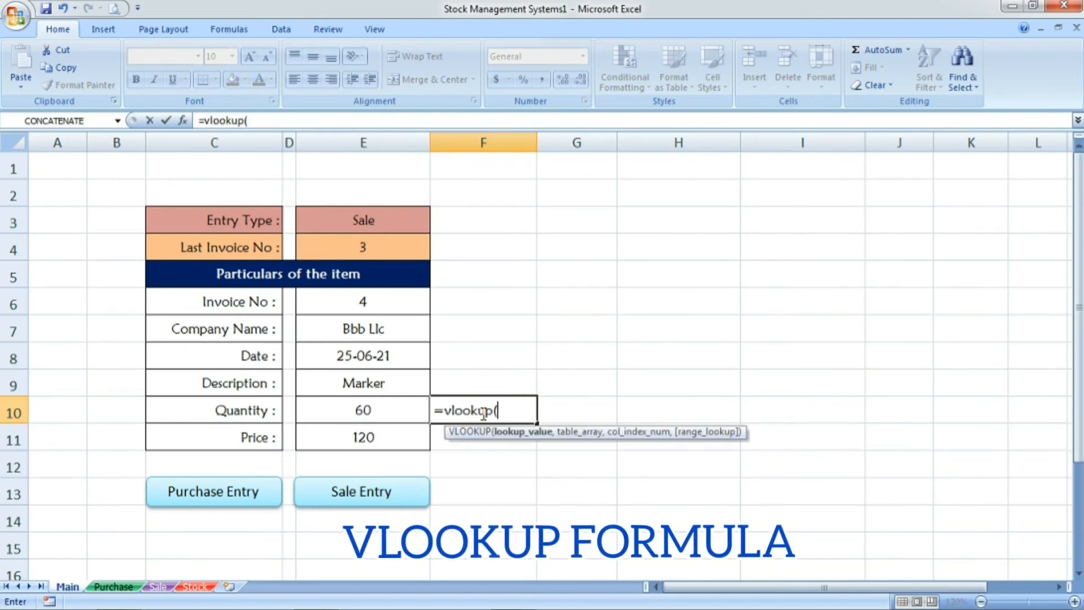
{"action": "left_click", "coordinate": [405, 382]}
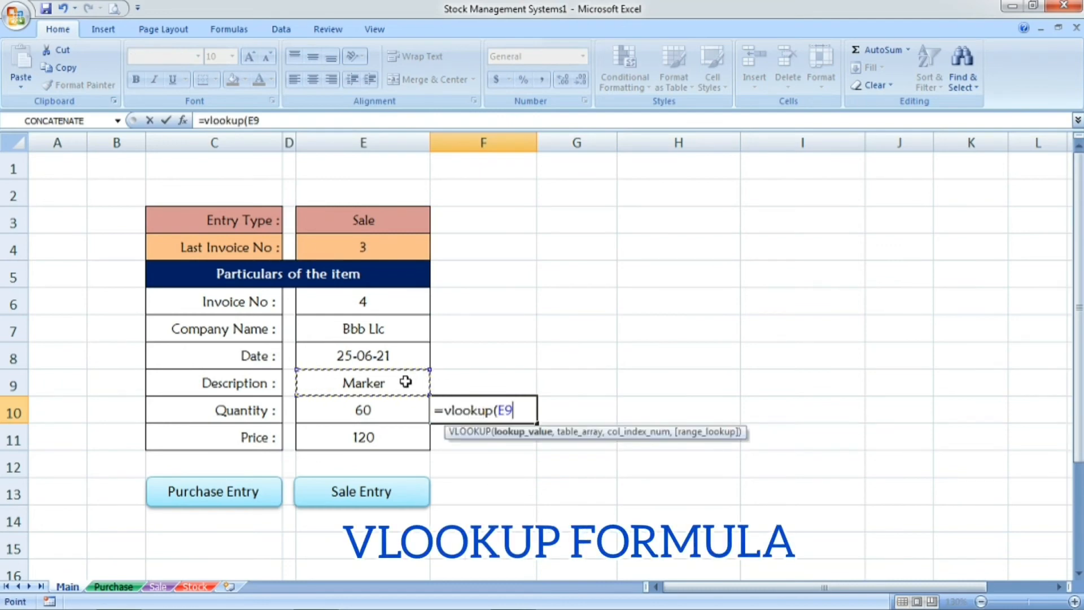
{"action": "type", "text": ","}
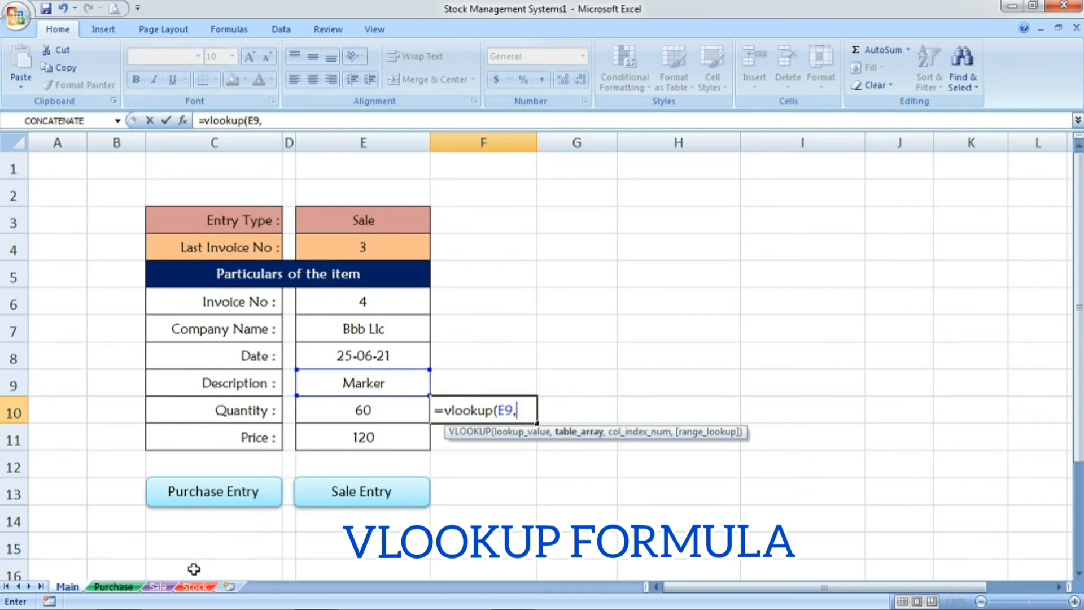
{"action": "left_click", "coordinate": [194, 587]}
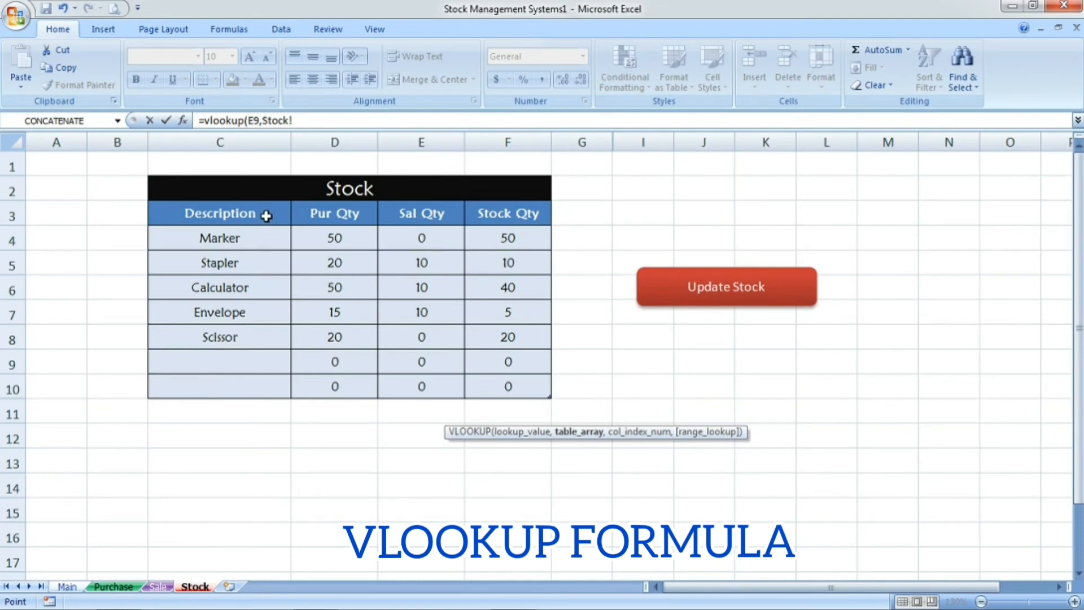
{"action": "left_click_drag", "start_coordinate": [266, 215], "coordinate": [542, 390]}
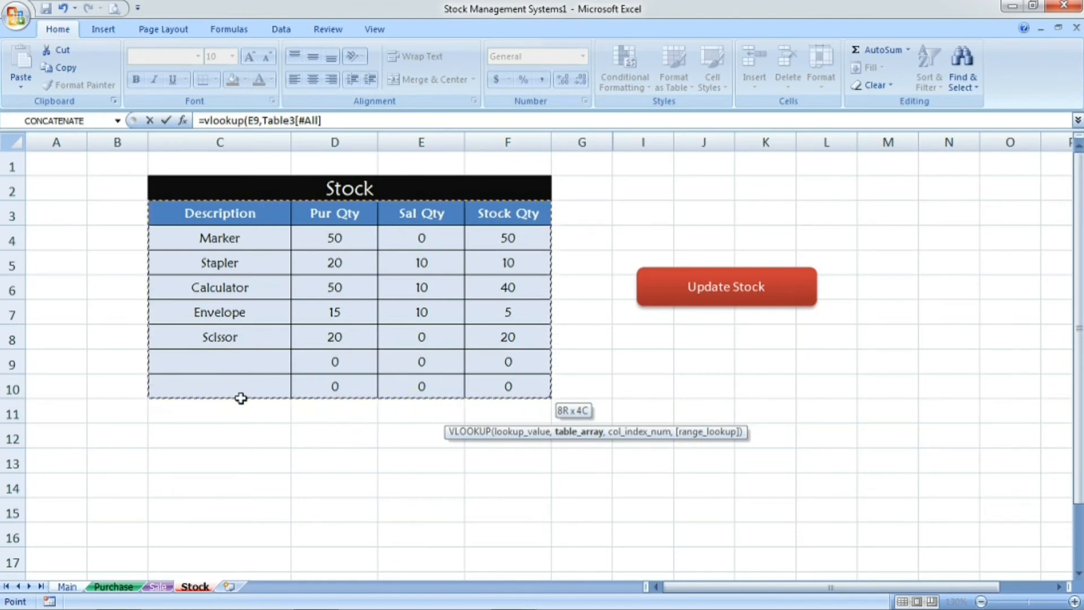
{"action": "type", "text": ","}
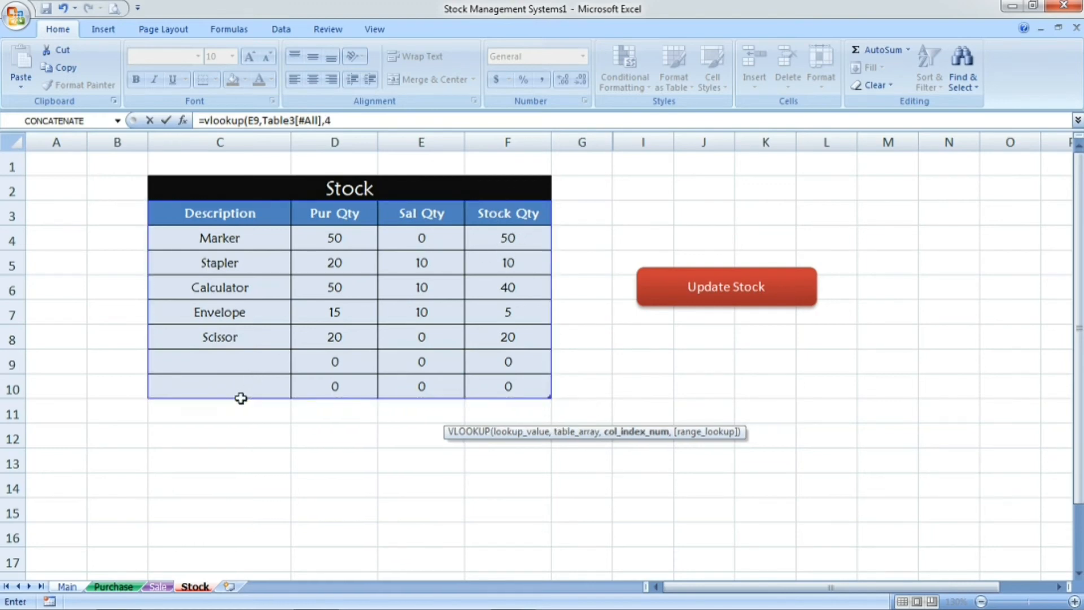
{"action": "type", "text": "4,"}
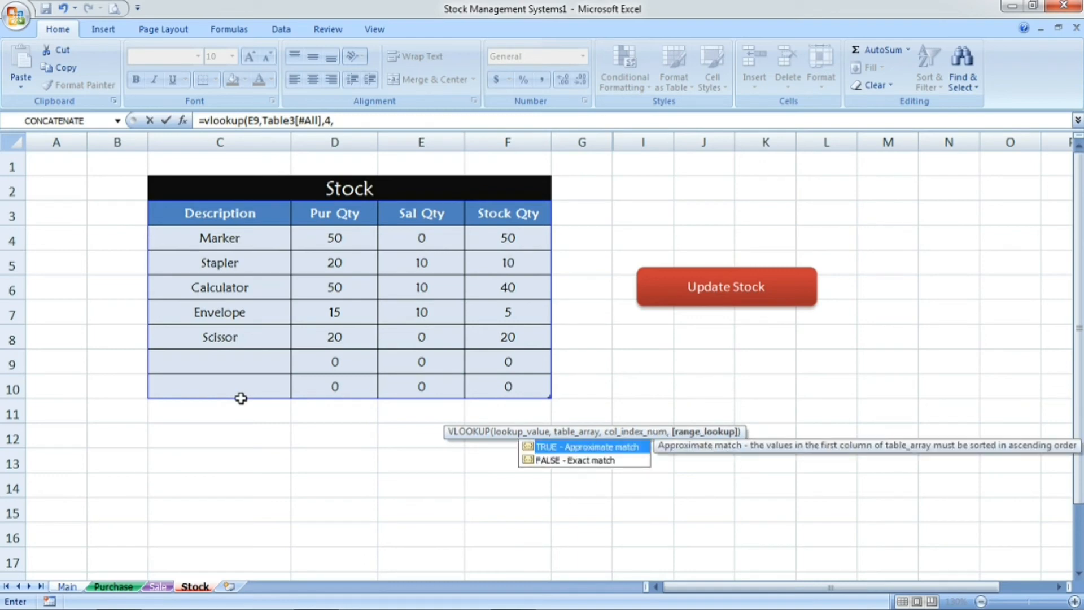
{"action": "type", "text": "0)"}
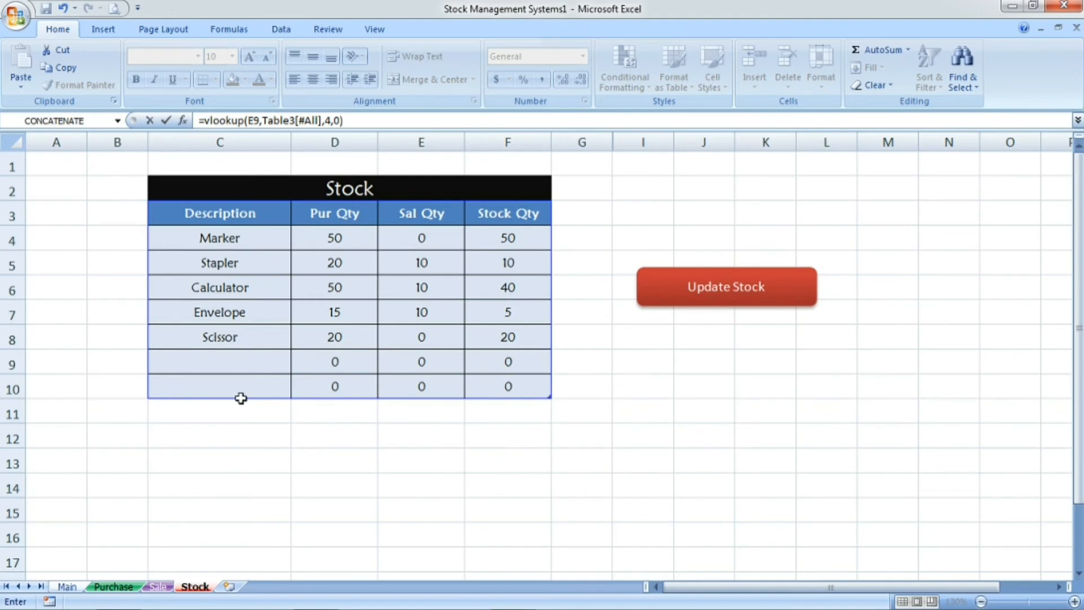
{"action": "key", "text": "Return"}
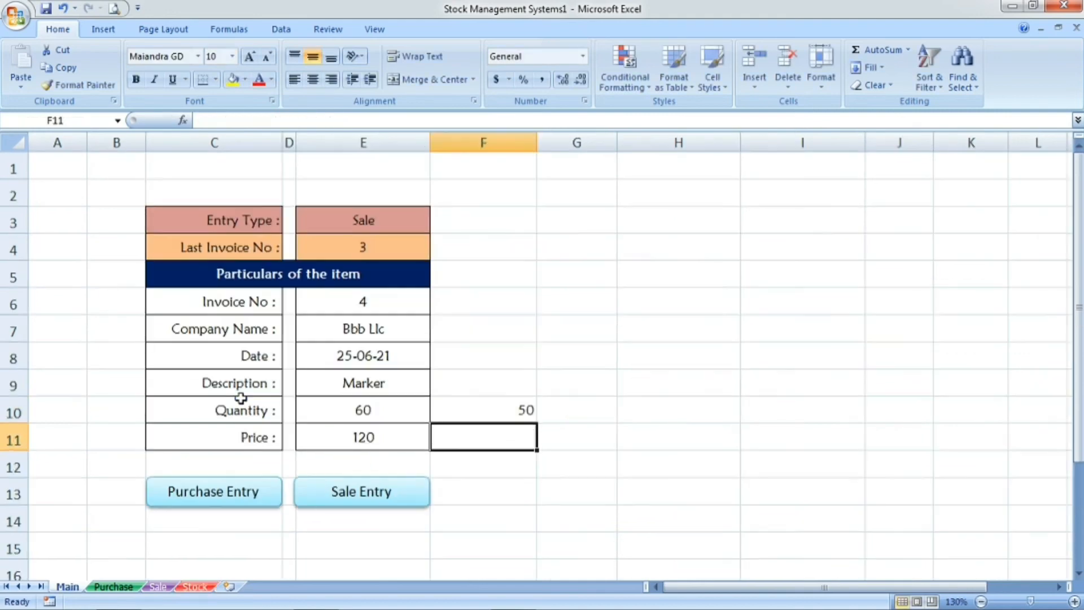
Center the lookup result in F10 beside the Quantity field.
{"action": "left_click", "coordinate": [472, 411]}
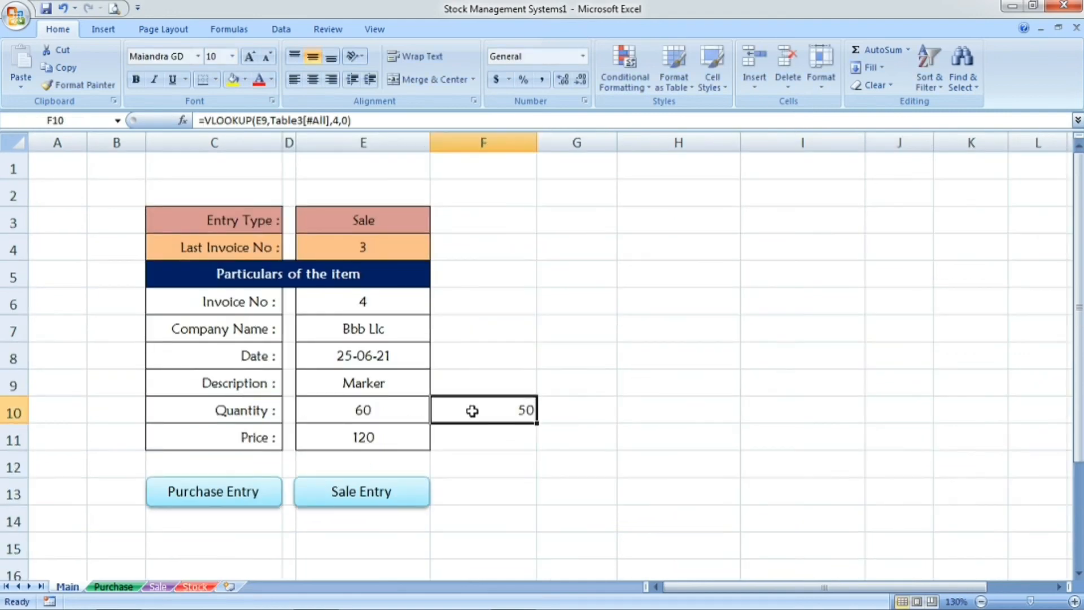
{"action": "left_click", "coordinate": [313, 80]}
{"action": "left_click", "coordinate": [376, 411]}
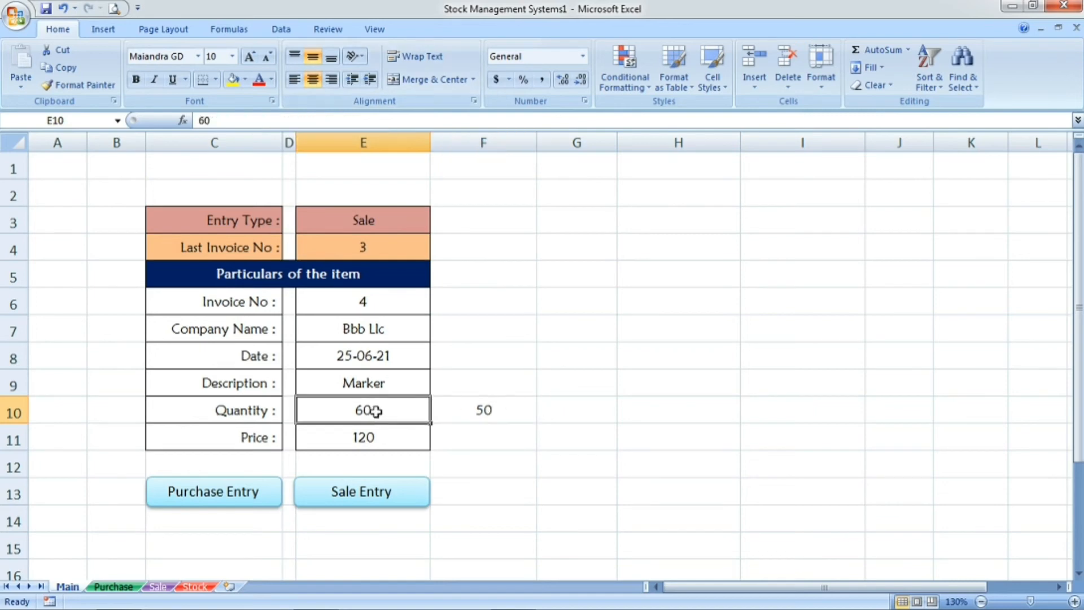
Wrap F10's VLOOKUP in an IF function whose test checks whether the looked-up stock is less than E10.
{"action": "left_click", "coordinate": [483, 411]}
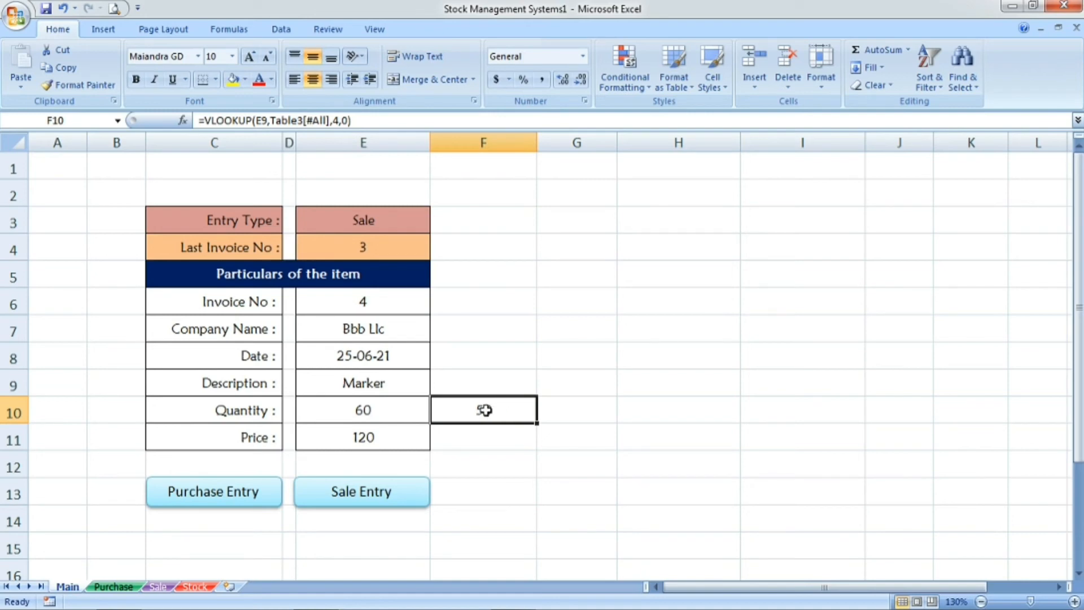
{"action": "left_click", "coordinate": [208, 125]}
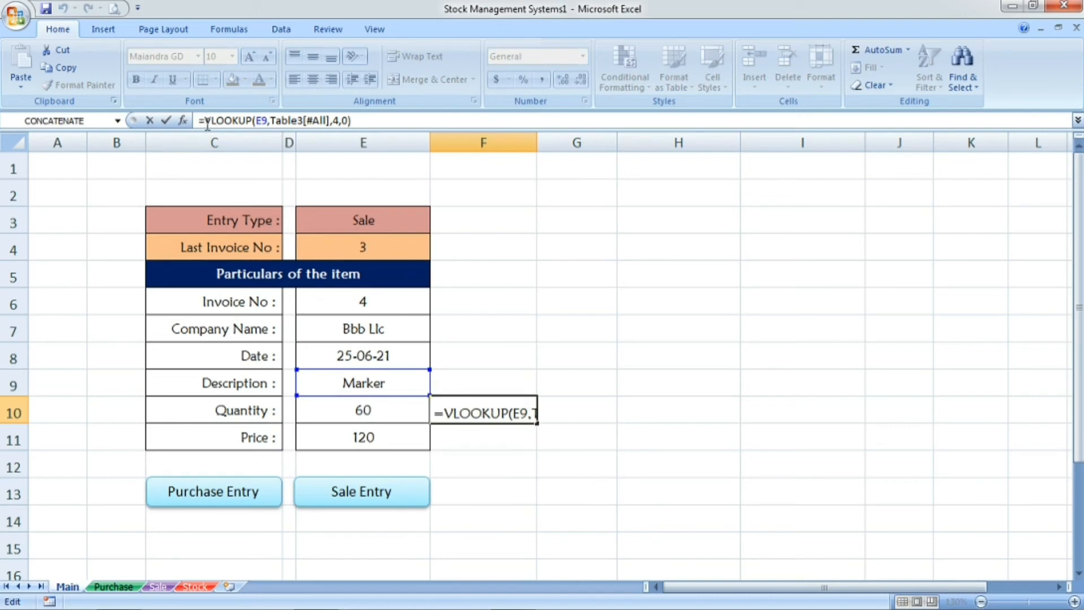
{"action": "type", "text": "if"}
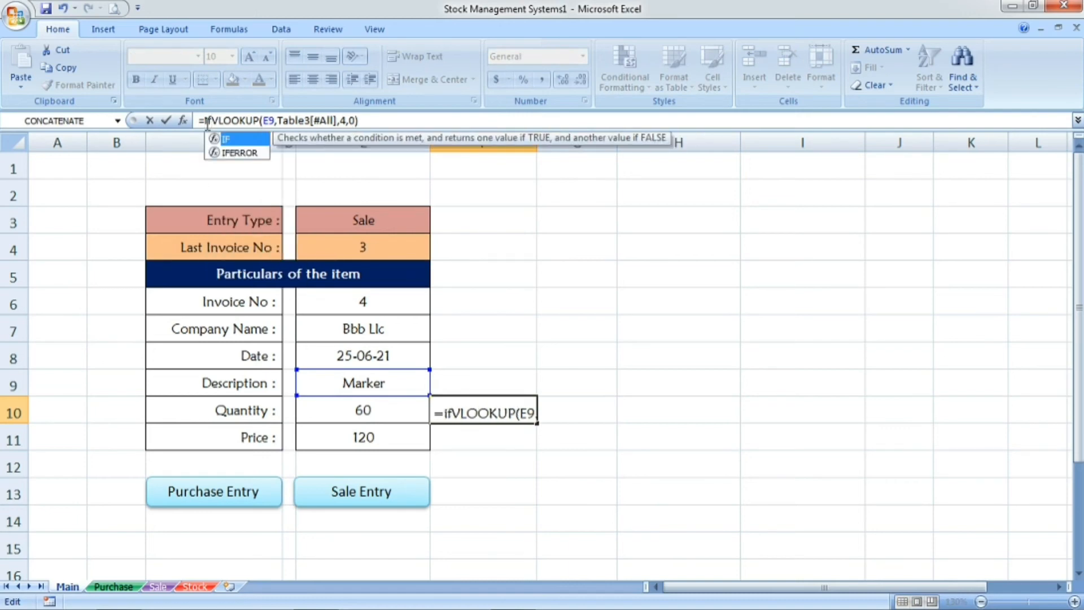
{"action": "type", "text": "("}
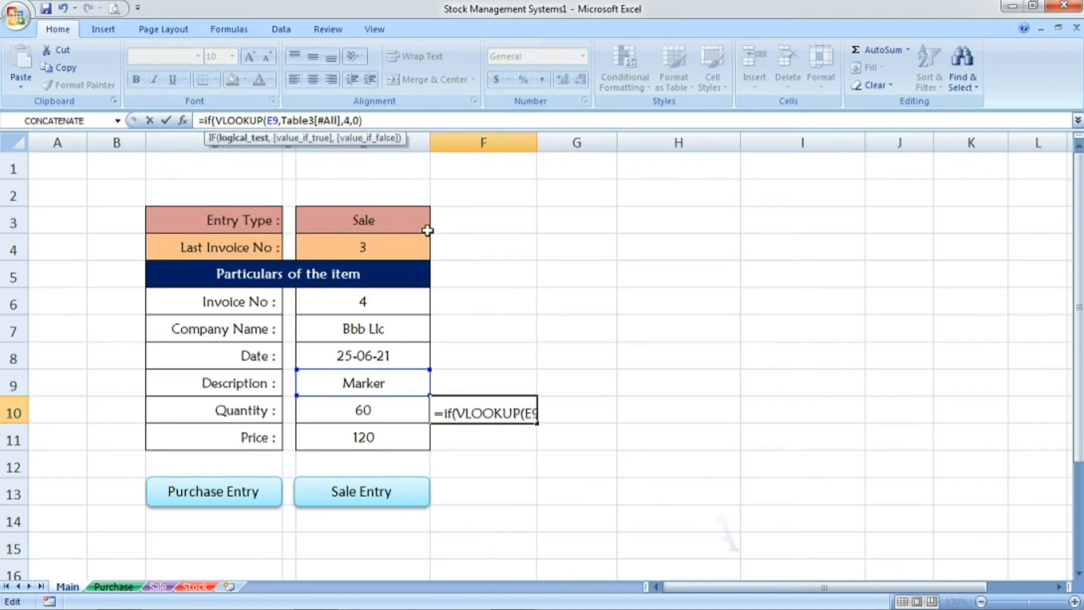
{"action": "left_click", "coordinate": [494, 413]}
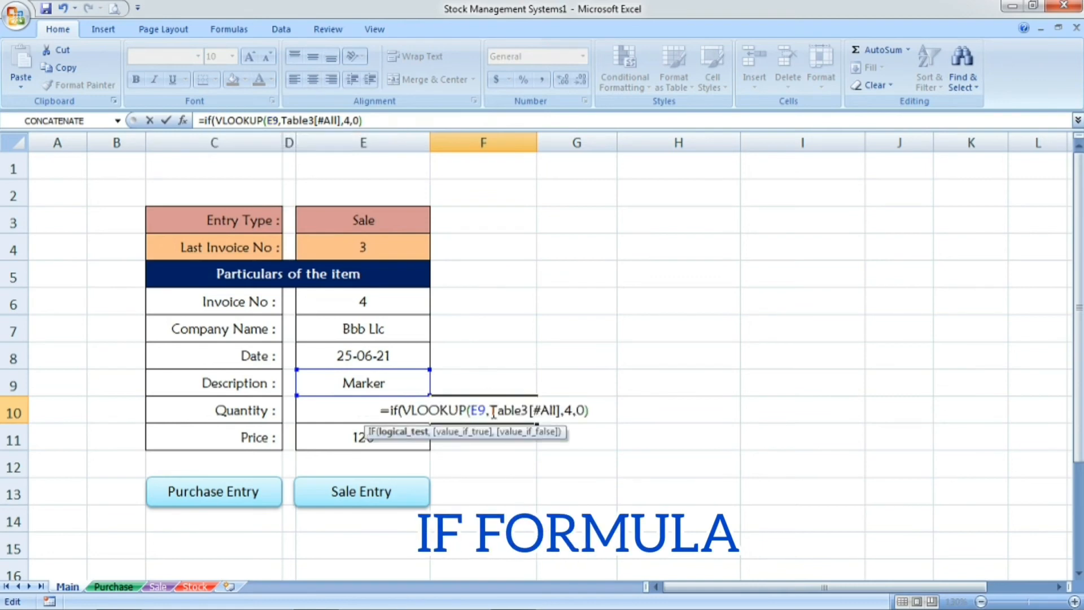
{"action": "key", "text": "Right"}
{"action": "key", "text": "Right"}
{"action": "key", "text": "Right"}
{"action": "key", "text": "Right"}
{"action": "key", "text": "Right"}
{"action": "key", "text": "Right"}
{"action": "key", "text": "Right"}
{"action": "key", "text": "Right"}
{"action": "key", "text": "Right"}
{"action": "key", "text": "Right"}
{"action": "key", "text": "Right"}
{"action": "key", "text": "Right"}
{"action": "key", "text": "Right"}
{"action": "key", "text": "Right"}
{"action": "key", "text": "Right"}
{"action": "key", "text": "Right"}
{"action": "key", "text": "Right"}
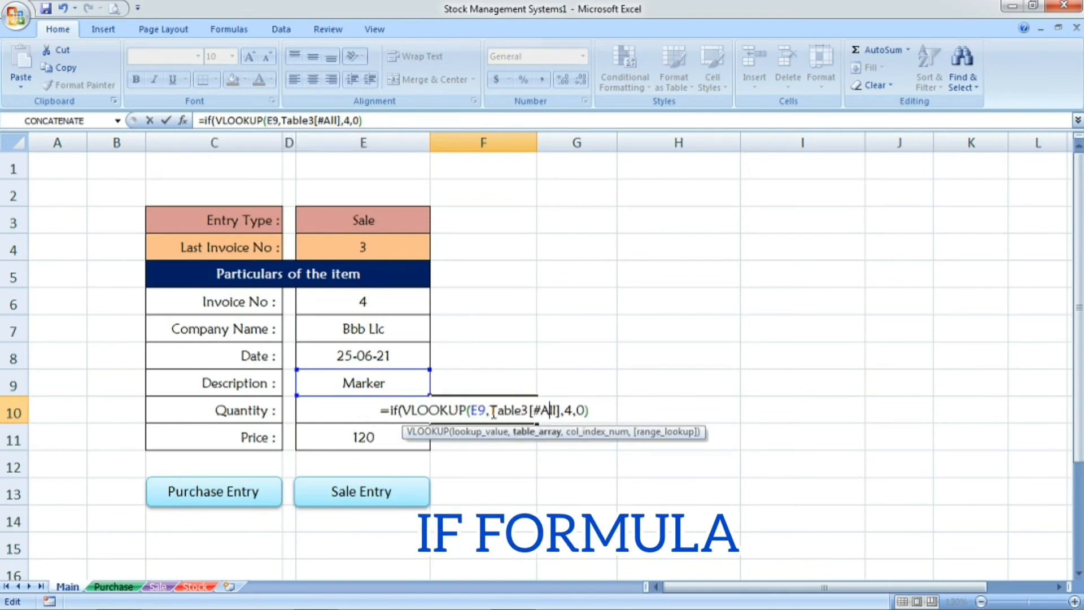
{"action": "key", "text": "Right"}
{"action": "key", "text": "Right"}
{"action": "key", "text": "Right"}
{"action": "key", "text": "Right"}
{"action": "key", "text": "Right"}
{"action": "key", "text": "Right"}
{"action": "key", "text": "Right"}
{"action": "key", "text": "Right"}
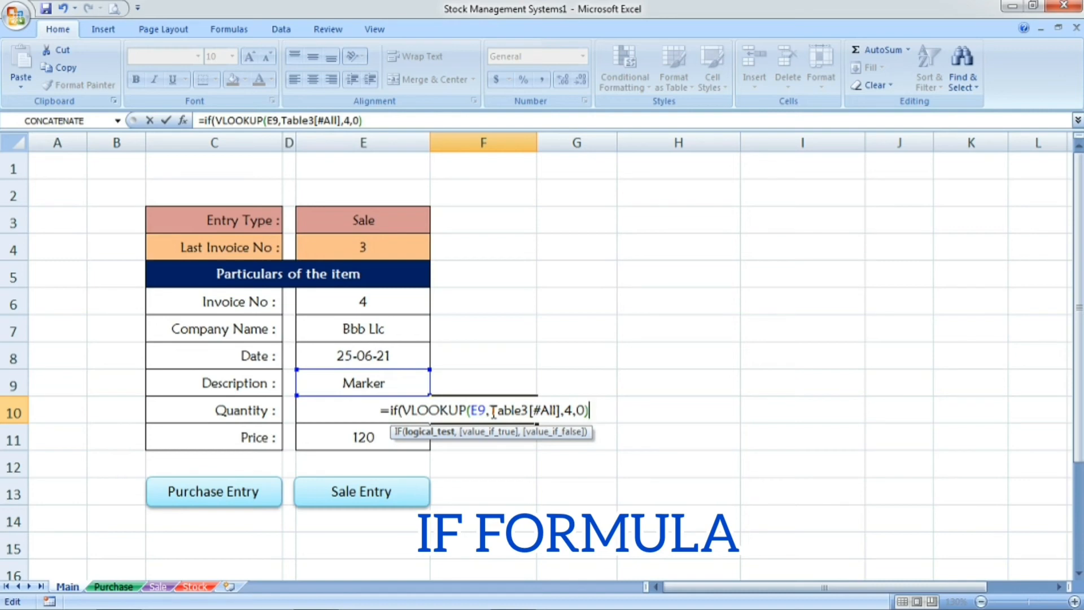
{"action": "type", "text": "<"}
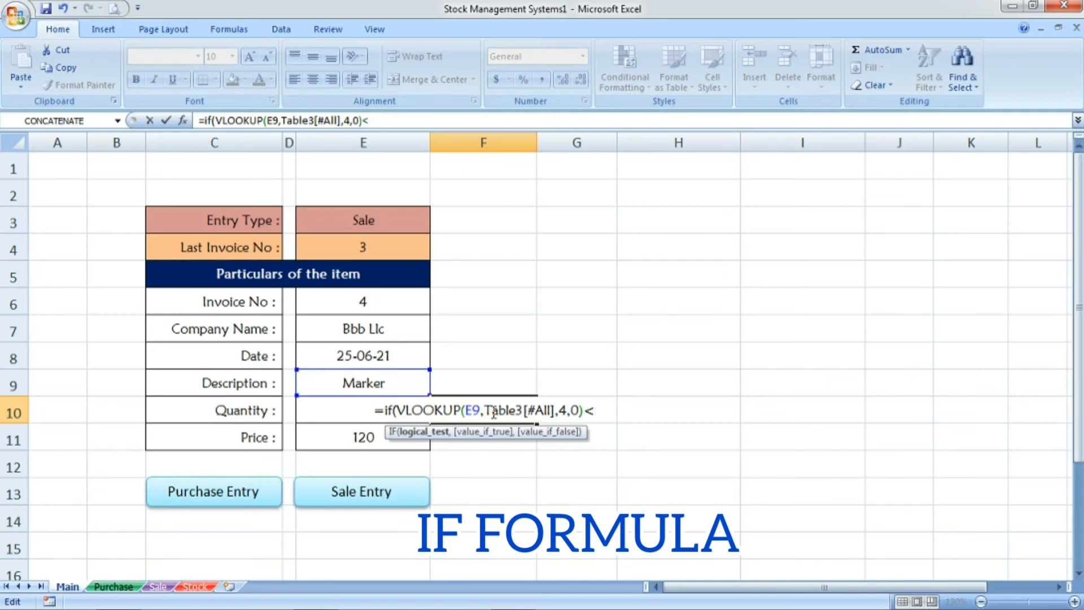
{"action": "left_click", "coordinate": [331, 407]}
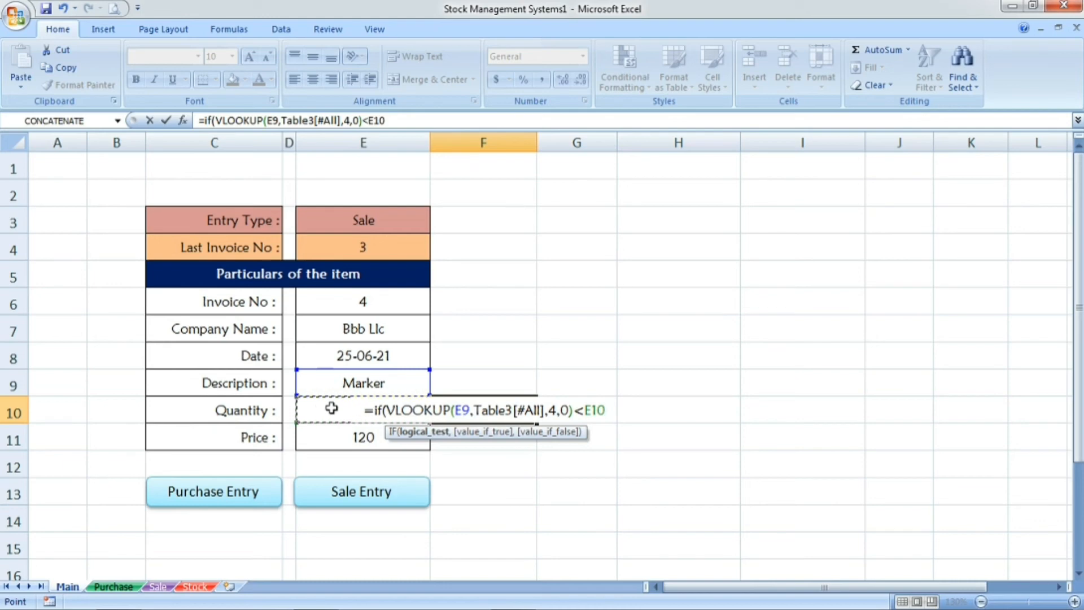
Complete F10's IF formula to return "Not Enough Quantity" when the test is true and empty text "" when false.
{"action": "type", "text": ","}
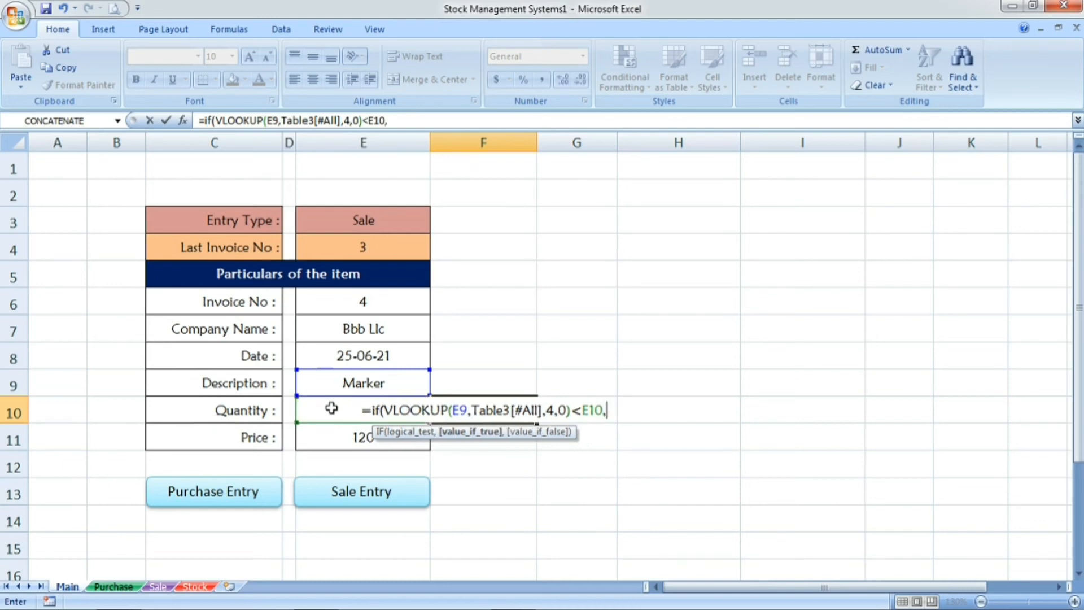
{"action": "type", "text": "\""}
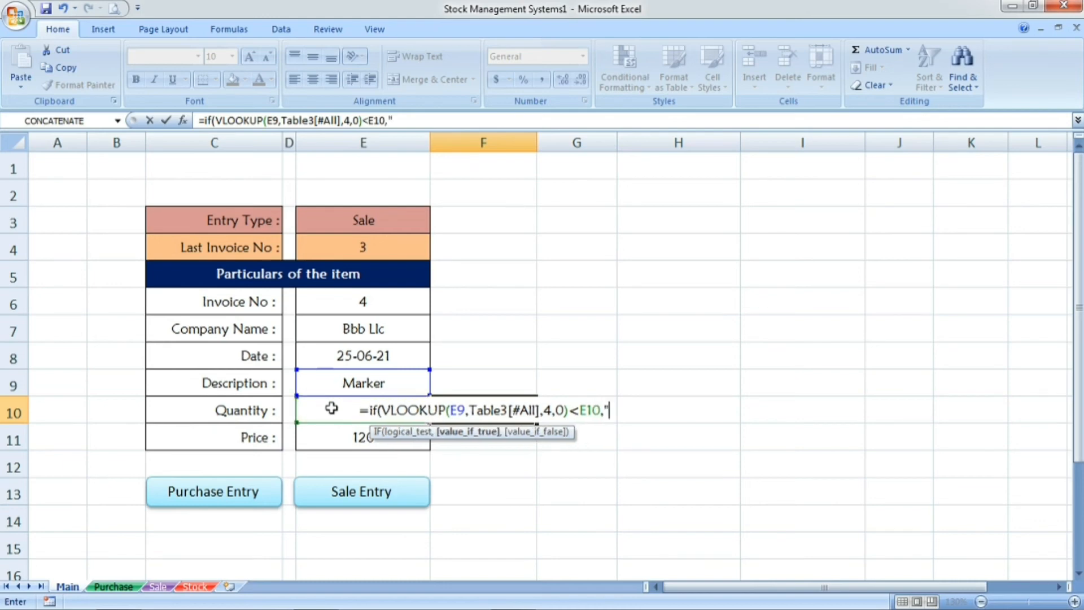
{"action": "type", "text": "N"}
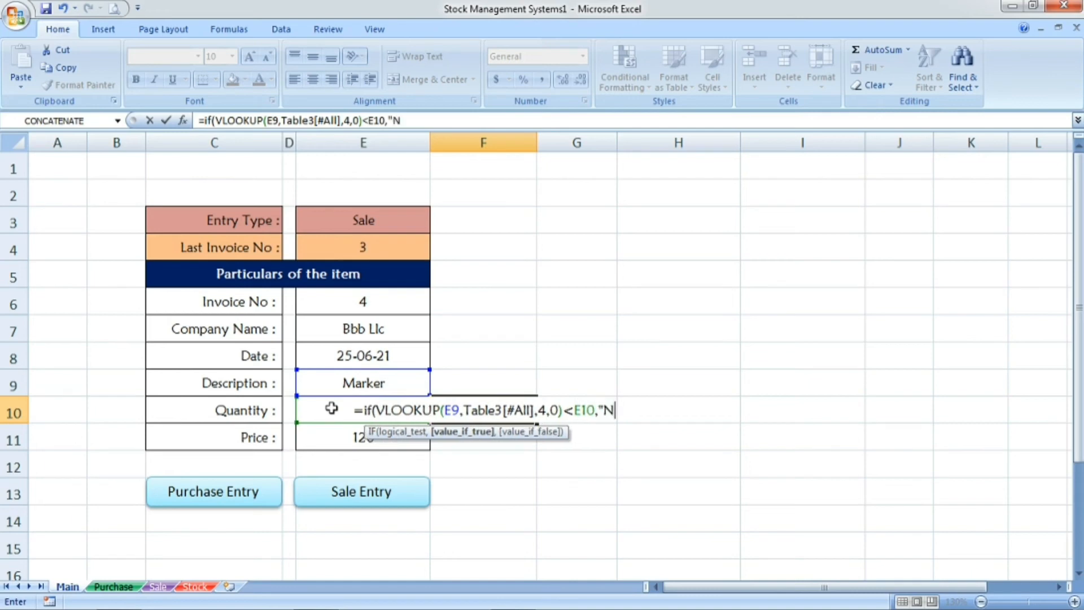
{"action": "type", "text": "ot Eno"}
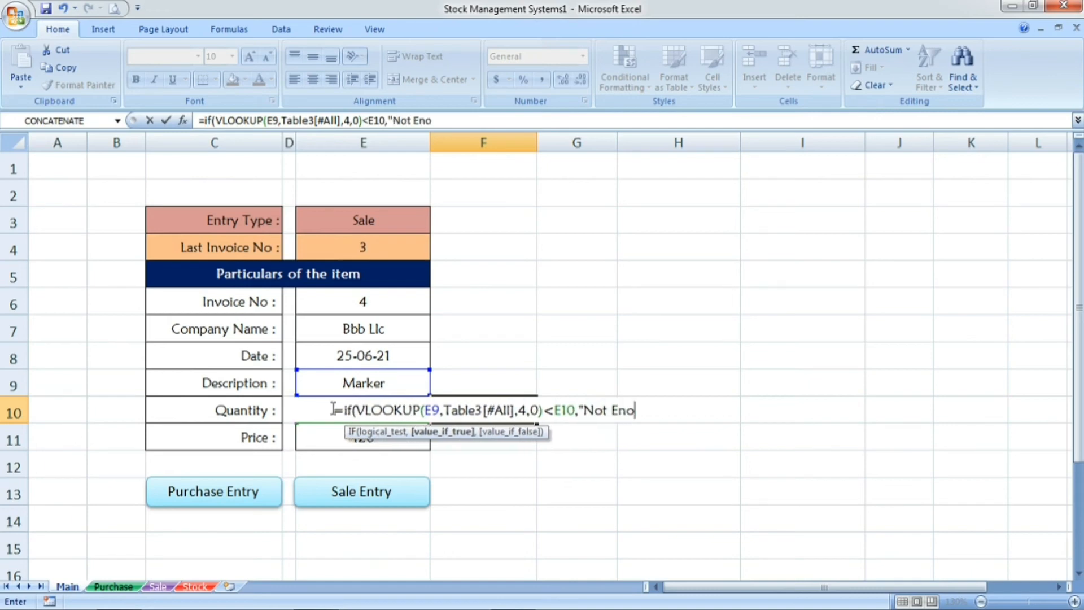
{"action": "type", "text": "ugh Qu"}
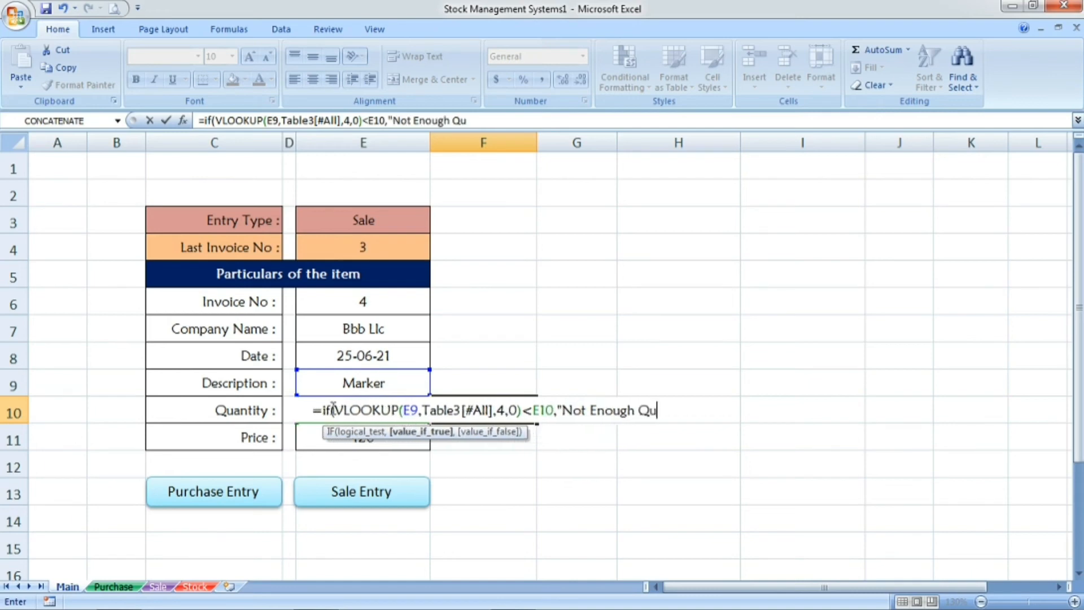
{"action": "type", "text": "antity\""}
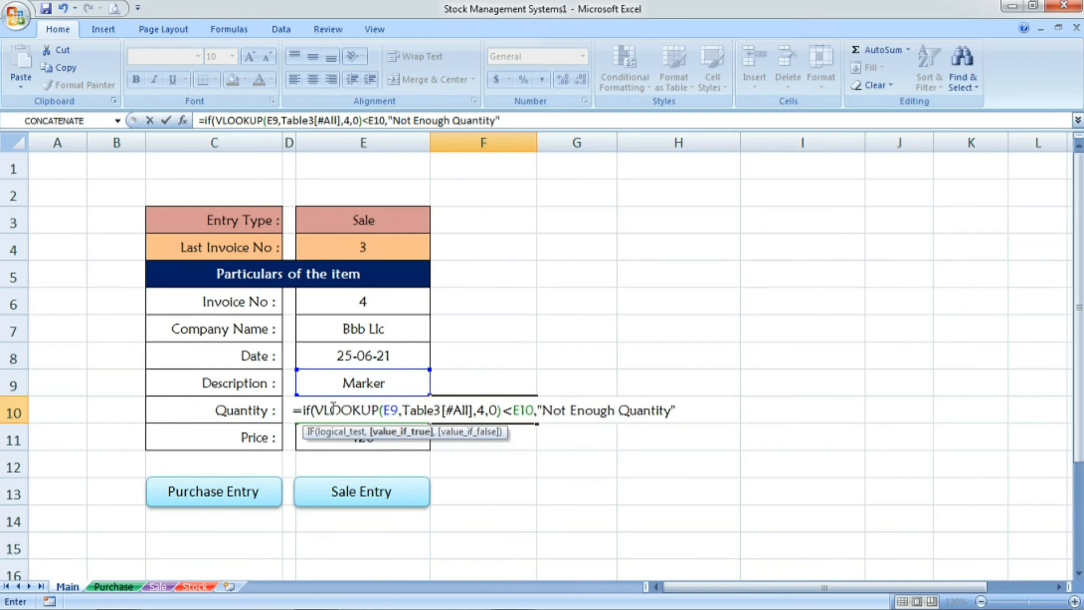
{"action": "type", "text": ","}
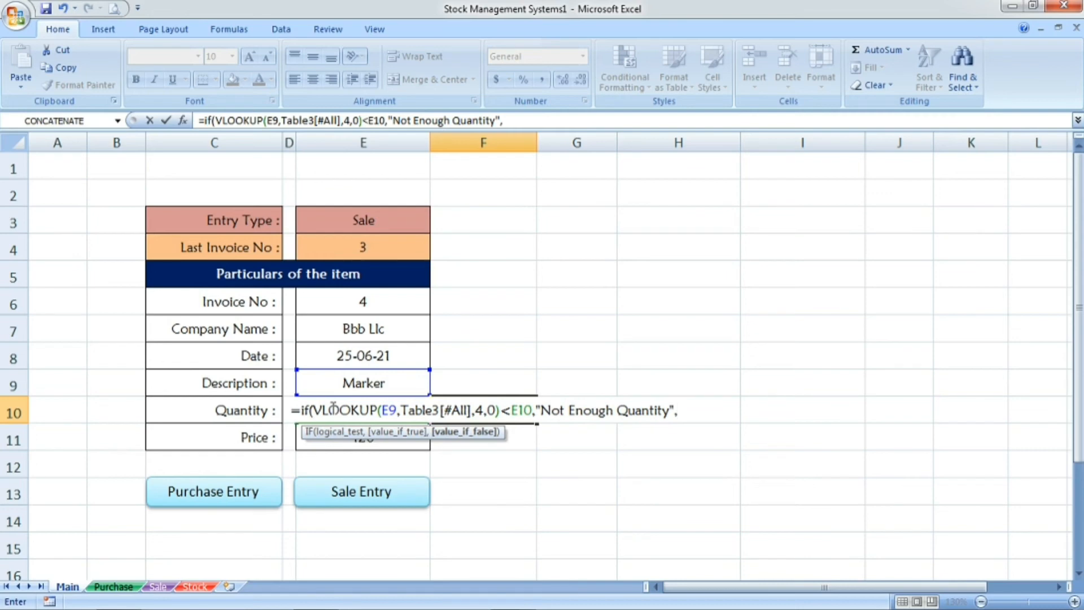
{"action": "type", "text": "\""}
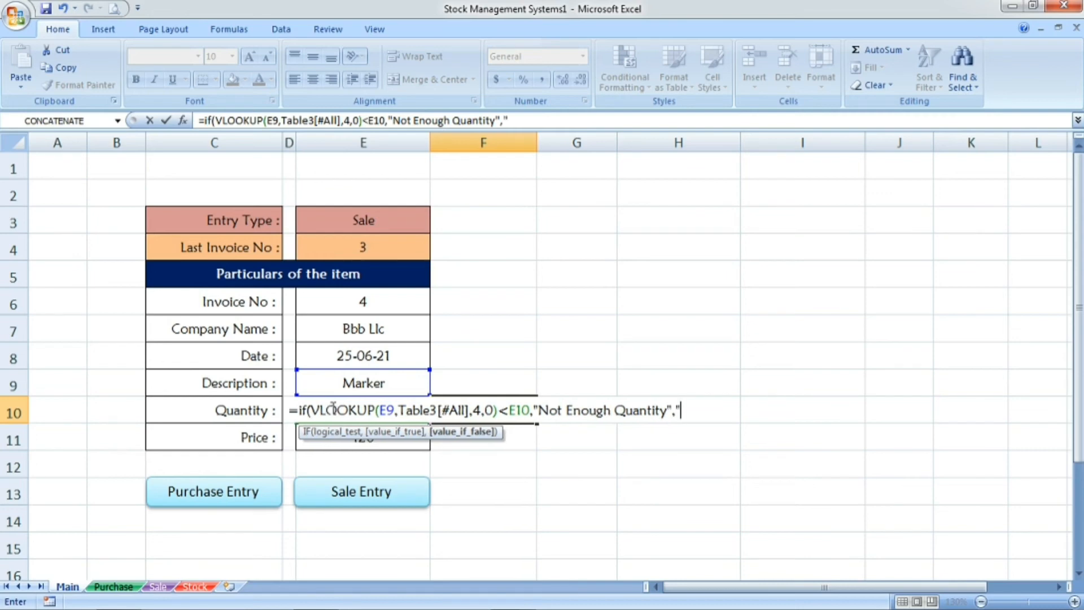
{"action": "type", "text": "\""}
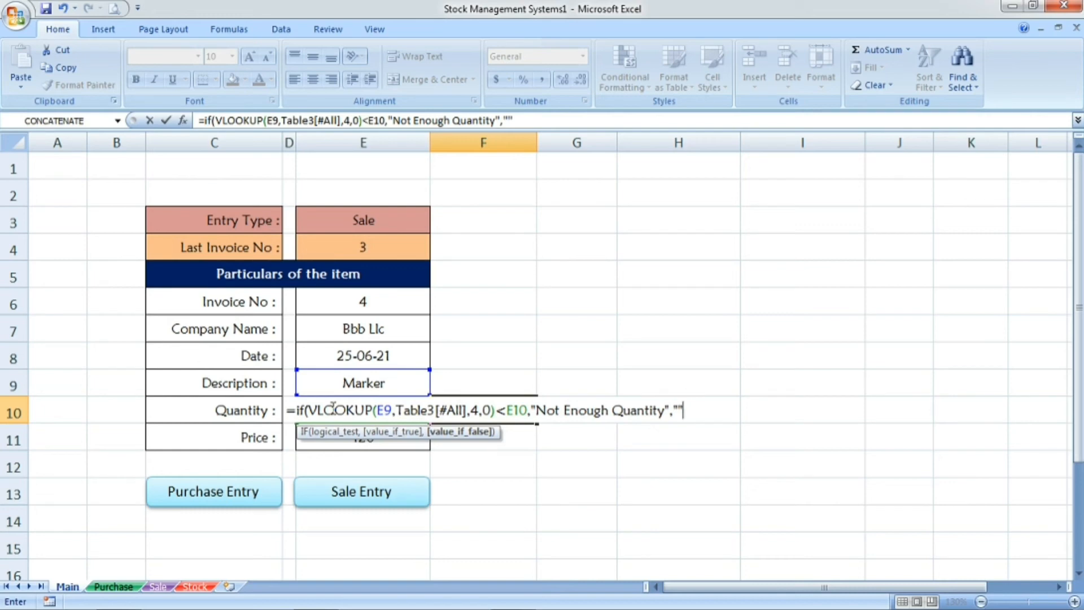
{"action": "type", "text": ")"}
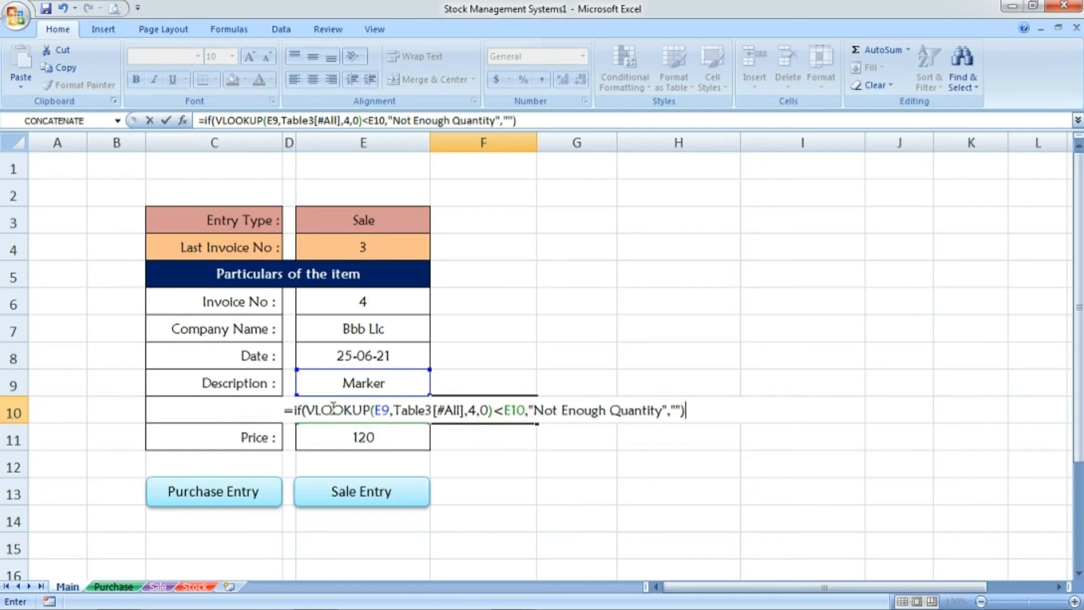
{"action": "key", "text": "Return"}
Widen column F so that the whole stock message in F10 fits beside the Quantity field.
{"action": "left_click", "coordinate": [516, 411]}
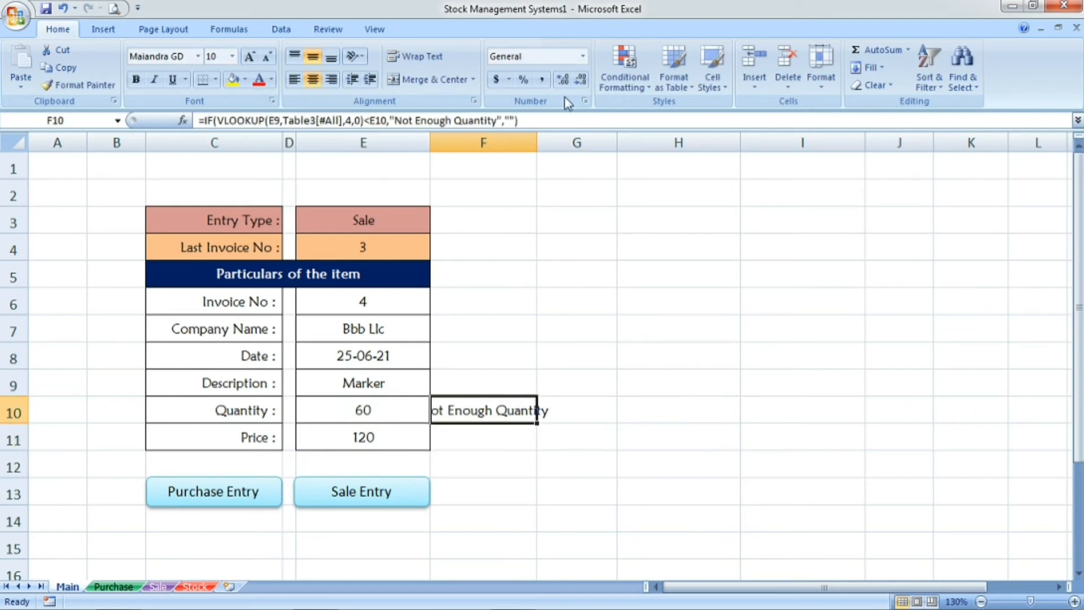
{"action": "left_click_drag", "start_coordinate": [537, 144], "coordinate": [607, 147]}
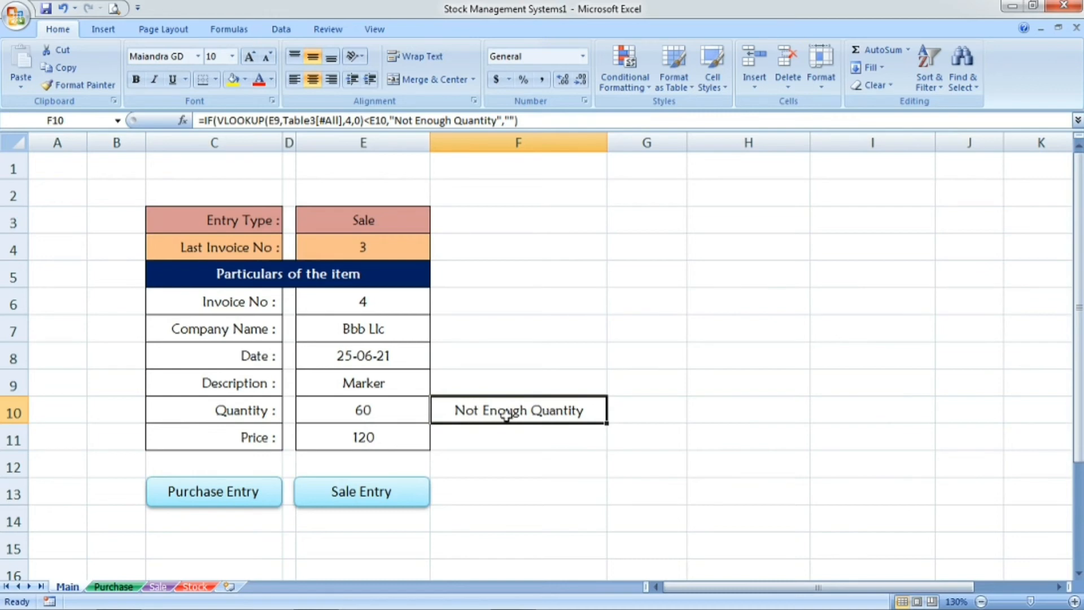
{"action": "left_click", "coordinate": [391, 410]}
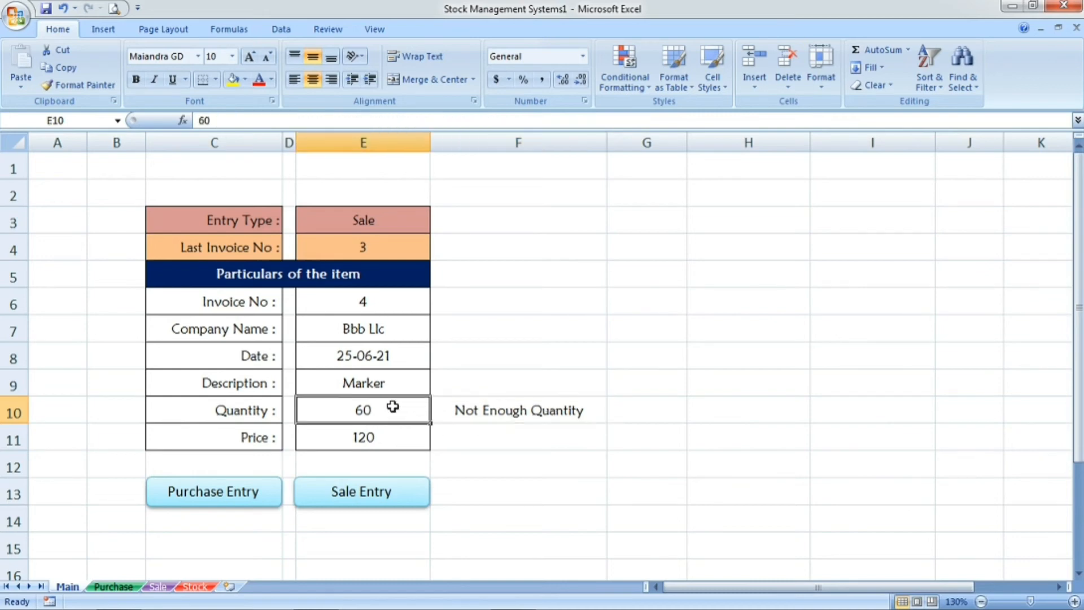
Set the Quantity in E10 to 50 and compare it with Marker's Stock Qty on the Stock sheet.
{"action": "type", "text": "50"}
{"action": "key", "text": "Return"}
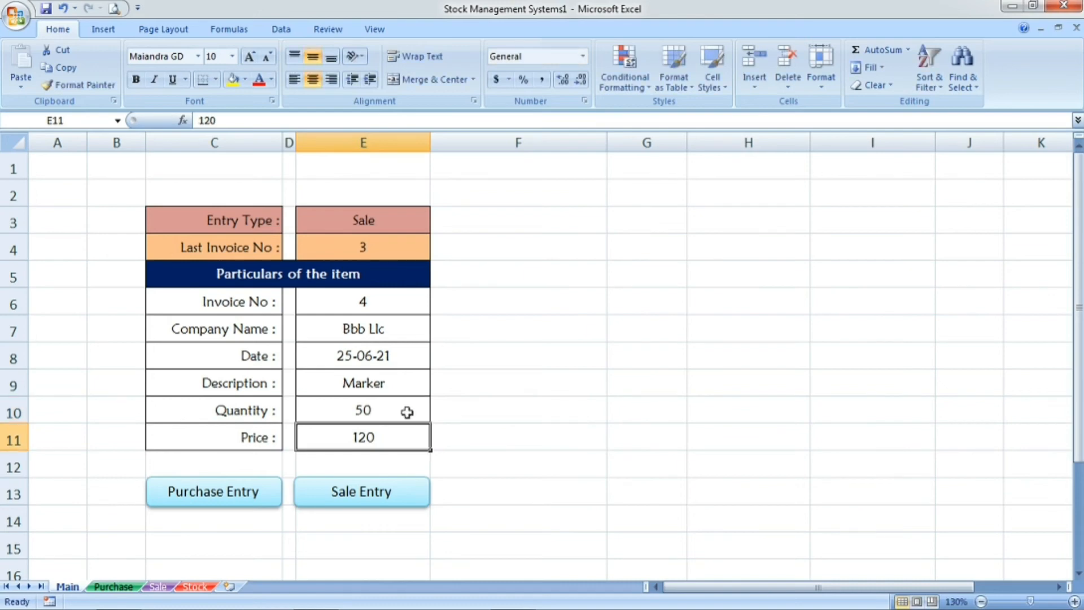
{"action": "left_click", "coordinate": [501, 422]}
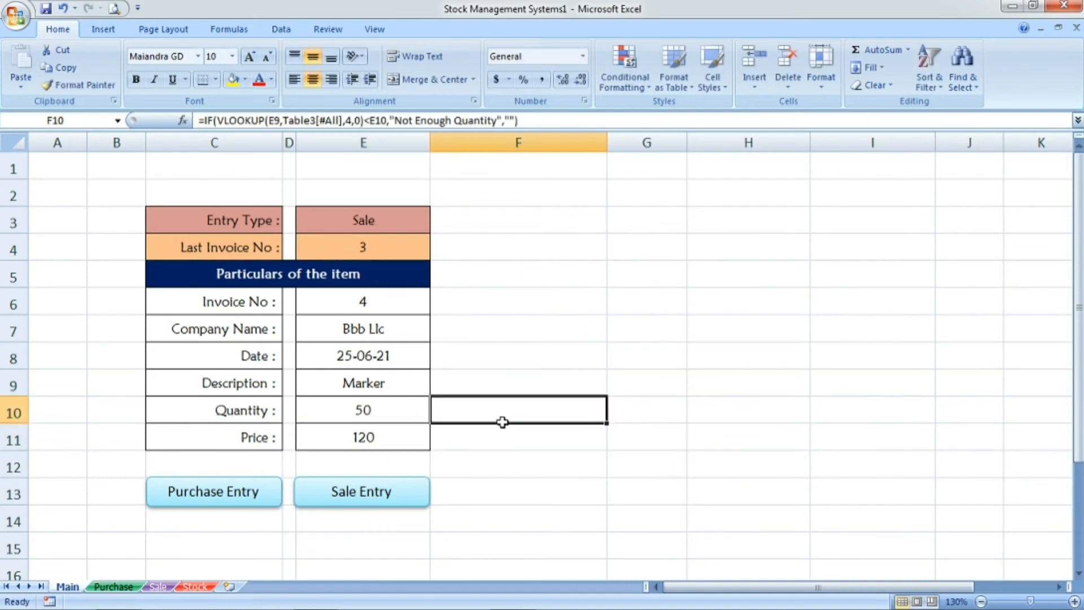
{"action": "left_click", "coordinate": [375, 412]}
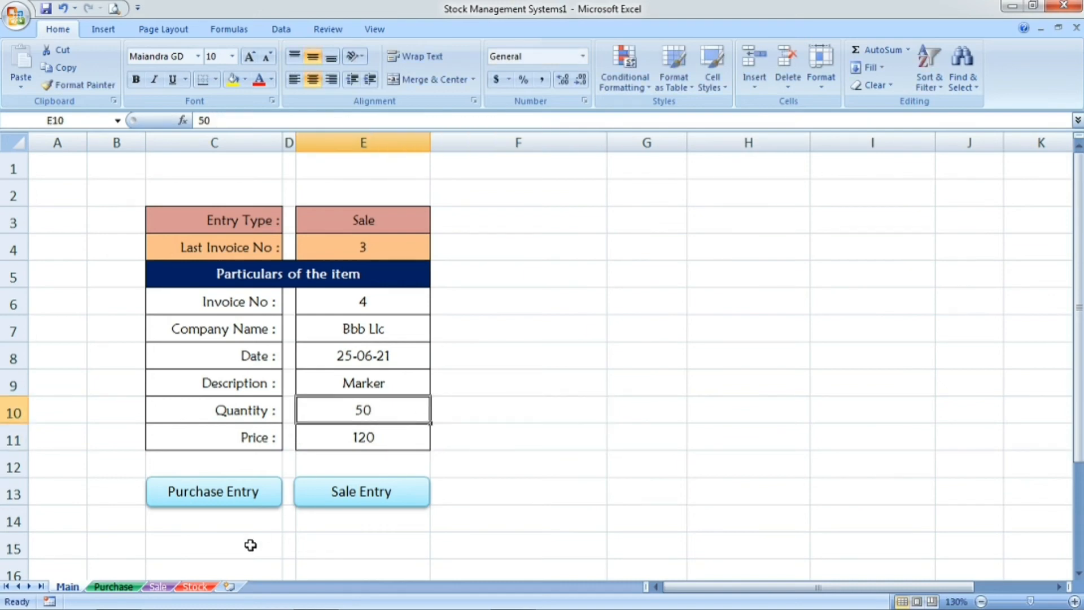
{"action": "left_click", "coordinate": [197, 587]}
{"action": "left_click", "coordinate": [539, 242]}
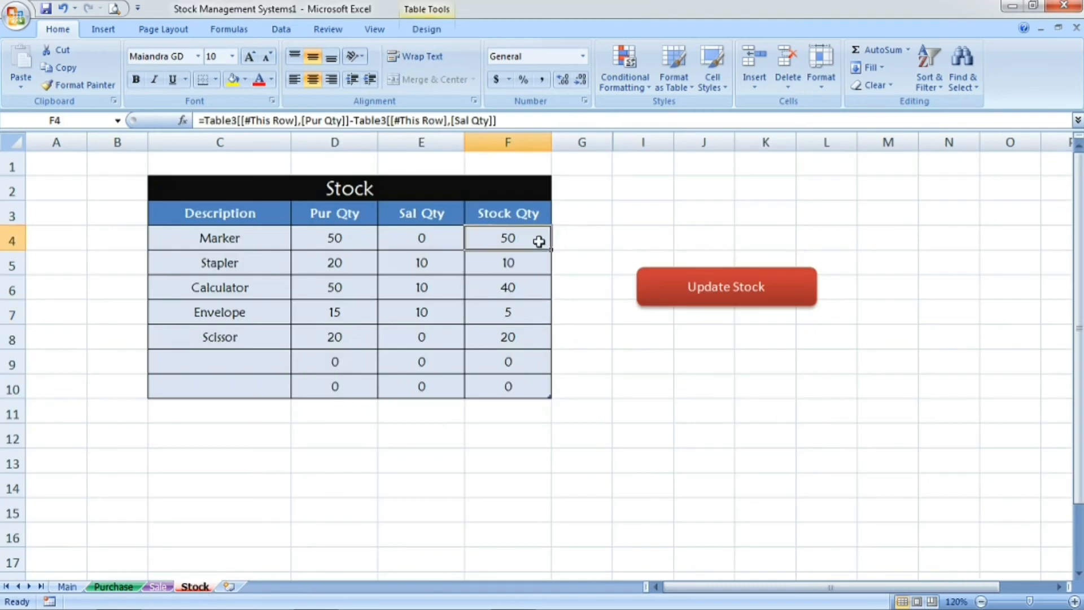
{"action": "left_click", "coordinate": [67, 587]}
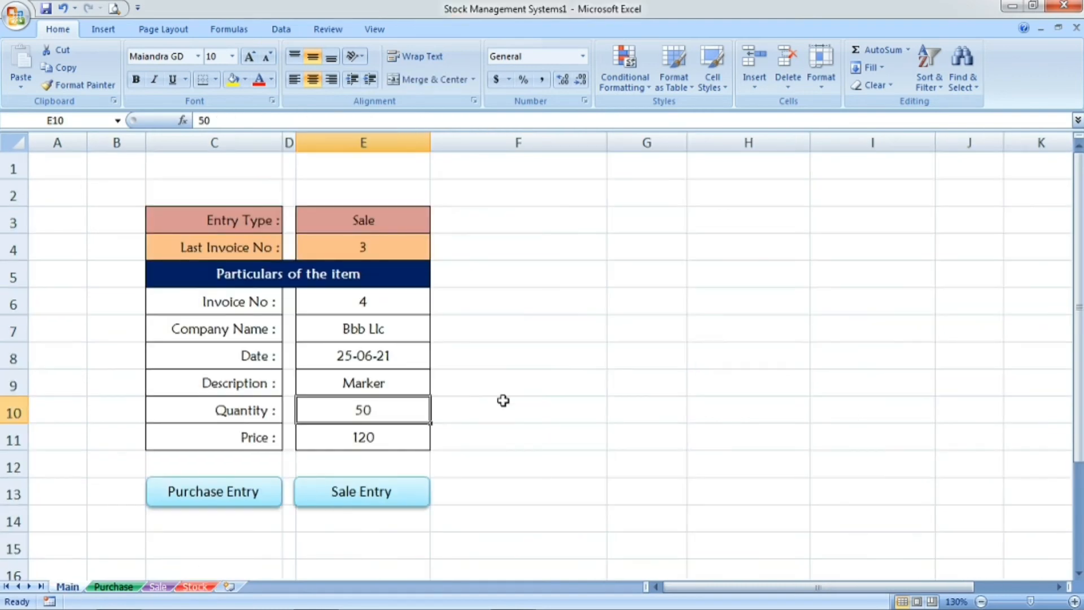
{"action": "left_click", "coordinate": [503, 388]}
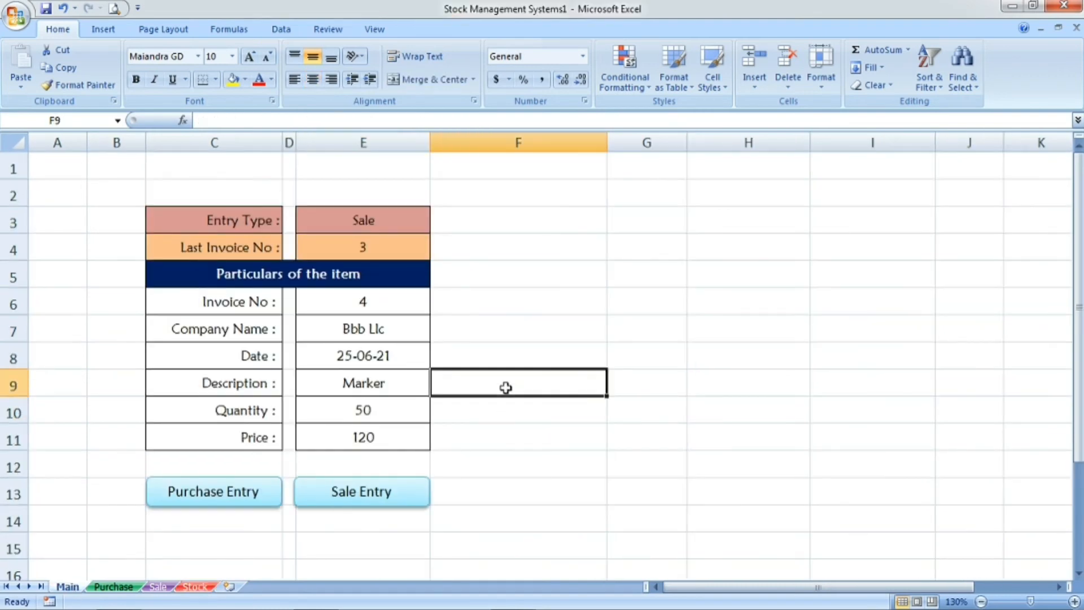
Set the Quantity in E10 to 70 and check the stock message in F10.
{"action": "left_click", "coordinate": [407, 415]}
{"action": "type", "text": "70"}
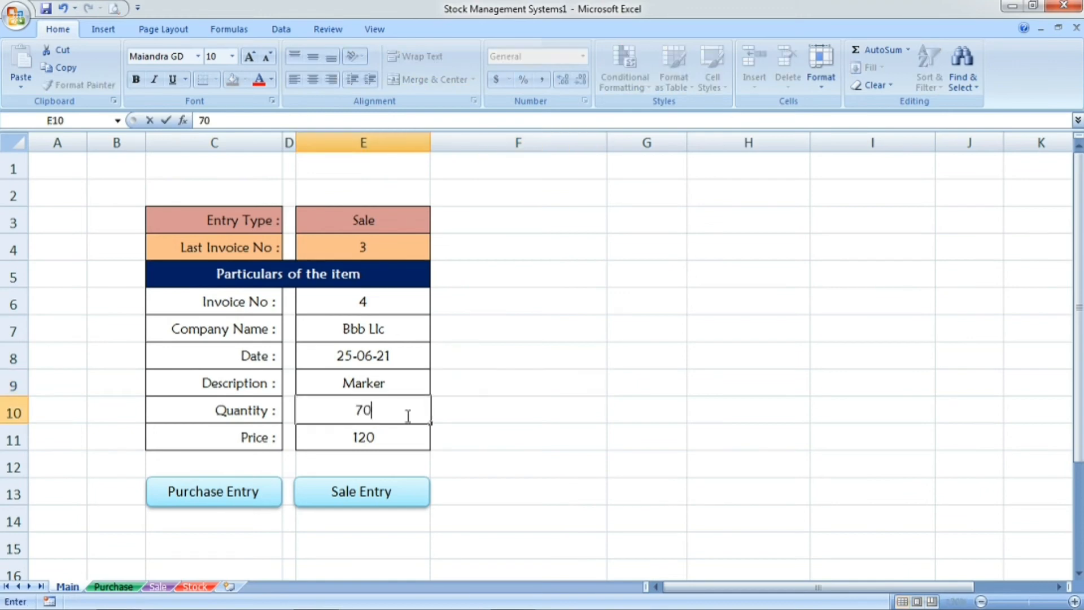
{"action": "key", "text": "Return"}
{"action": "left_click", "coordinate": [477, 408]}
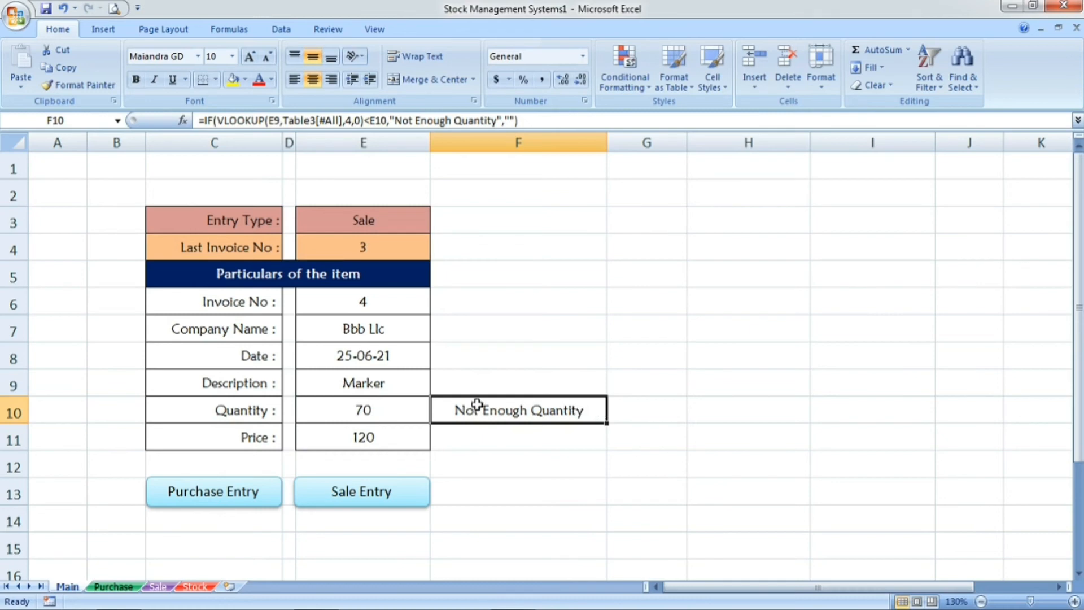
{"action": "left_click", "coordinate": [406, 409]}
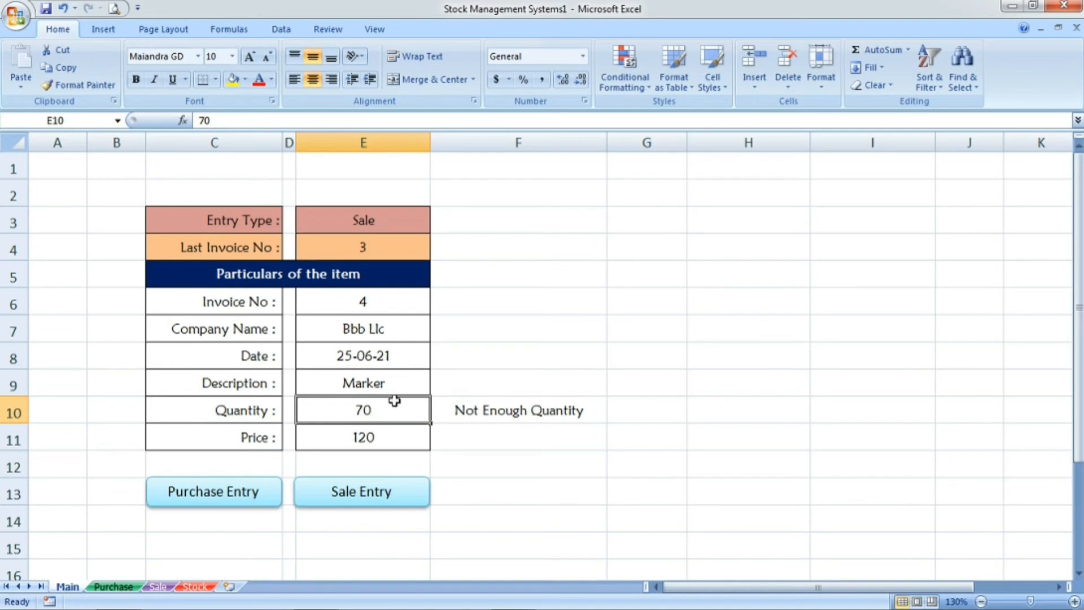
Change the Entry Type in E3 to Purchase and check how F10 responds.
{"action": "left_click", "coordinate": [412, 220]}
{"action": "left_click", "coordinate": [438, 226]}
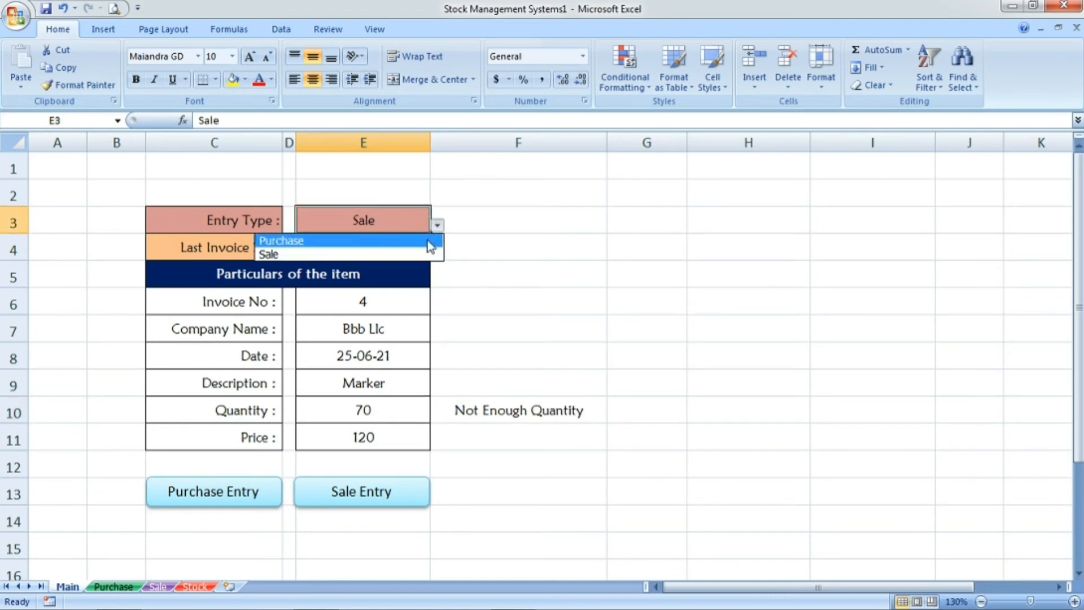
{"action": "left_click", "coordinate": [427, 239]}
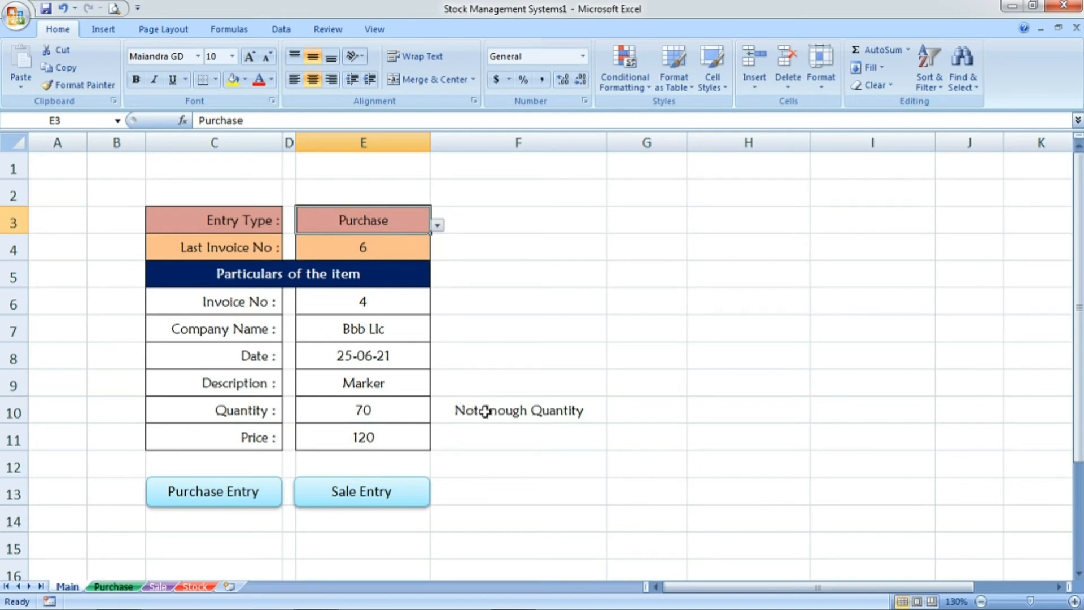
{"action": "left_click", "coordinate": [466, 411]}
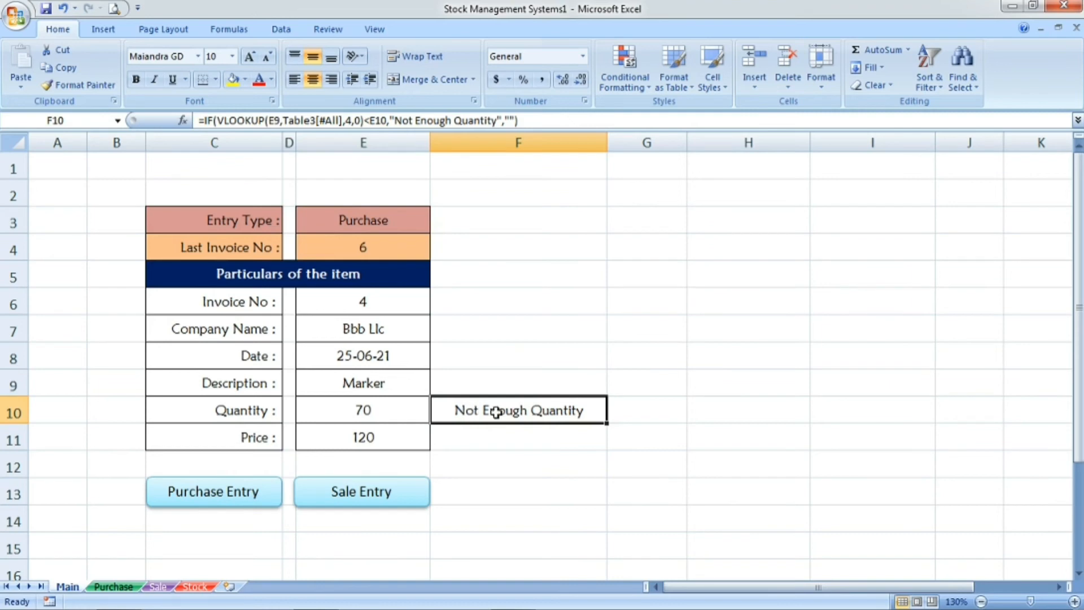
{"action": "left_click", "coordinate": [368, 305]}
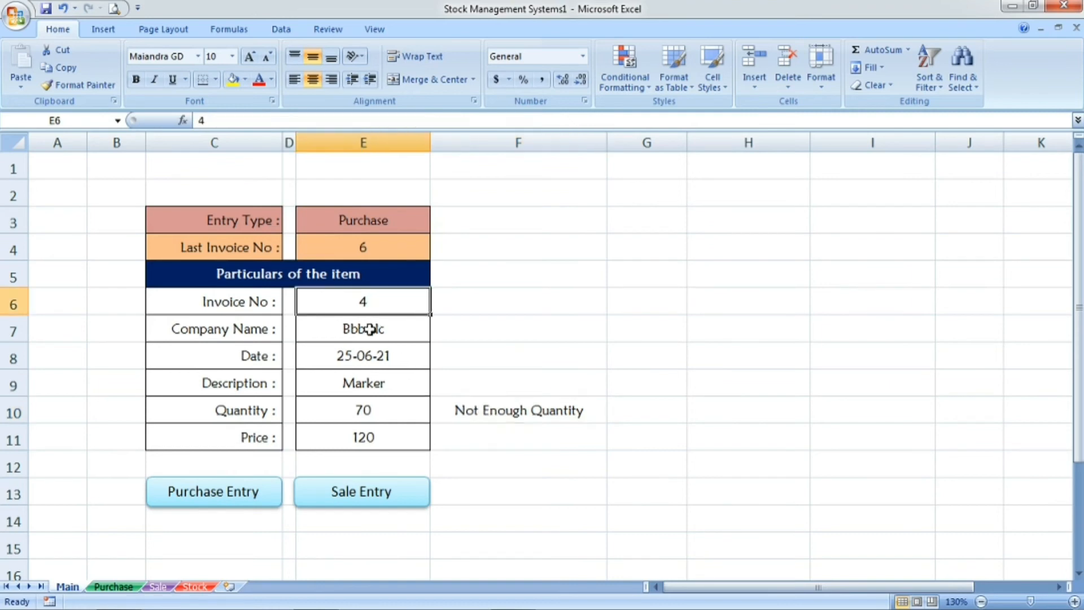
{"action": "left_click", "coordinate": [368, 330]}
{"action": "left_click", "coordinate": [461, 404]}
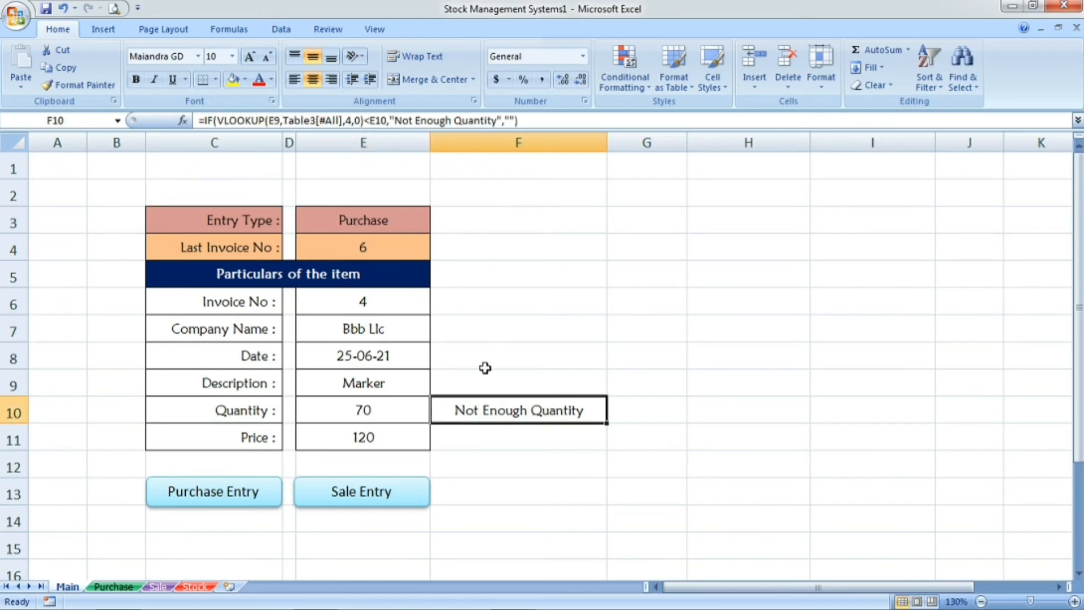
Nest F10's existing IF formula inside an outer IF whose test is E3="Sale", keeping the stock check as its true value.
{"action": "left_click", "coordinate": [201, 122]}
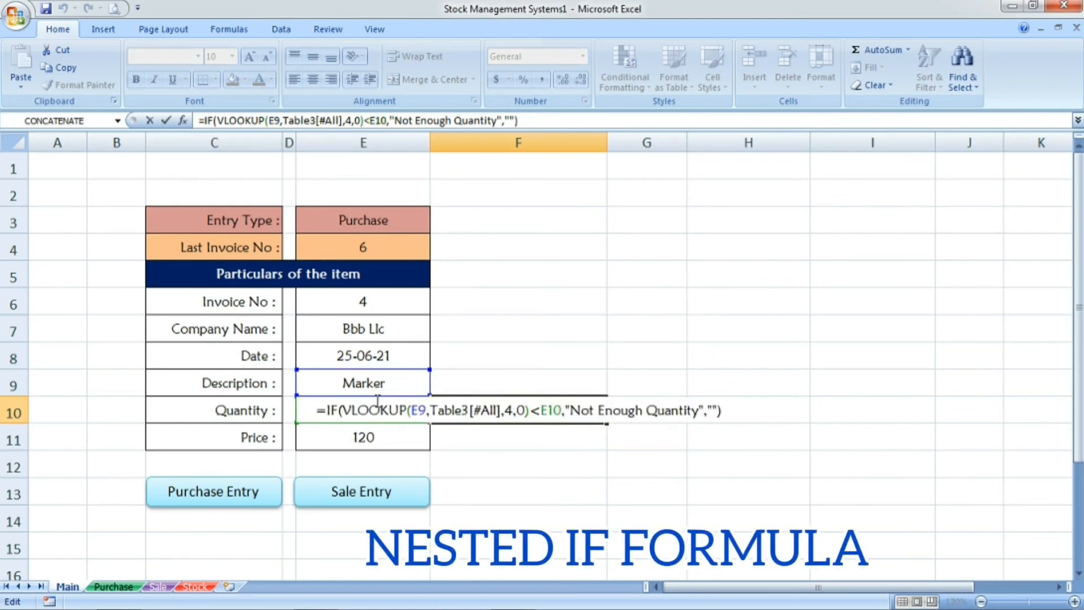
{"action": "type", "text": "if("}
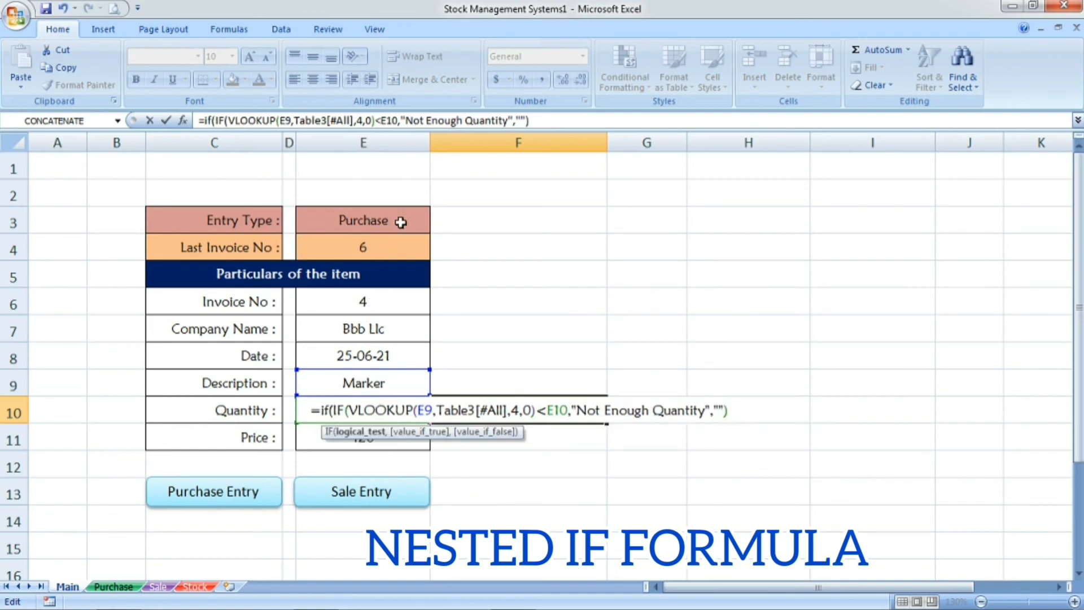
{"action": "left_click", "coordinate": [392, 222]}
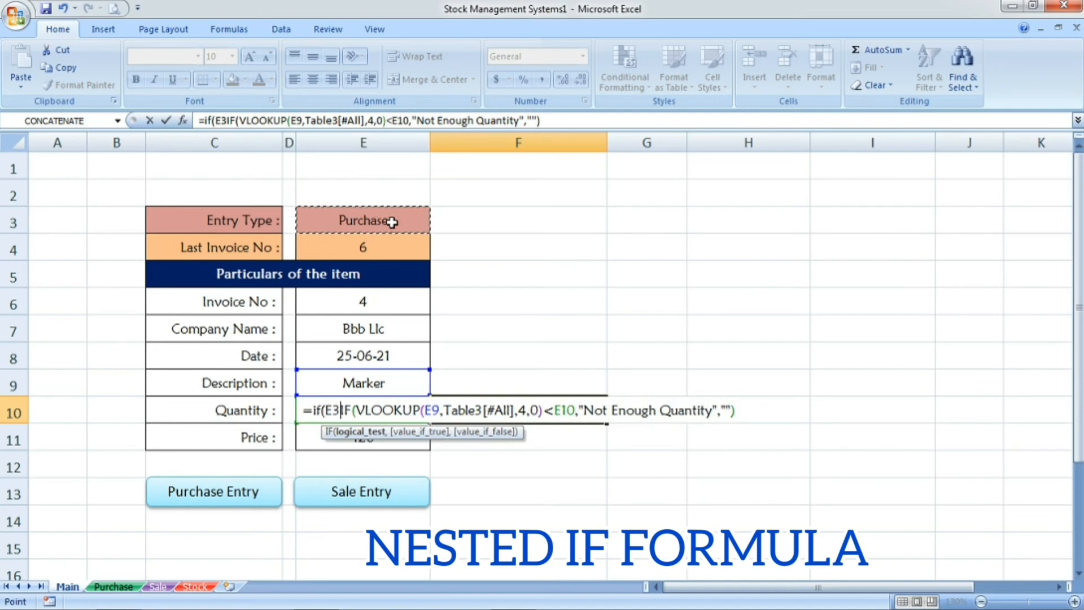
{"action": "type", "text": "=\""}
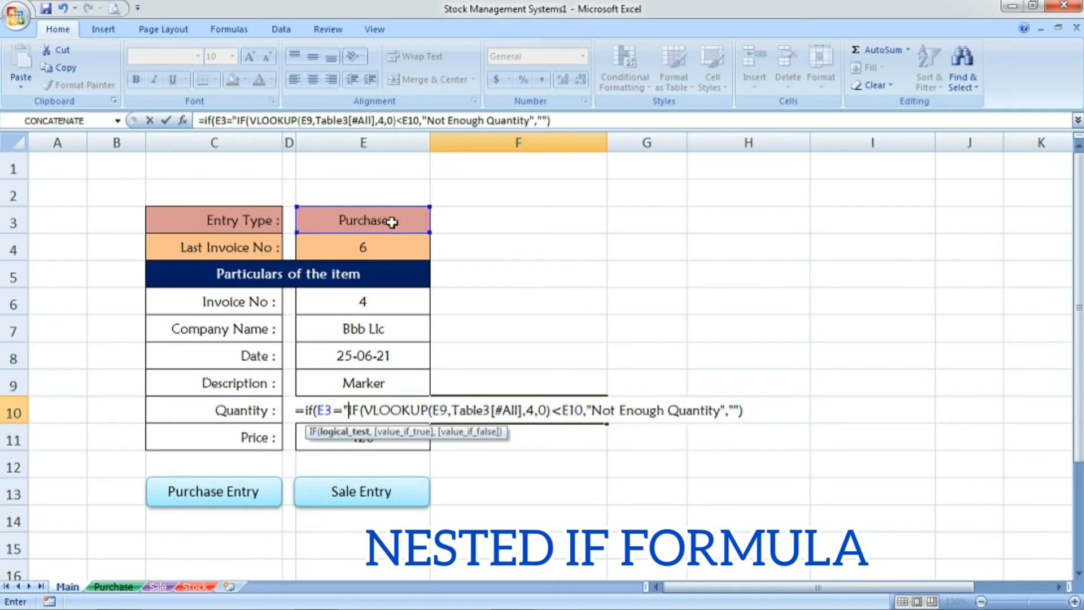
{"action": "type", "text": "sale"}
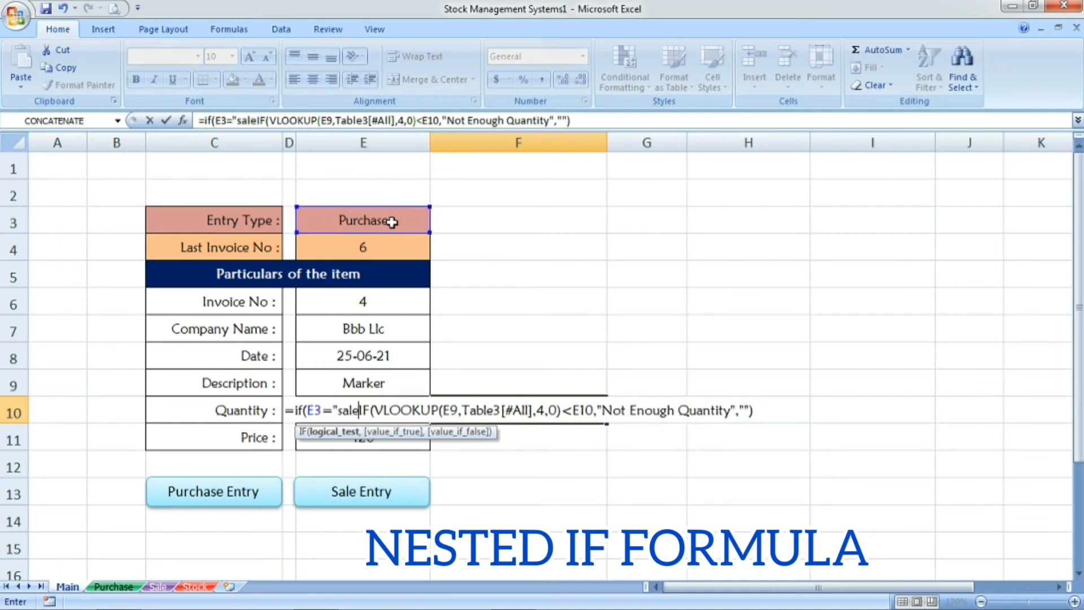
{"action": "key", "text": "BackSpace"}
{"action": "key", "text": "BackSpace"}
{"action": "key", "text": "BackSpace"}
{"action": "key", "text": "BackSpace"}
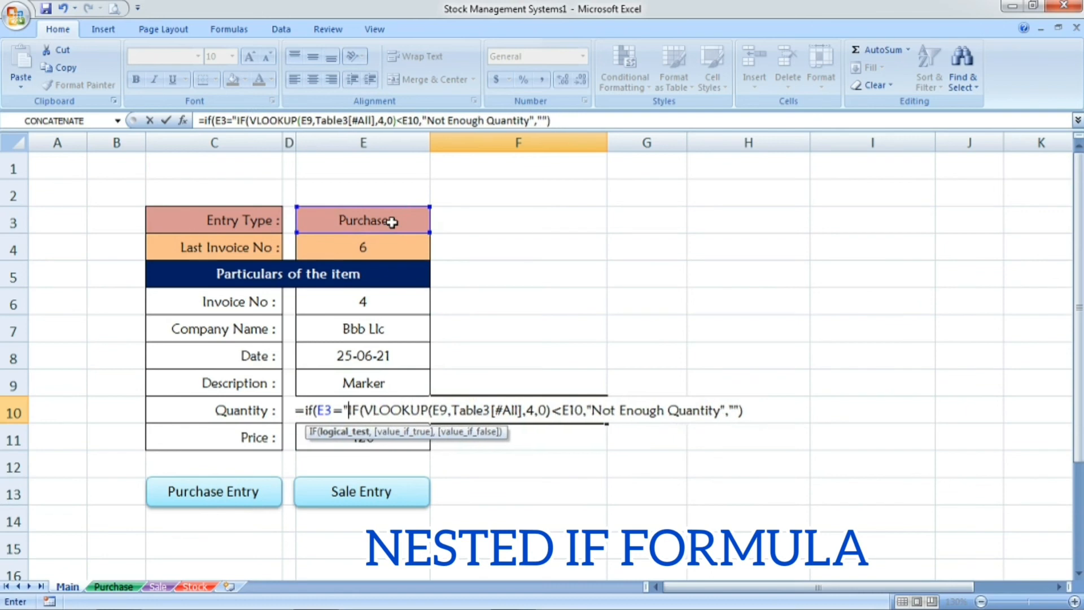
{"action": "type", "text": "Sale\""}
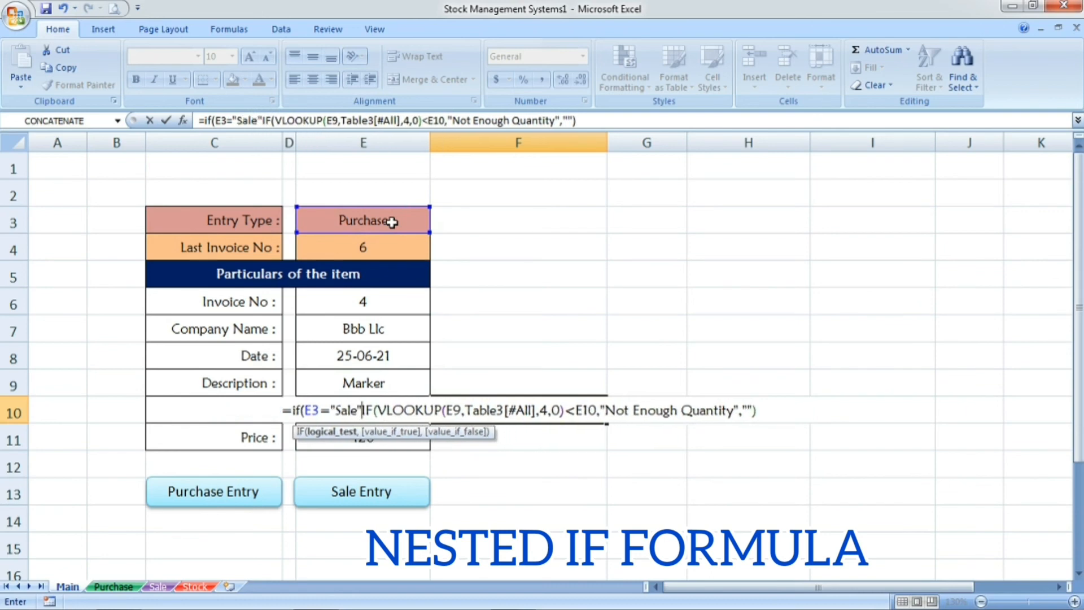
{"action": "type", "text": ","}
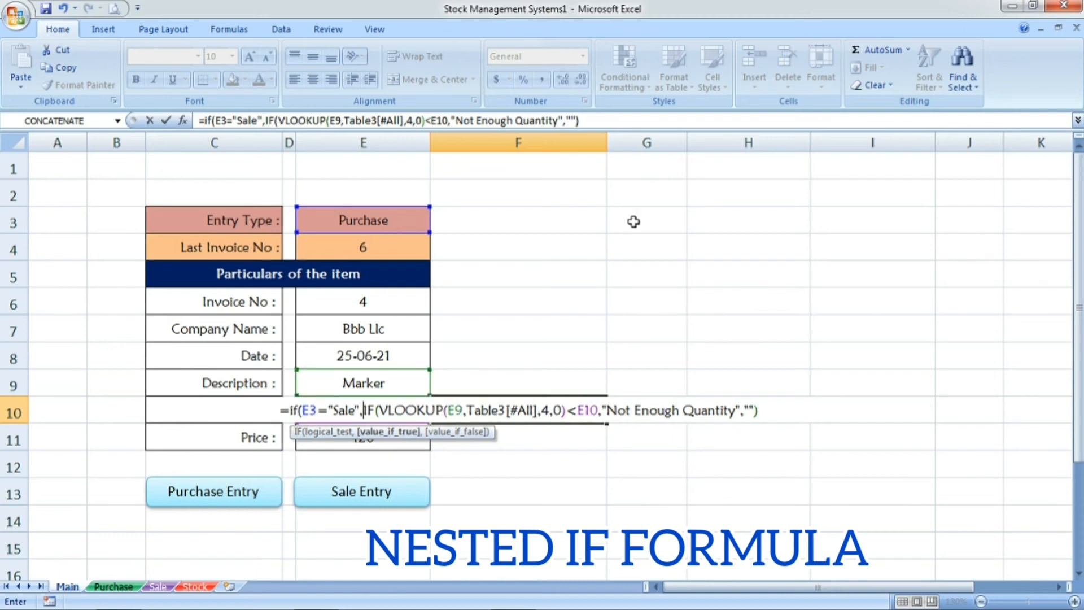
Complete F10's outer IF with empty text "" as its false value and close the formula.
{"action": "left_click", "coordinate": [761, 410]}
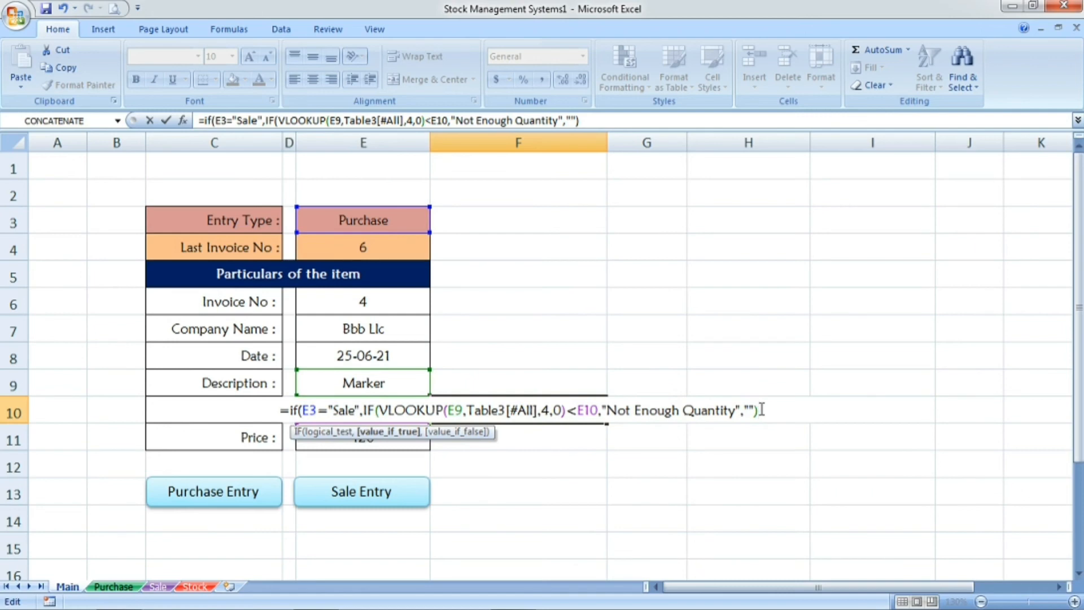
{"action": "type", "text": ","}
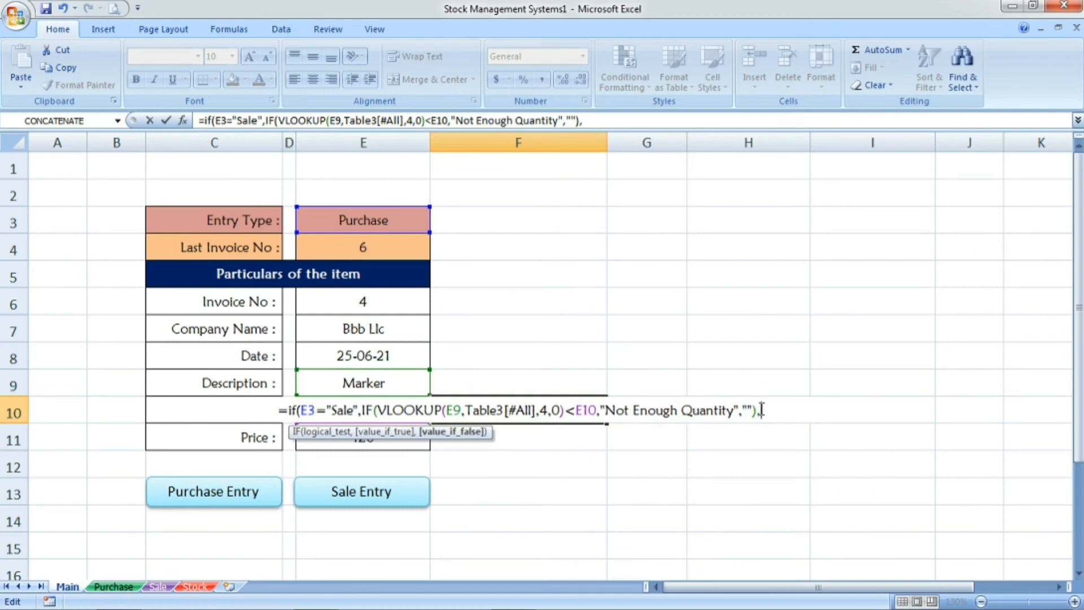
{"action": "type", "text": "\"\""}
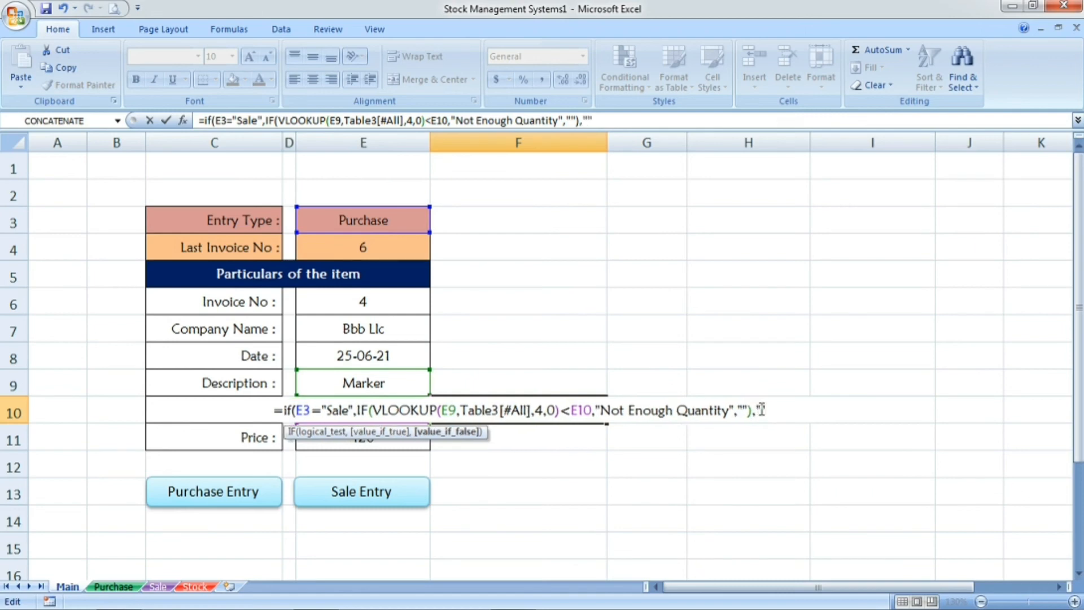
{"action": "type", "text": ")"}
{"action": "key", "text": "Return"}
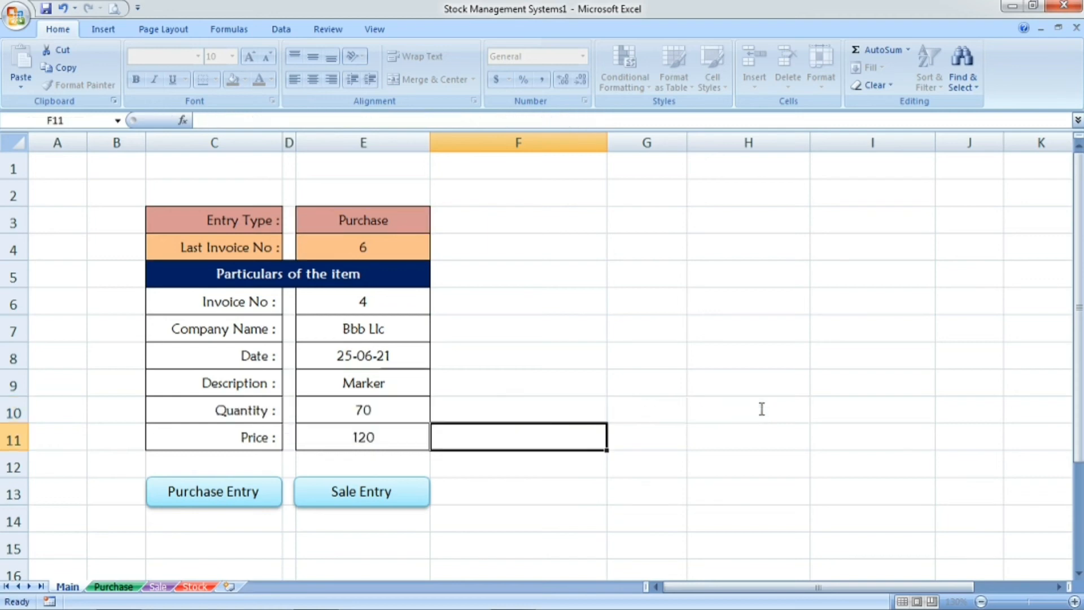
Check F10's nested IF result against the Purchase entry type.
{"action": "left_click", "coordinate": [538, 409]}
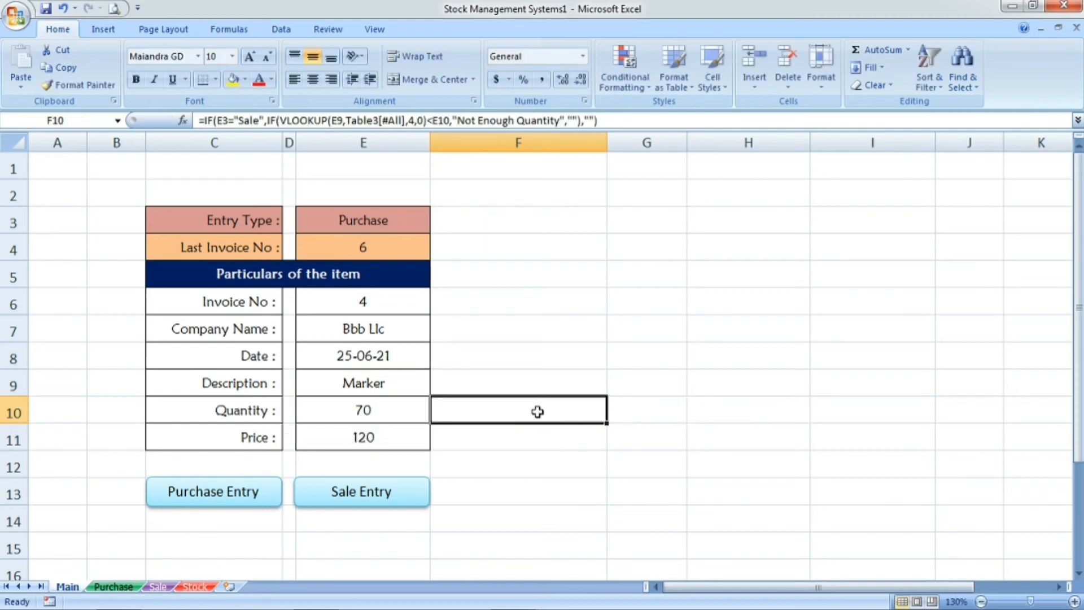
{"action": "left_click", "coordinate": [384, 210]}
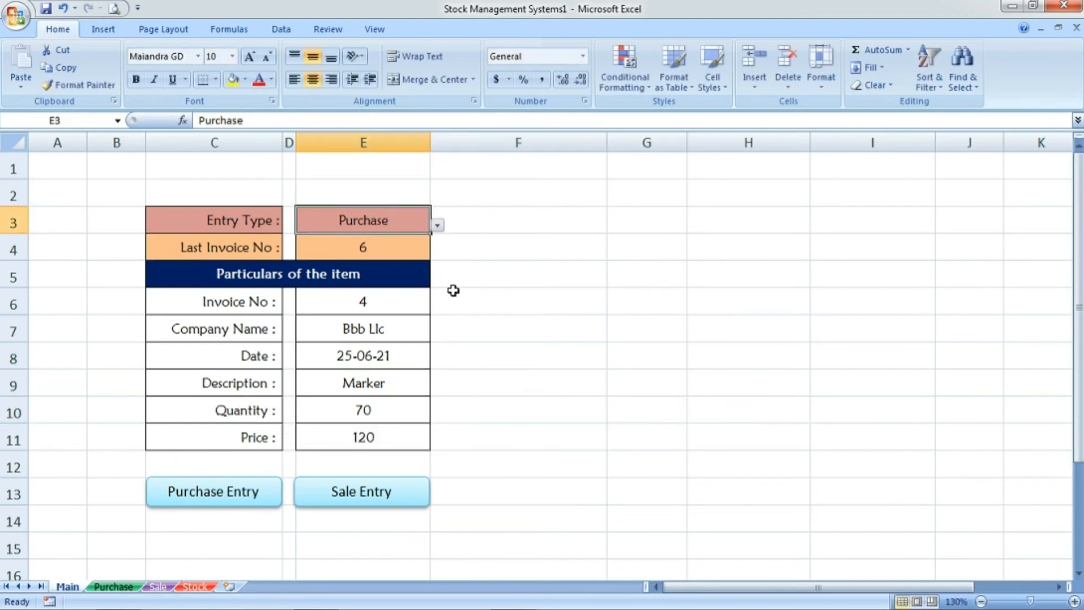
{"action": "left_click", "coordinate": [490, 400]}
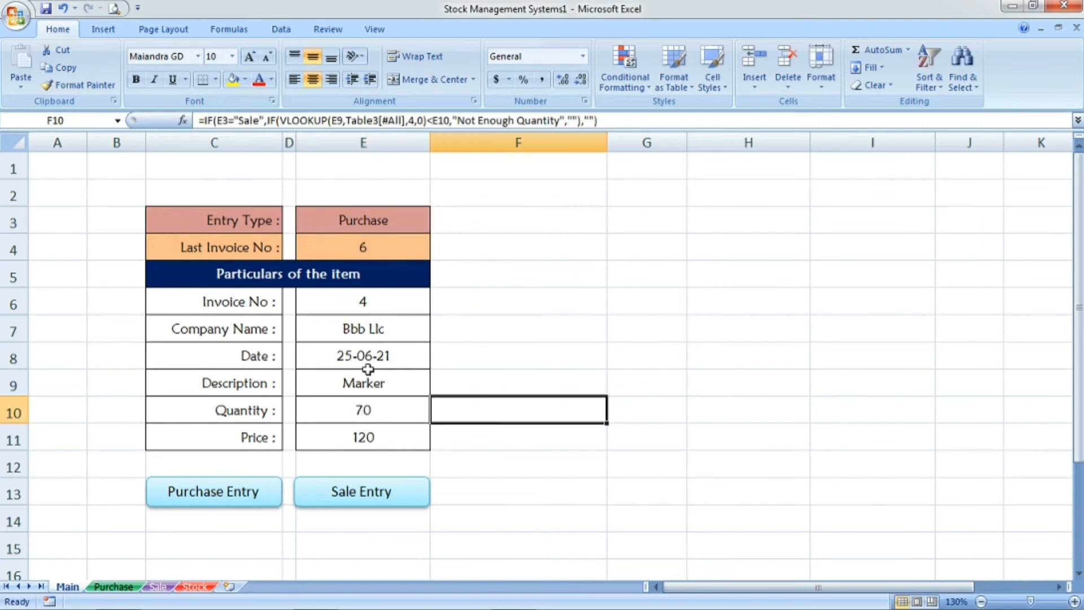
{"action": "left_click", "coordinate": [387, 295]}
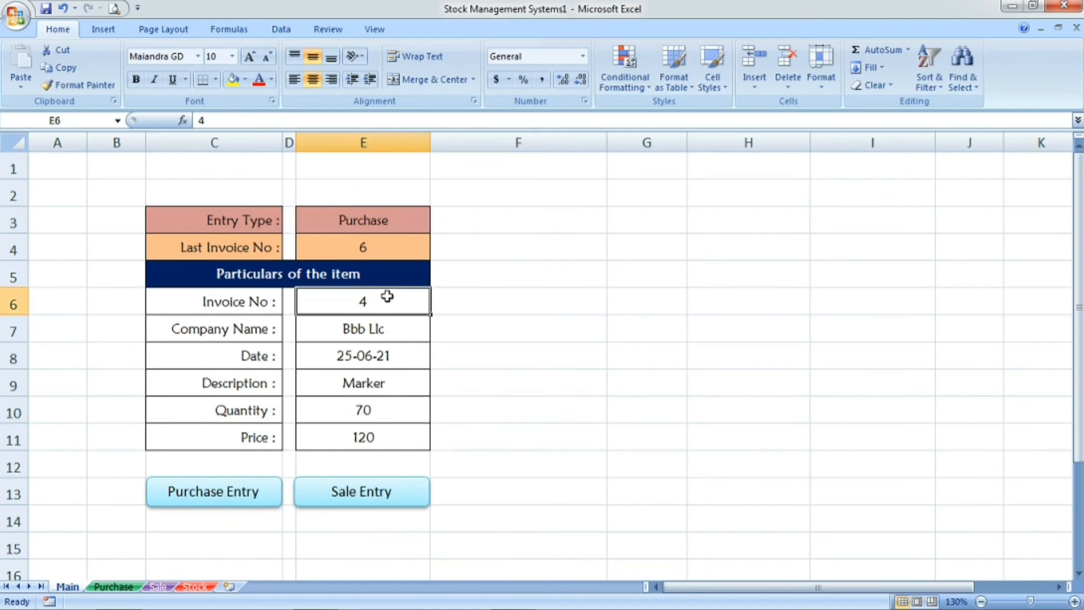
Set the Entry Type in E3 to Sale and check the stock message in F10 against the Quantity.
{"action": "left_click", "coordinate": [395, 222]}
{"action": "left_click", "coordinate": [437, 227]}
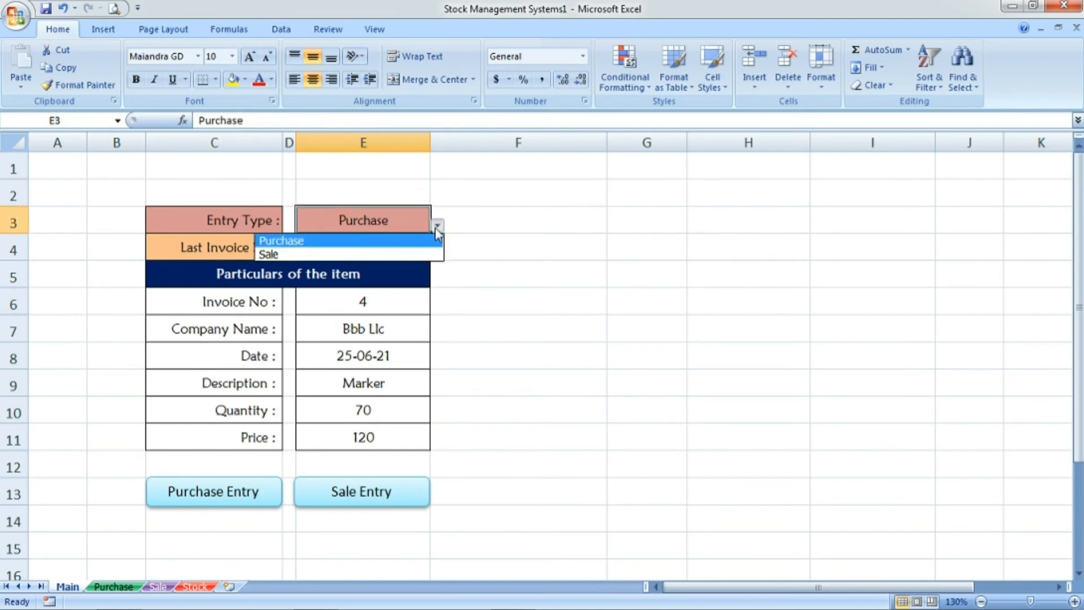
{"action": "left_click", "coordinate": [405, 252]}
{"action": "left_click", "coordinate": [377, 415]}
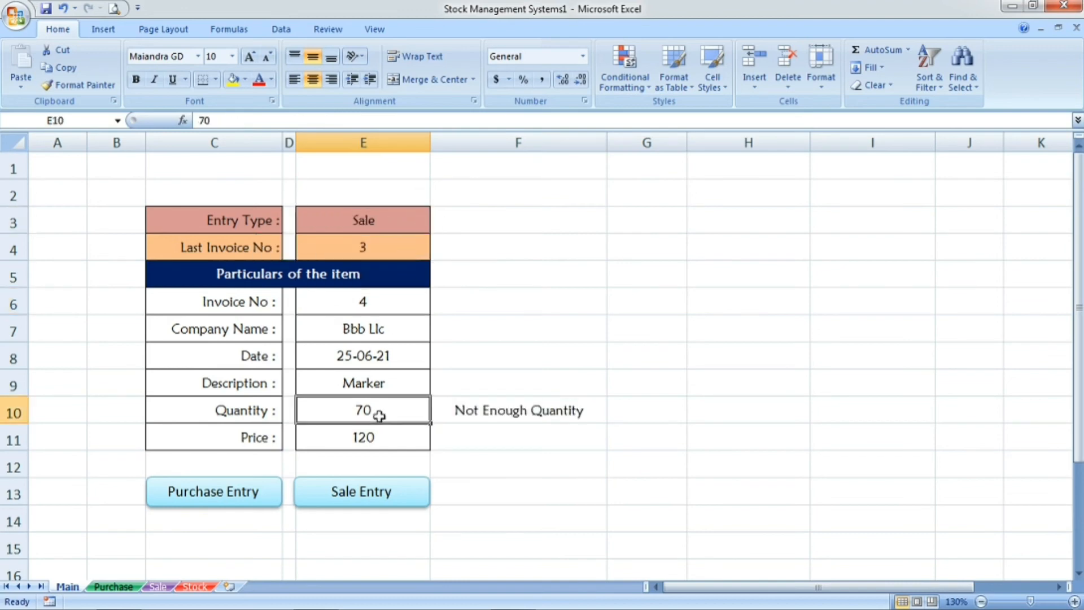
{"action": "left_click", "coordinate": [382, 383]}
{"action": "left_click", "coordinate": [373, 416]}
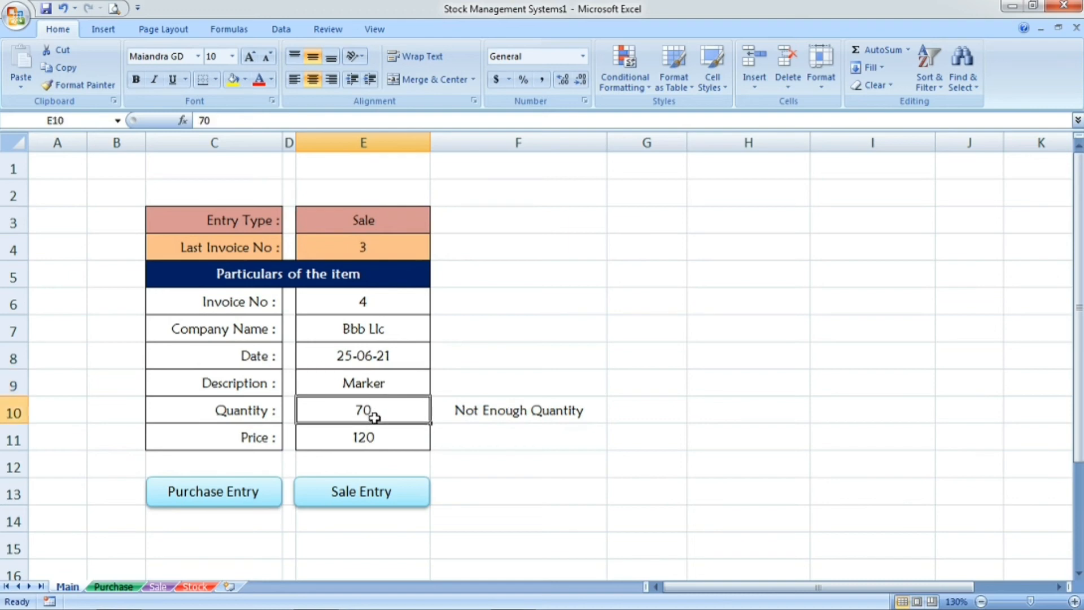
{"action": "left_click", "coordinate": [463, 413]}
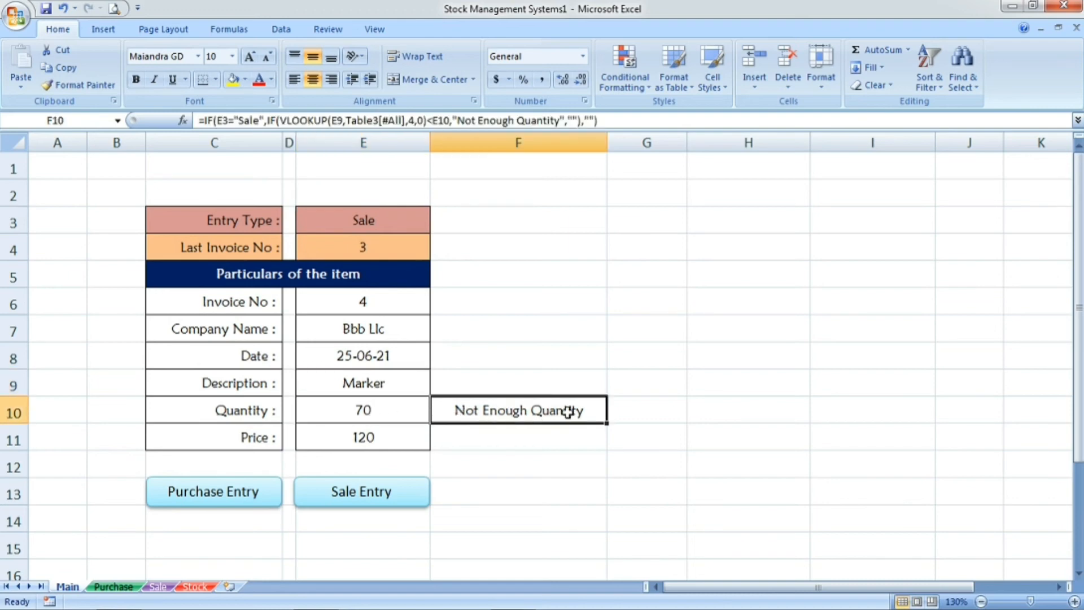
{"action": "left_click", "coordinate": [384, 406]}
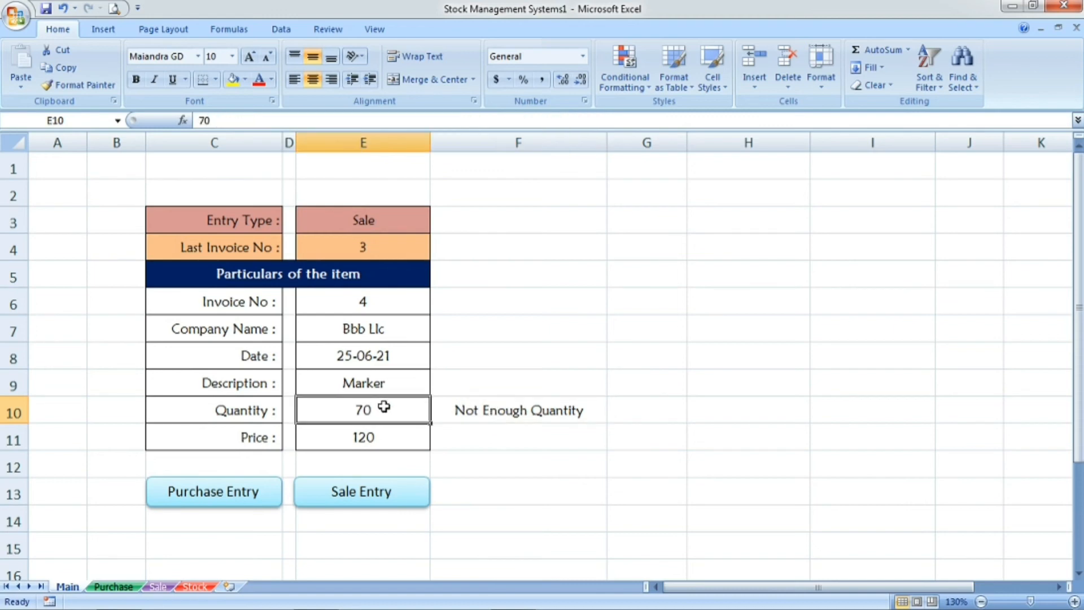
Set the Description in E9 to Highlighter to test the stock check in F10 with a different item.
{"action": "left_click", "coordinate": [458, 408]}
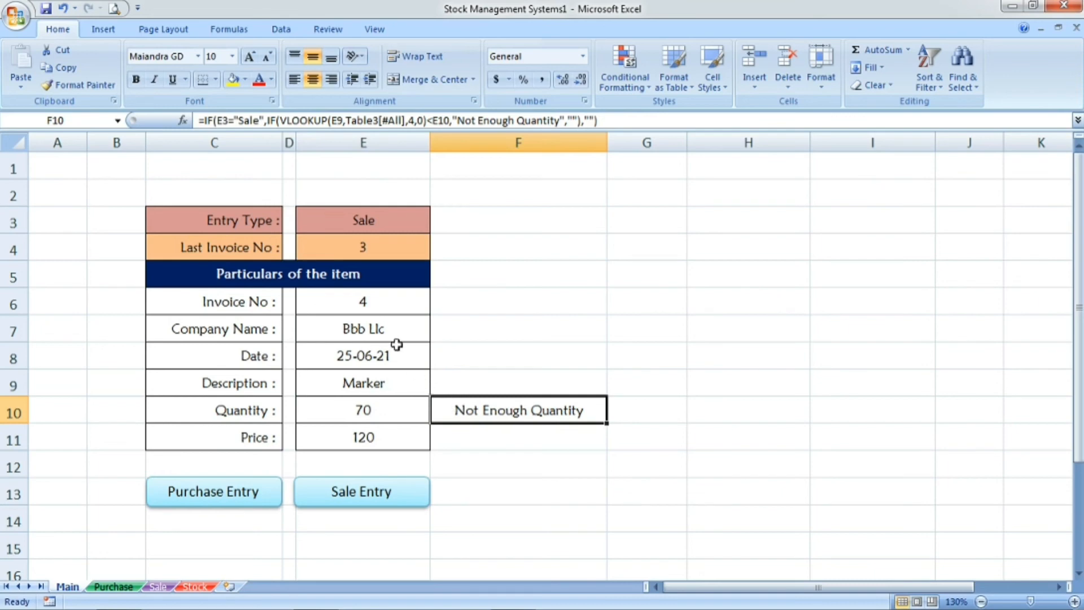
{"action": "left_click", "coordinate": [396, 311]}
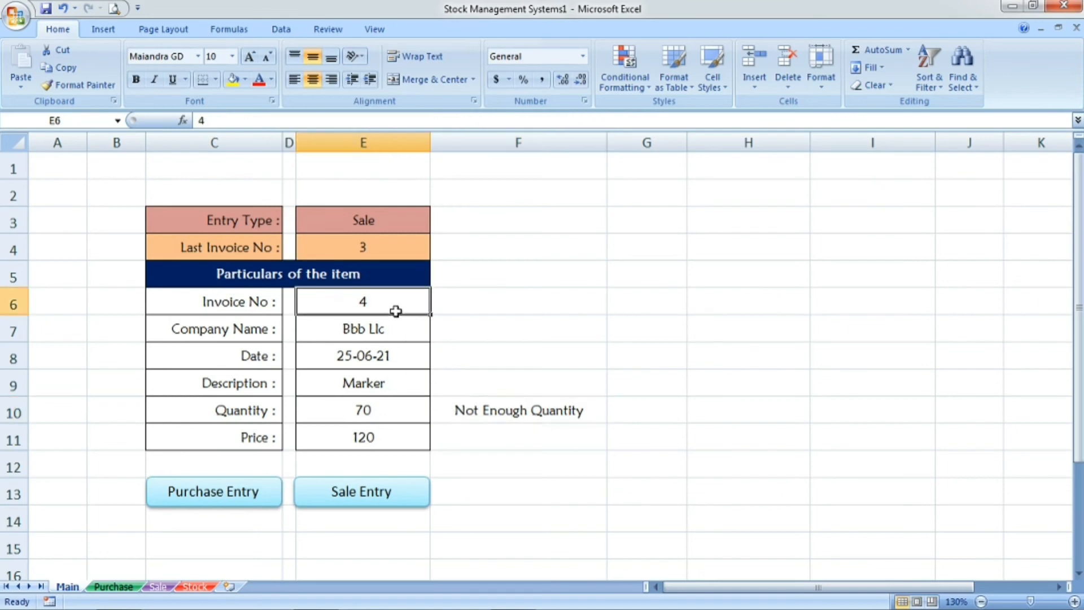
{"action": "key", "text": "Down"}
{"action": "key", "text": "Down"}
{"action": "key", "text": "Down"}
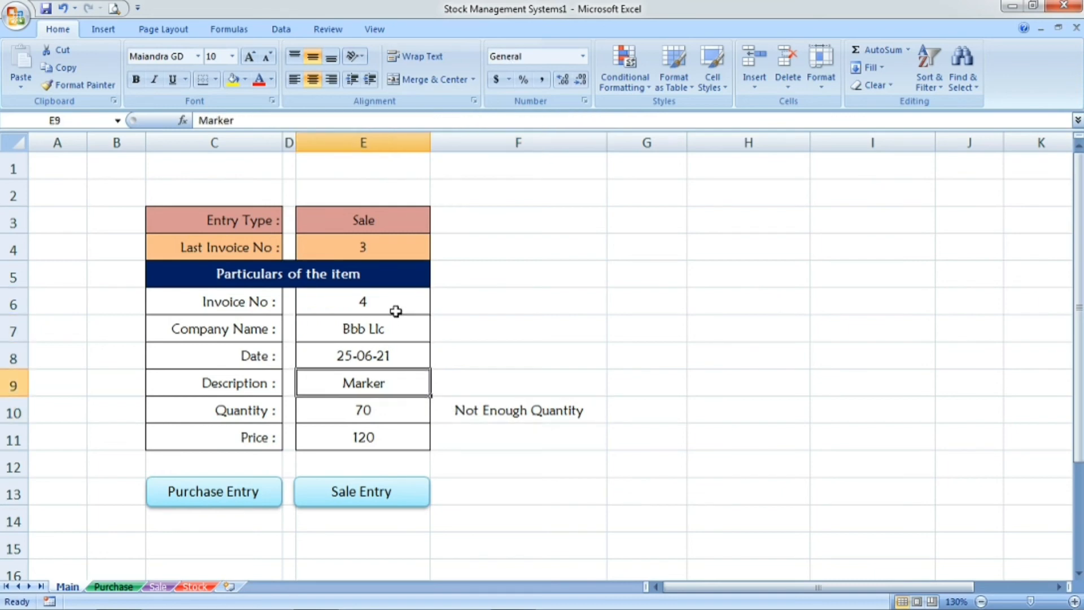
{"action": "type", "text": "Hi"}
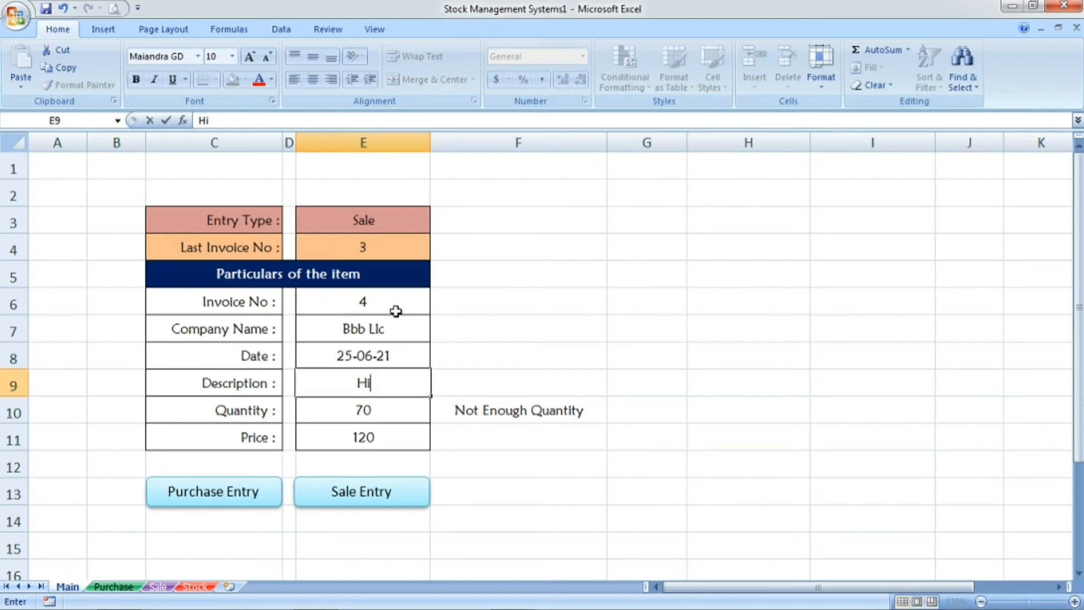
{"action": "type", "text": "ghlighter"}
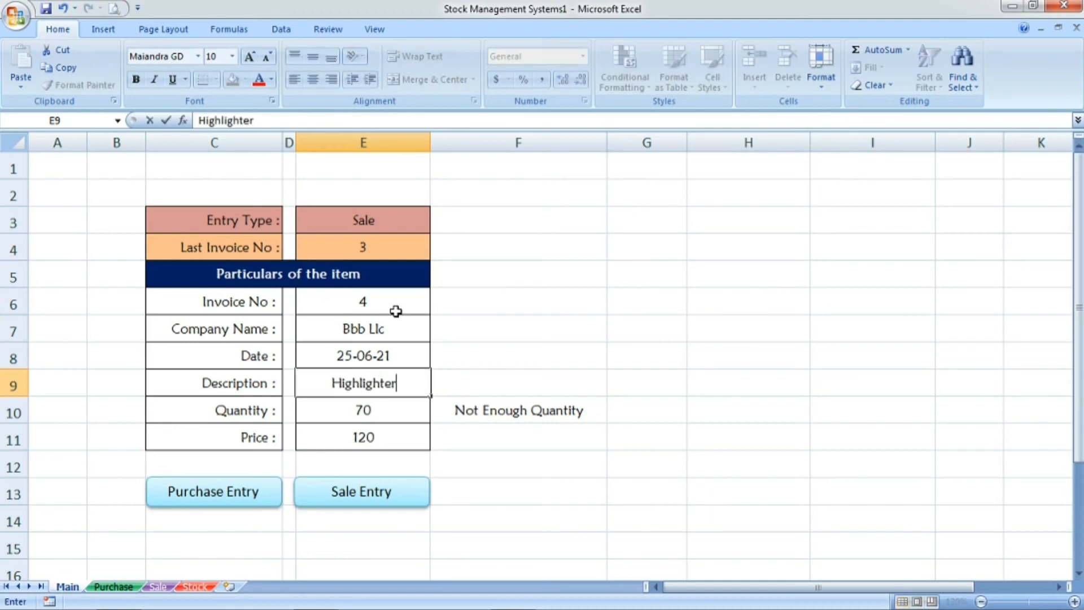
{"action": "key", "text": "Return"}
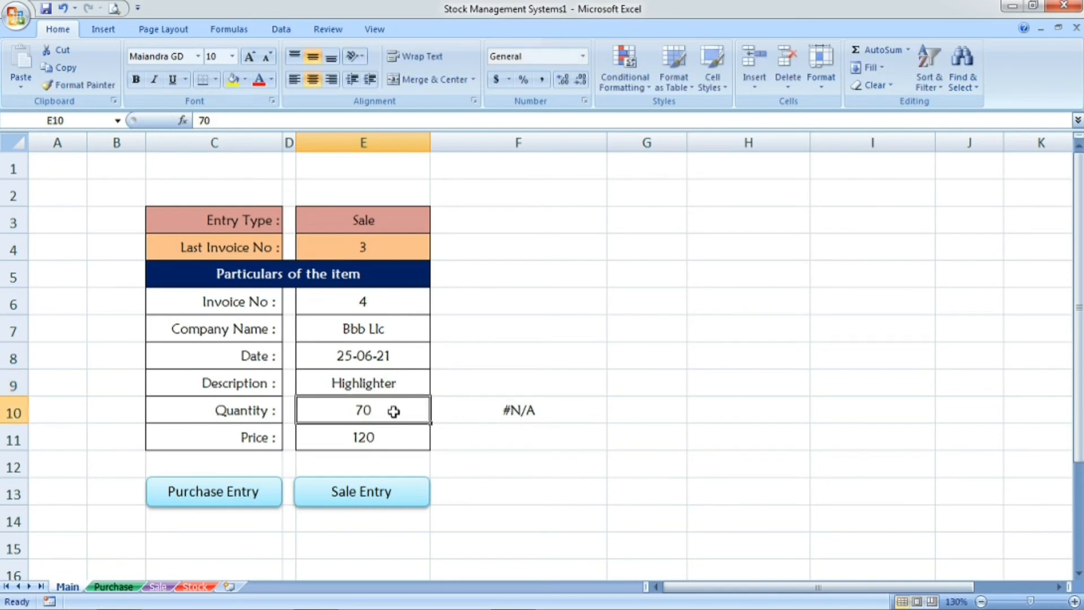
Check the Purchase sheet's Description column for Highlighter and return to the Main sheet.
{"action": "left_click", "coordinate": [409, 384]}
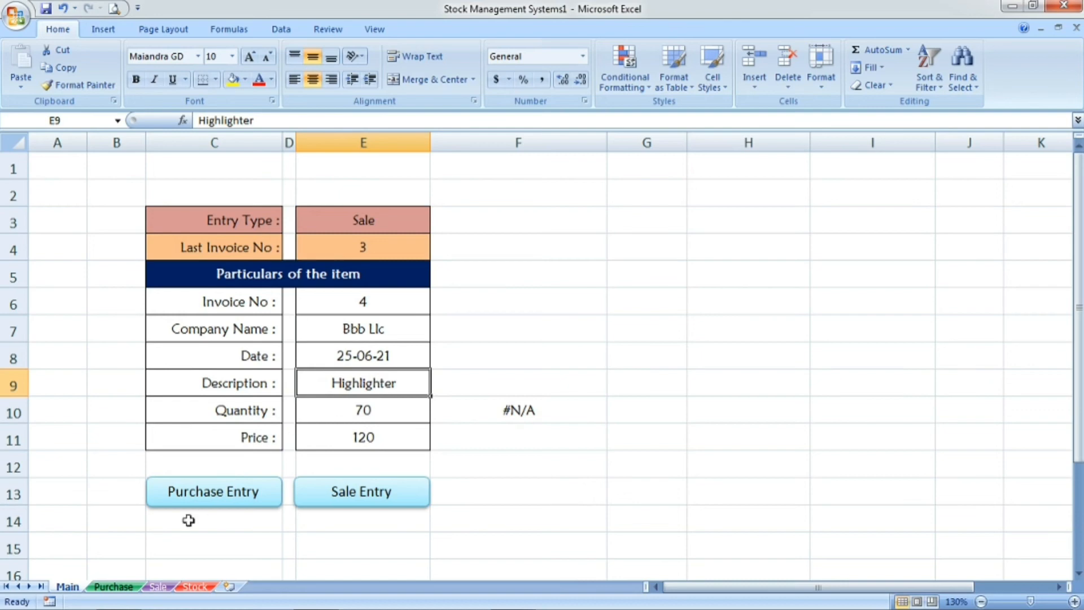
{"action": "left_click", "coordinate": [114, 587]}
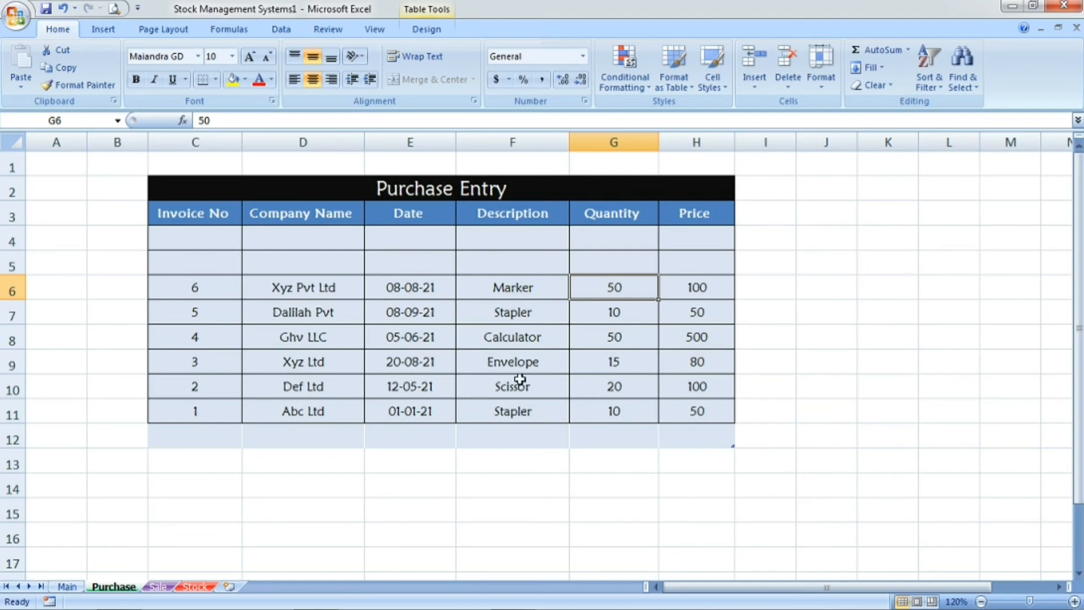
{"action": "left_click", "coordinate": [66, 587]}
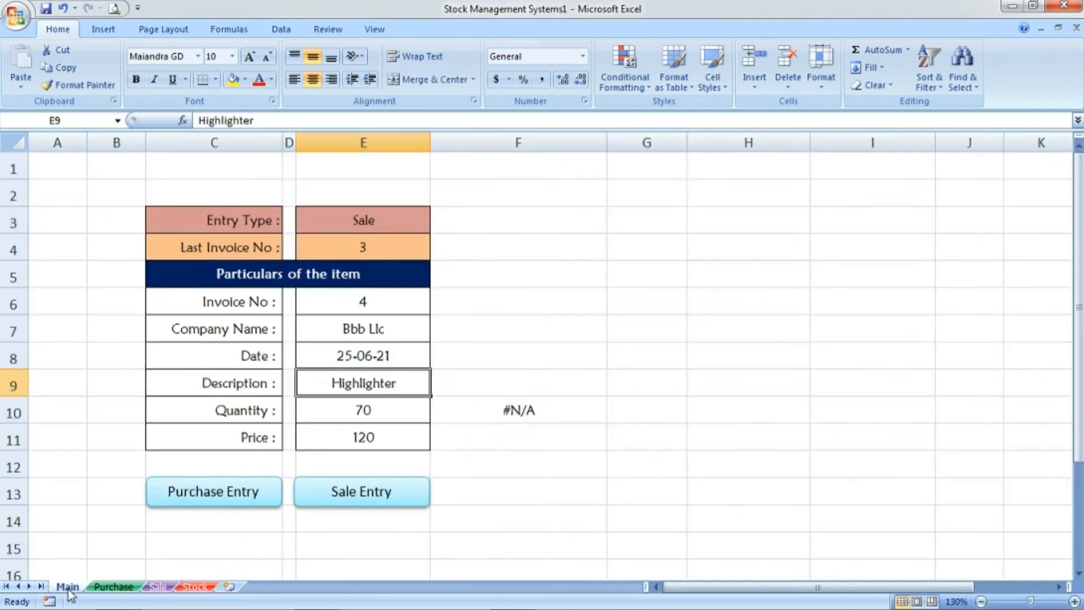
Wrap F10's existing nested IF formula in IFERROR with empty text "" as the value if error.
{"action": "left_click", "coordinate": [497, 406]}
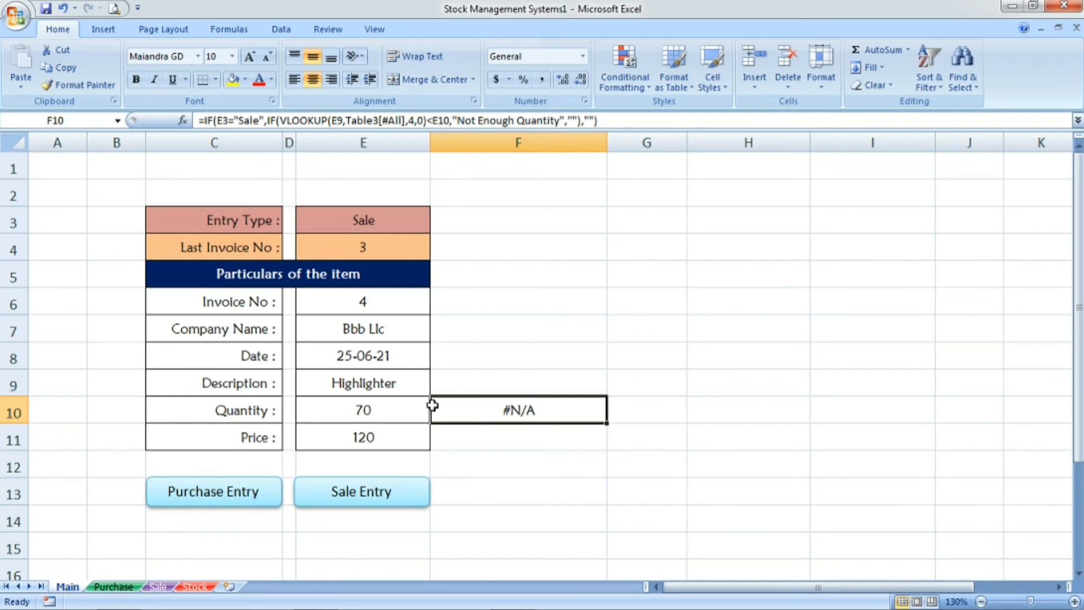
{"action": "key", "text": "F2"}
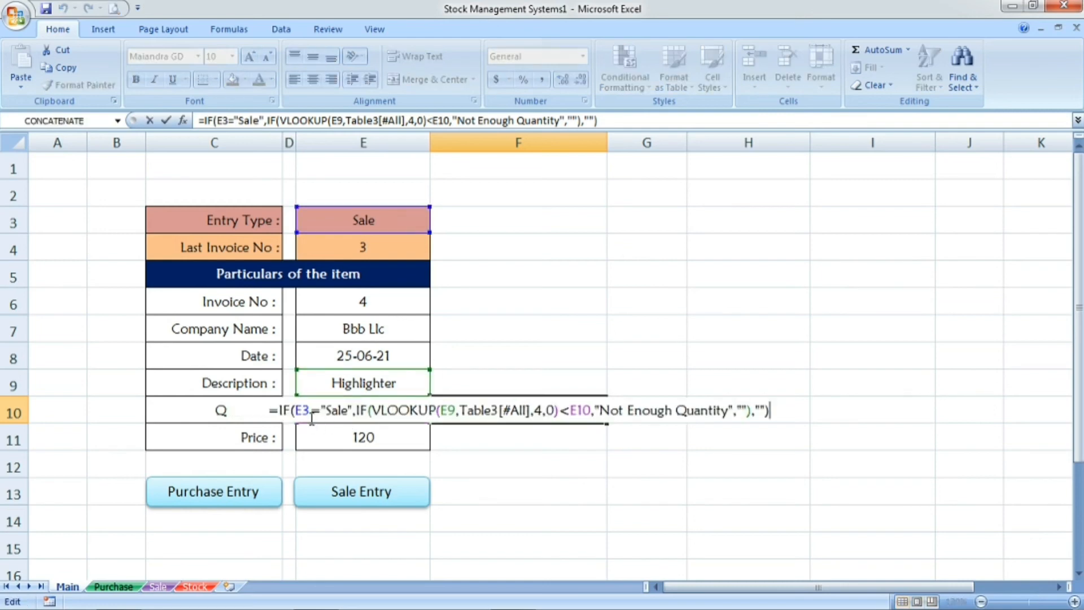
{"action": "left_click", "coordinate": [279, 409]}
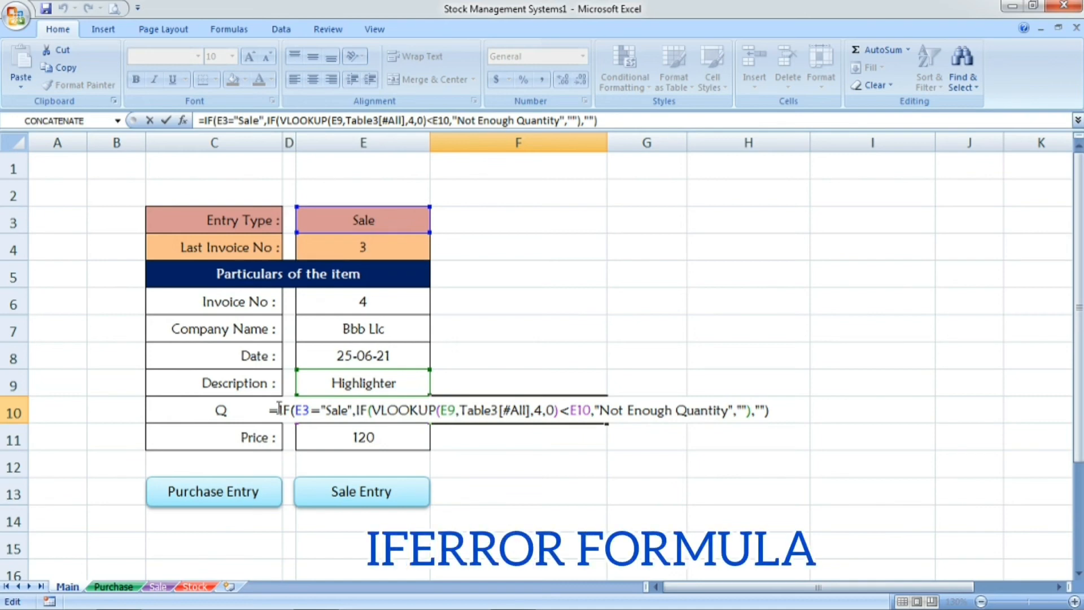
{"action": "type", "text": "iferror"}
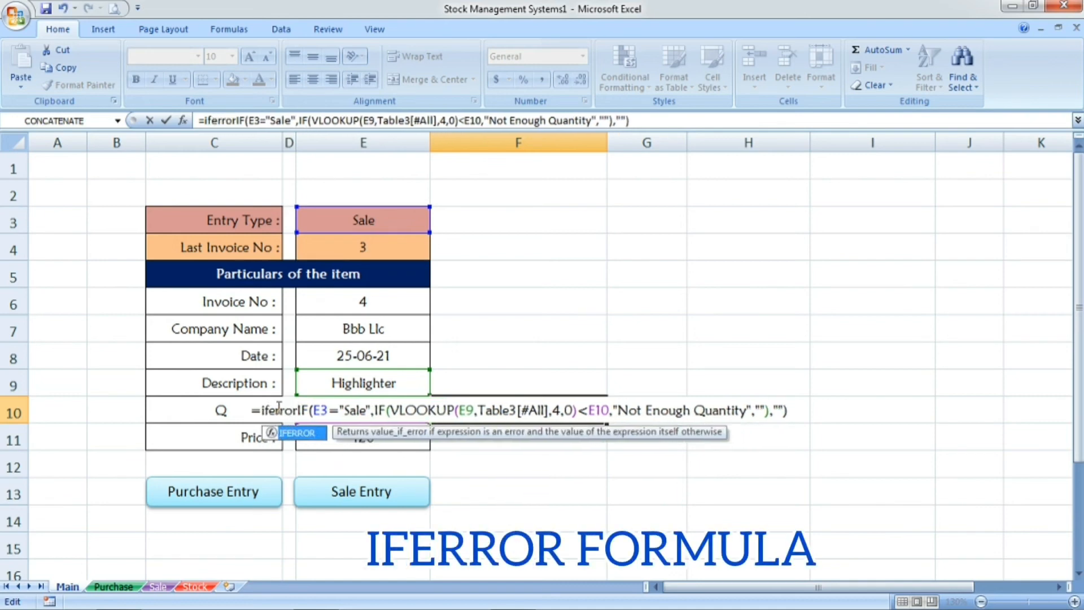
{"action": "type", "text": "("}
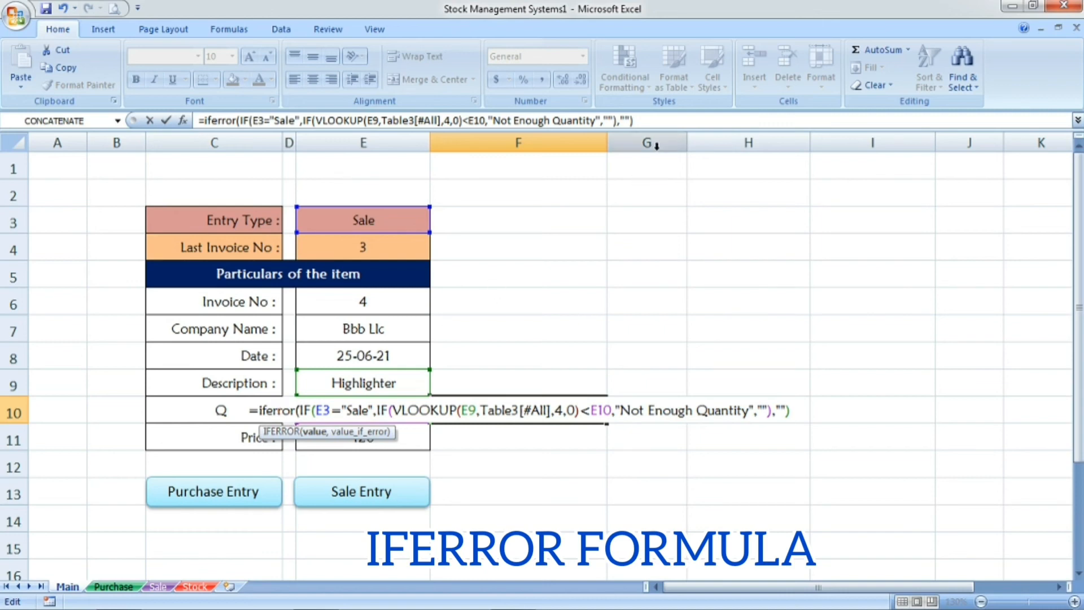
{"action": "left_click", "coordinate": [672, 124]}
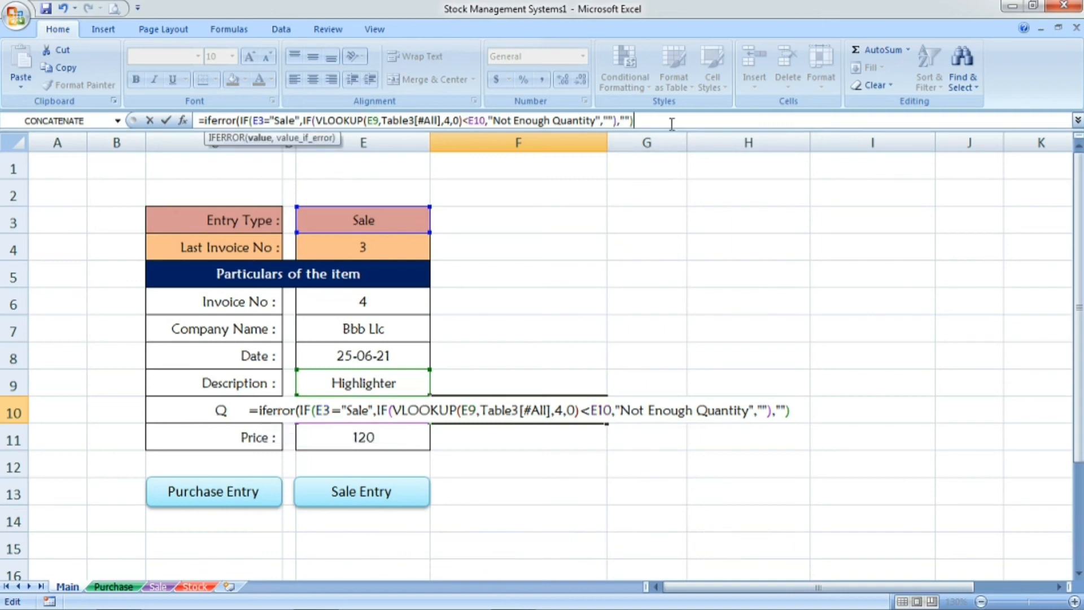
{"action": "type", "text": ",\"\""}
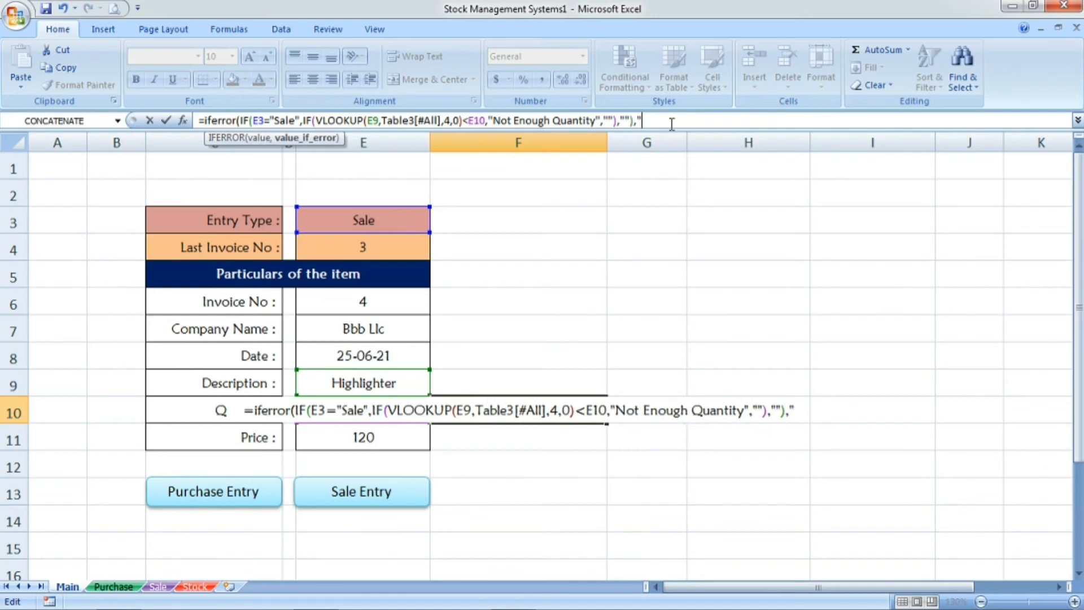
{"action": "type", "text": ")"}
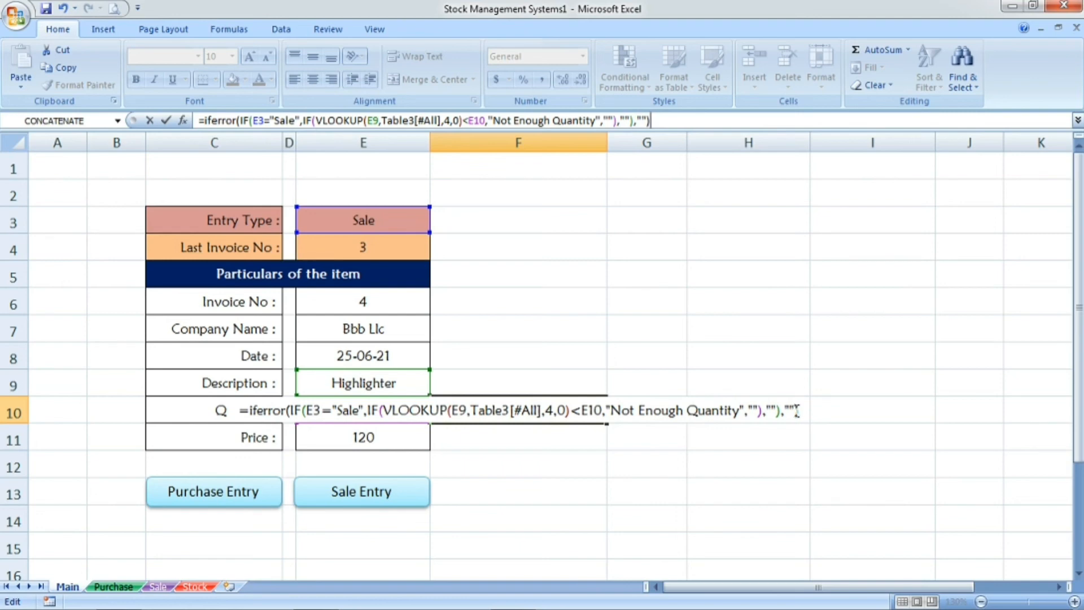
{"action": "key", "text": "Return"}
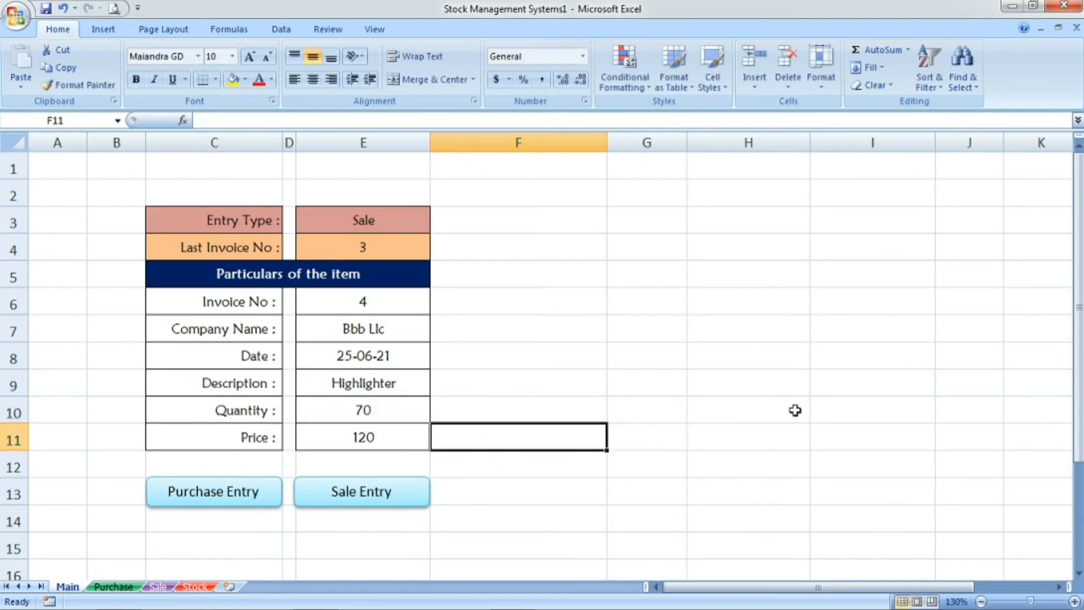
Check F10's IFERROR result against the Sale entry type, the Highlighter description and the Quantity.
{"action": "left_click", "coordinate": [482, 406]}
{"action": "left_click", "coordinate": [407, 377]}
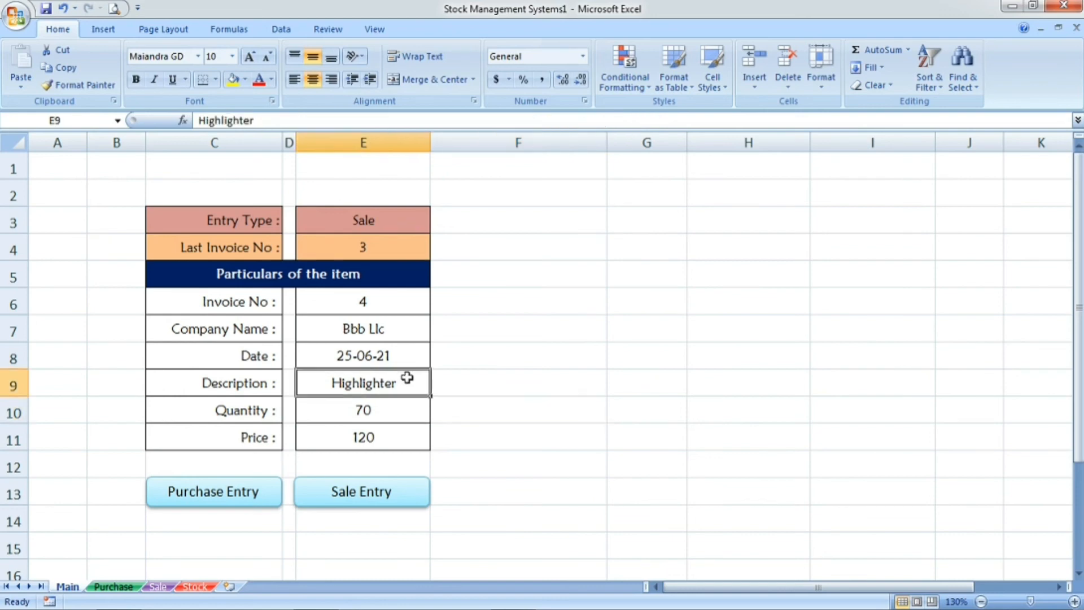
{"action": "left_click", "coordinate": [461, 409]}
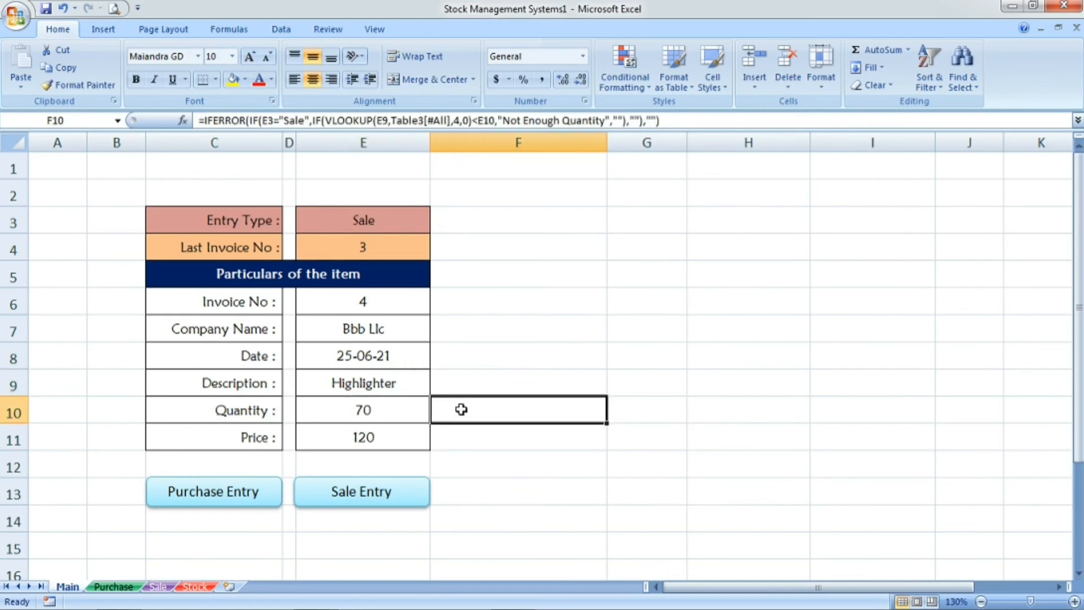
{"action": "left_click", "coordinate": [400, 223]}
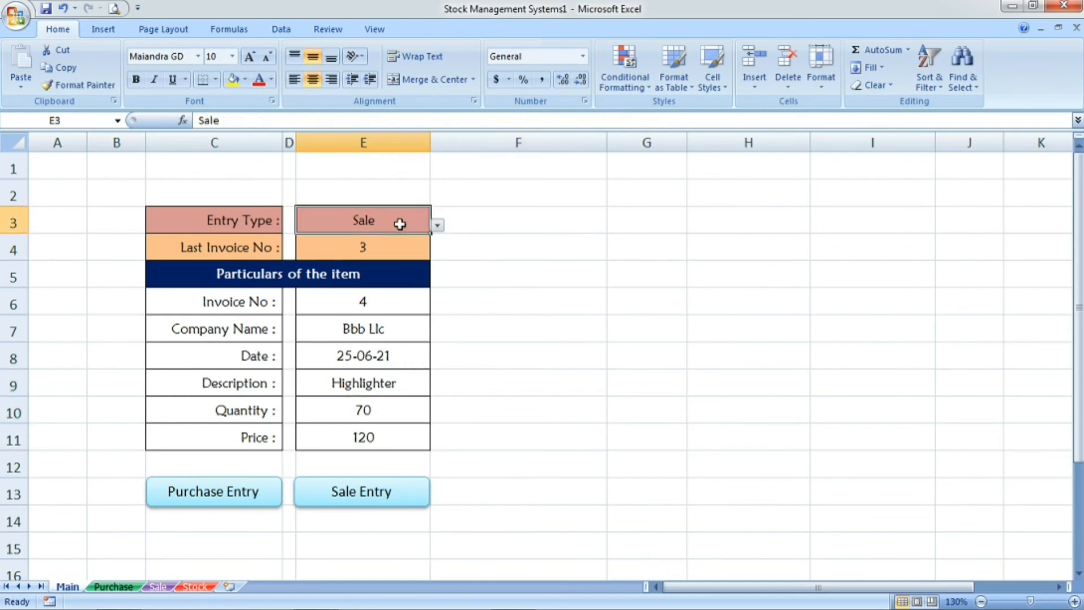
{"action": "left_click", "coordinate": [369, 387]}
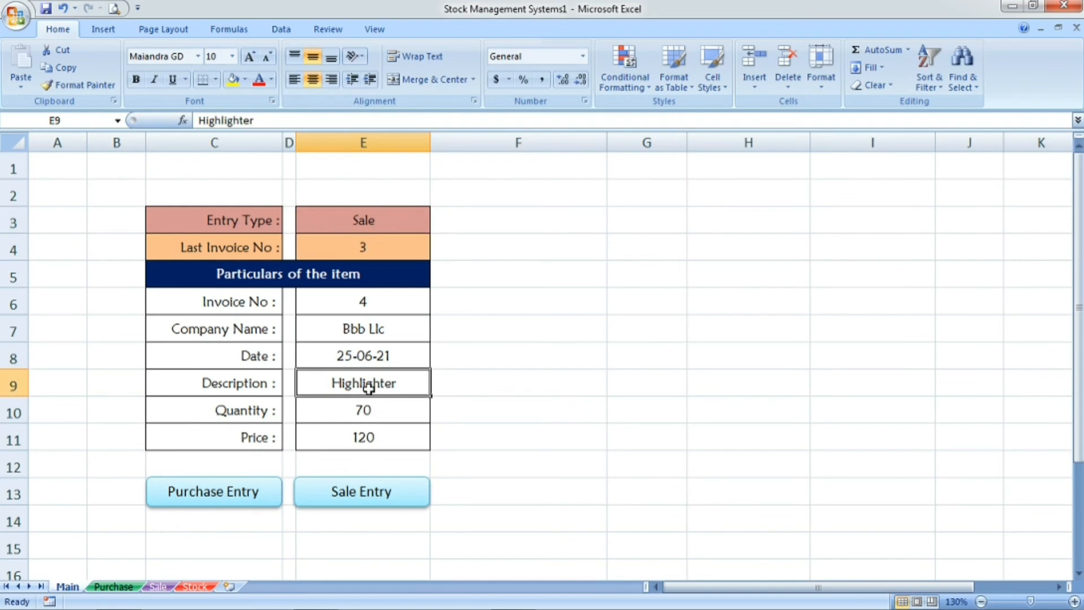
{"action": "left_click", "coordinate": [417, 408]}
{"action": "left_click", "coordinate": [467, 415]}
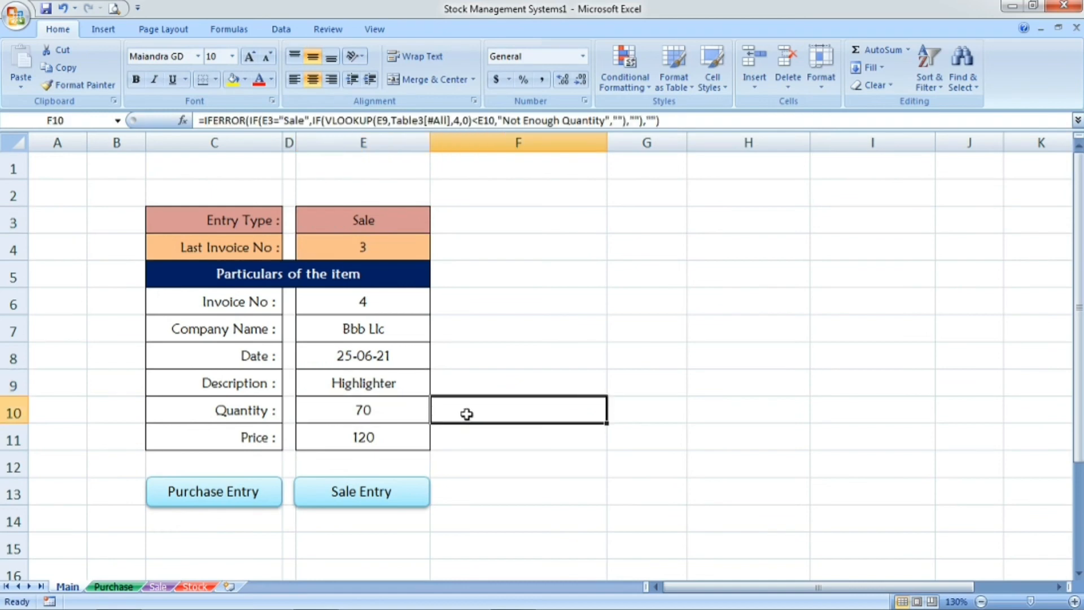
{"action": "left_click", "coordinate": [631, 406]}
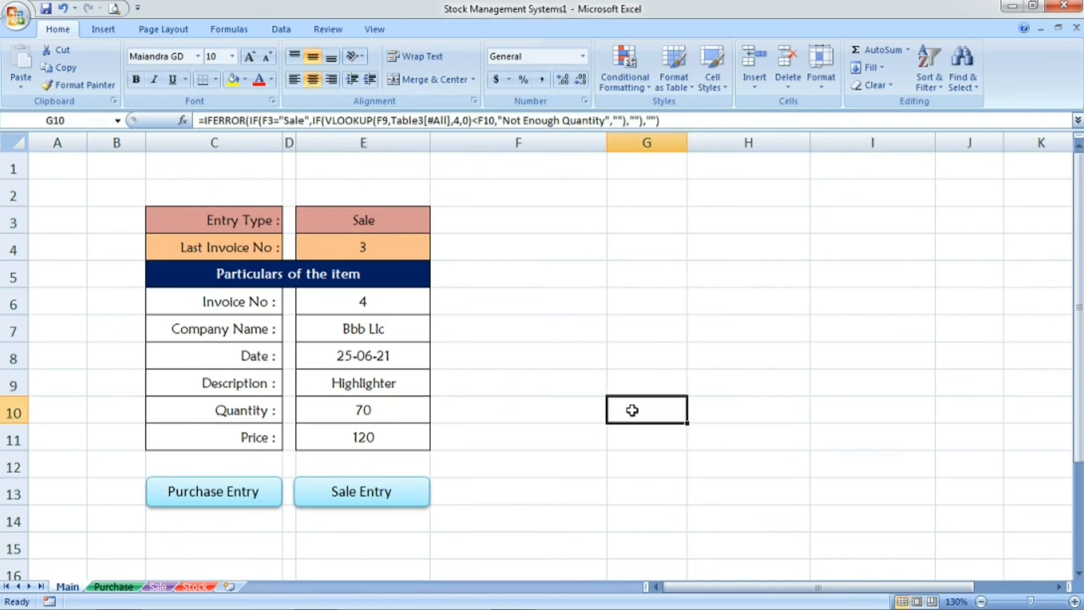
{"action": "left_click", "coordinate": [528, 283]}
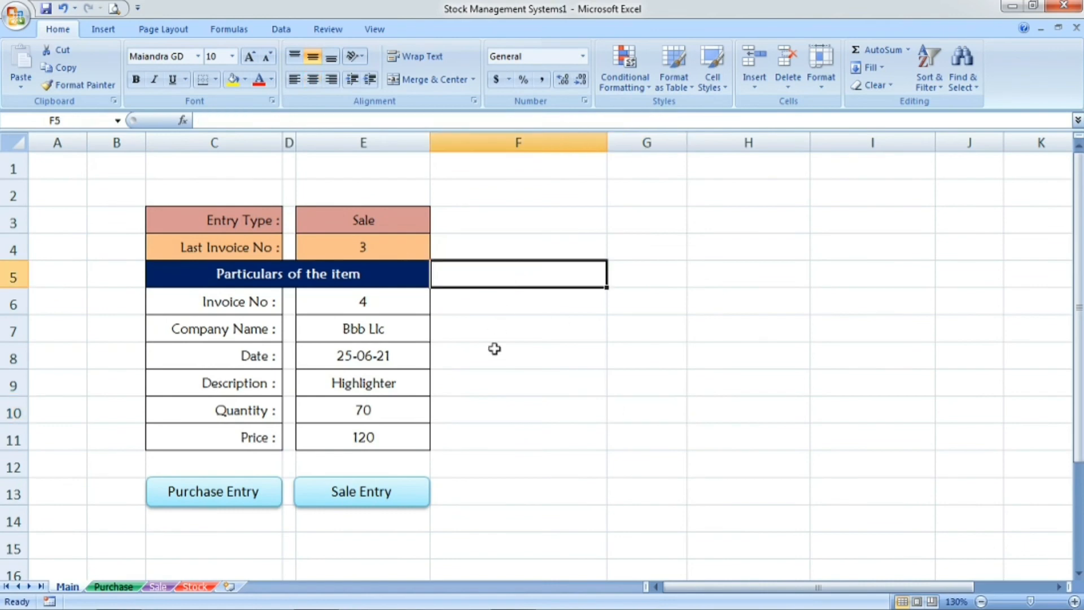
{"action": "left_click", "coordinate": [483, 406]}
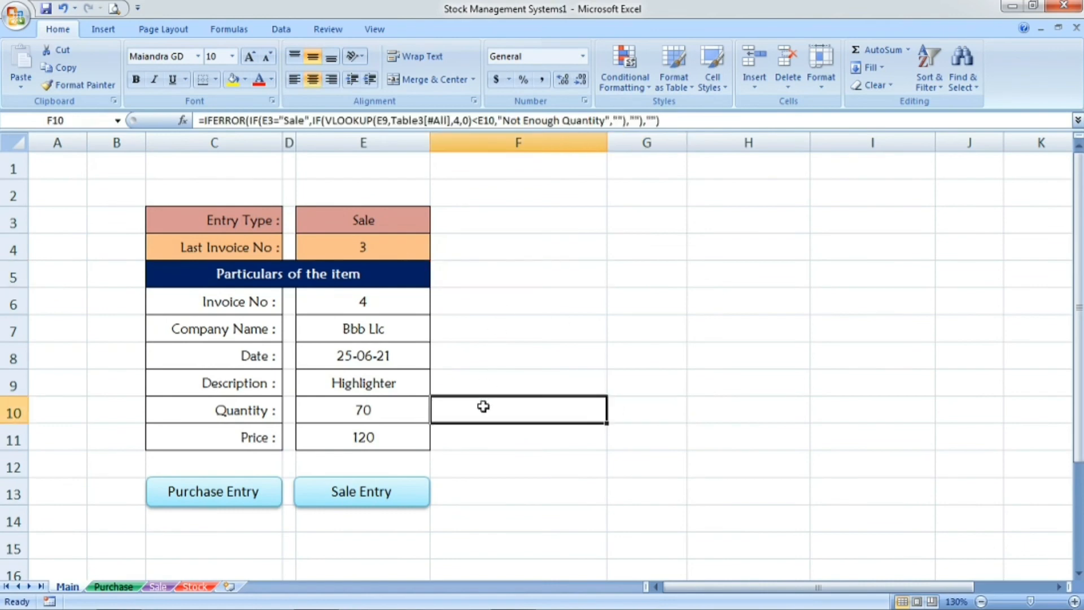
Set the Entry Type in E3 to Purchase and the Invoice No in E6 to 7.
{"action": "left_click", "coordinate": [394, 211]}
{"action": "left_click", "coordinate": [439, 226]}
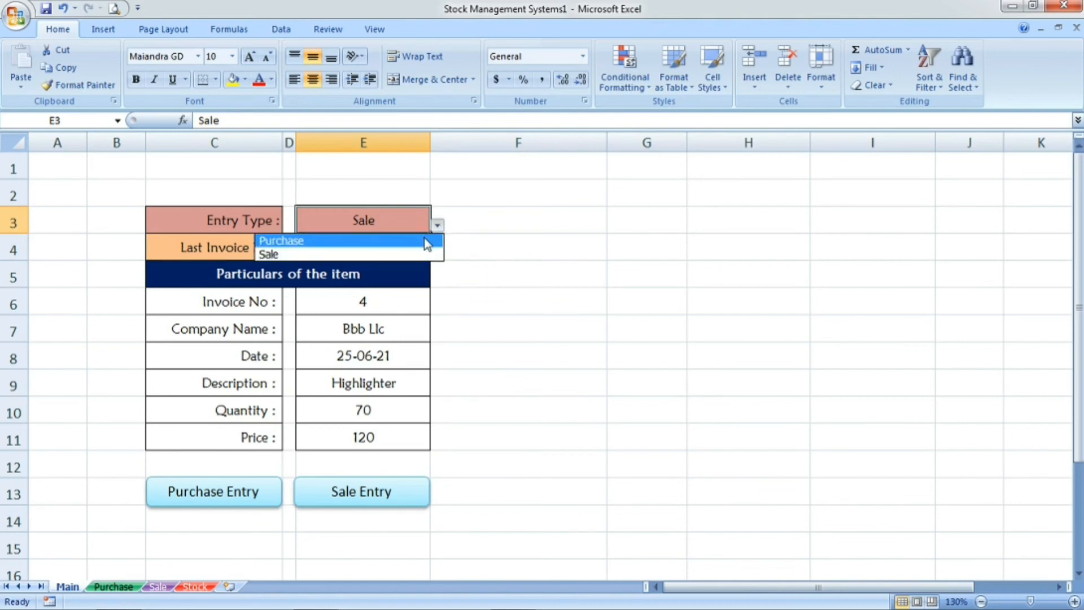
{"action": "left_click", "coordinate": [425, 240]}
{"action": "left_click", "coordinate": [390, 251]}
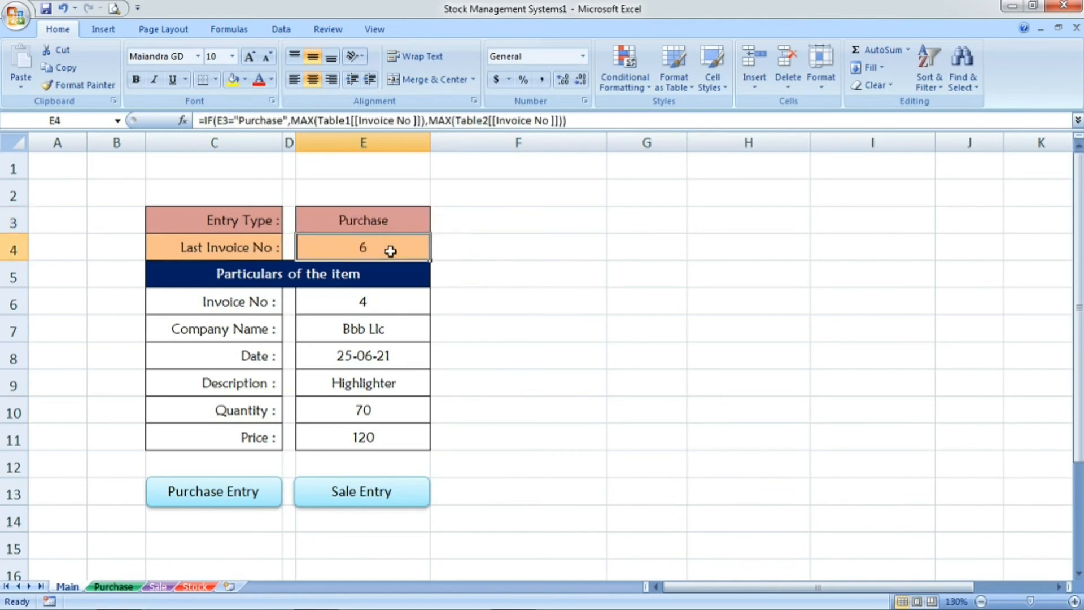
{"action": "left_click", "coordinate": [368, 304]}
{"action": "type", "text": "7"}
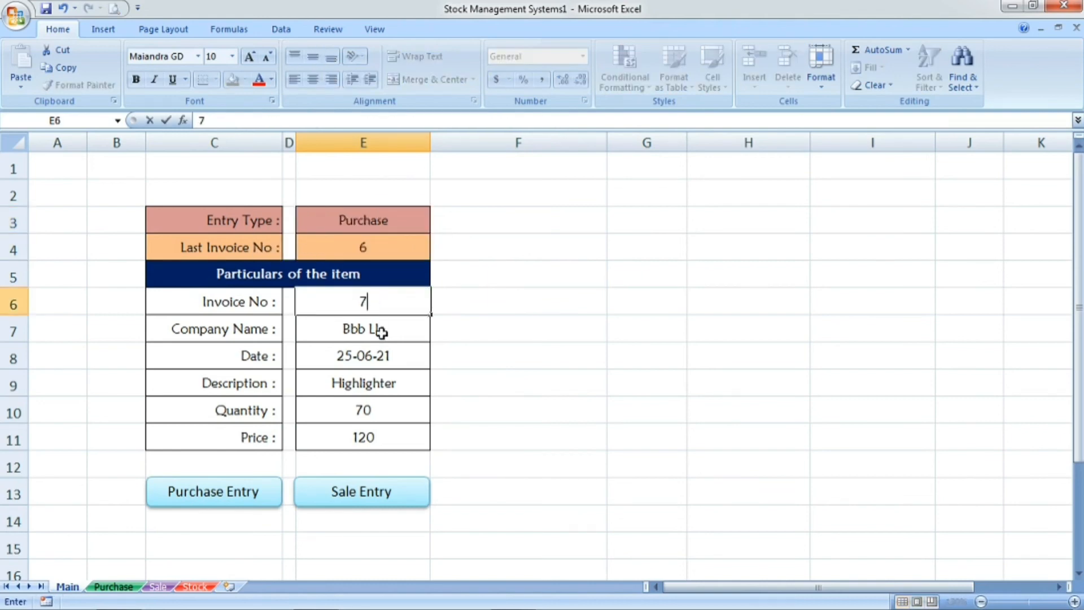
{"action": "left_click", "coordinate": [381, 333]}
{"action": "left_click", "coordinate": [381, 362]}
{"action": "left_click", "coordinate": [372, 386]}
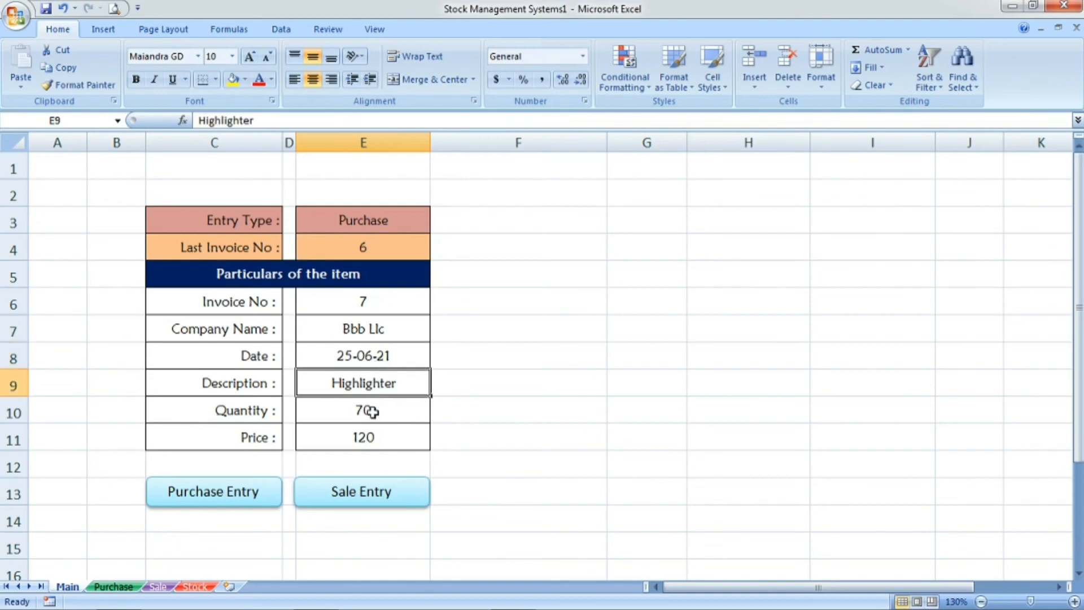
Set the Quantity to 20 and the Price to 50, and record the Highlighter item as a purchase entry.
{"action": "left_click", "coordinate": [372, 414]}
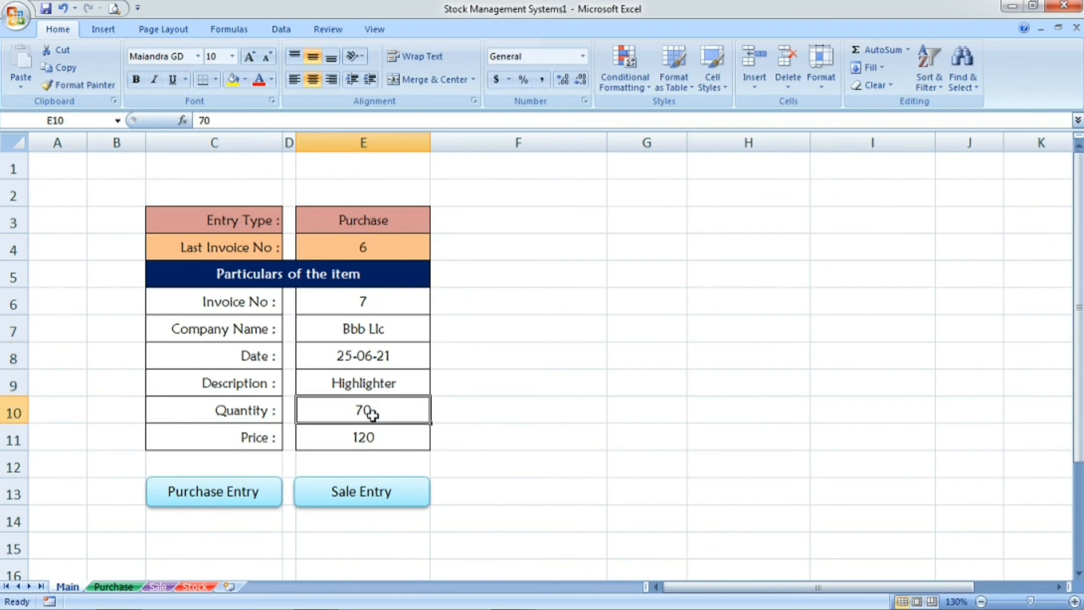
{"action": "type", "text": "20"}
{"action": "key", "text": "Return"}
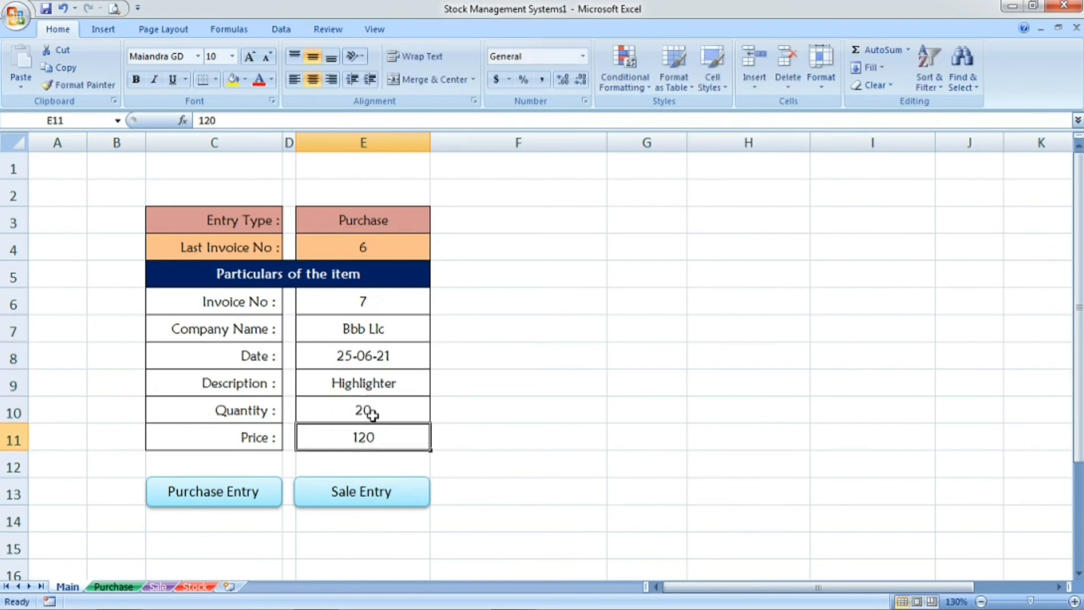
{"action": "type", "text": "50"}
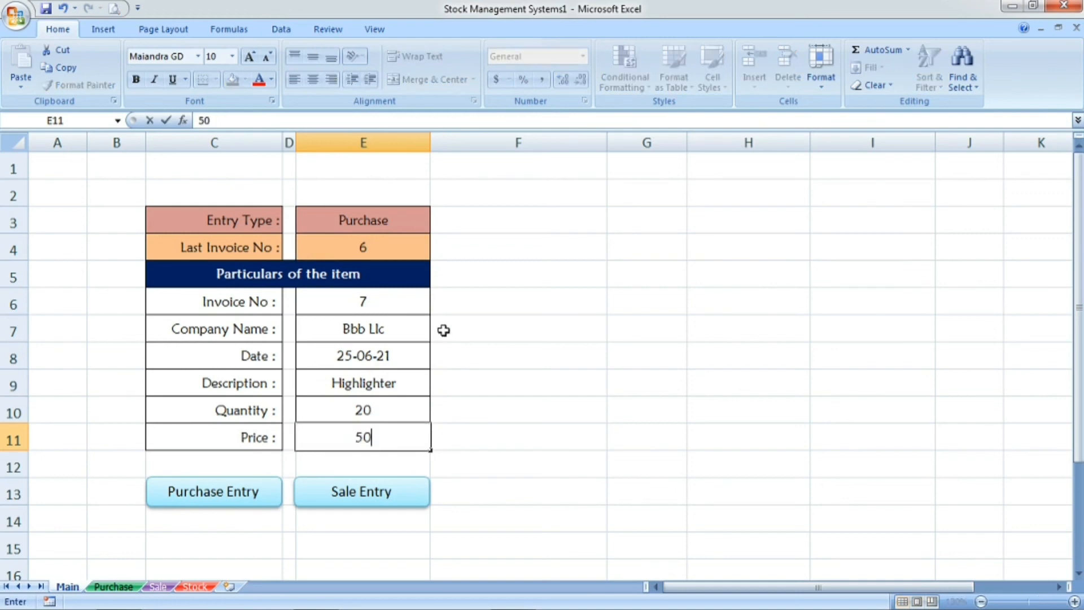
{"action": "left_click", "coordinate": [359, 388]}
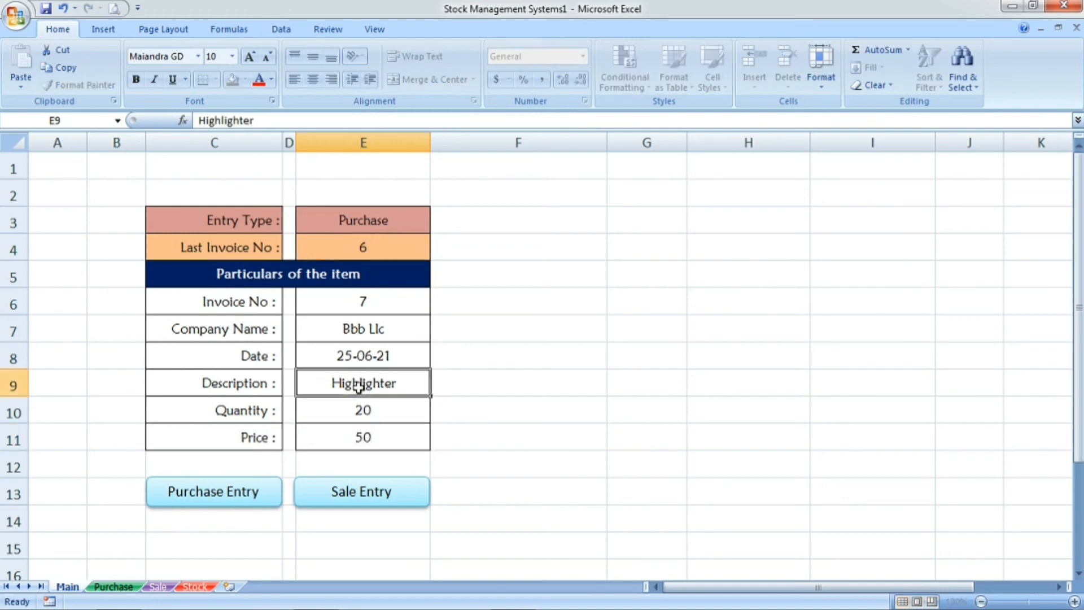
{"action": "left_click", "coordinate": [214, 494]}
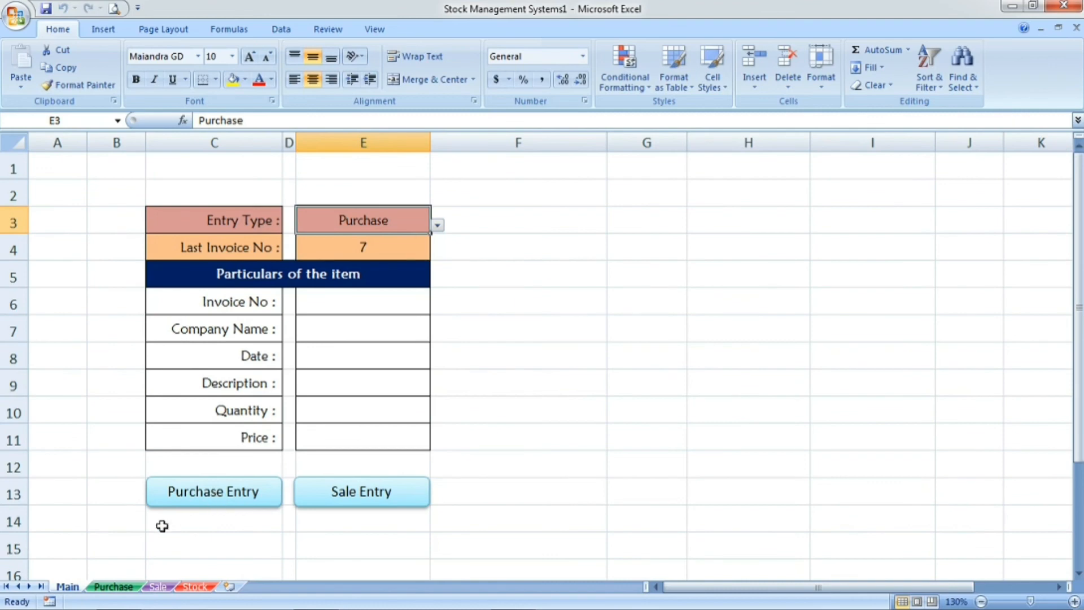
Examine the recorded Highlighter entry on the Purchase sheet.
{"action": "left_click", "coordinate": [113, 587]}
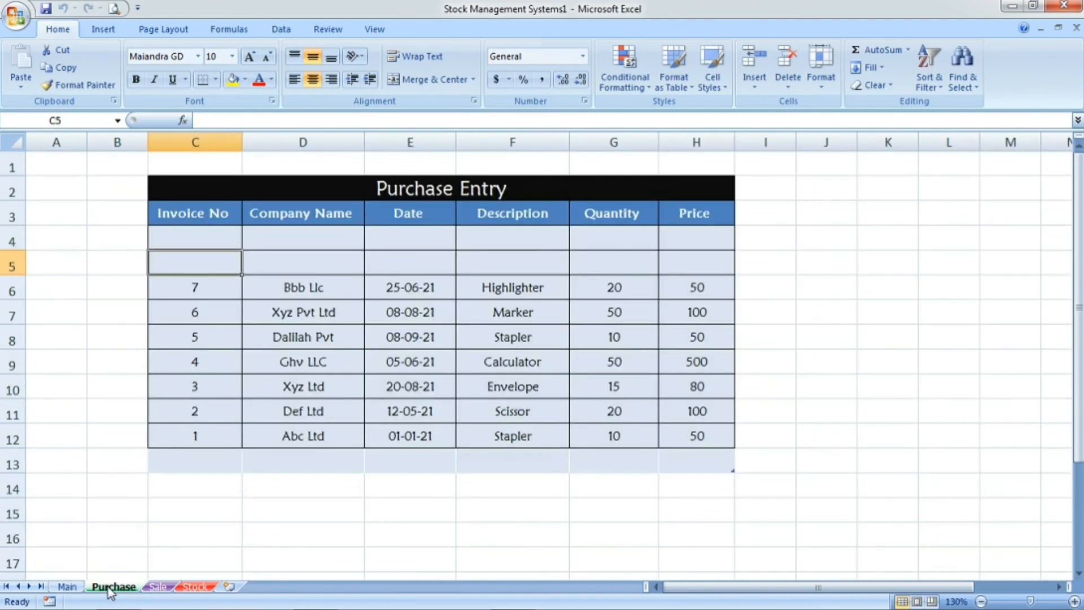
{"action": "left_click", "coordinate": [335, 297]}
{"action": "left_click", "coordinate": [490, 286]}
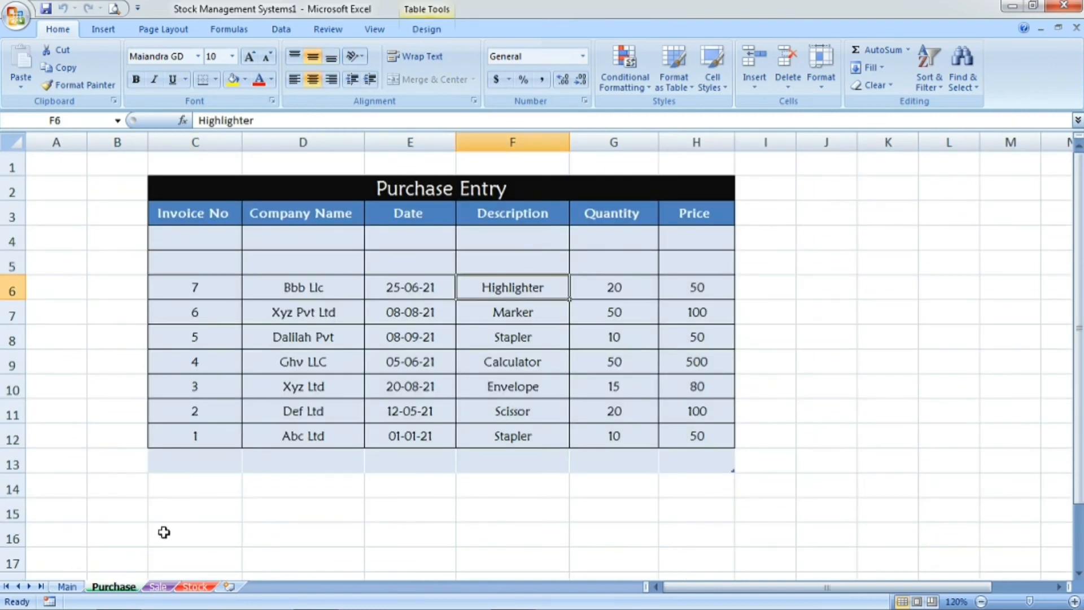
Update the table on the Stock sheet and check the Highlighter row's purchase, sale and stock quantities.
{"action": "left_click", "coordinate": [195, 586]}
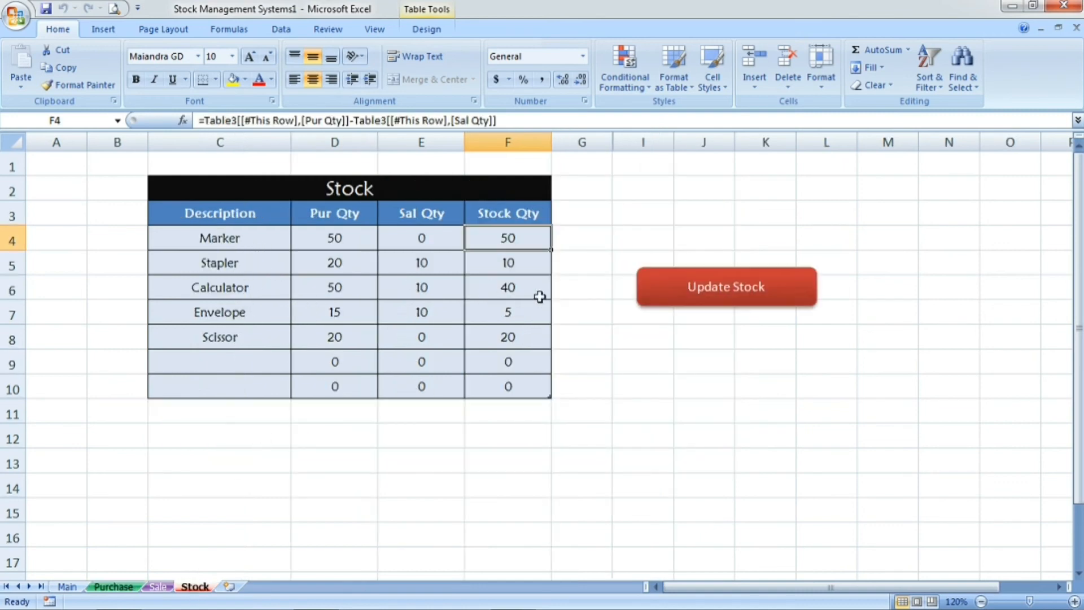
{"action": "left_click", "coordinate": [723, 292]}
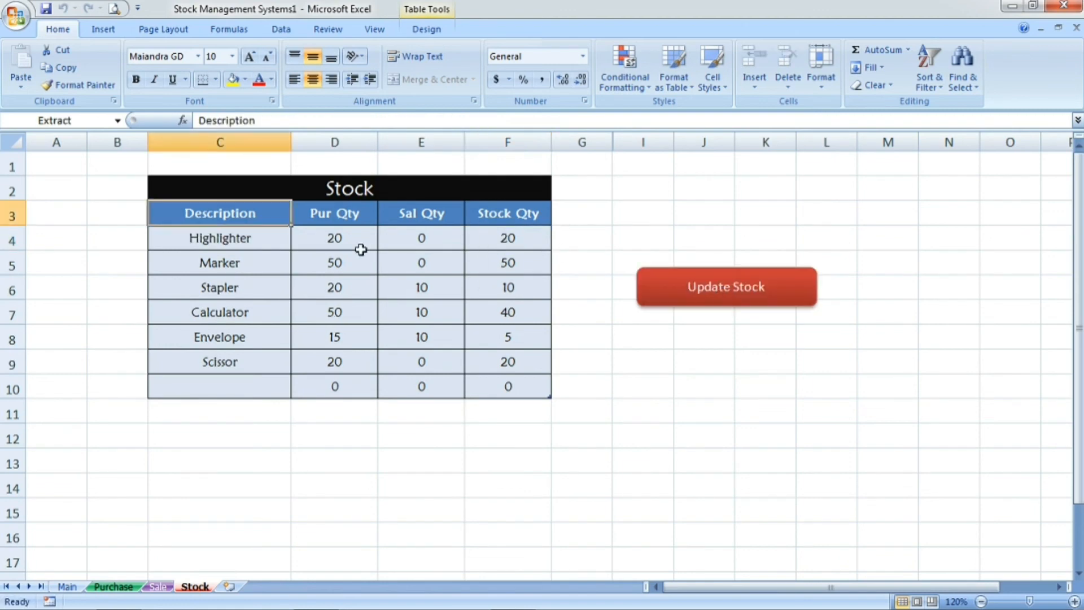
{"action": "left_click", "coordinate": [254, 244]}
{"action": "left_click", "coordinate": [320, 243]}
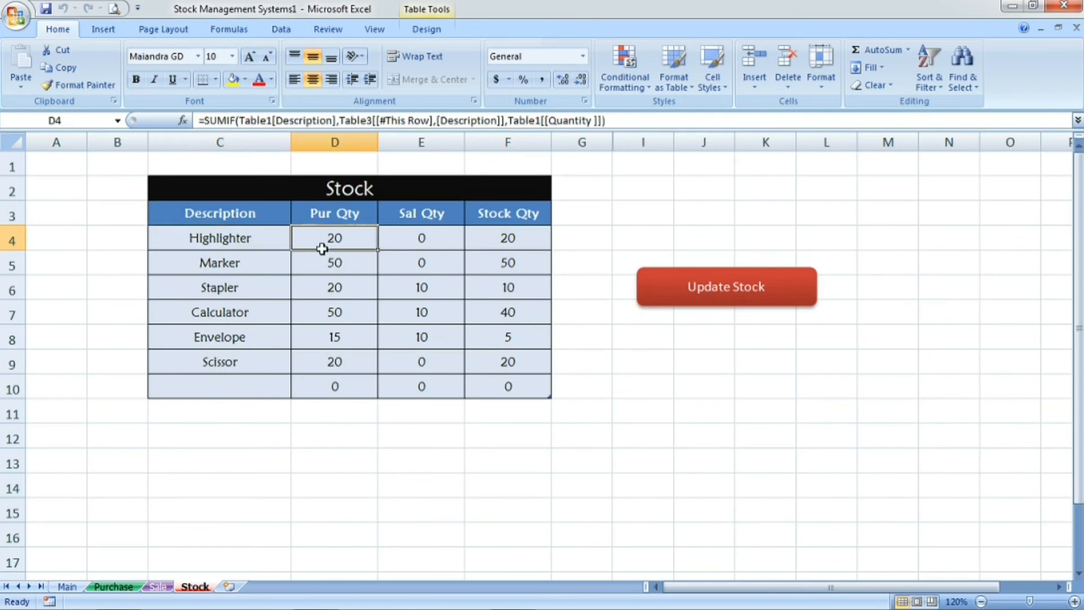
{"action": "left_click", "coordinate": [404, 241]}
{"action": "left_click", "coordinate": [534, 224]}
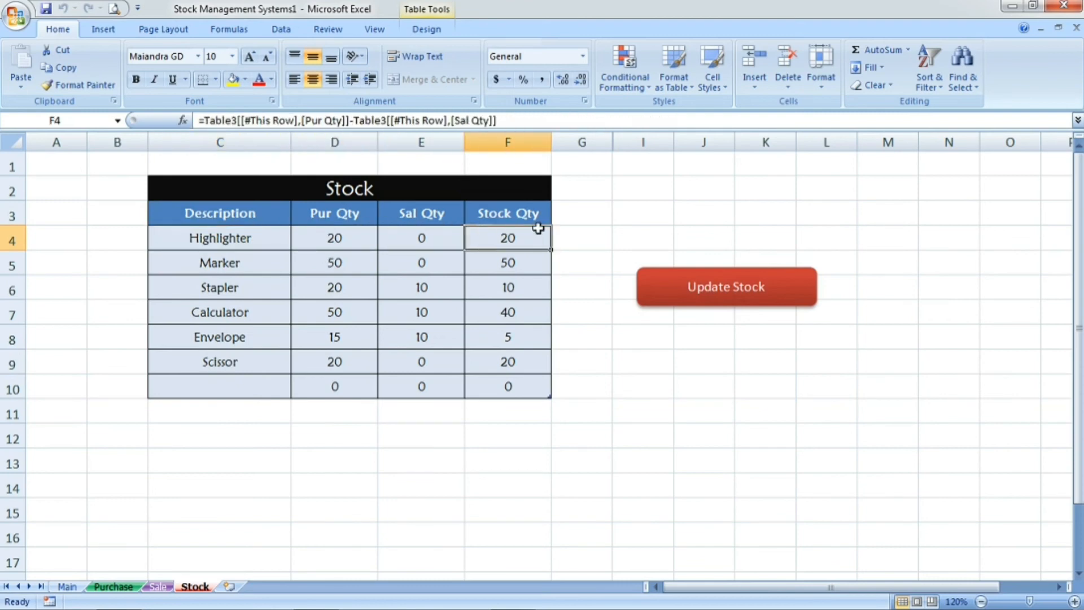
{"action": "left_click", "coordinate": [273, 240]}
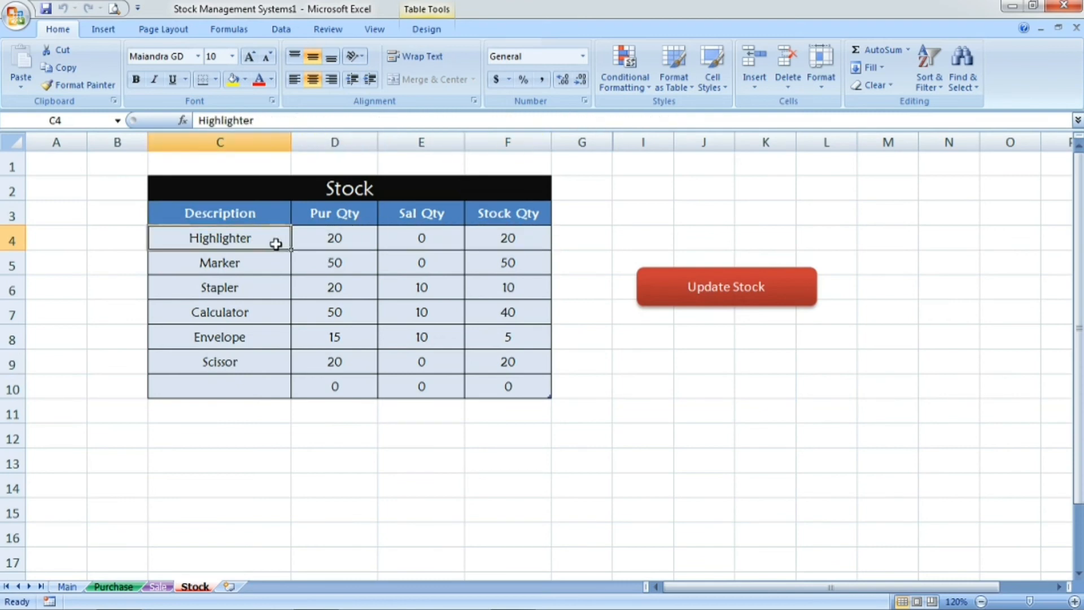
Review the Main sheet's entry fields, the Last Invoice No and F10 formulas, and the item descriptions on the Stock sheet.
{"action": "left_click", "coordinate": [66, 586]}
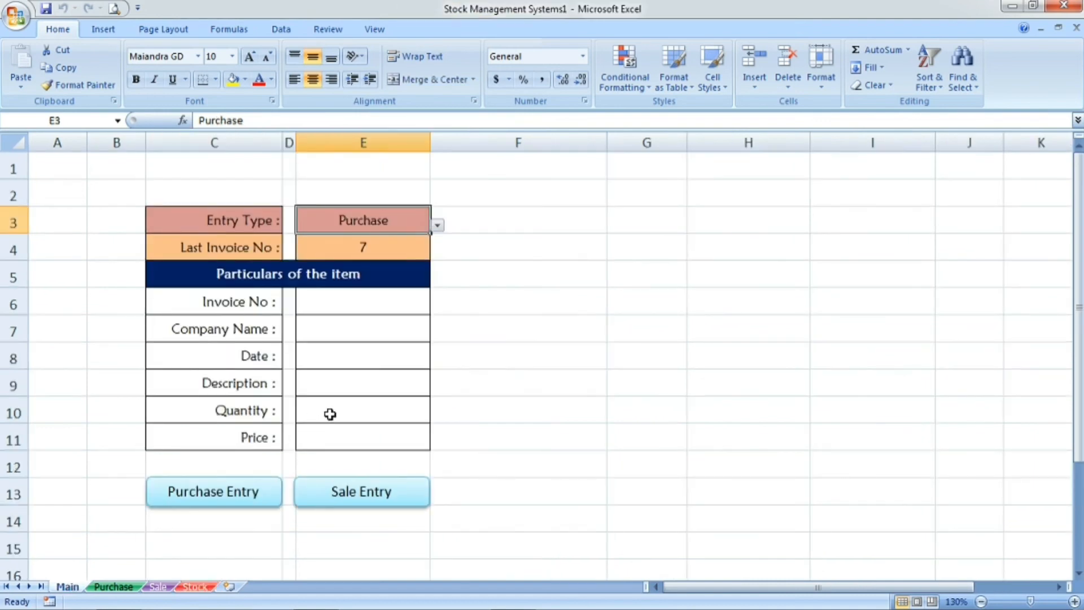
{"action": "left_click", "coordinate": [411, 256]}
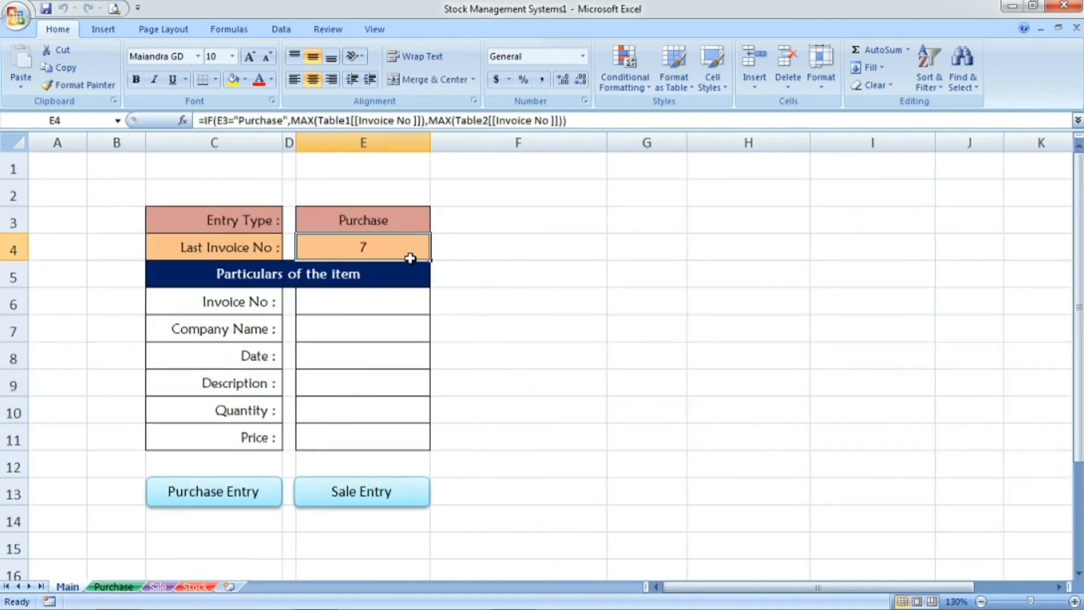
{"action": "left_click", "coordinate": [446, 381]}
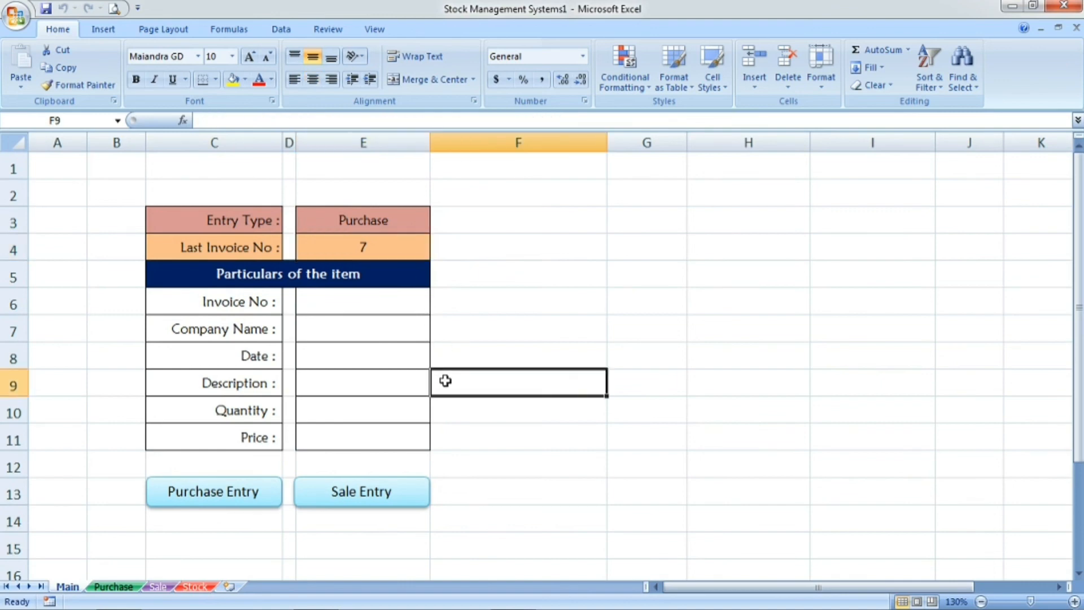
{"action": "left_click", "coordinate": [453, 401]}
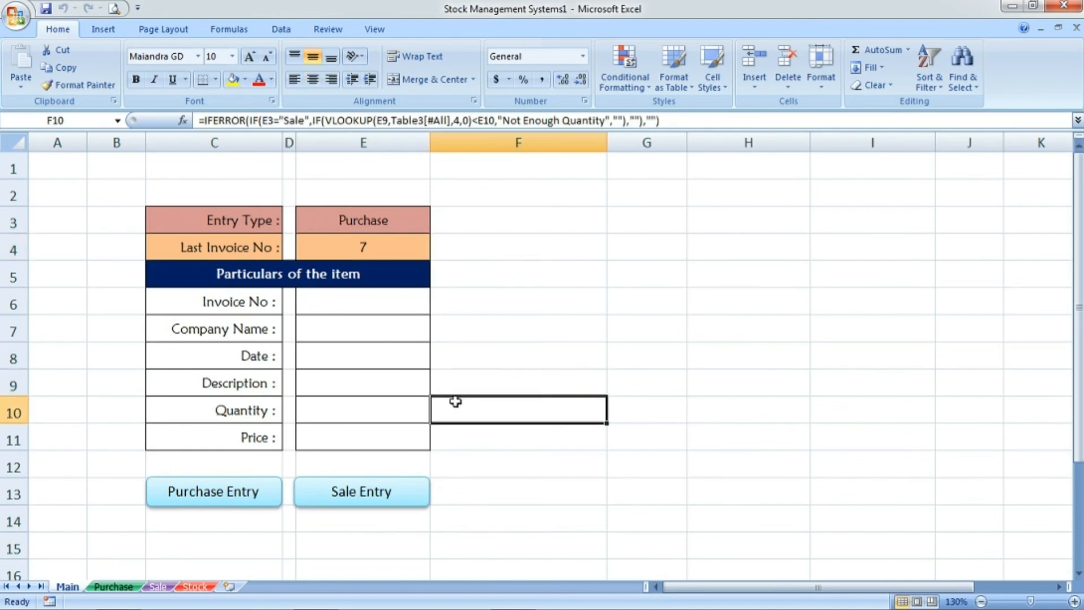
{"action": "left_click", "coordinate": [382, 373]}
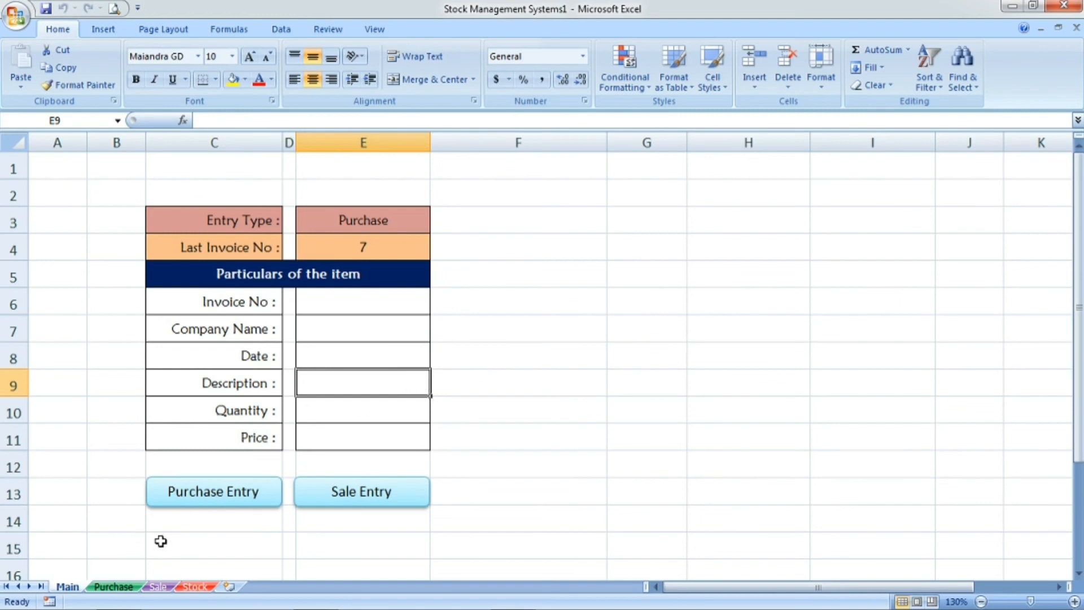
{"action": "left_click", "coordinate": [195, 586]}
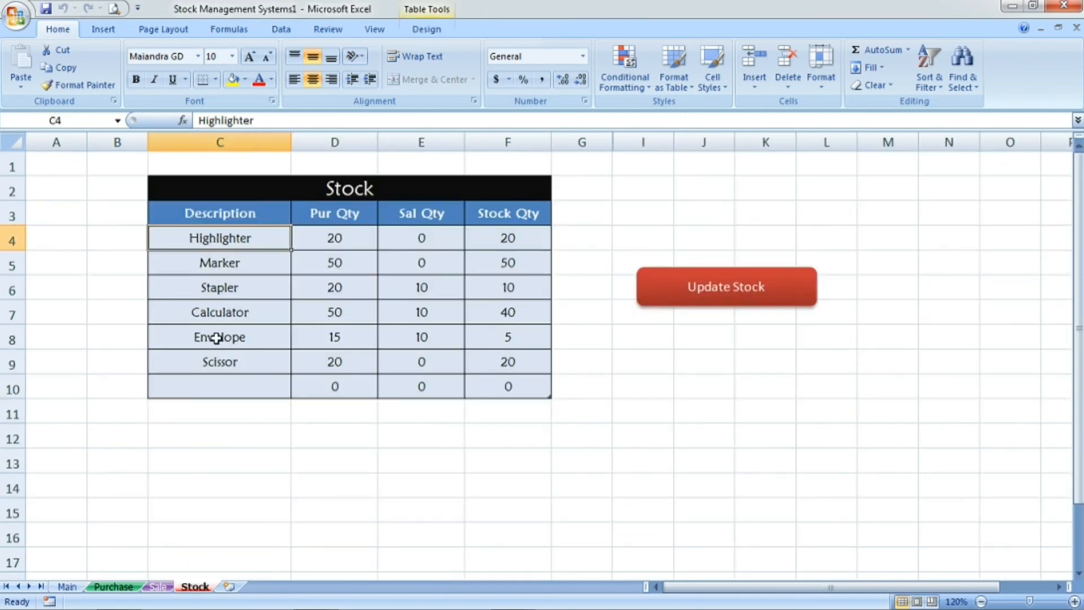
{"action": "left_click", "coordinate": [67, 586]}
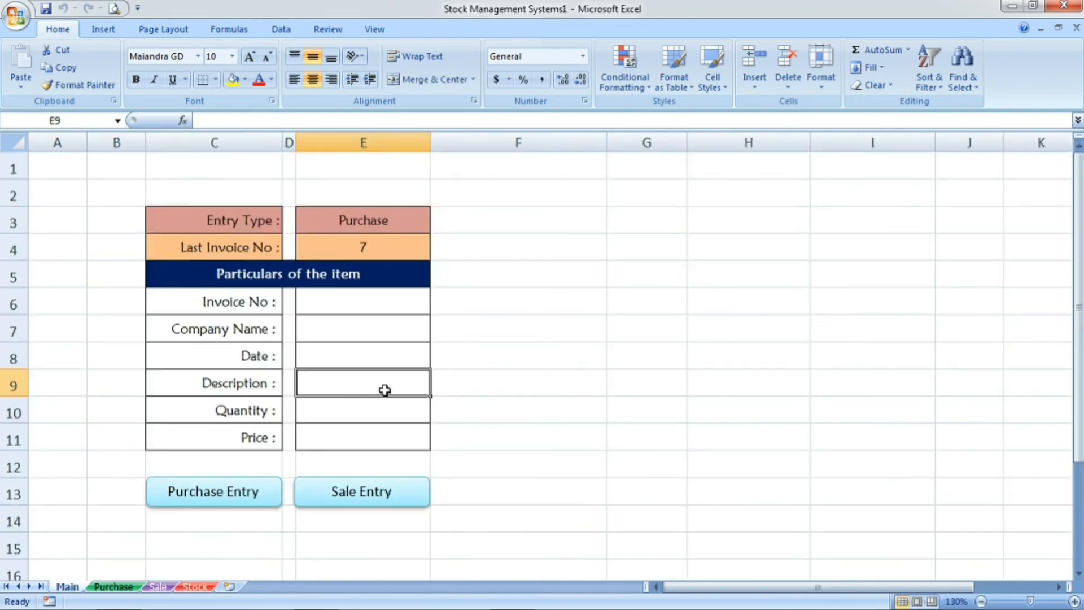
{"action": "left_click", "coordinate": [401, 355]}
{"action": "left_click", "coordinate": [407, 328]}
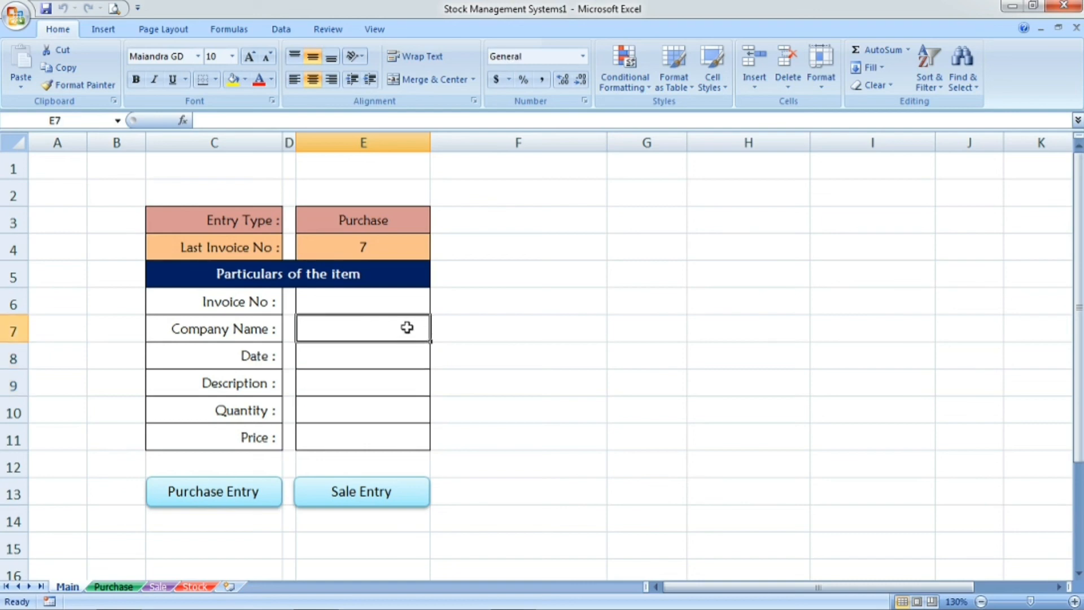
{"action": "left_click", "coordinate": [392, 304]}
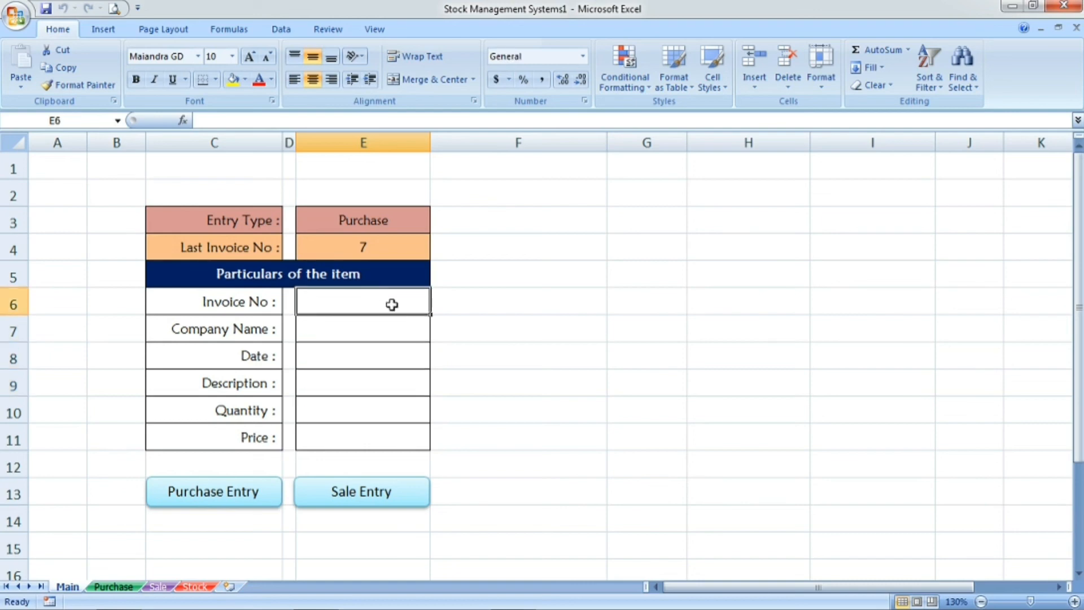
{"action": "left_click", "coordinate": [405, 231]}
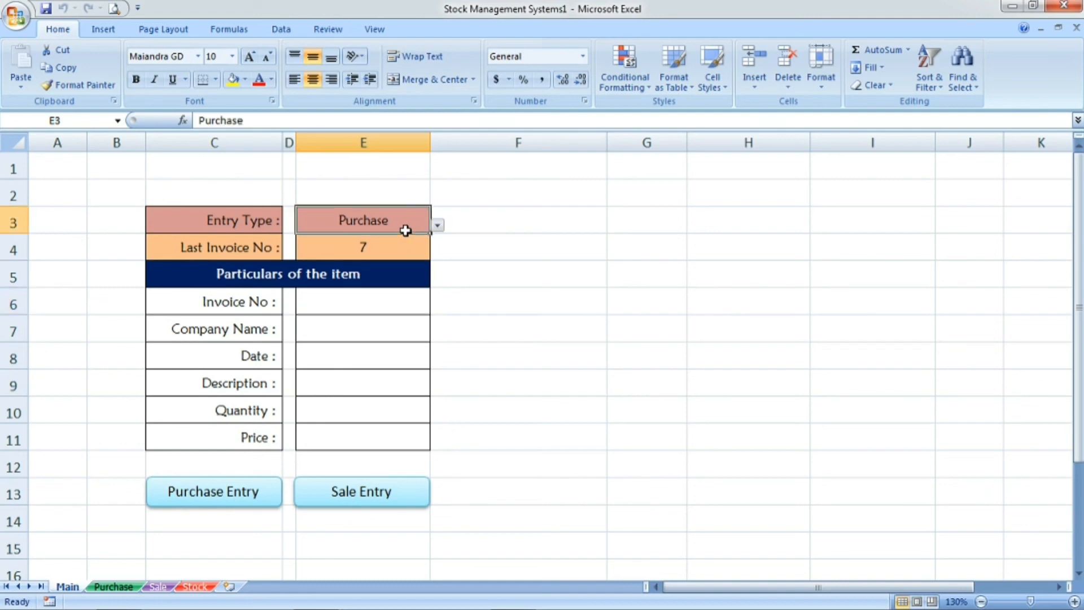
Draw a rounded rectangle about 0.38" high and 1.84" wide beside the entry form, across columns F to H in rows 3 and 4.
{"action": "left_click", "coordinate": [667, 217]}
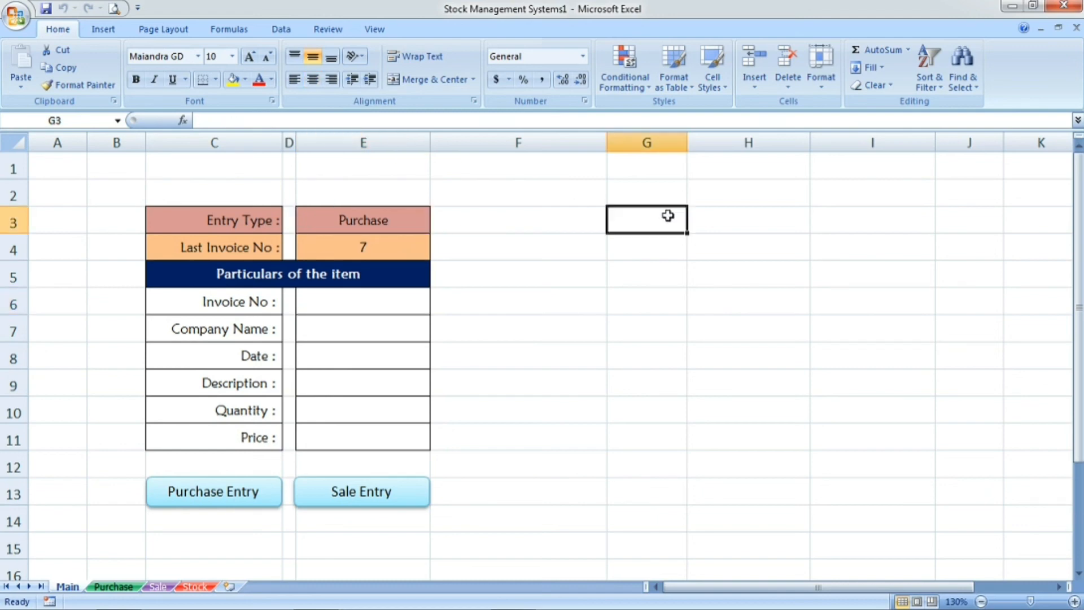
{"action": "left_click", "coordinate": [104, 30]}
{"action": "left_click", "coordinate": [174, 85]}
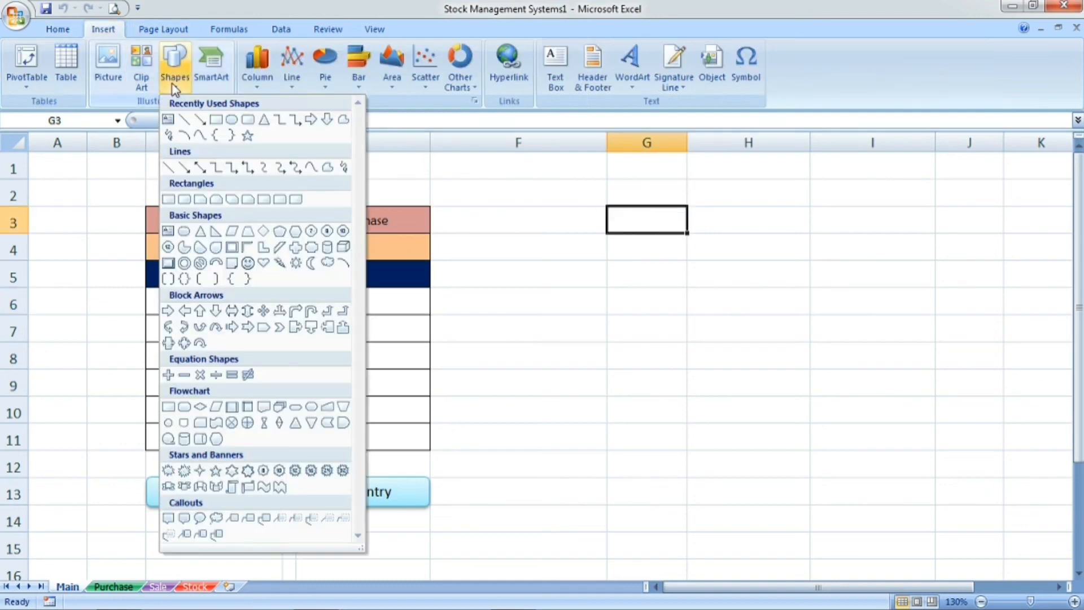
{"action": "left_click", "coordinate": [247, 120]}
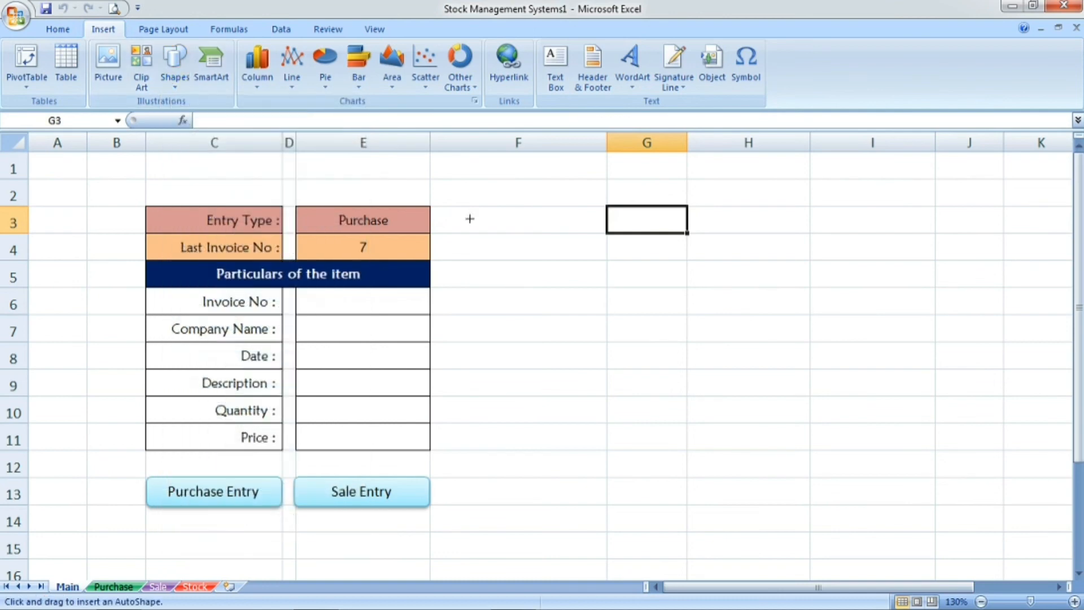
{"action": "mouse_move", "coordinate": [540, 219]}
{"action": "left_mouse_down"}
{"action": "mouse_move", "coordinate": [561, 239]}
{"action": "mouse_move", "coordinate": [726, 245]}
{"action": "mouse_move", "coordinate": [723, 258]}
{"action": "left_mouse_up"}
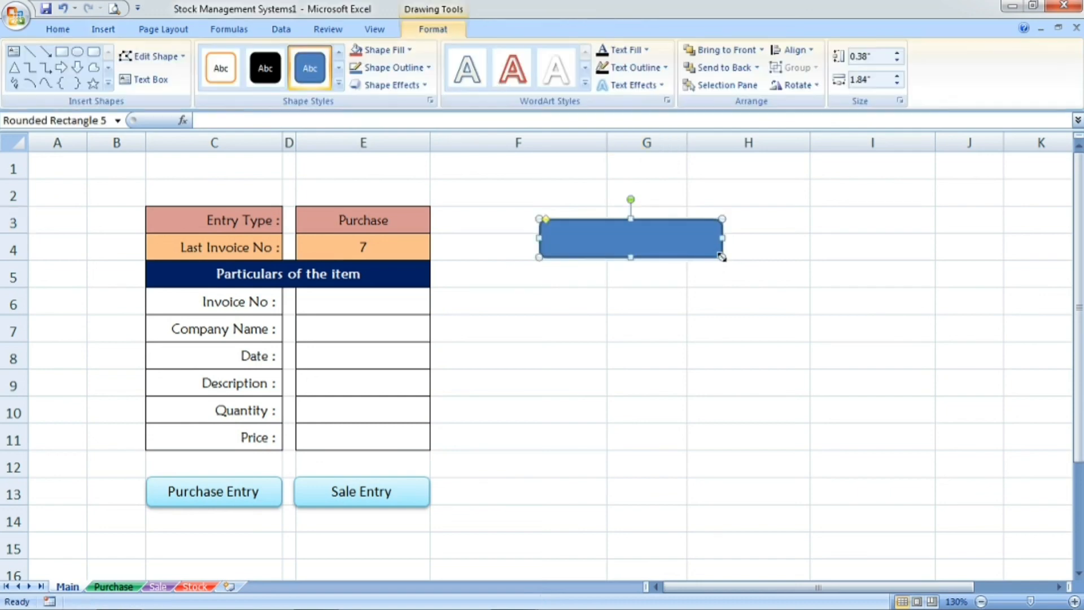
Apply the aqua gradient preset style to the rounded rectangle and label it Purchase.
{"action": "left_click", "coordinate": [339, 83]}
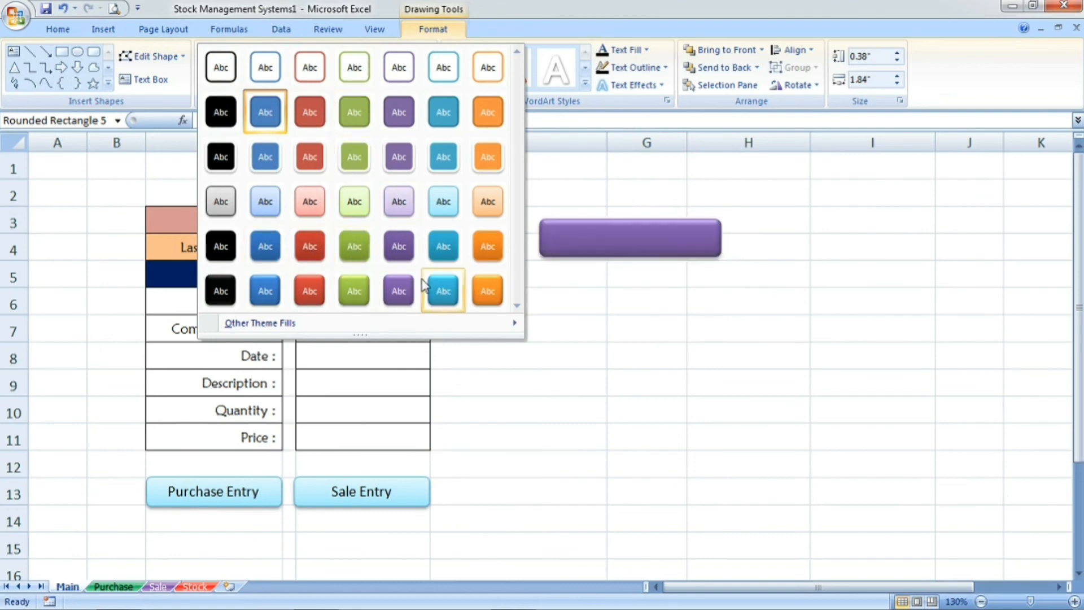
{"action": "left_click", "coordinate": [436, 253]}
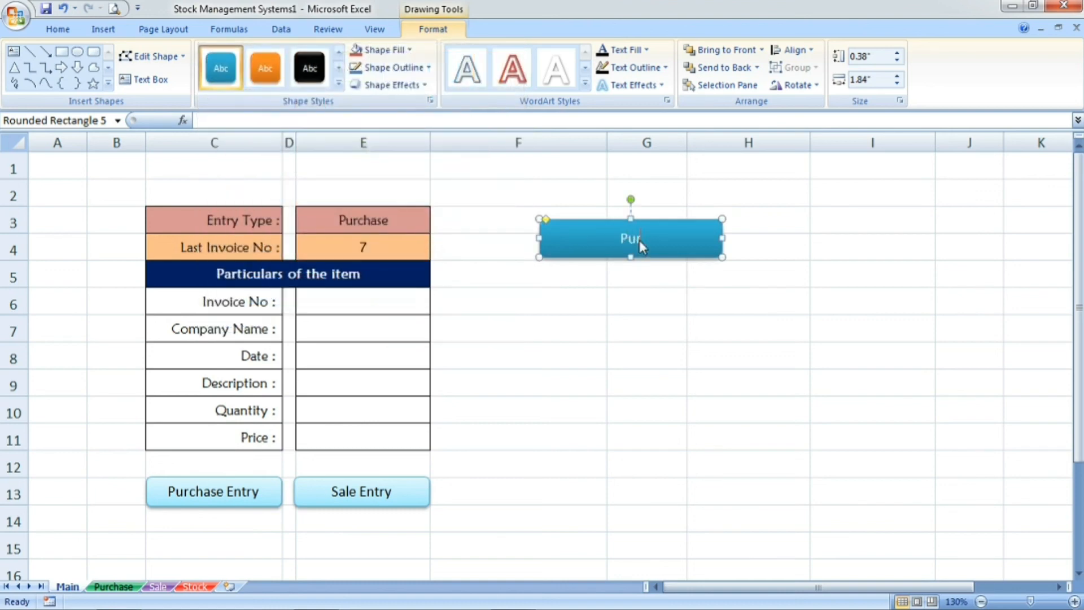
{"action": "type", "text": "chase"}
Duplicate the Purchase shape twice and stack the two copies evenly below the original.
{"action": "key", "text": "ctrl+d"}
{"action": "key", "text": "ctrl+d"}
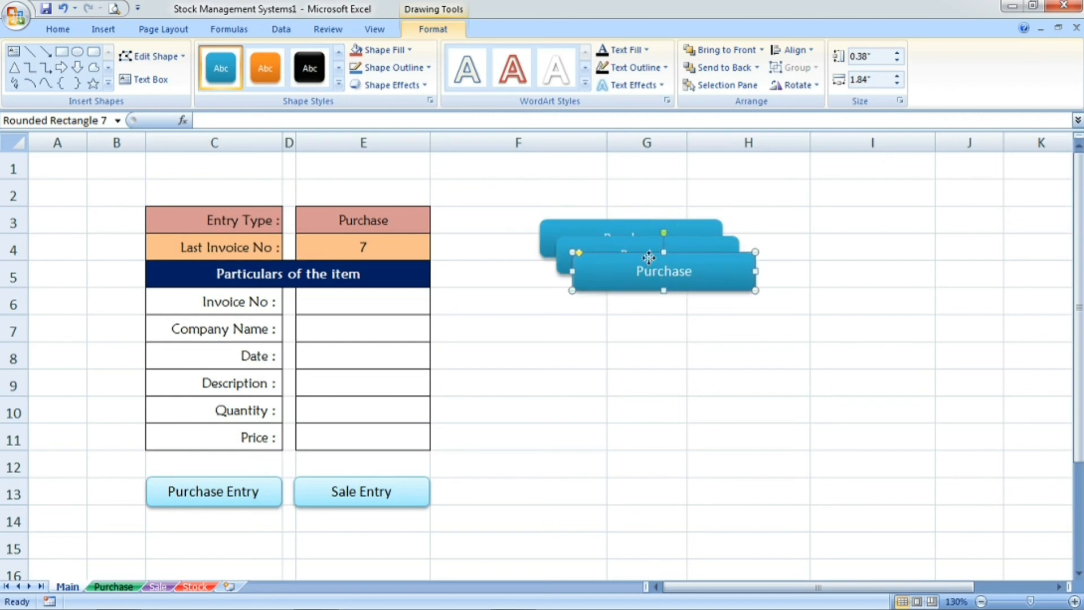
{"action": "left_click_drag", "start_coordinate": [649, 258], "coordinate": [614, 337]}
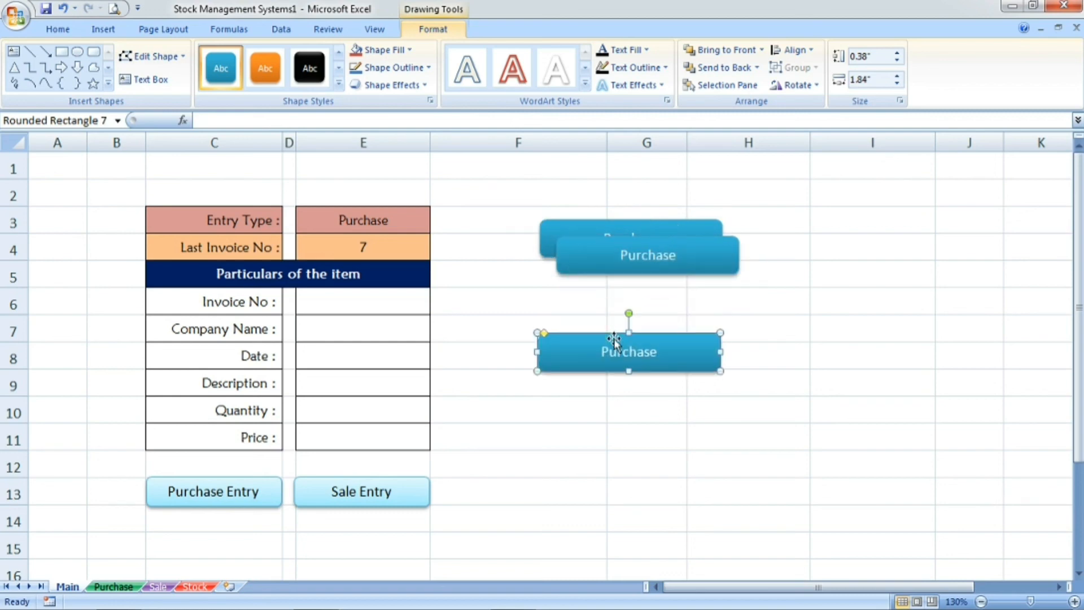
{"action": "left_click_drag", "start_coordinate": [661, 240], "coordinate": [643, 281]}
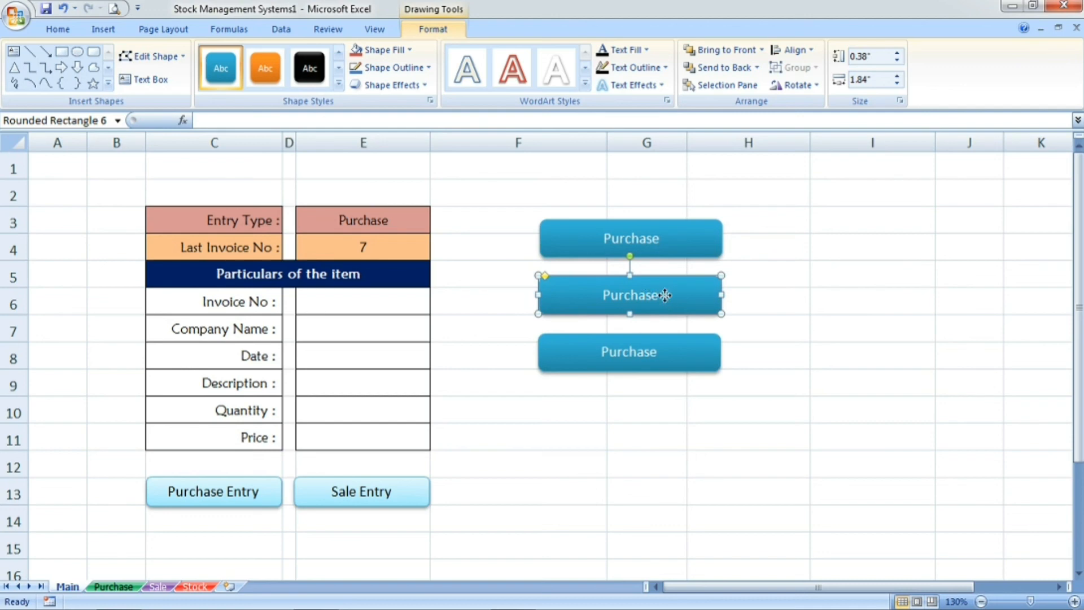
Relabel the middle copy as Sale and the lowest copy as Stock.
{"action": "left_click", "coordinate": [651, 297]}
{"action": "key", "text": "BackSpace"}
{"action": "key", "text": "BackSpace"}
{"action": "key", "text": "BackSpace"}
{"action": "key", "text": "BackSpace"}
{"action": "key", "text": "BackSpace"}
{"action": "left_click", "coordinate": [646, 354]}
{"action": "key", "text": "BackSpace"}
{"action": "key", "text": "BackSpace"}
{"action": "key", "text": "BackSpace"}
{"action": "key", "text": "BackSpace"}
{"action": "key", "text": "BackSpace"}
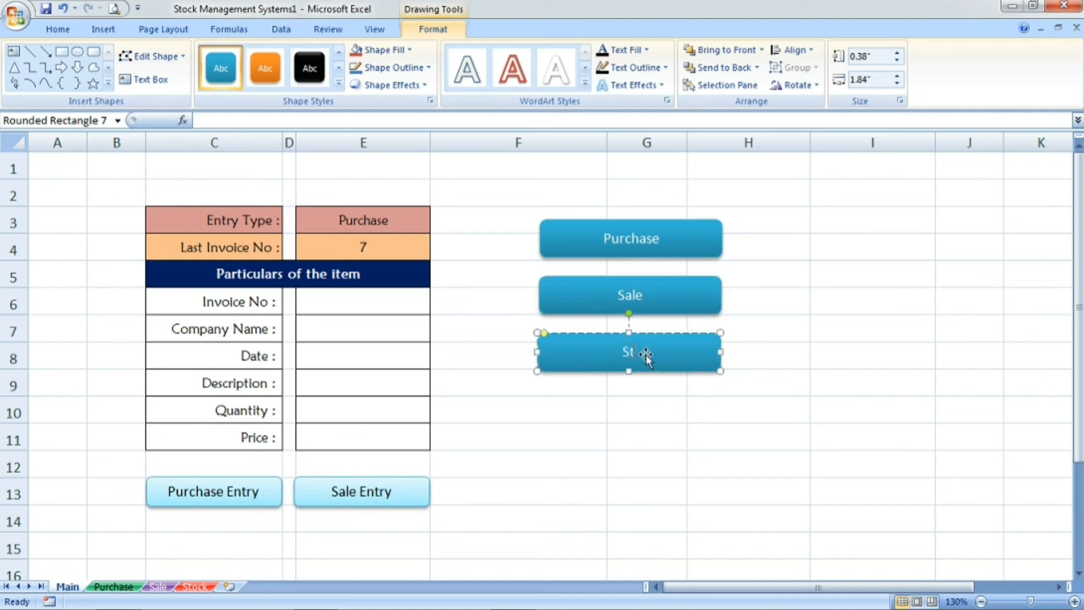
{"action": "left_click", "coordinate": [648, 435]}
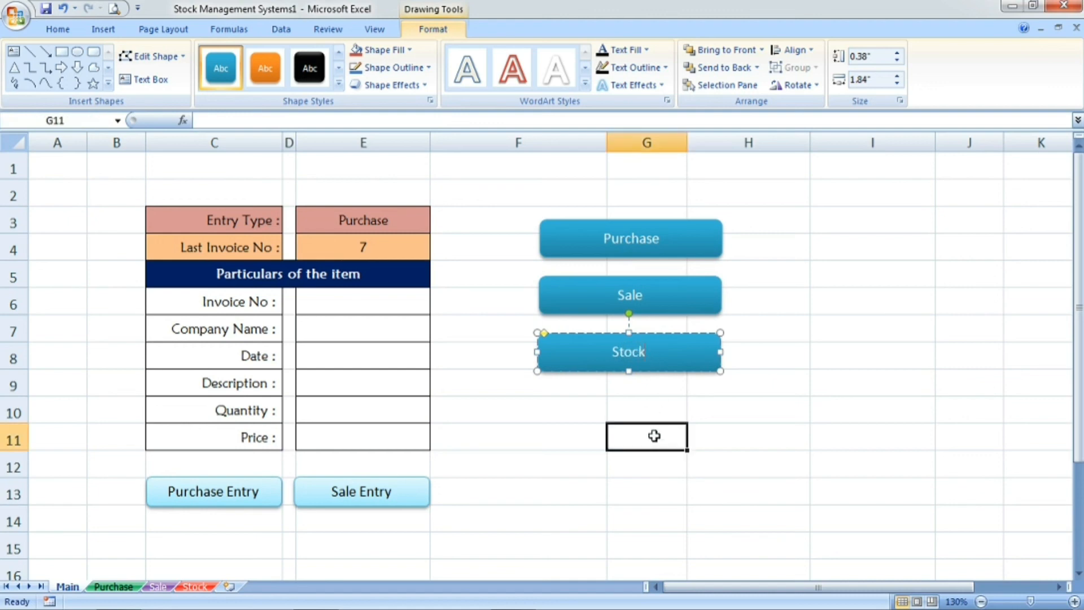
Hyperlink the Purchase shape to cell A1 of the Purchase sheet in this document.
{"action": "left_click", "coordinate": [641, 238]}
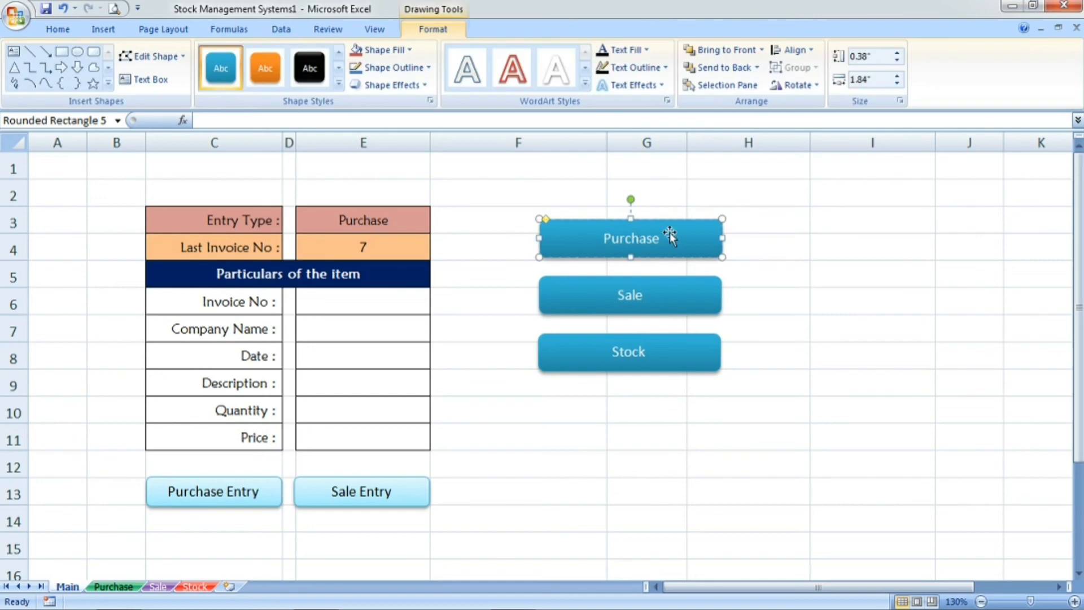
{"action": "right_click", "coordinate": [670, 235]}
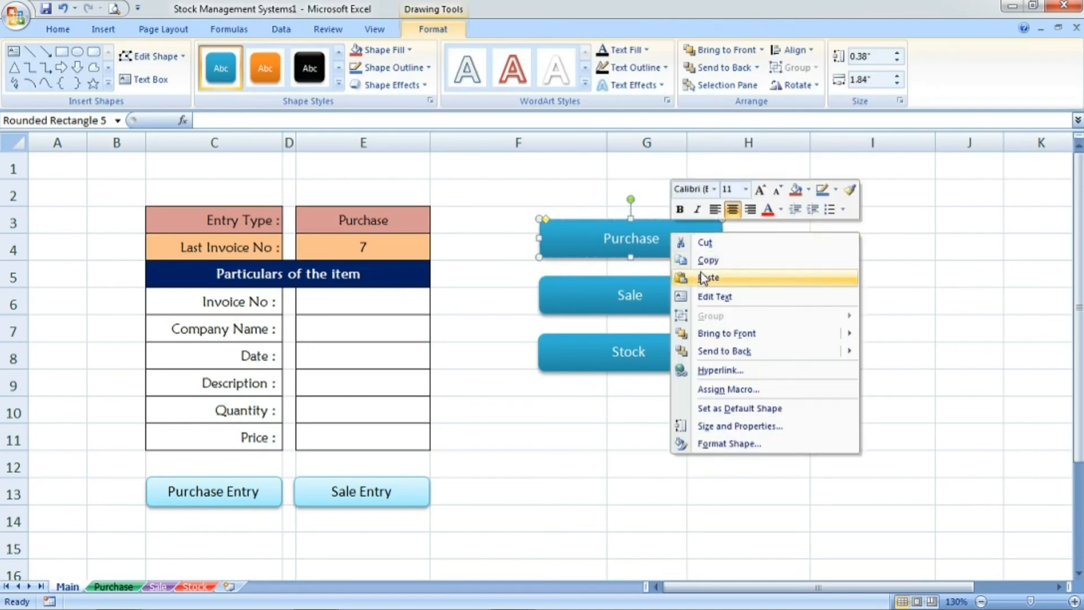
{"action": "left_click", "coordinate": [740, 371]}
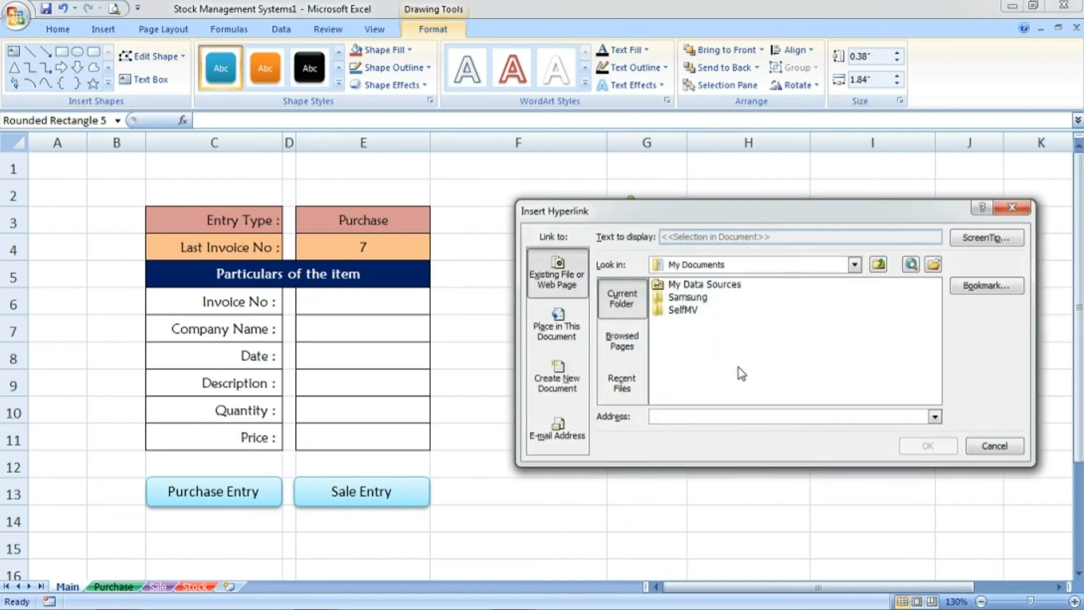
{"action": "left_click", "coordinate": [558, 326]}
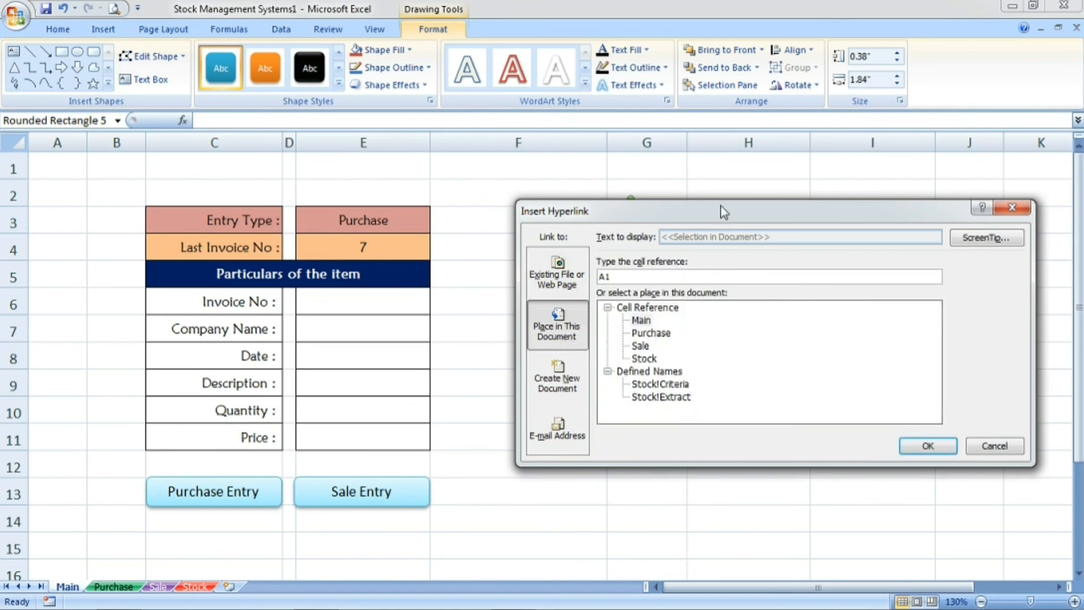
{"action": "left_click_drag", "start_coordinate": [720, 207], "coordinate": [652, 308]}
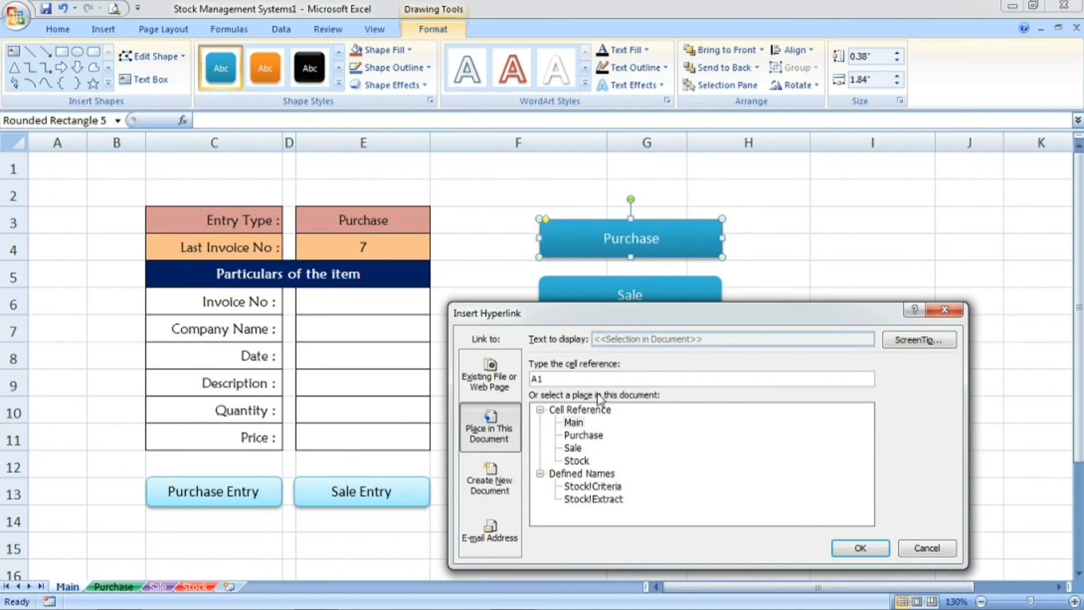
{"action": "left_click", "coordinate": [588, 436]}
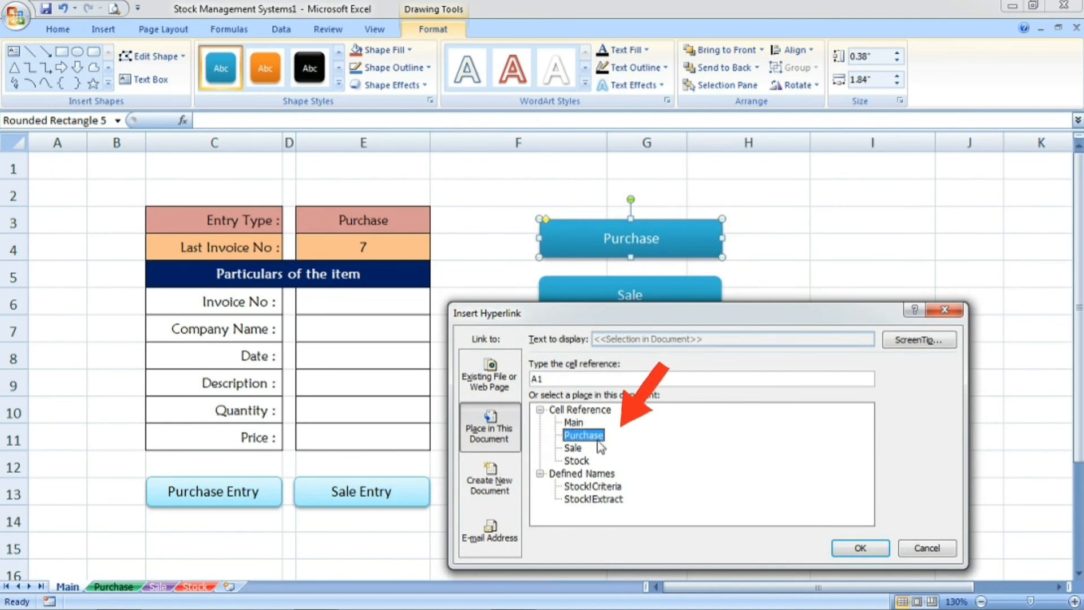
{"action": "left_click", "coordinate": [859, 548]}
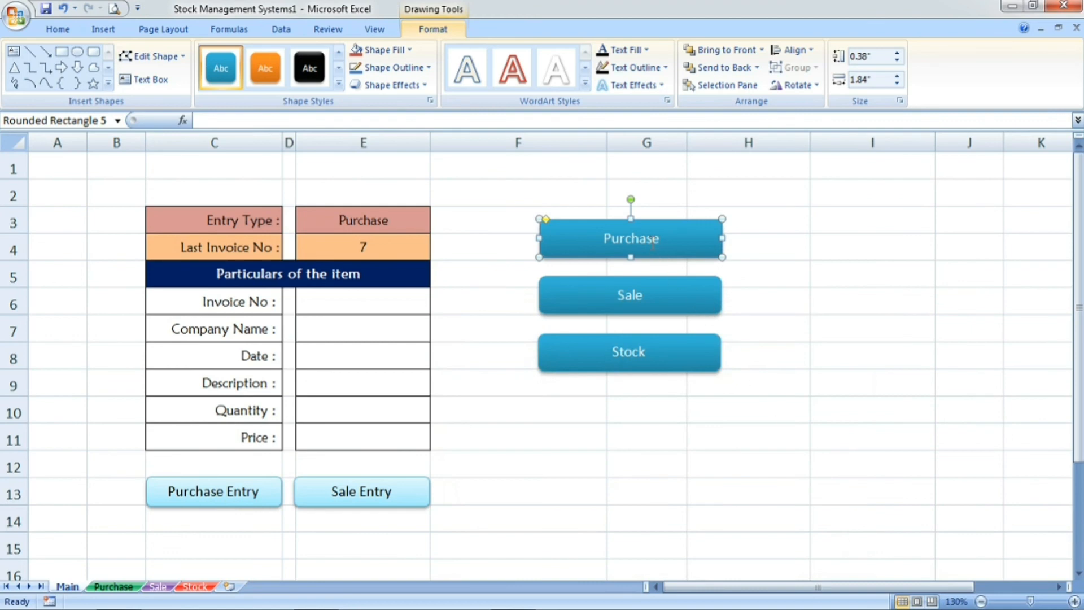
Test the Purchase shape's hyperlink to the Purchase sheet, and return to the Main sheet.
{"action": "left_click", "coordinate": [738, 249]}
{"action": "left_click", "coordinate": [829, 255]}
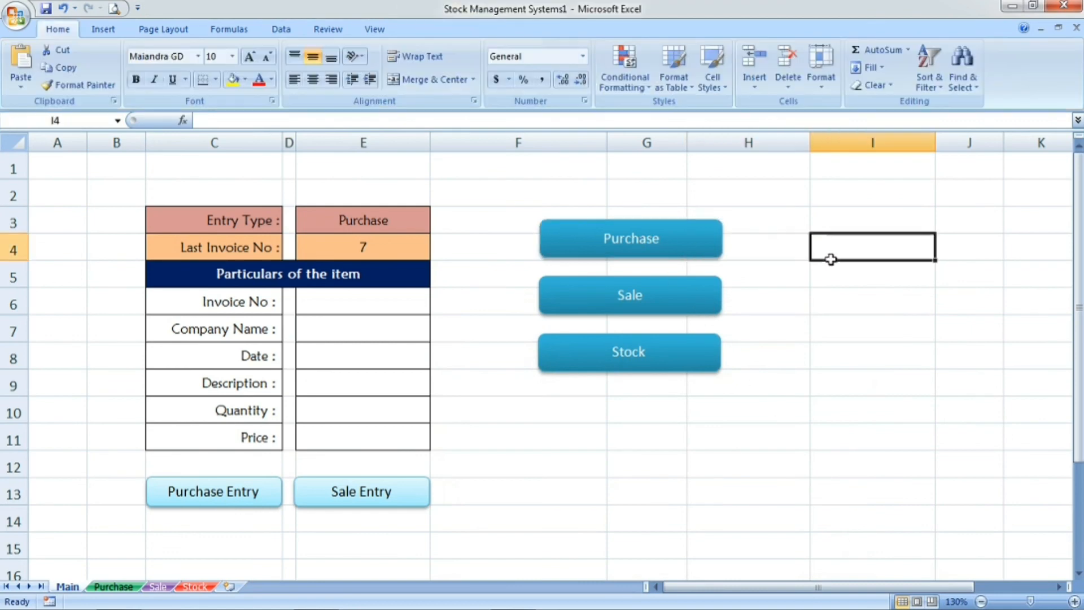
{"action": "left_click", "coordinate": [625, 246]}
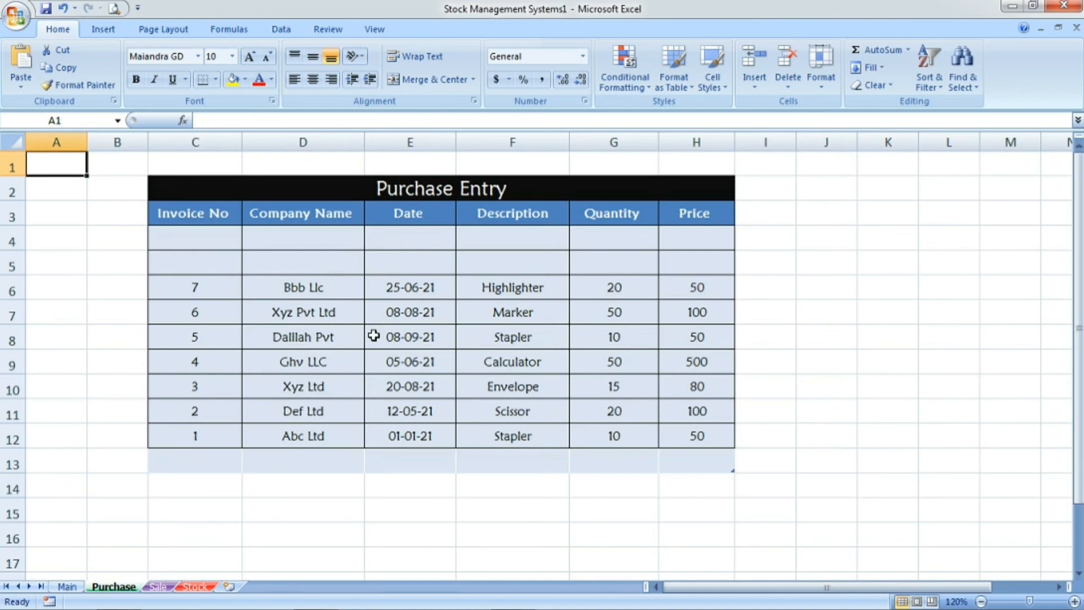
{"action": "left_click", "coordinate": [66, 588]}
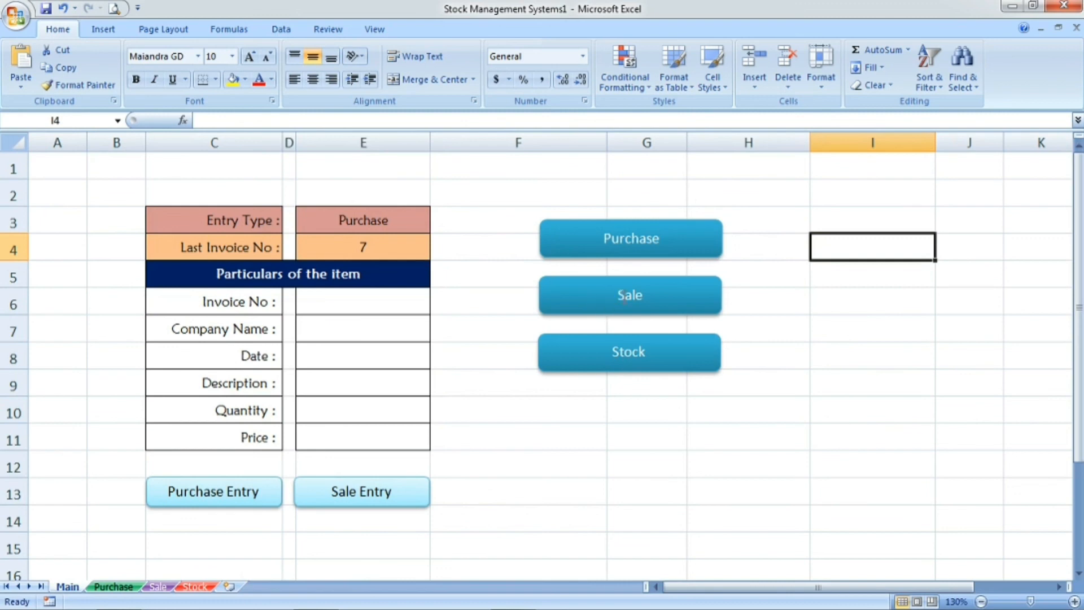
Hyperlink the Sale shape to cell A1 of the Sale sheet in this document.
{"action": "left_click", "coordinate": [625, 300], "text": "ctrl"}
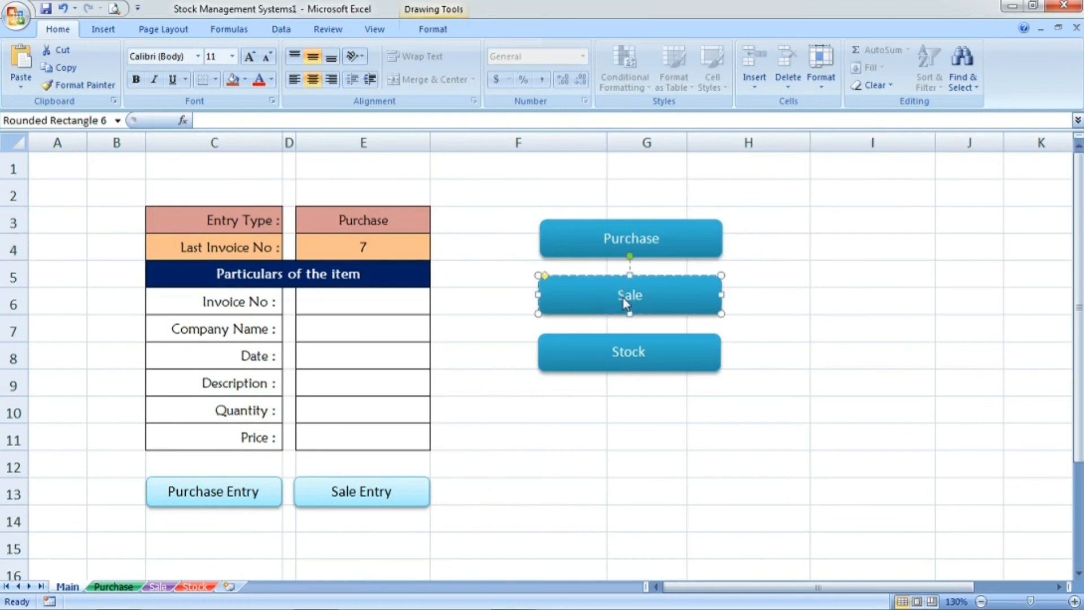
{"action": "right_click", "coordinate": [625, 302]}
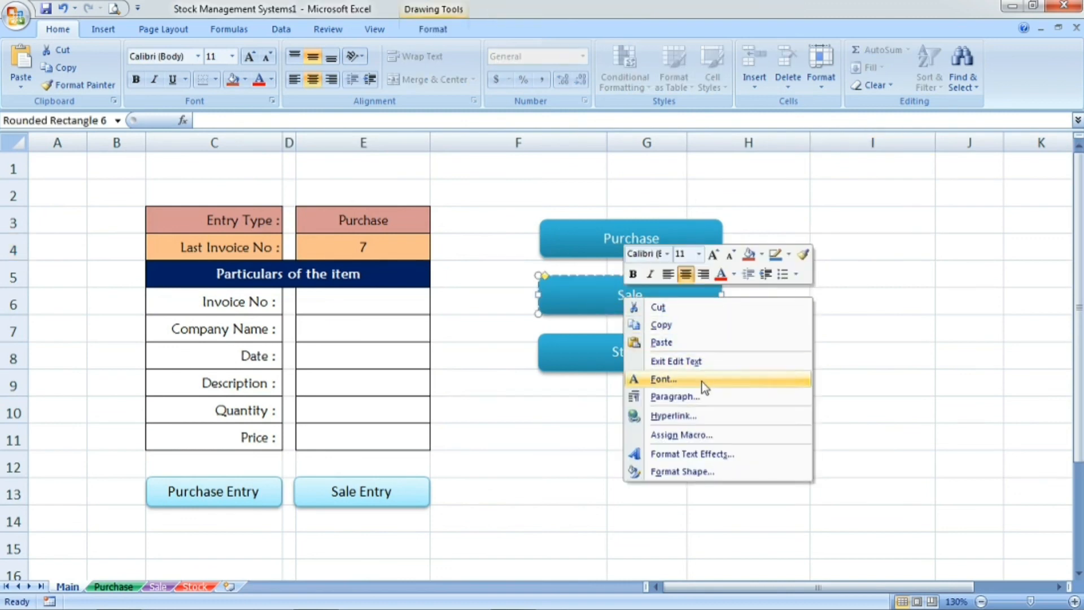
{"action": "left_click", "coordinate": [694, 419]}
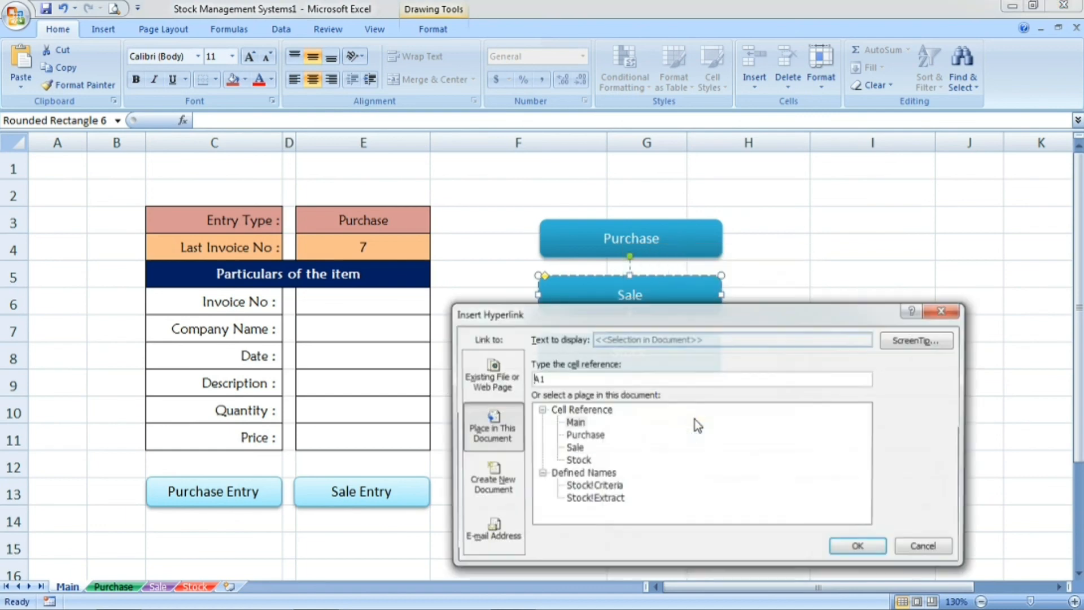
{"action": "left_click", "coordinate": [573, 448]}
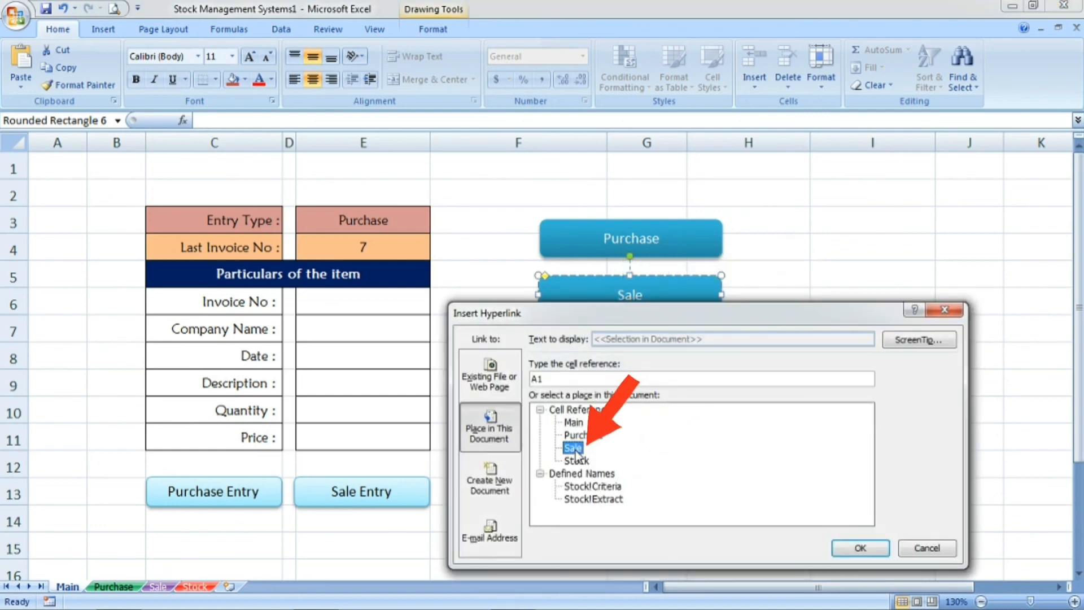
{"action": "left_click", "coordinate": [859, 549]}
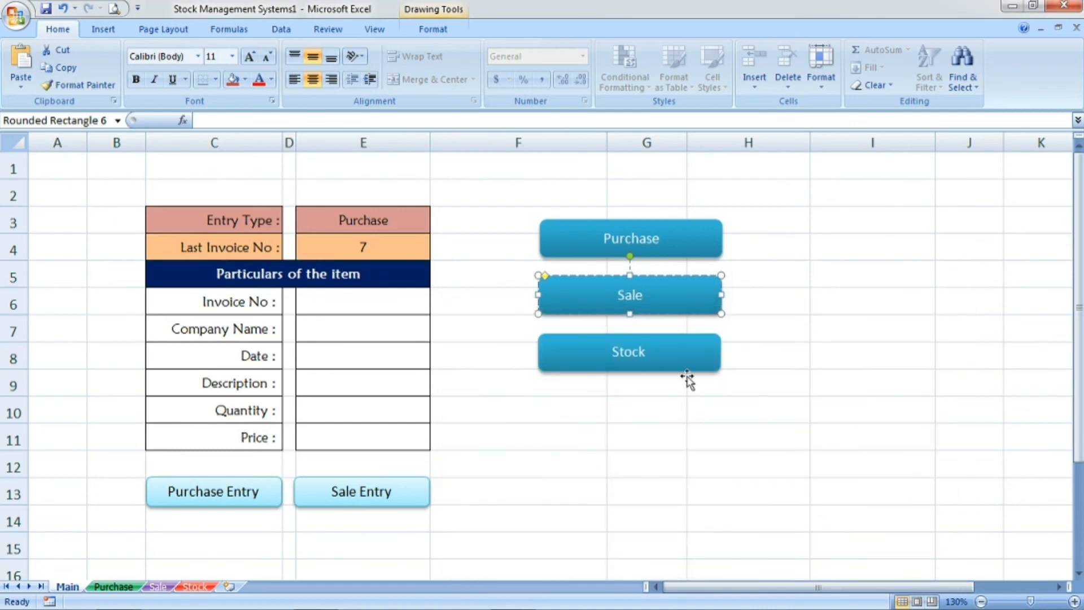
Test the Sale shape's hyperlink to the Sale sheet and go back to the Main sheet.
{"action": "left_click", "coordinate": [778, 310]}
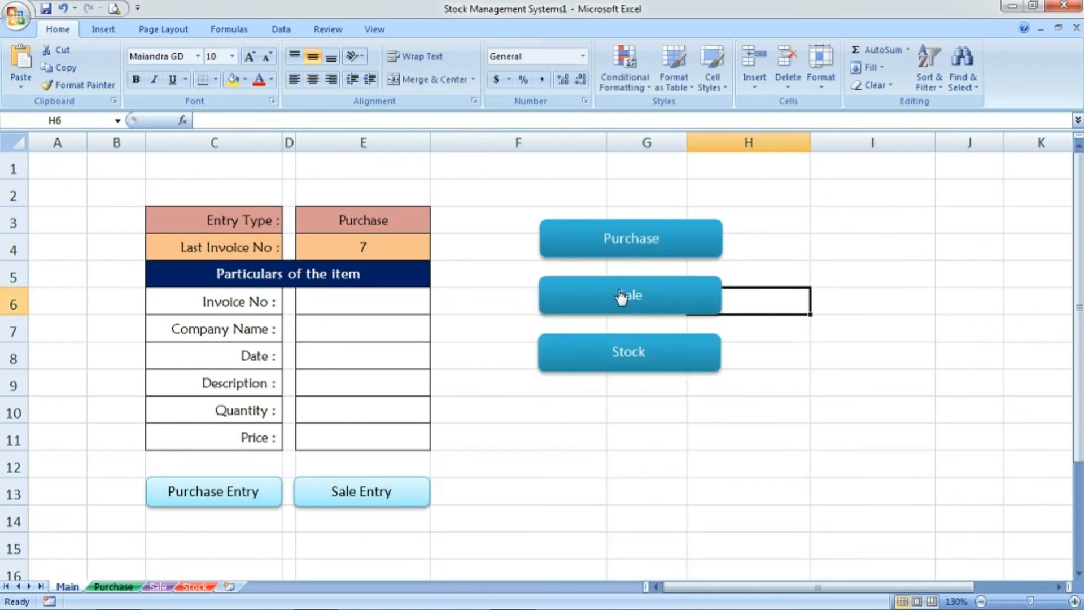
{"action": "left_click", "coordinate": [624, 296]}
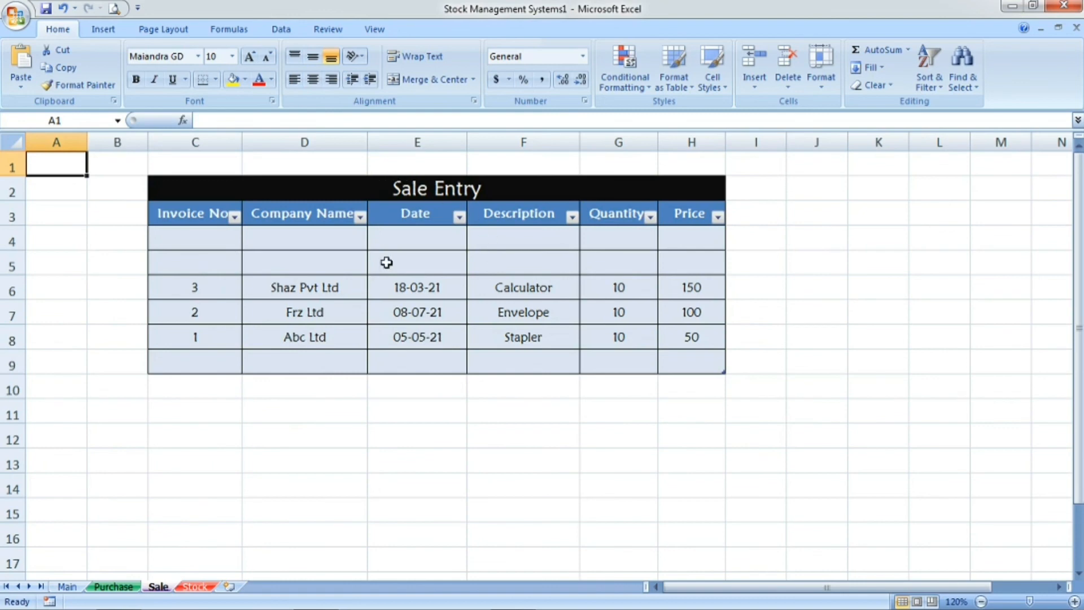
{"action": "left_click", "coordinate": [72, 586]}
Hyperlink the Stock shape to cell A1 of the Stock sheet in this document.
{"action": "left_click", "coordinate": [624, 365], "text": "ctrl"}
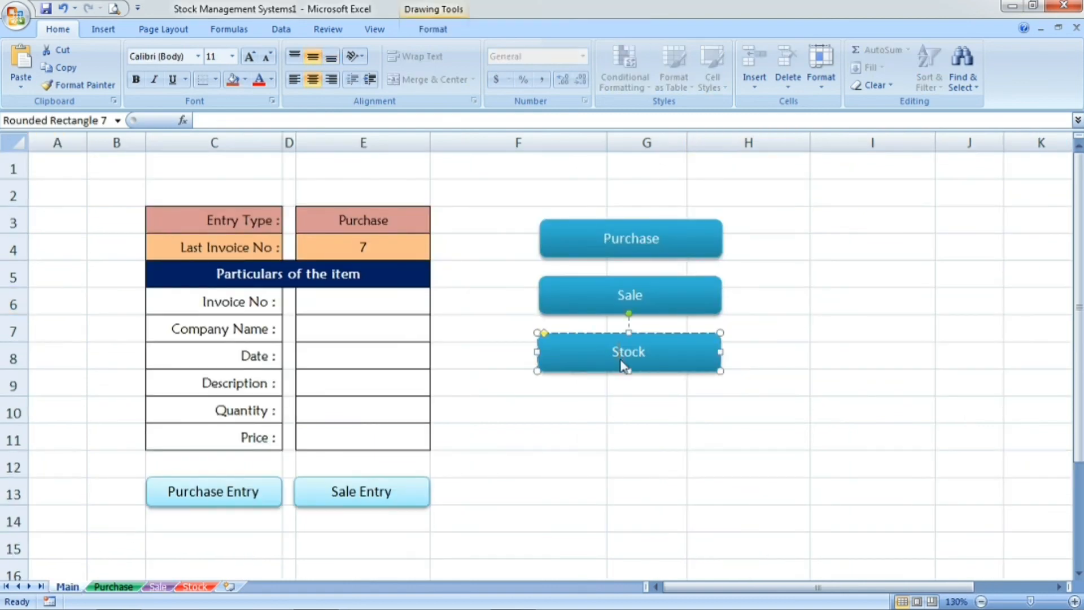
{"action": "right_click", "coordinate": [621, 360]}
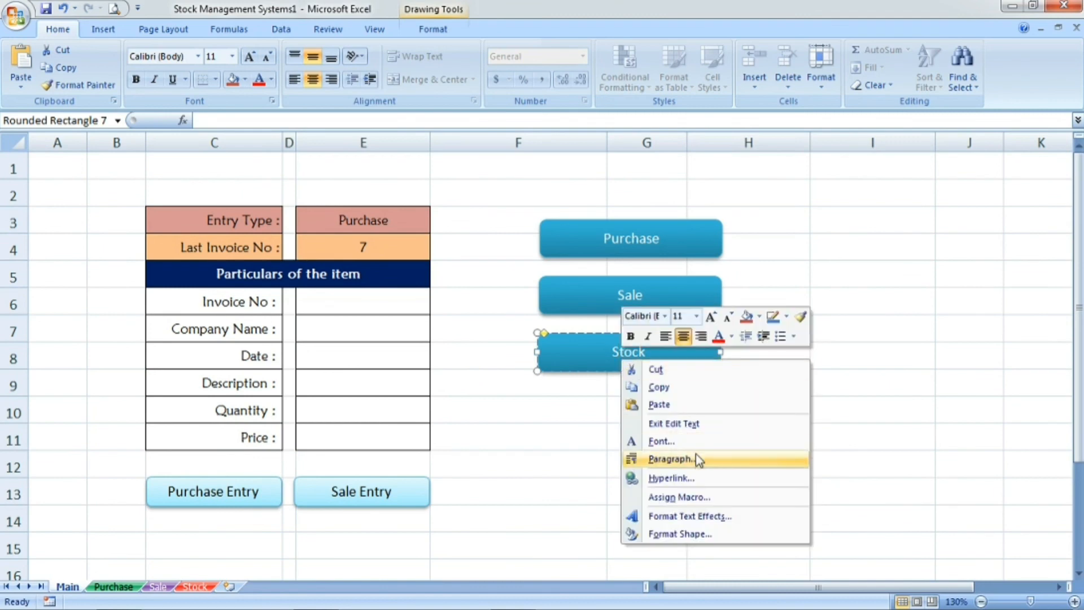
{"action": "left_click", "coordinate": [699, 479]}
{"action": "left_click", "coordinate": [489, 428]}
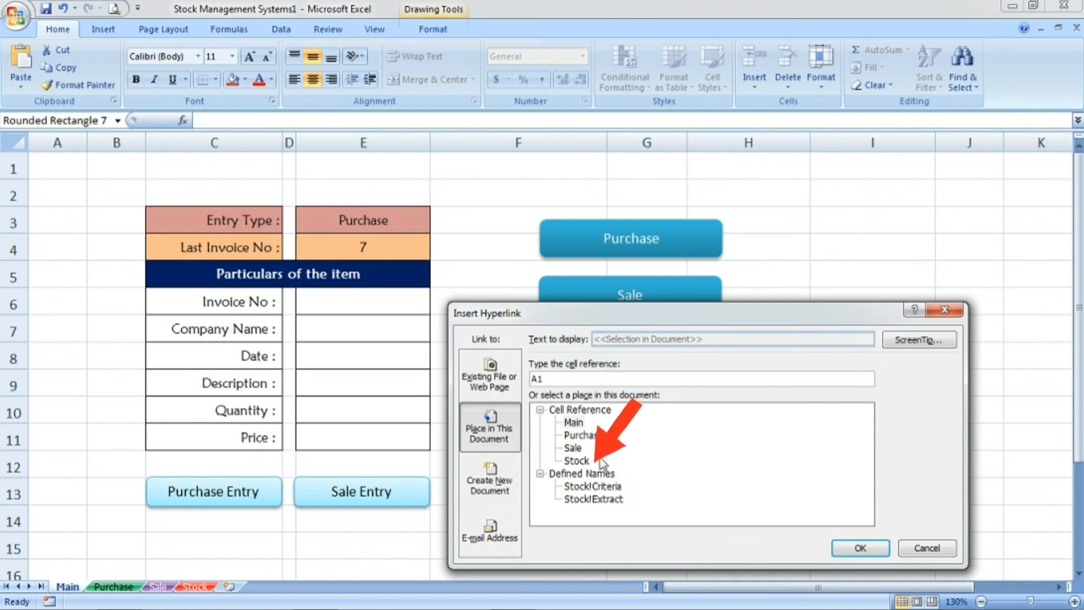
{"action": "left_click", "coordinate": [577, 461]}
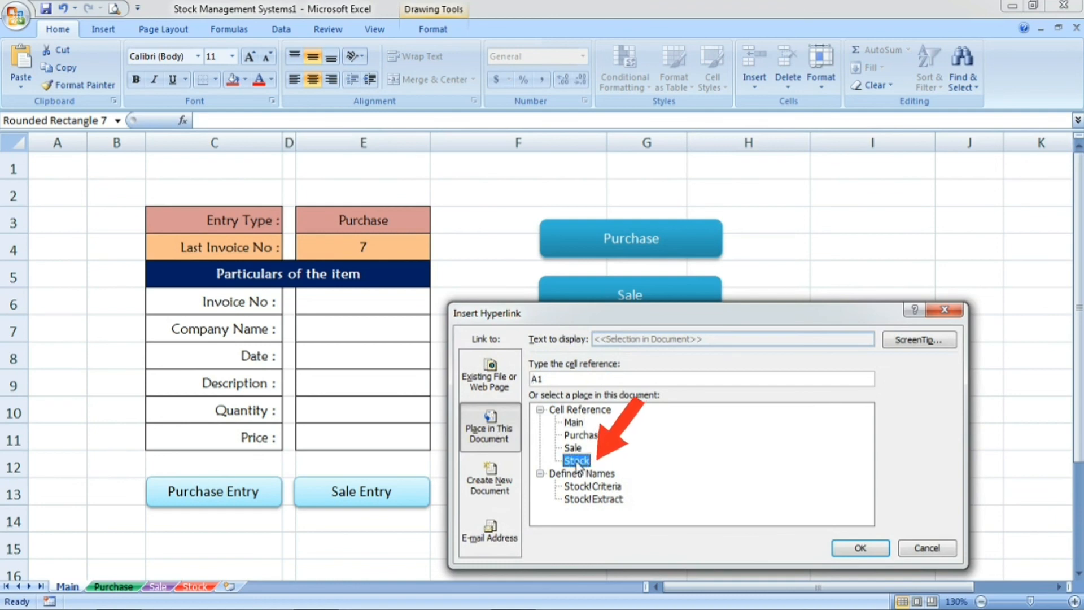
{"action": "left_click", "coordinate": [861, 549]}
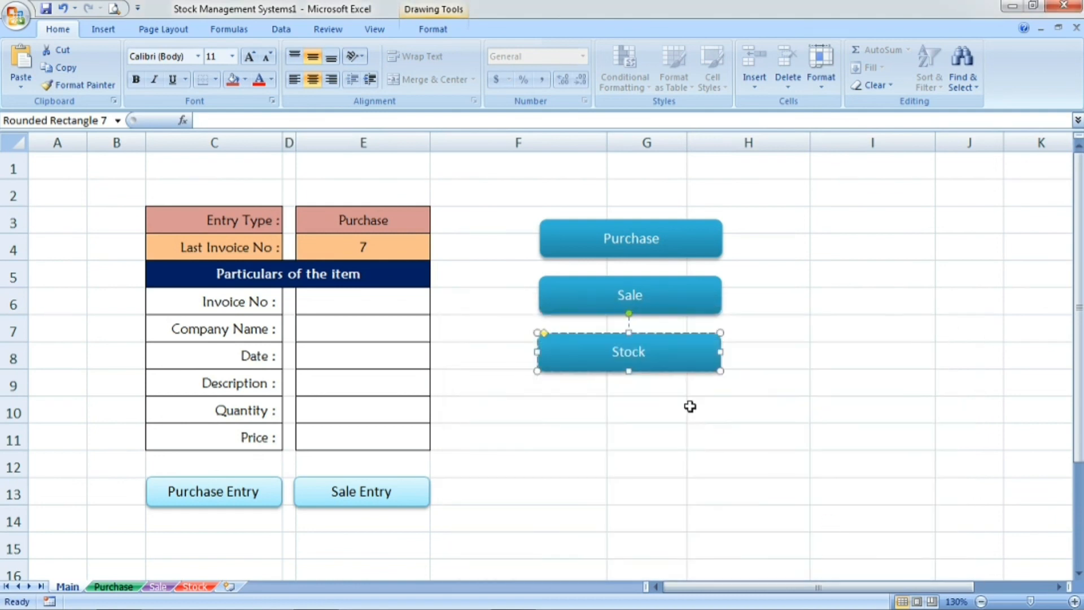
Check the Sale hyperlink again from the Main sheet, and follow the Stock shape's link to the Stock sheet.
{"action": "left_click", "coordinate": [655, 300]}
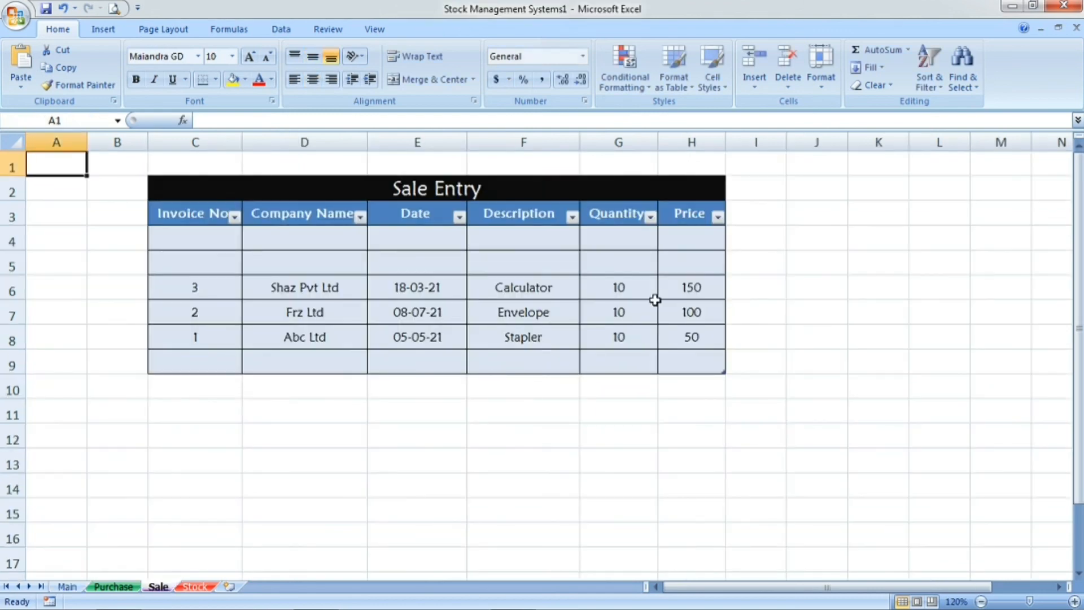
{"action": "left_click", "coordinate": [66, 586]}
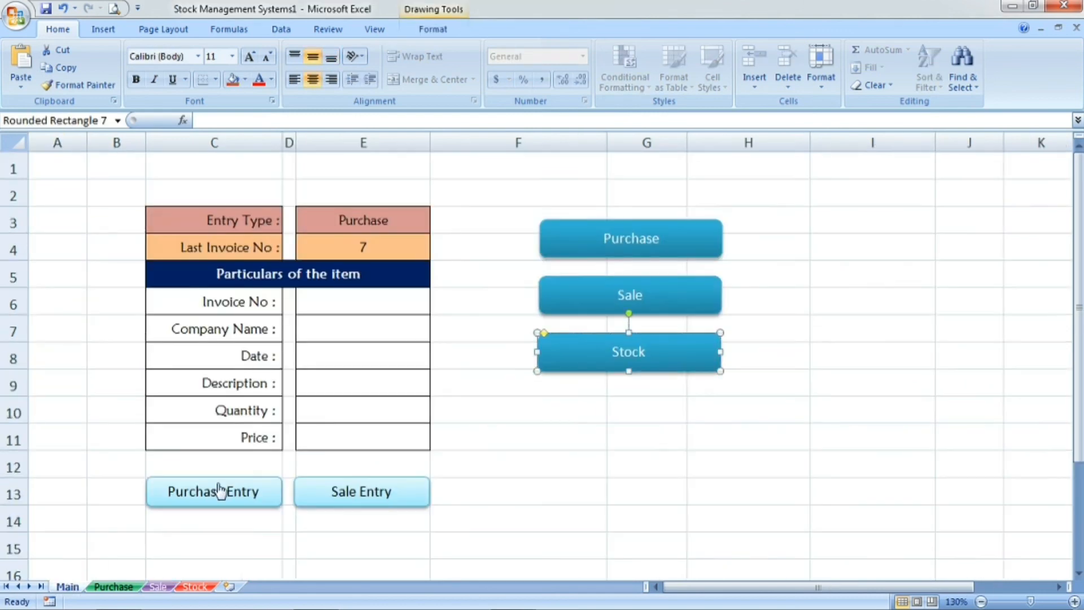
{"action": "left_click", "coordinate": [617, 407]}
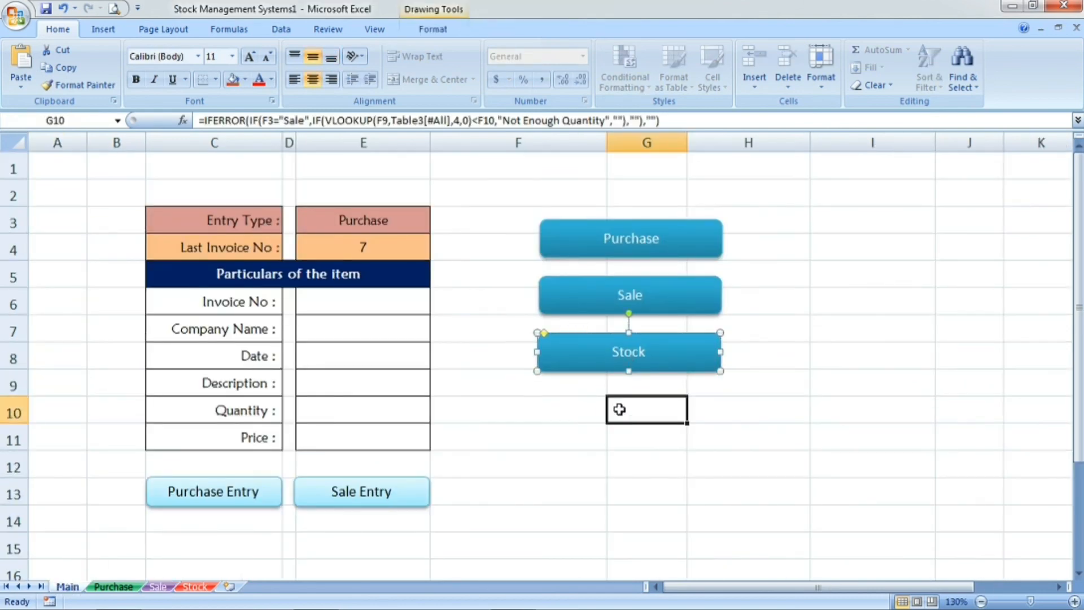
{"action": "left_click", "coordinate": [642, 360]}
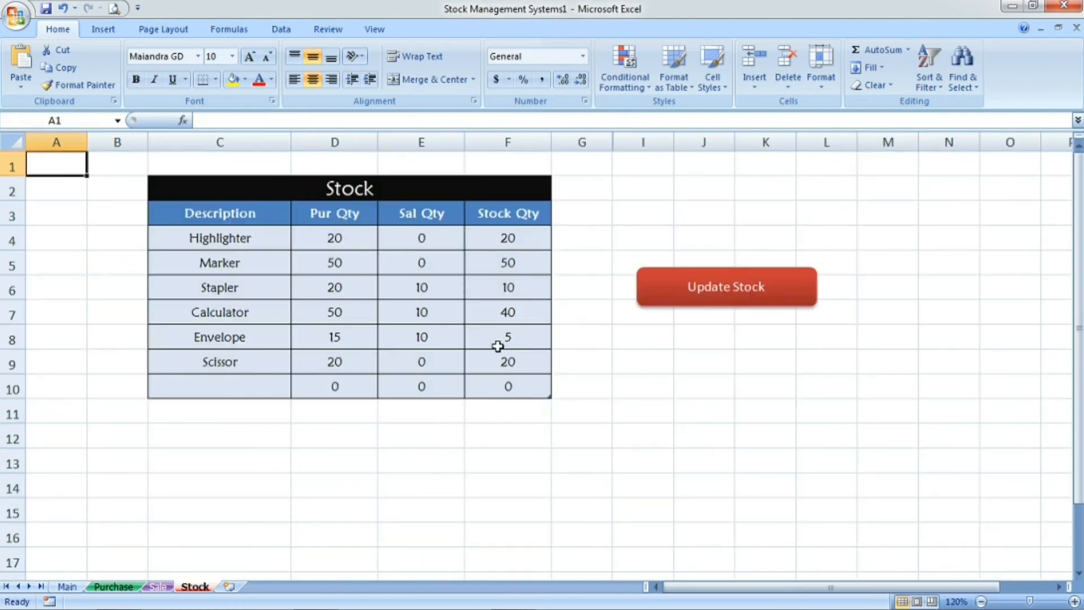
Run Update Stock on the Stock sheet and return to the Main sheet.
{"action": "left_click", "coordinate": [701, 297]}
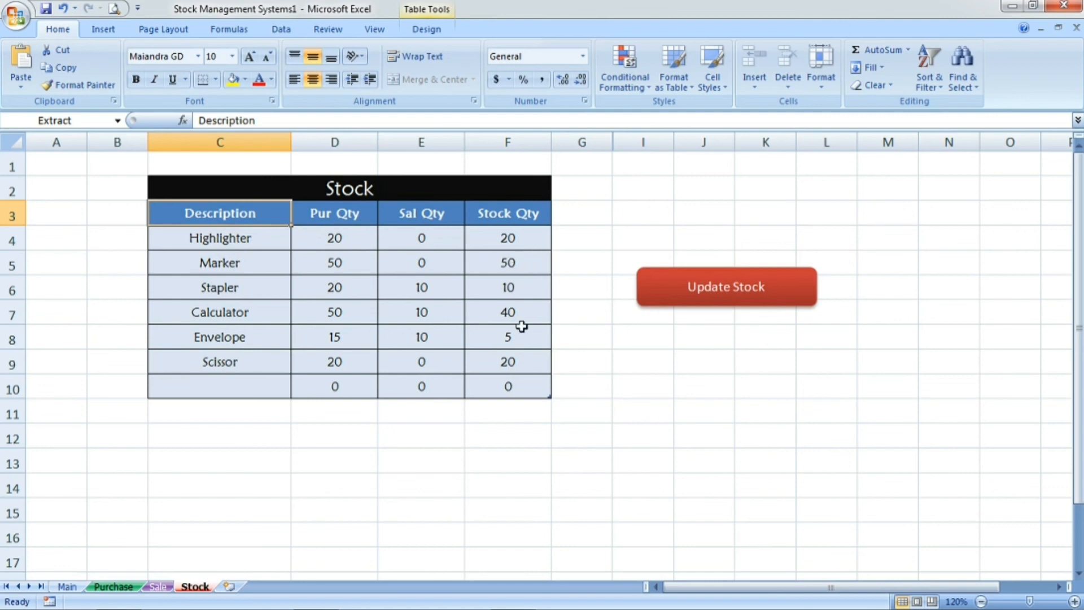
{"action": "left_click", "coordinate": [67, 585]}
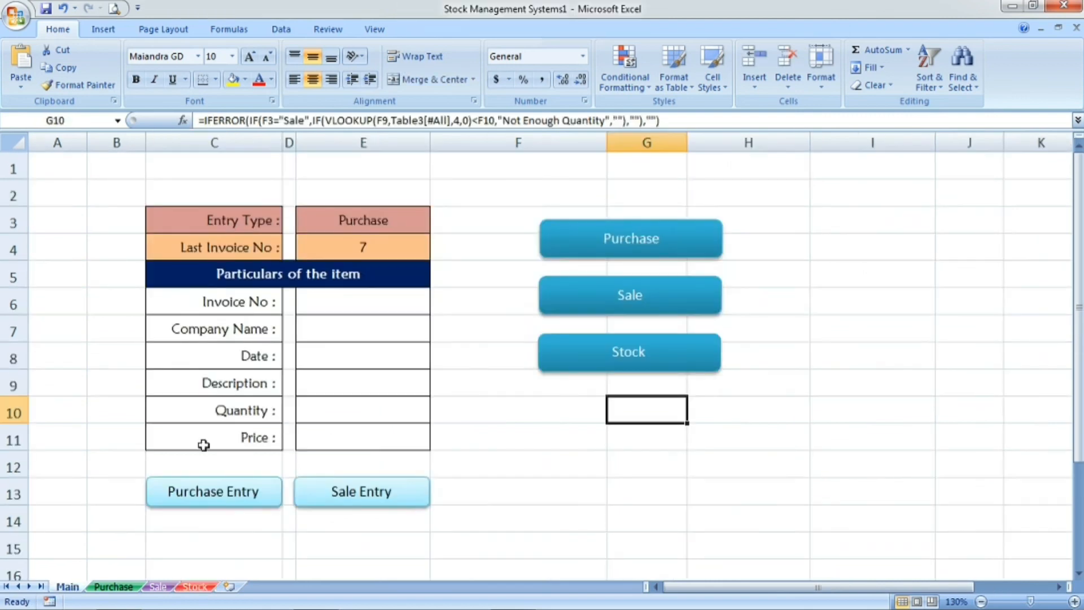
{"action": "left_click", "coordinate": [571, 416]}
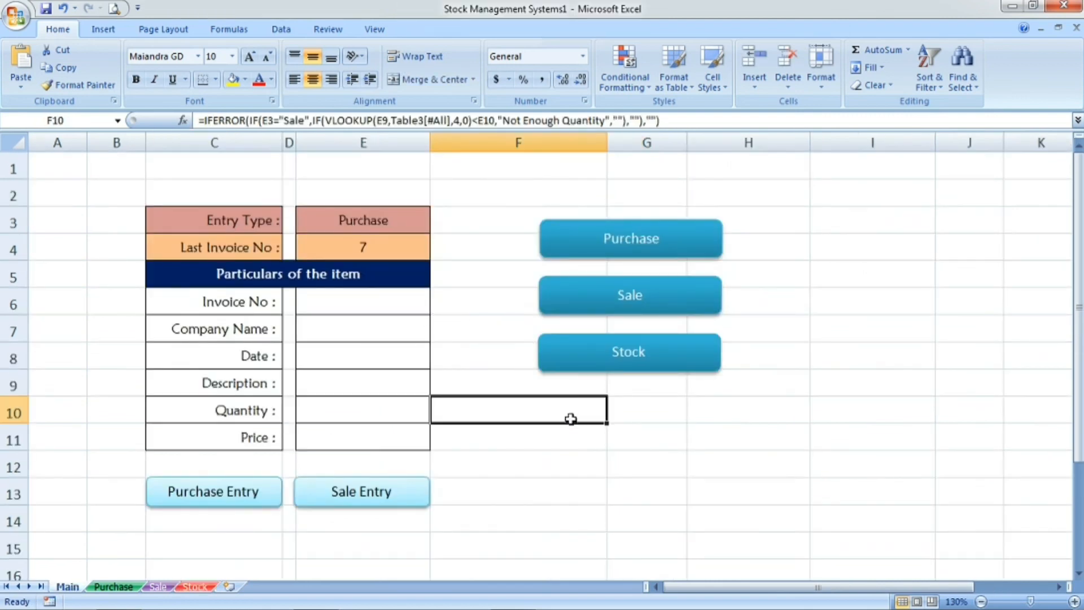
{"action": "left_click", "coordinate": [643, 433]}
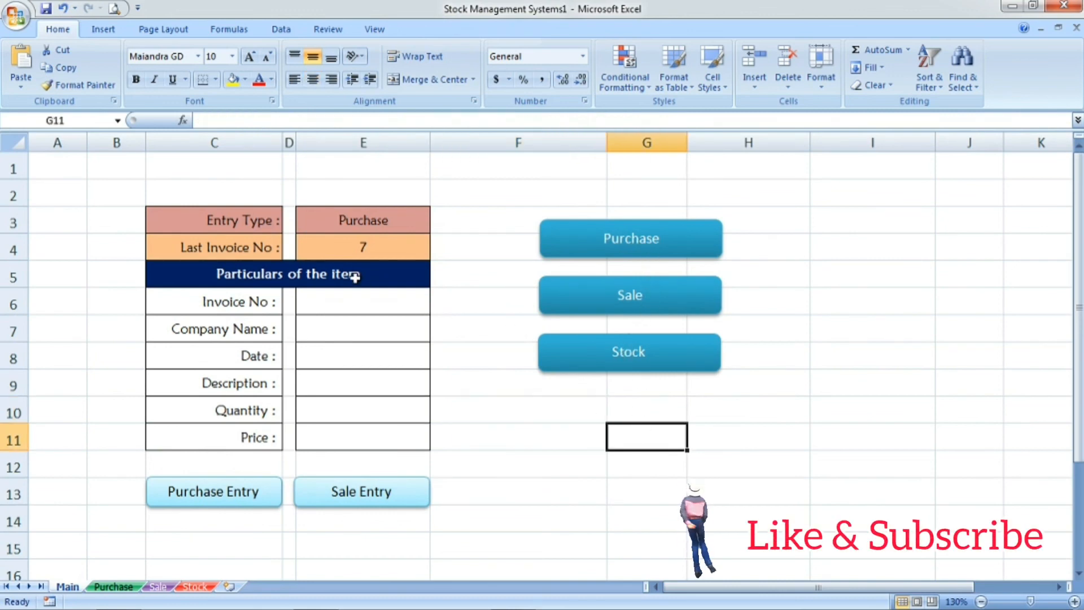
Set the Entry Type in cell E3 of the Main sheet to Sale.
{"action": "left_click", "coordinate": [360, 218]}
{"action": "left_click", "coordinate": [360, 246]}
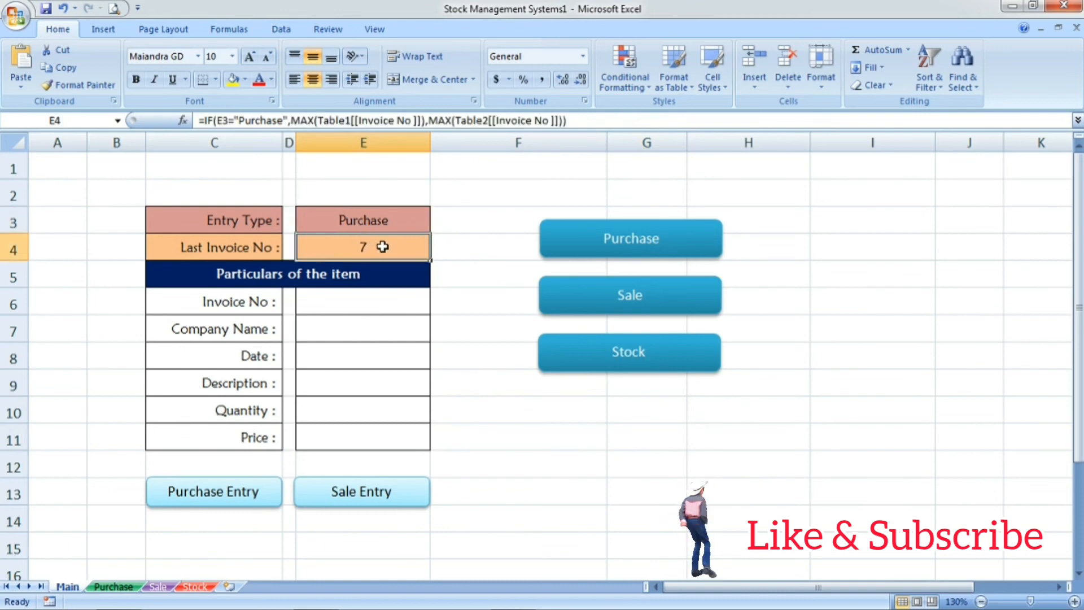
{"action": "left_click", "coordinate": [399, 224]}
{"action": "left_click", "coordinate": [438, 229]}
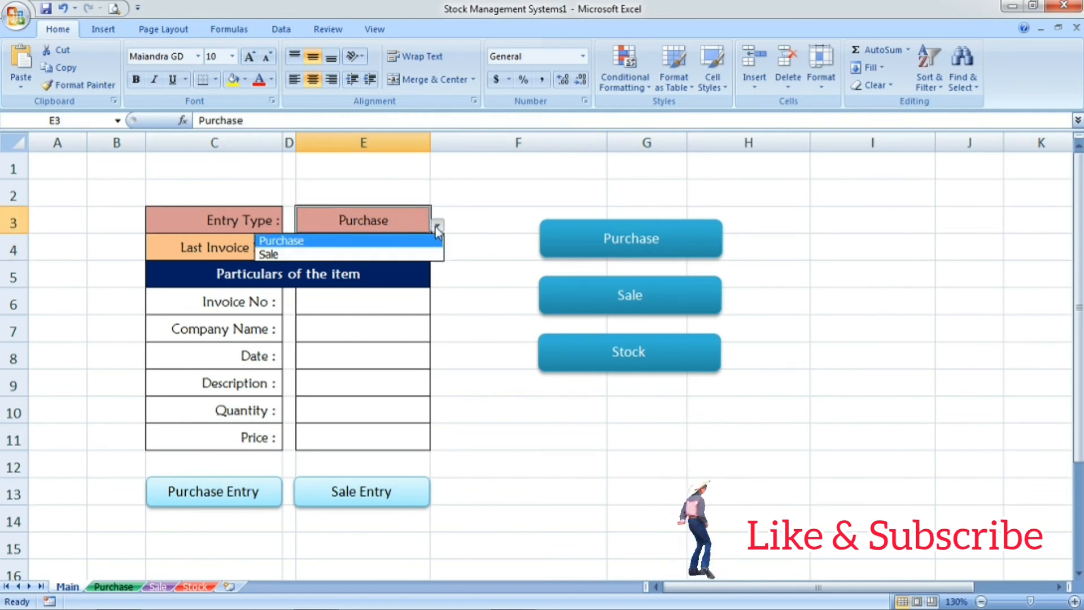
{"action": "left_click", "coordinate": [413, 252]}
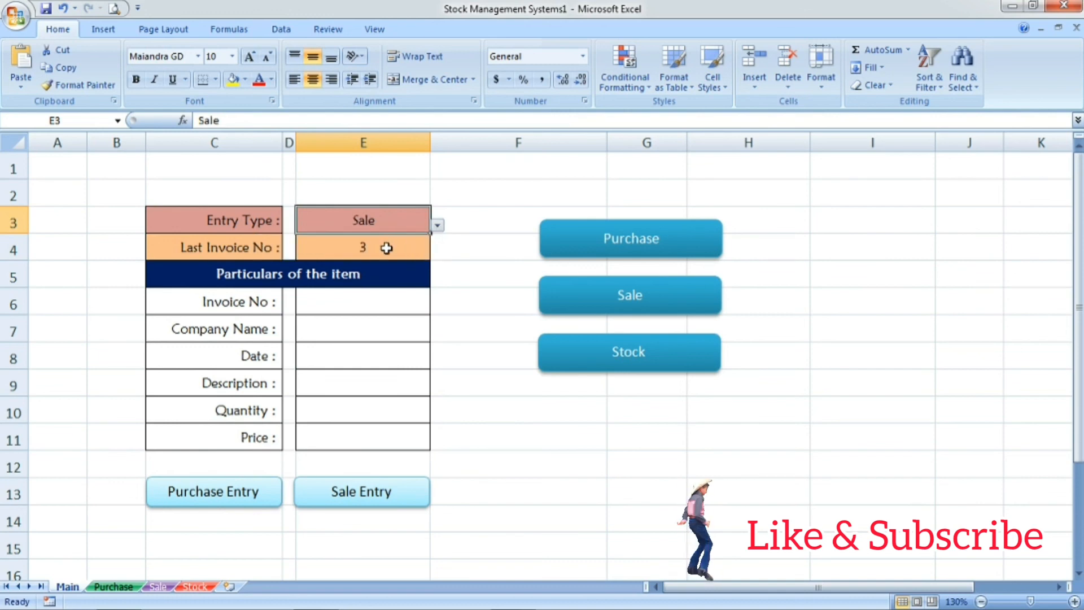
Fill in the sale entry form with invoice number 4 and company name Ghij LLC.
{"action": "left_click", "coordinate": [387, 248]}
{"action": "left_click", "coordinate": [359, 307]}
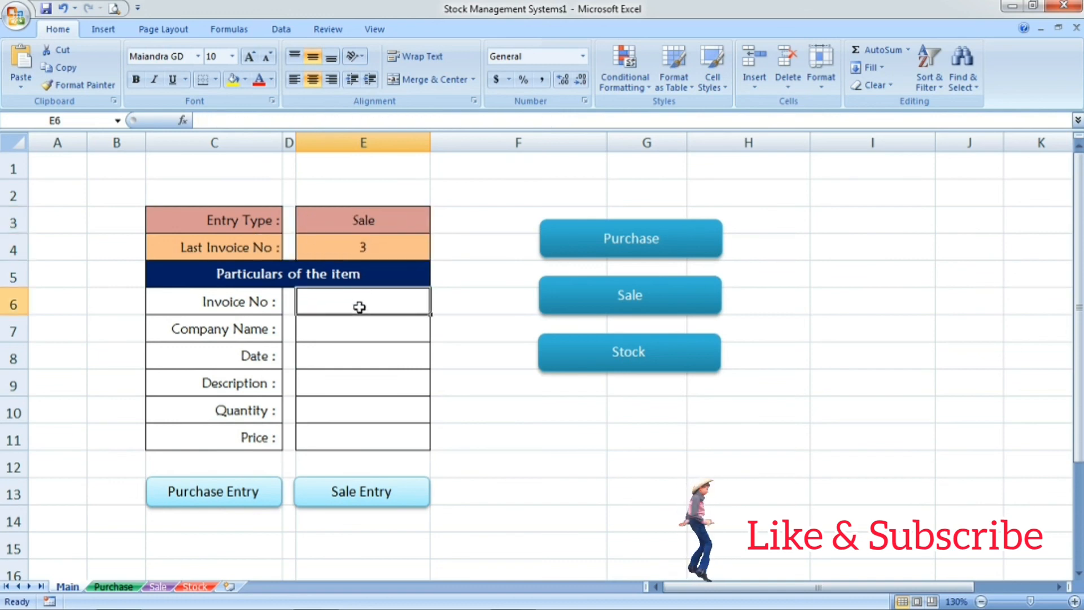
{"action": "type", "text": "4"}
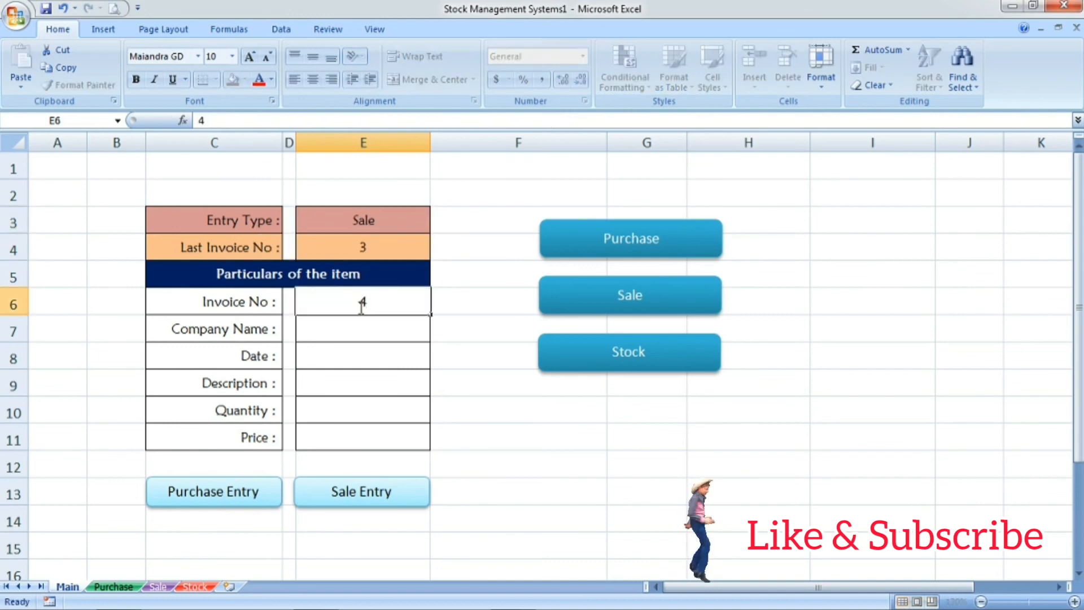
{"action": "key", "text": "Return"}
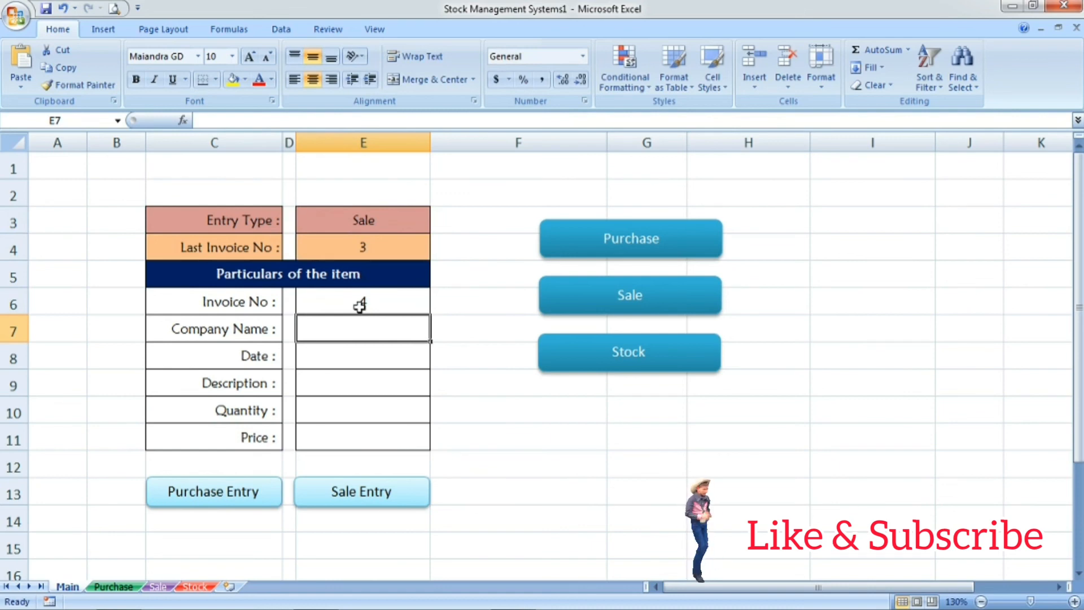
{"action": "type", "text": "Ghij"}
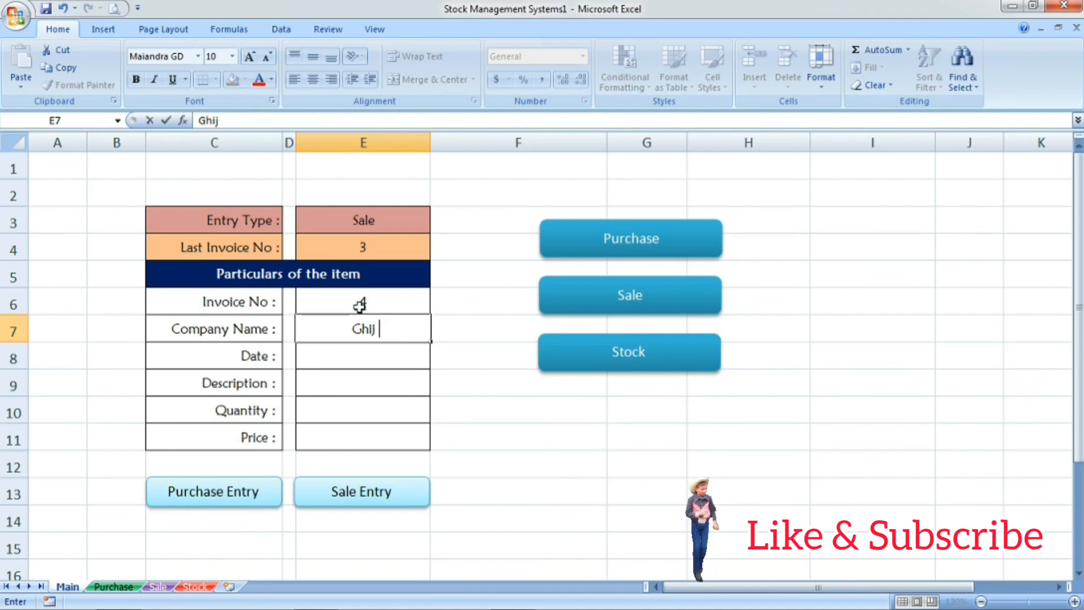
{"action": "type", "text": " LLC"}
{"action": "key", "text": "Return"}
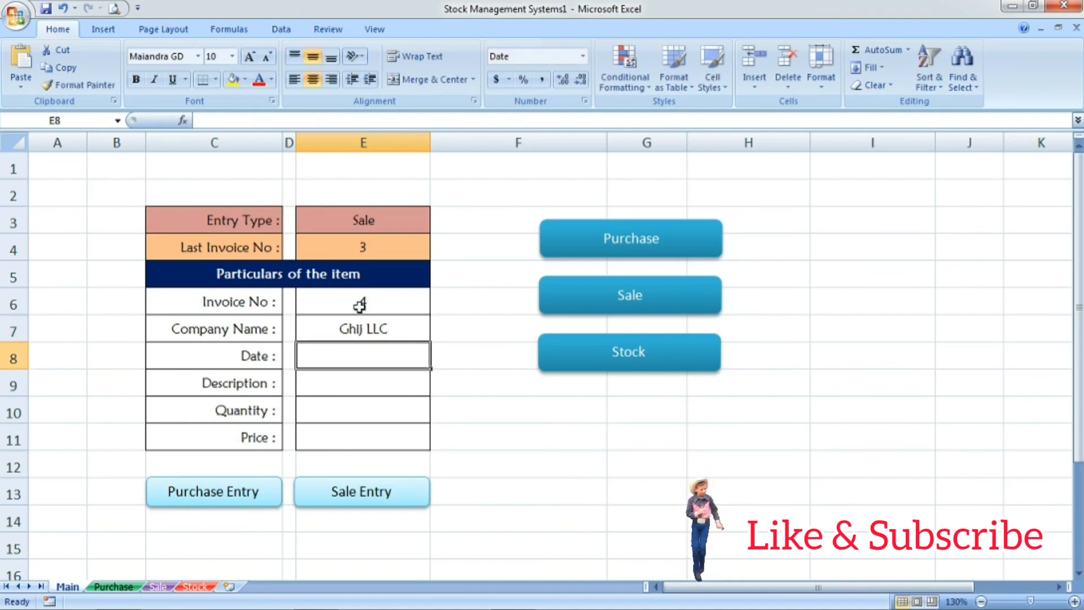